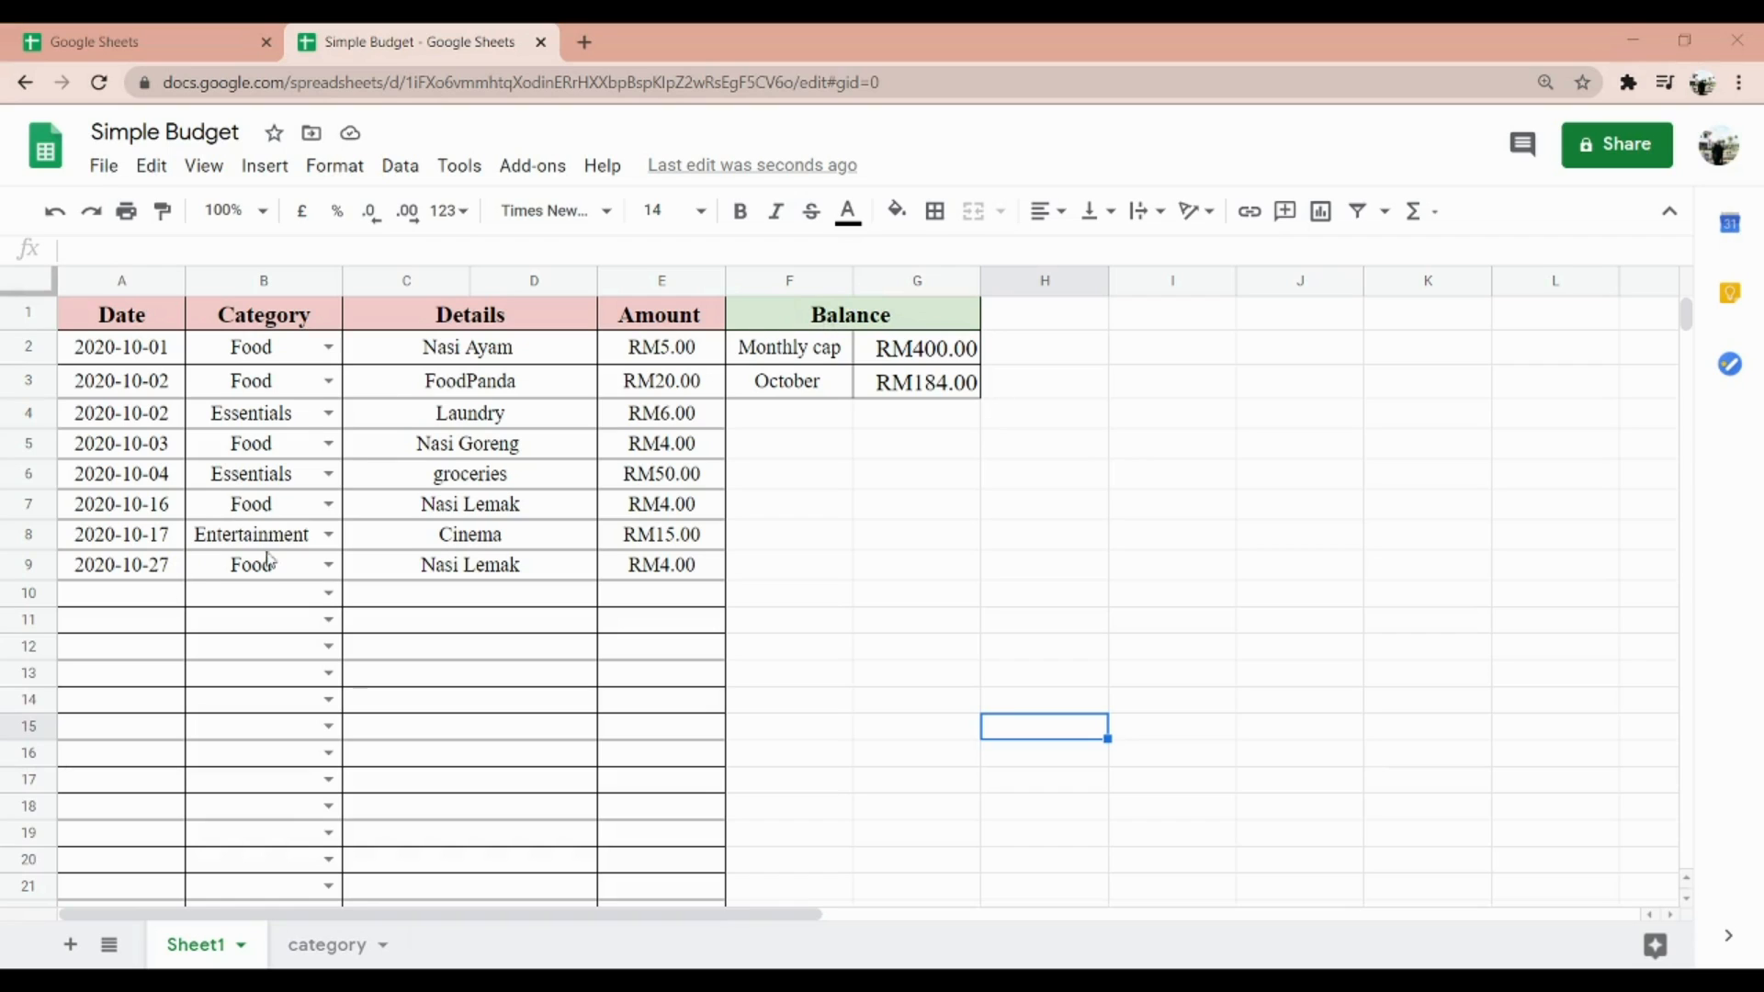
Start a new expense entry in row 10 with the date 2020-10-28 and the category Essentials
{"action": "double_click", "coordinate": [168, 592]}
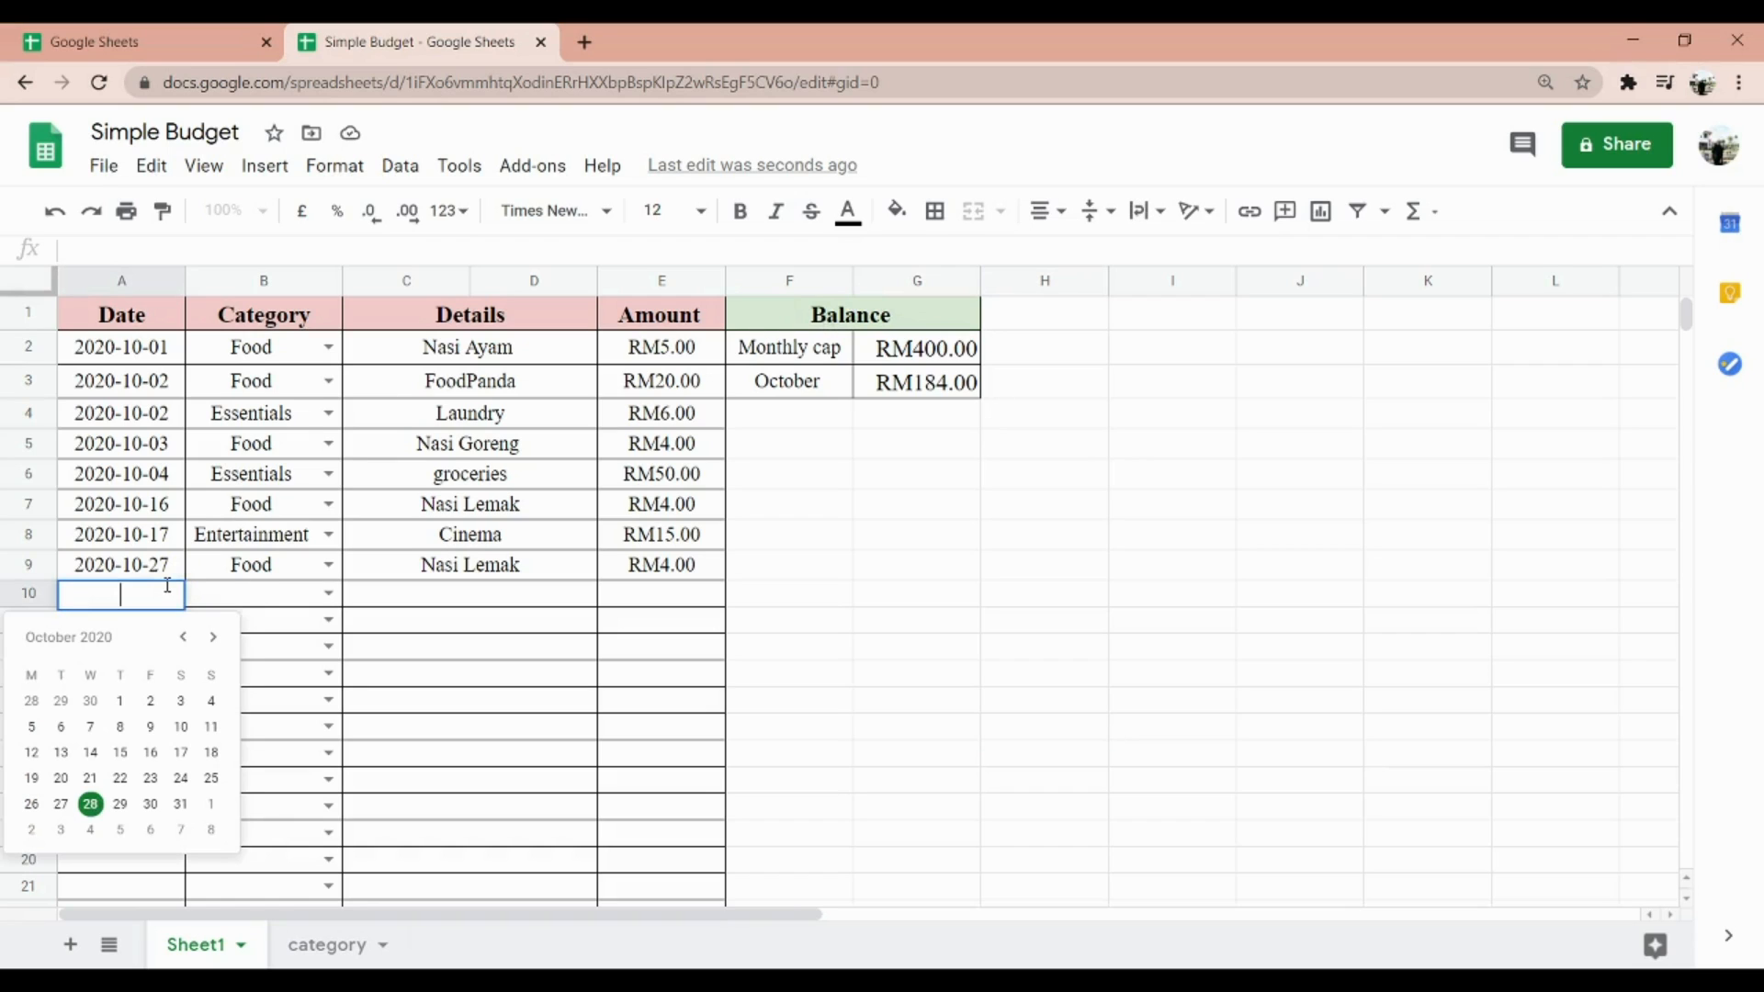
{"action": "left_click", "coordinate": [85, 806]}
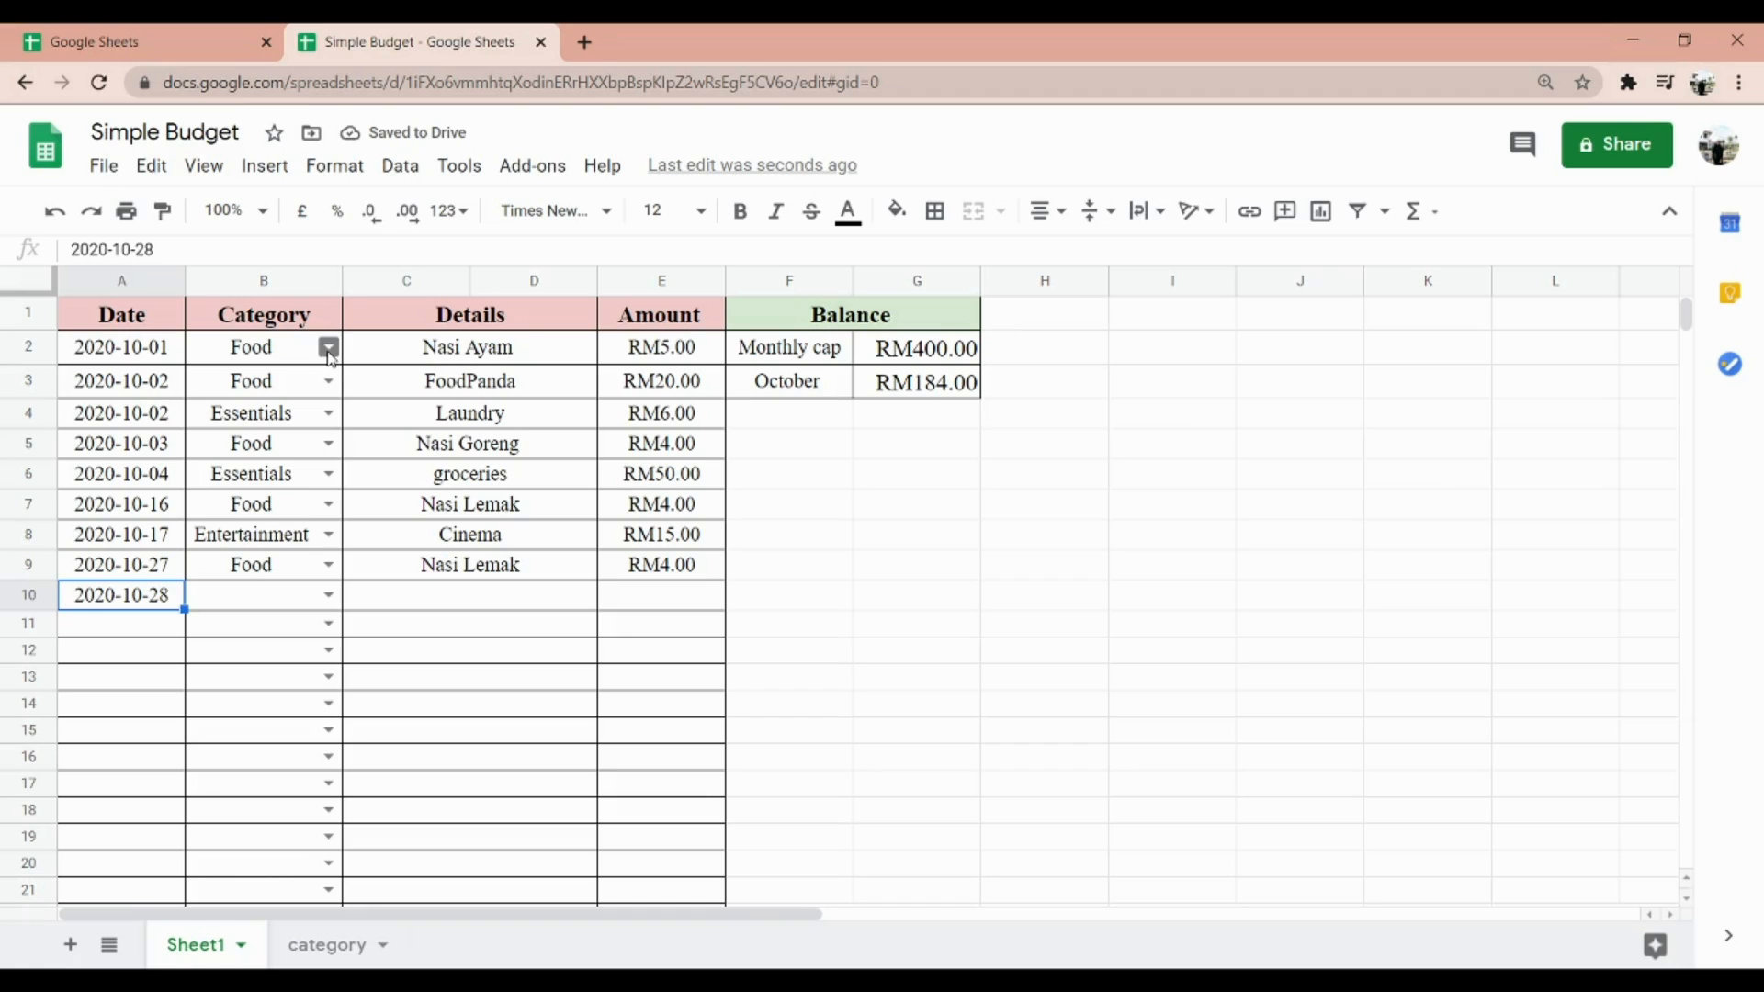
{"action": "left_click", "coordinate": [328, 596]}
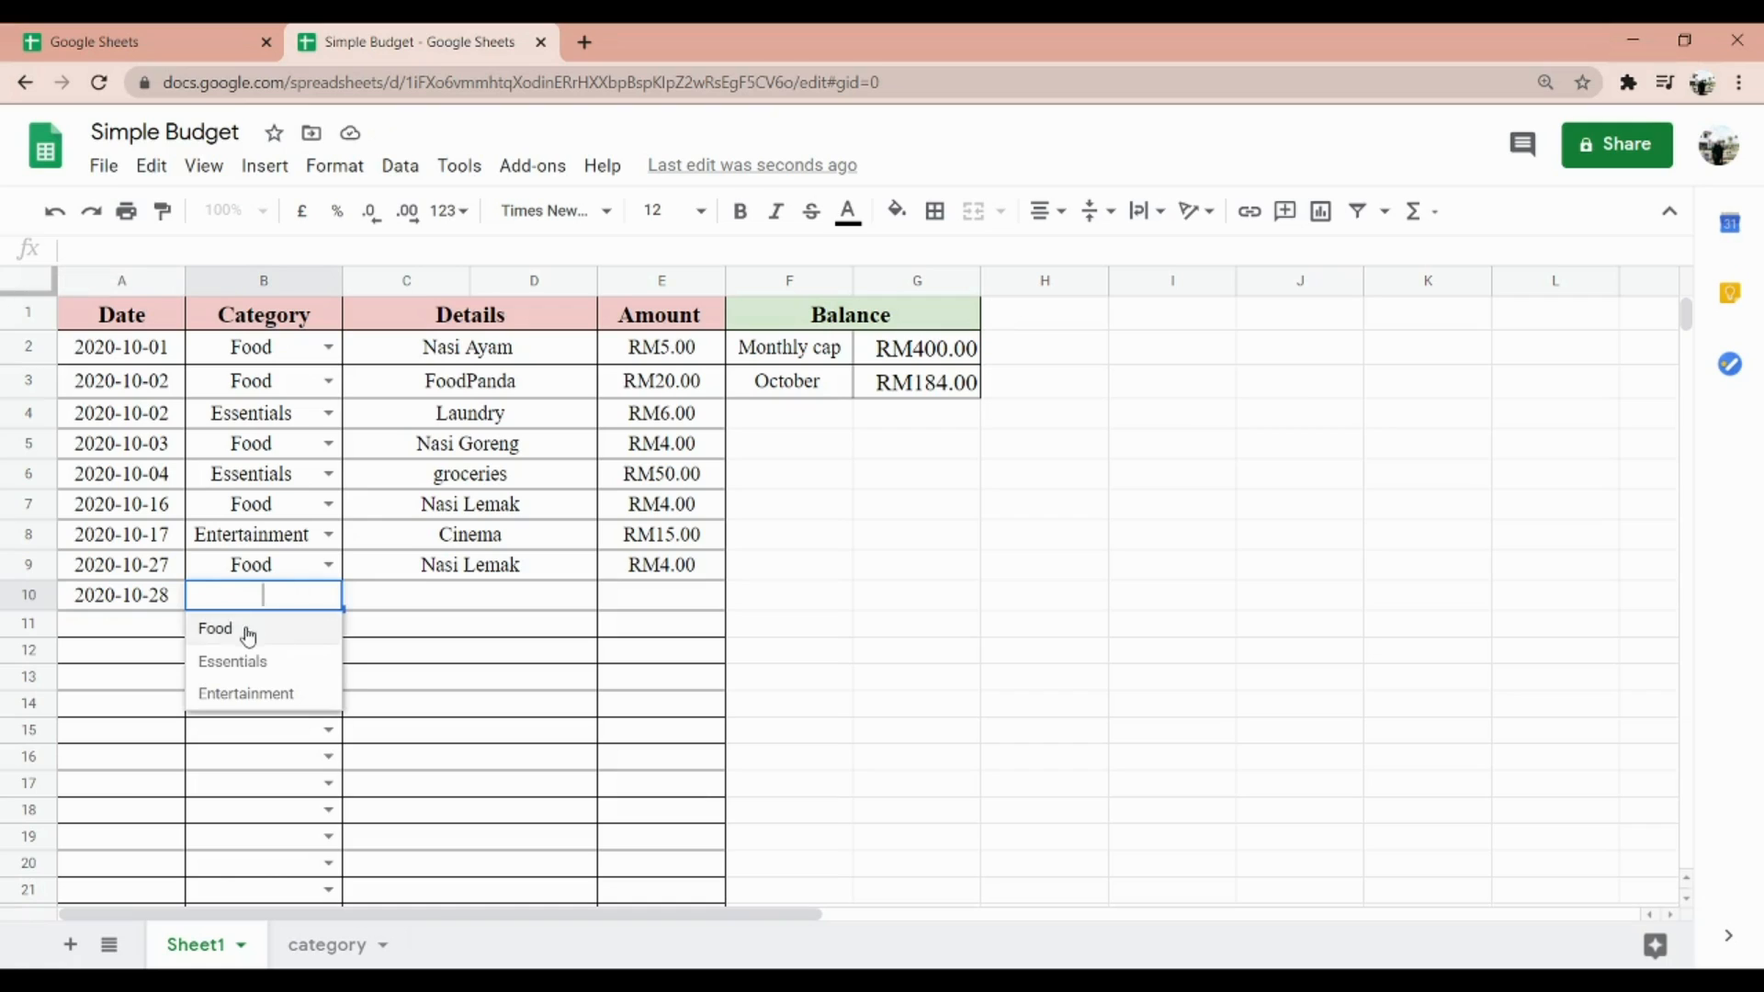
{"action": "left_click", "coordinate": [276, 674]}
Complete the row 10 expense with the details Toileteries and an amount of 25
{"action": "double_click", "coordinate": [450, 597]}
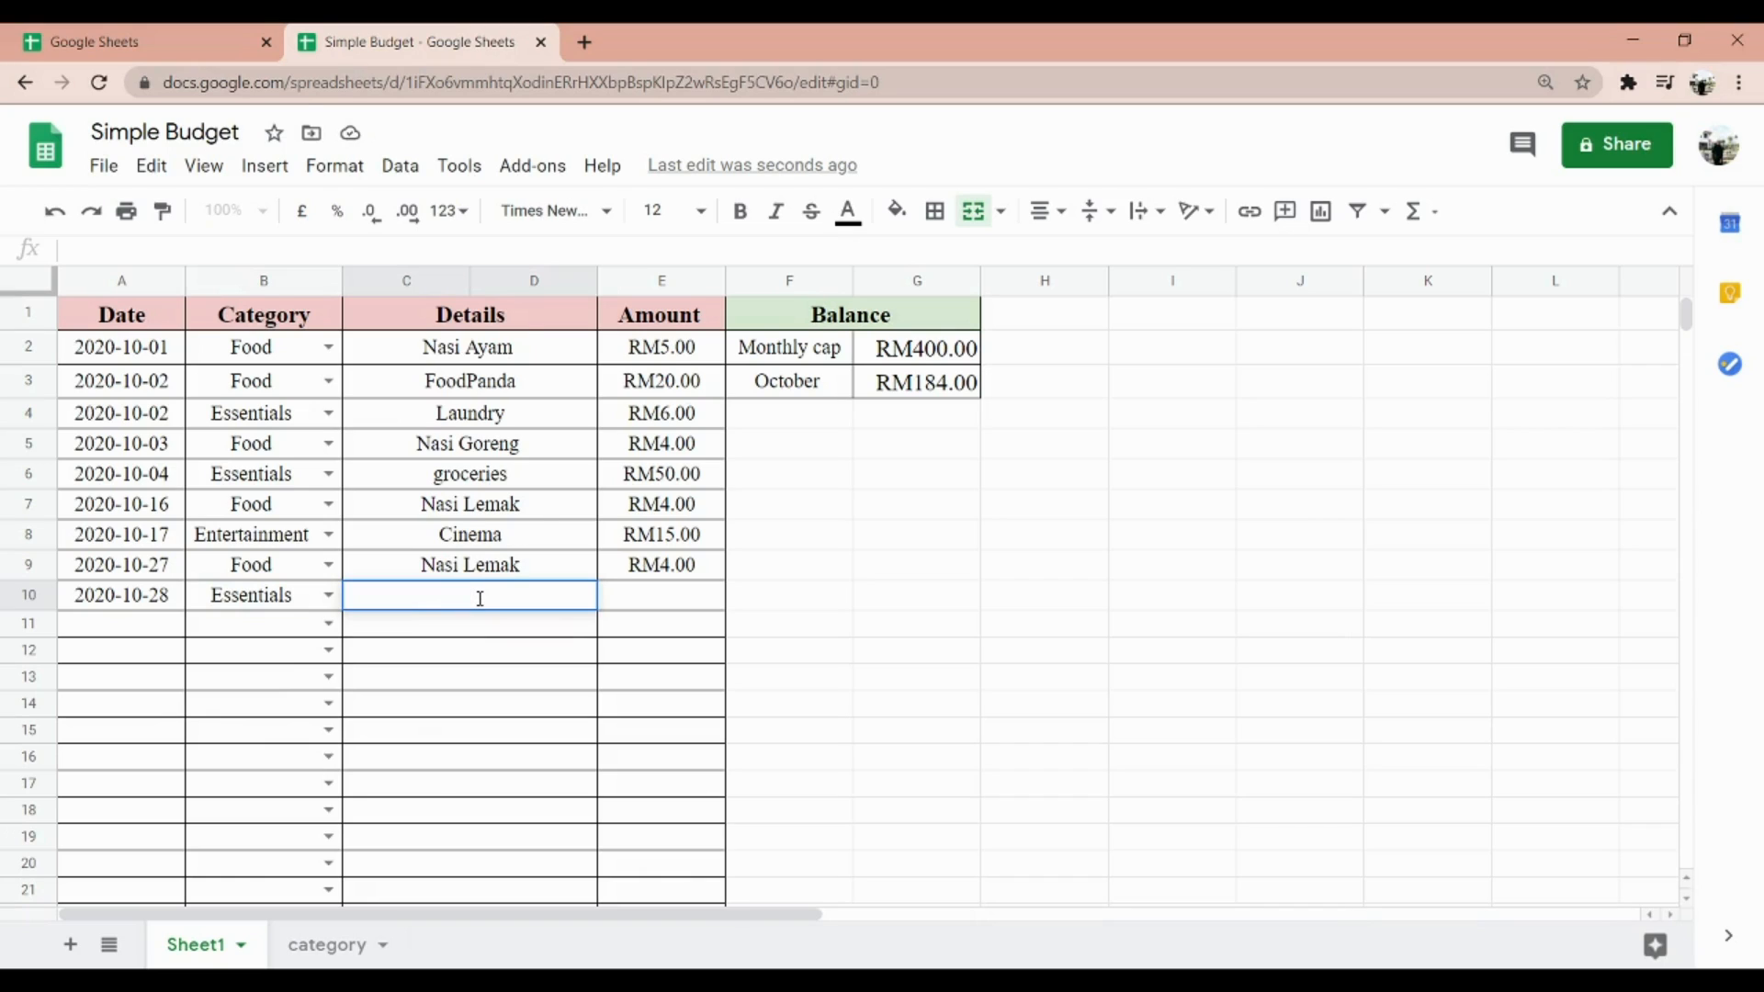
{"action": "type", "text": "Toile"}
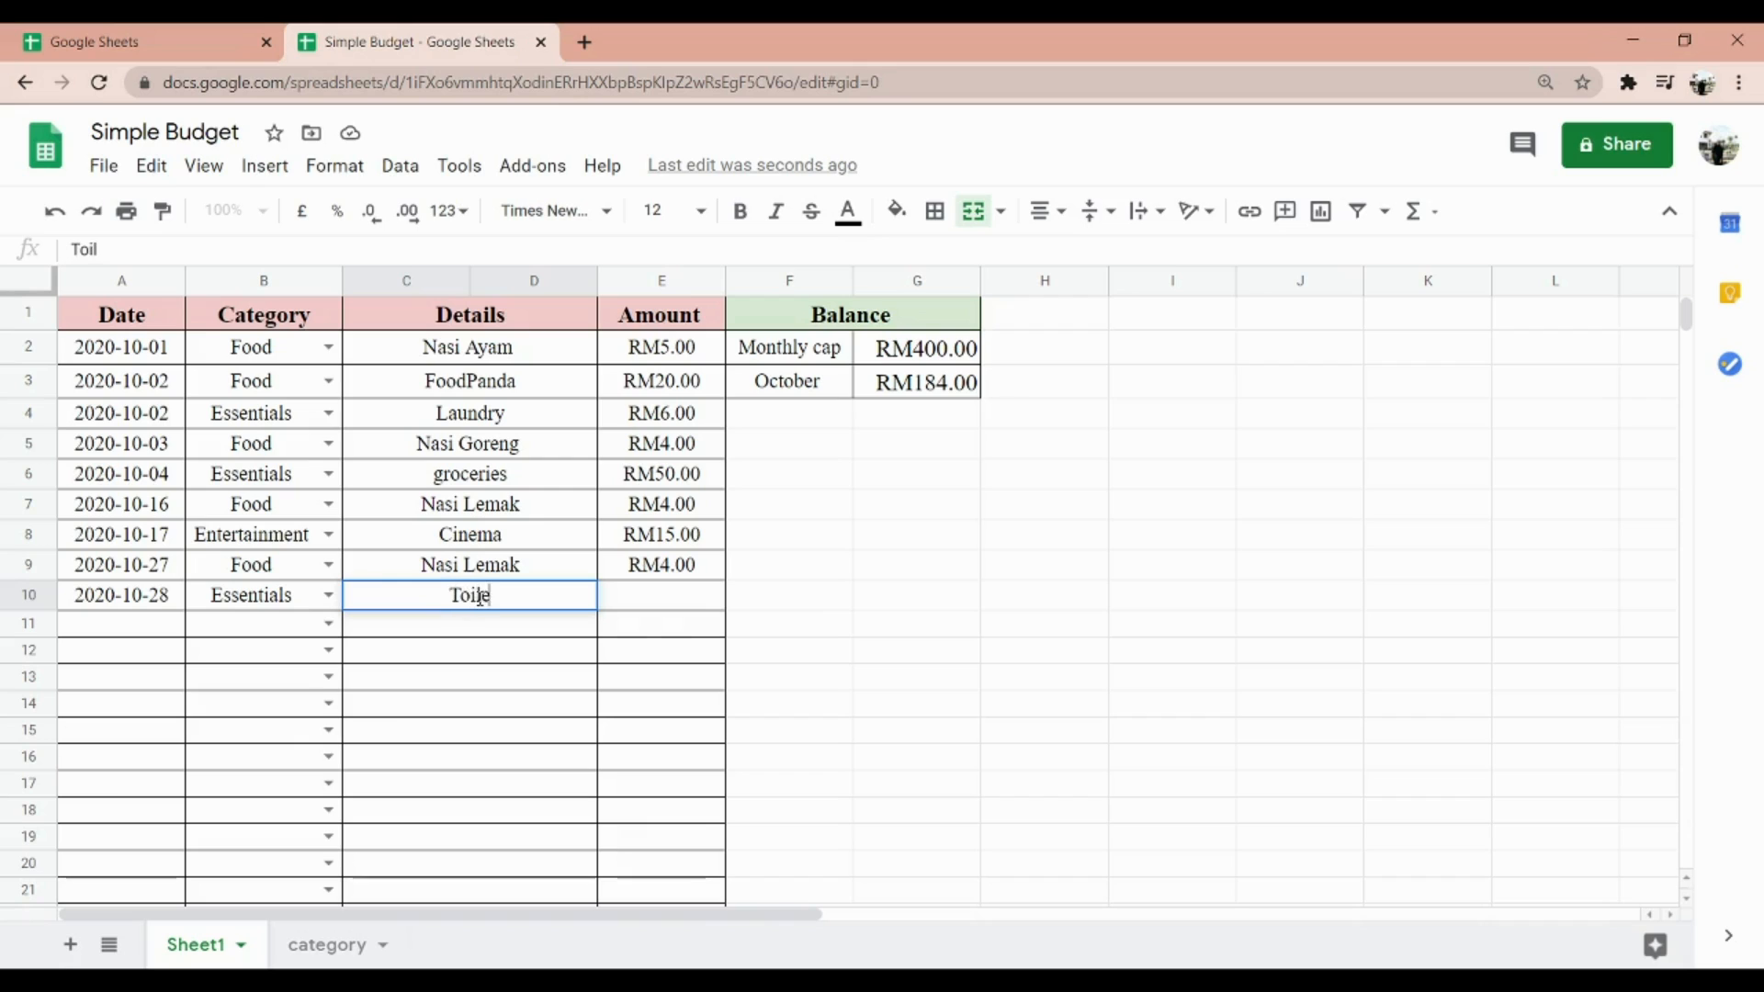
{"action": "type", "text": "teries"}
{"action": "key", "text": "Return"}
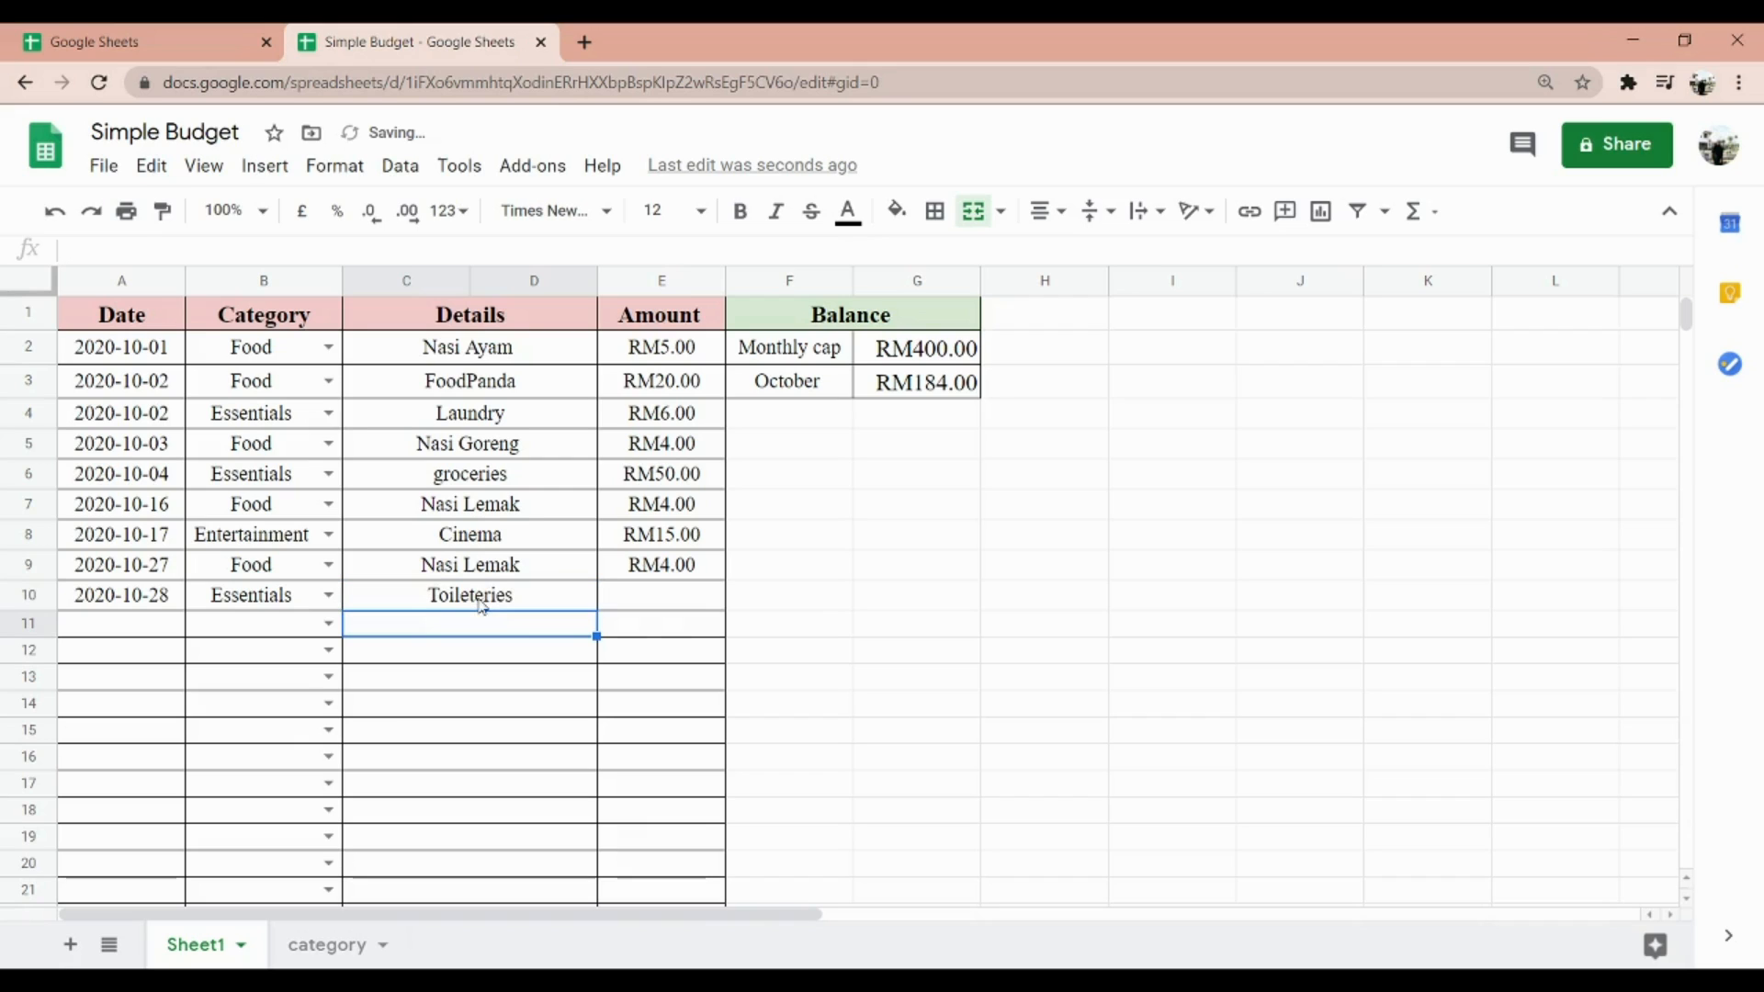
{"action": "double_click", "coordinate": [691, 591]}
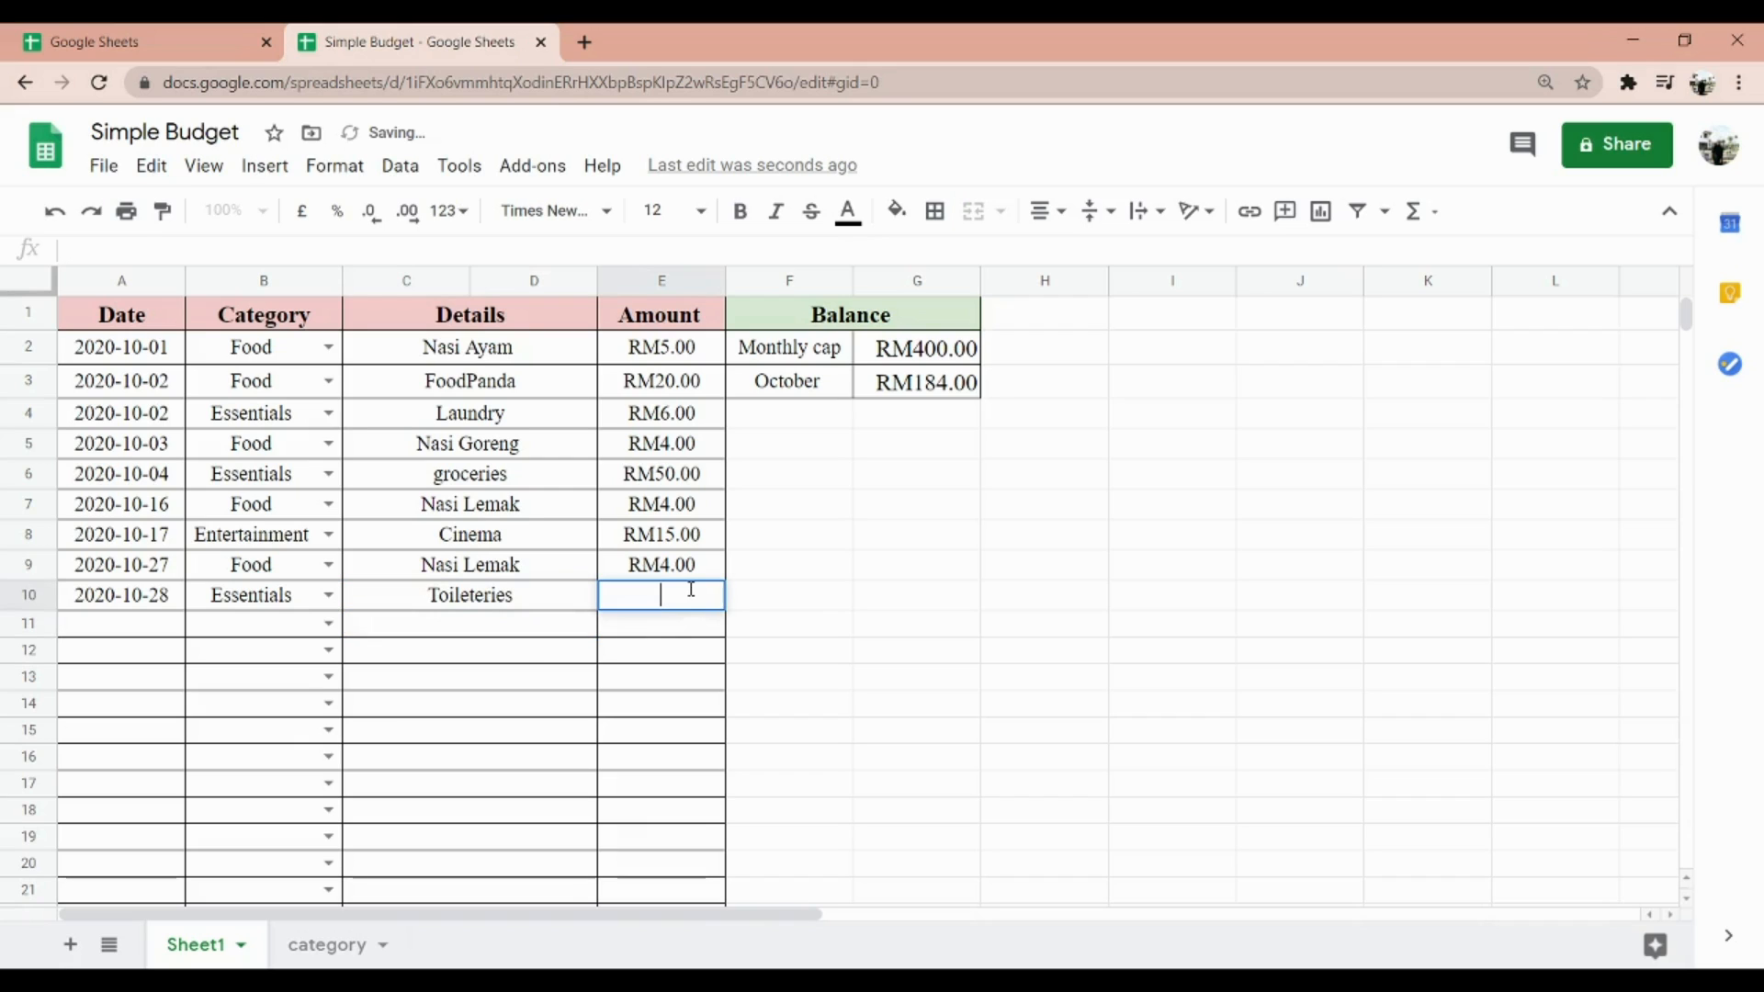
{"action": "type", "text": "25"}
{"action": "key", "text": "Return"}
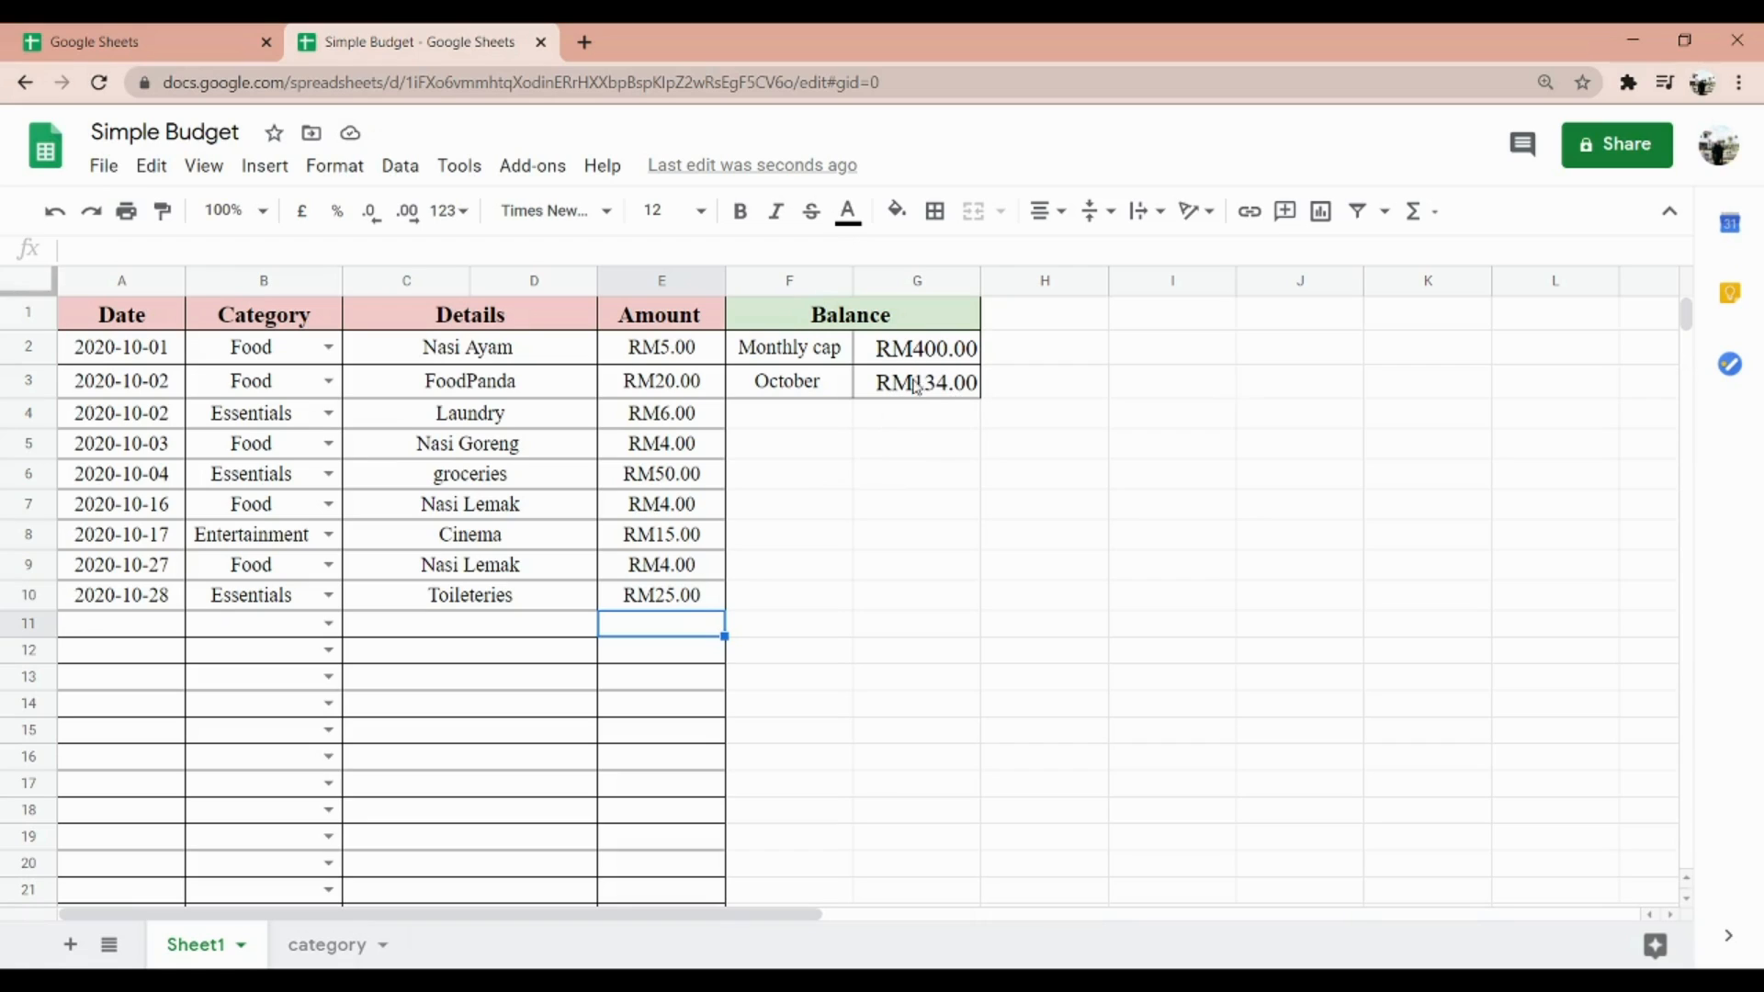
Examine the formula that calculates the October balance in cell G3
{"action": "left_click", "coordinate": [910, 384]}
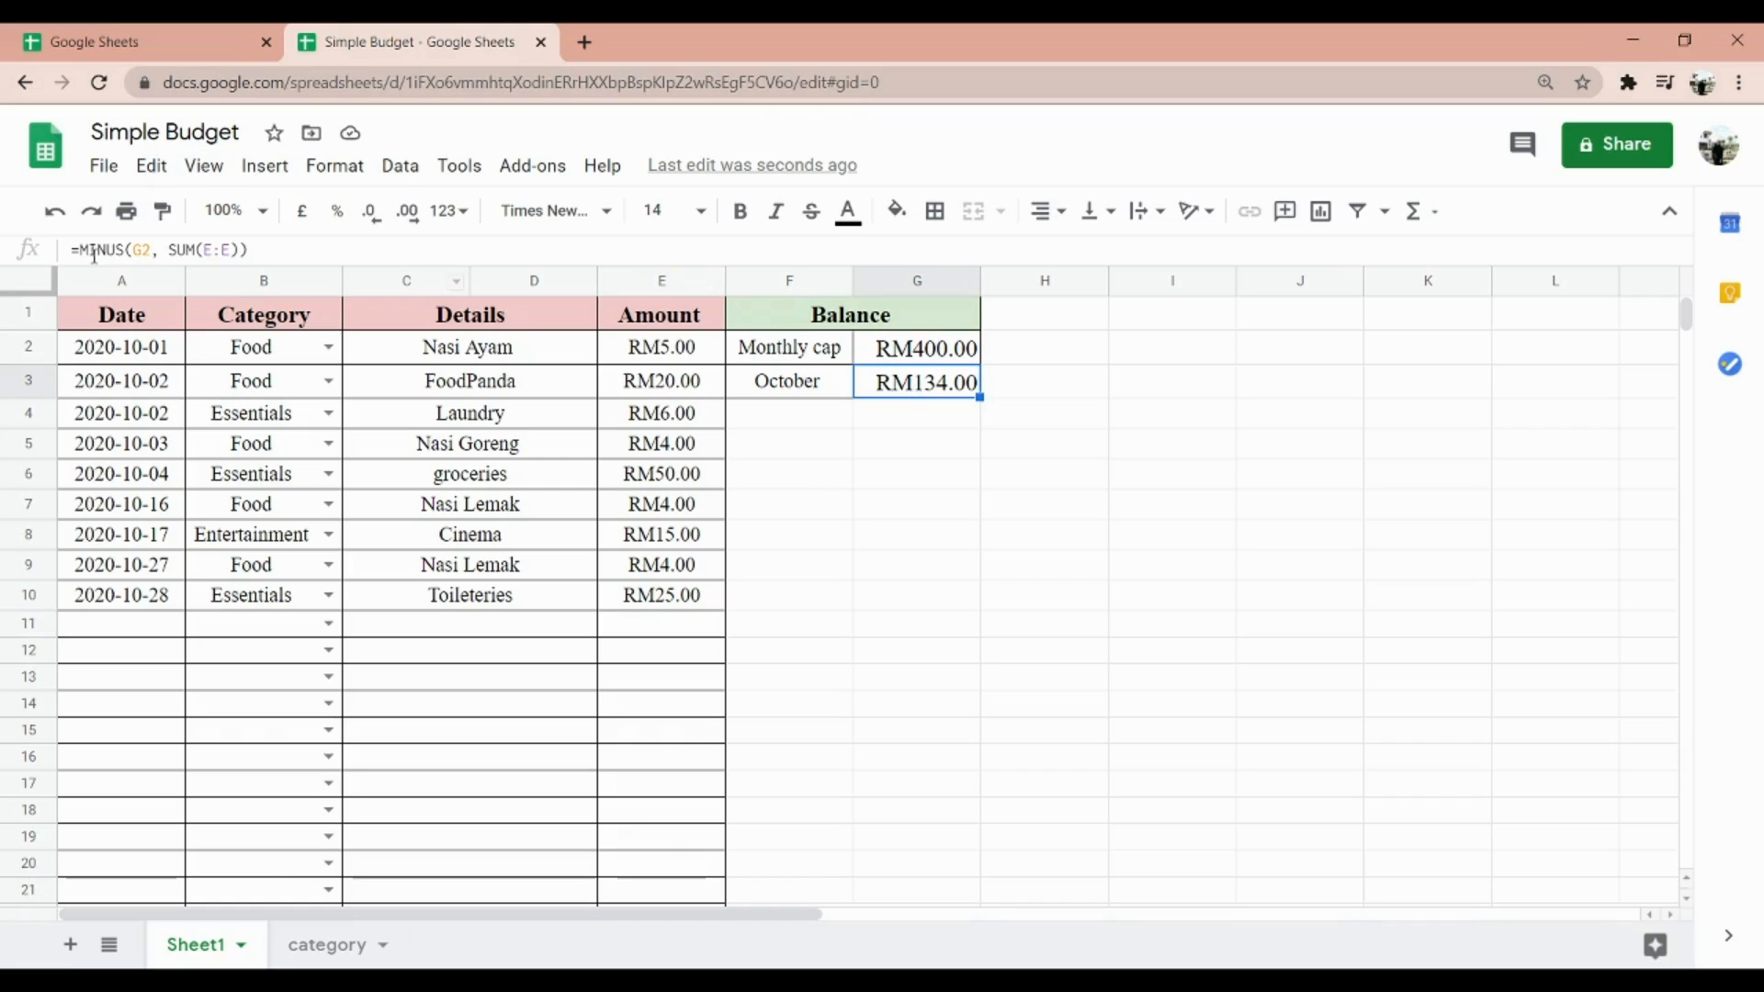
{"action": "left_click_drag", "start_coordinate": [81, 253], "coordinate": [270, 248]}
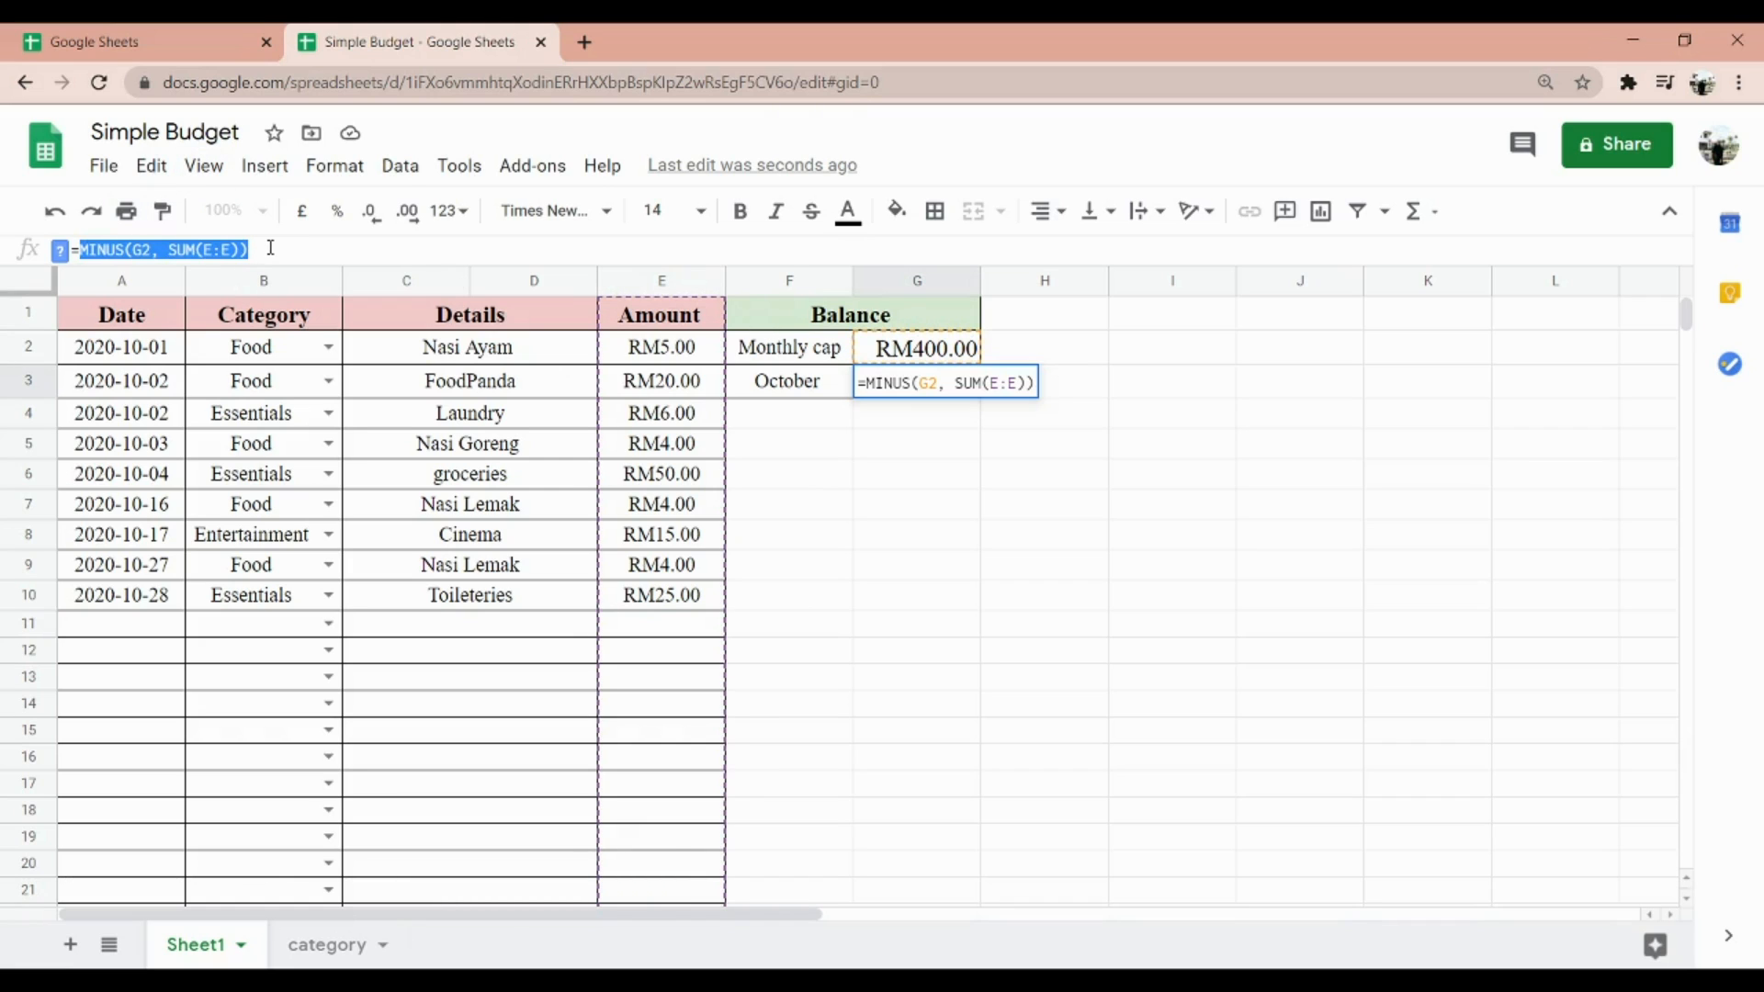
{"action": "left_click", "coordinate": [270, 248]}
{"action": "left_click", "coordinate": [786, 614]}
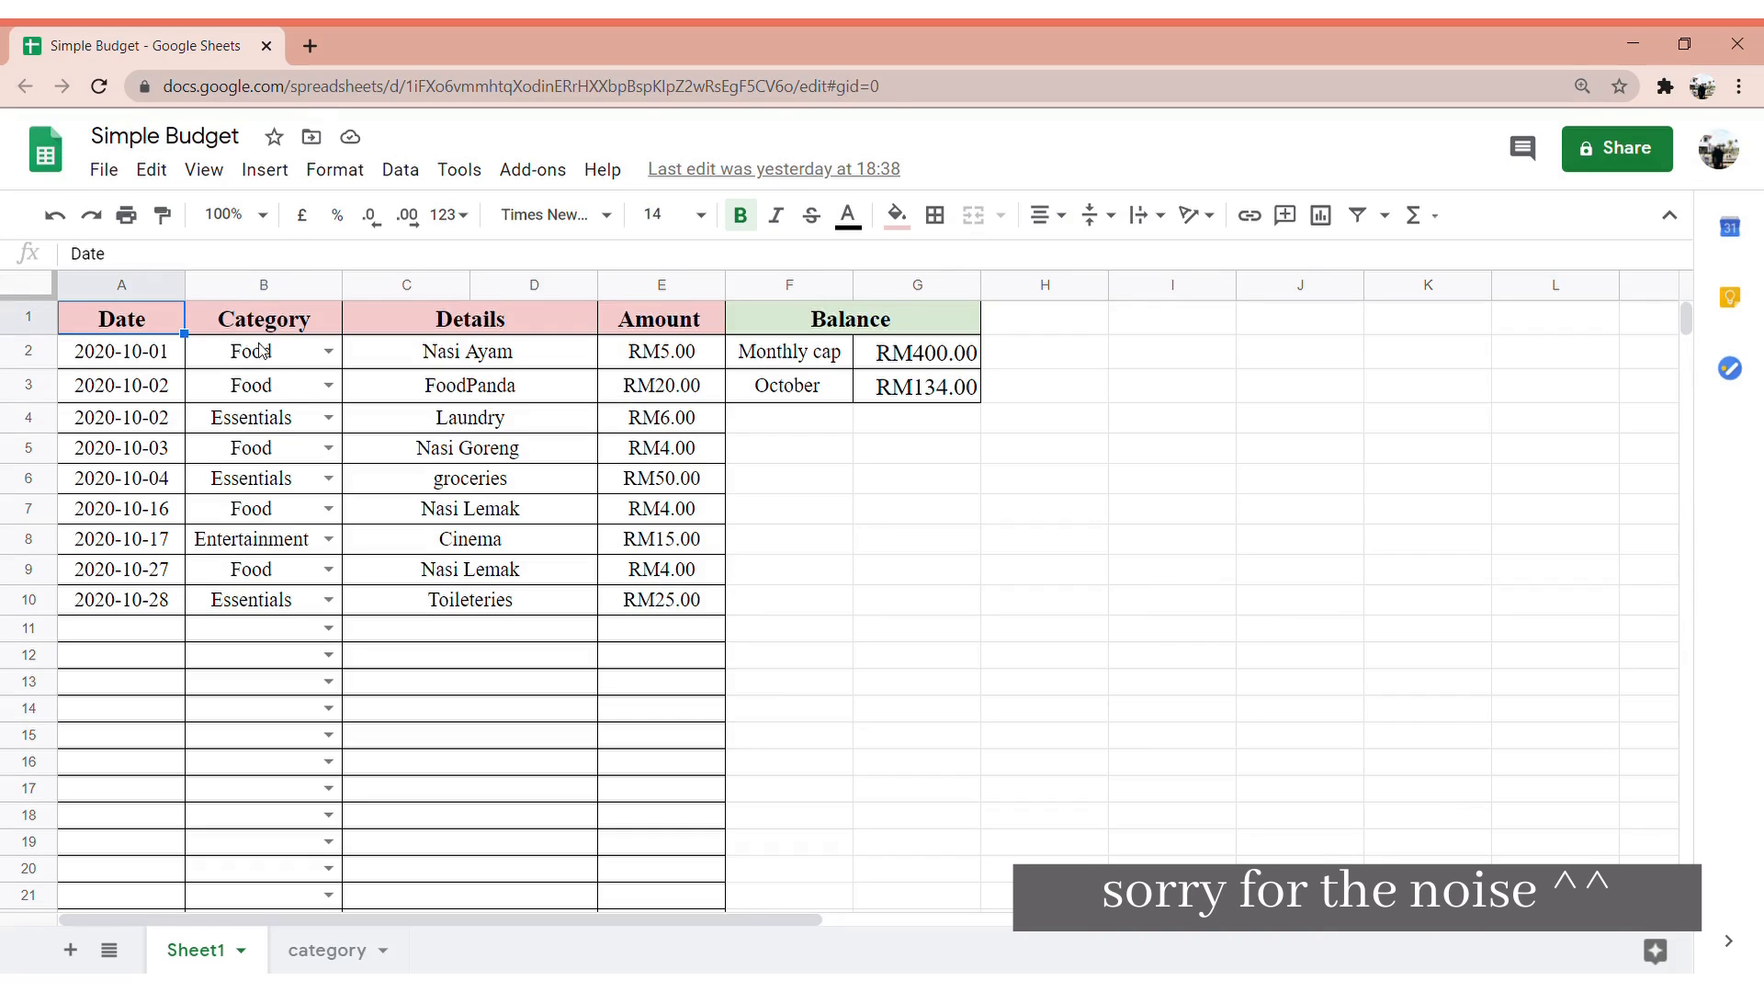
Open the Google Sheets home page in a new browser tab using the Google apps list
{"action": "left_click", "coordinate": [311, 46]}
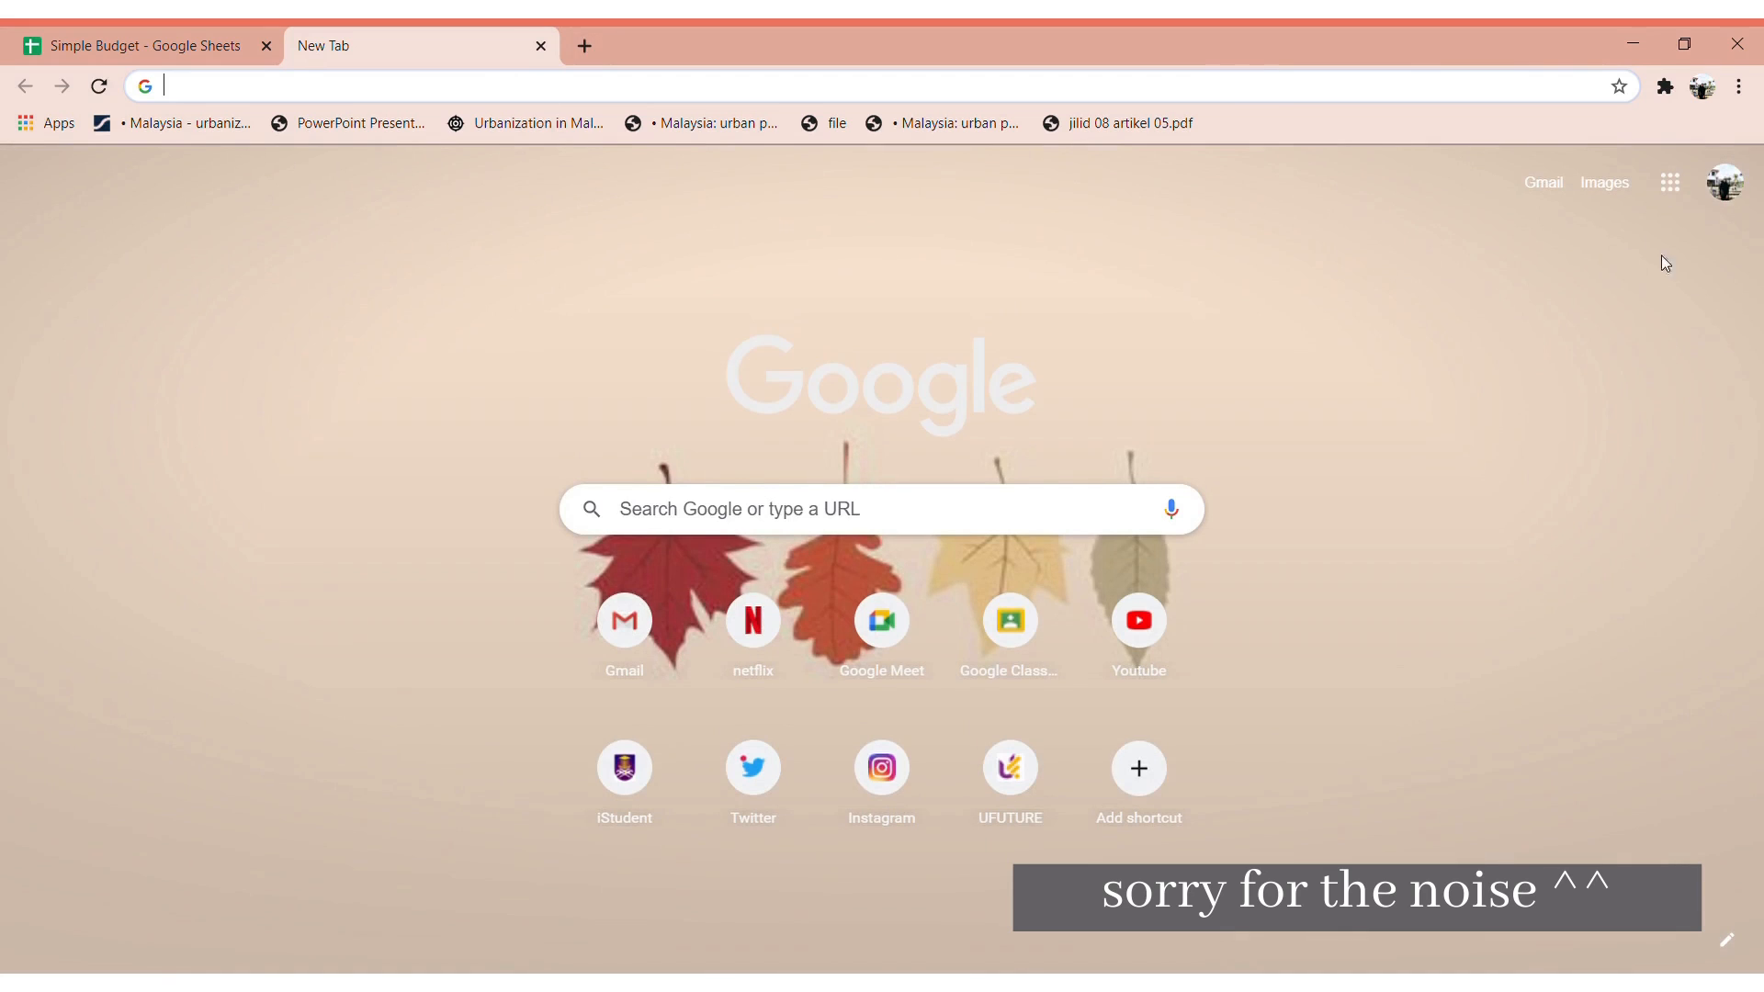
{"action": "left_click", "coordinate": [1672, 186]}
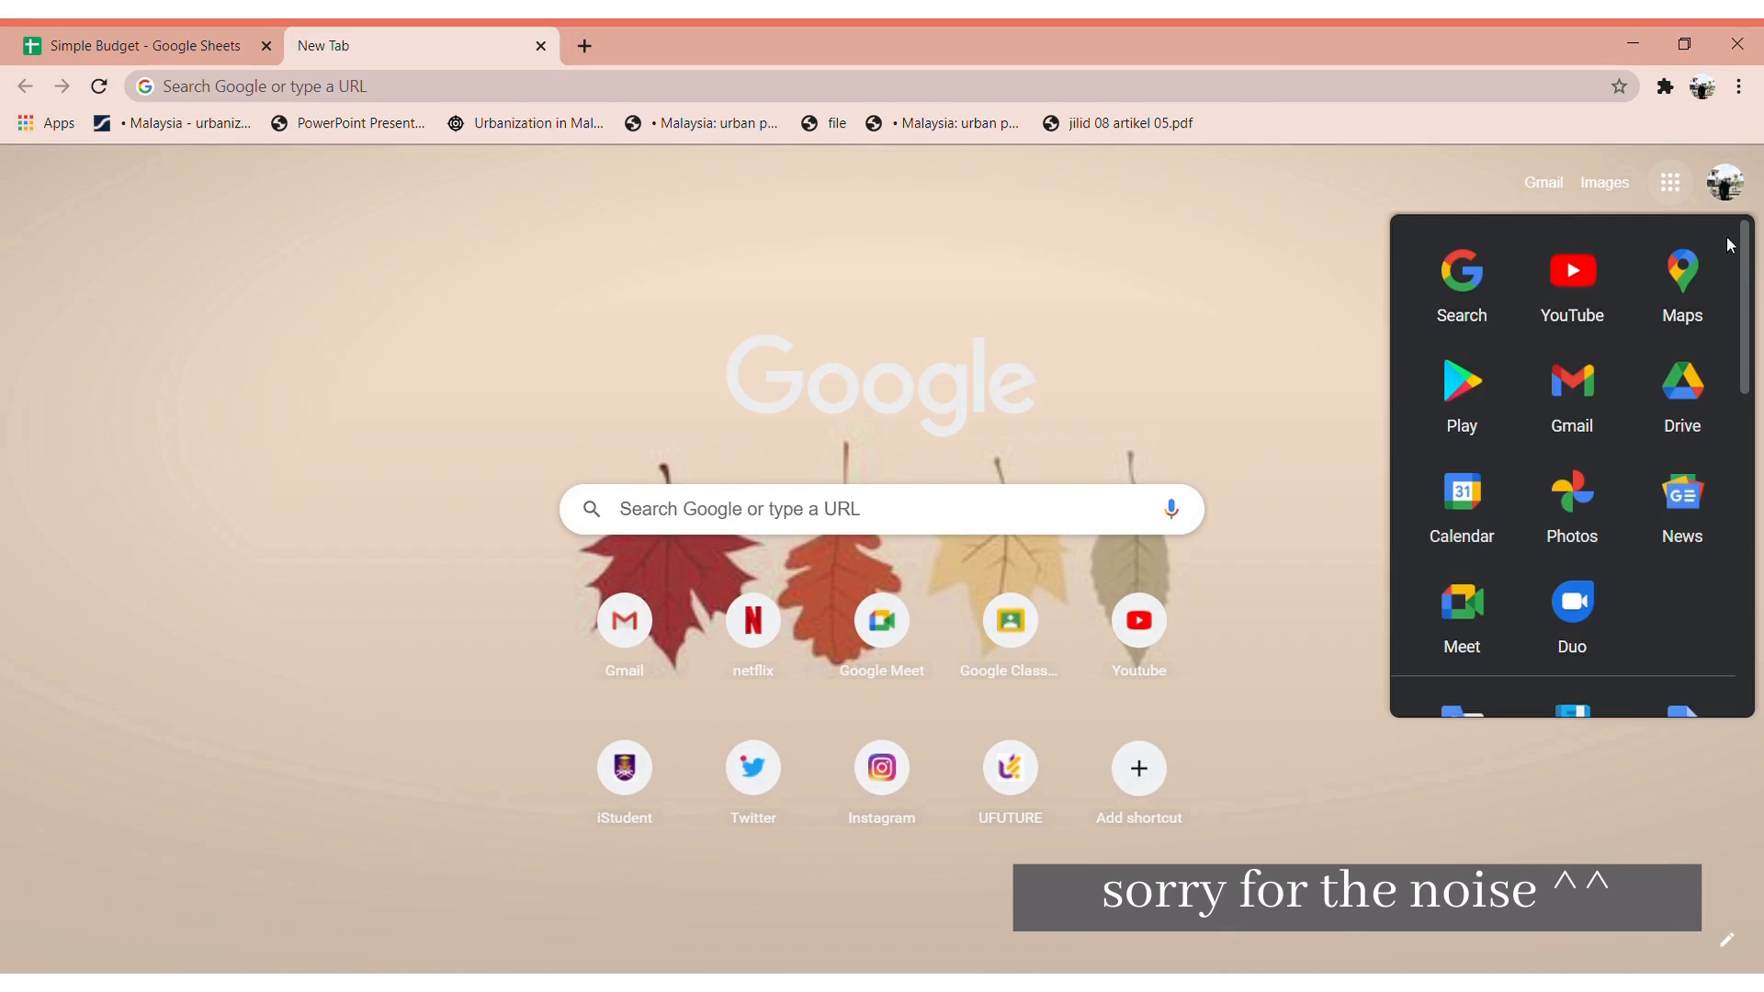
{"action": "left_click_drag", "start_coordinate": [1748, 278], "coordinate": [1755, 518]}
{"action": "left_click", "coordinate": [1480, 551]}
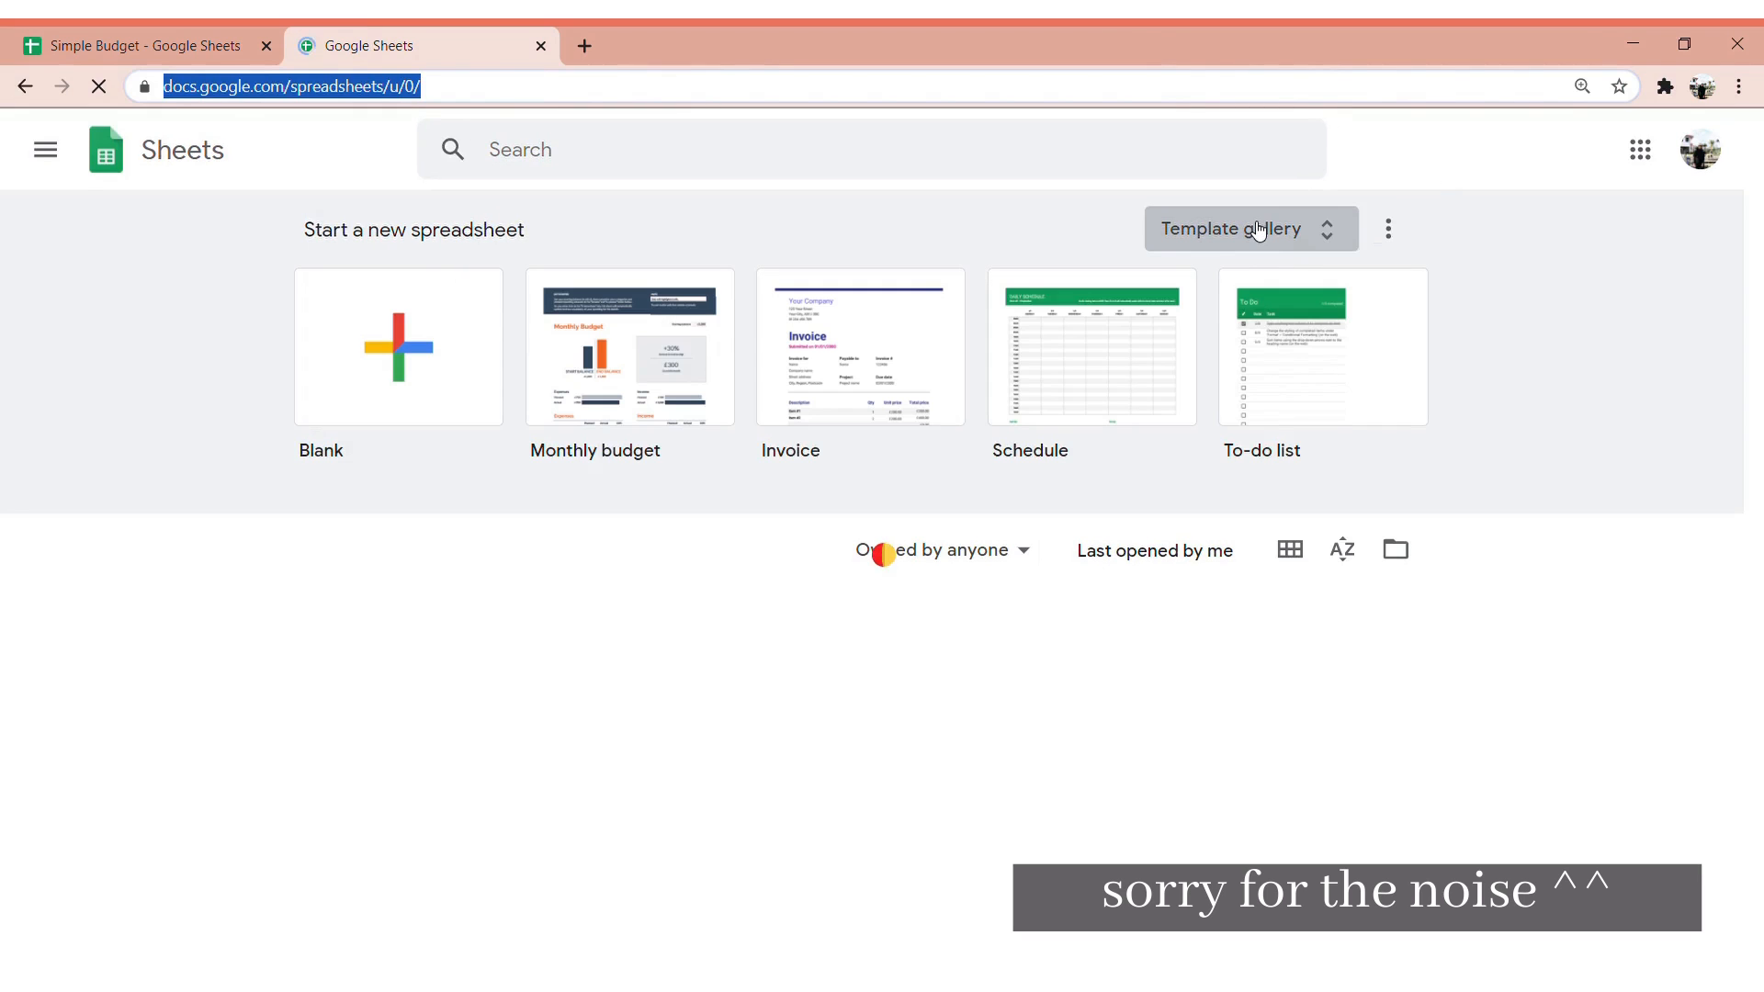
Browse the template gallery and create a blank spreadsheet from it
{"action": "left_click", "coordinate": [1258, 231]}
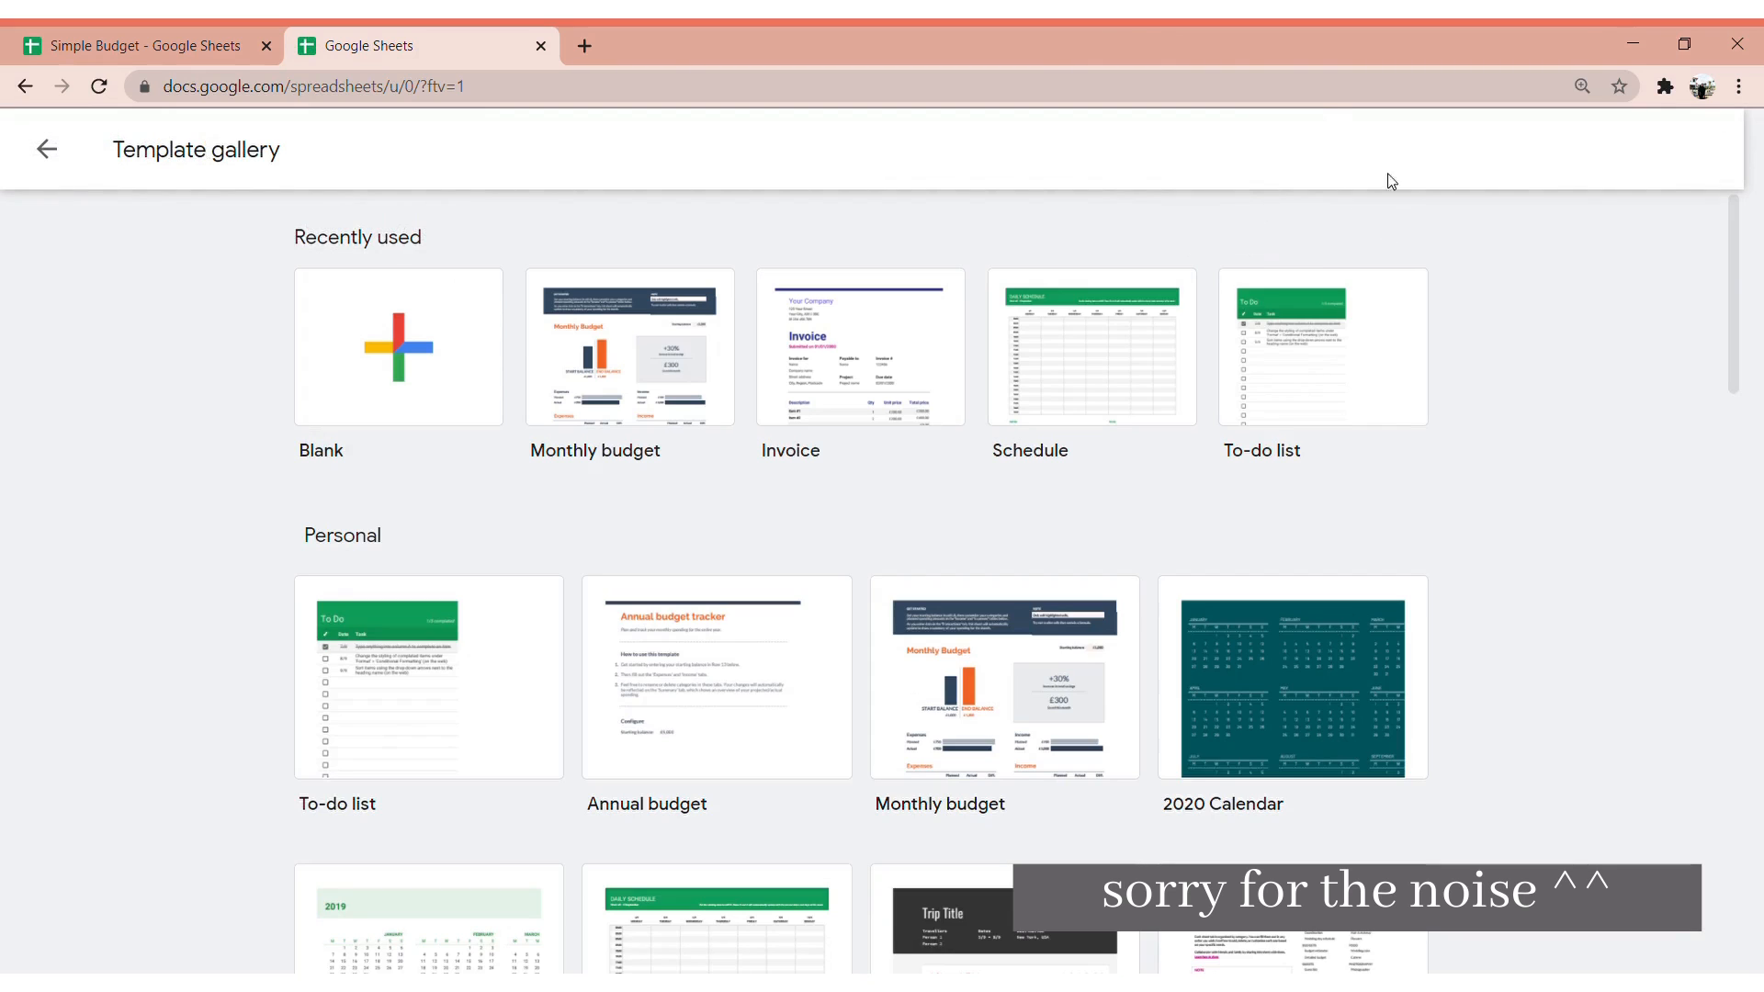
{"action": "left_click_drag", "start_coordinate": [1734, 276], "coordinate": [1702, 210]}
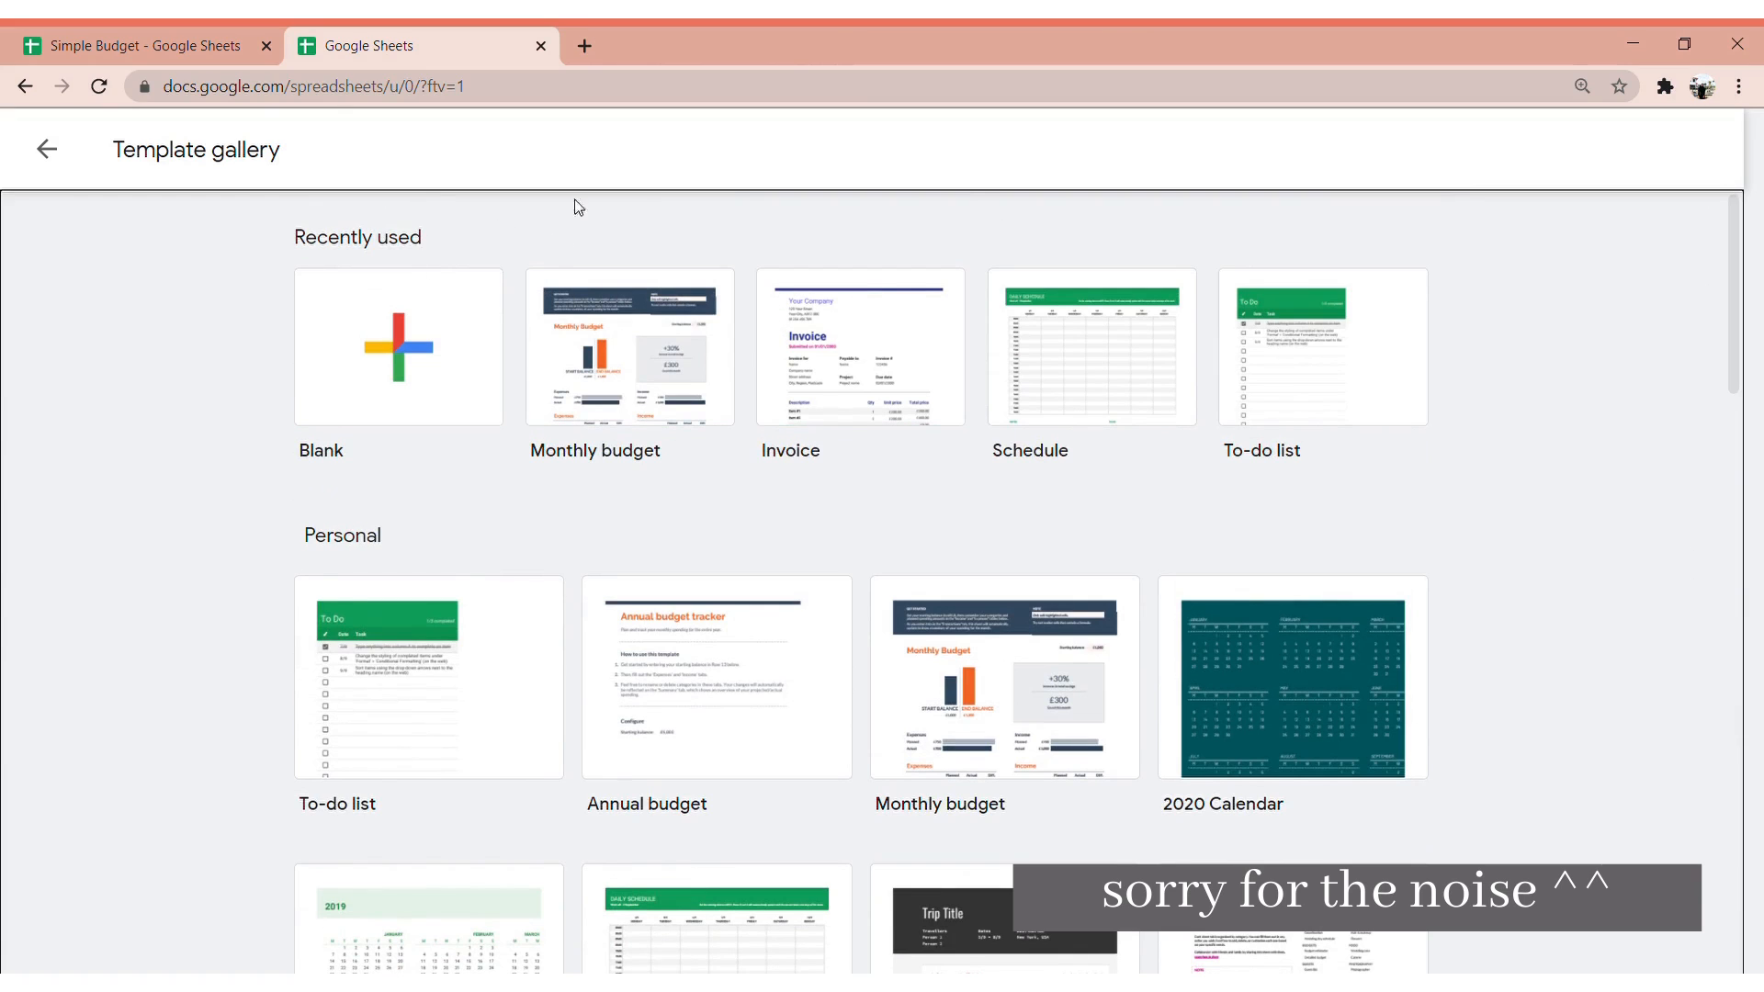
{"action": "left_click", "coordinate": [407, 354]}
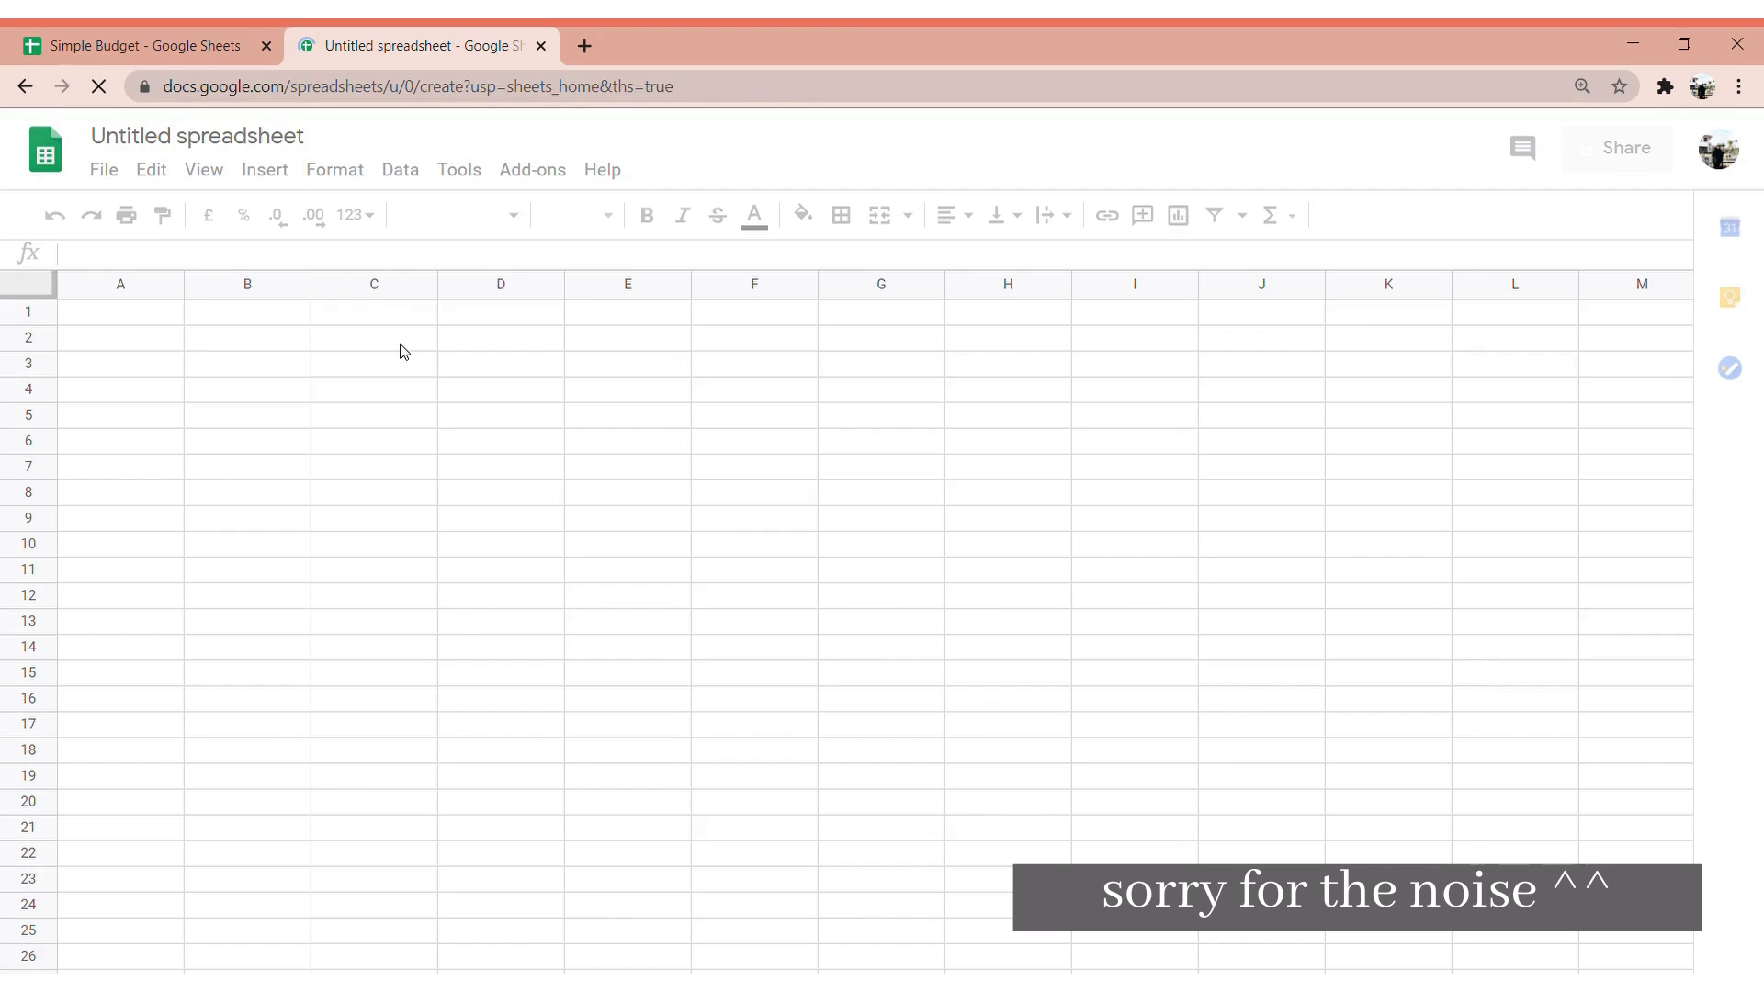
Rename the untitled spreadsheet as simple budget
{"action": "left_click", "coordinate": [306, 137]}
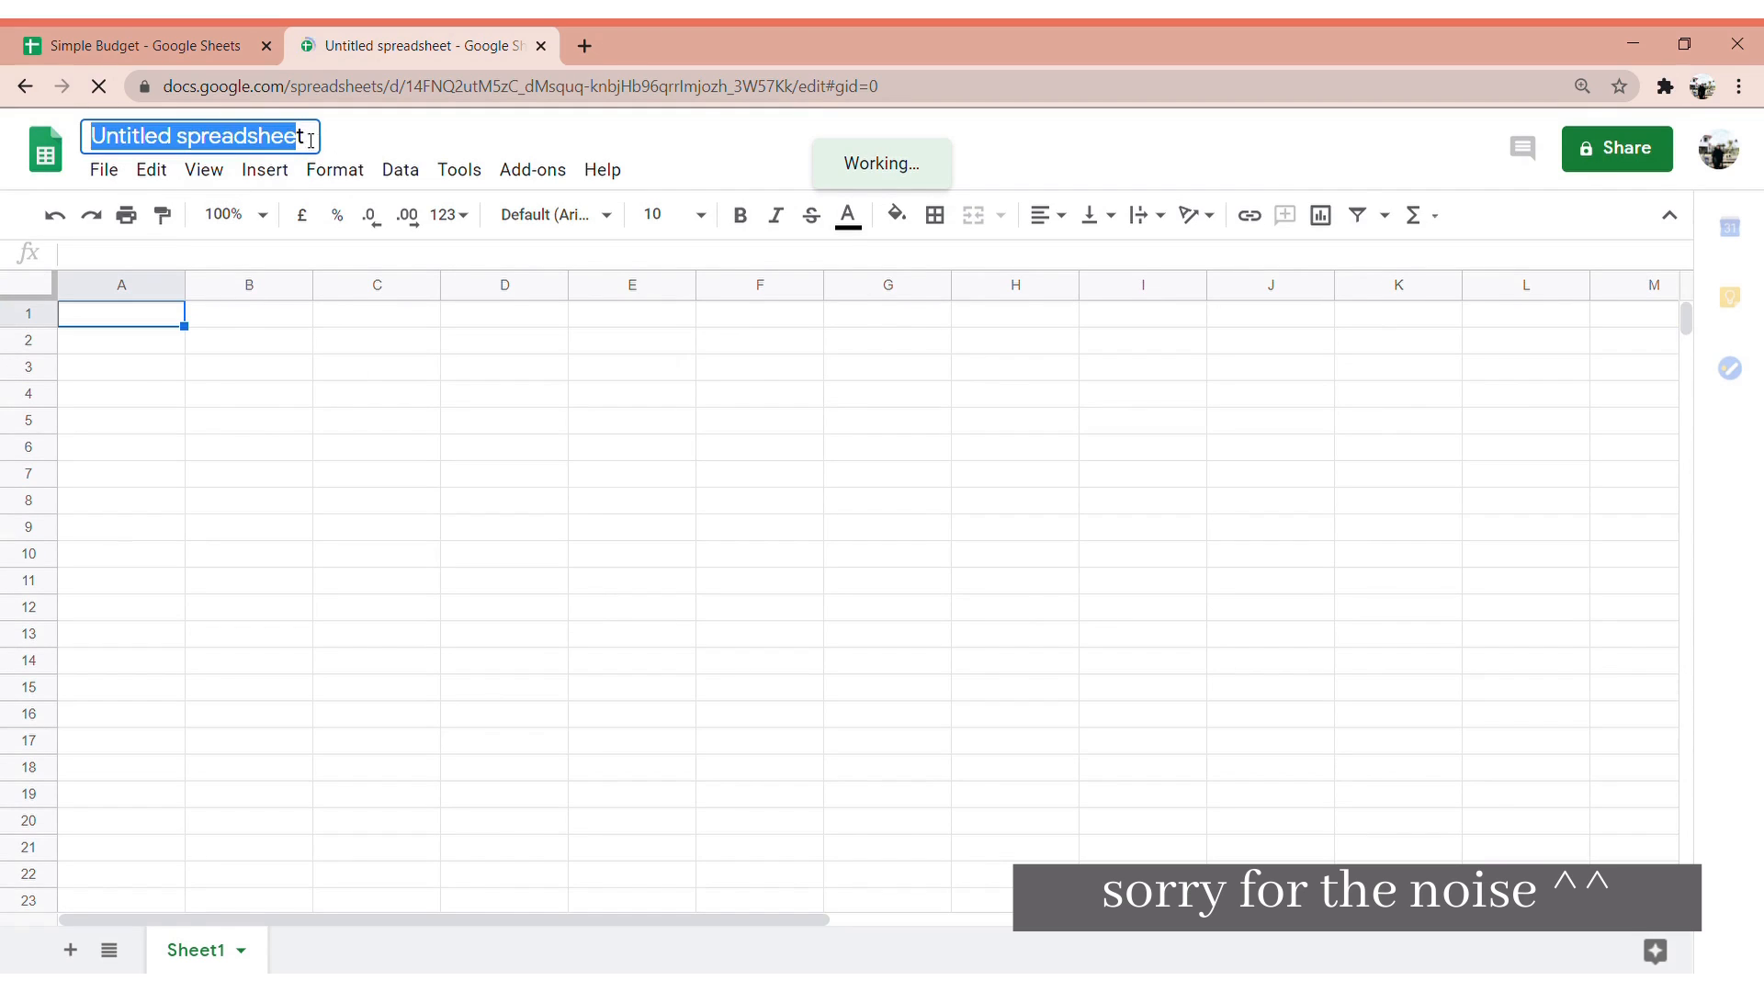
{"action": "double_click", "coordinate": [316, 143]}
{"action": "key", "text": "ctrl+a"}
{"action": "key", "text": "BackSpace"}
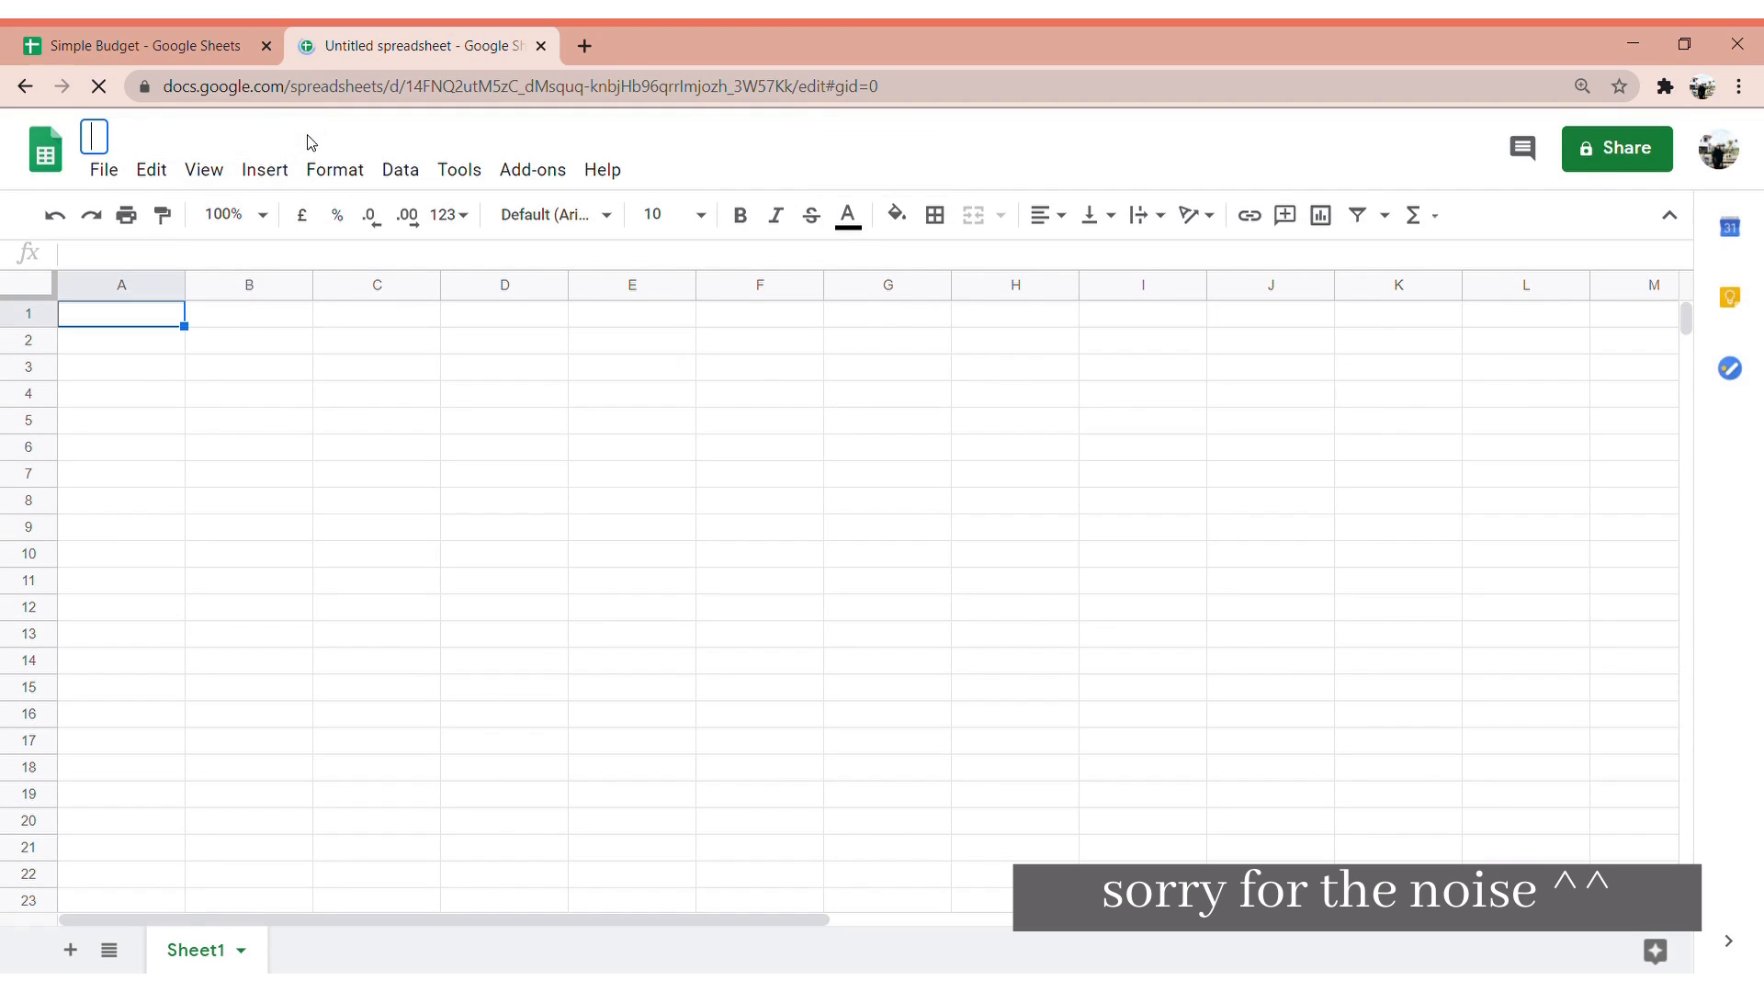
{"action": "type", "text": "Simple b"}
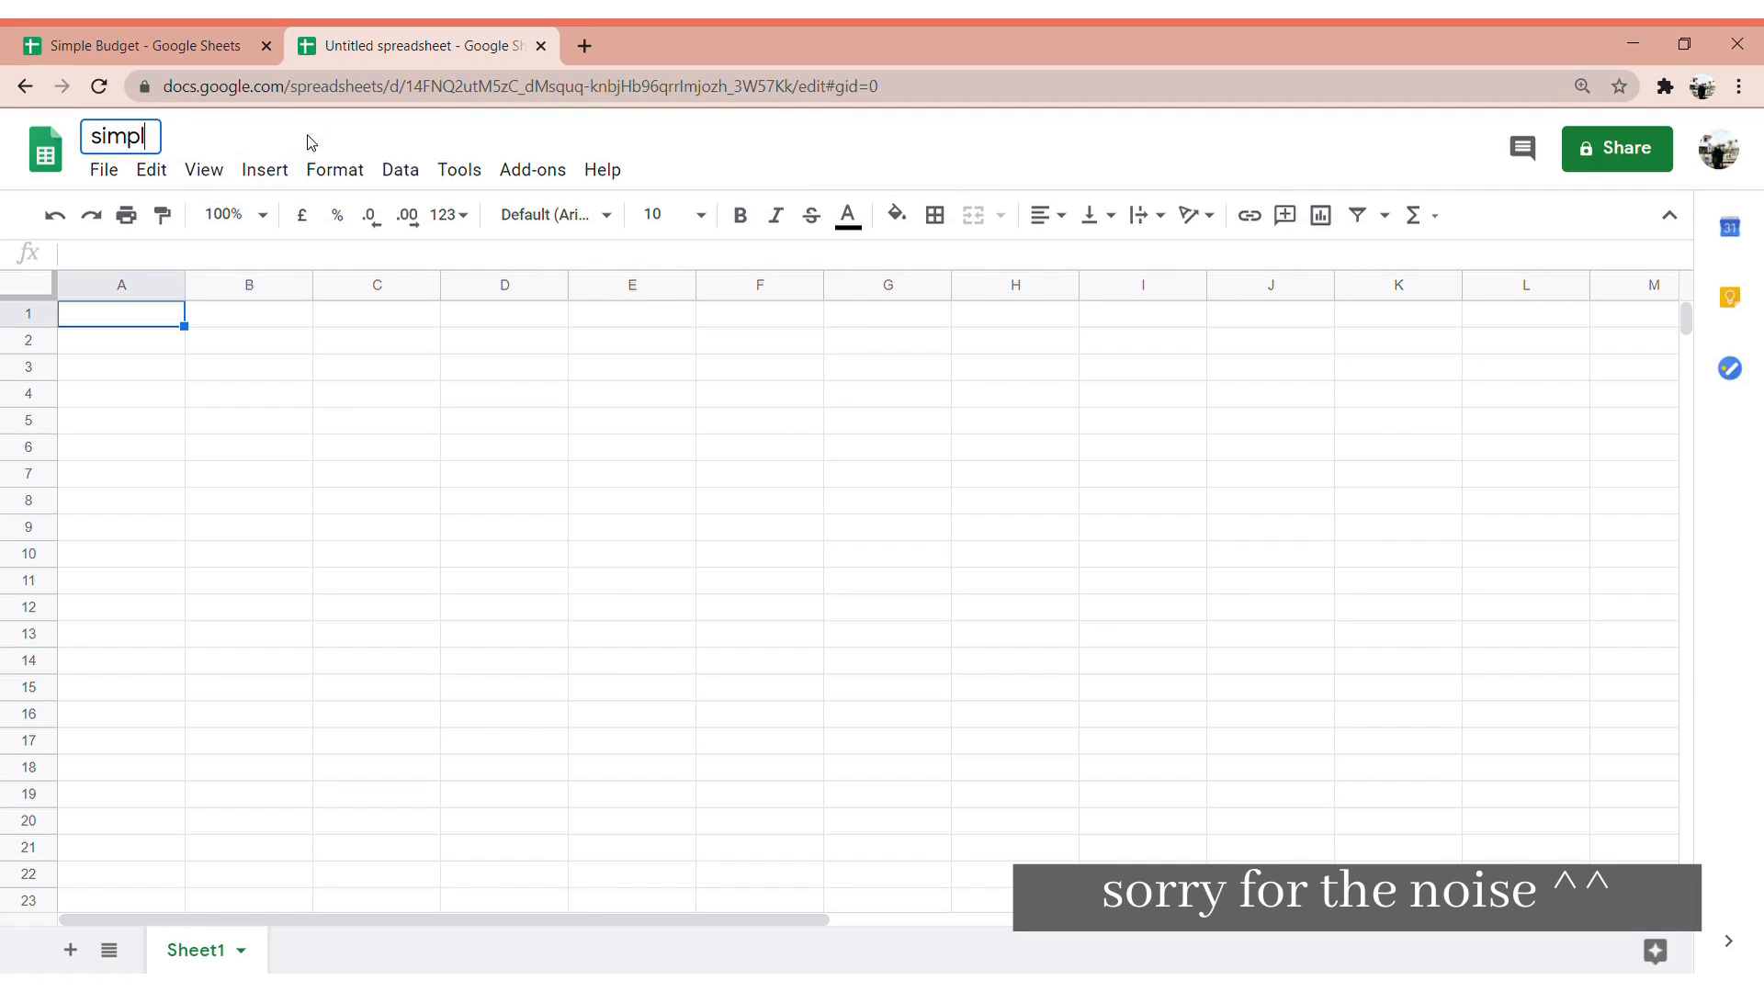
{"action": "type", "text": "udget"}
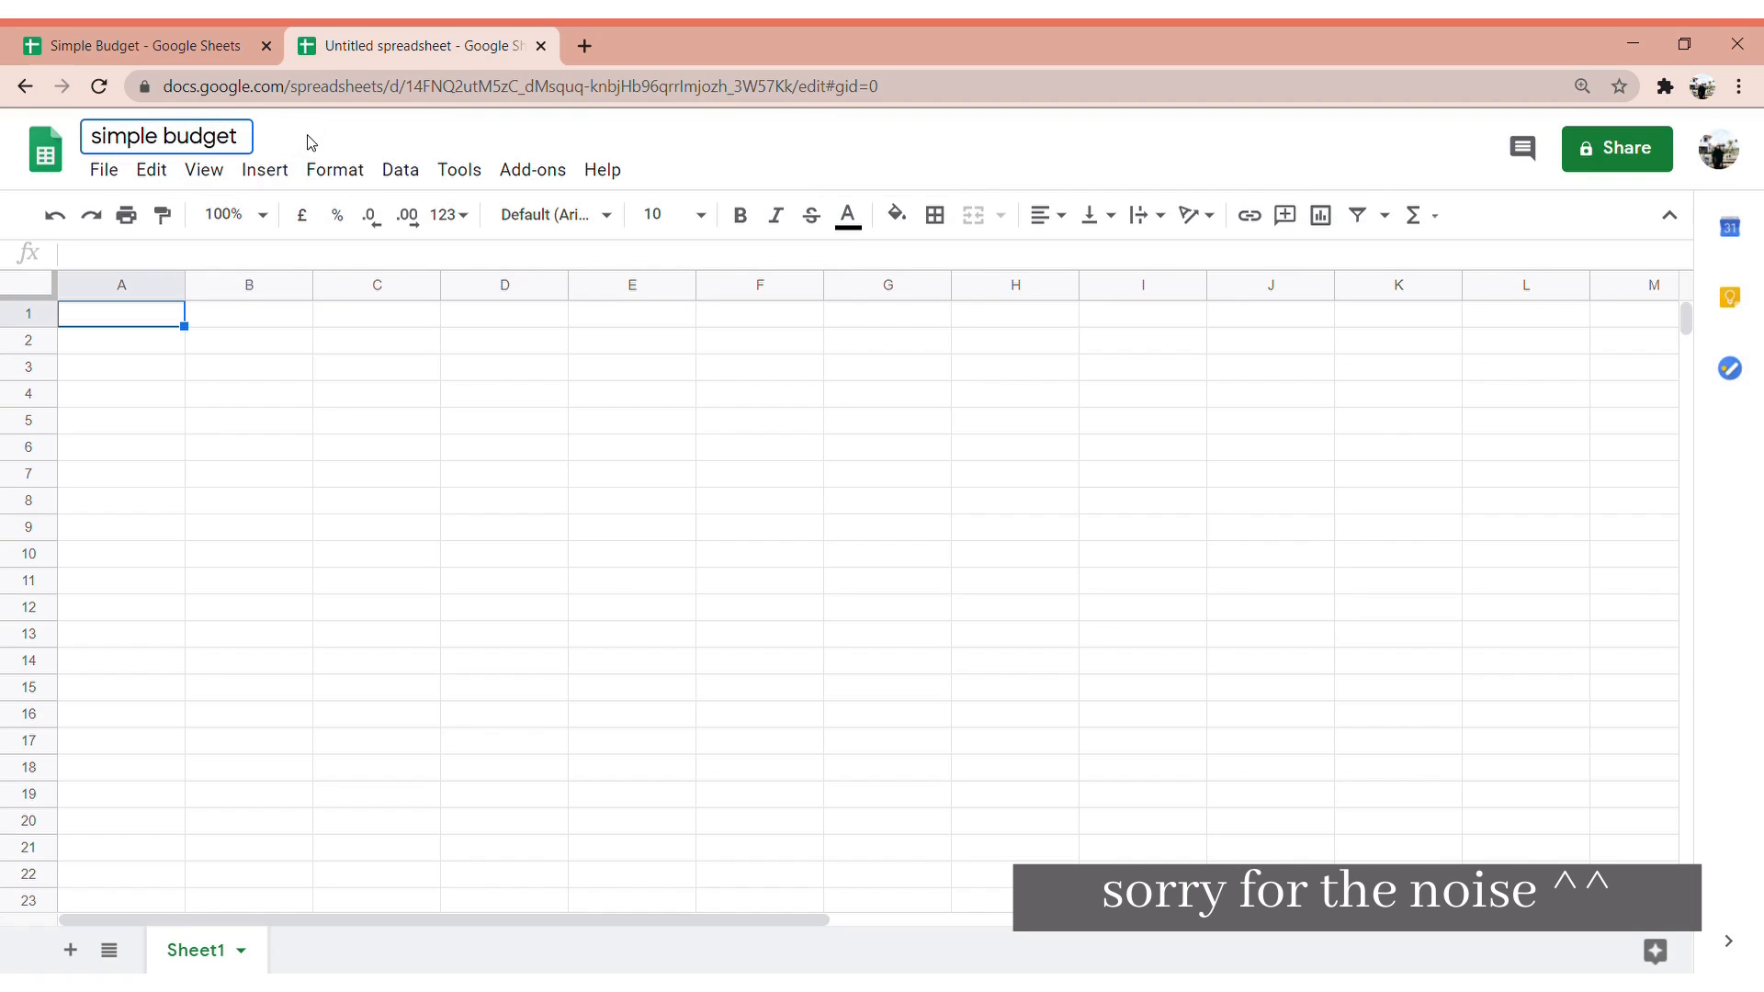
{"action": "key", "text": "Return"}
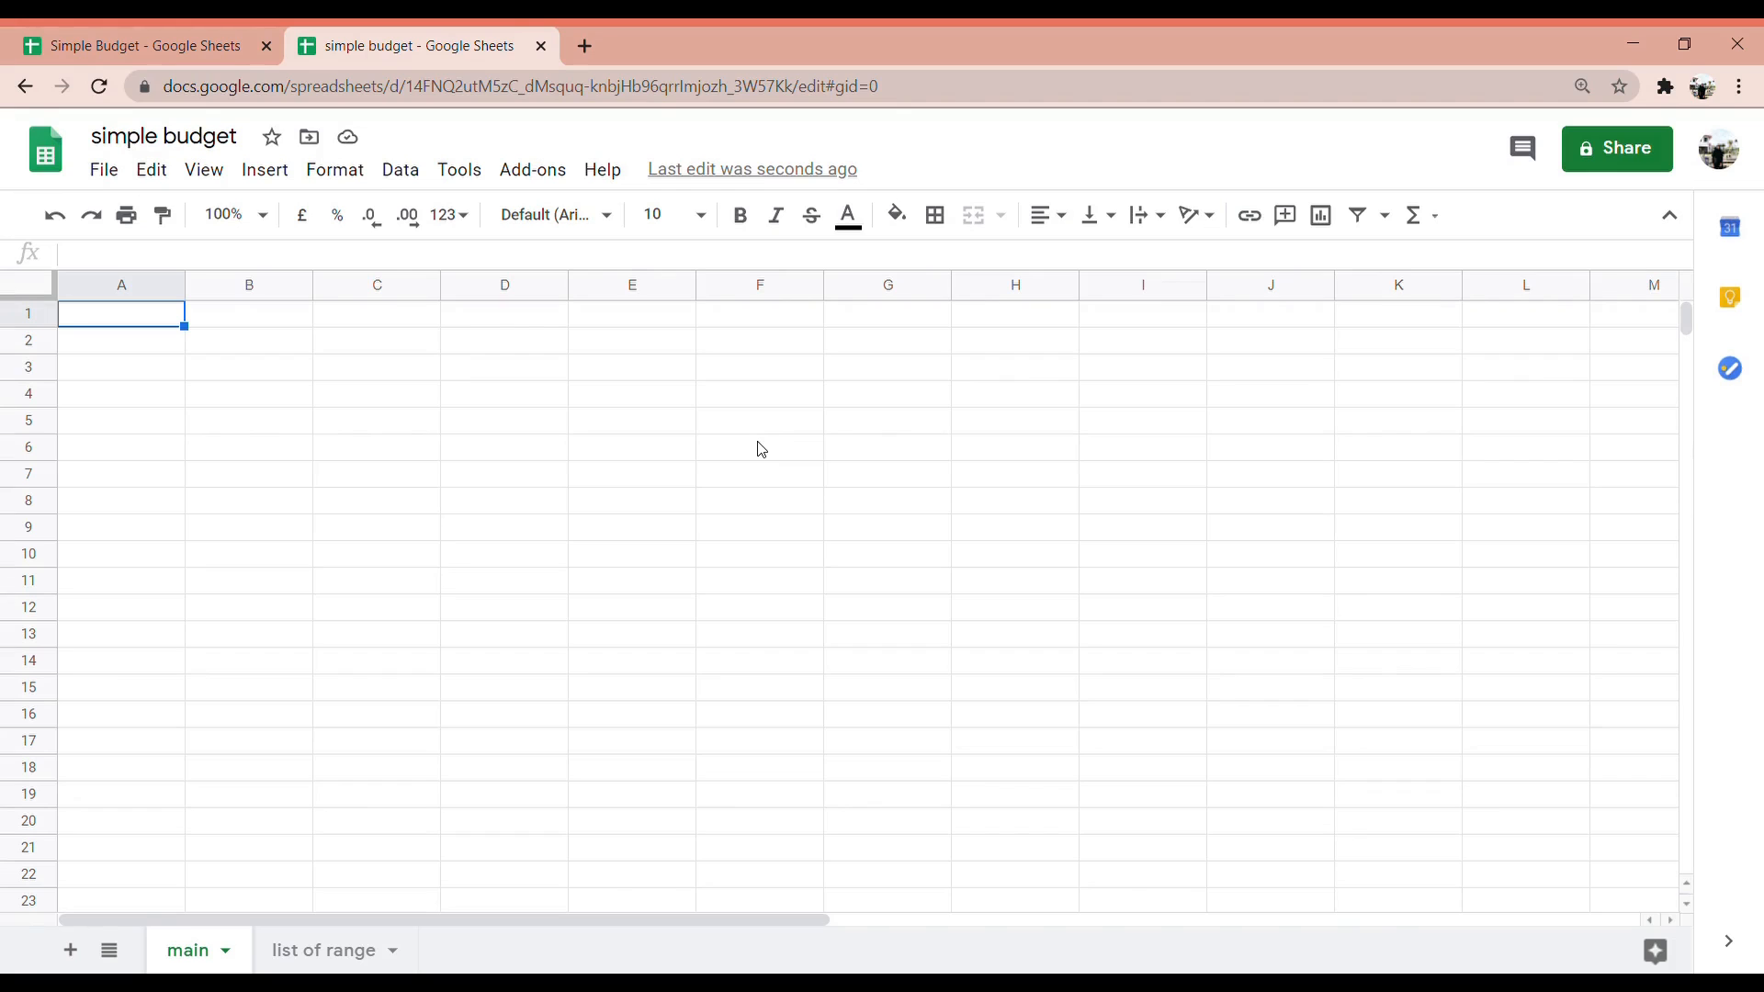
Enter the column headings Date, Category, Details and Amaount in cells A1 to D1 of the main sheet
{"action": "double_click", "coordinate": [153, 317]}
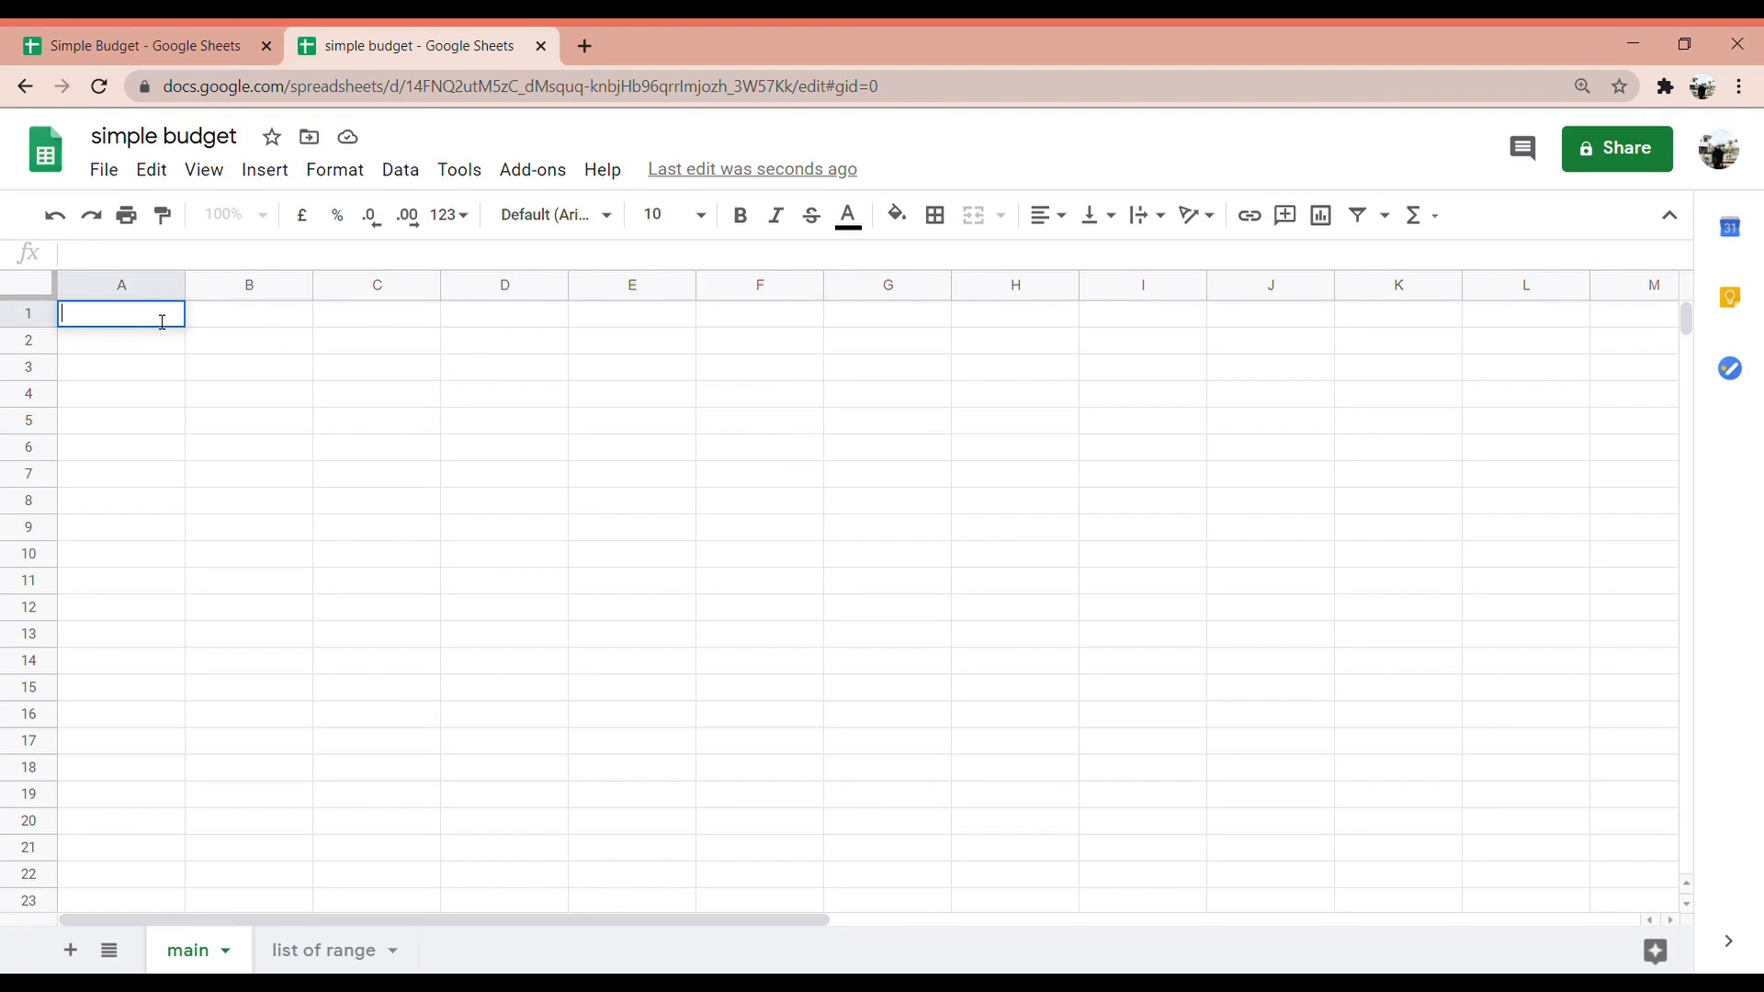
{"action": "type", "text": "Date"}
{"action": "left_click", "coordinate": [256, 326]}
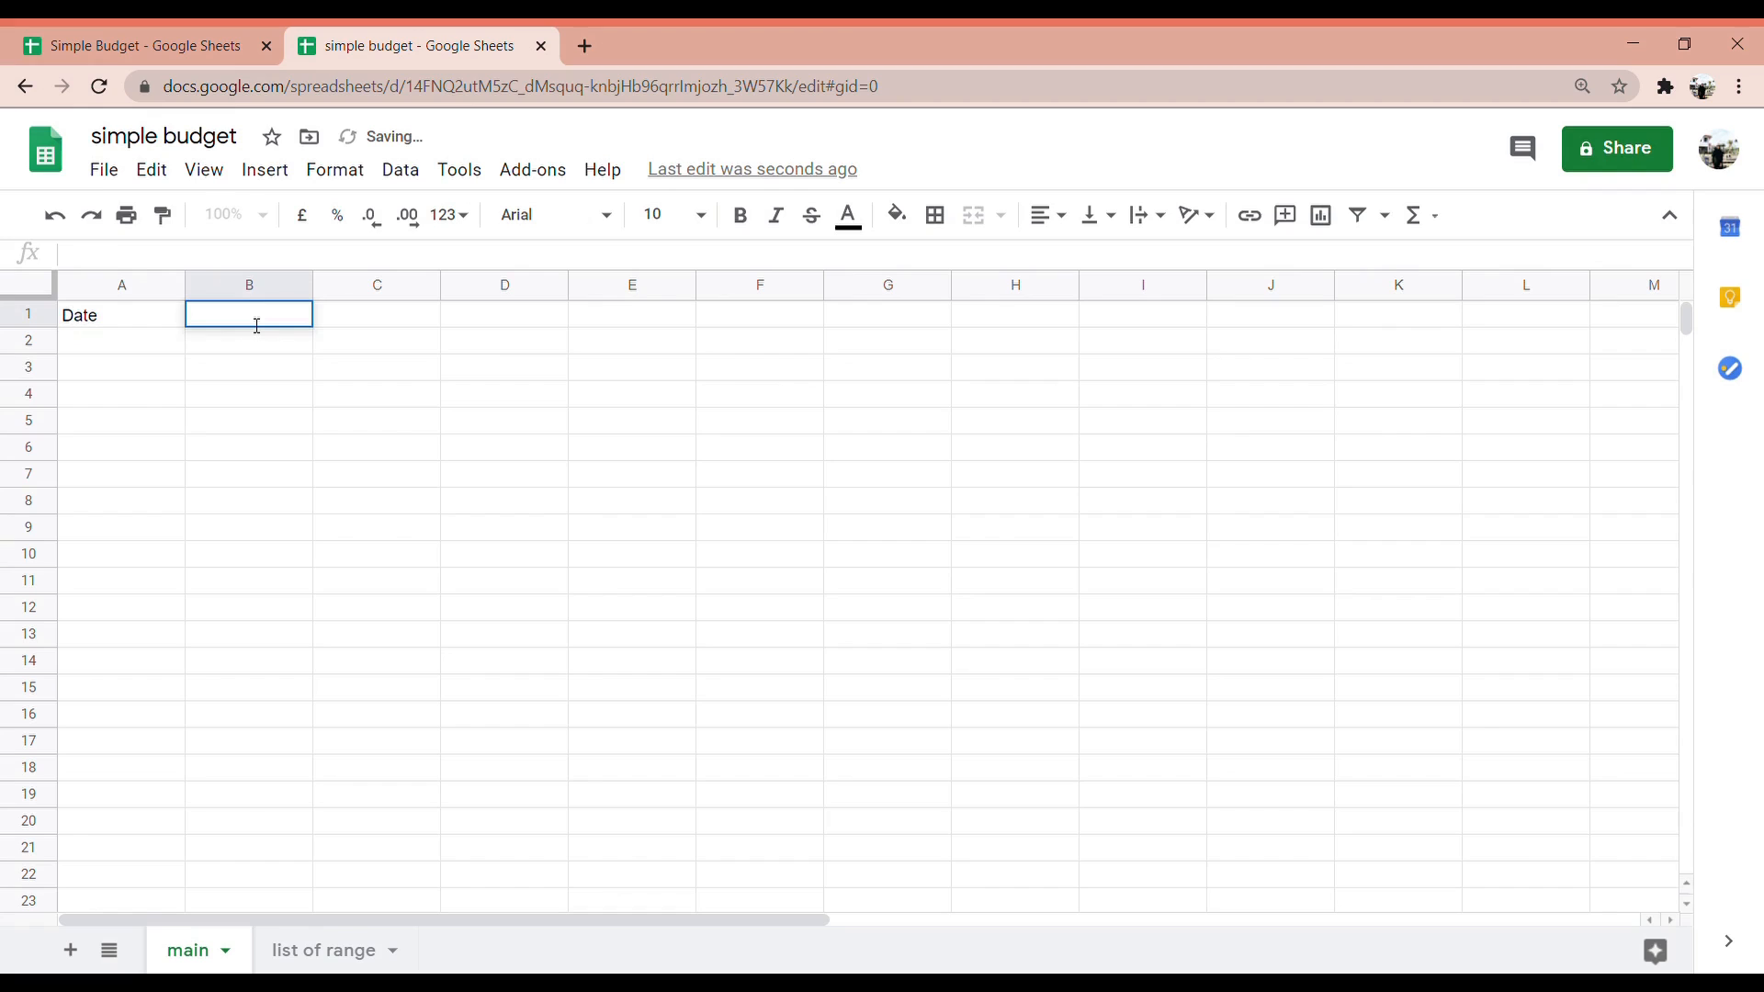
{"action": "type", "text": "Cate"}
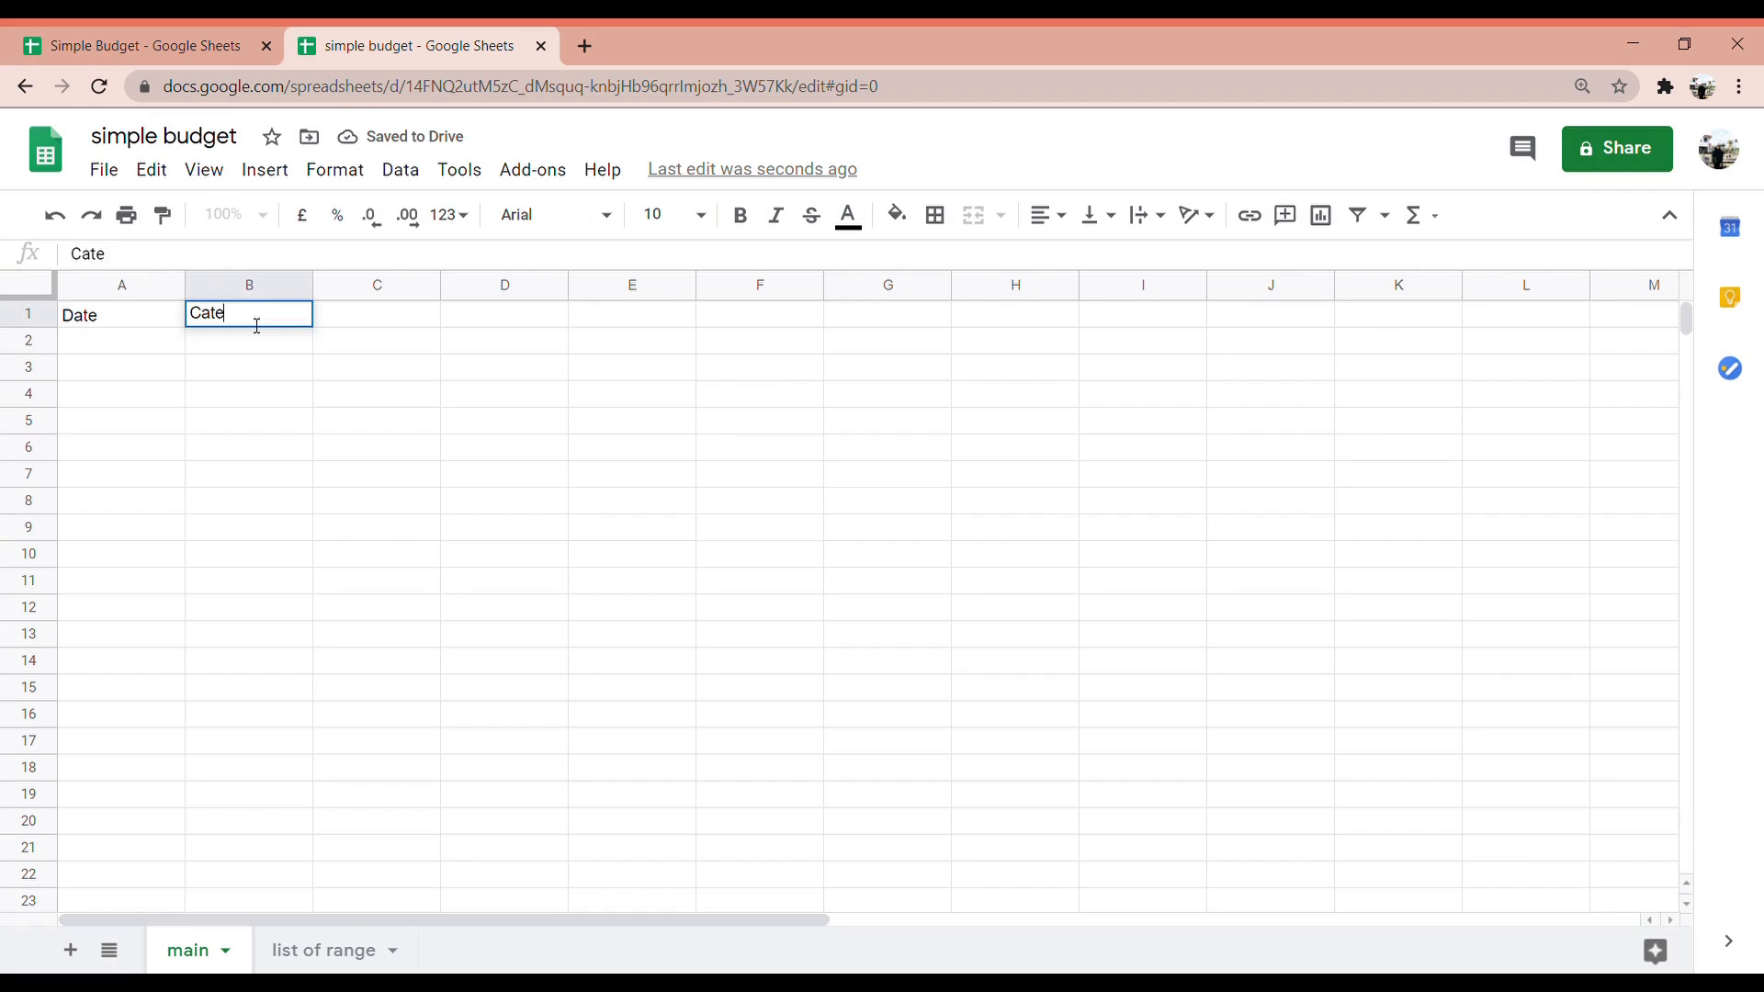
{"action": "type", "text": "gory"}
{"action": "double_click", "coordinate": [352, 326]}
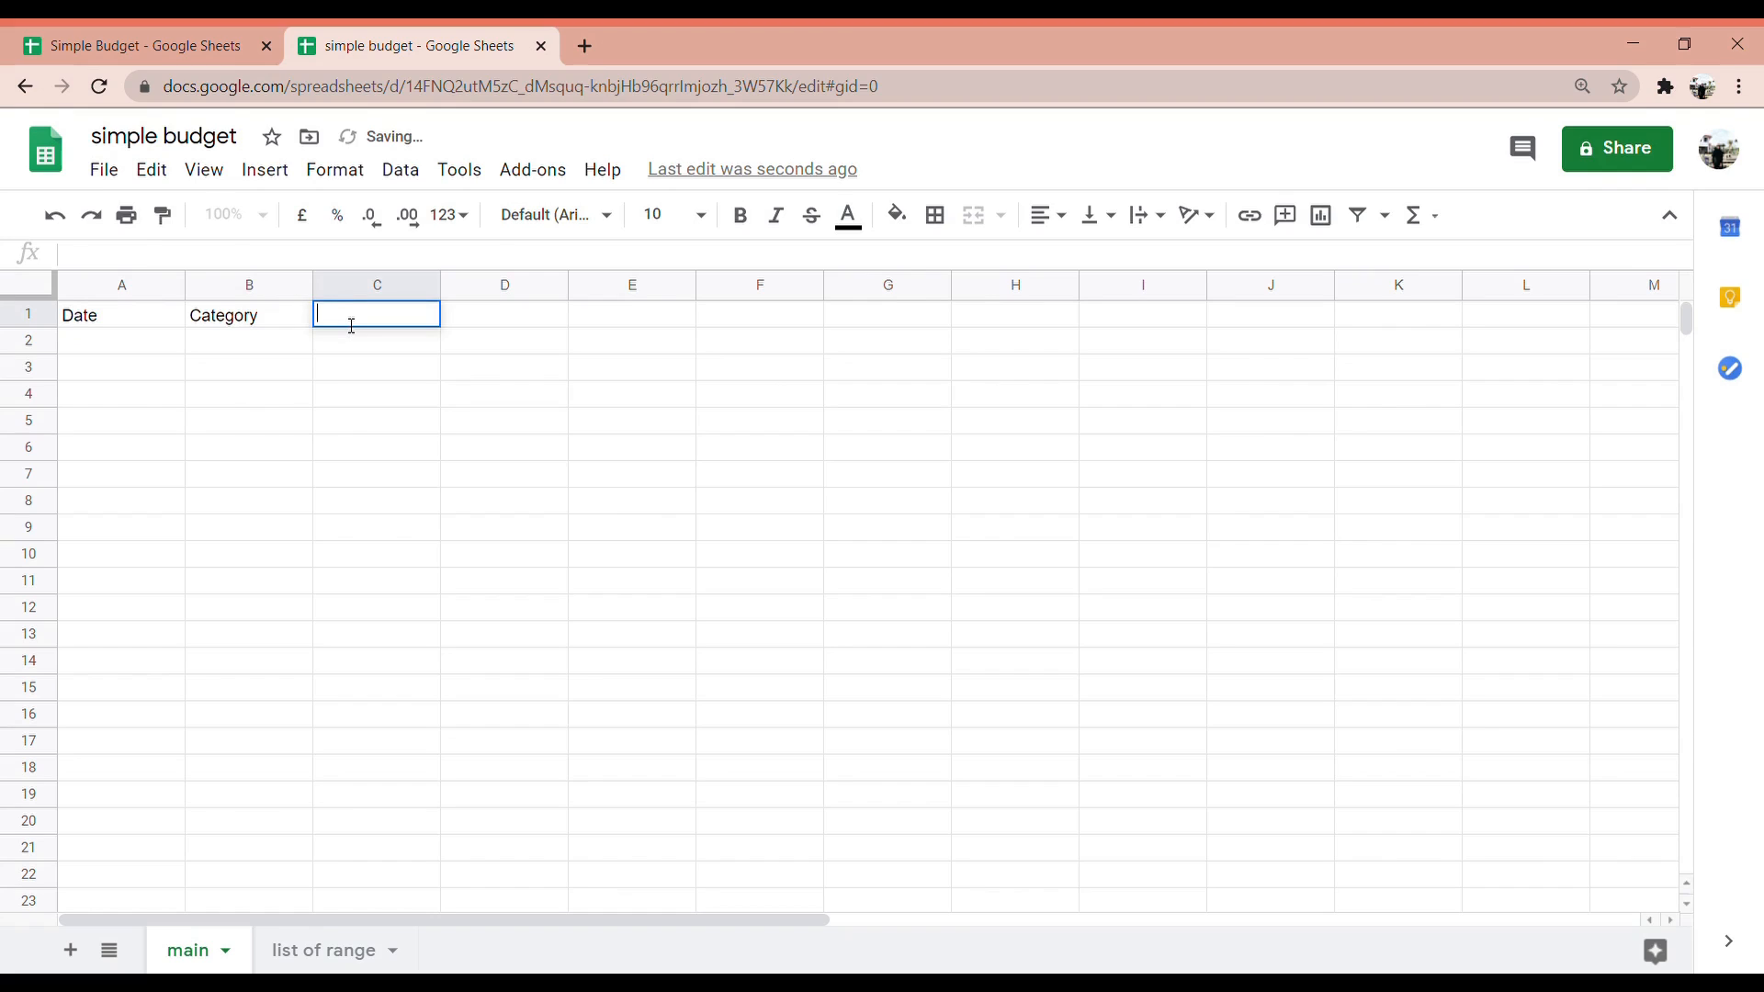
{"action": "type", "text": "Details"}
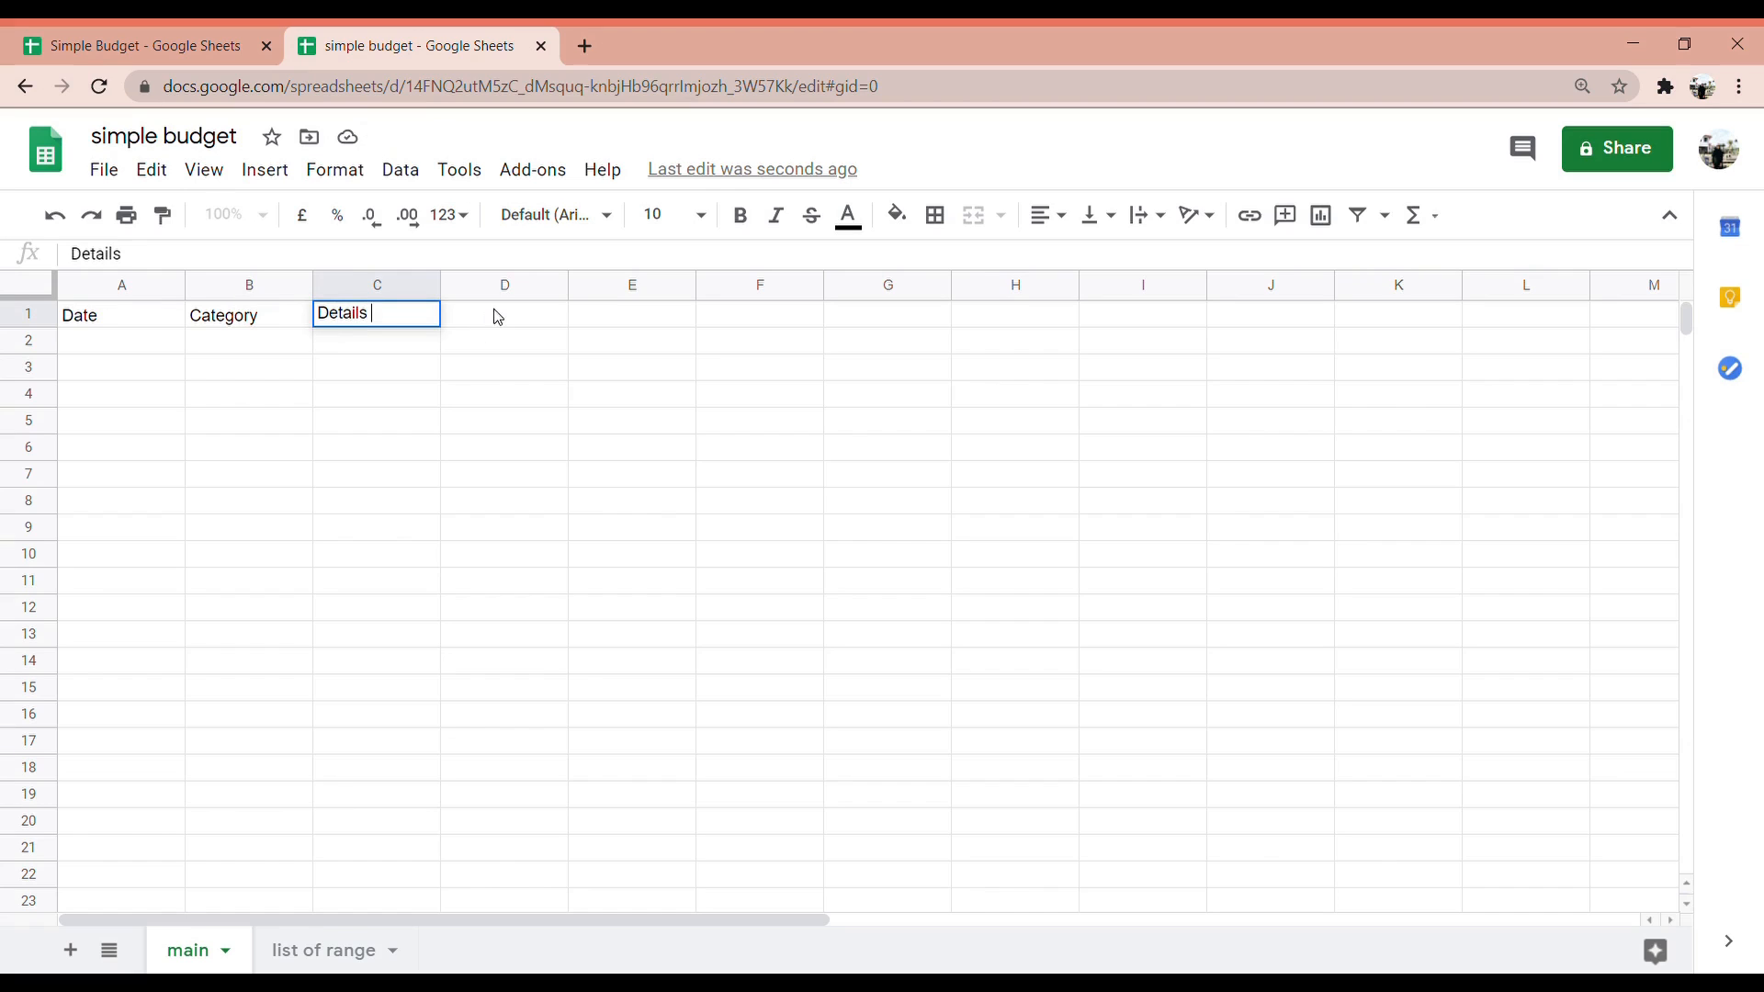
{"action": "double_click", "coordinate": [497, 314]}
{"action": "type", "text": "A"}
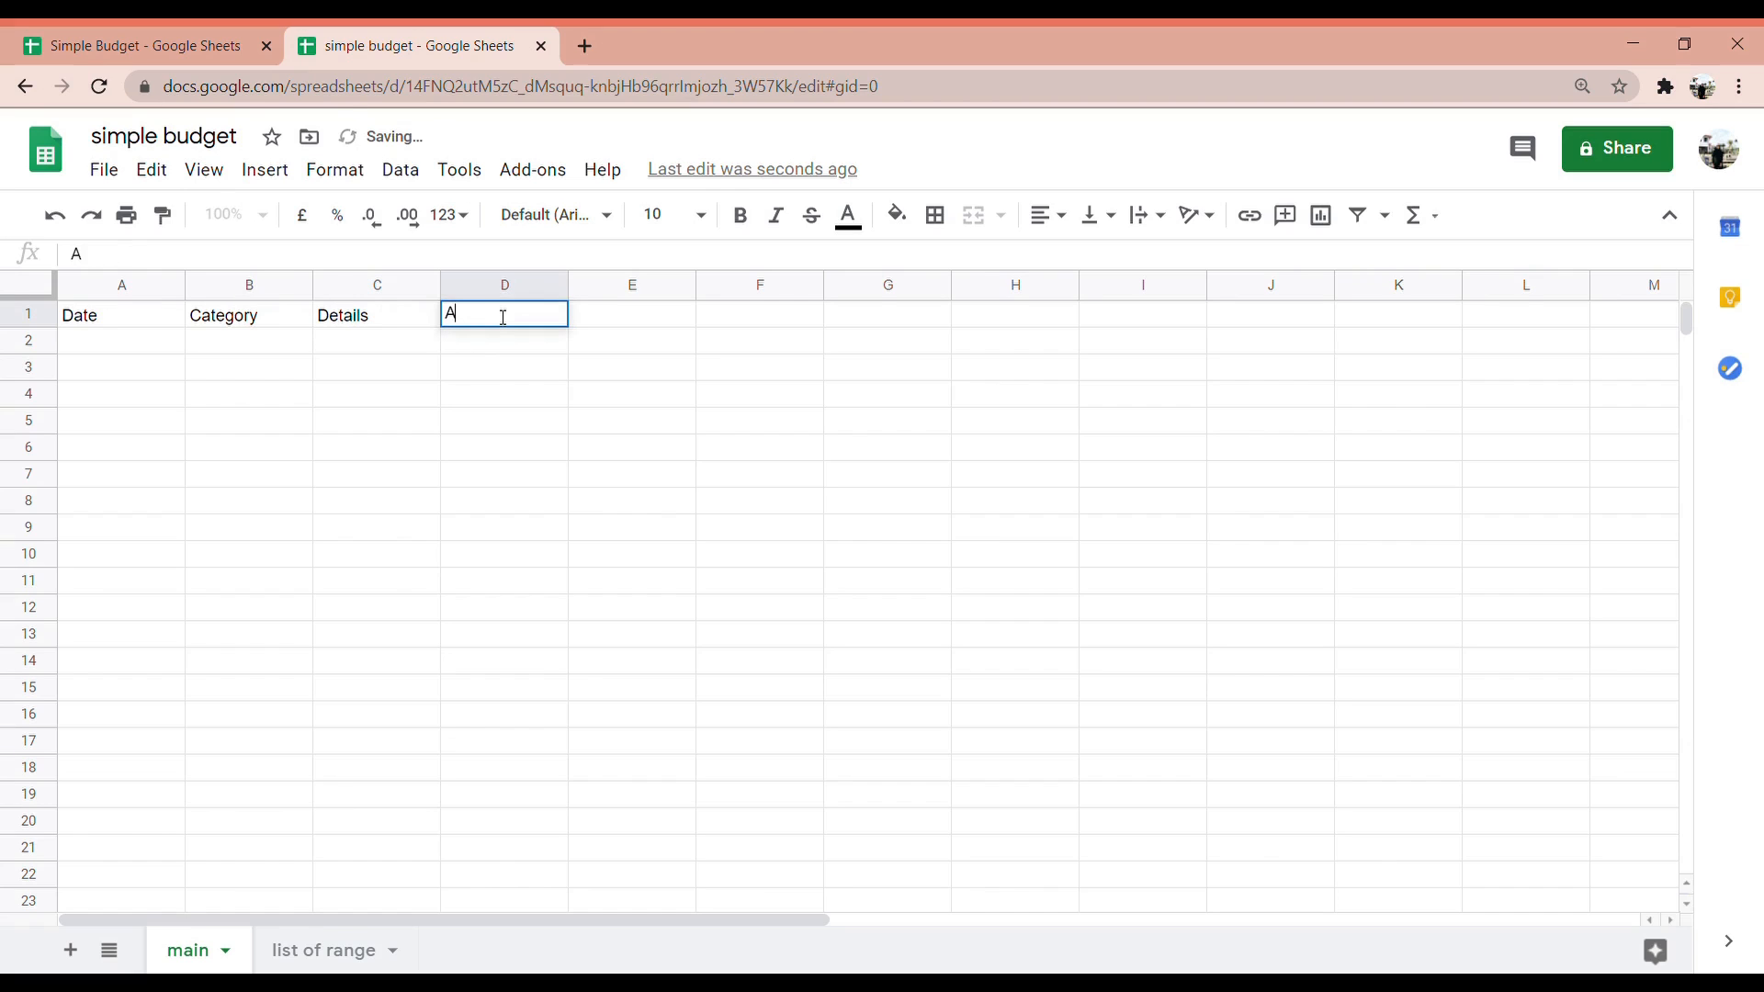
{"action": "type", "text": "moaunt"}
{"action": "key", "text": "Return"}
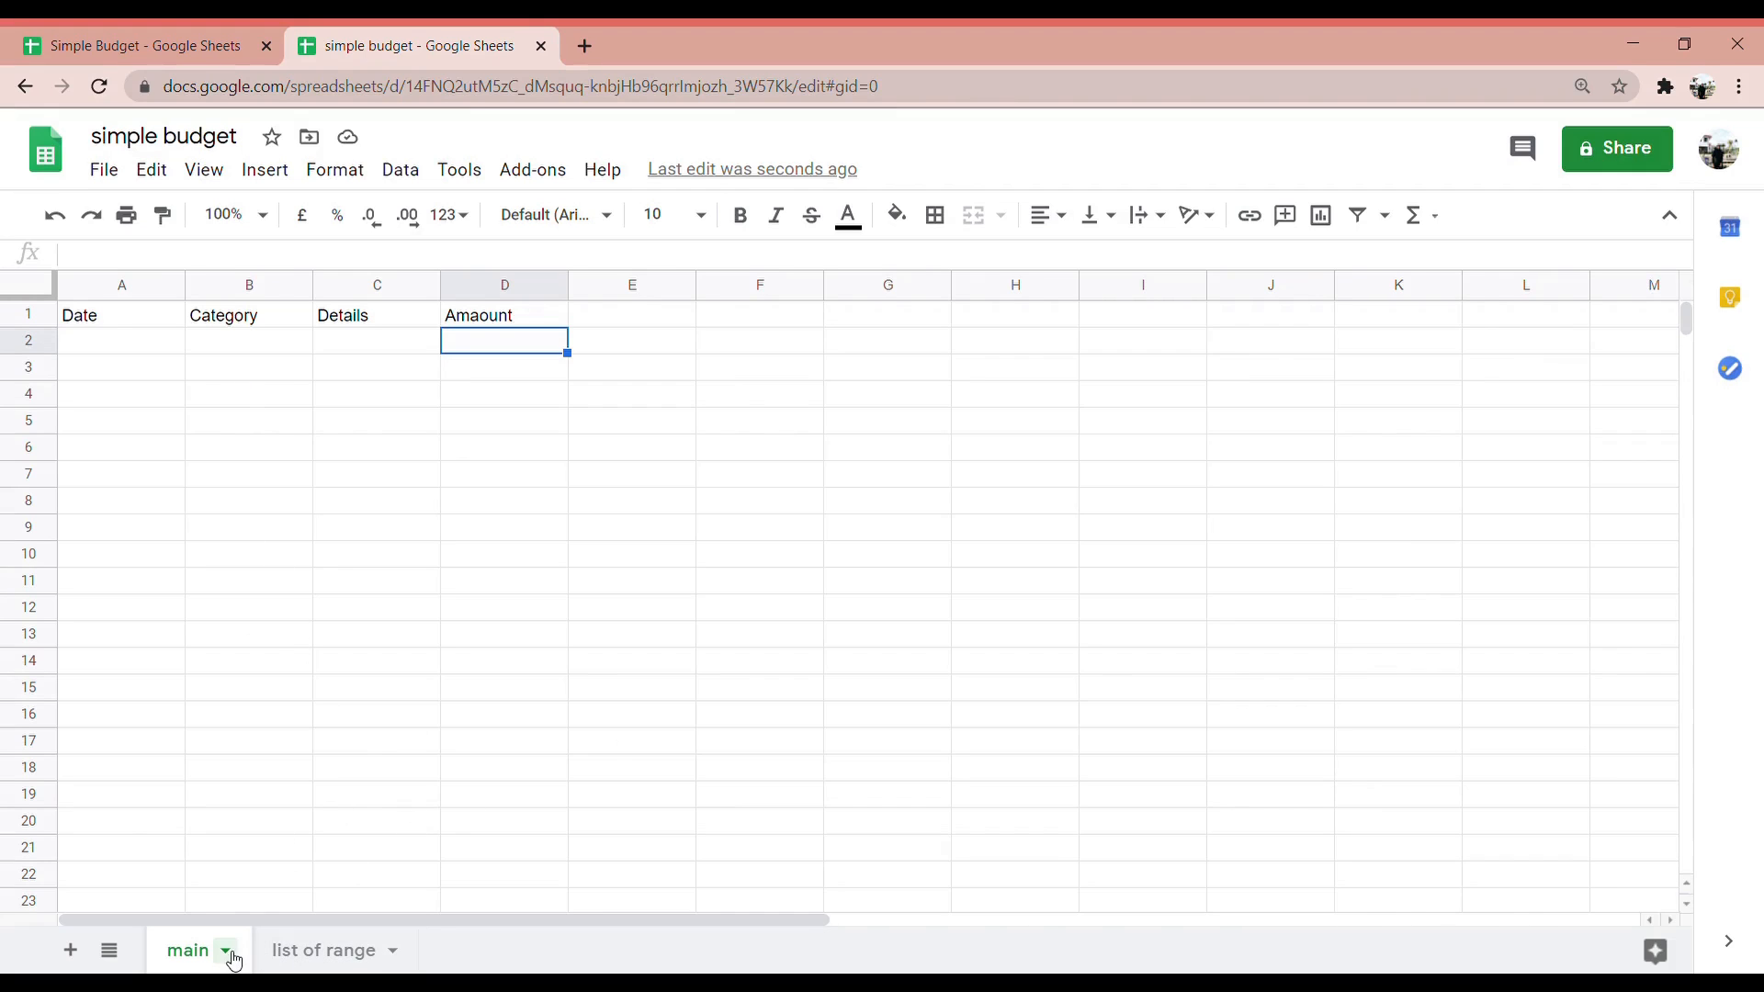
On the list of range sheet, enter the heading category in cell A1 and essentials in cell A2
{"action": "left_click", "coordinate": [281, 962]}
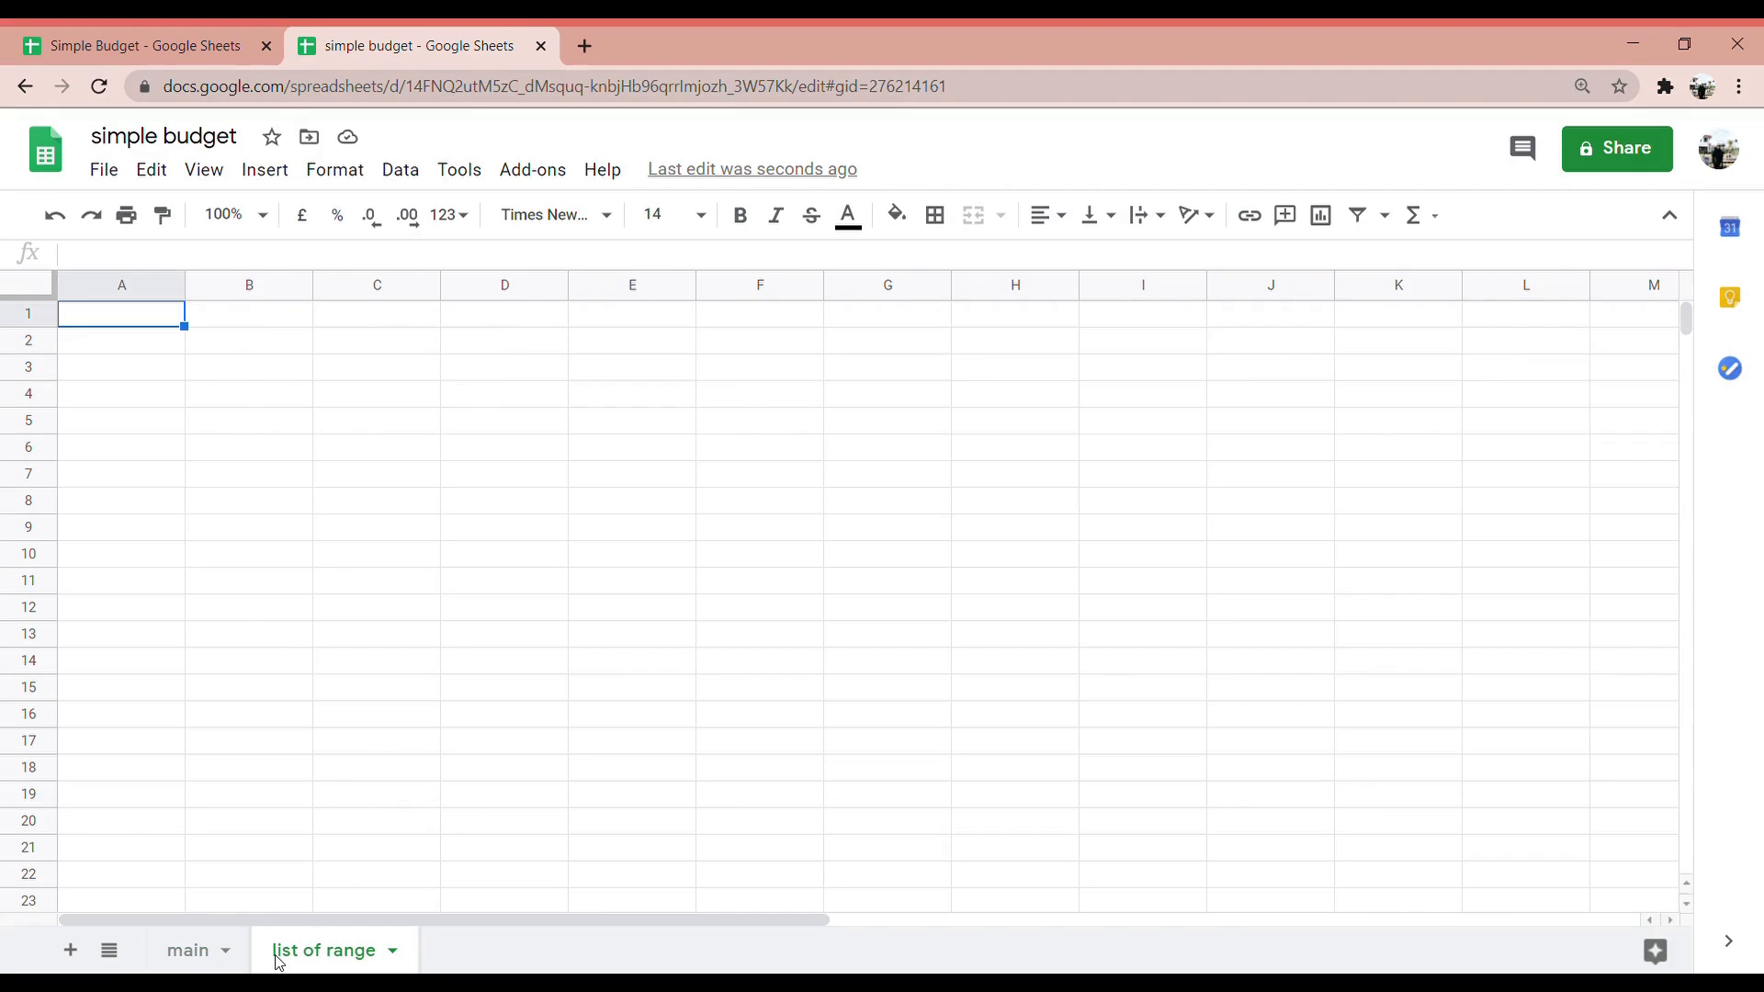
{"action": "double_click", "coordinate": [137, 322]}
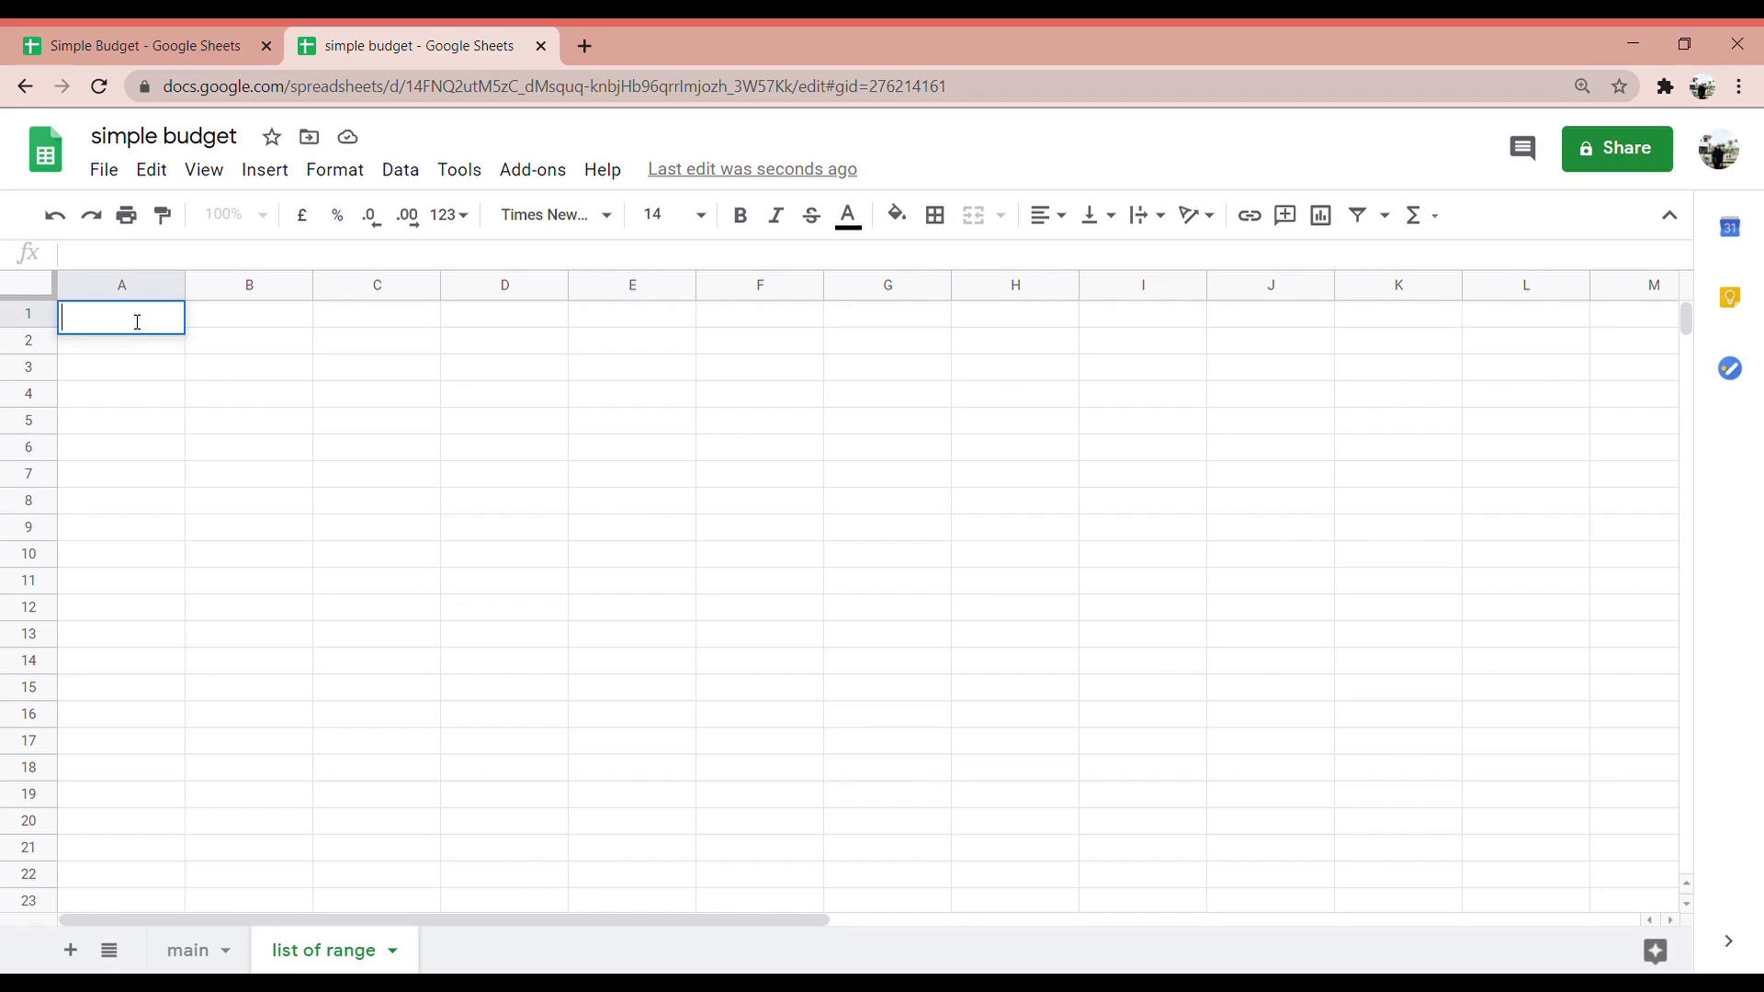
{"action": "type", "text": "category"}
{"action": "double_click", "coordinate": [147, 356]}
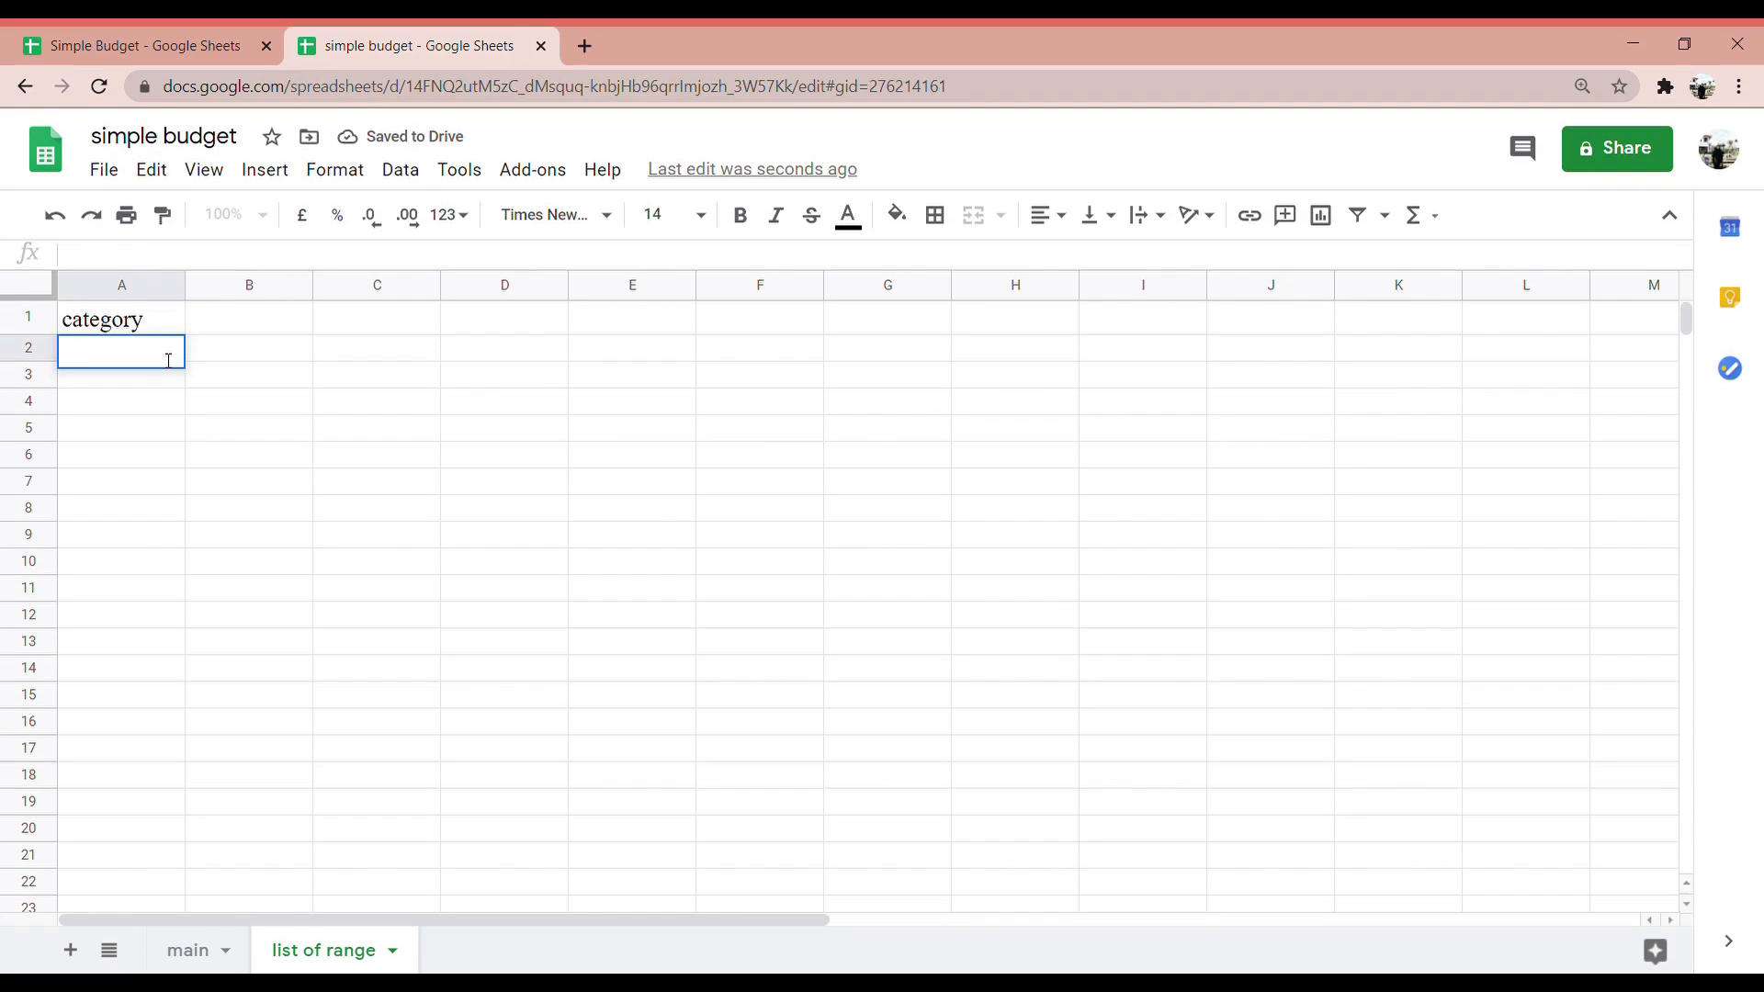
{"action": "type", "text": "essential"}
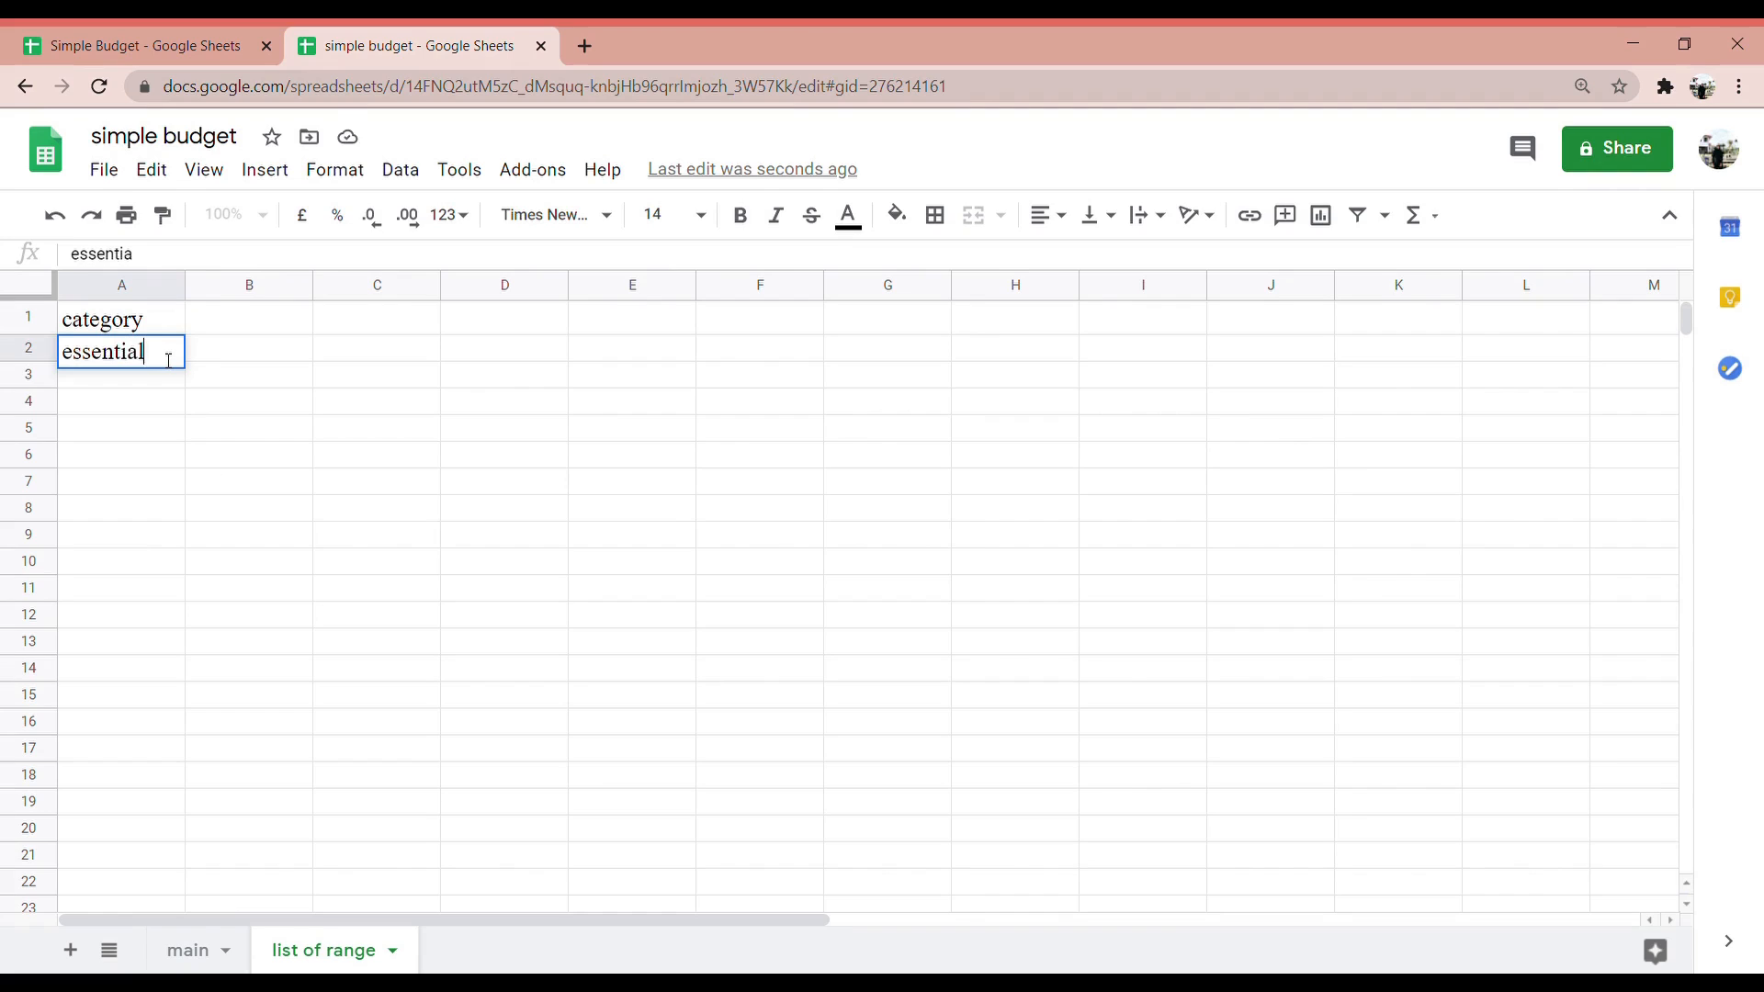
{"action": "type", "text": "s"}
{"action": "key", "text": "Return"}
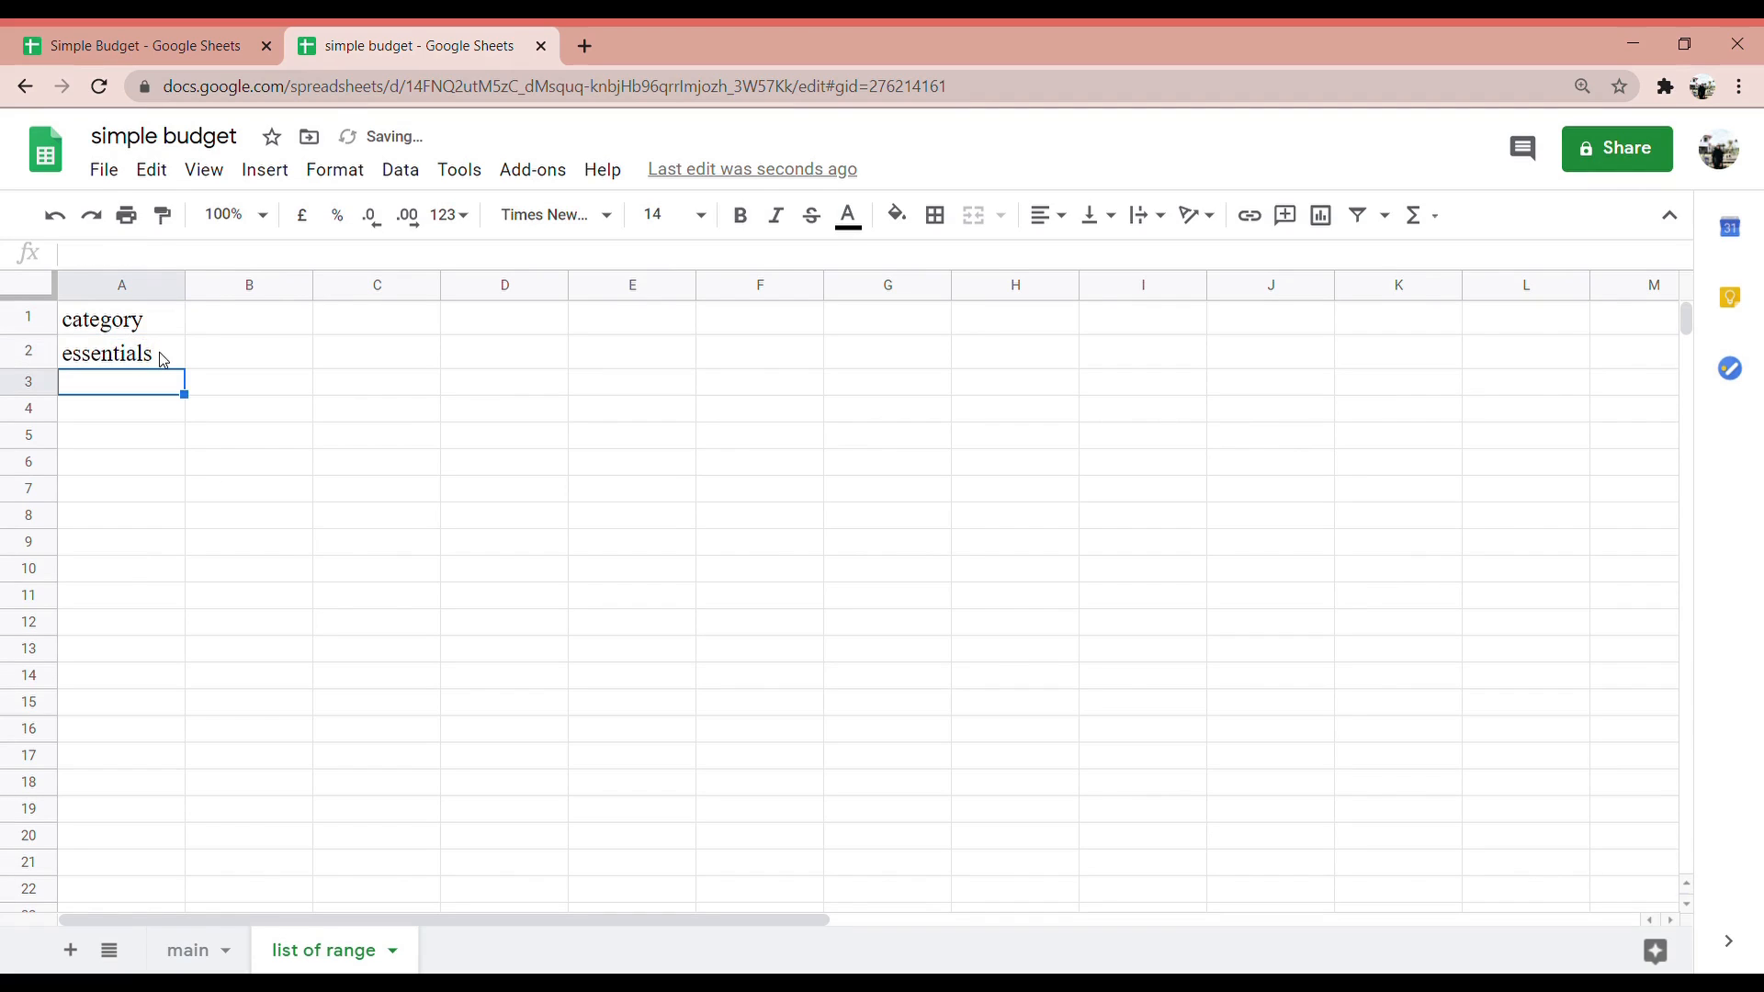
Add school, food and entertainment in cells A3 to A5 and widen column A to fit the longest entry
{"action": "type", "text": "sch"}
{"action": "type", "text": "ool"}
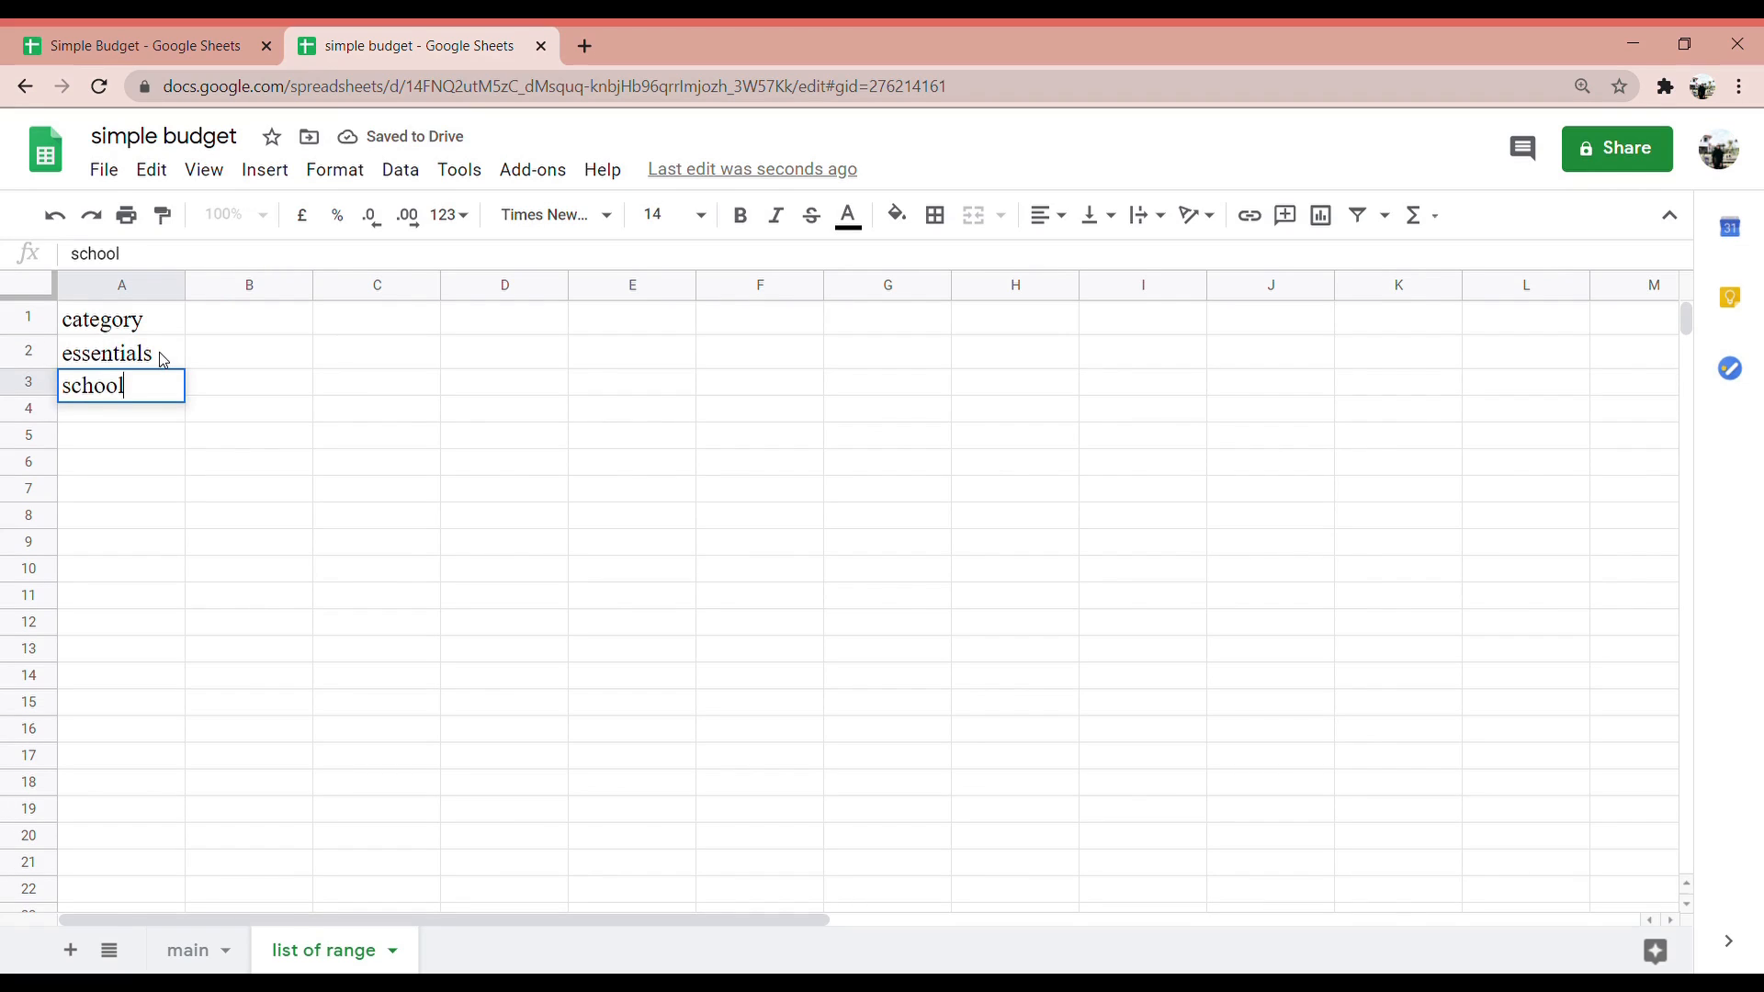
{"action": "key", "text": "Return"}
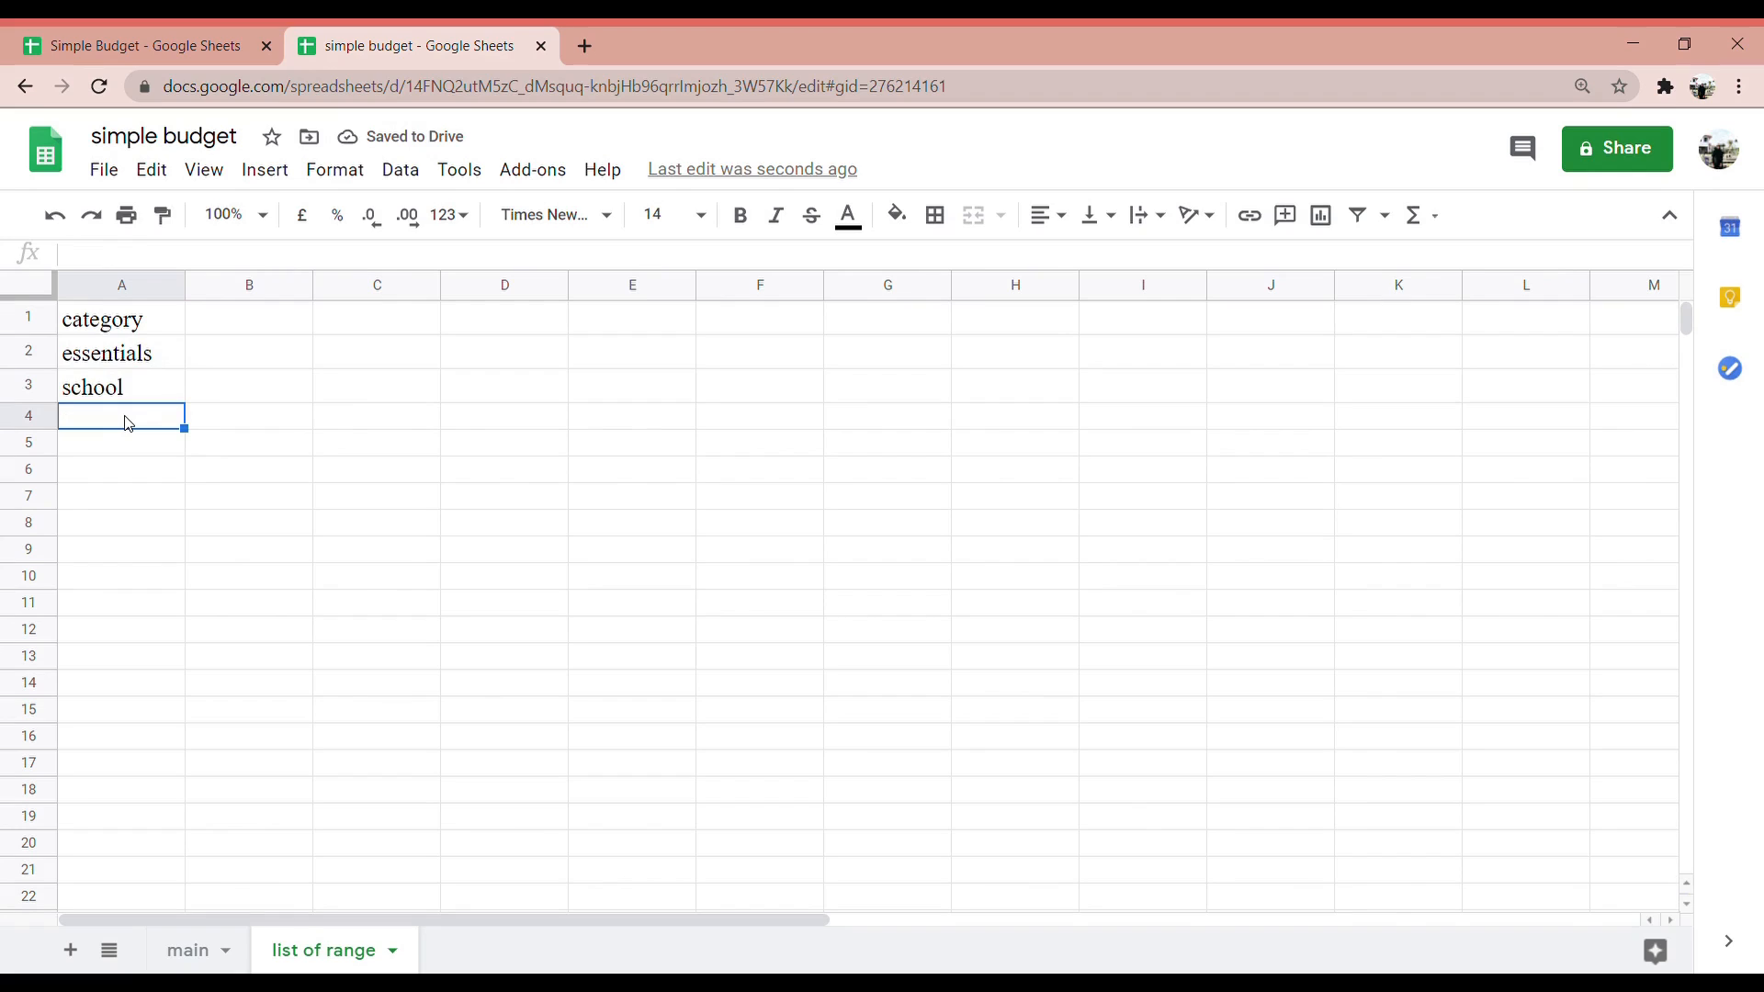
{"action": "type", "text": "food"}
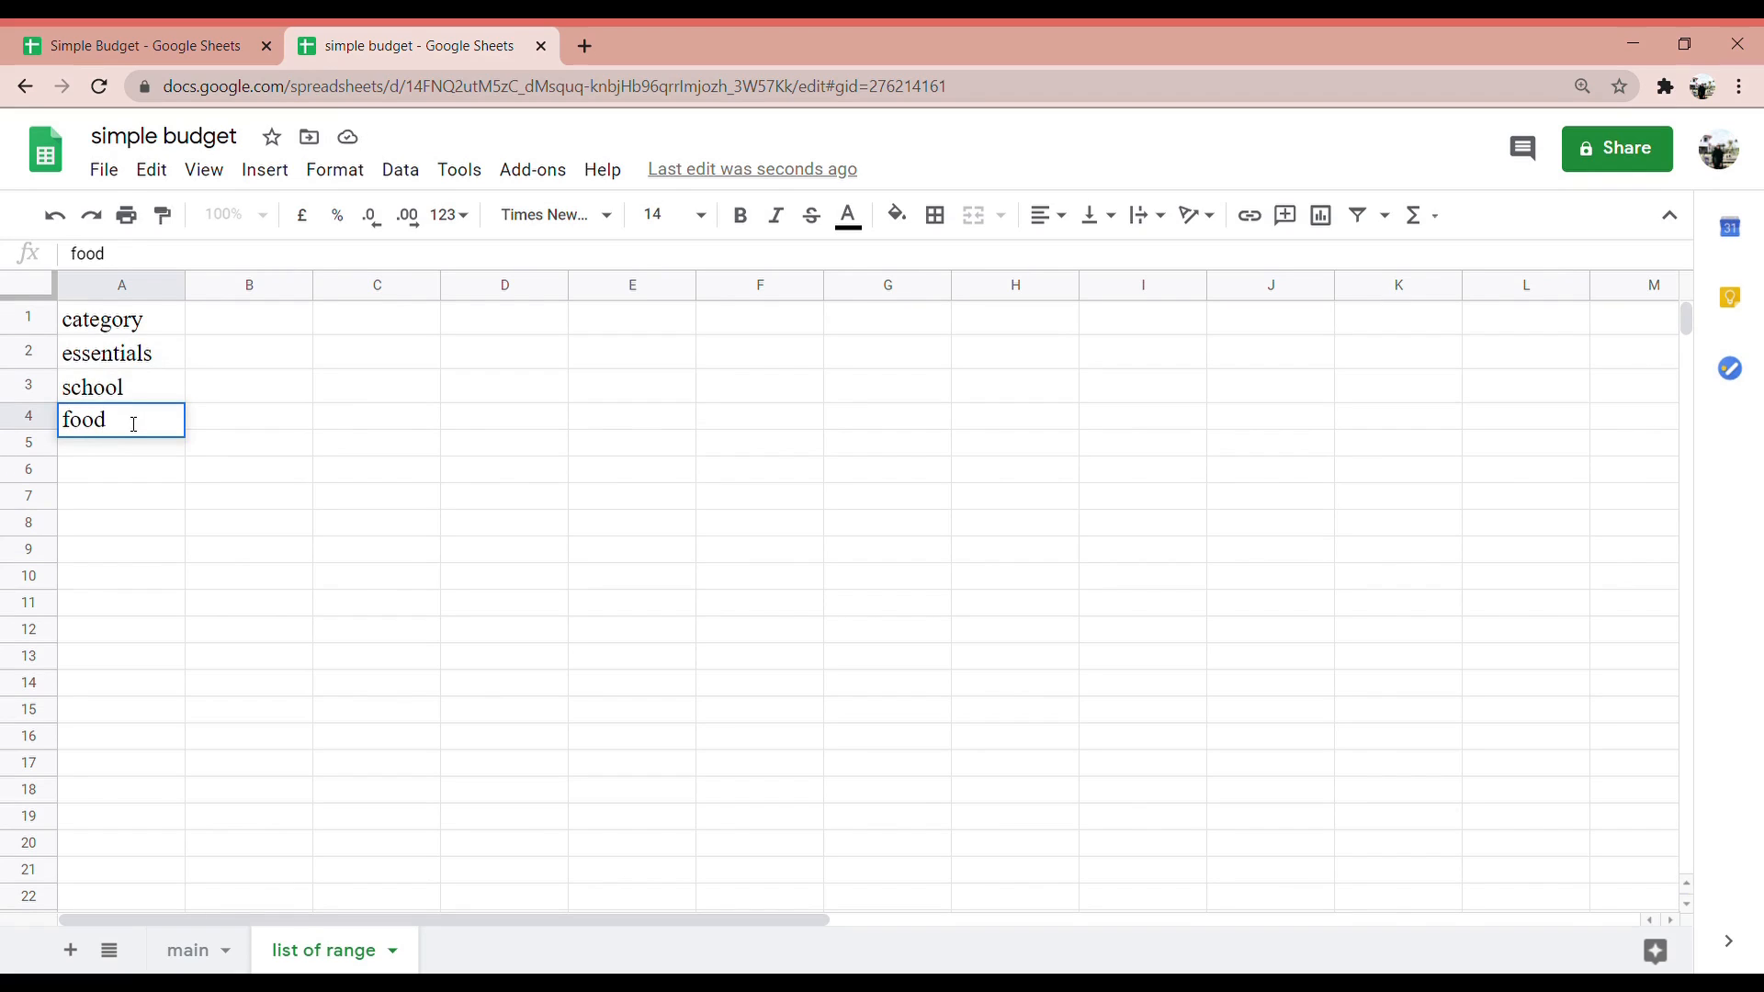
{"action": "key", "text": "Return"}
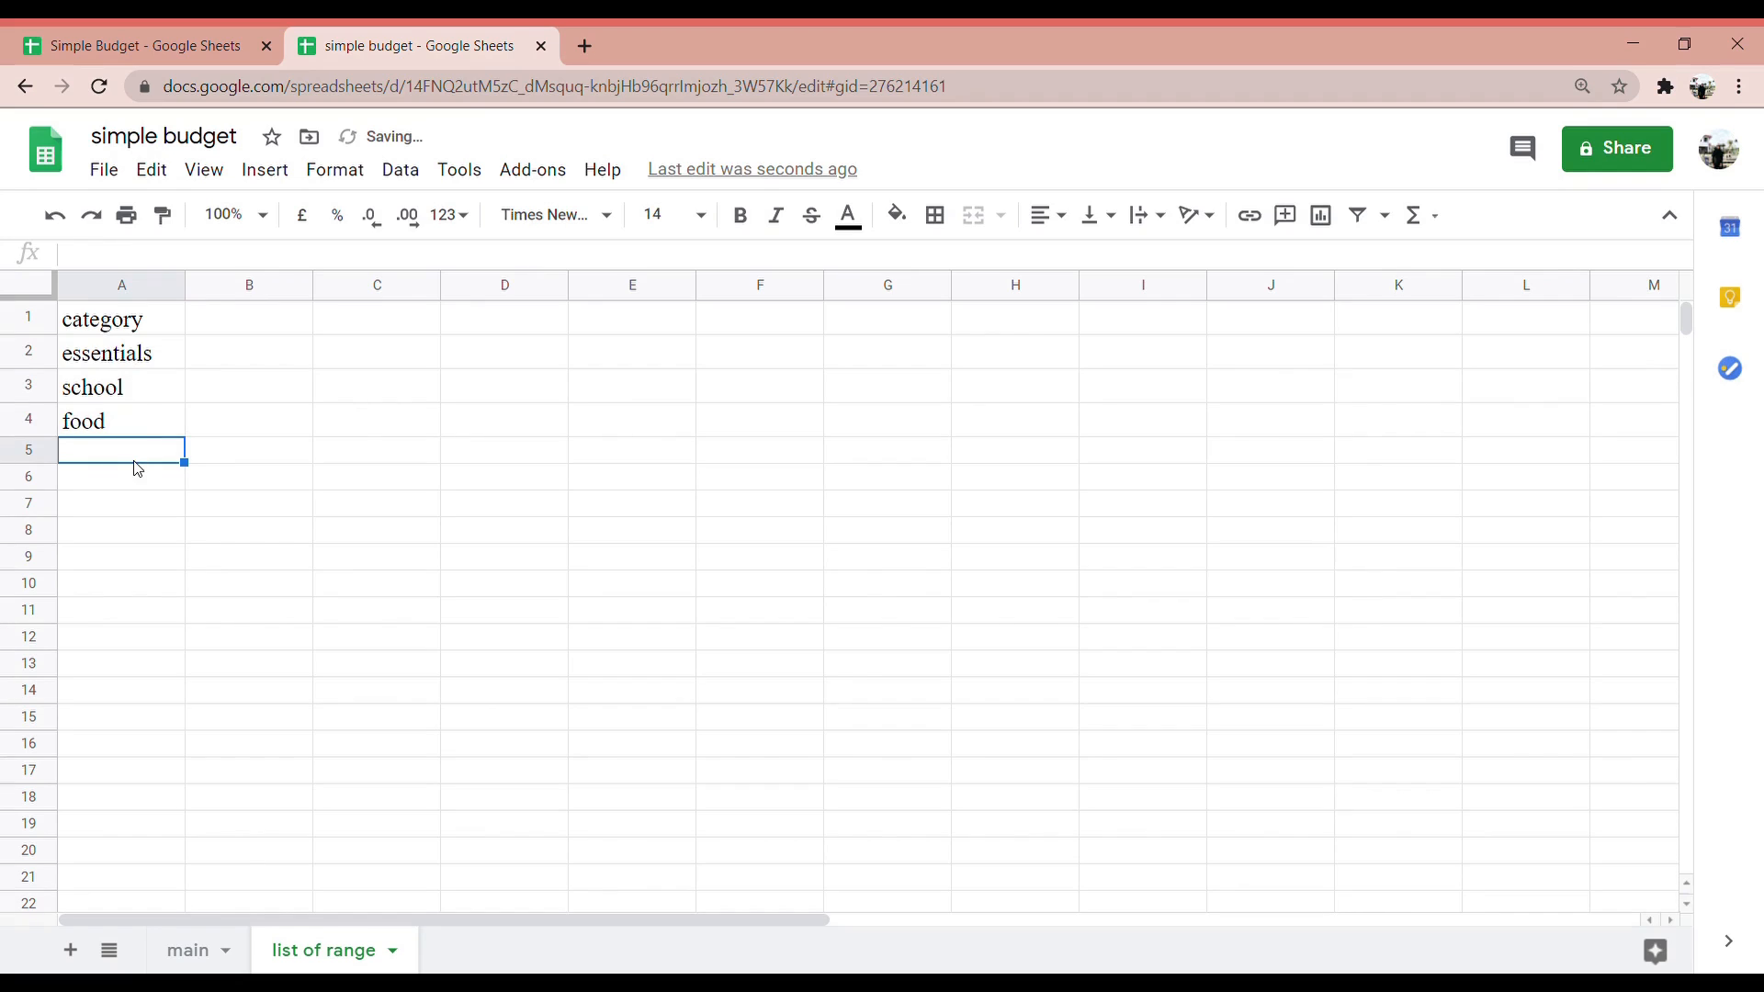
{"action": "type", "text": "e"}
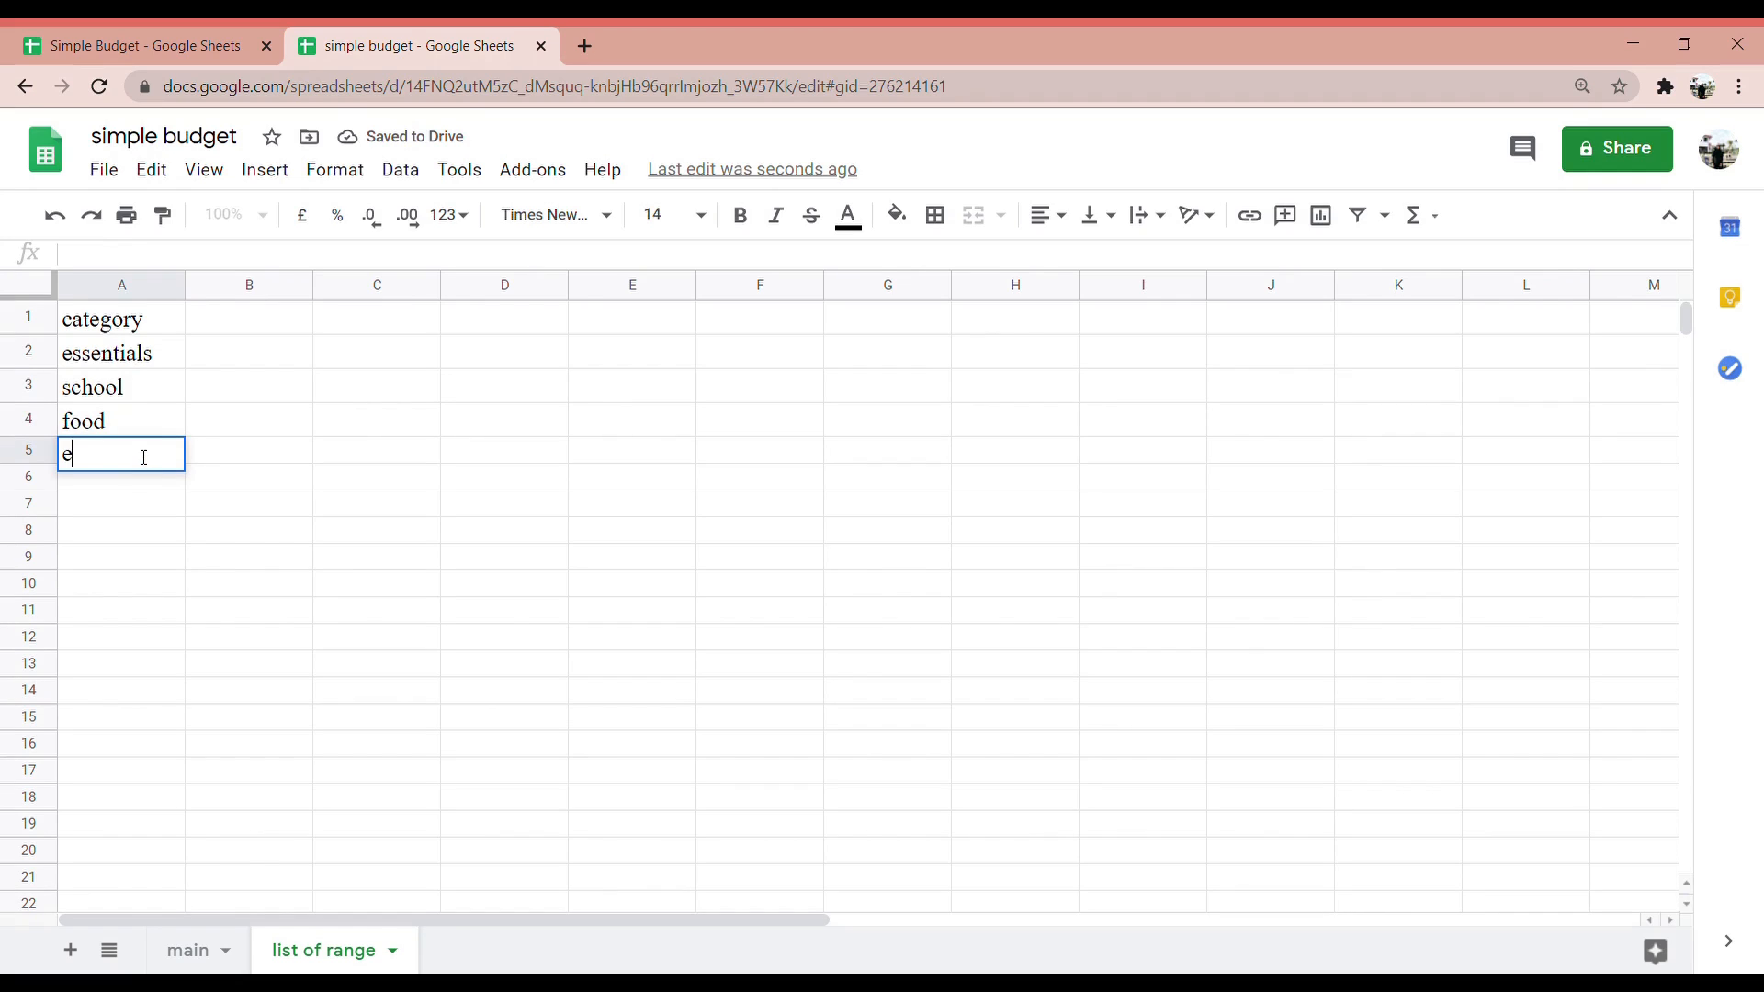
{"action": "type", "text": "ntertainment"}
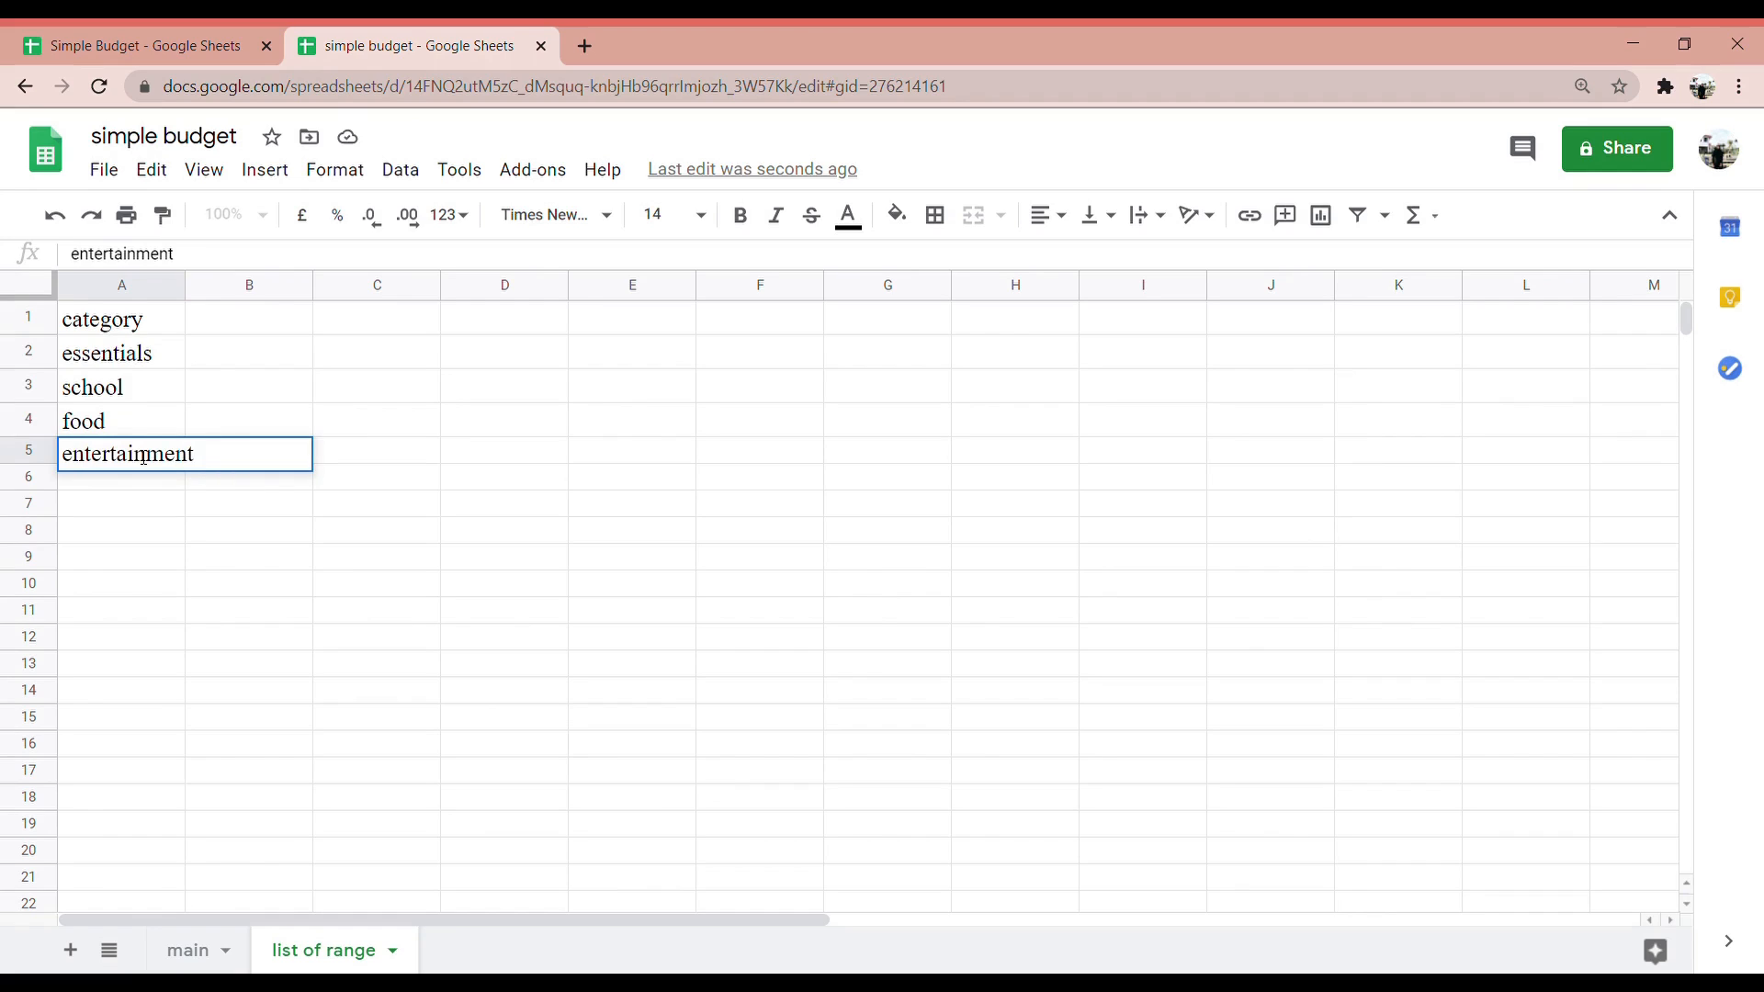
{"action": "key", "text": "Return"}
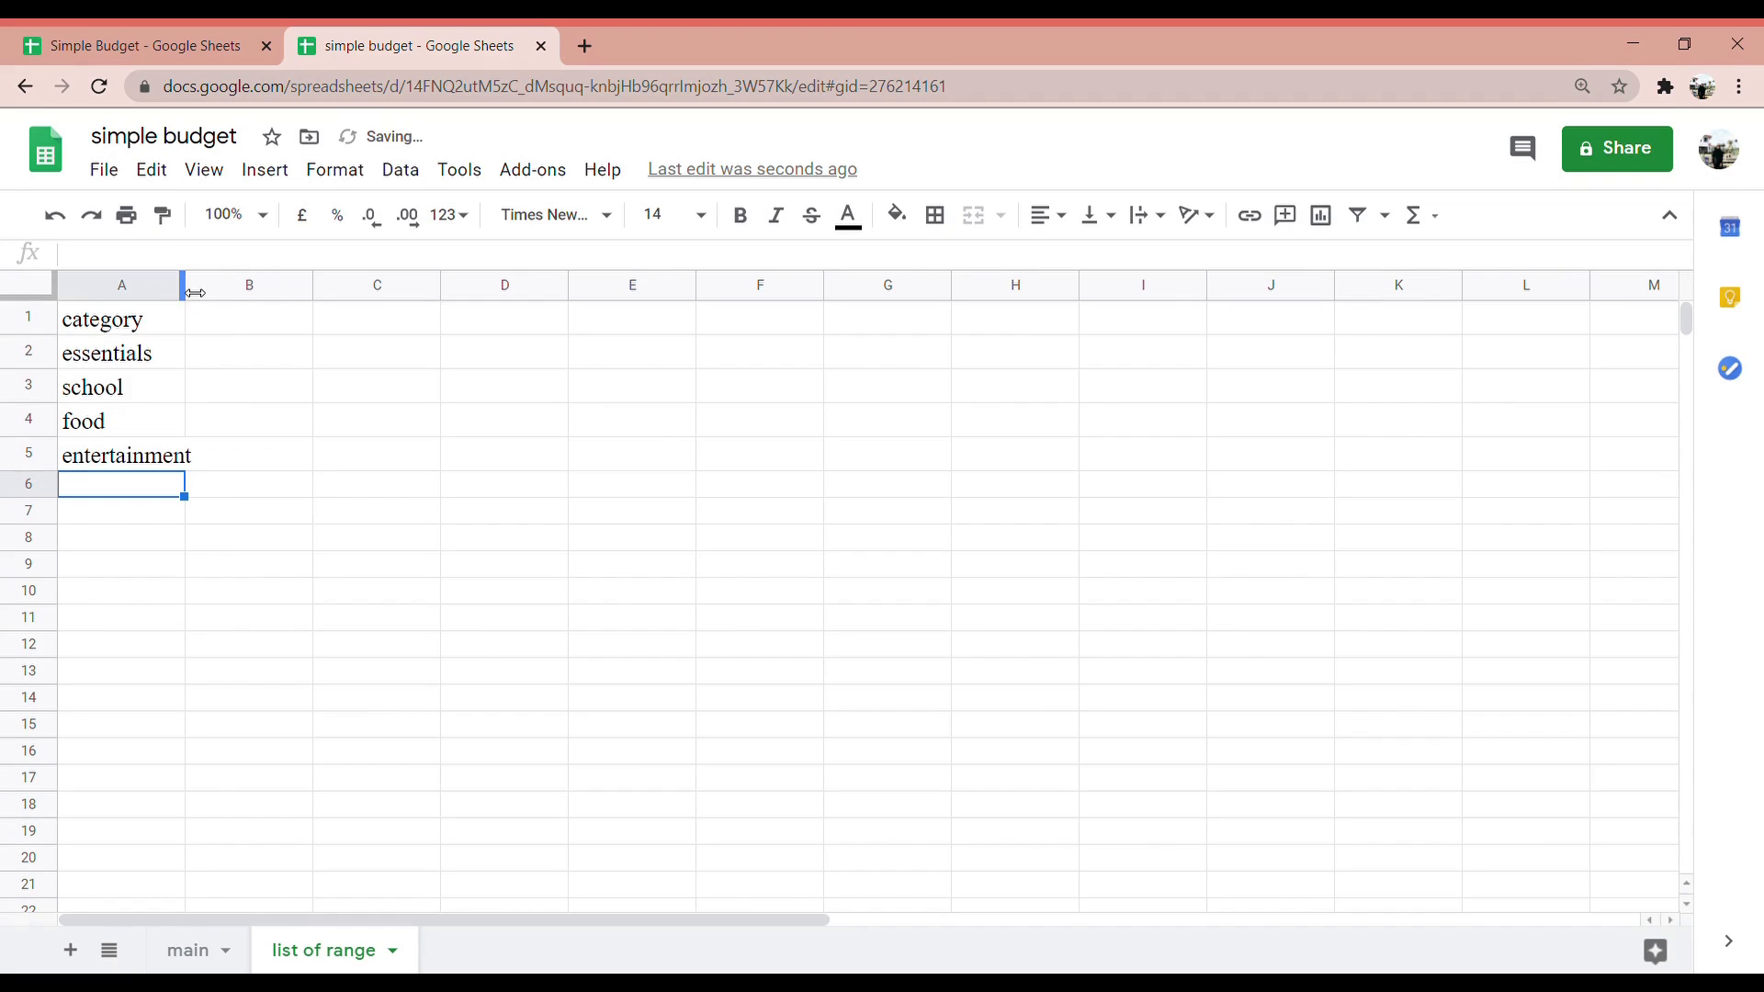
{"action": "left_click_drag", "start_coordinate": [196, 292], "coordinate": [224, 293]}
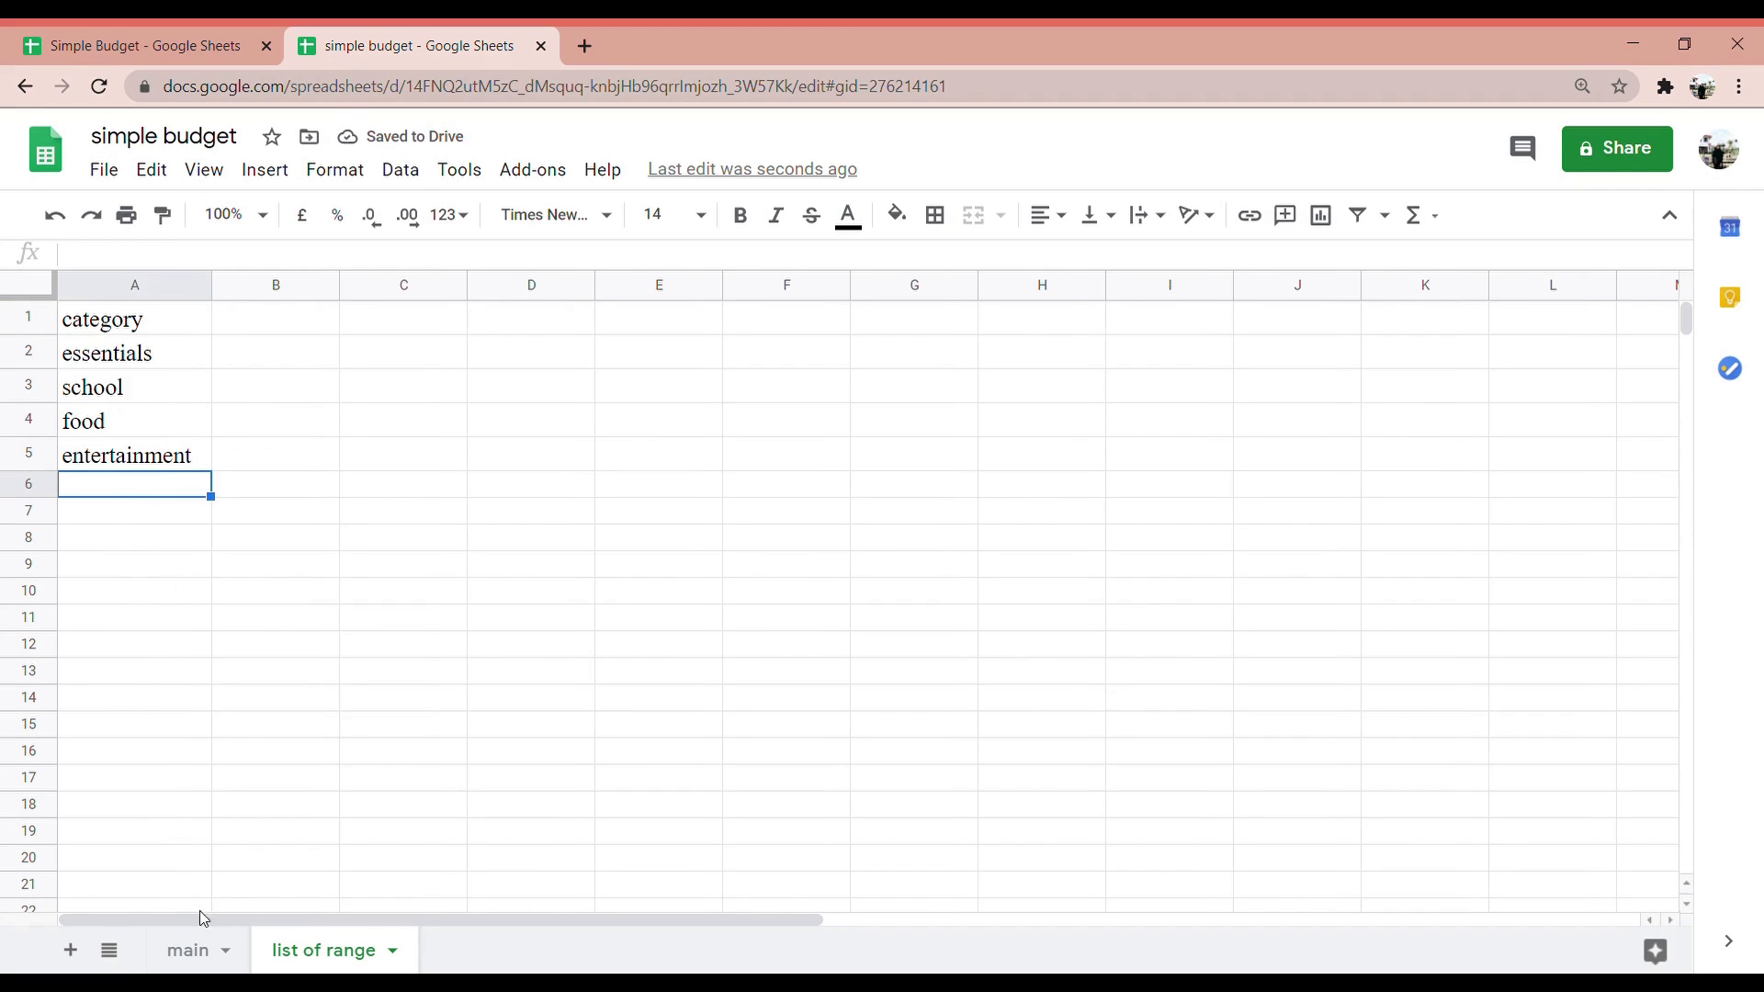
On the main sheet, apply data validation to cells A1:A14 that requires a valid date
{"action": "left_click", "coordinate": [208, 952]}
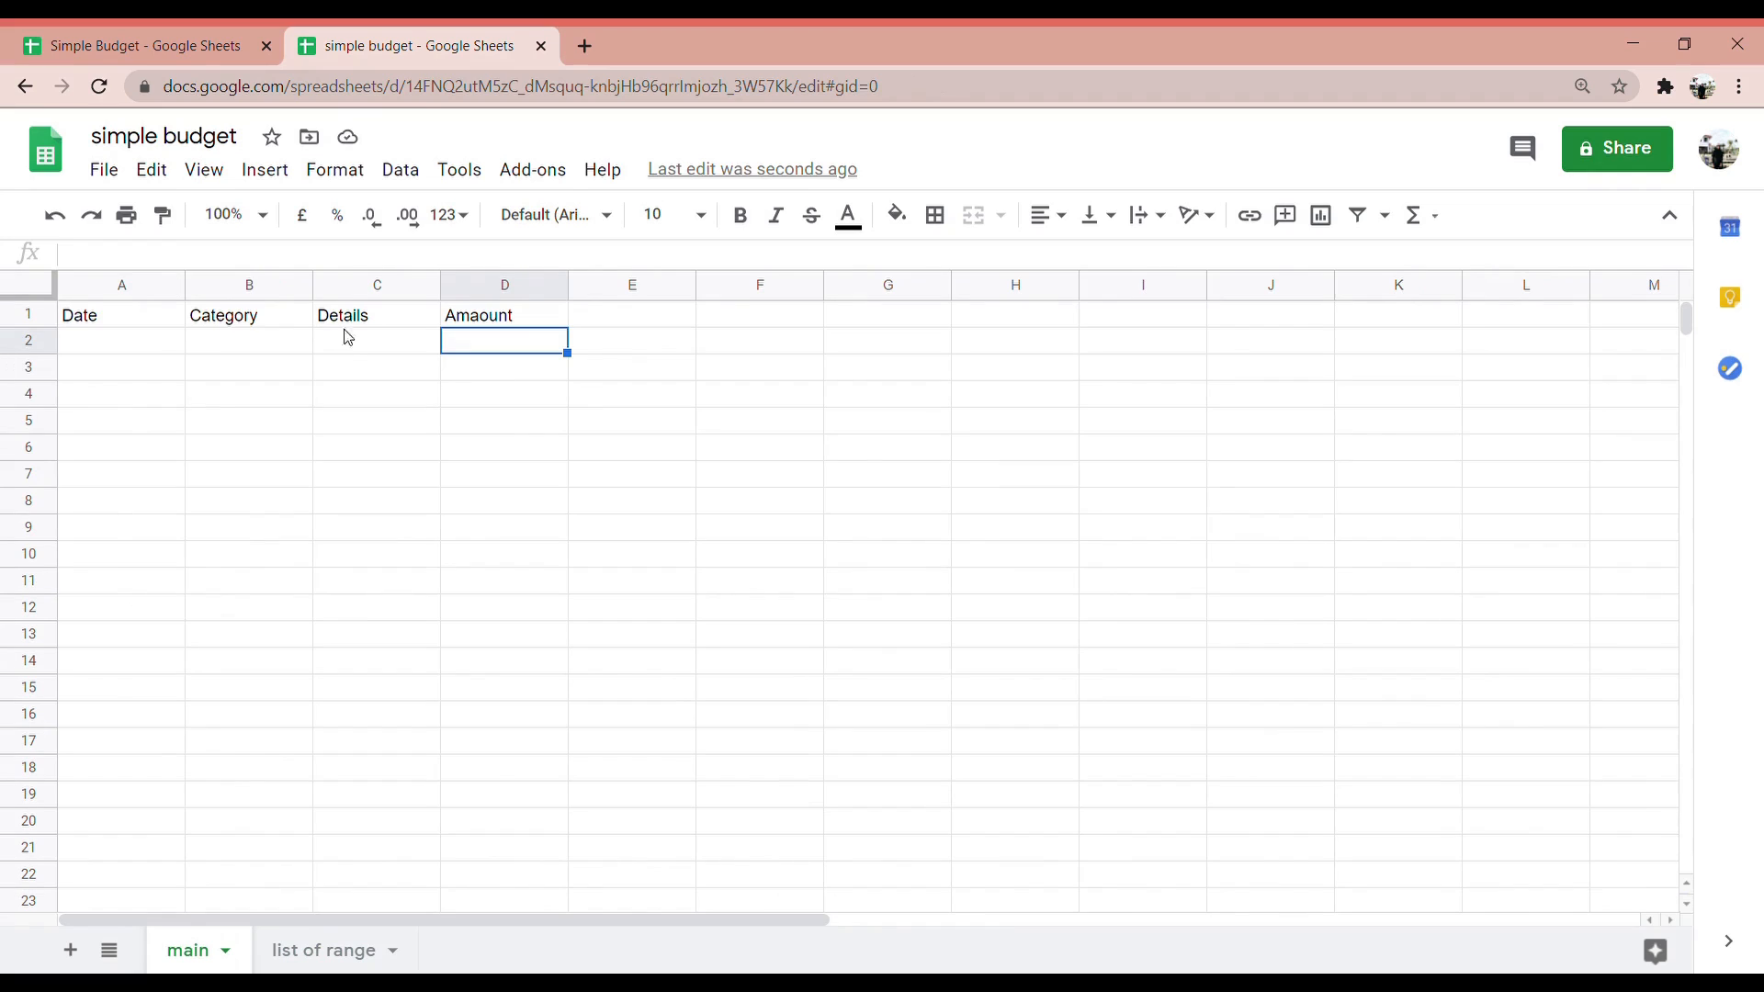
{"action": "left_click", "coordinate": [137, 326]}
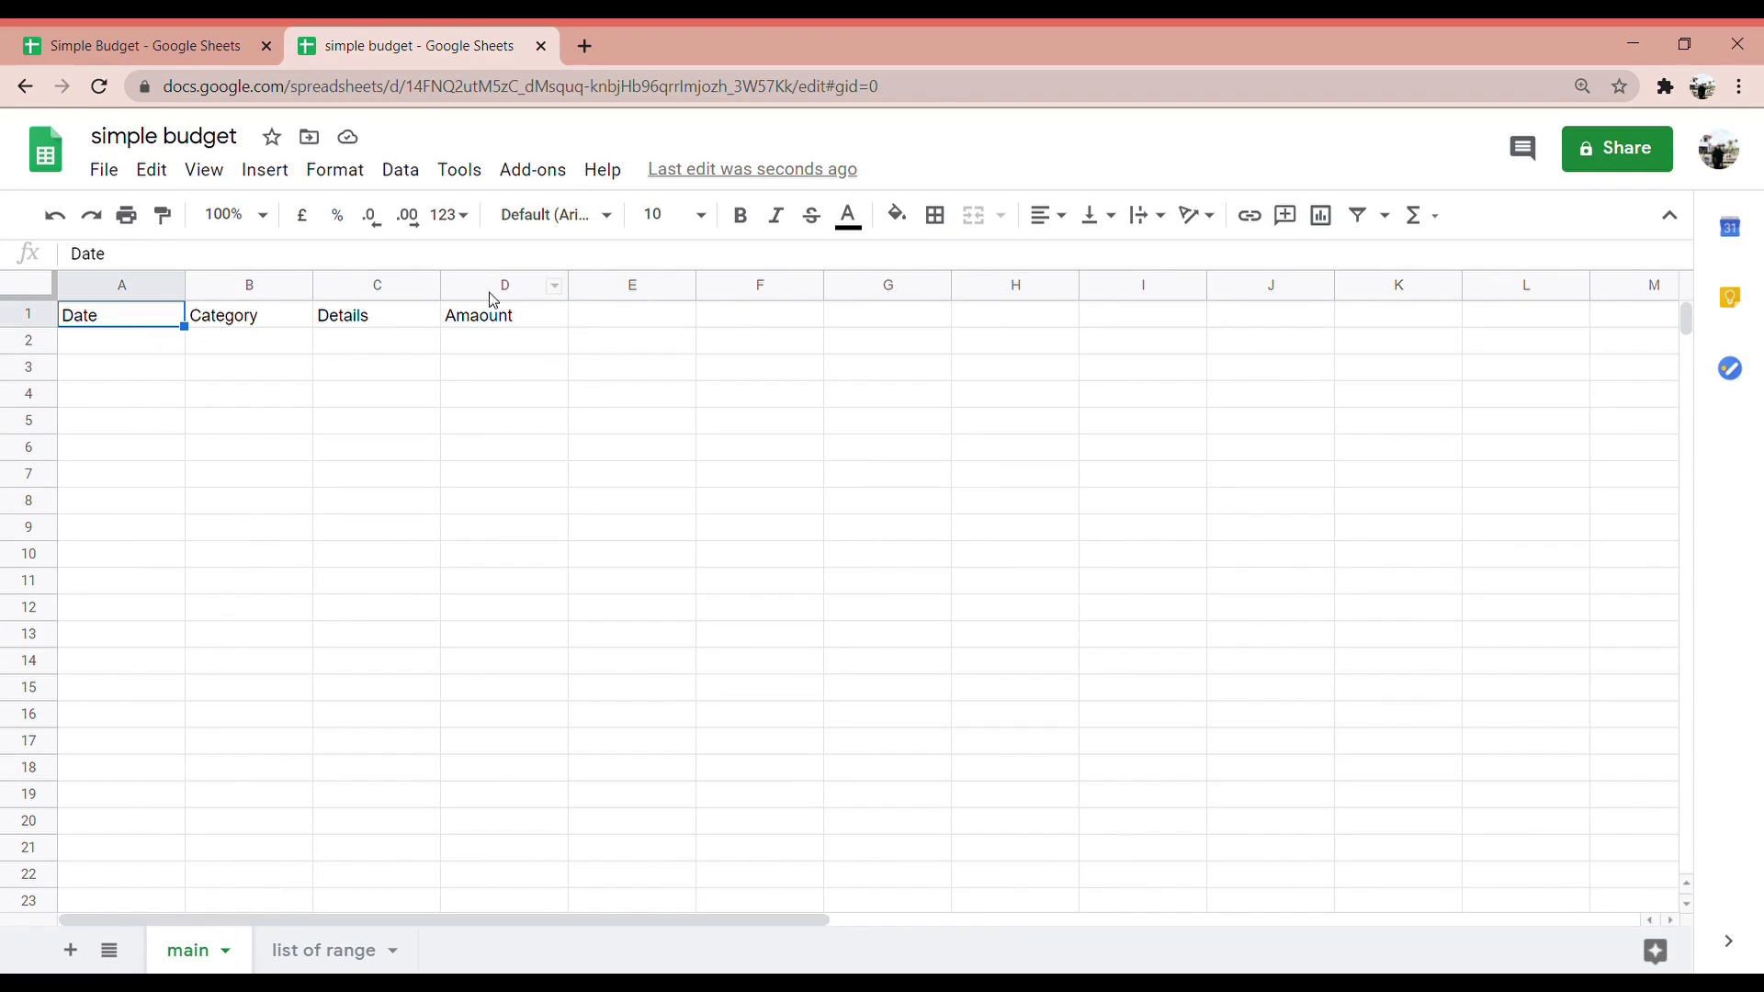
{"action": "left_click", "coordinate": [134, 376]}
{"action": "right_click", "coordinate": [128, 321]}
{"action": "left_click", "coordinate": [520, 445]}
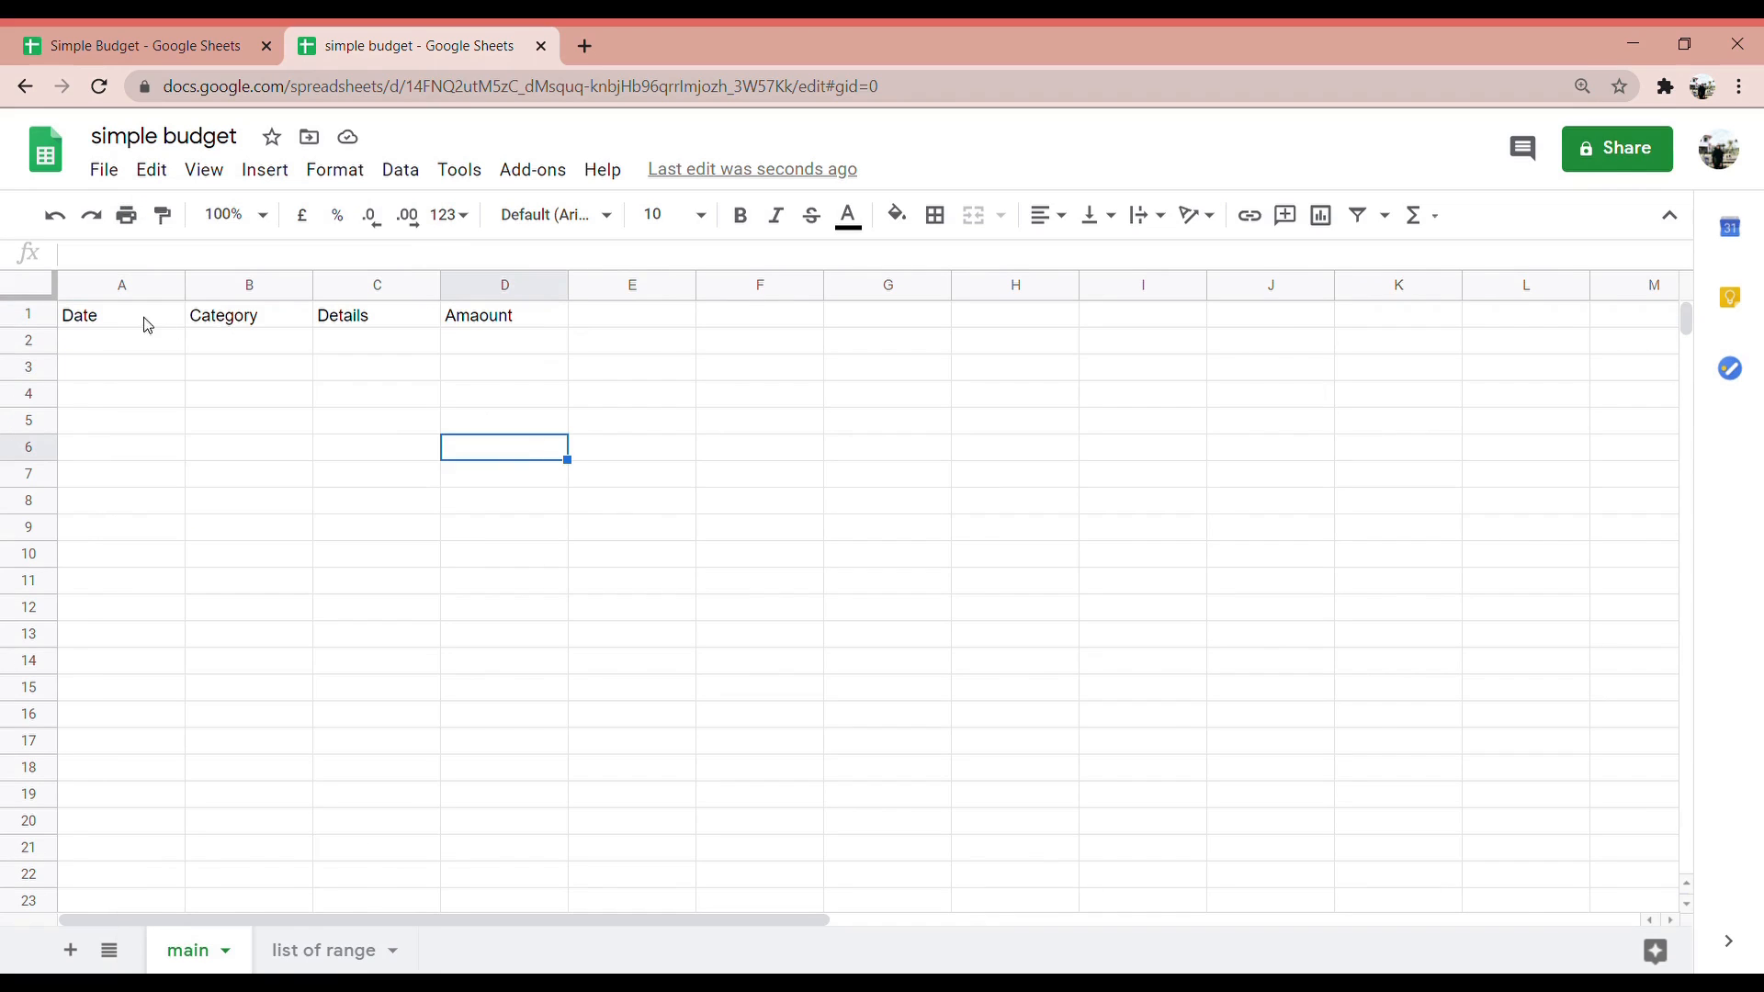
{"action": "left_click_drag", "start_coordinate": [130, 315], "coordinate": [140, 663]}
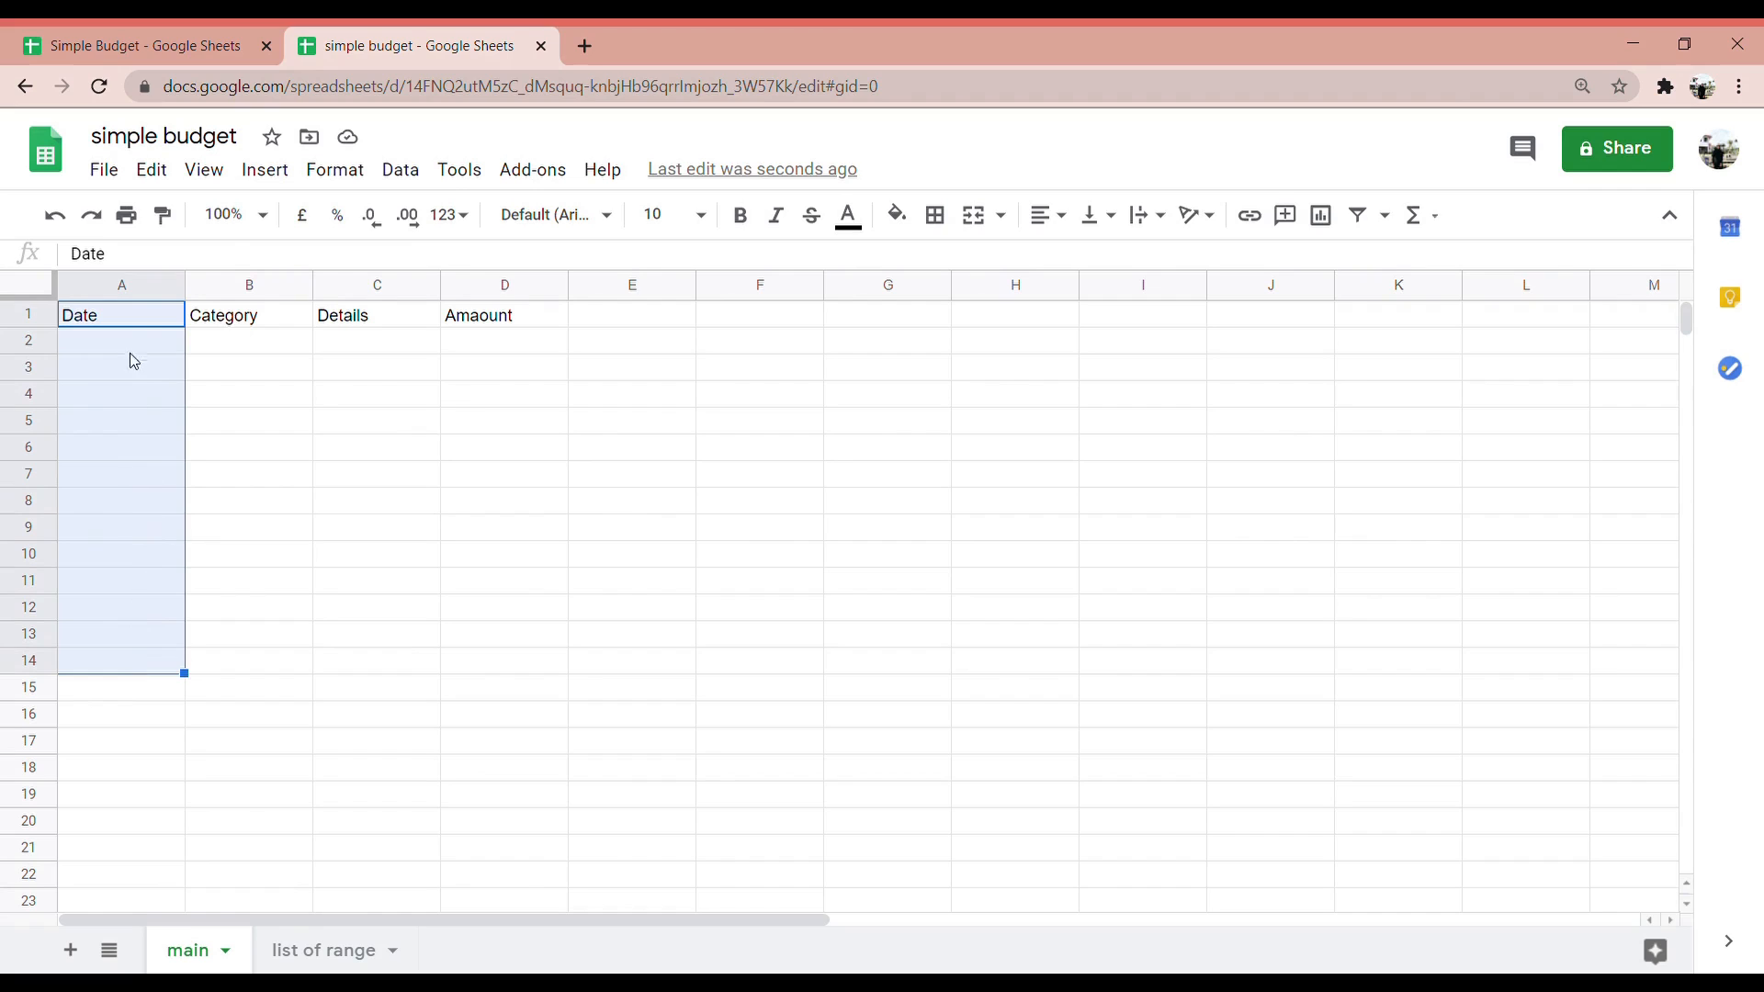
{"action": "left_click", "coordinate": [391, 182]}
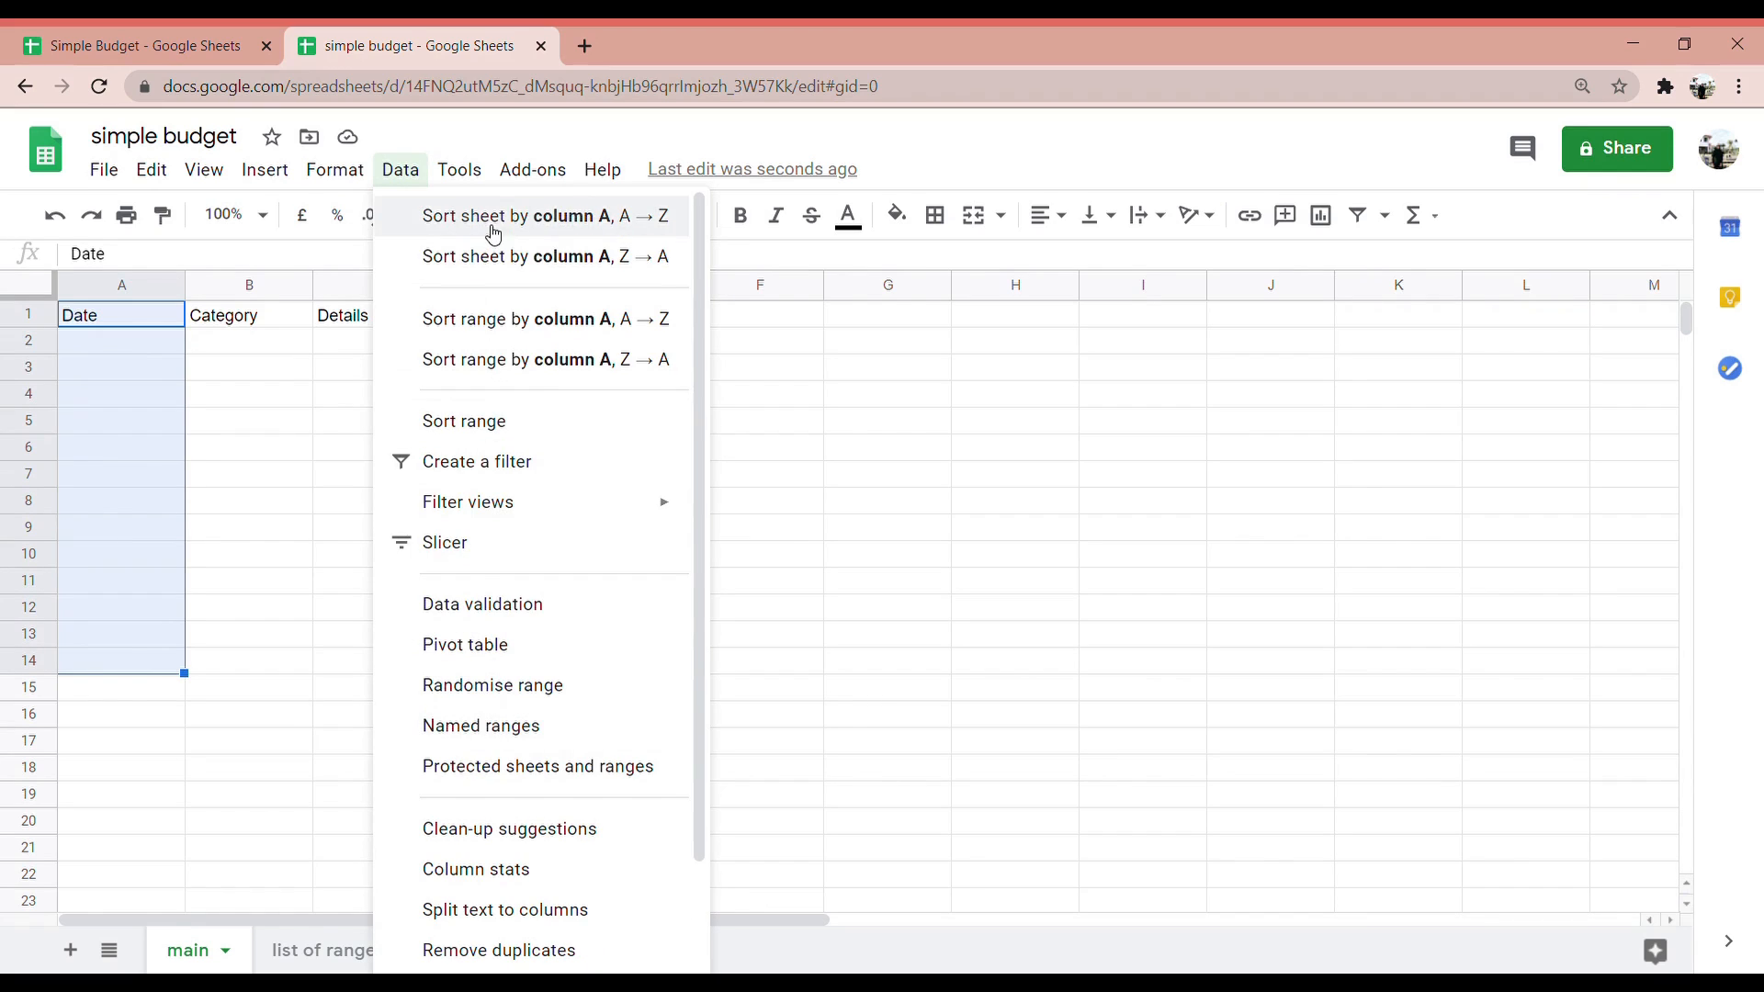
{"action": "left_click", "coordinate": [484, 622]}
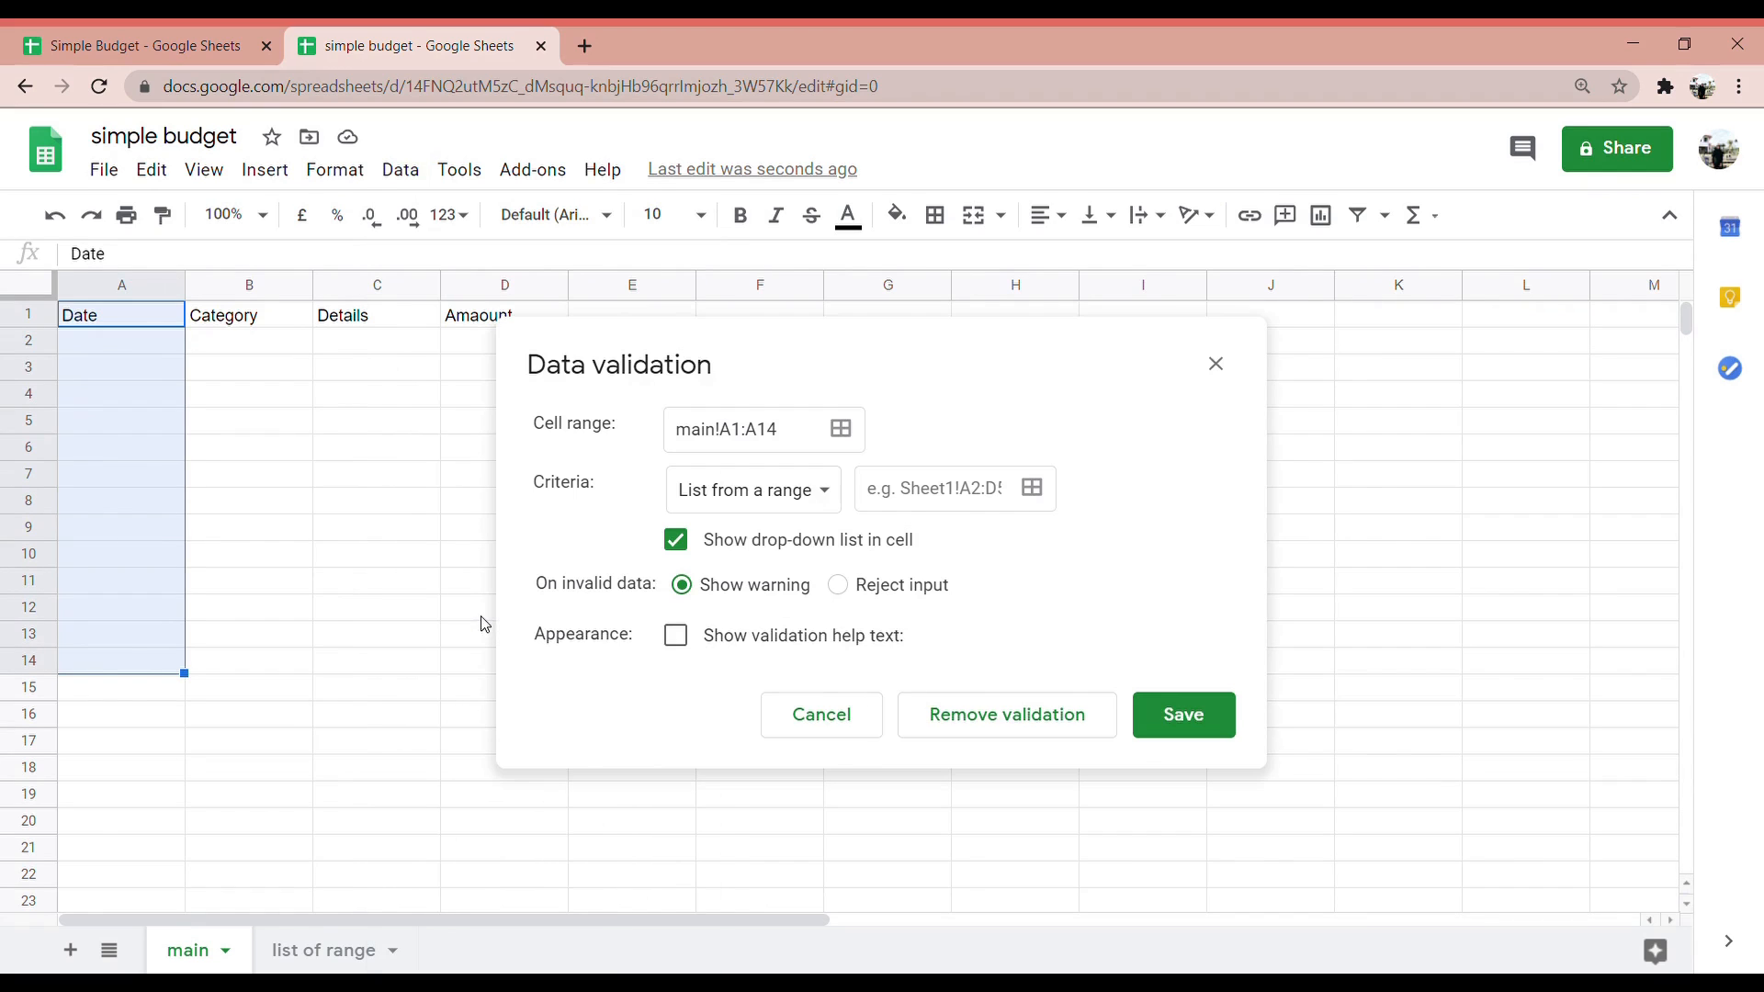
{"action": "left_click", "coordinate": [809, 486]}
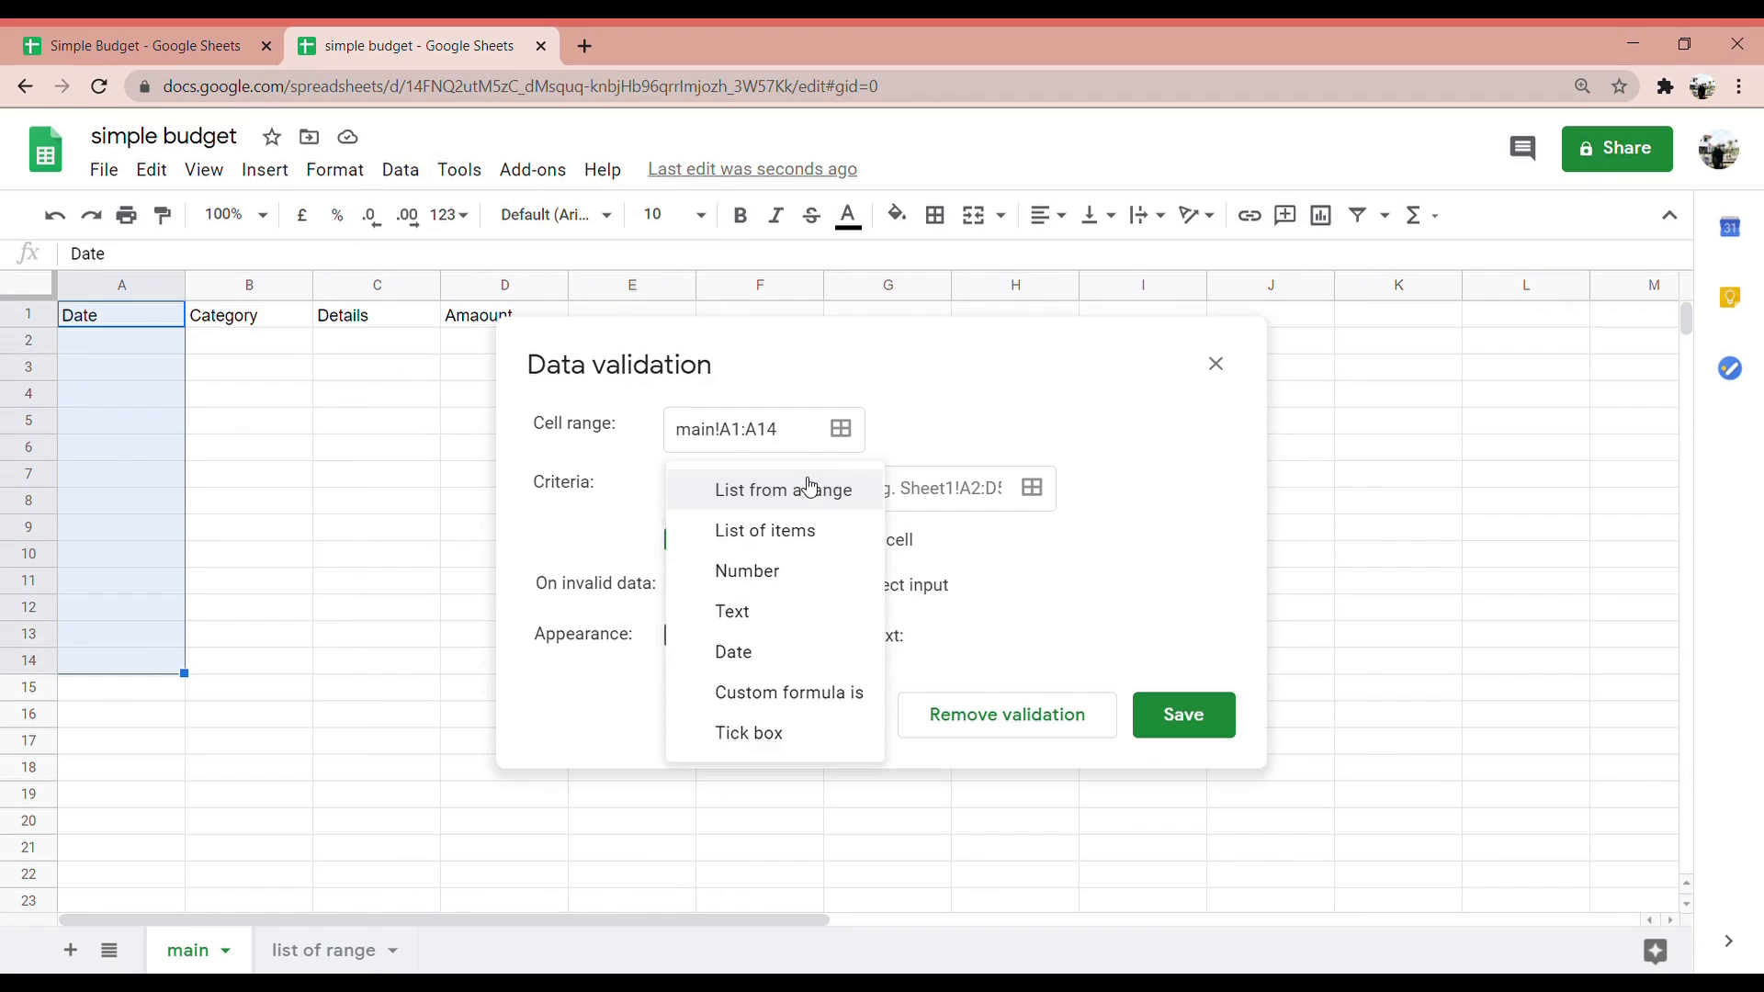
{"action": "left_click", "coordinate": [753, 650]}
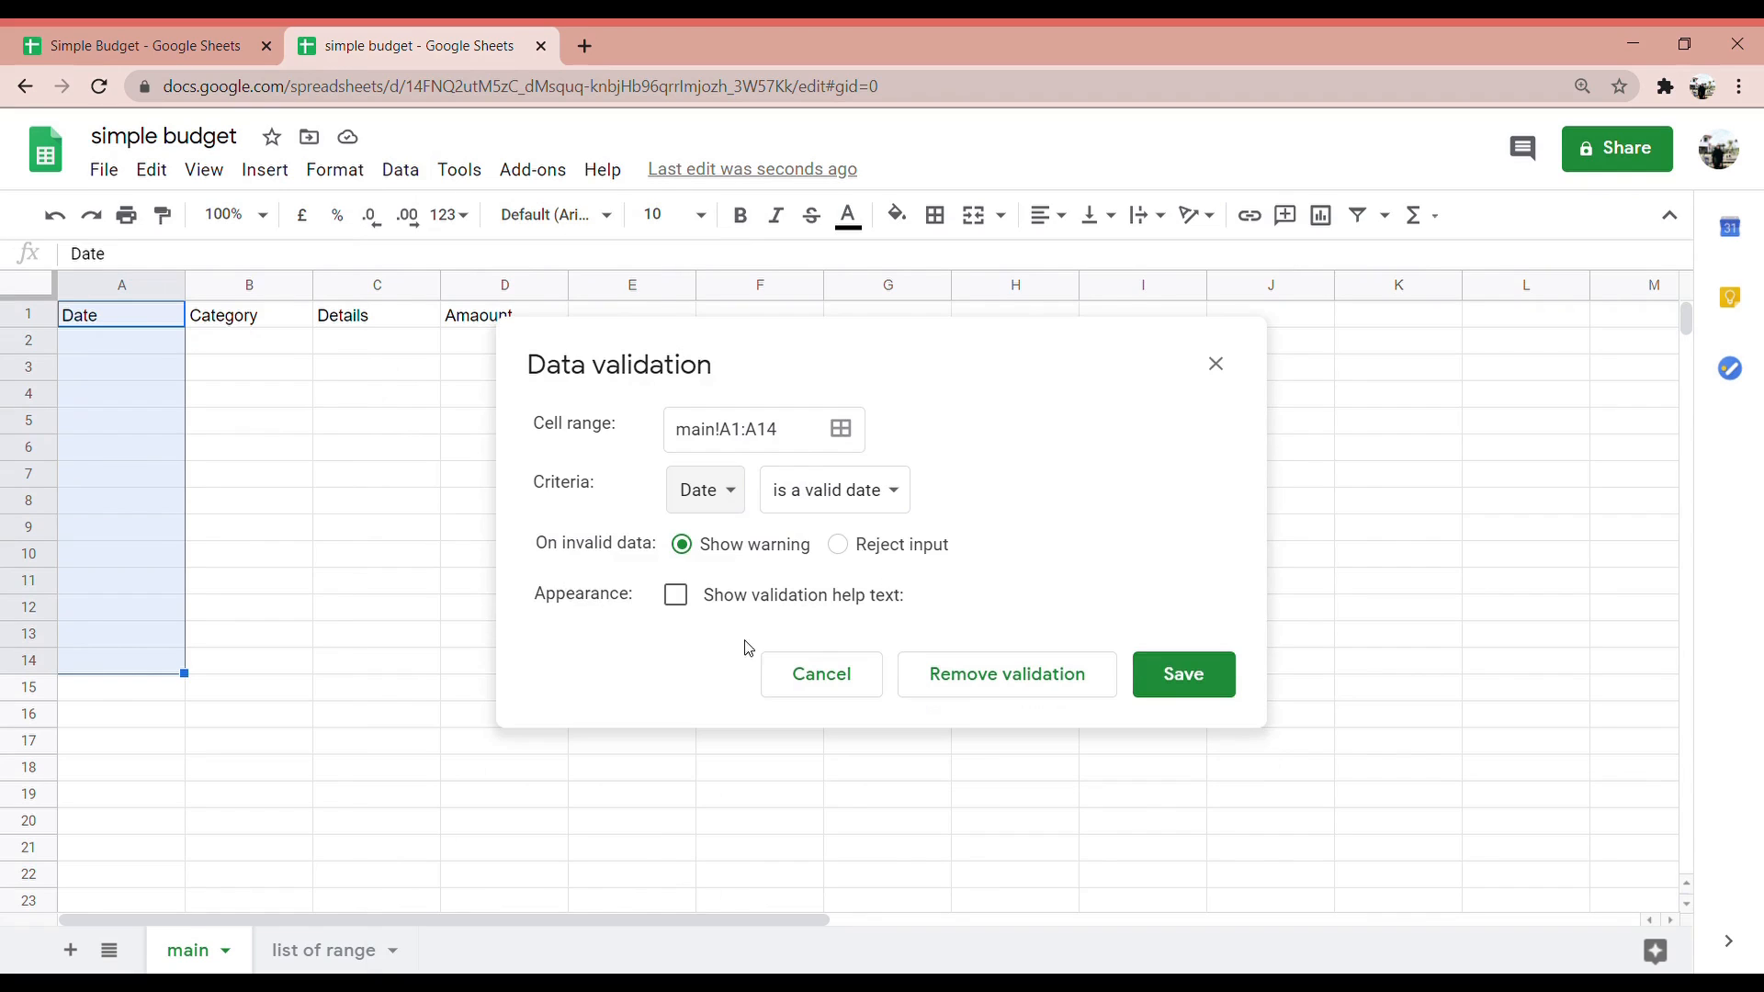
{"action": "left_click", "coordinate": [1180, 680]}
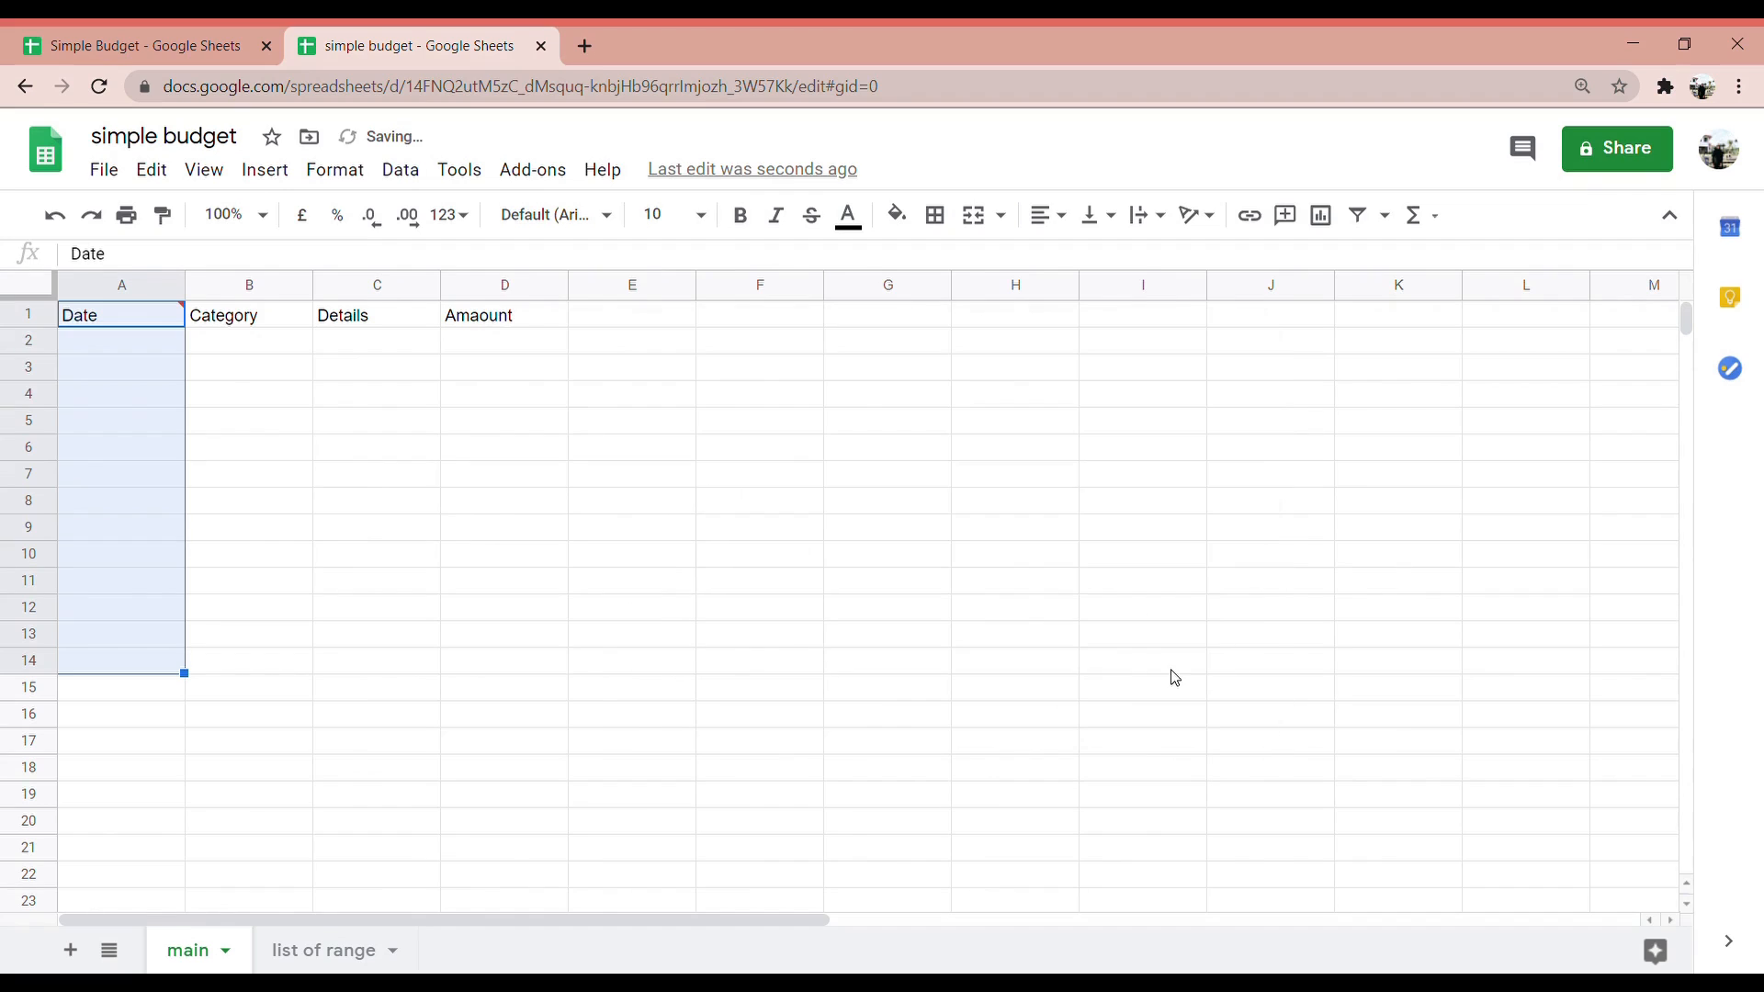
Fill cell A2 under Date with 2020-10-21 using the calendar date picker
{"action": "left_click", "coordinate": [190, 393]}
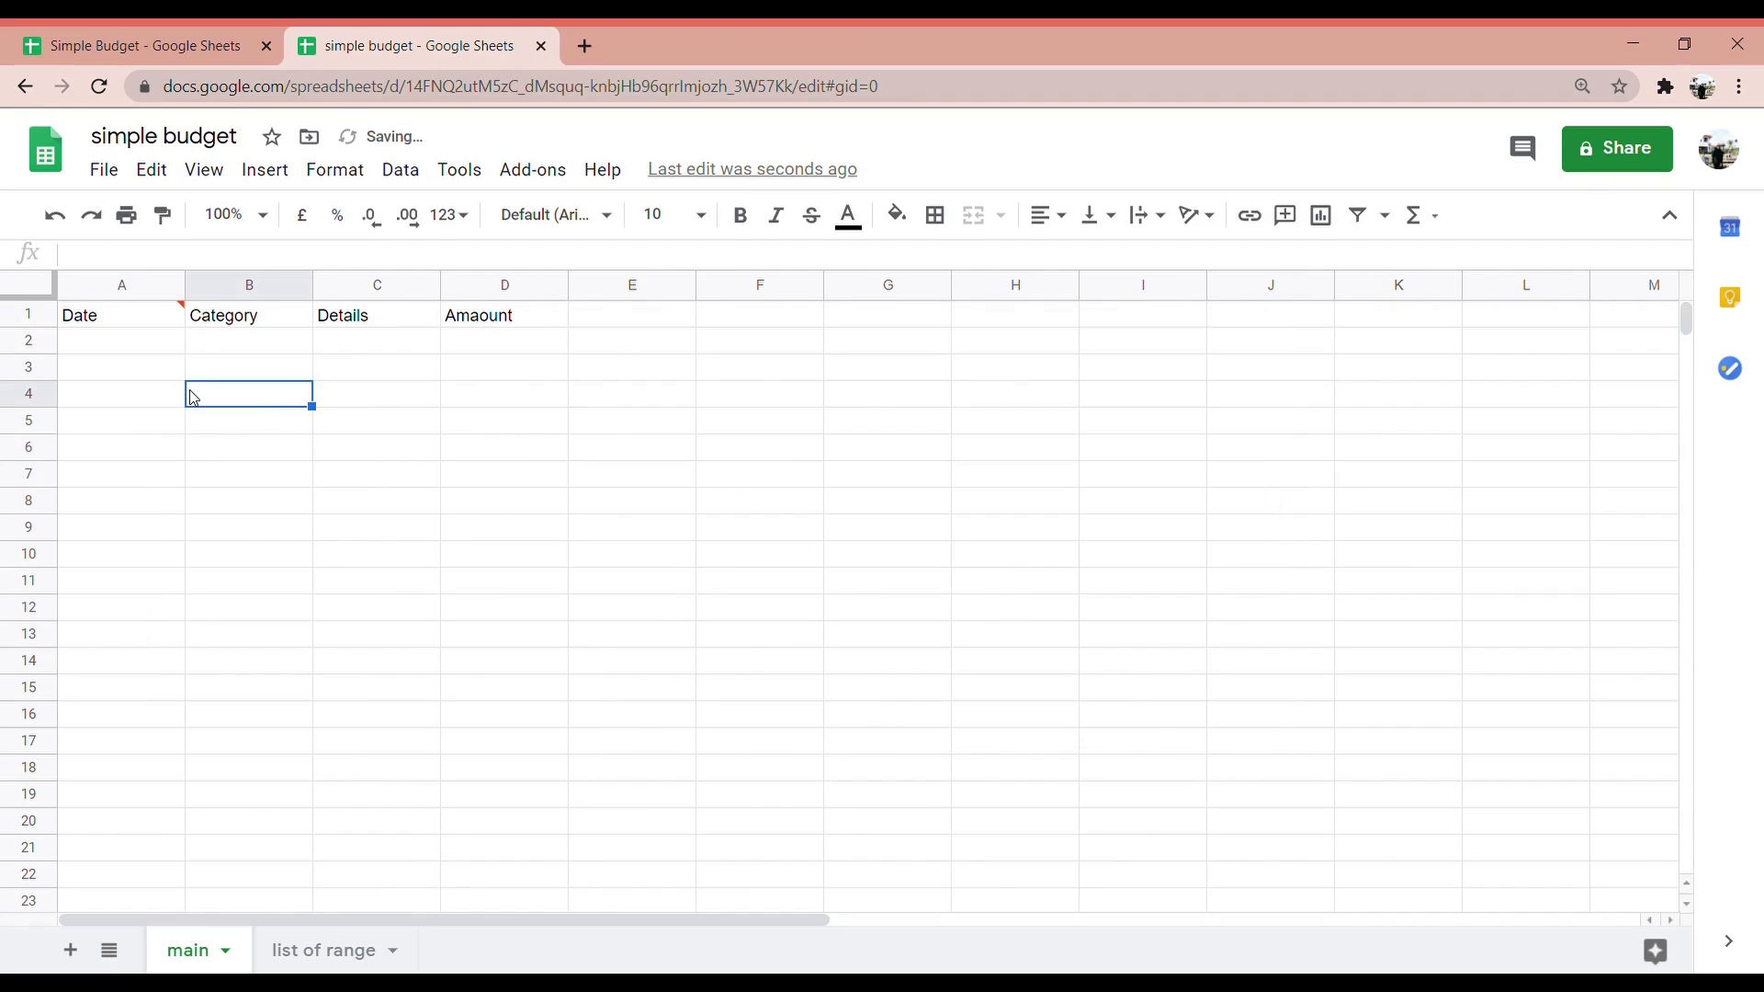
{"action": "left_click", "coordinate": [151, 346]}
{"action": "double_click", "coordinate": [152, 347]}
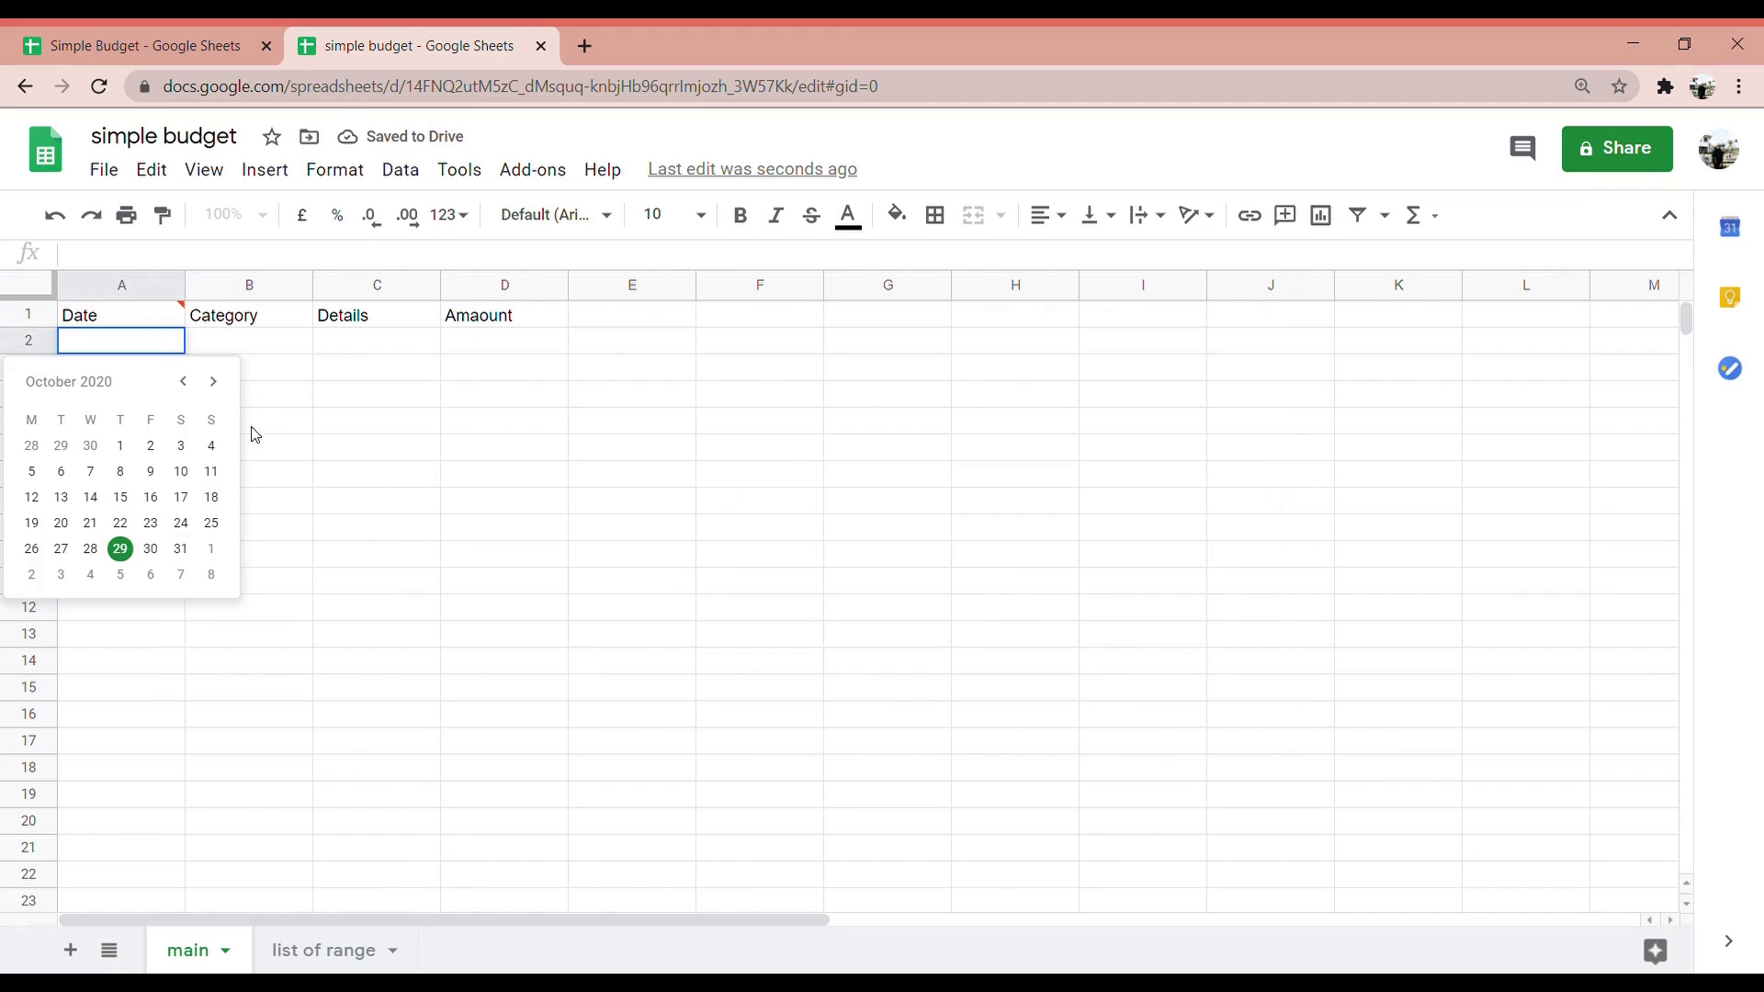
{"action": "left_click", "coordinate": [347, 410]}
{"action": "left_click", "coordinate": [130, 348]}
{"action": "double_click", "coordinate": [130, 353]}
{"action": "left_click", "coordinate": [212, 381]}
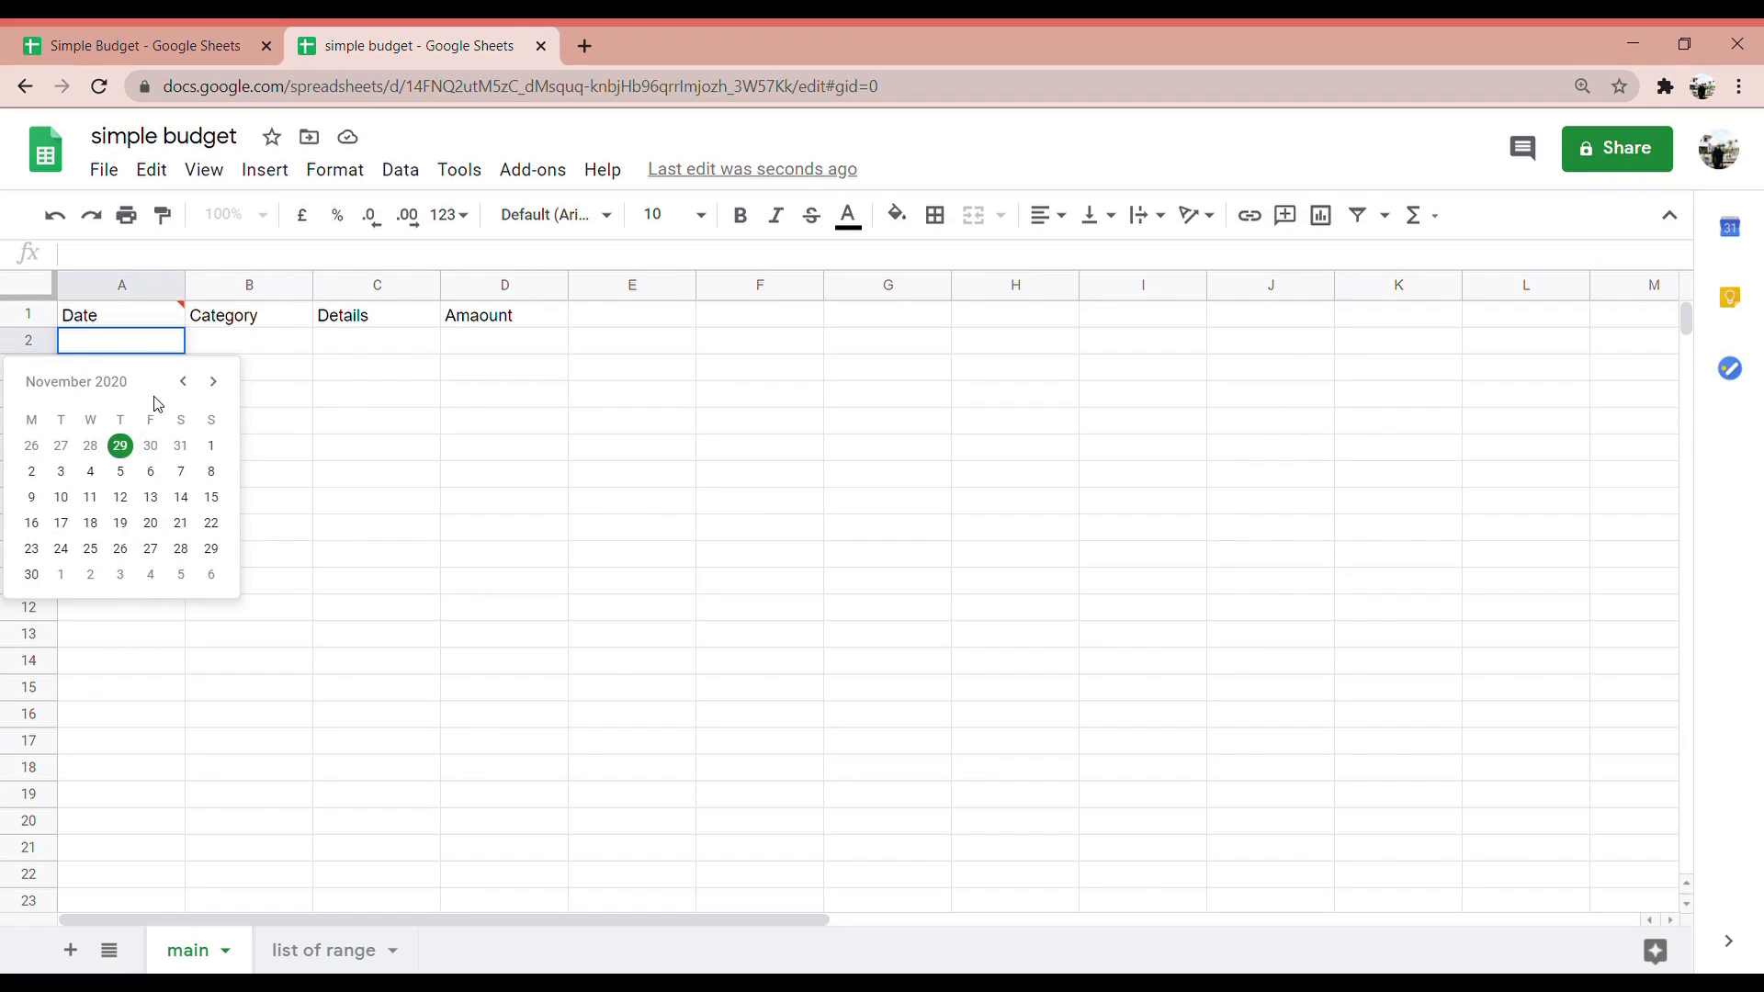
{"action": "left_click", "coordinate": [183, 382]}
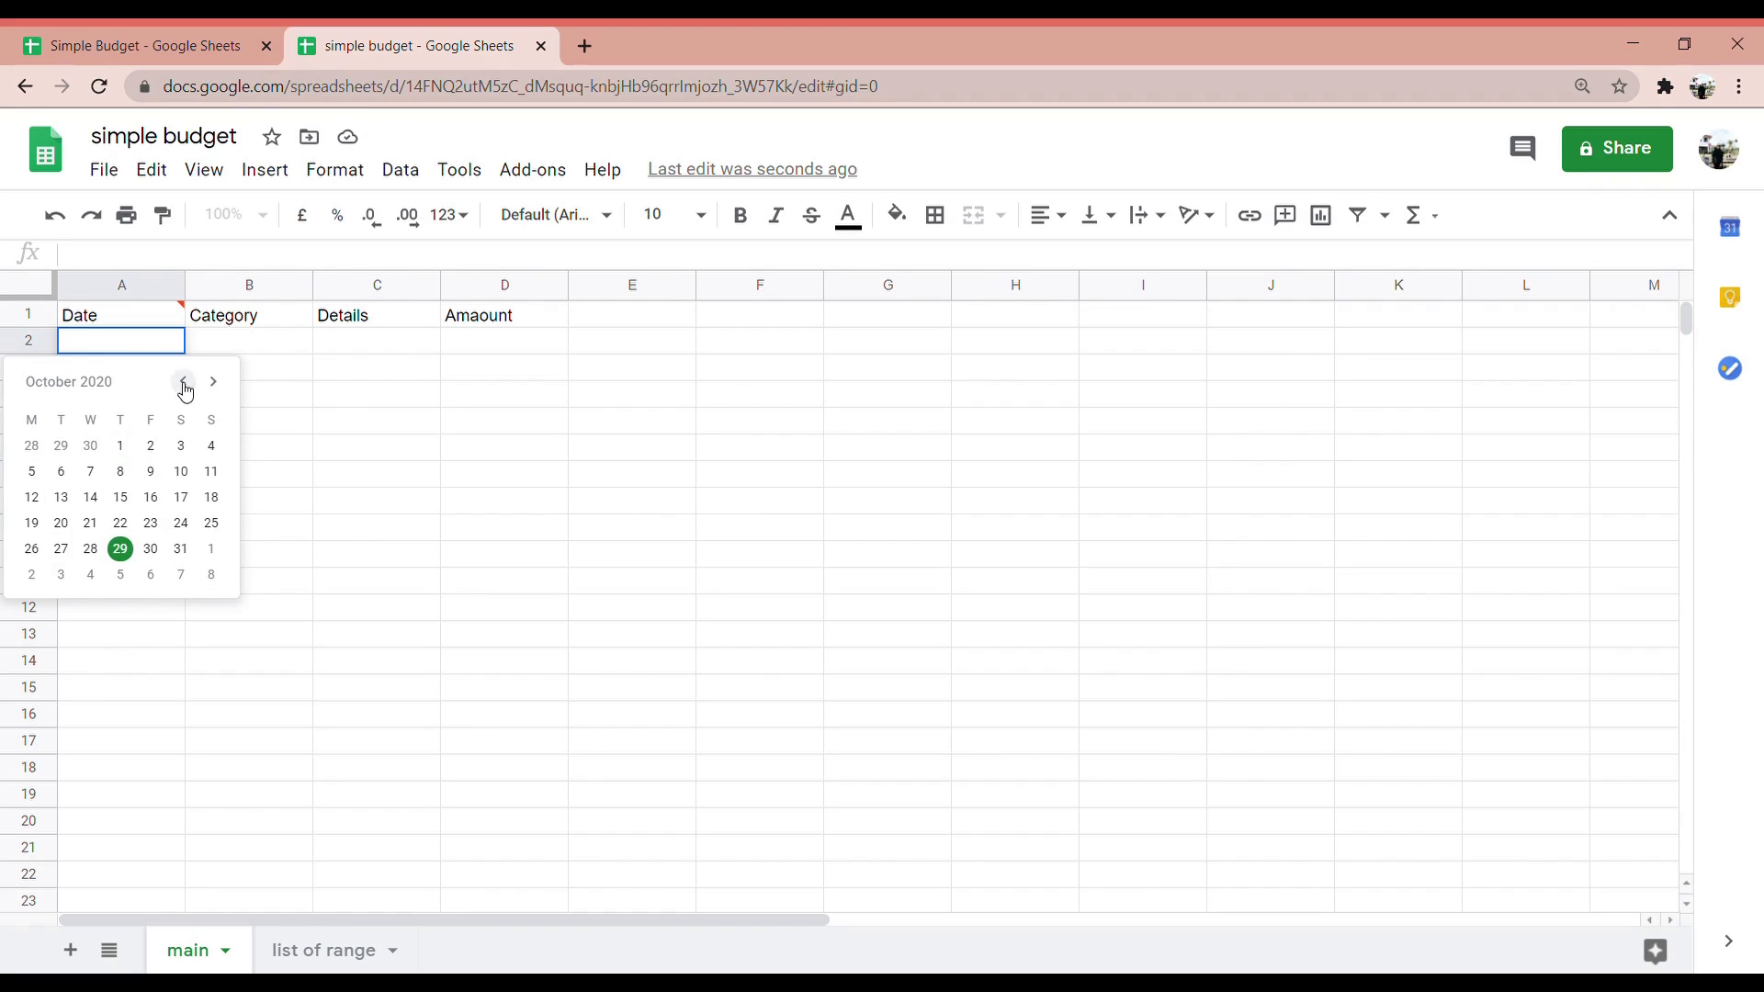
{"action": "left_click", "coordinate": [89, 523]}
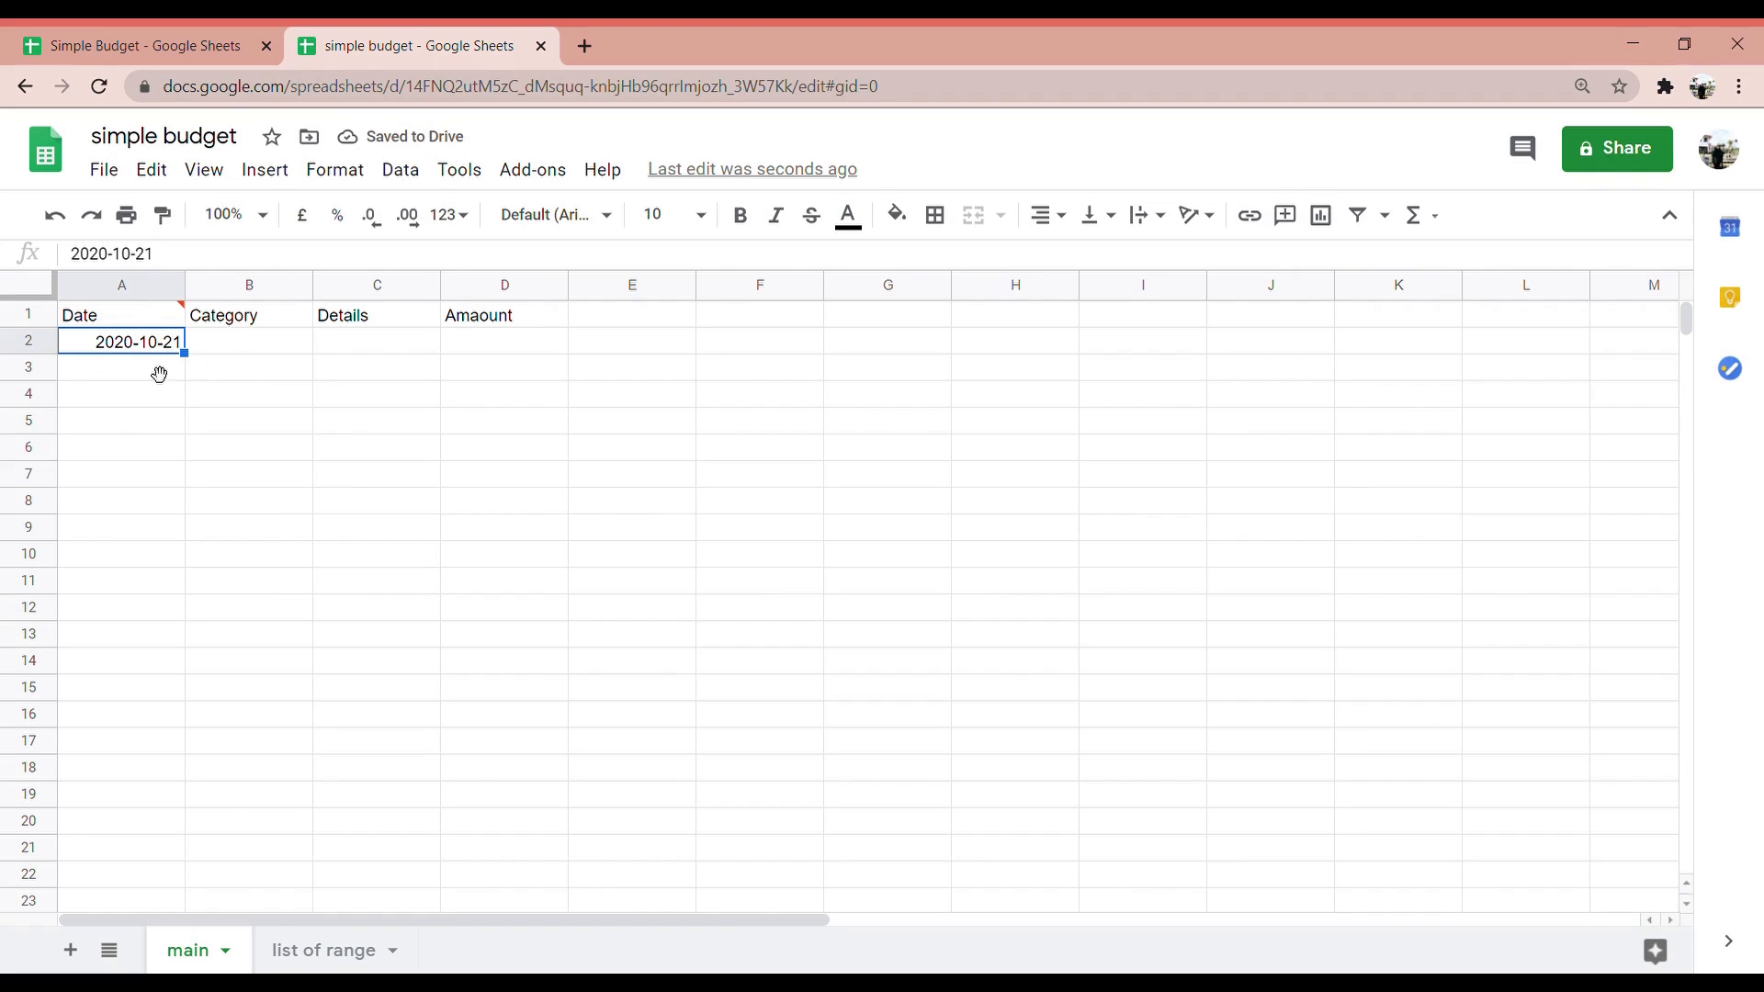
{"action": "left_click", "coordinate": [118, 377]}
{"action": "left_click", "coordinate": [143, 350]}
Apply data validation to cells B2:B14 on the main sheet, using a drop-down list from range 'list of range'!A2:A5
{"action": "left_click_drag", "start_coordinate": [261, 340], "coordinate": [265, 659]}
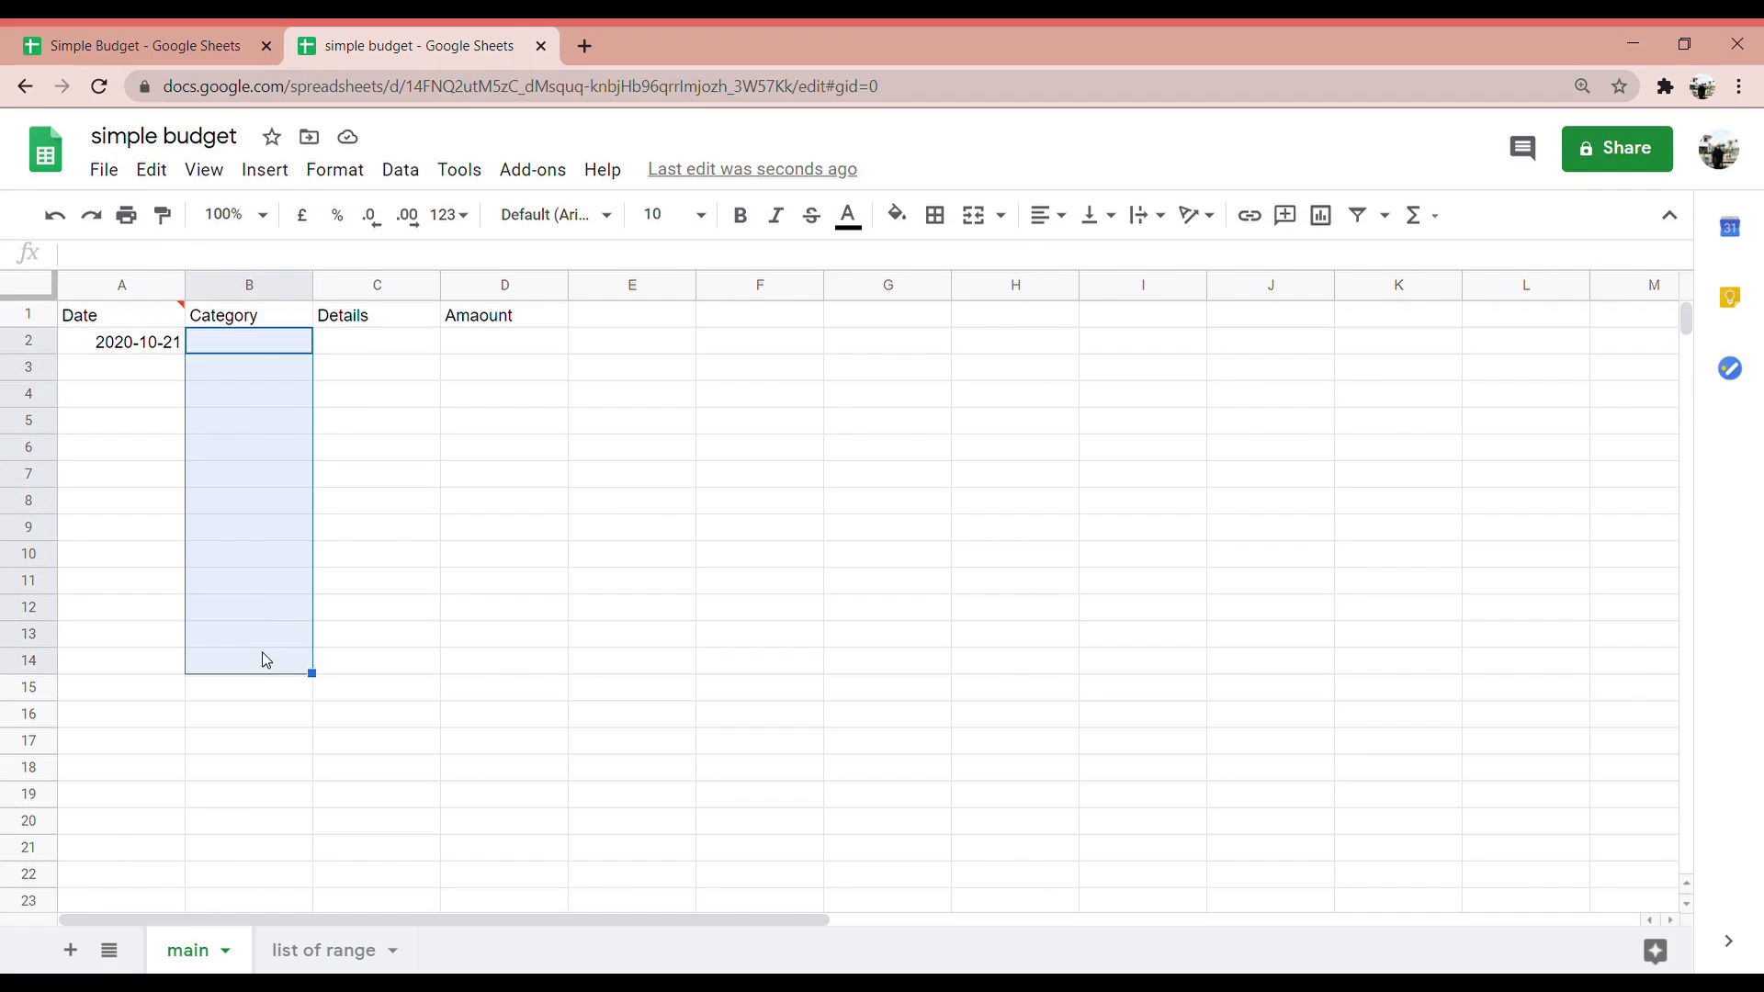
{"action": "left_click", "coordinate": [413, 169]}
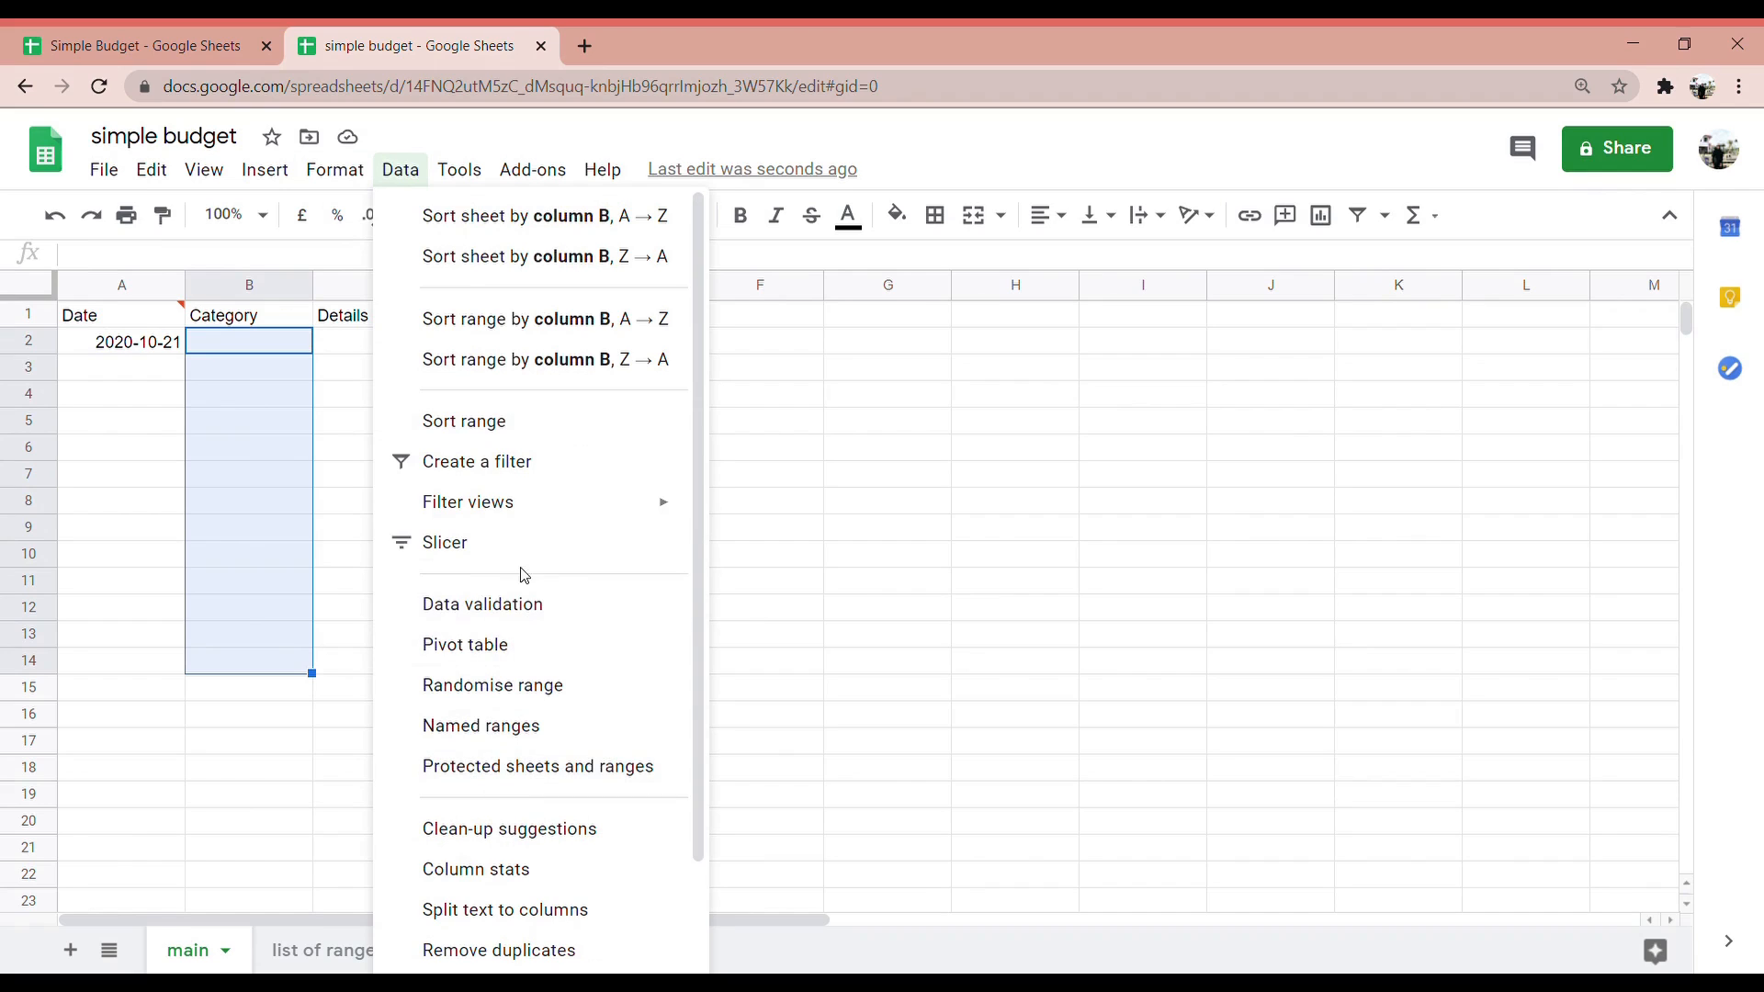
{"action": "left_click", "coordinate": [526, 612]}
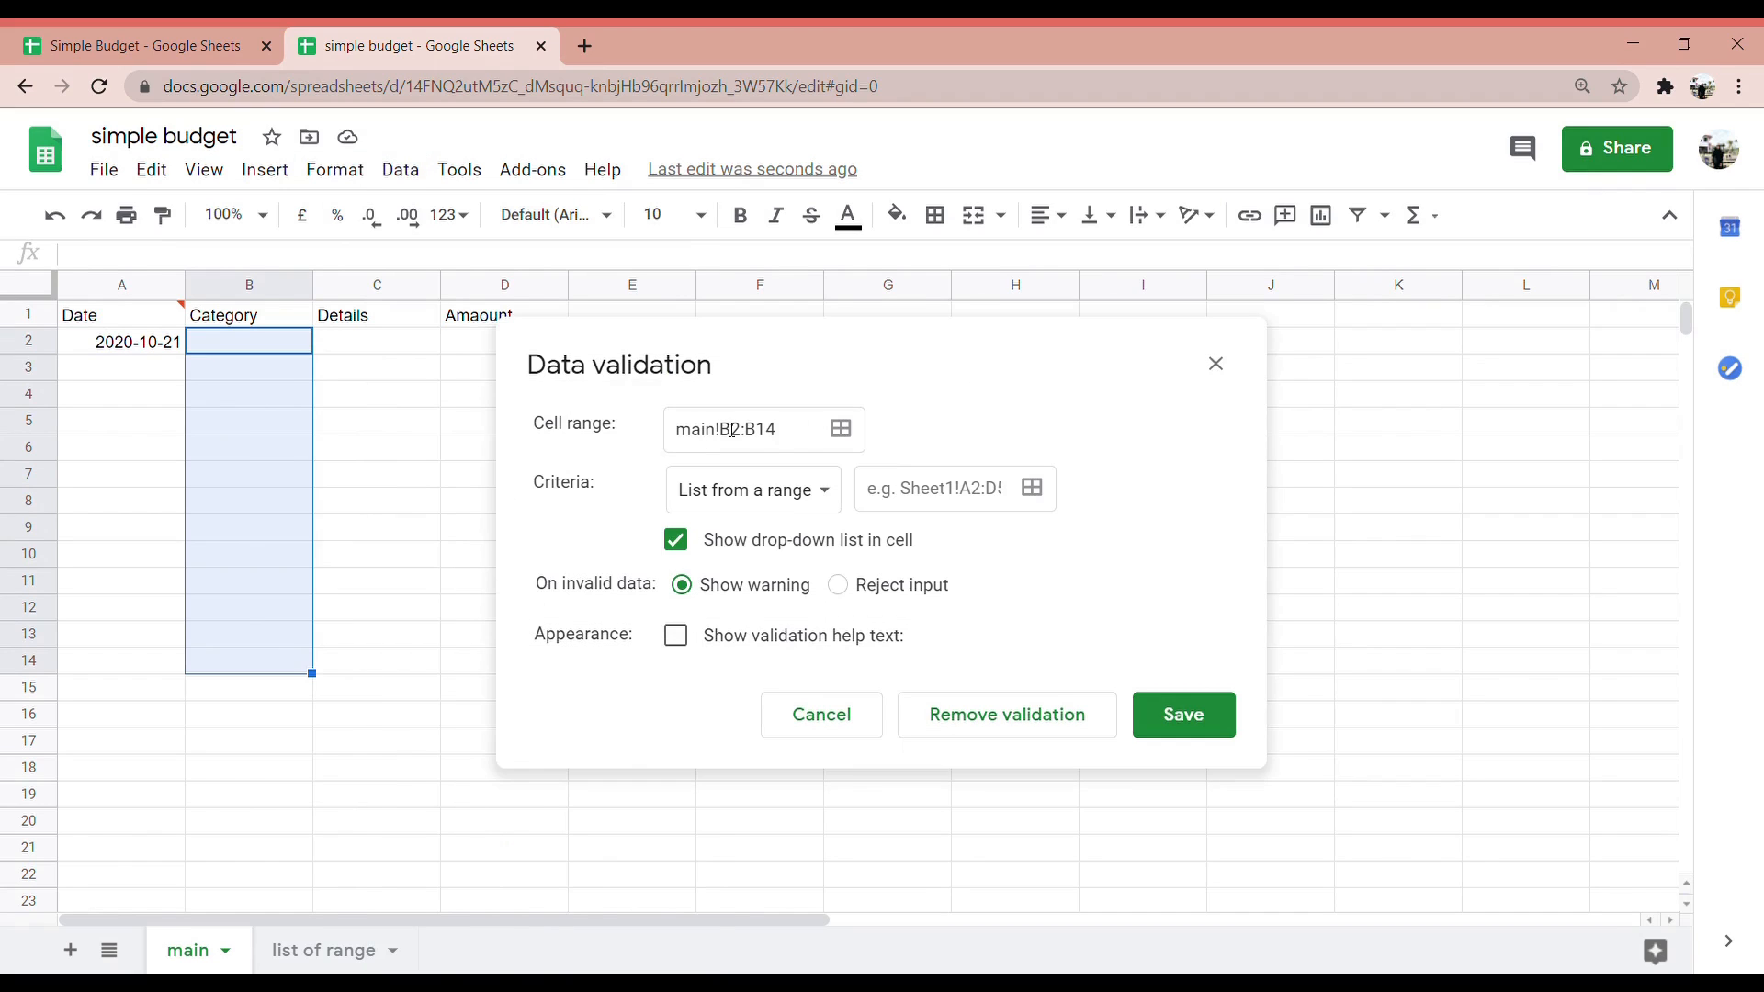
{"action": "left_click", "coordinate": [827, 493]}
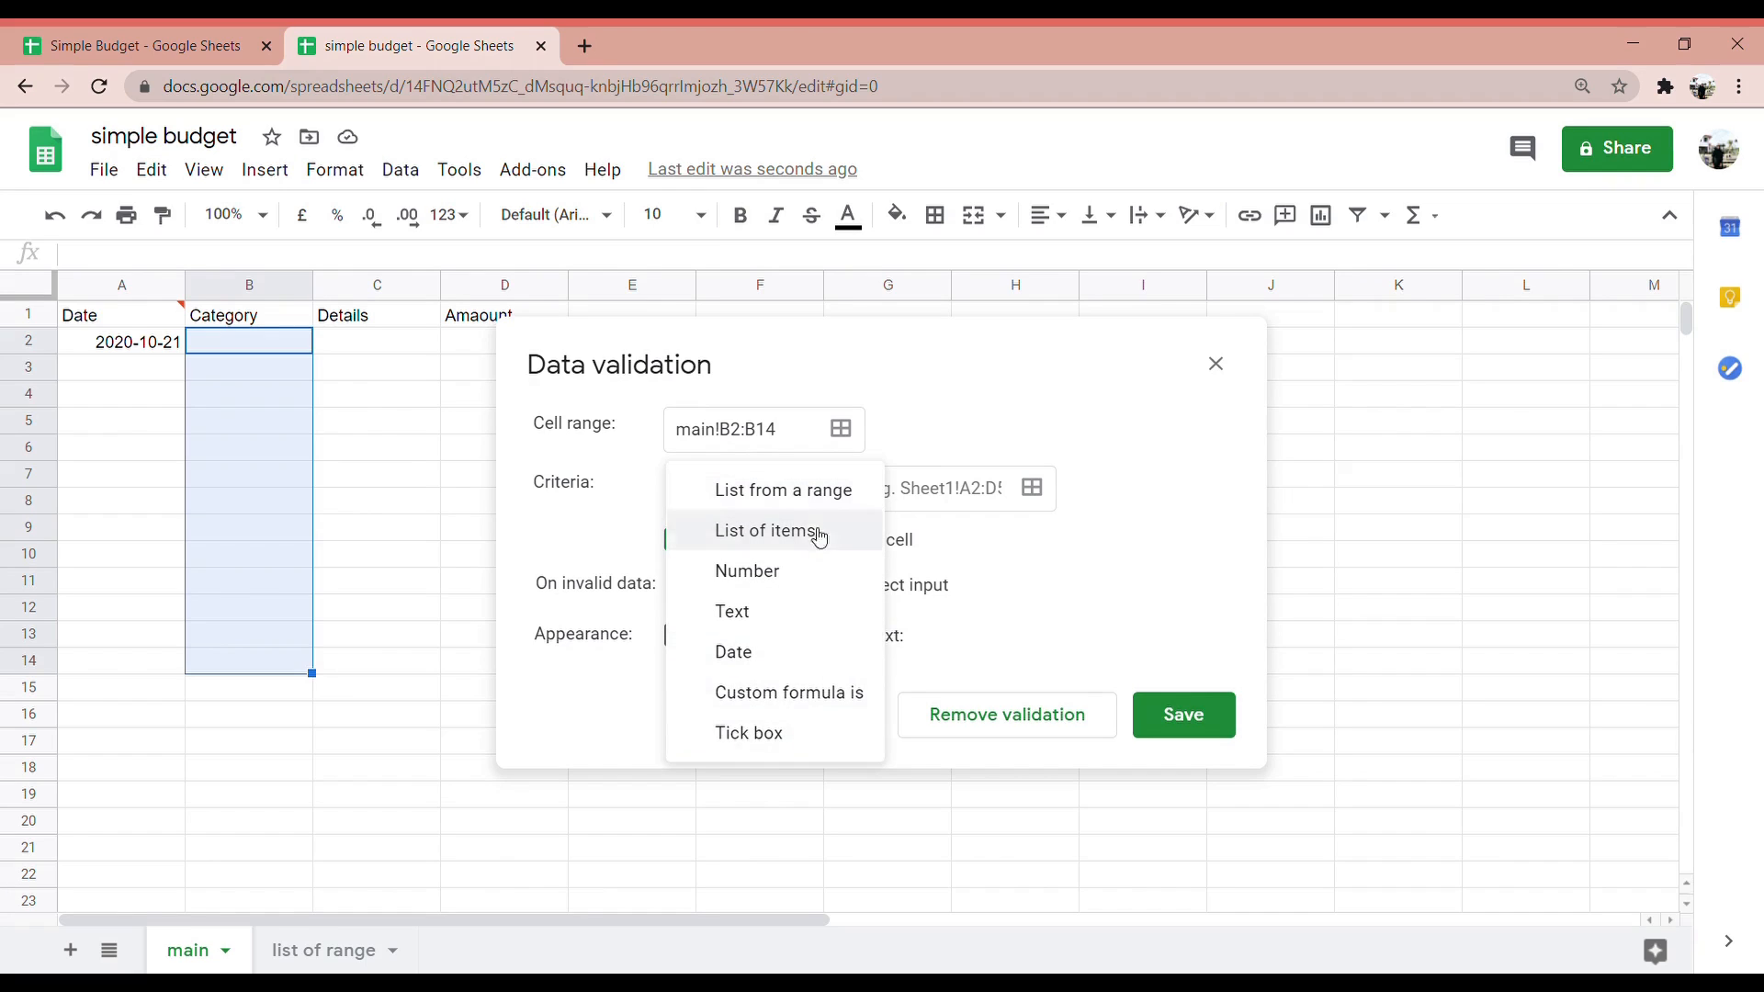
{"action": "left_click", "coordinate": [808, 489]}
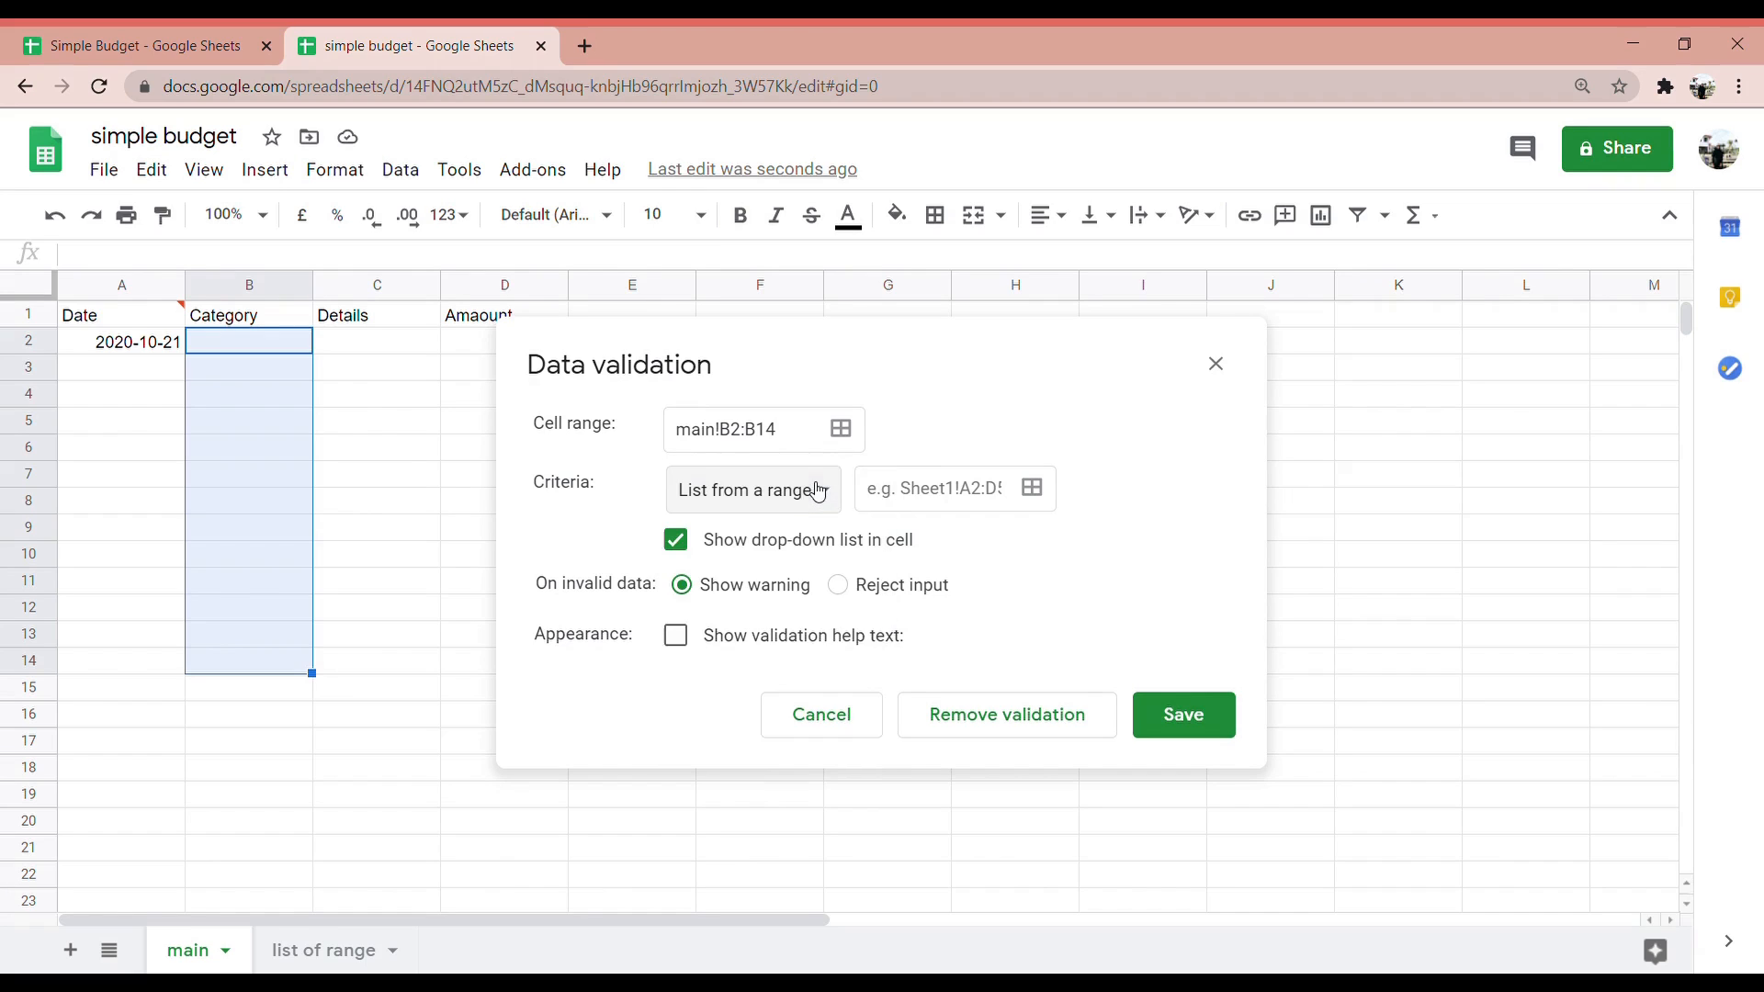
{"action": "left_click", "coordinate": [1010, 501]}
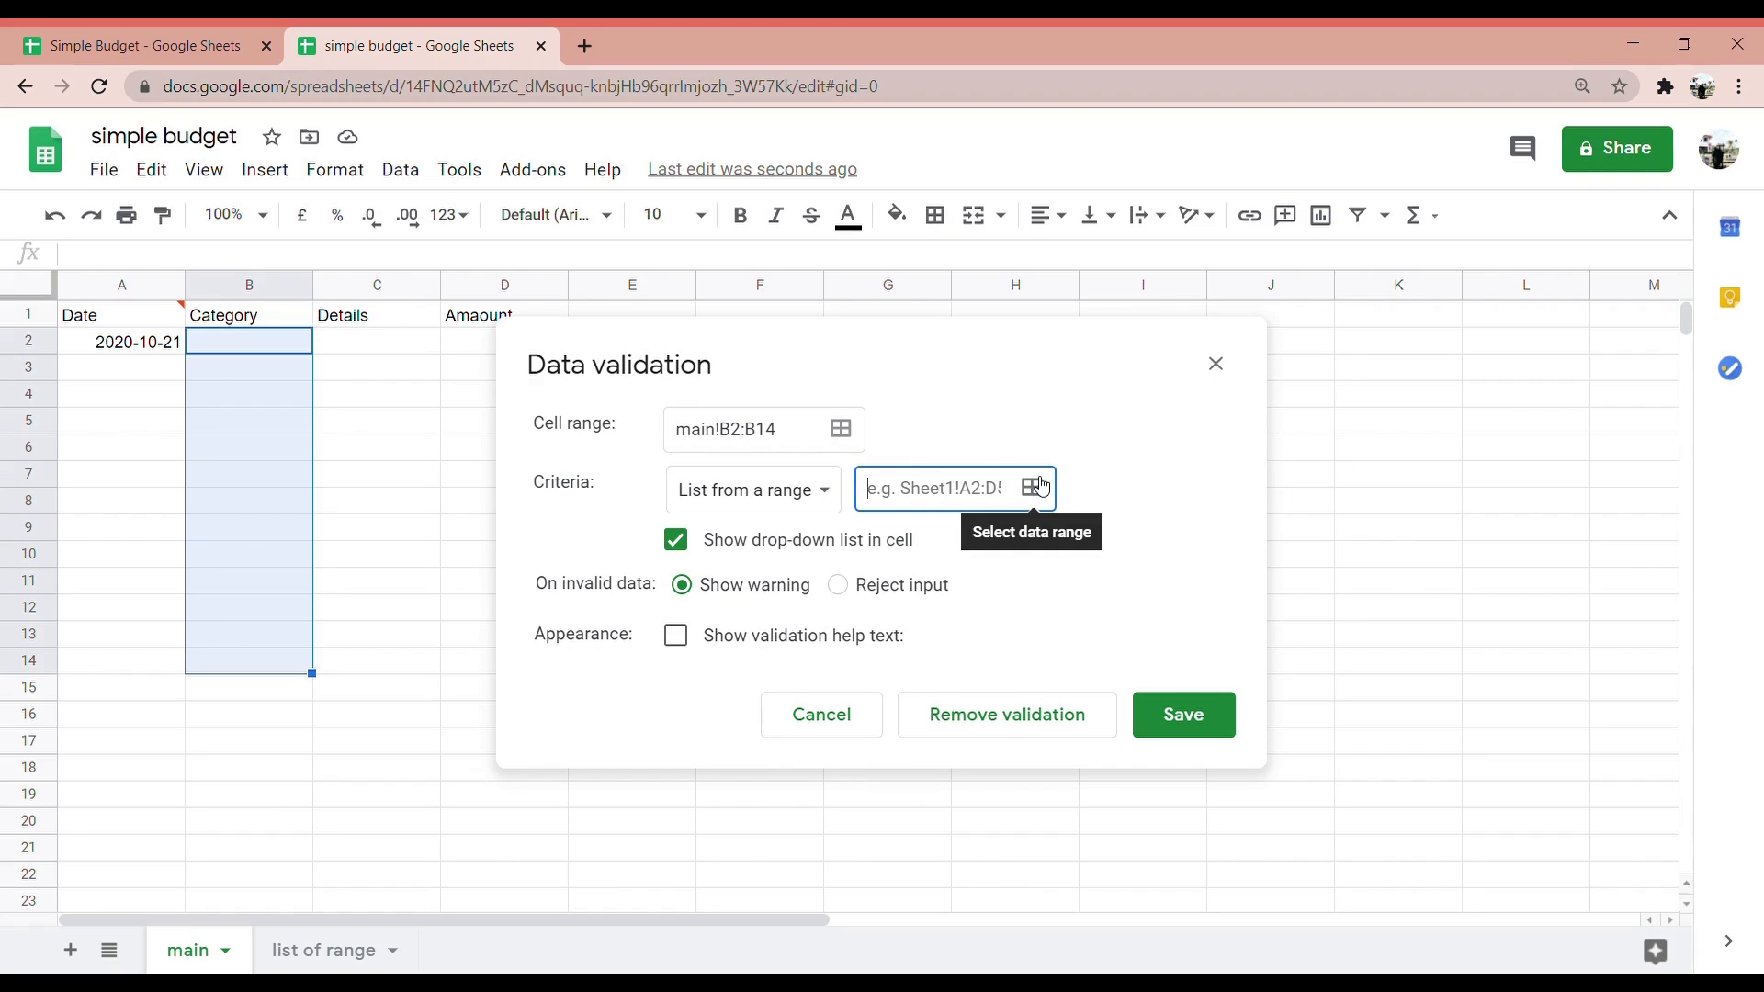
{"action": "left_click", "coordinate": [1039, 485]}
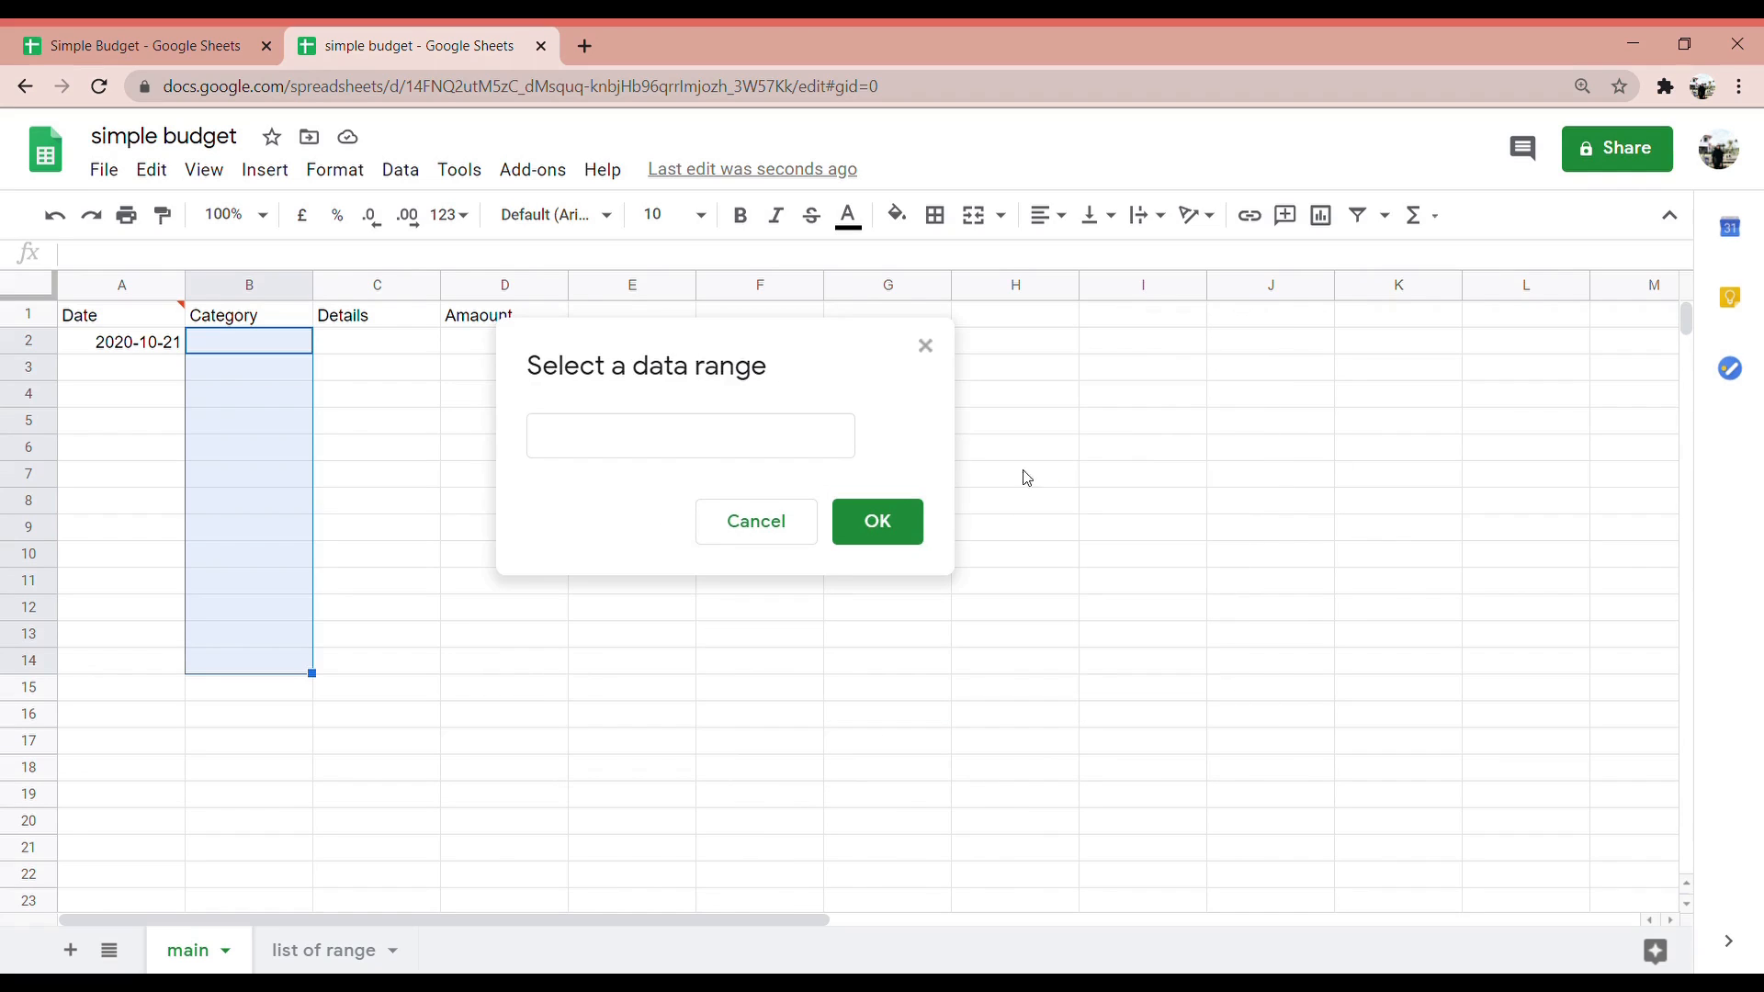
{"action": "left_click", "coordinate": [328, 950]}
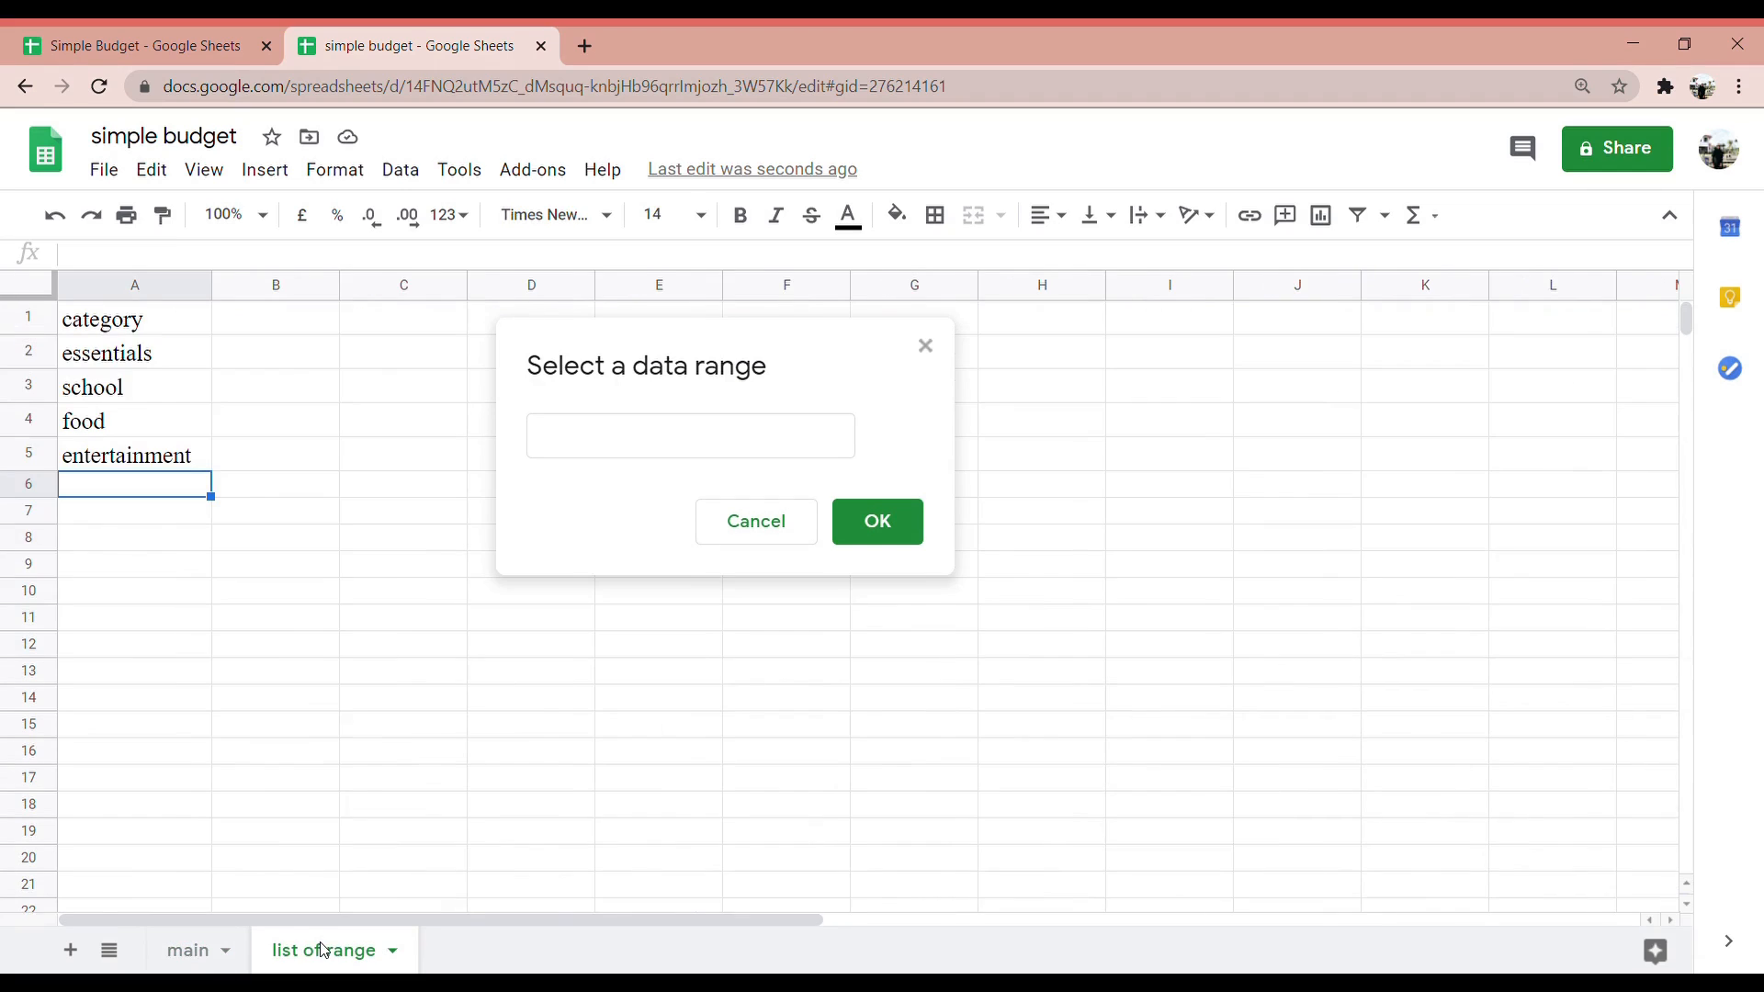
{"action": "left_click_drag", "start_coordinate": [178, 359], "coordinate": [164, 452]}
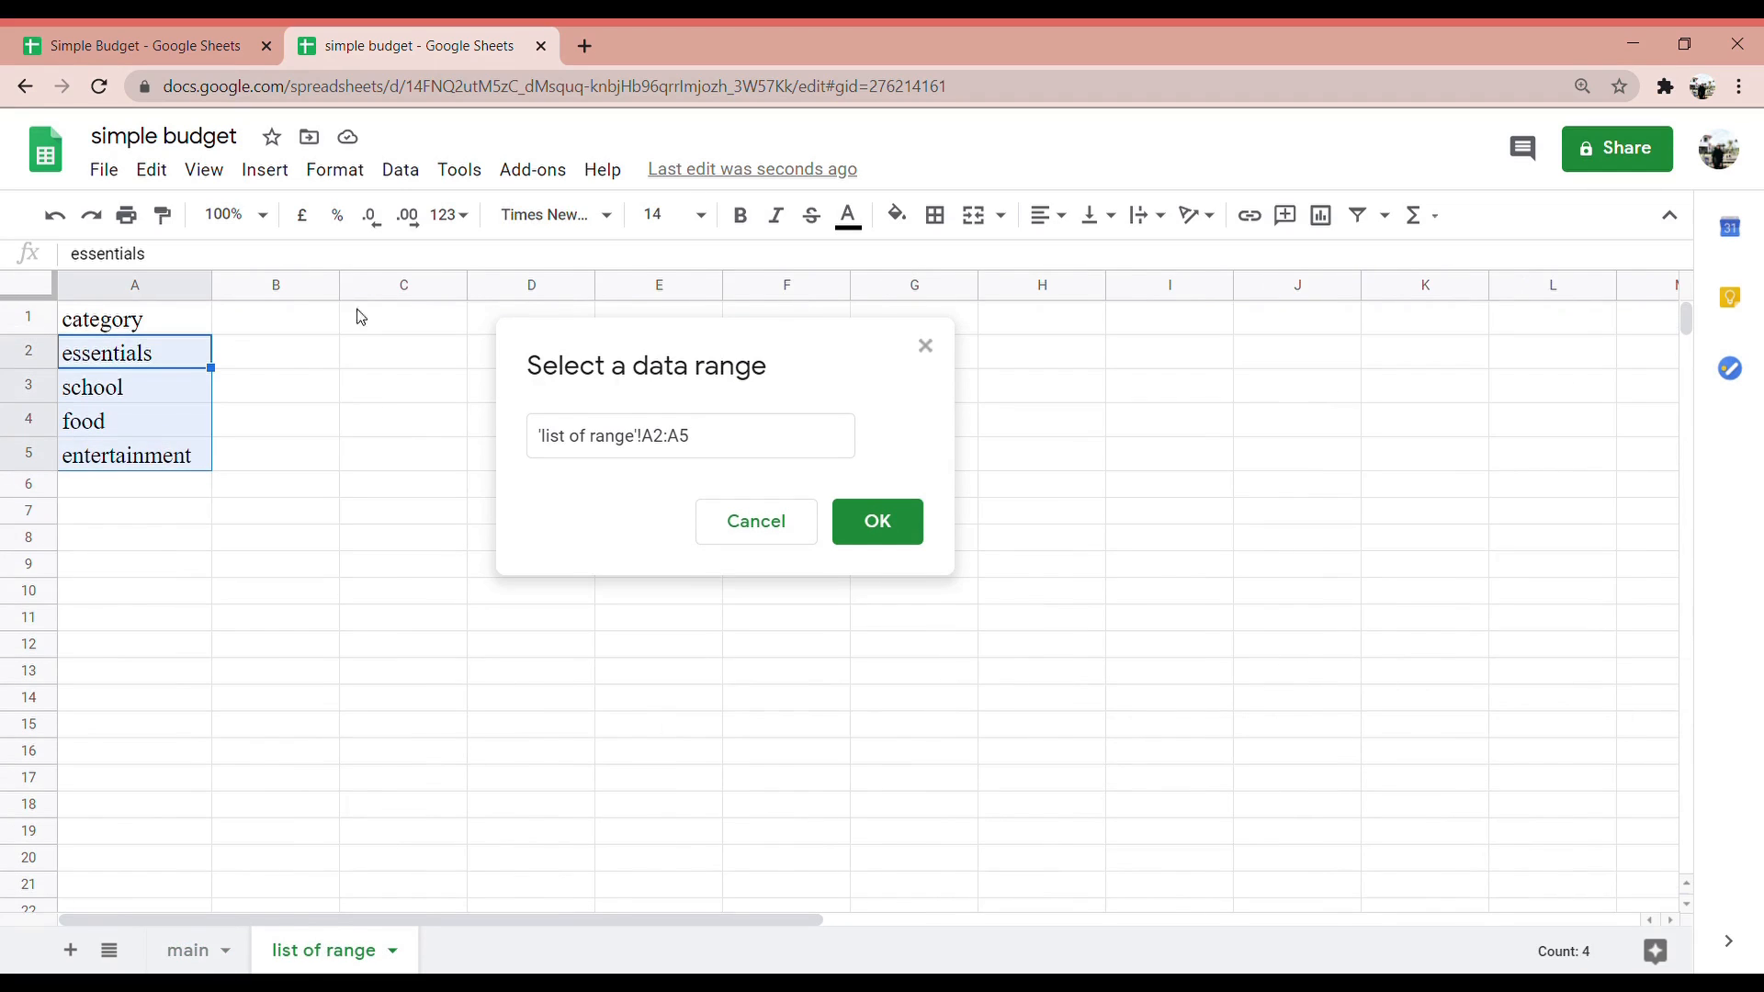
{"action": "left_click", "coordinate": [874, 519]}
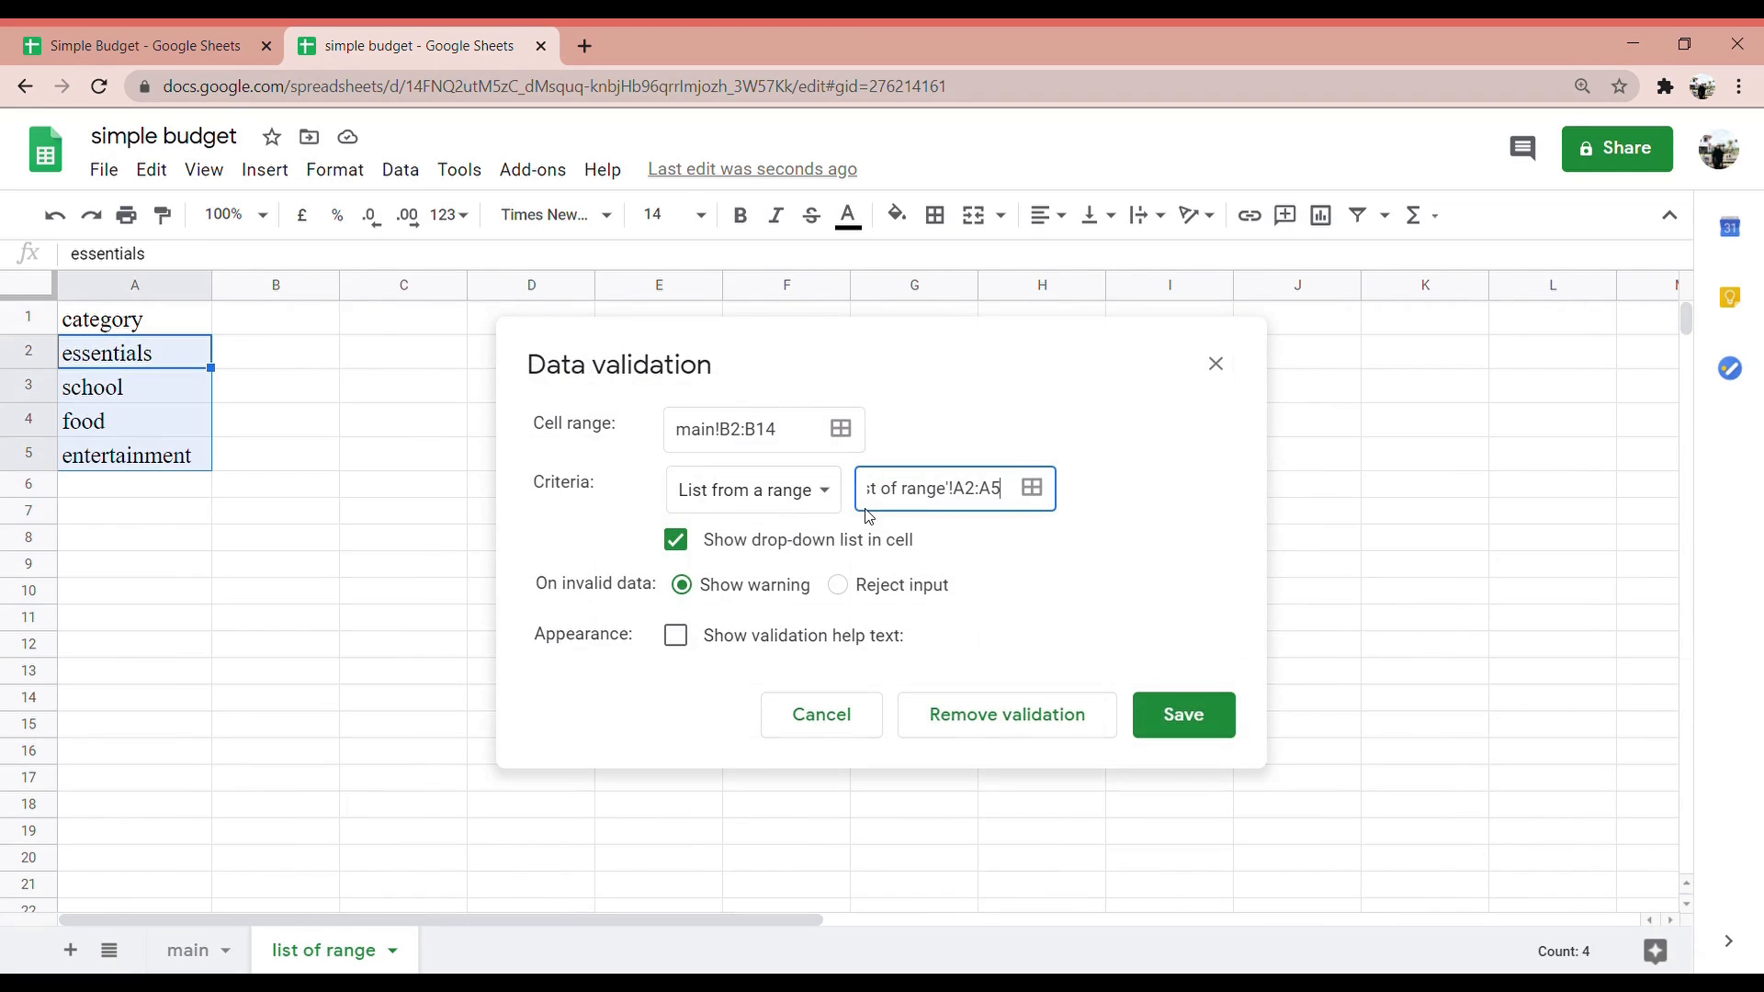
{"action": "left_click", "coordinate": [1197, 703]}
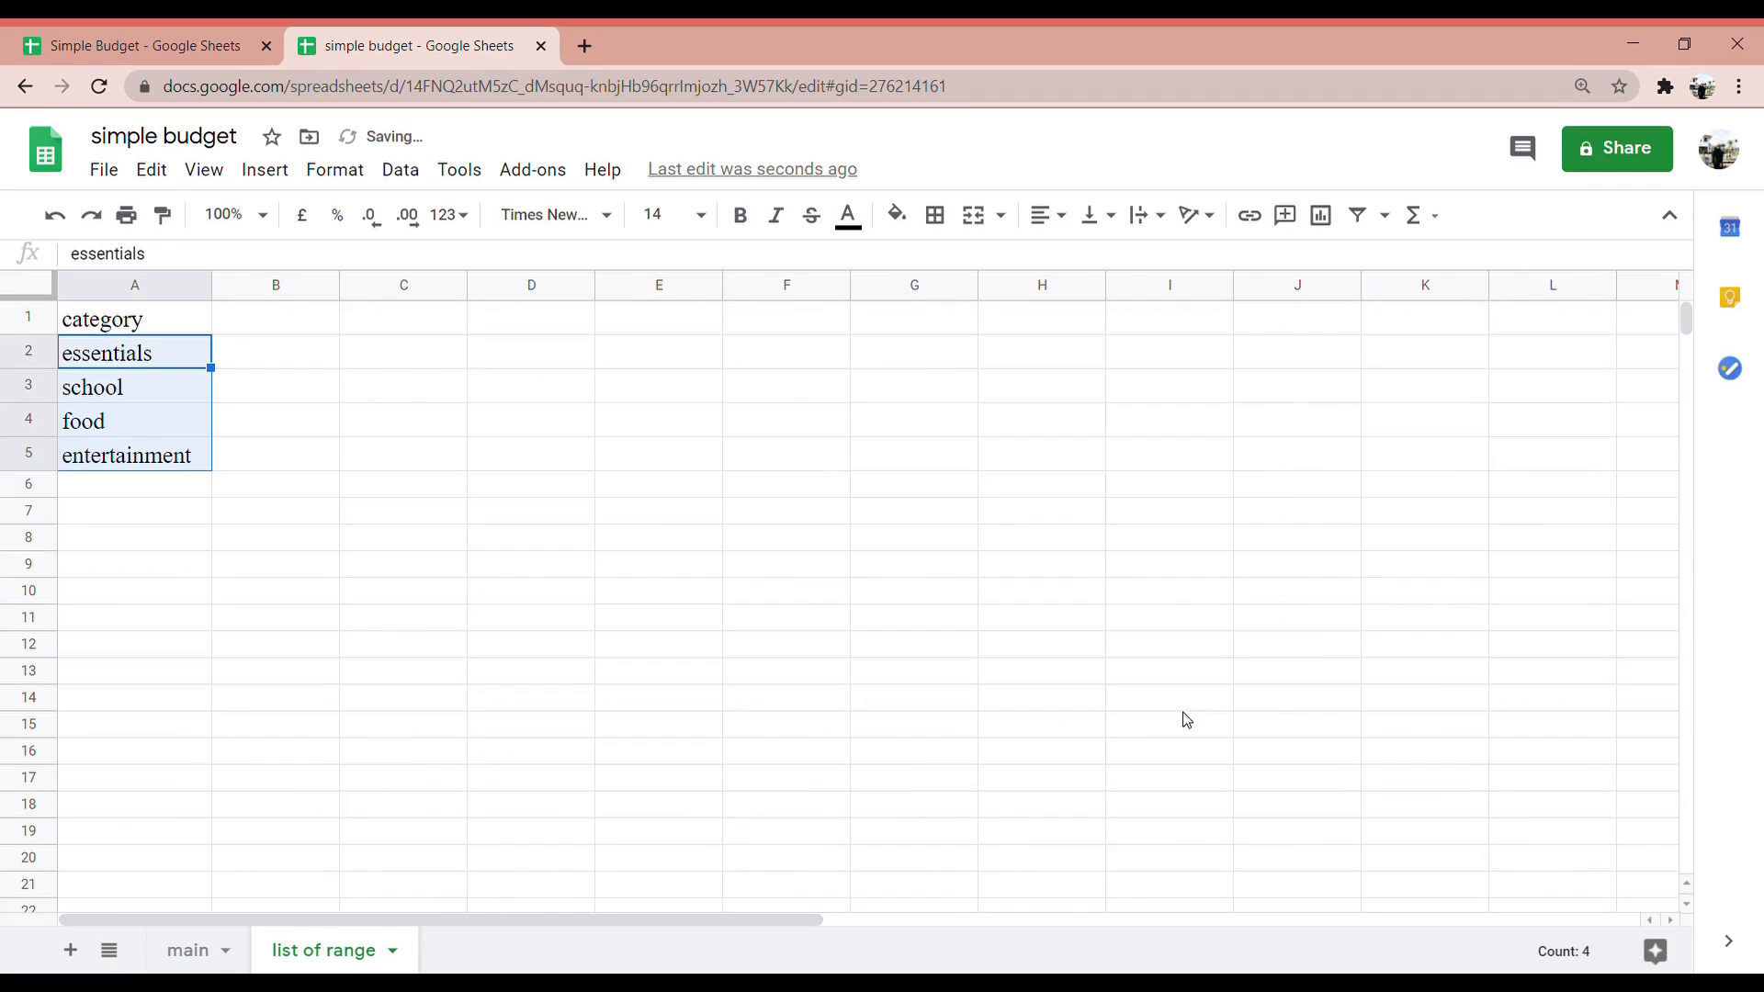
Try the category drop-down in cell B2 of the main sheet by choosing essentials and switching to school
{"action": "left_click", "coordinate": [186, 951]}
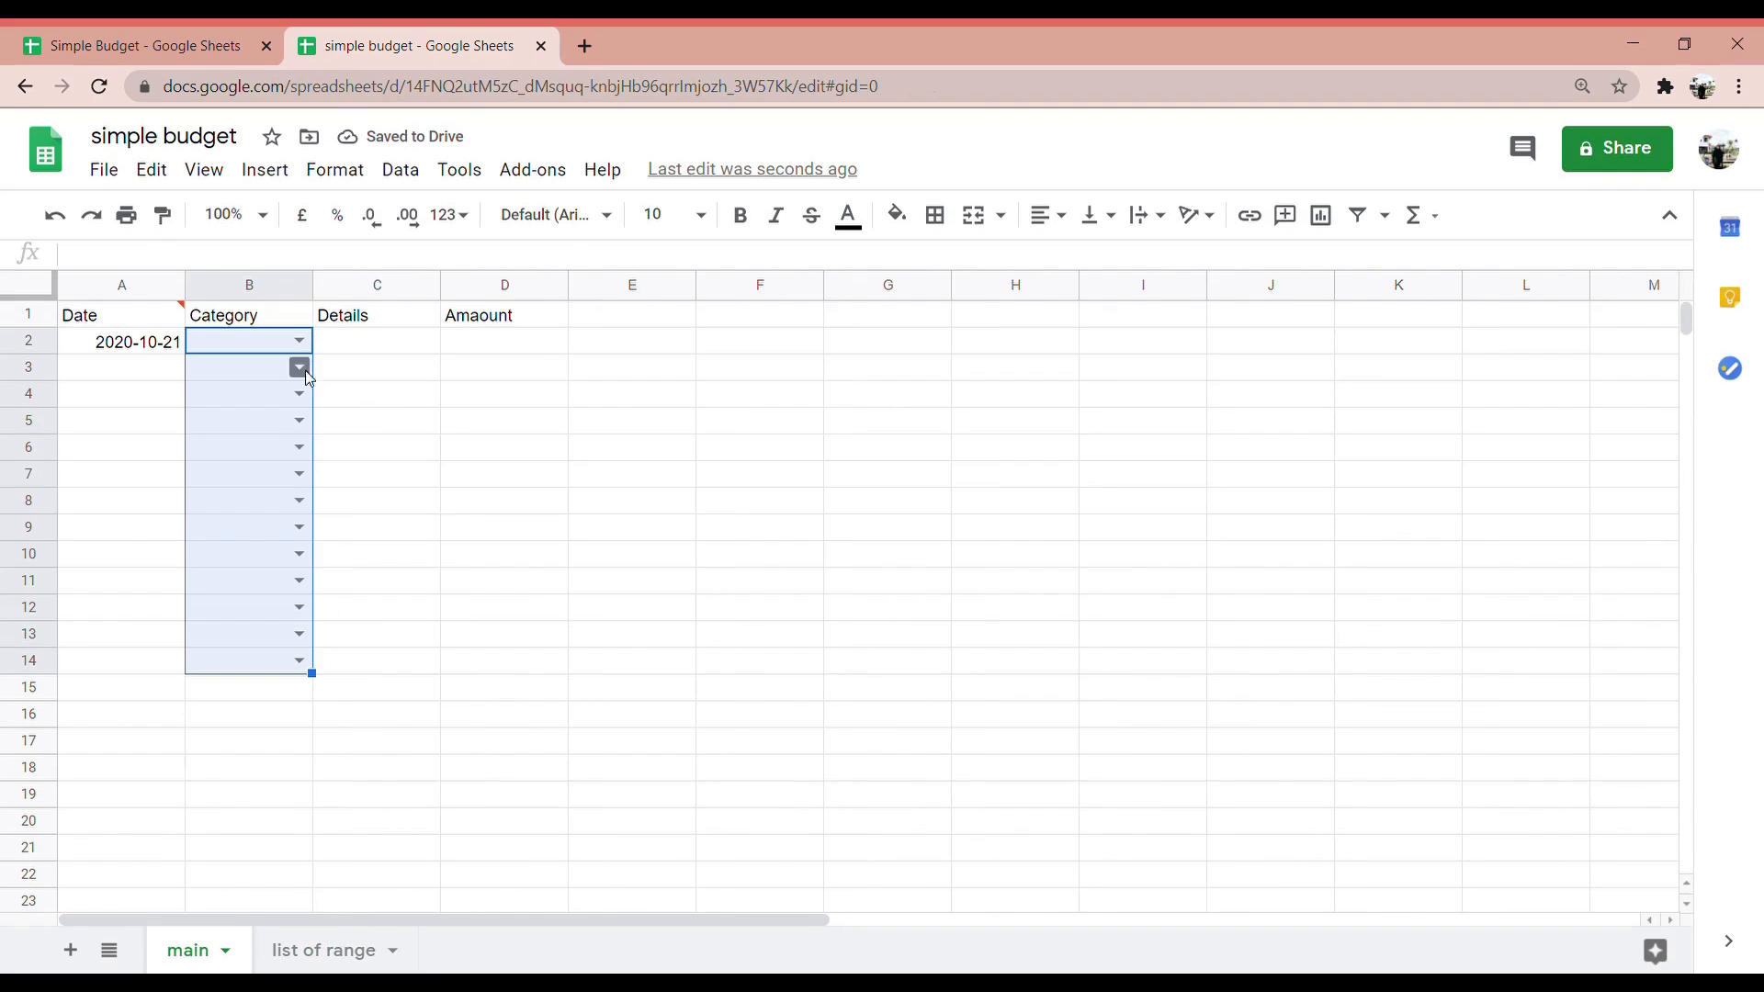
{"action": "left_click", "coordinate": [428, 375]}
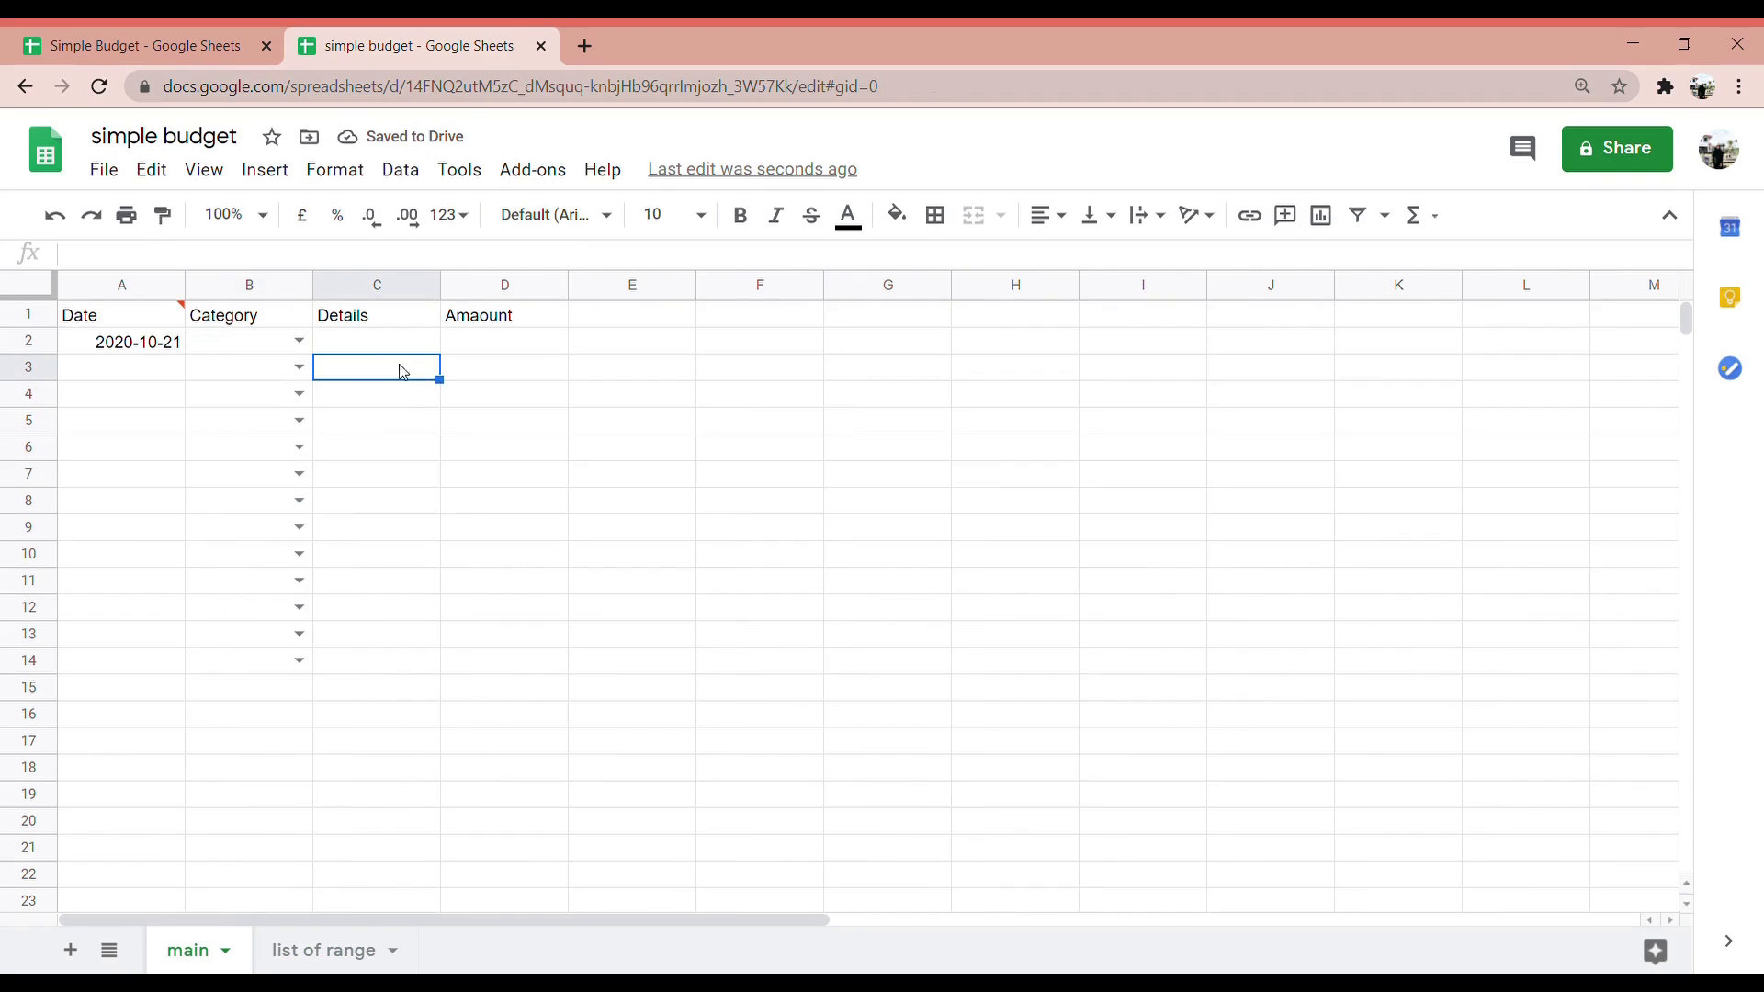
{"action": "left_click", "coordinate": [299, 341]}
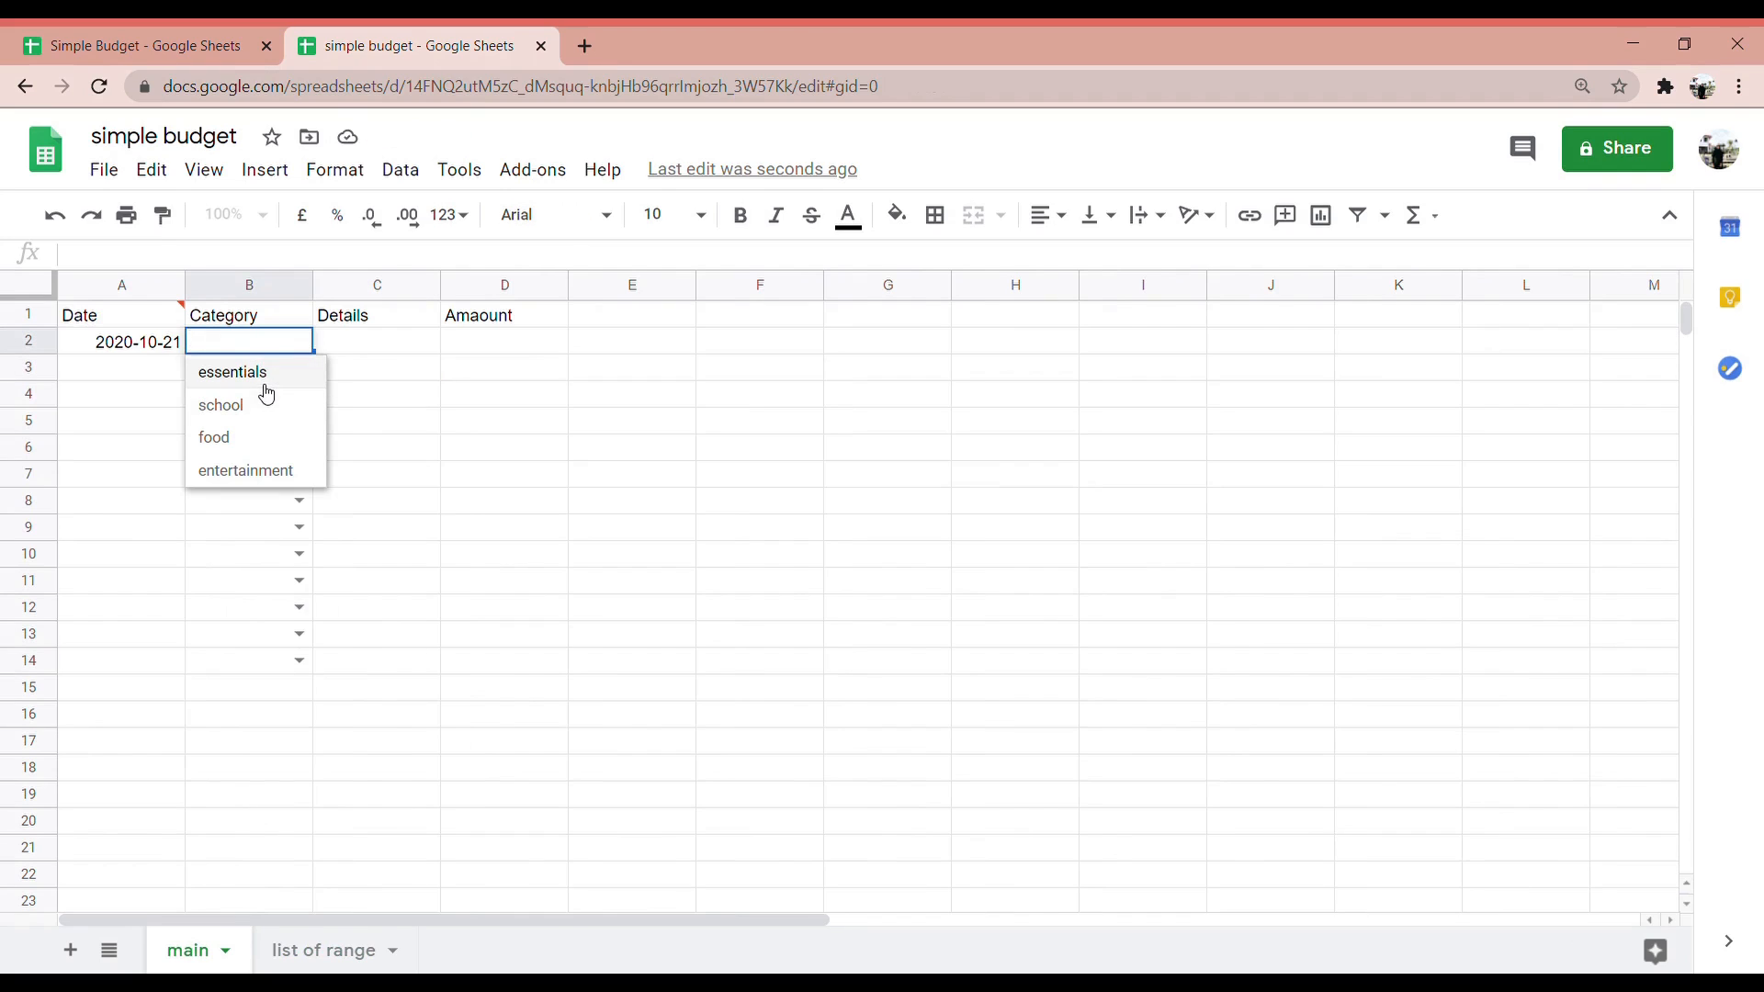
{"action": "left_click", "coordinate": [261, 375]}
{"action": "left_click", "coordinate": [303, 345]}
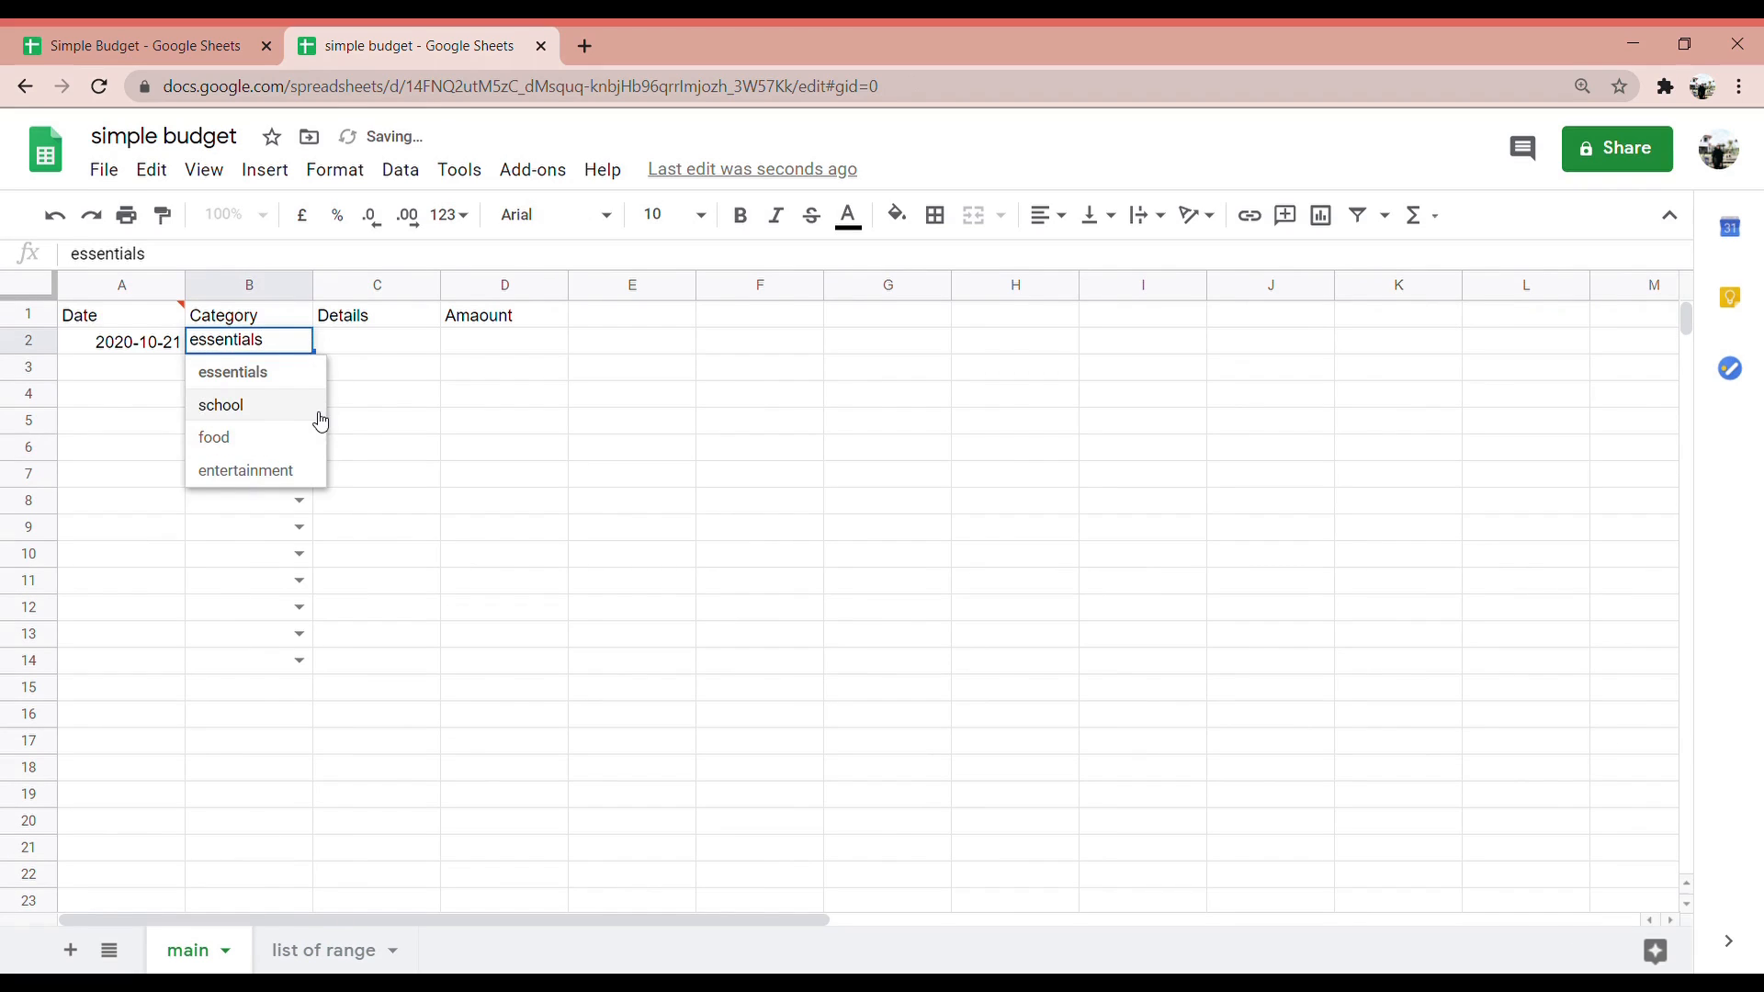
{"action": "left_click", "coordinate": [312, 407]}
{"action": "left_click", "coordinate": [395, 371]}
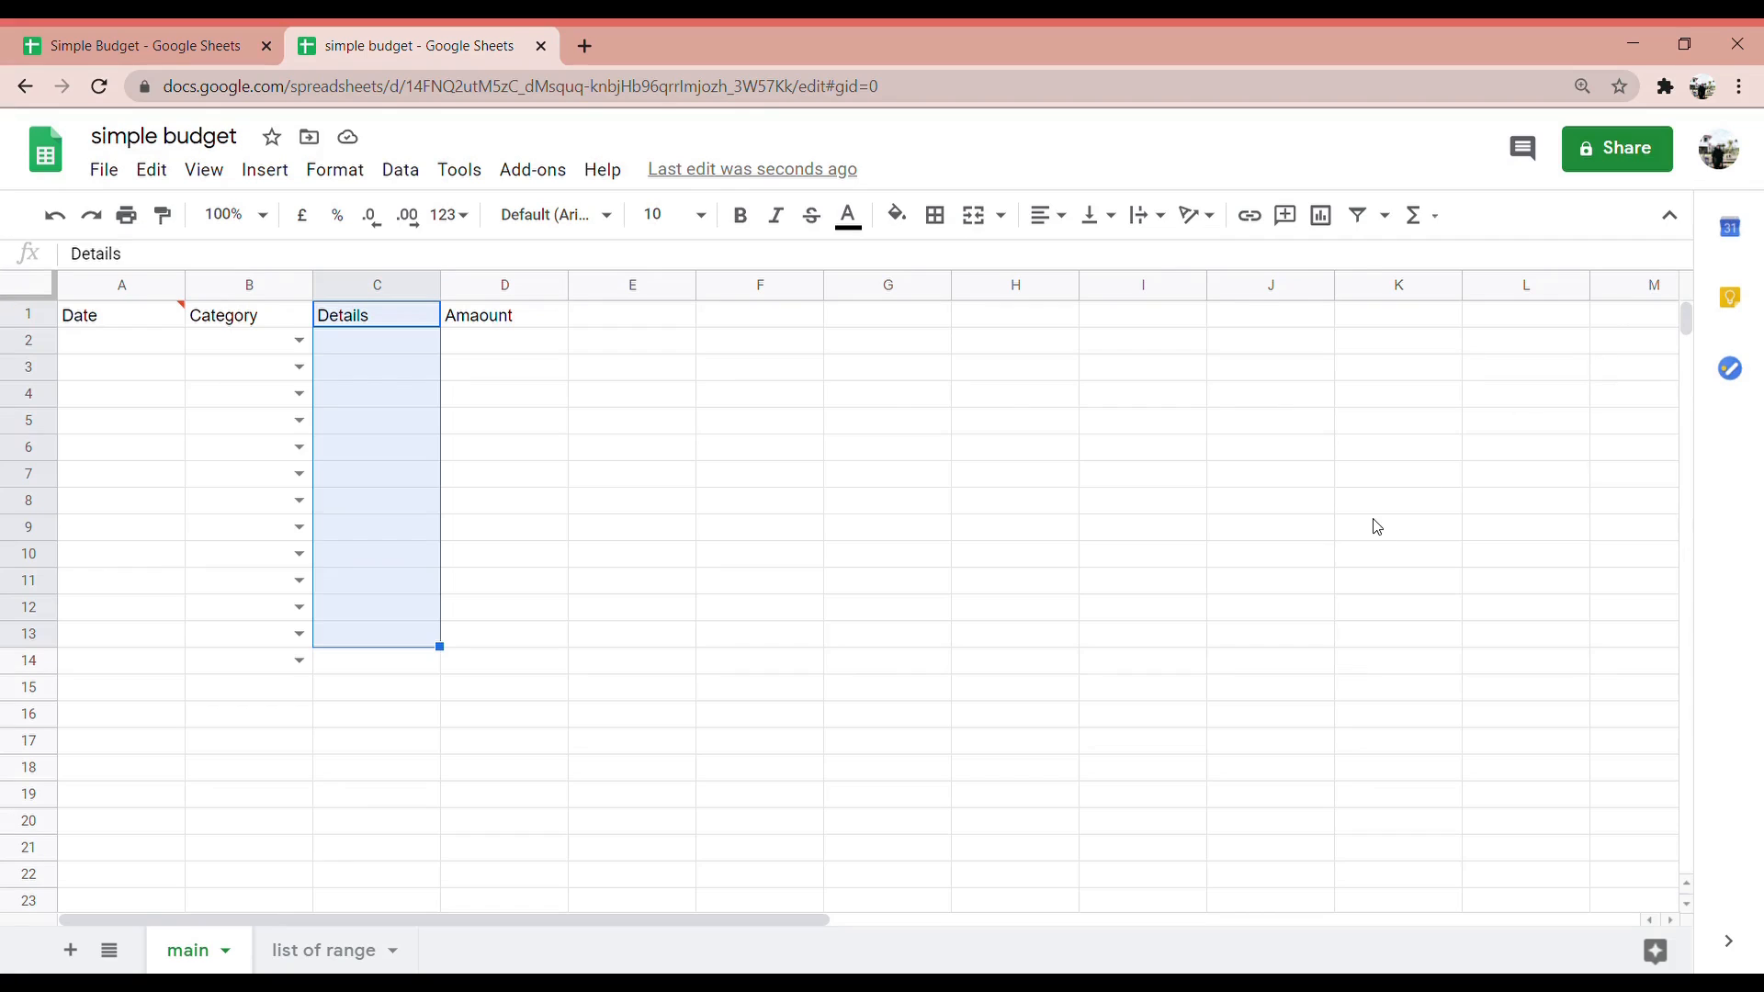
{"action": "left_click", "coordinate": [1377, 527]}
{"action": "left_click_drag", "start_coordinate": [398, 321], "coordinate": [390, 661]}
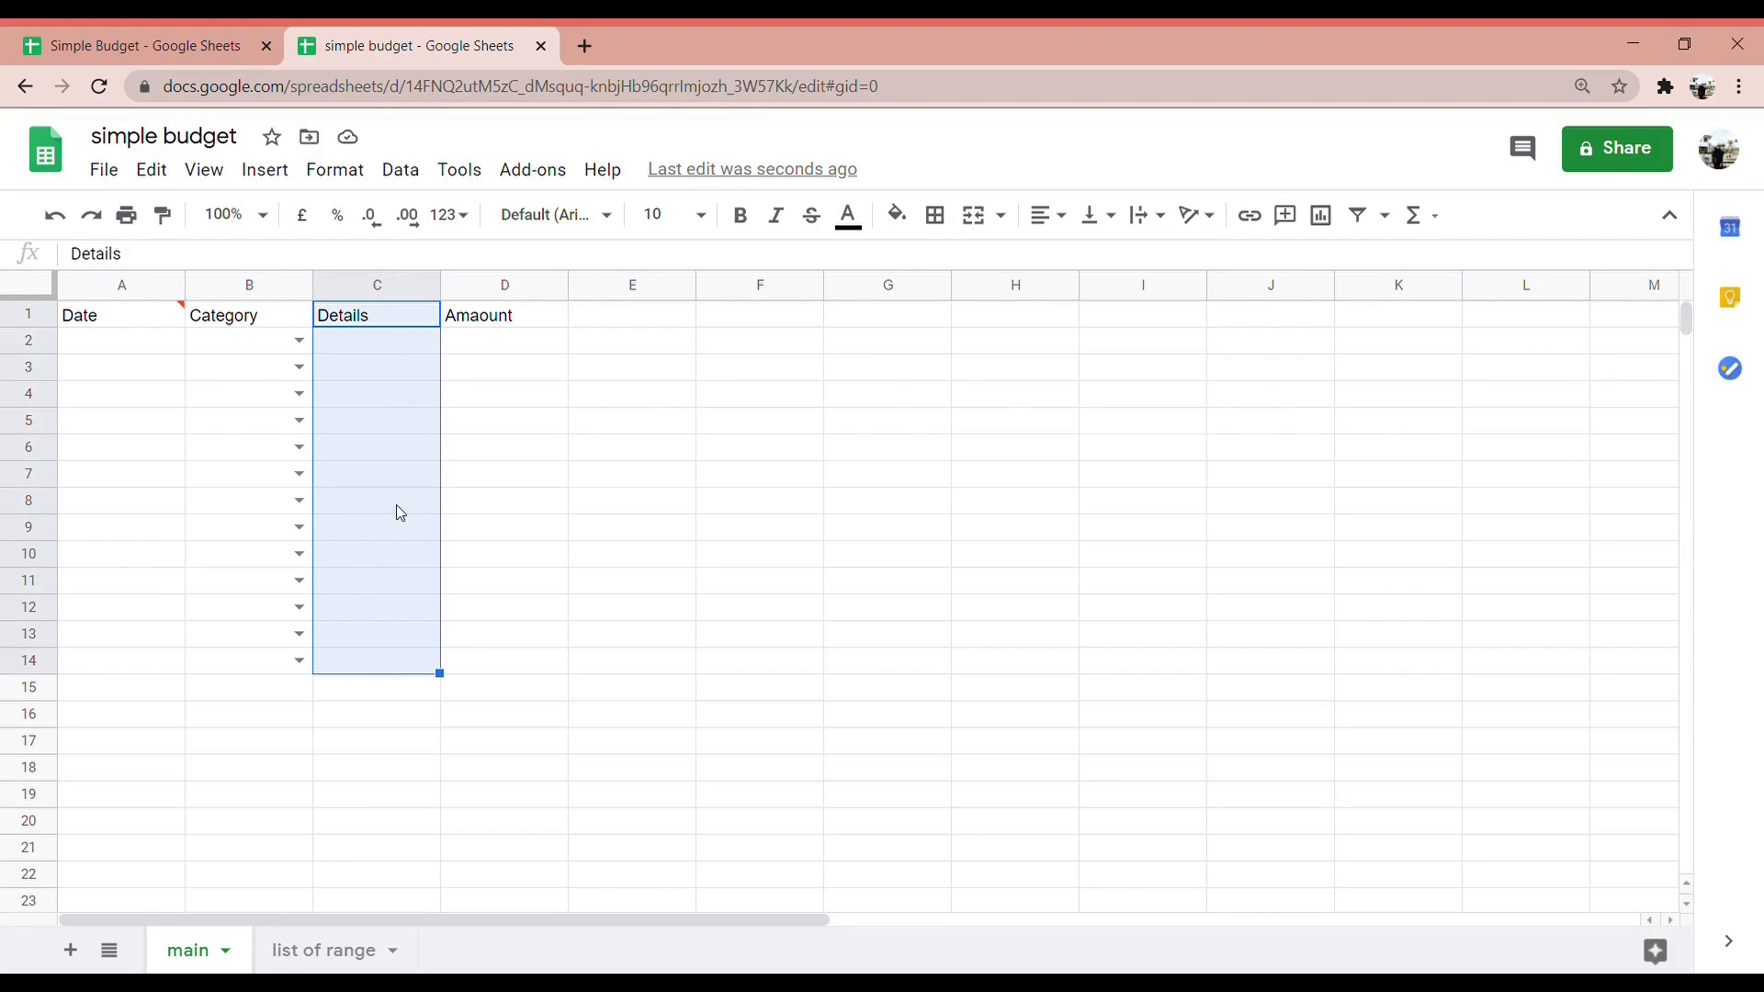
{"action": "left_click", "coordinate": [467, 367]}
{"action": "double_click", "coordinate": [420, 343]}
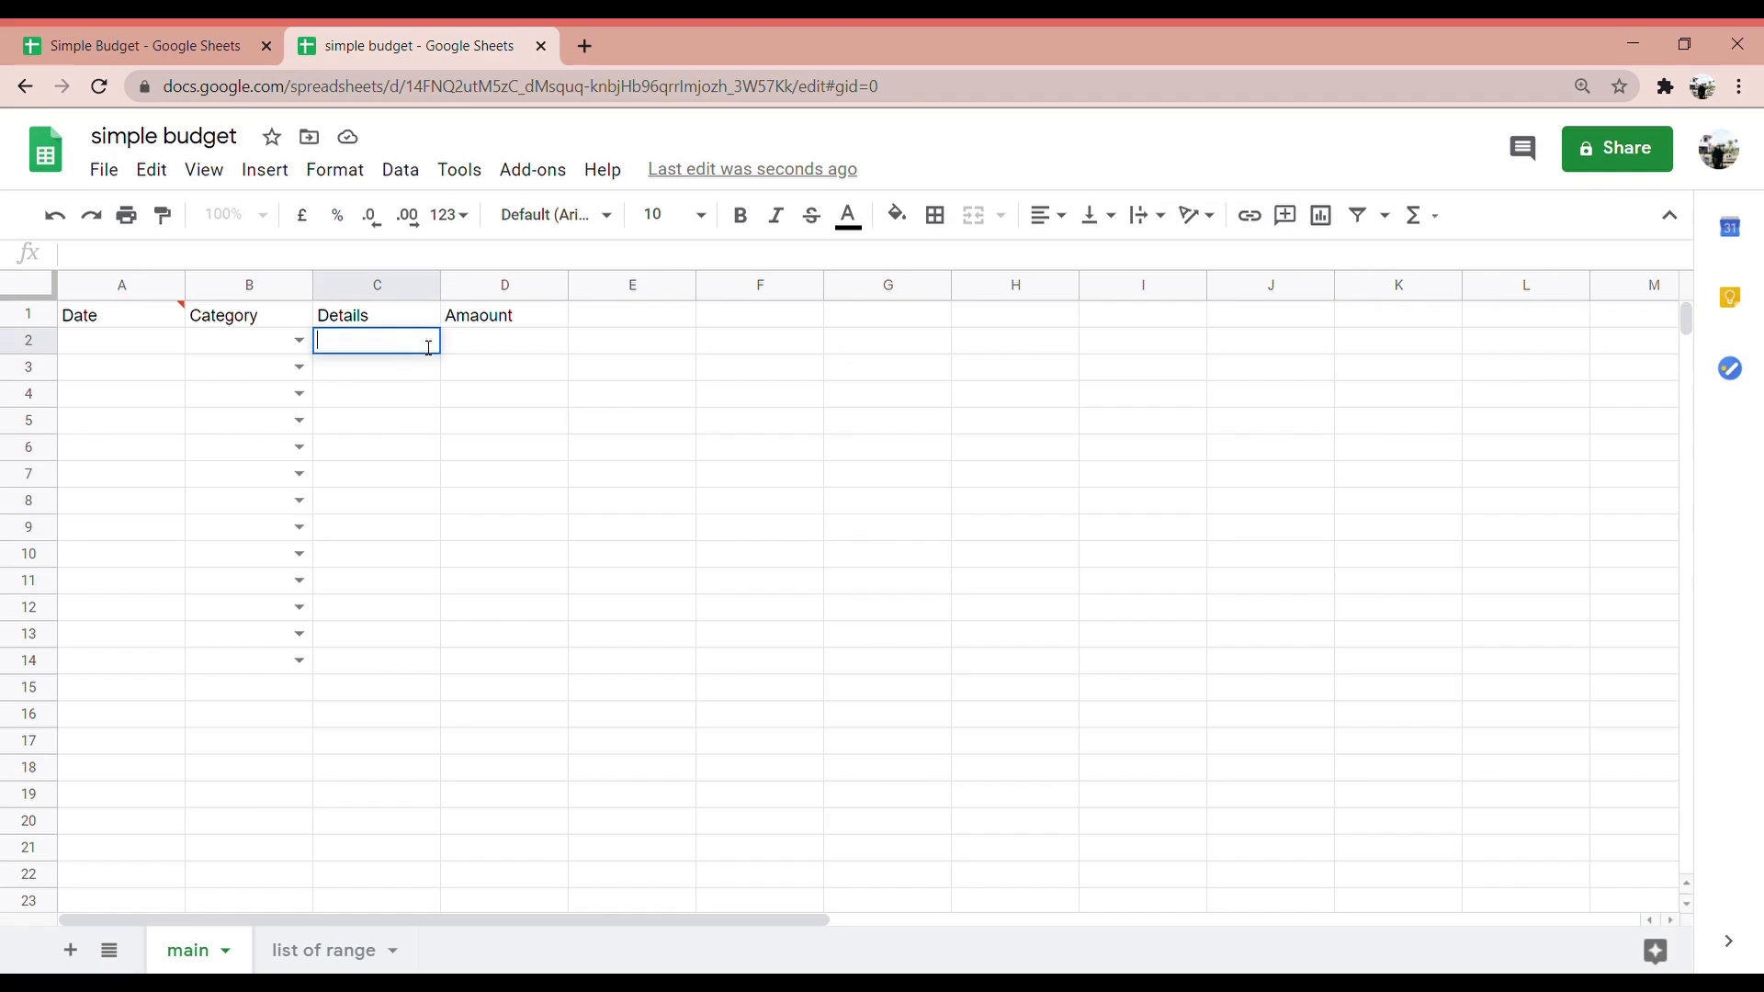
{"action": "left_click", "coordinate": [402, 404]}
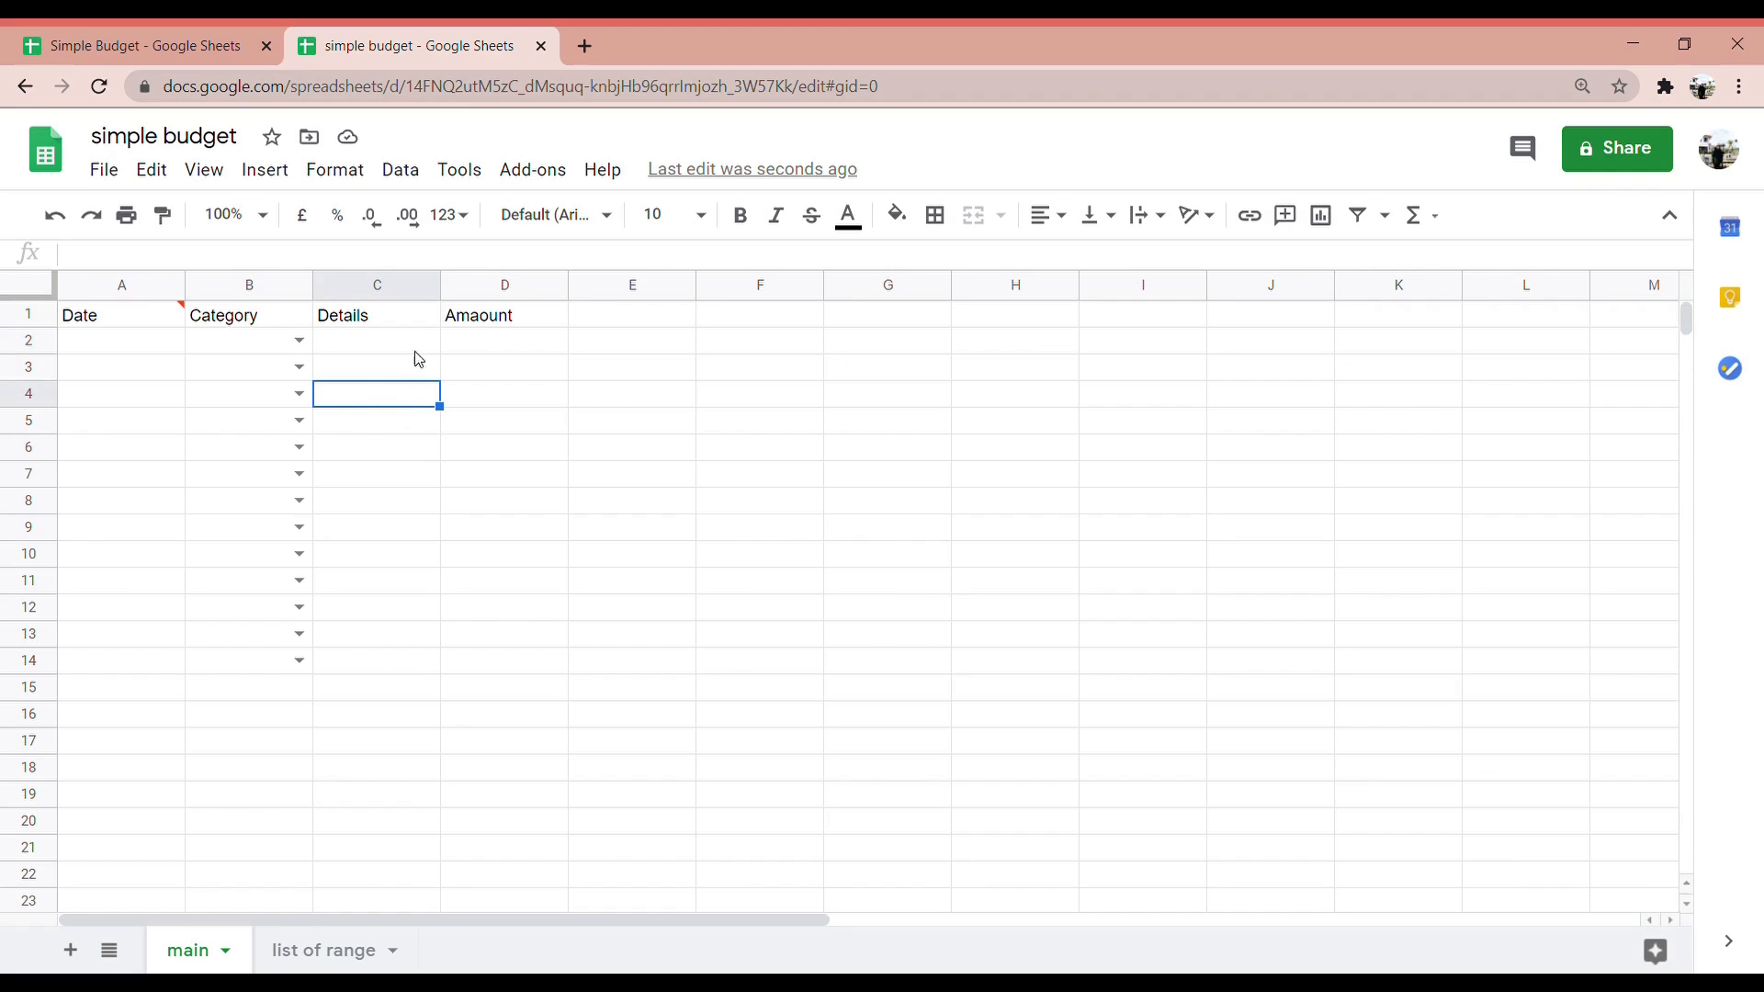
{"action": "key", "text": "Up"}
{"action": "key", "text": "Up"}
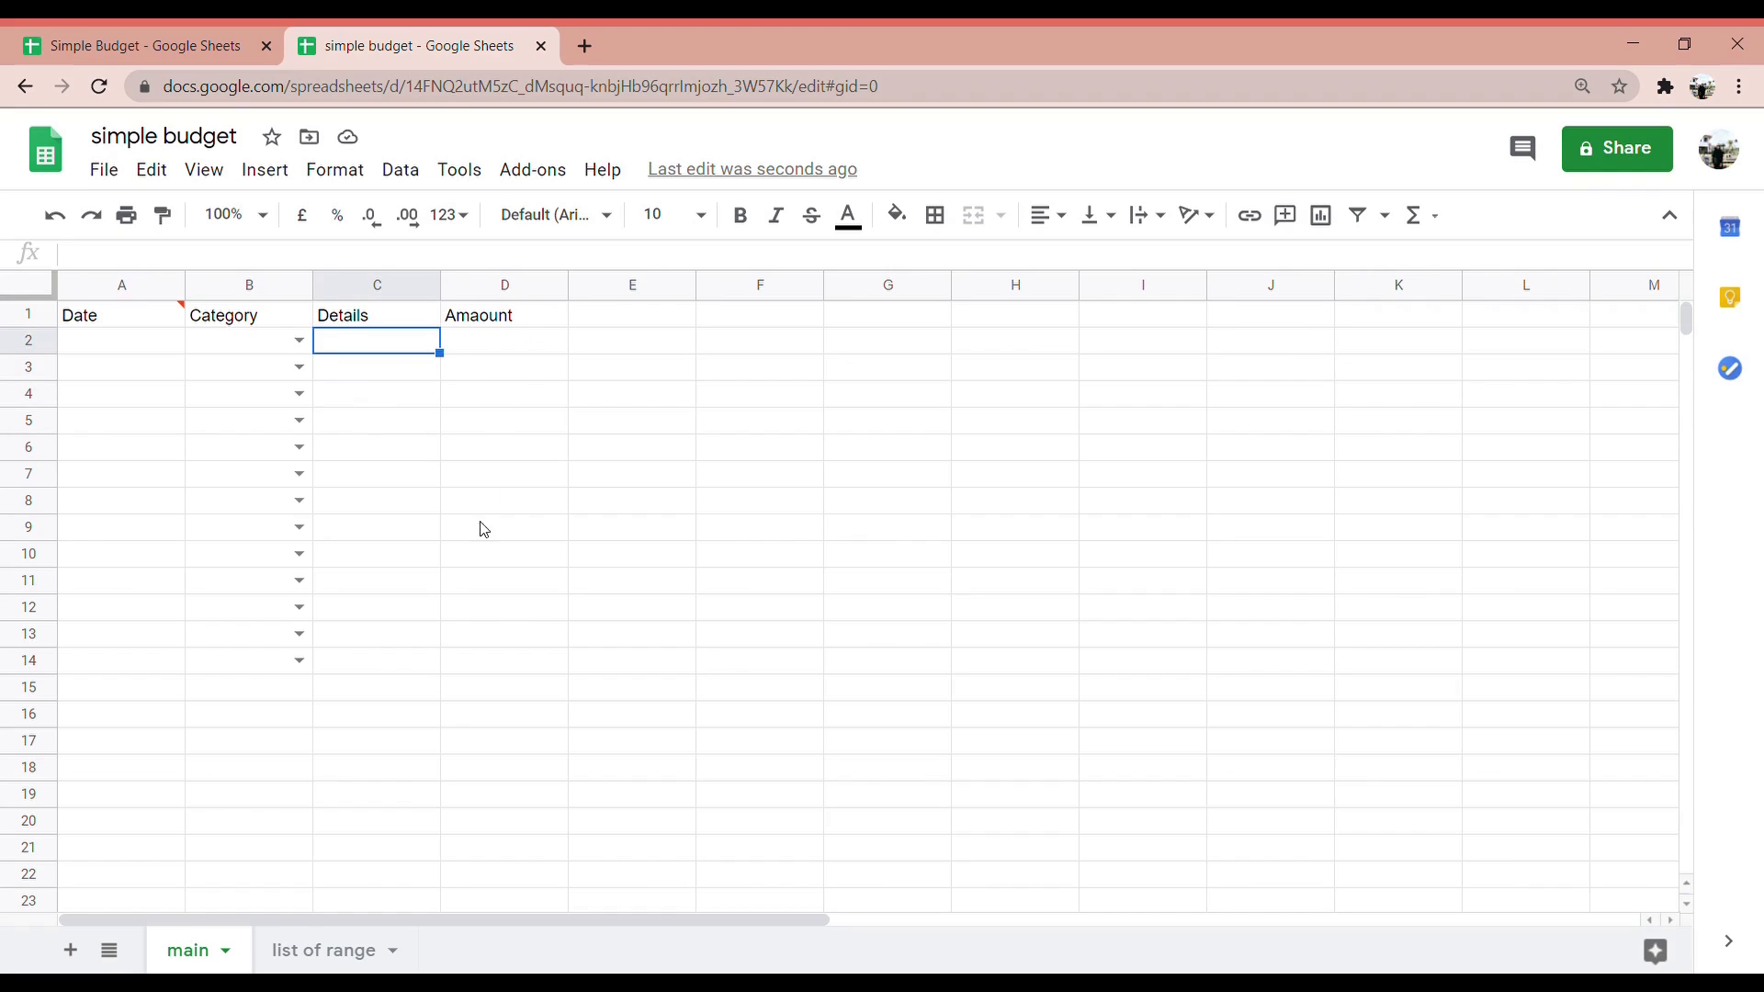
Format the Amount column cells D2:D14 with the Malaysian Ringgit currency number format
{"action": "left_click_drag", "start_coordinate": [538, 345], "coordinate": [513, 672]}
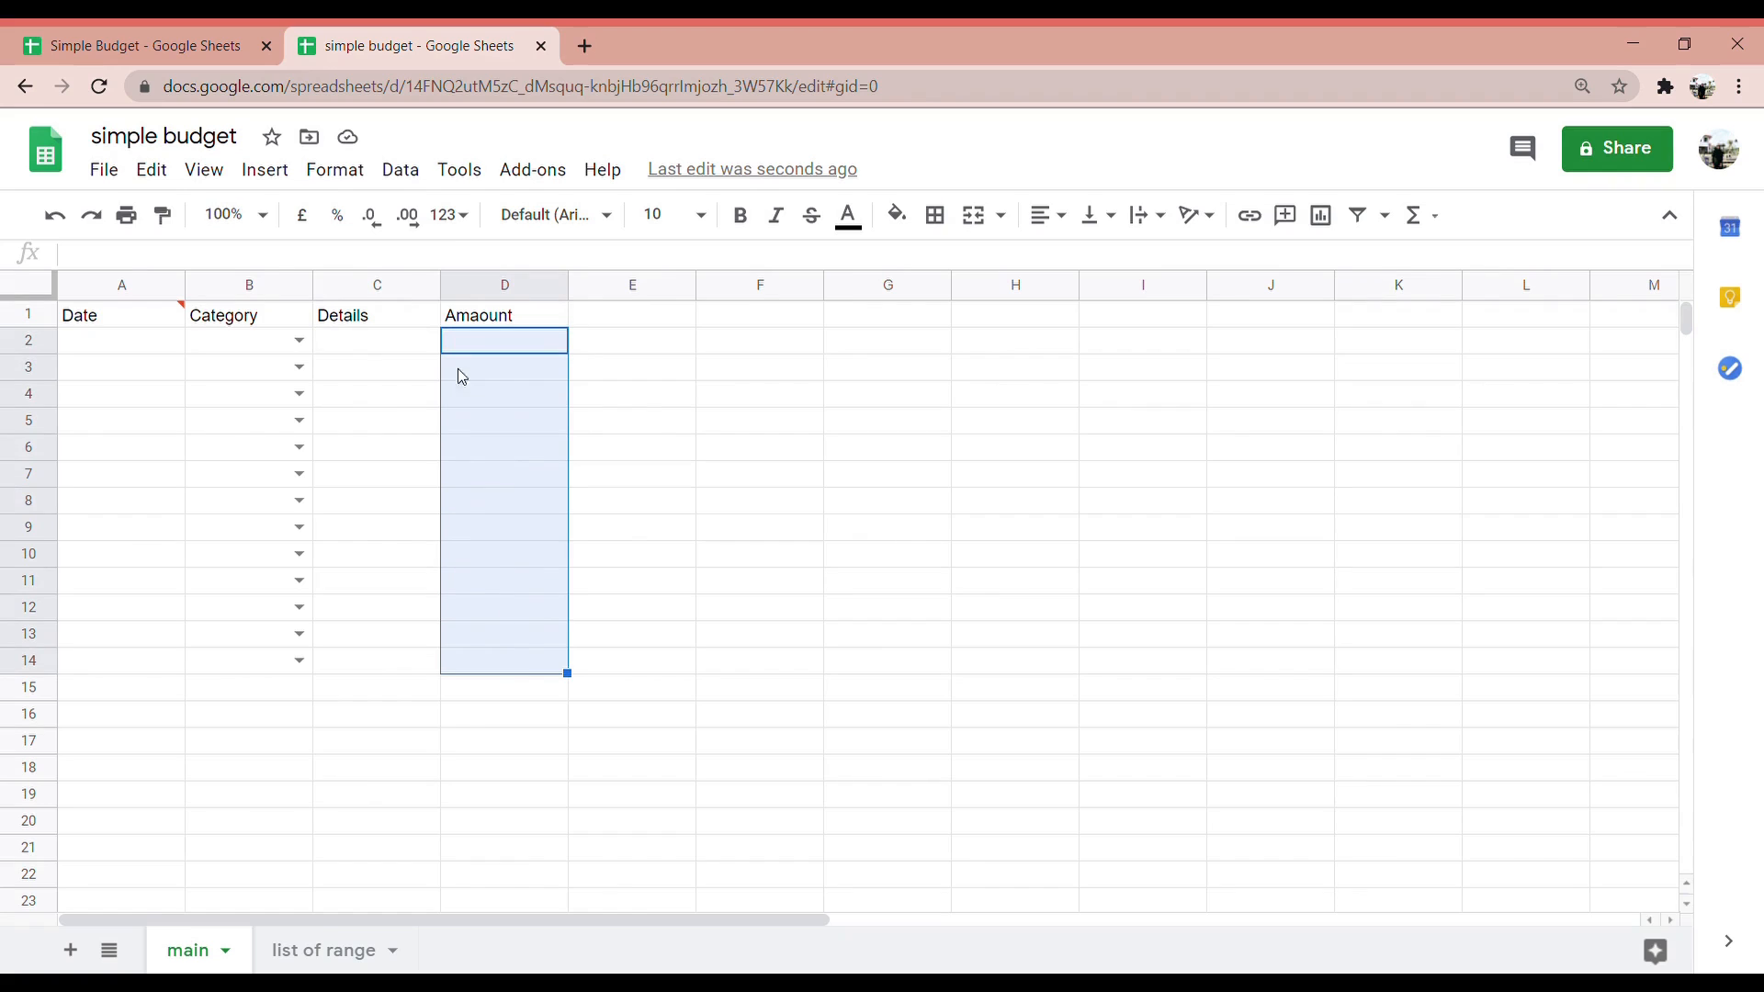
{"action": "left_click", "coordinate": [360, 178]}
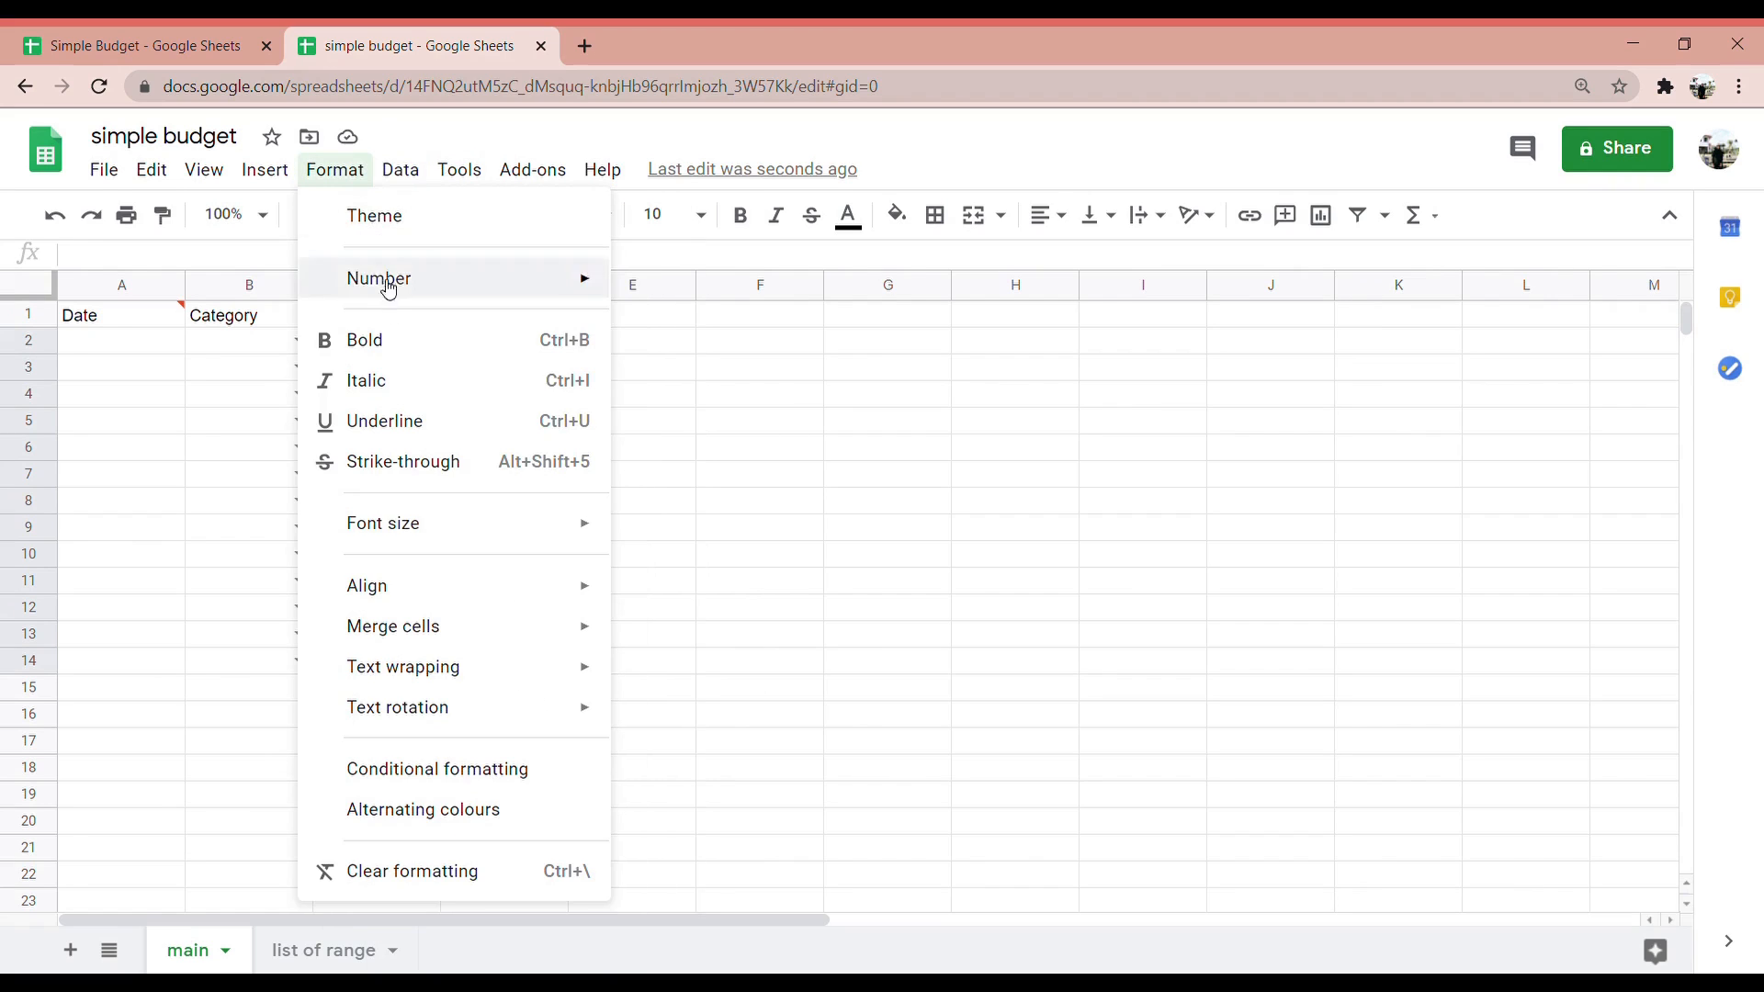
{"action": "mouse_move", "coordinate": [392, 289]}
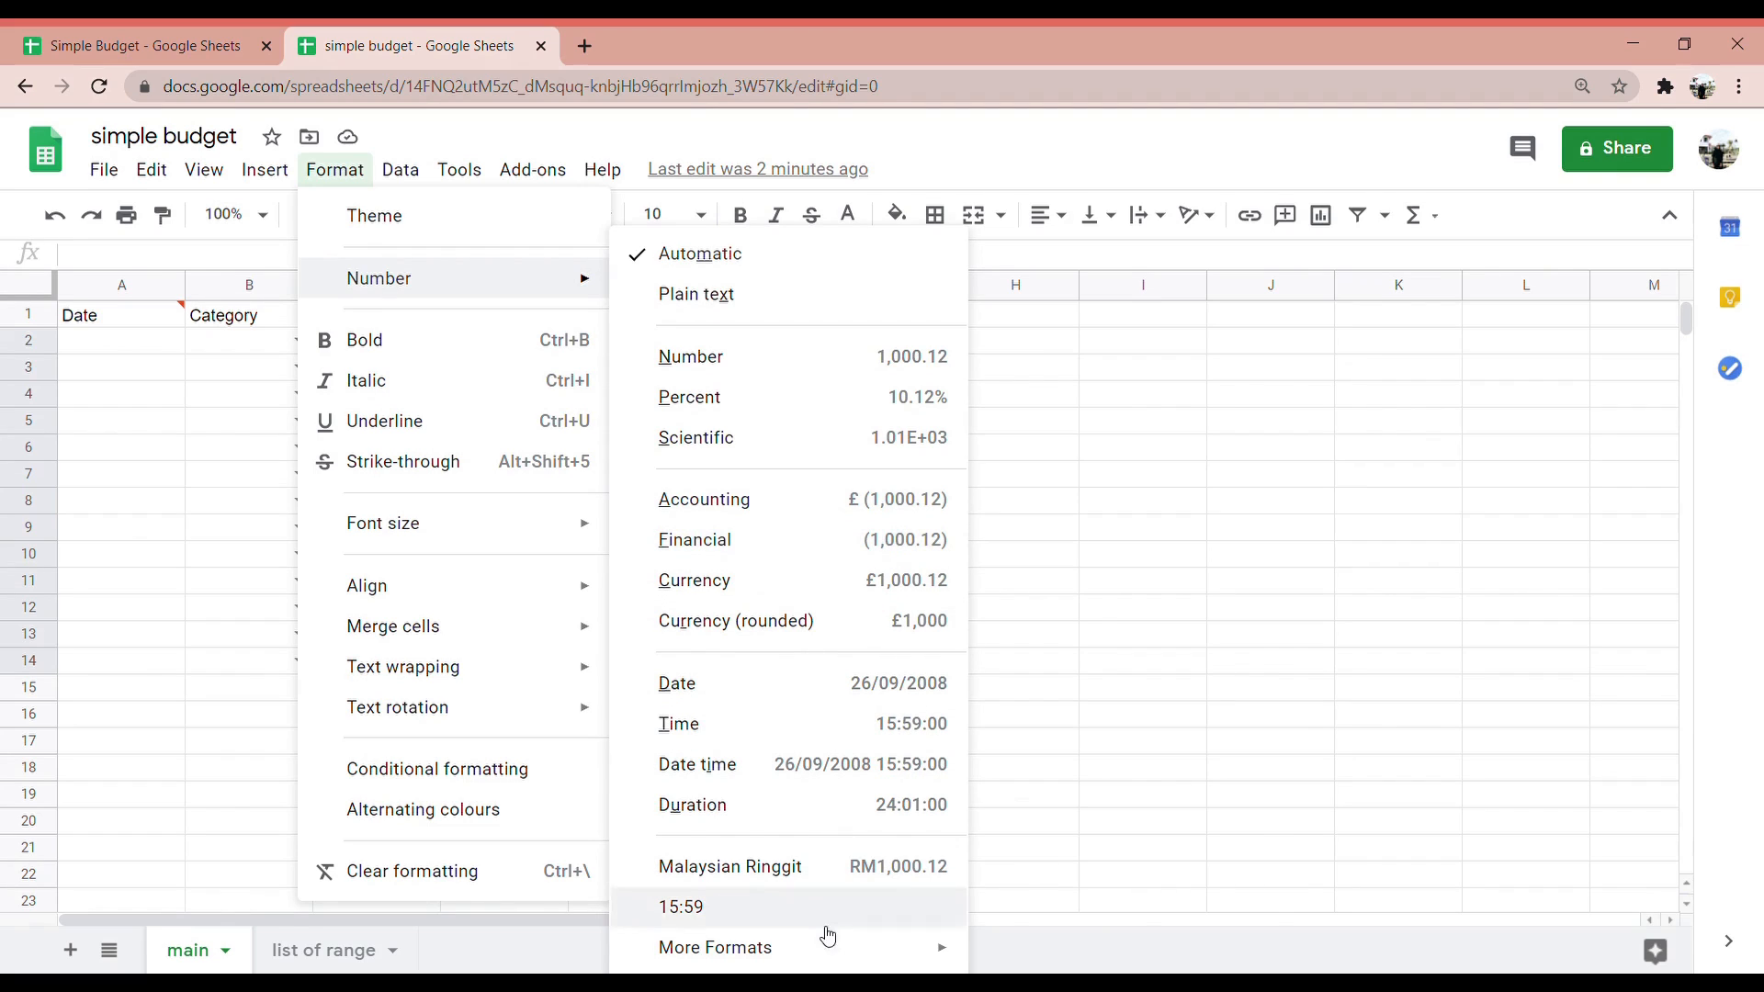
{"action": "mouse_move", "coordinate": [871, 953]}
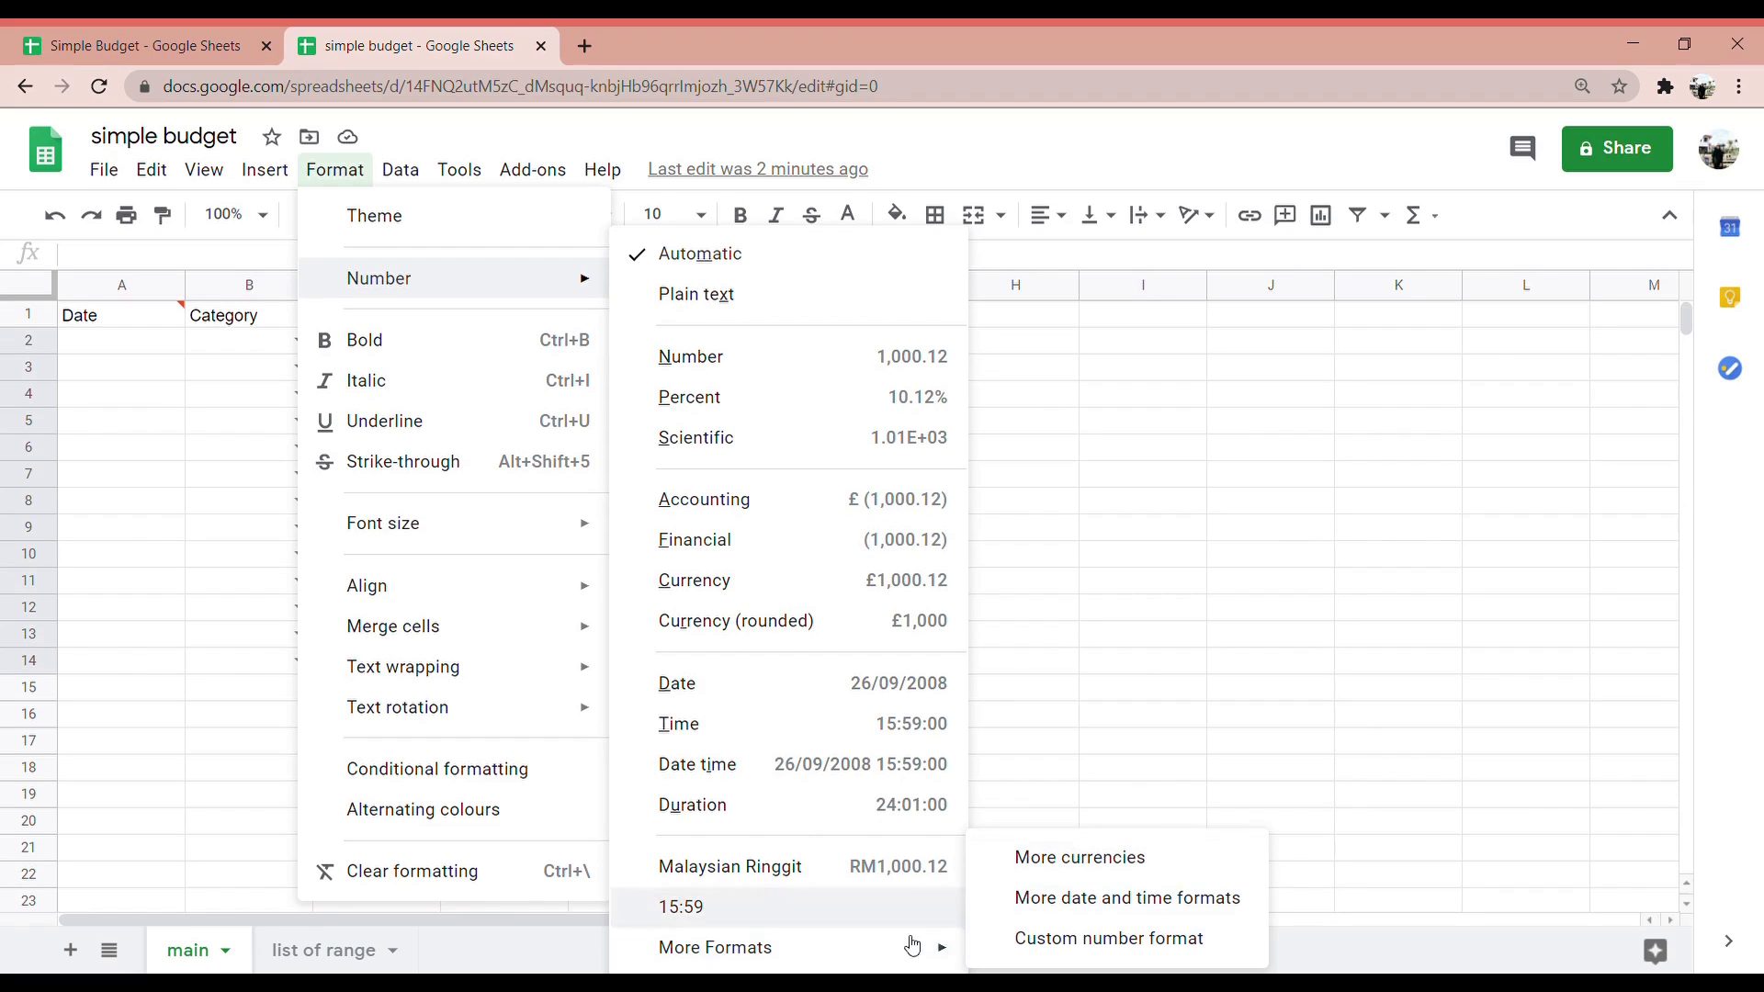
{"action": "left_click", "coordinate": [916, 874]}
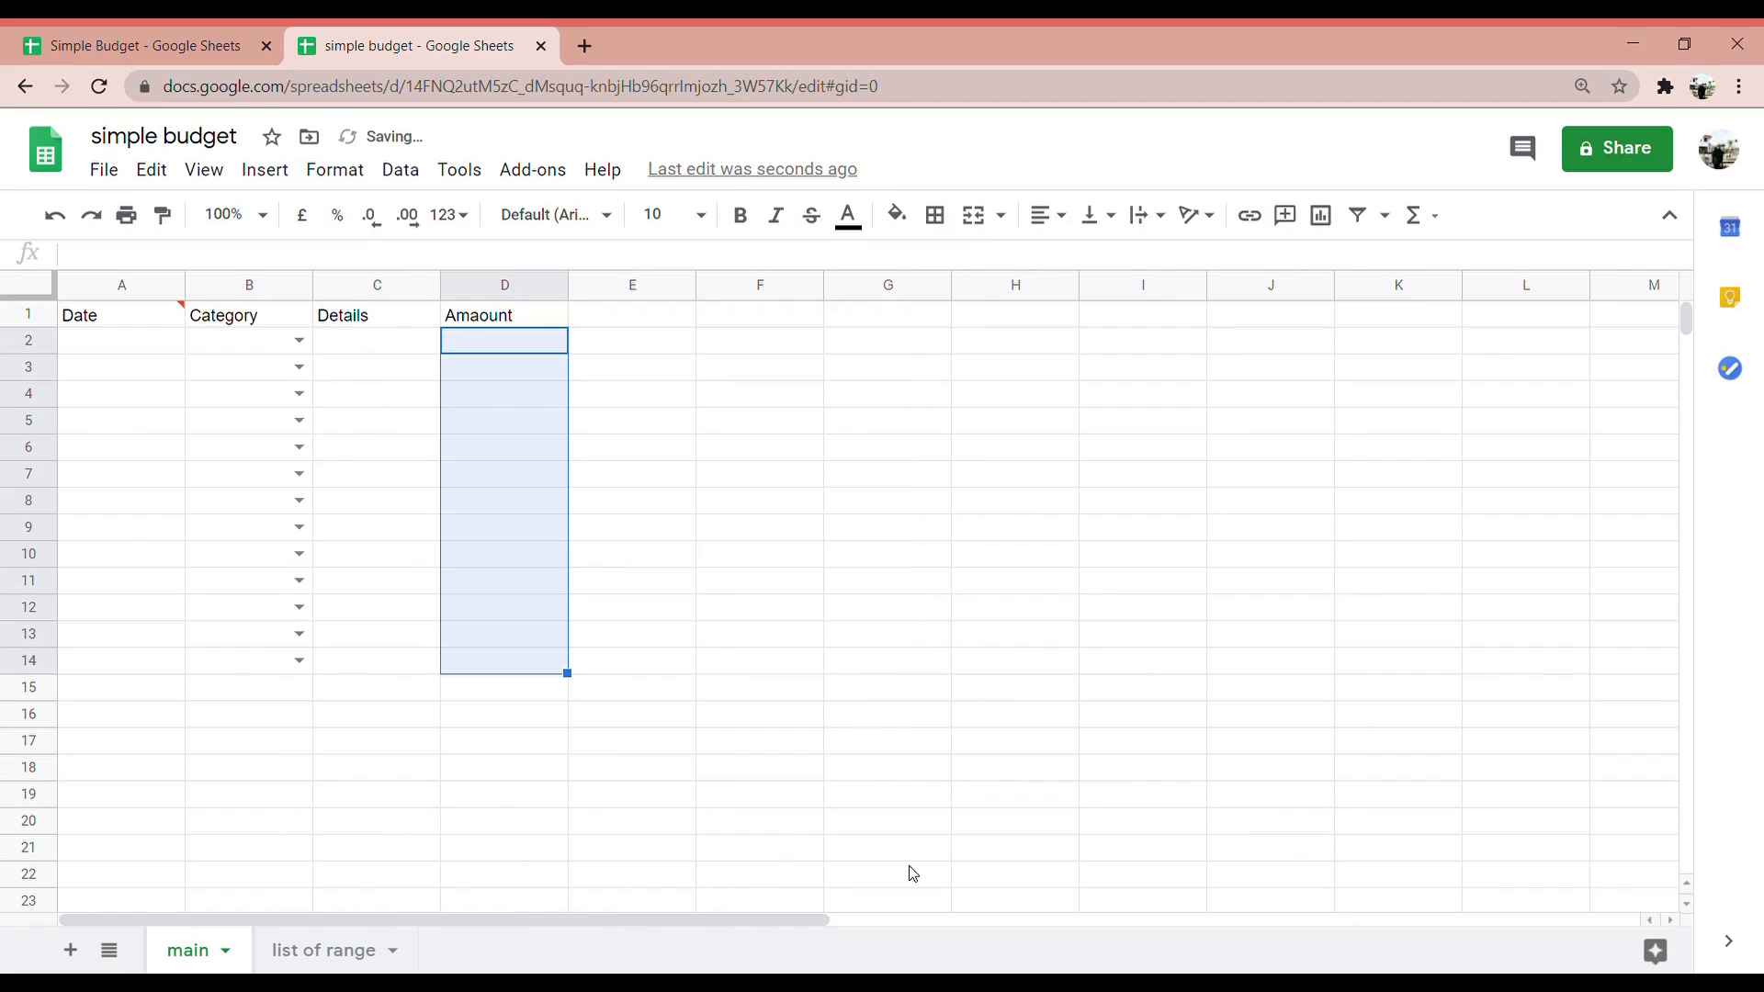
Test the currency format by entering a sample amount in cell D2, and clear the cell
{"action": "left_click", "coordinate": [626, 508]}
{"action": "double_click", "coordinate": [516, 346]}
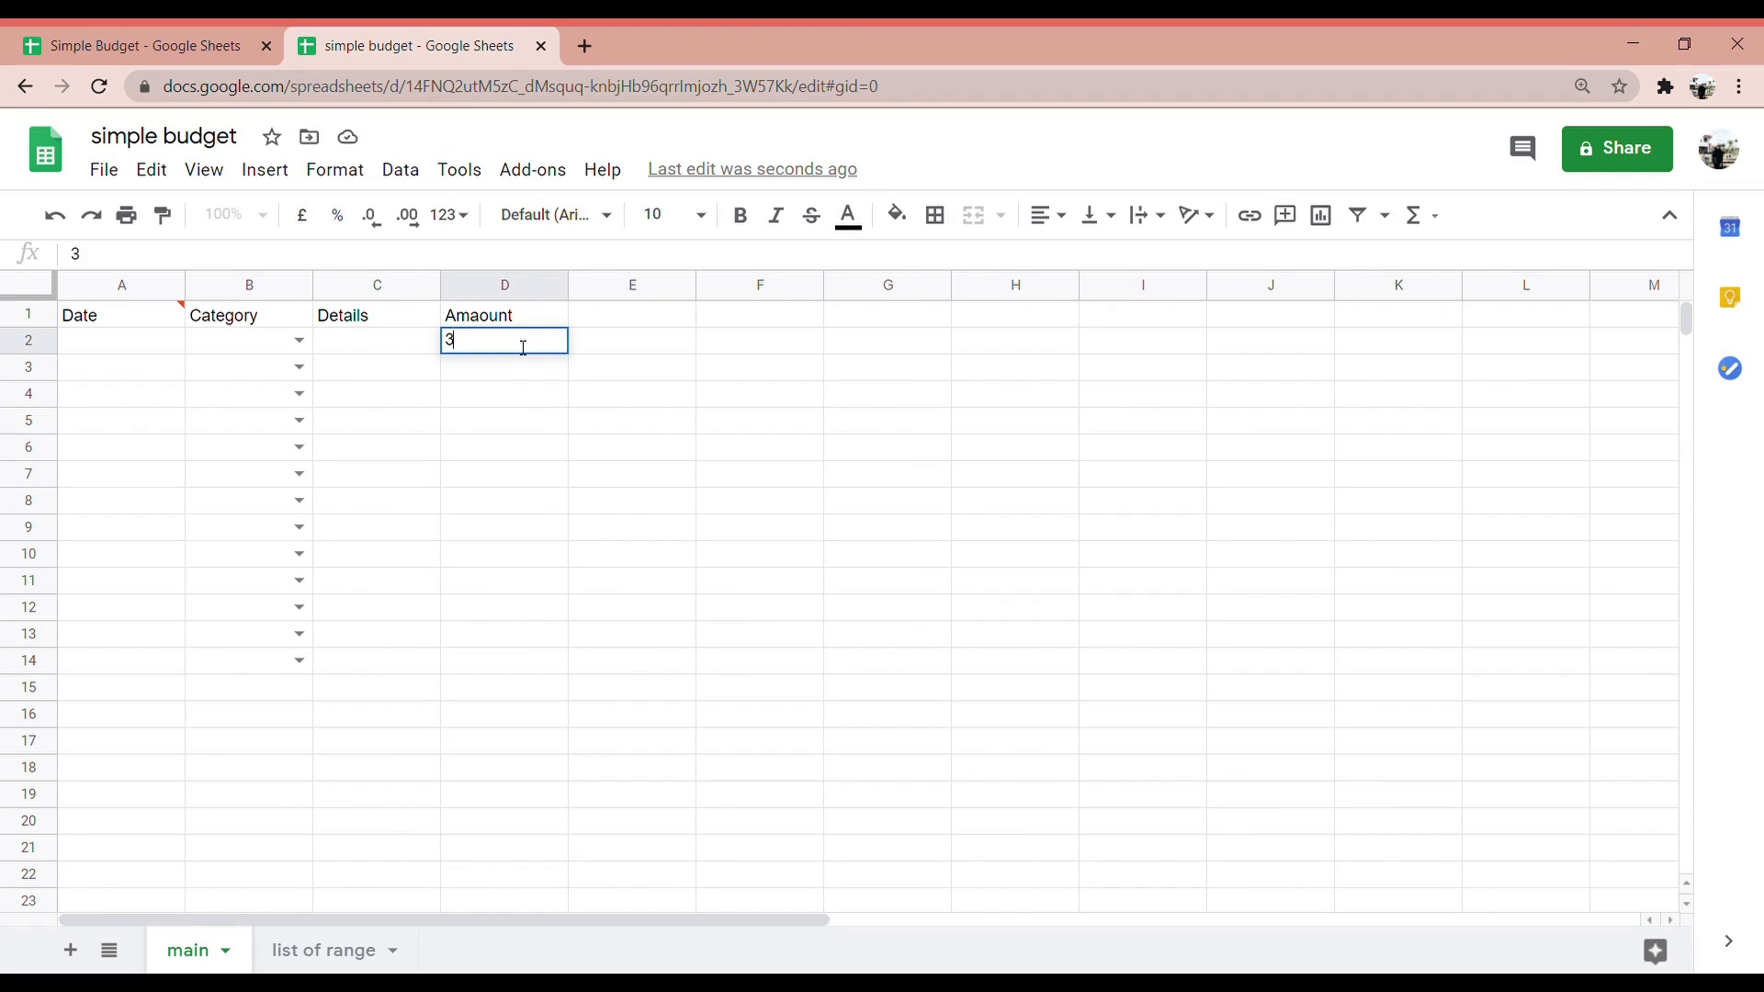
{"action": "key", "text": "Return"}
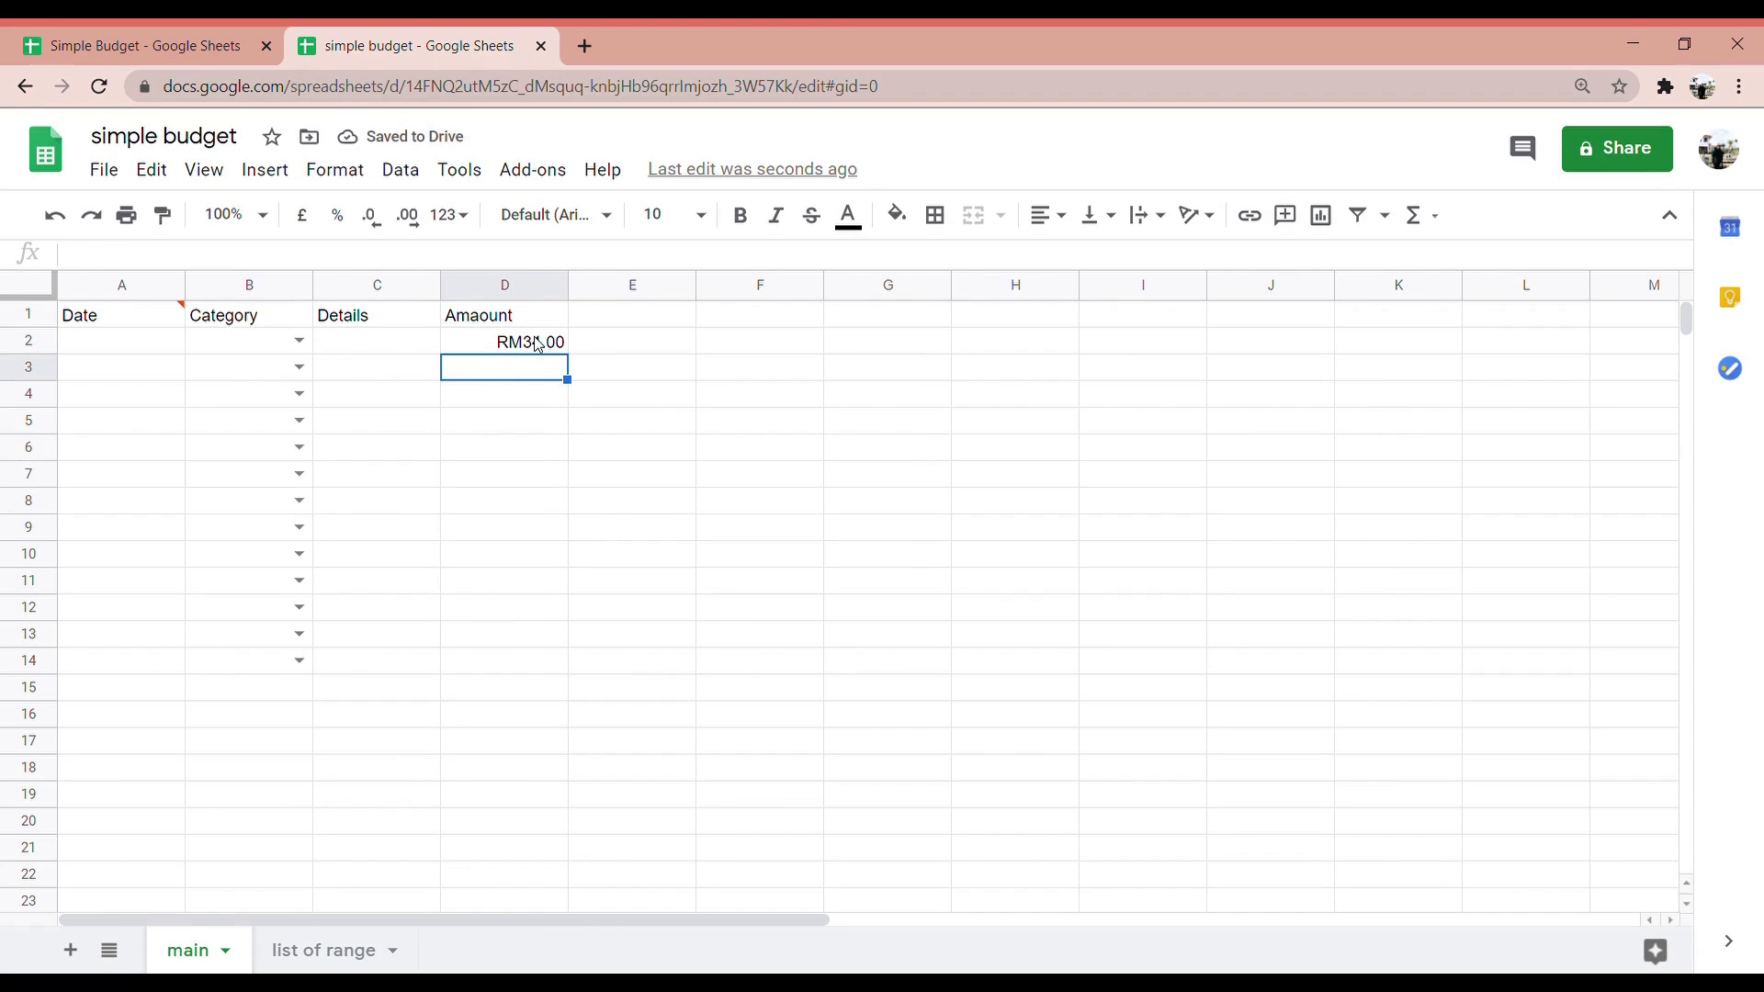
{"action": "double_click", "coordinate": [549, 342]}
{"action": "key", "text": "BackSpace"}
{"action": "key", "text": "BackSpace"}
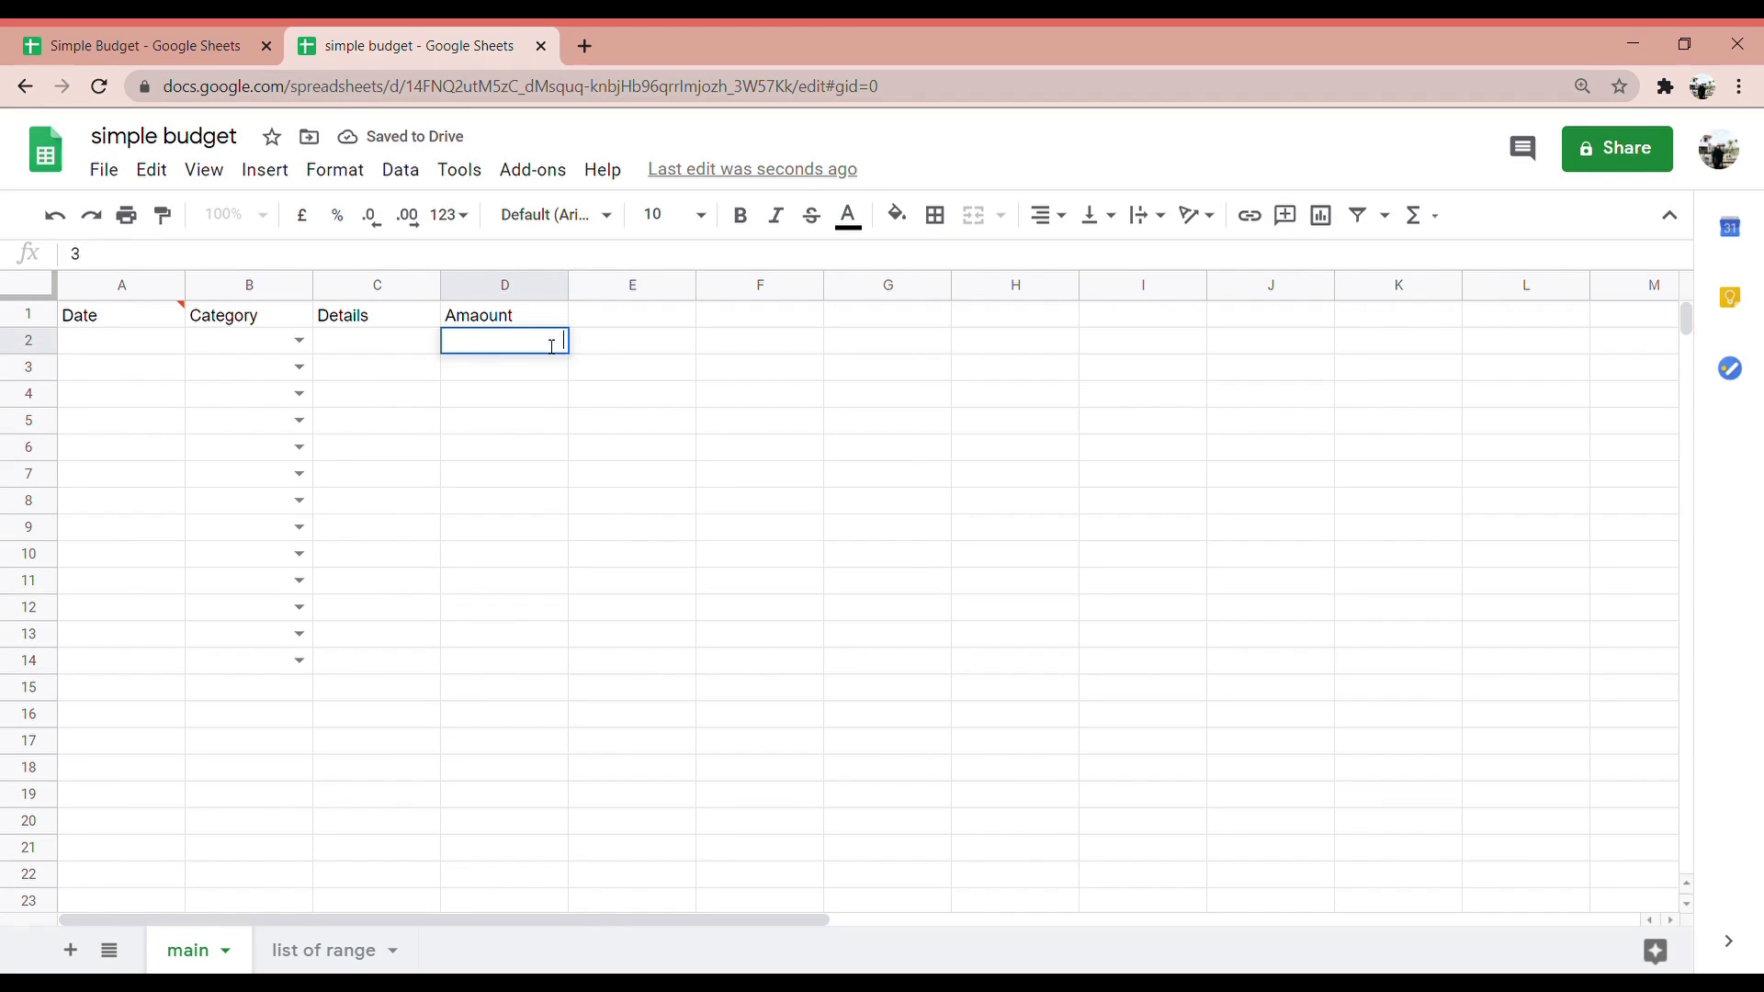
{"action": "left_click", "coordinate": [665, 367]}
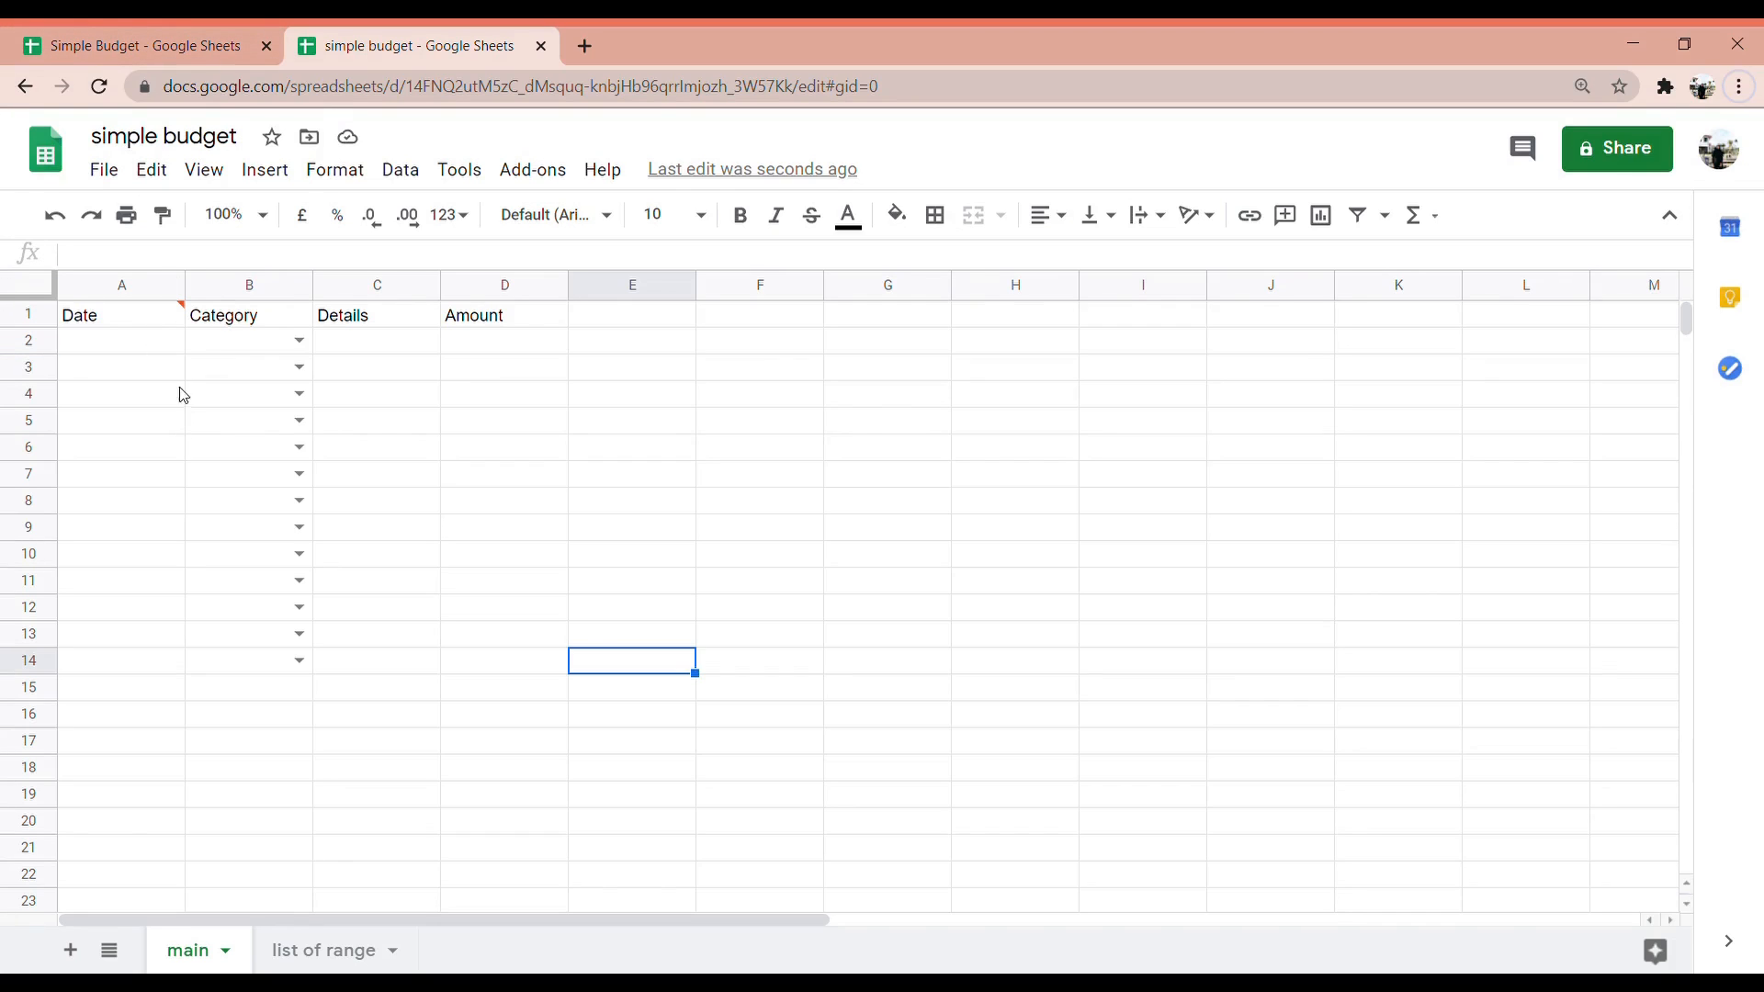
Remove the date validation rule from the Date header cell A1 on the main sheet
{"action": "mouse_move", "coordinate": [183, 322]}
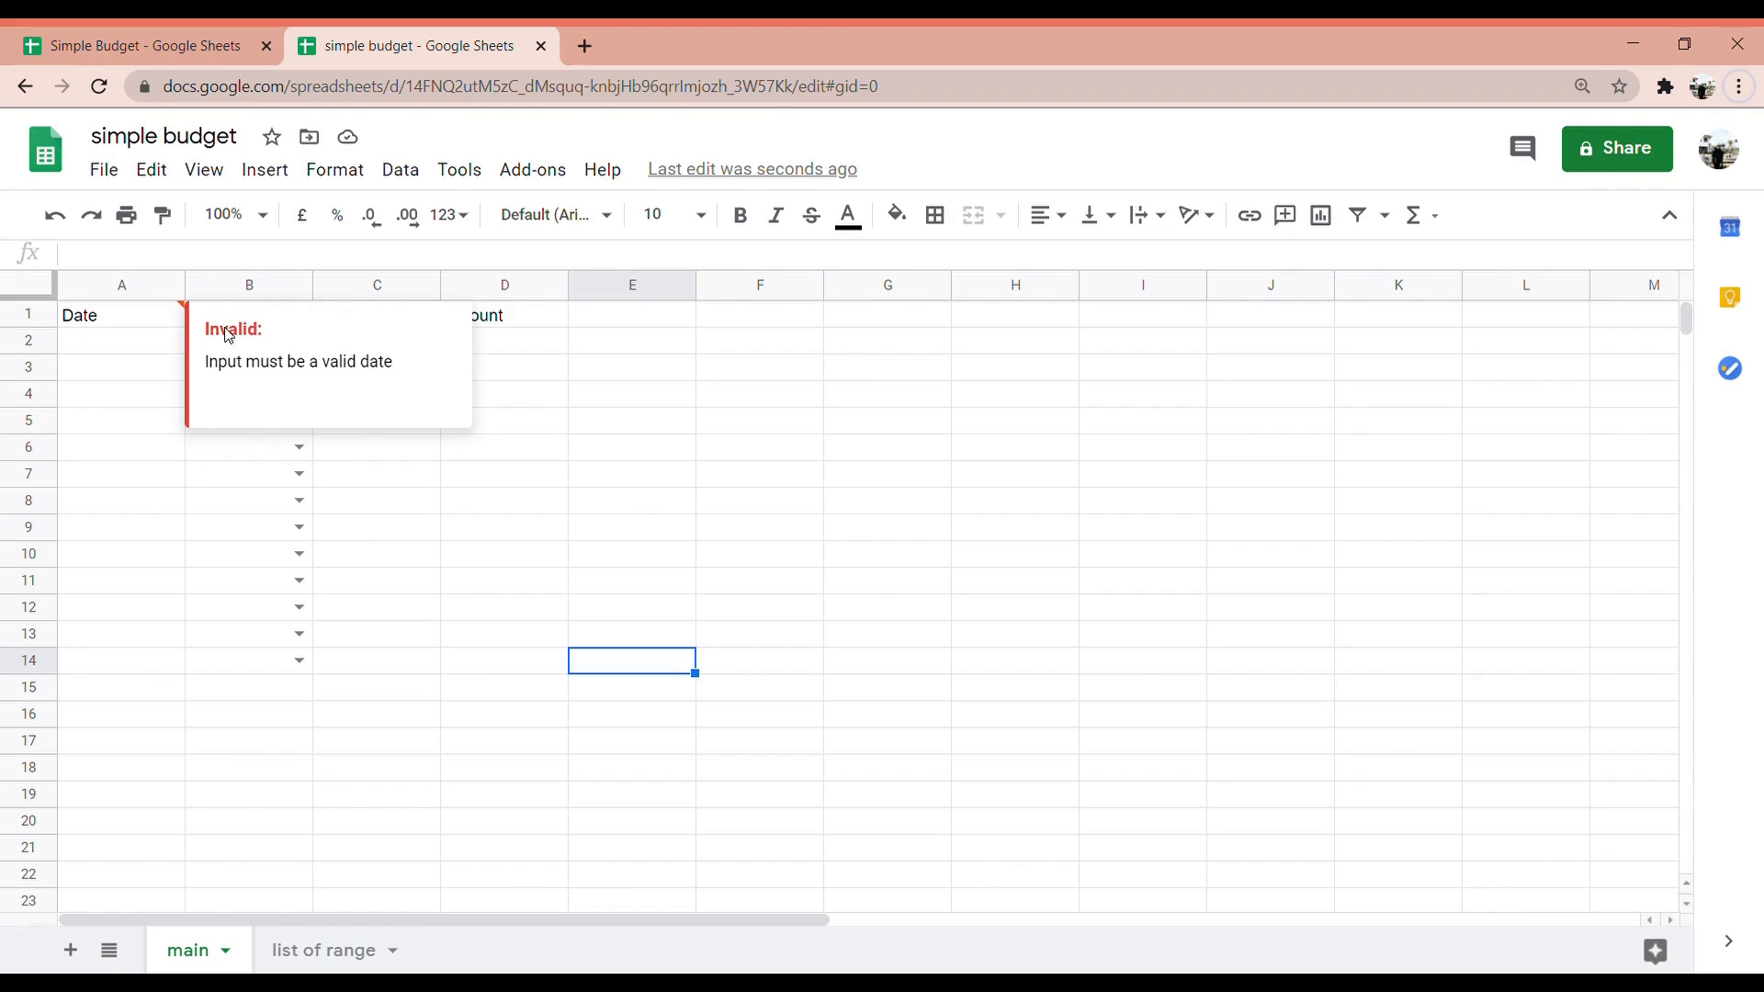
{"action": "left_click", "coordinate": [113, 383]}
{"action": "left_click", "coordinate": [129, 321]}
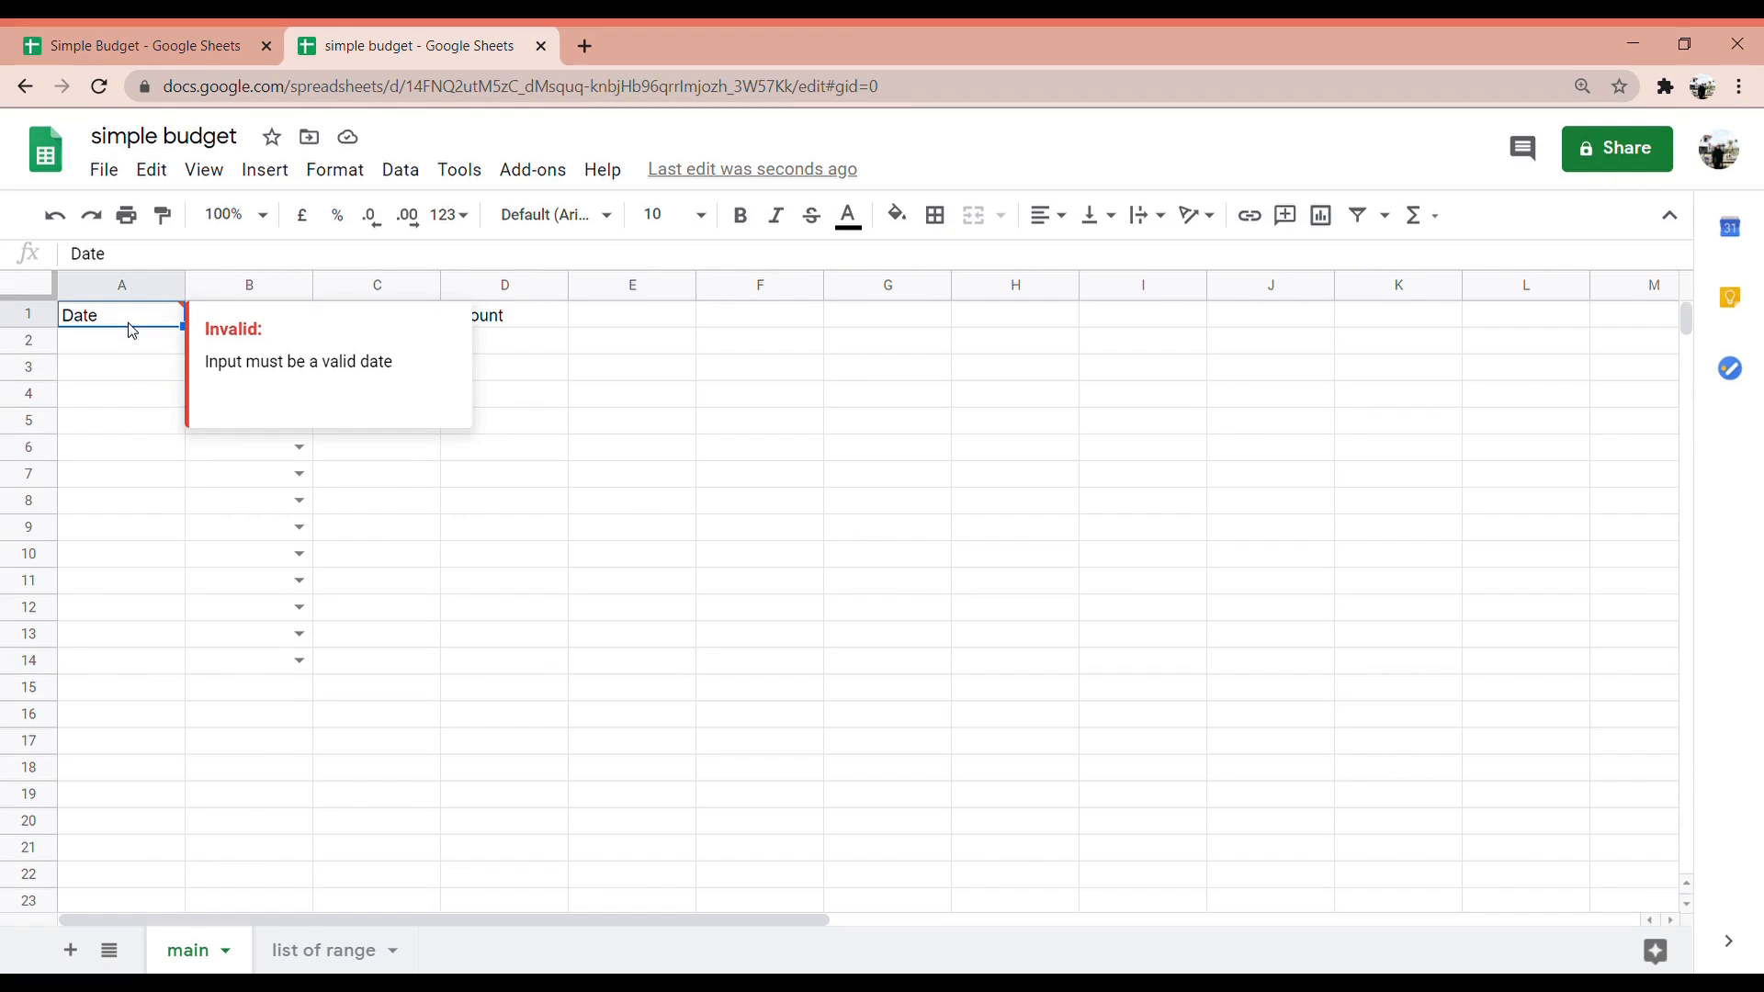
{"action": "left_click", "coordinate": [478, 558]}
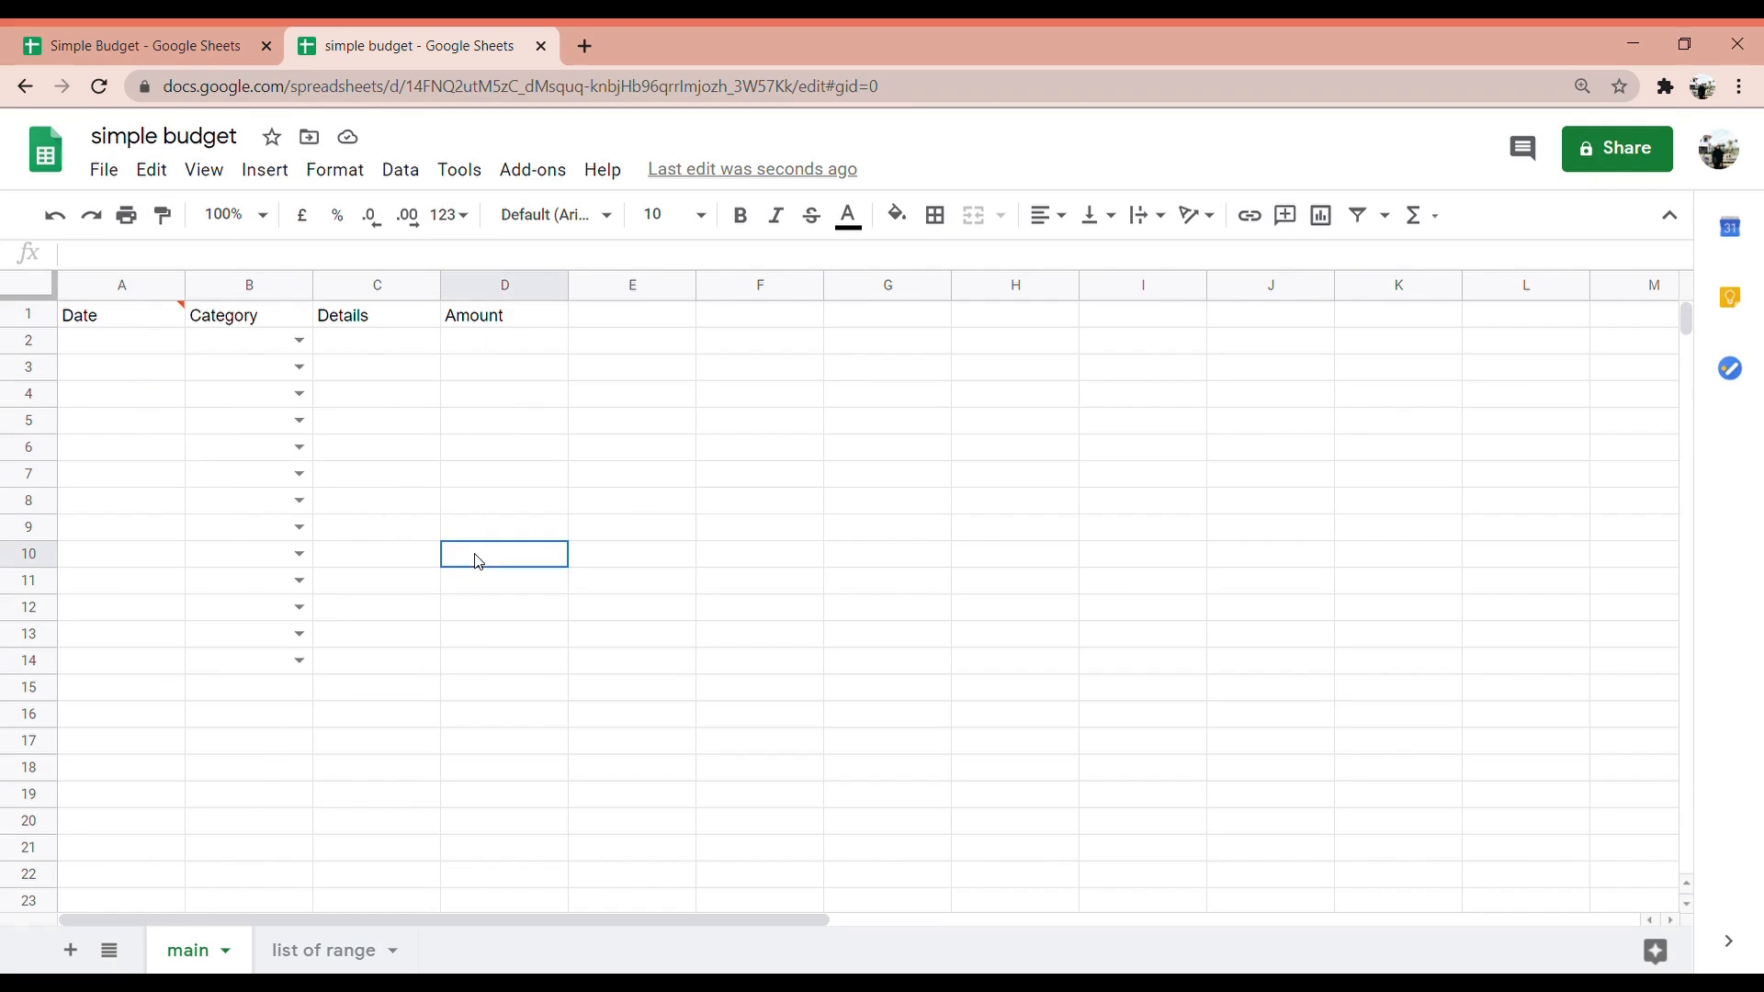
{"action": "left_click", "coordinate": [158, 326]}
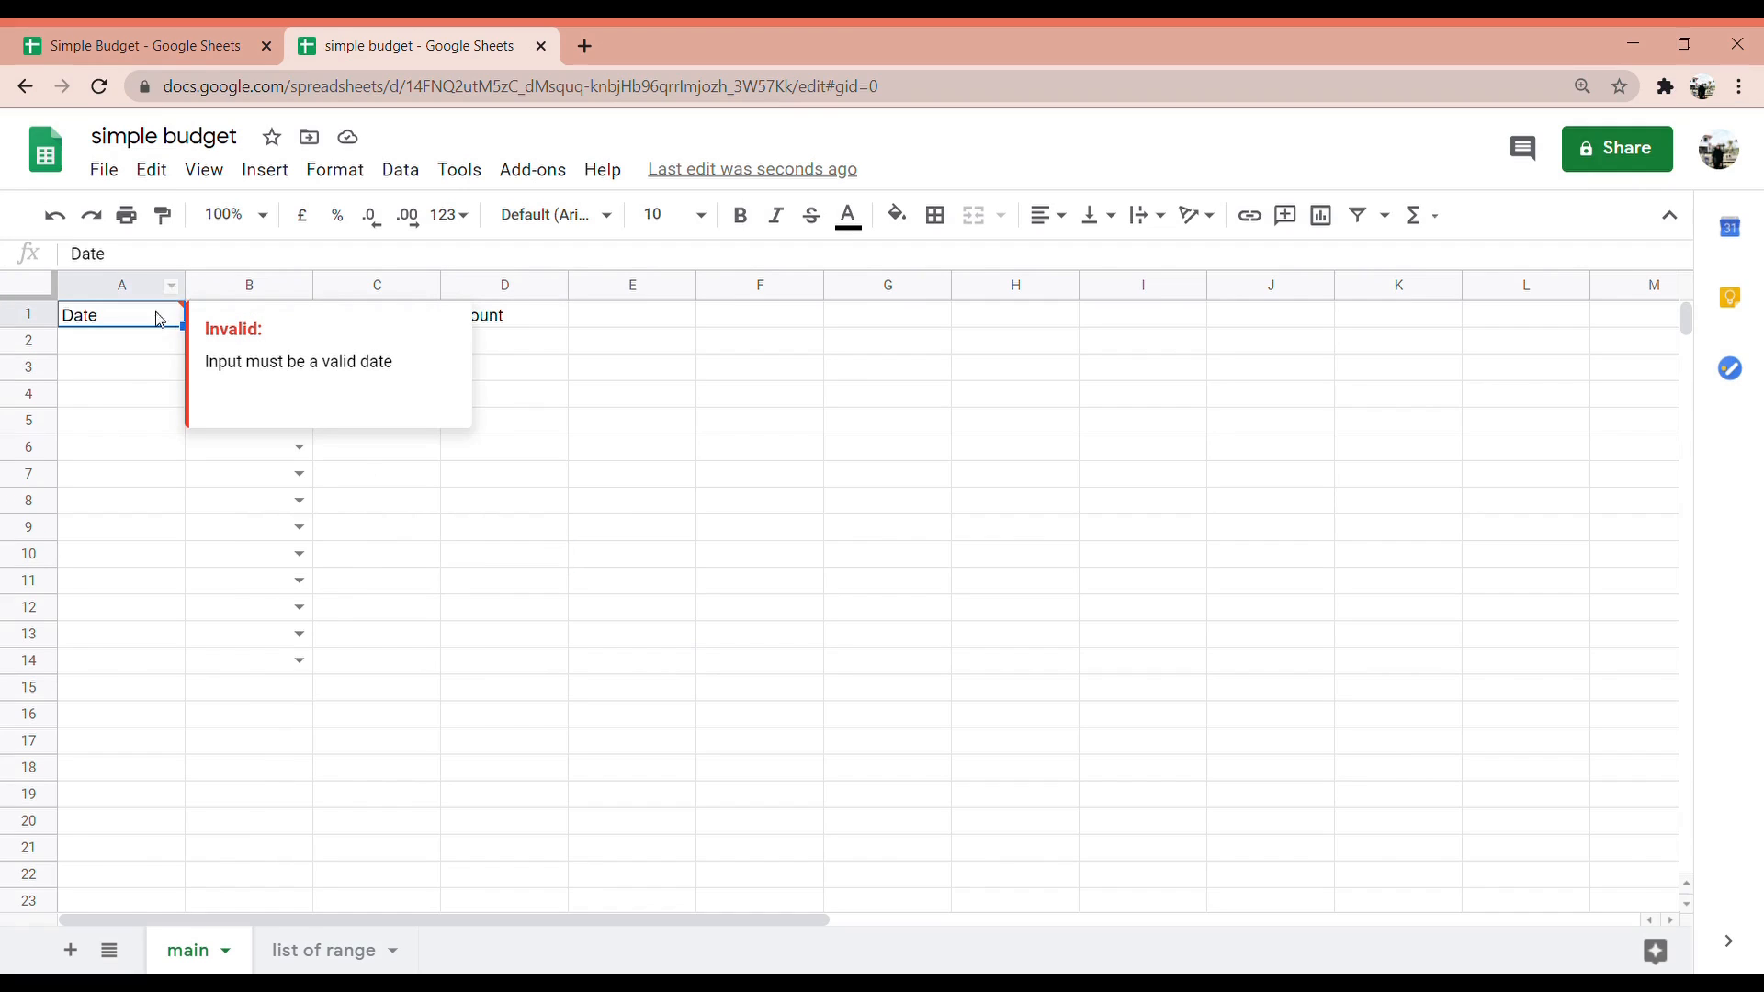
{"action": "left_click", "coordinate": [408, 178]}
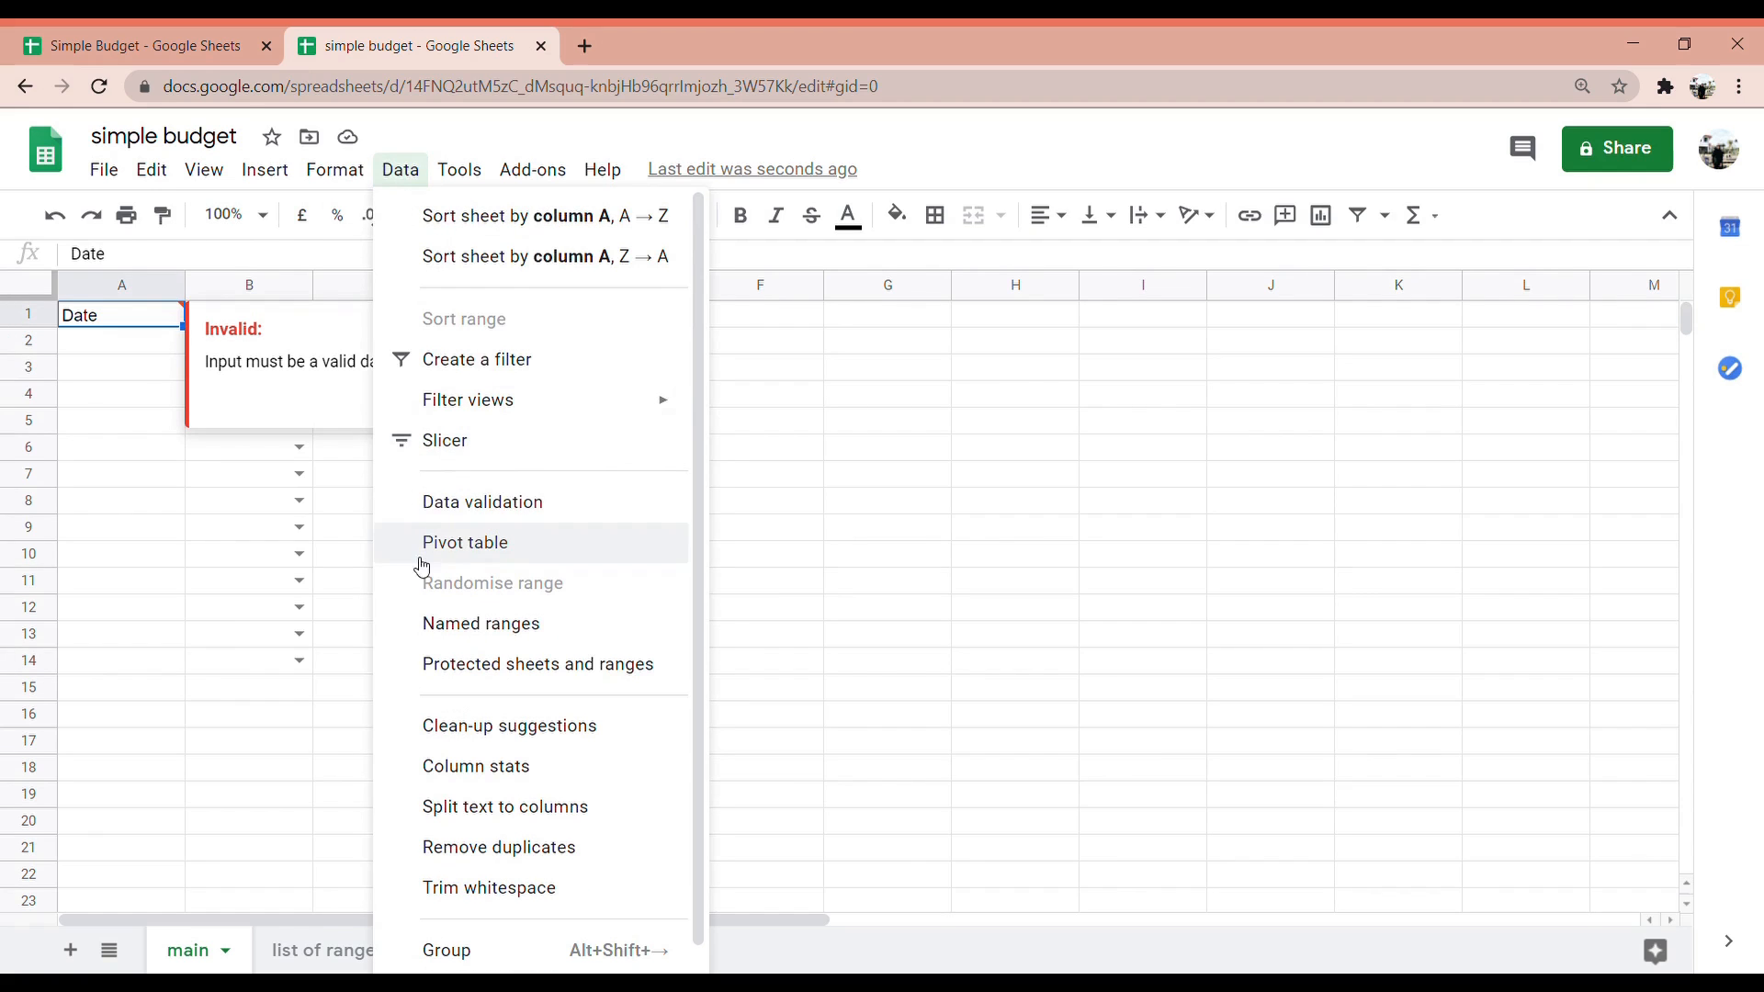
{"action": "left_click", "coordinate": [478, 503]}
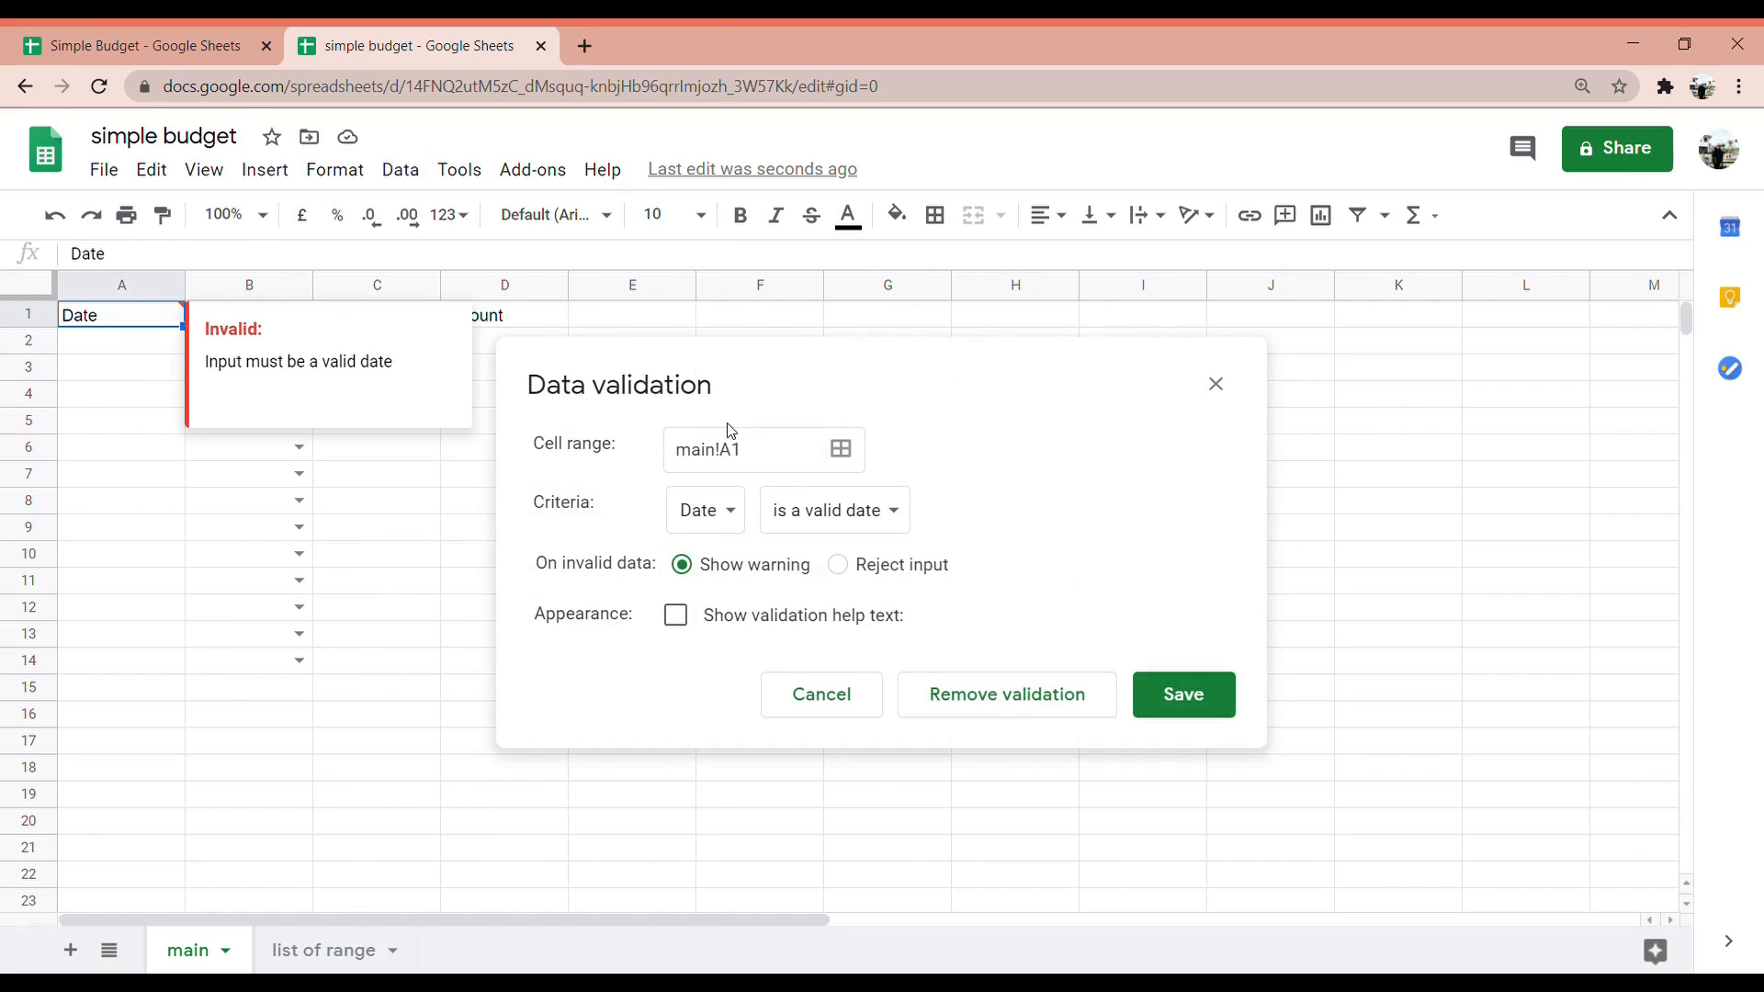
{"action": "left_click", "coordinate": [994, 693]}
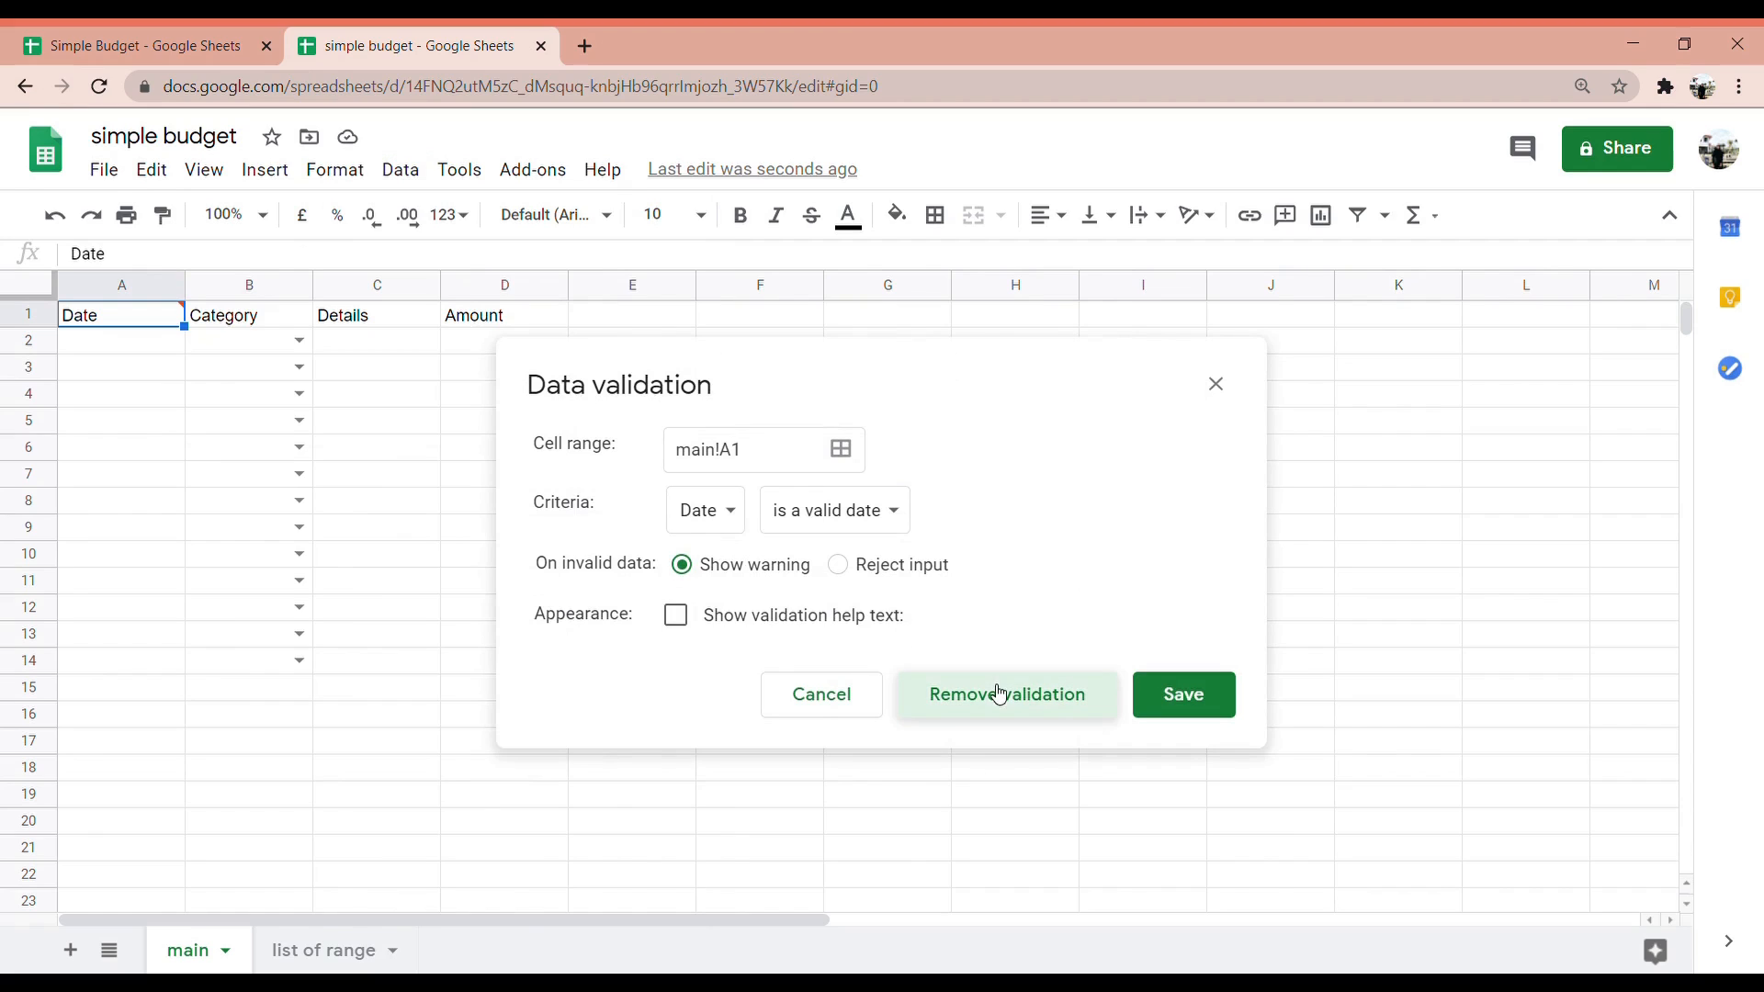
{"action": "left_click", "coordinate": [218, 401]}
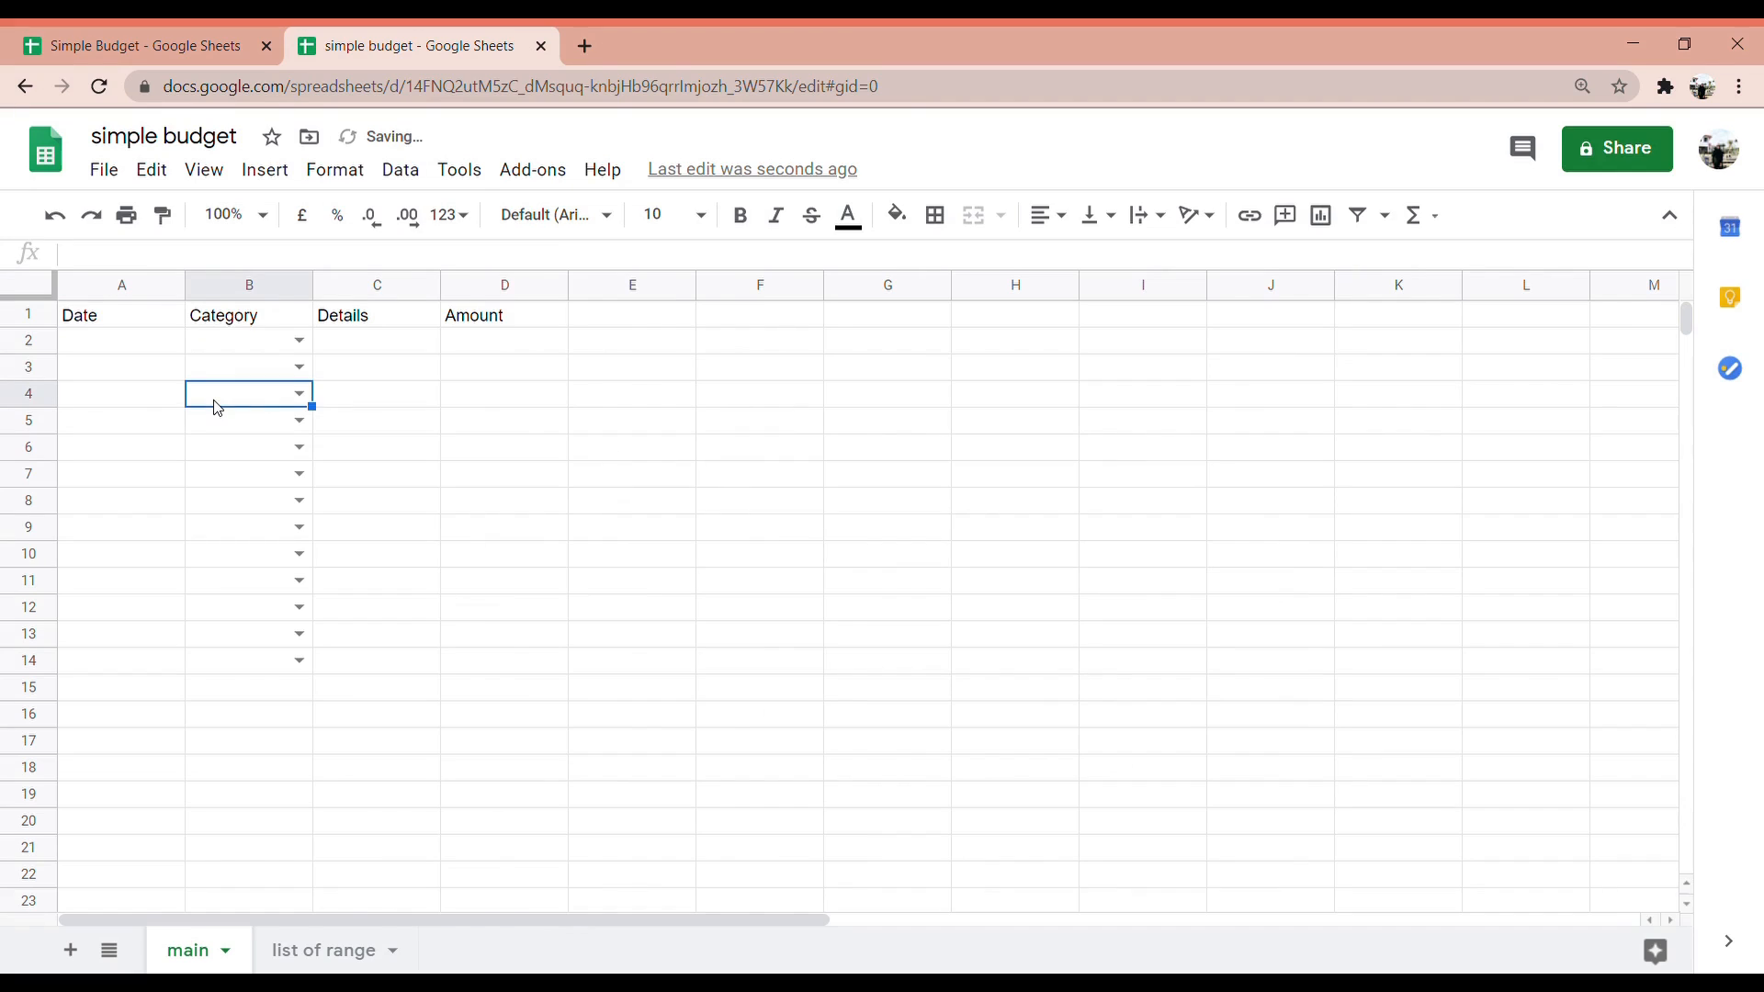
Test the date validation with a valid entry by putting 23/09/2020 in cell A2
{"action": "left_click", "coordinate": [133, 349]}
{"action": "double_click", "coordinate": [142, 348]}
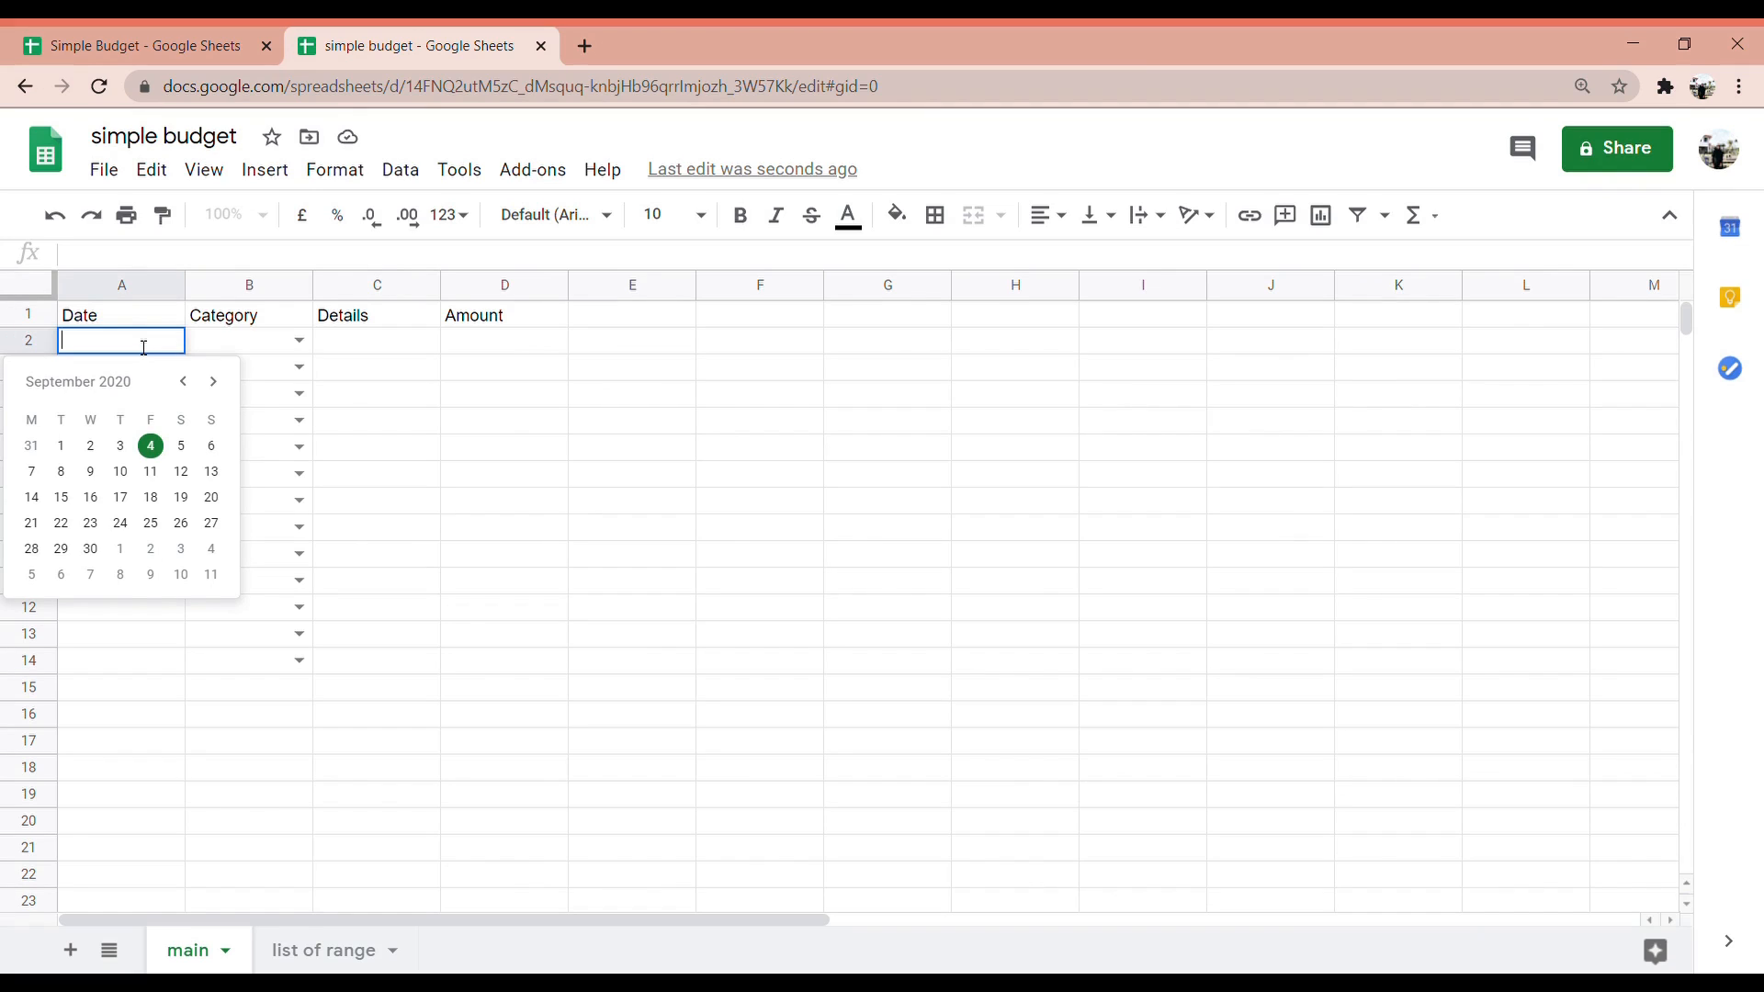
{"action": "type", "text": "23/09/202"}
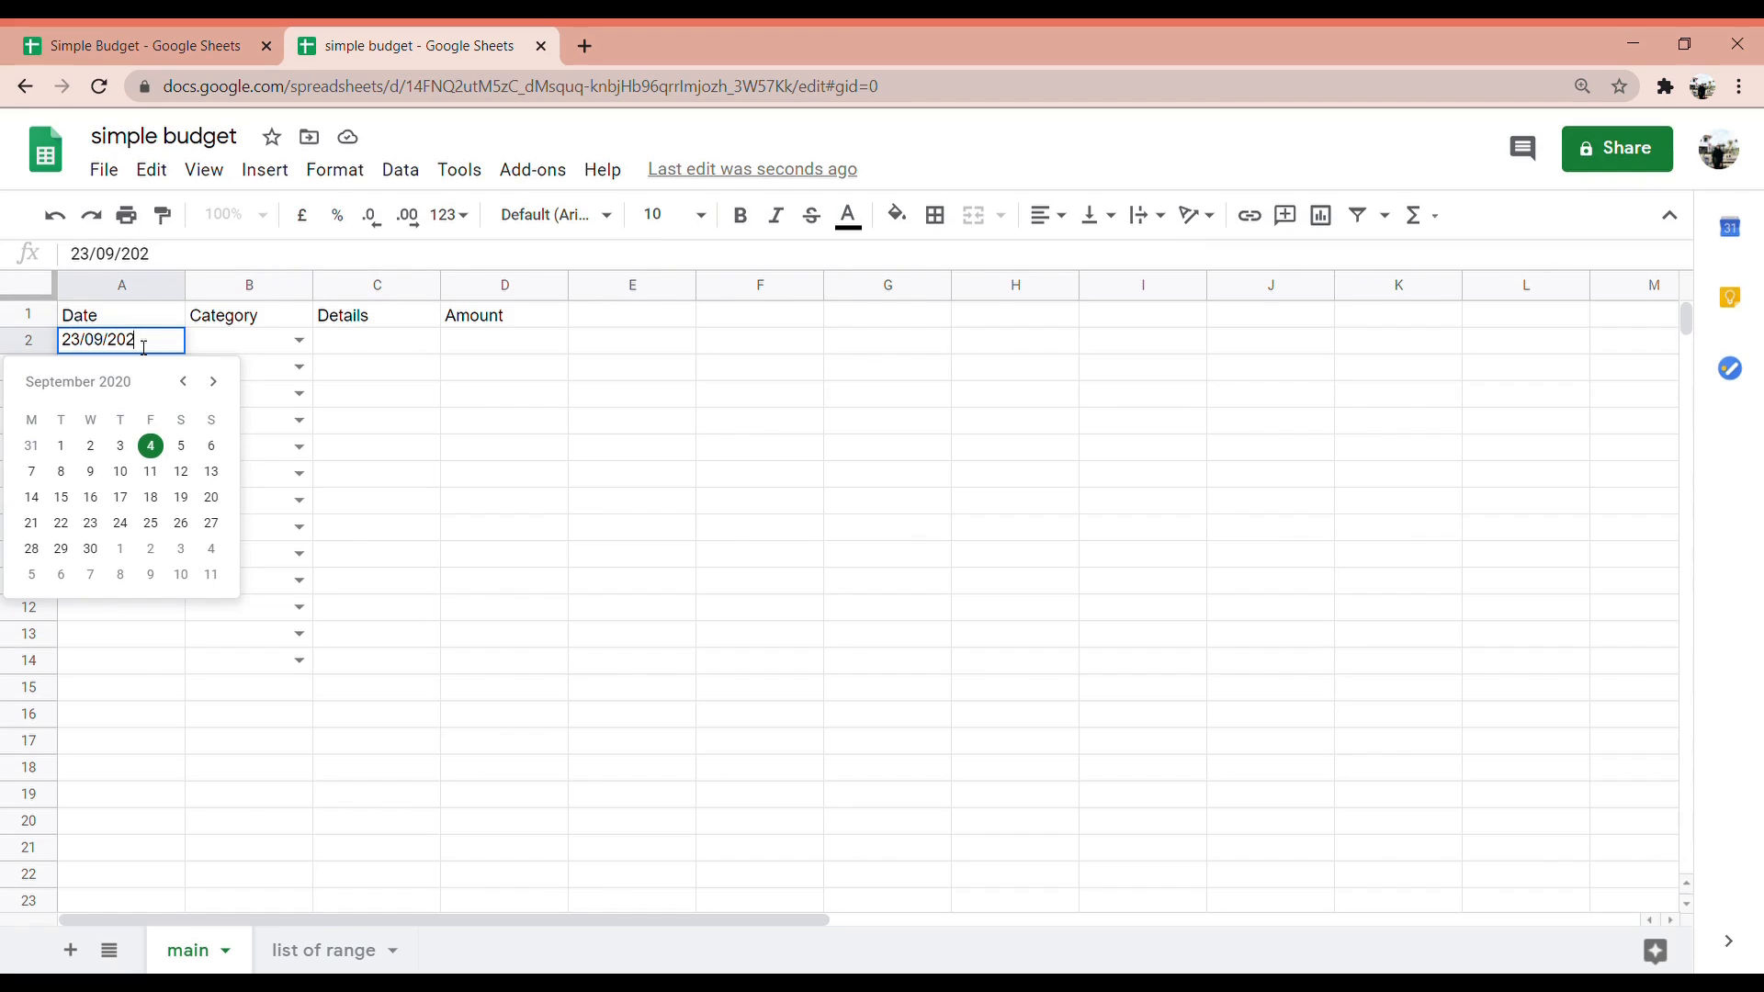
{"action": "type", "text": "0"}
{"action": "key", "text": "Return"}
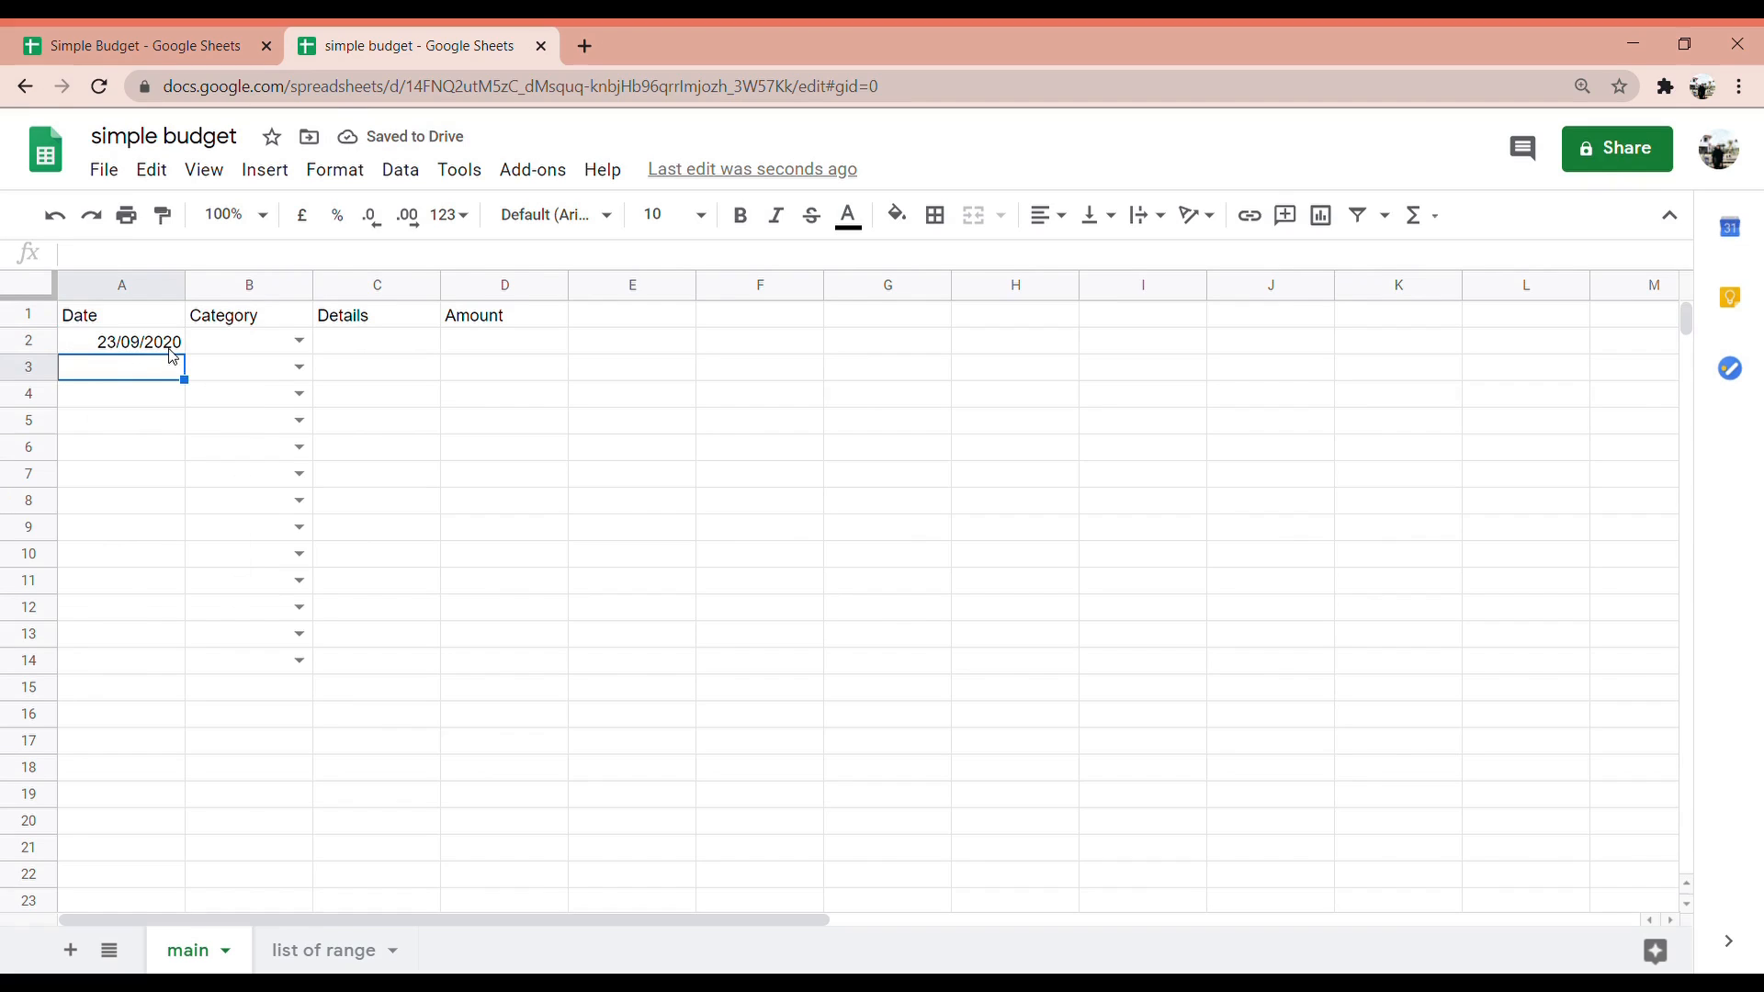
Test the date validation with the invalid entry 54634273 in cell A3, and clear the cell
{"action": "double_click", "coordinate": [164, 369]}
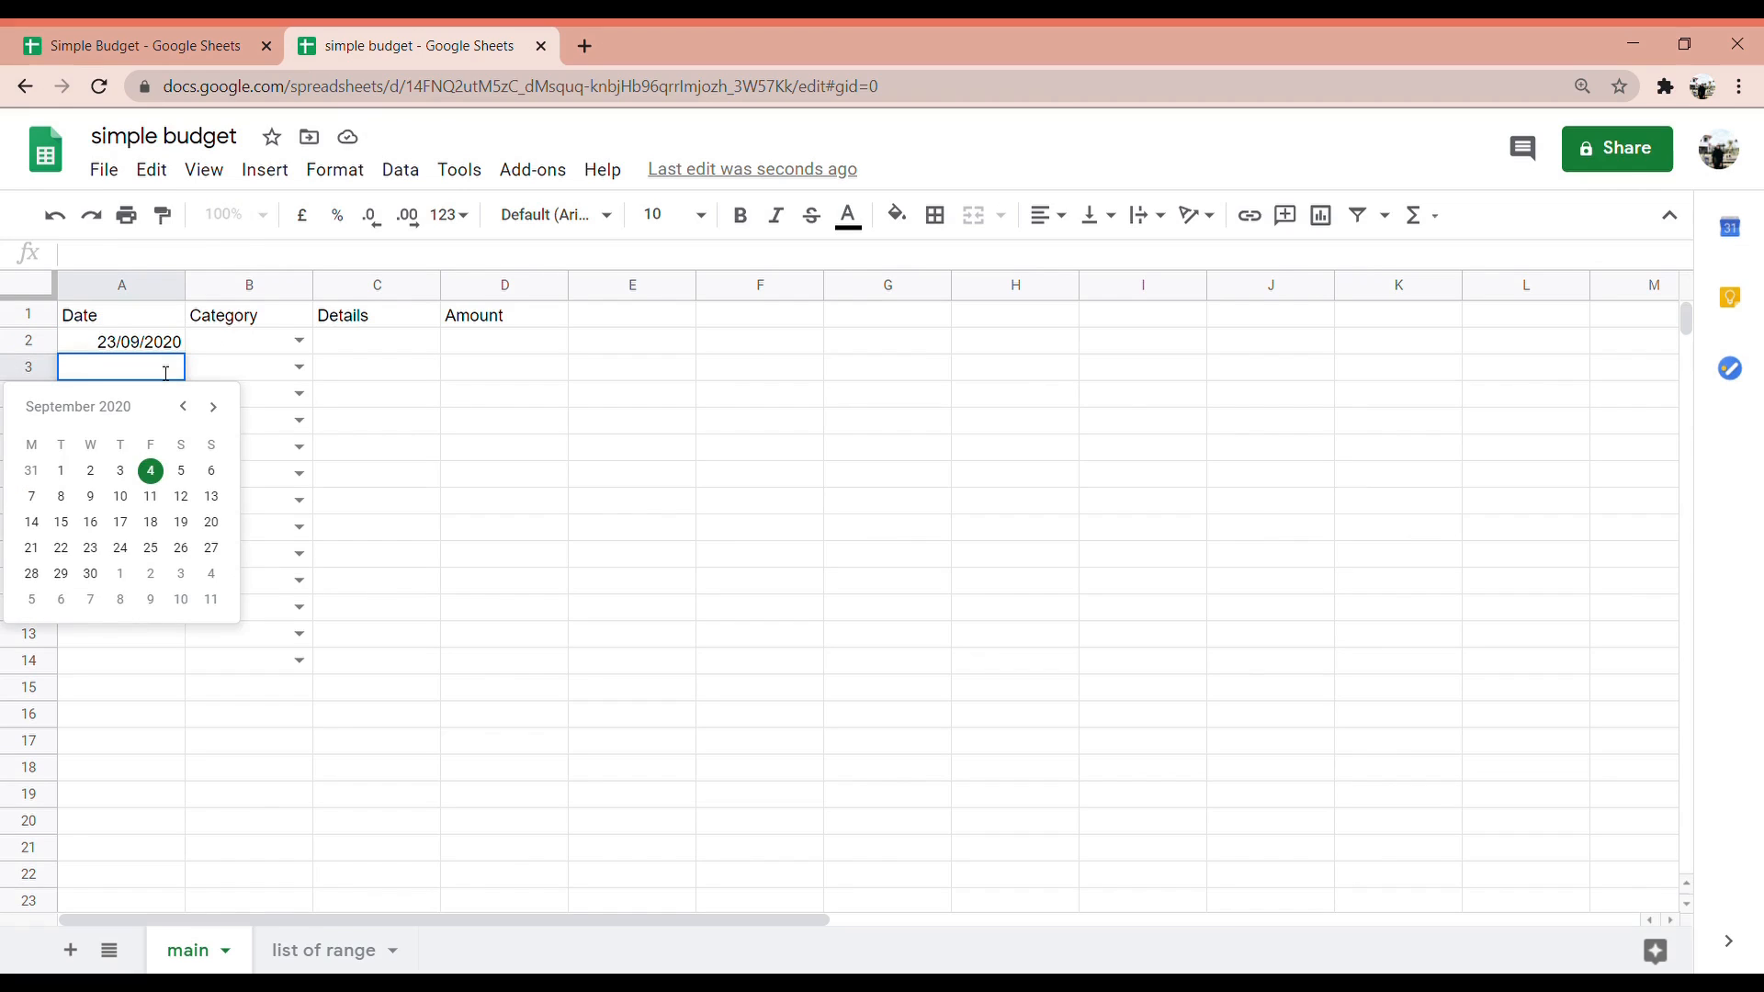
{"action": "type", "text": "54634273"}
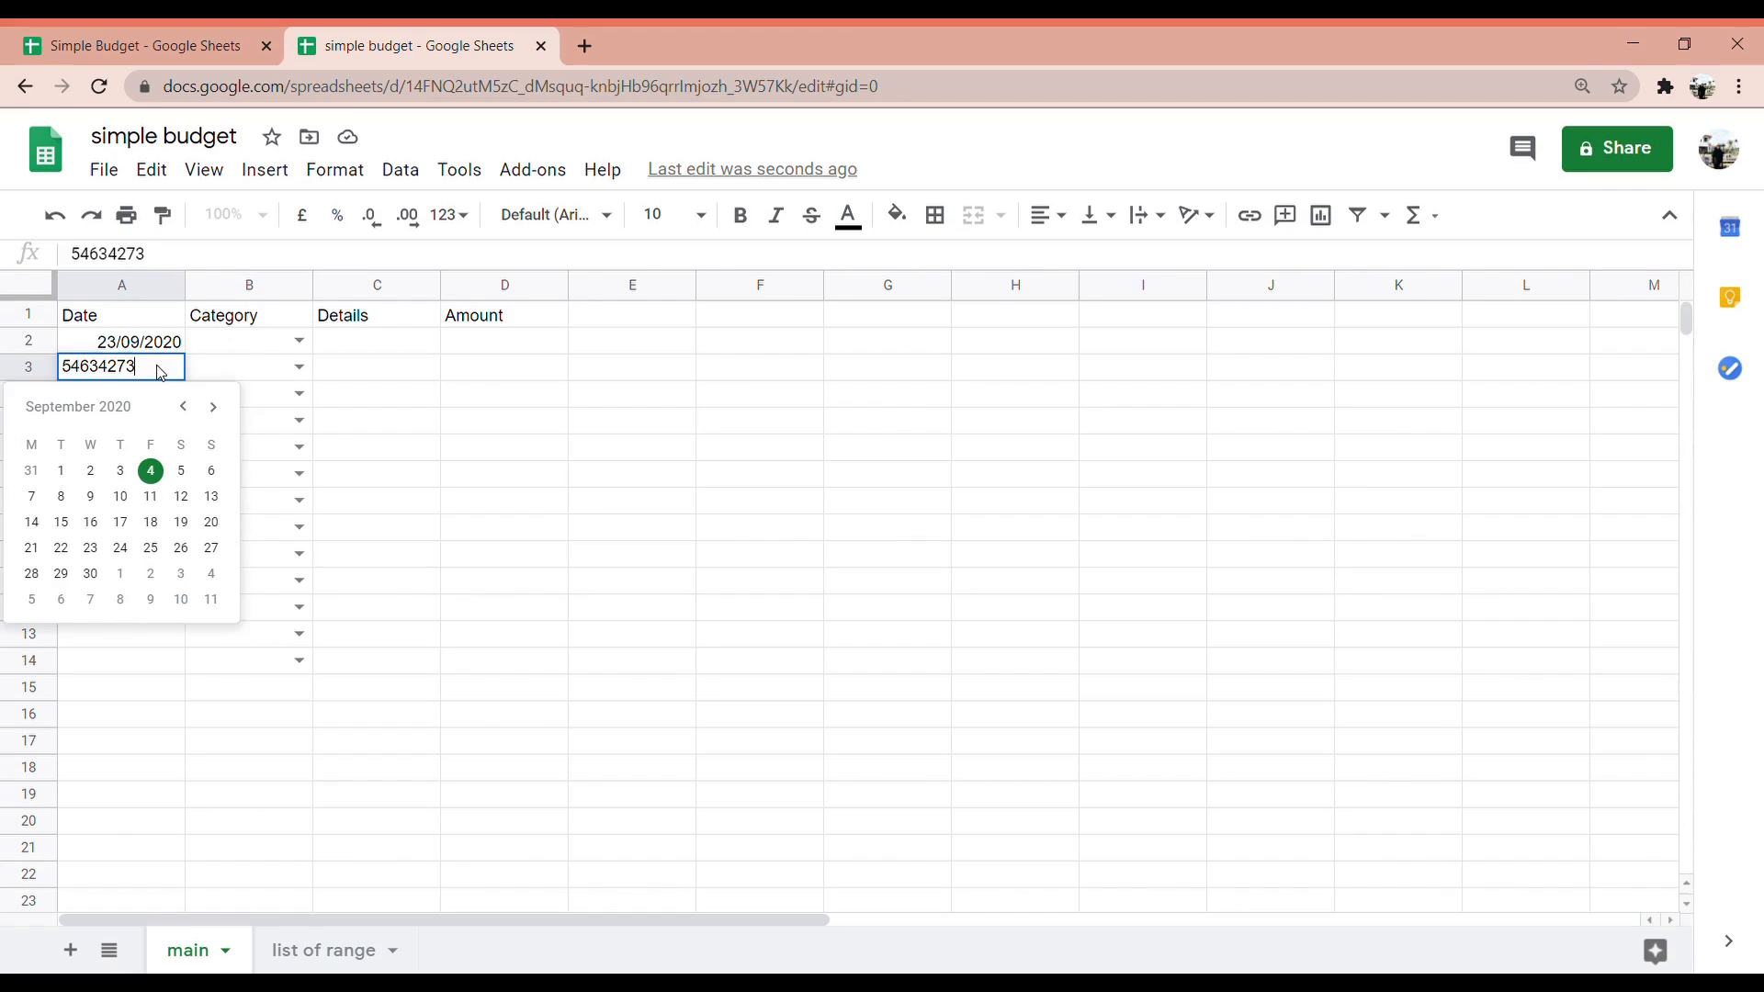
{"action": "key", "text": "Return"}
{"action": "mouse_move", "coordinate": [186, 377]}
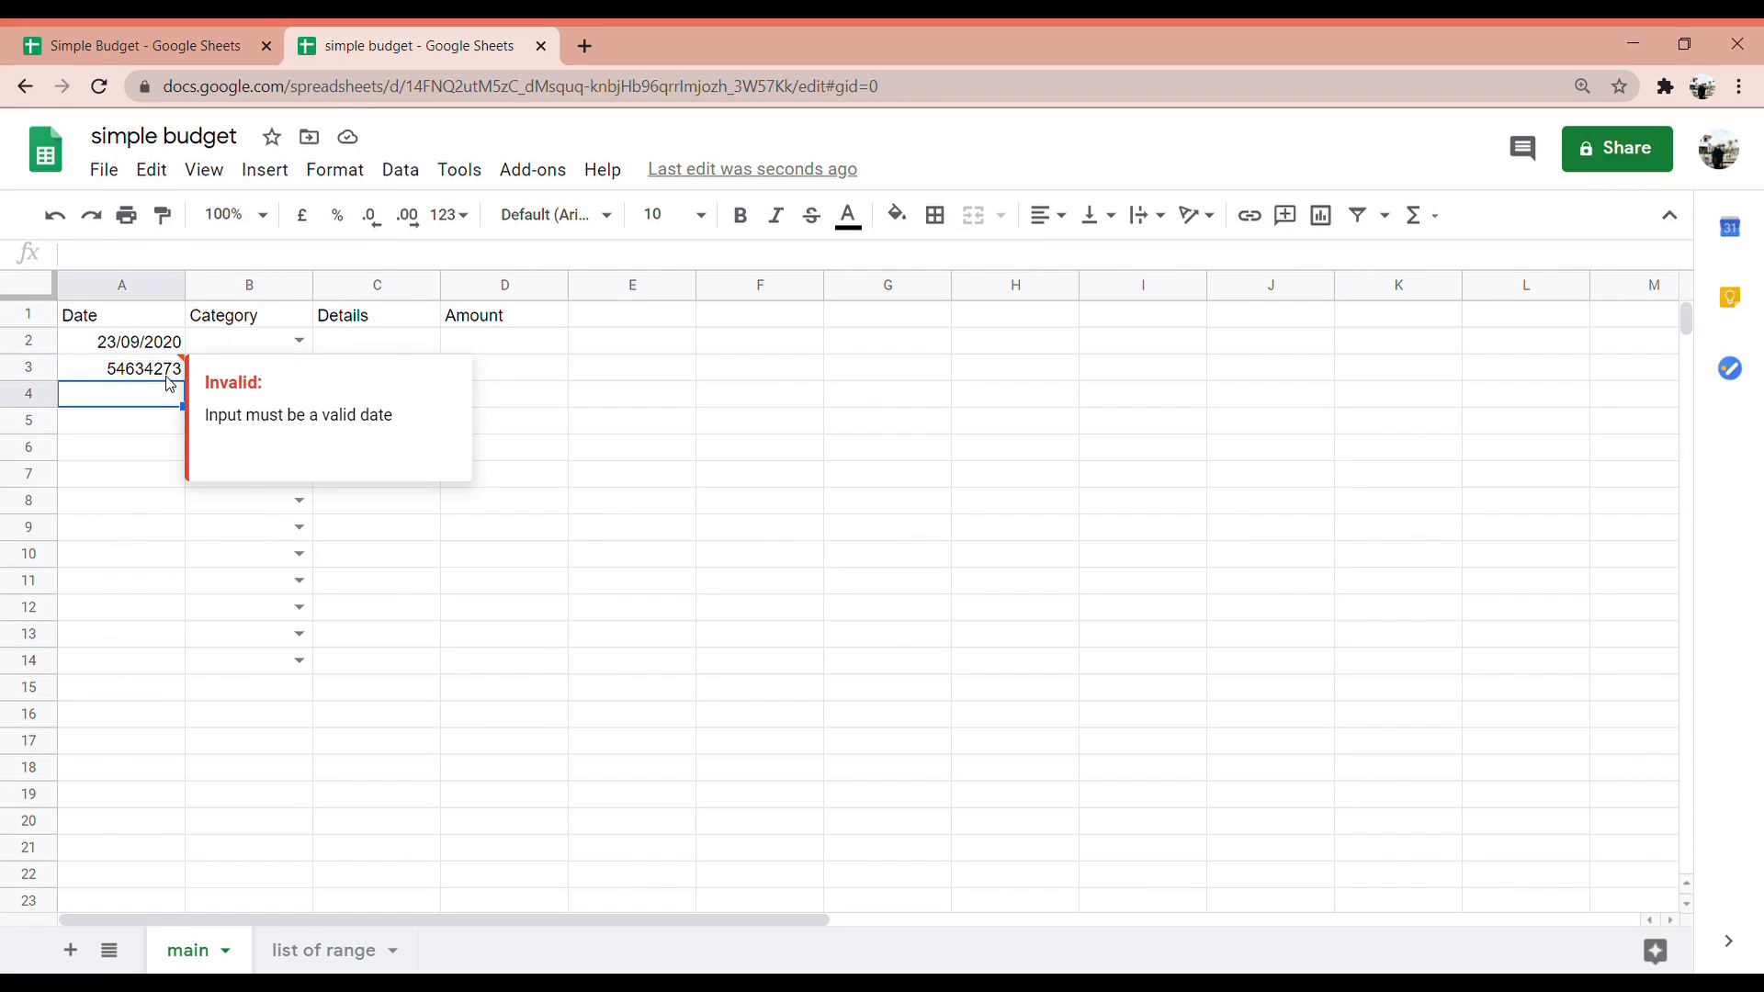
{"action": "left_click", "coordinate": [167, 377]}
{"action": "double_click", "coordinate": [182, 377]}
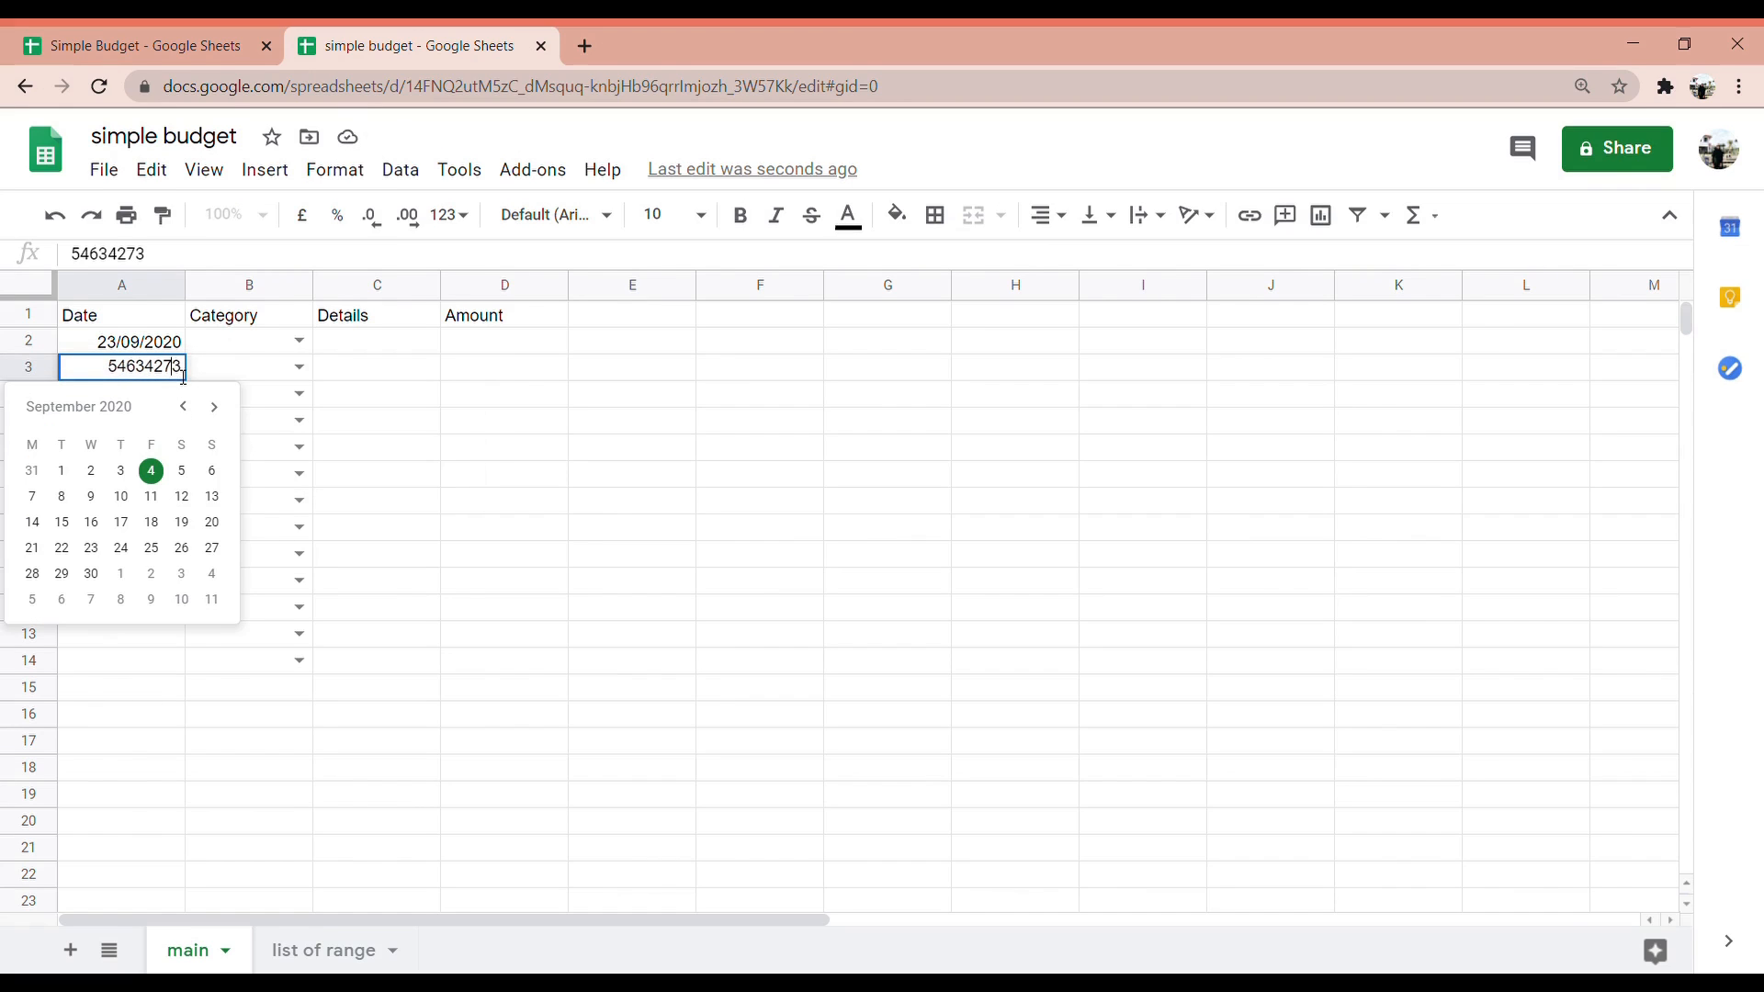
{"action": "double_click", "coordinate": [183, 377]}
{"action": "key", "text": "BackSpace"}
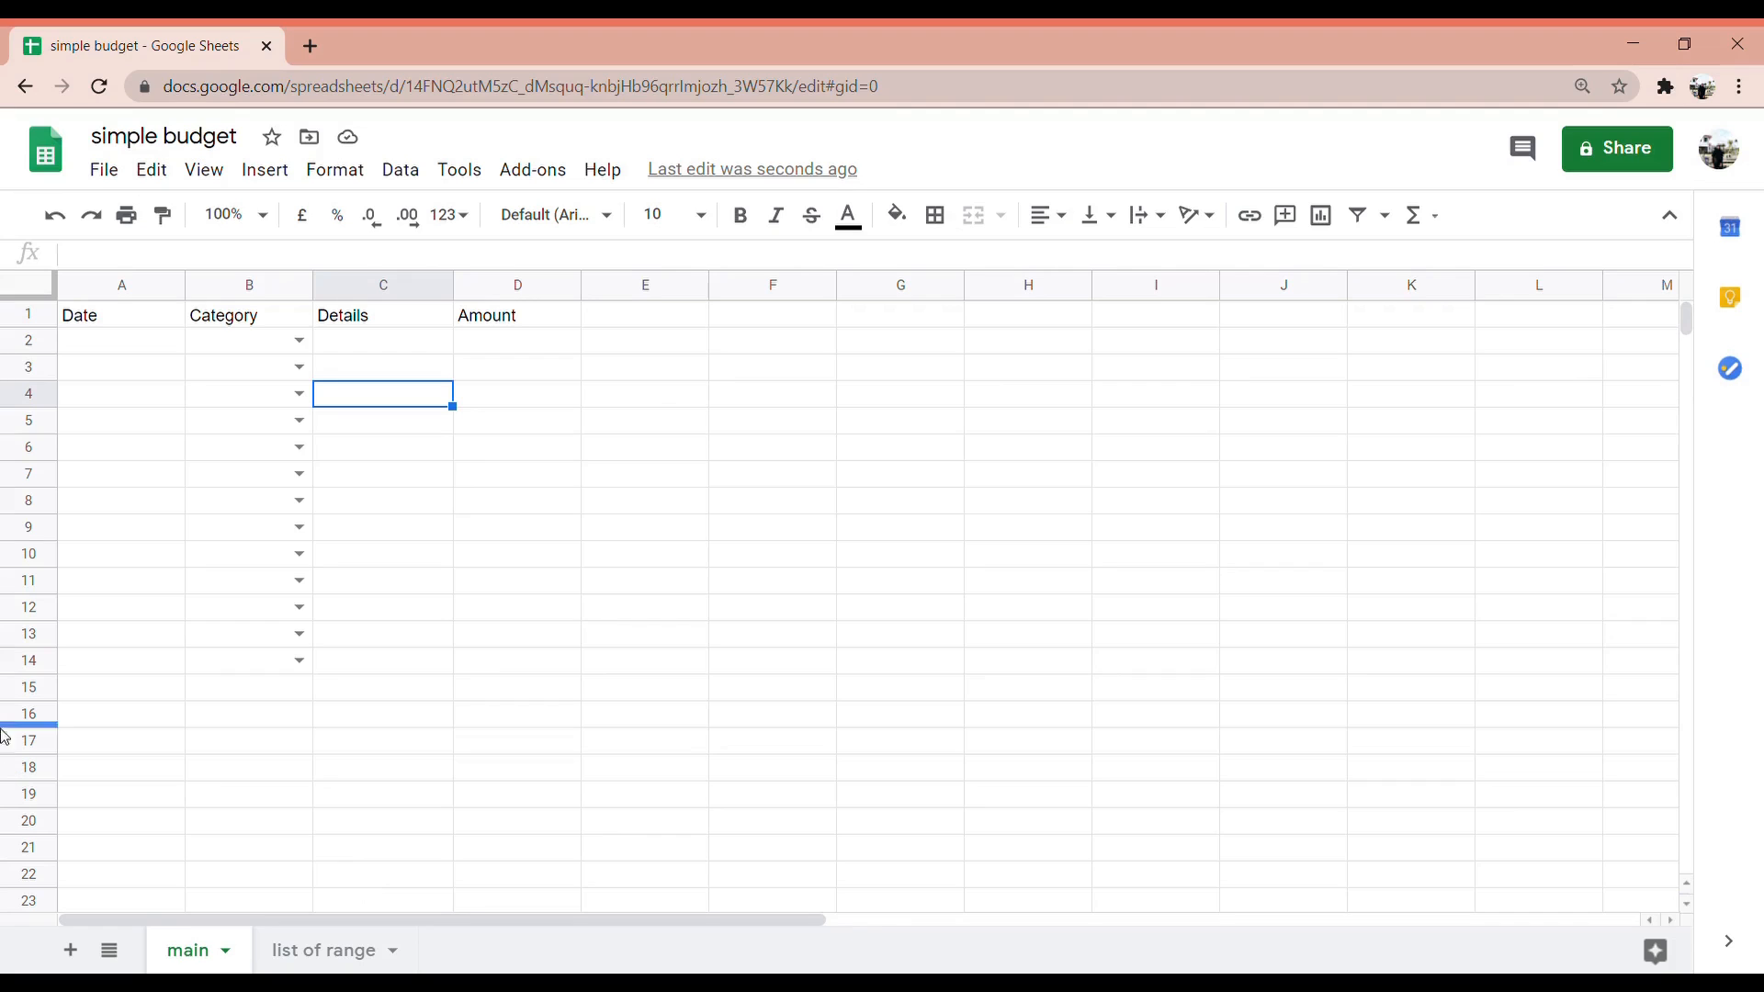
Test the category validation in cell B2 by entering the unlisted category transportation, and clear the cell
{"action": "left_click", "coordinate": [300, 341]}
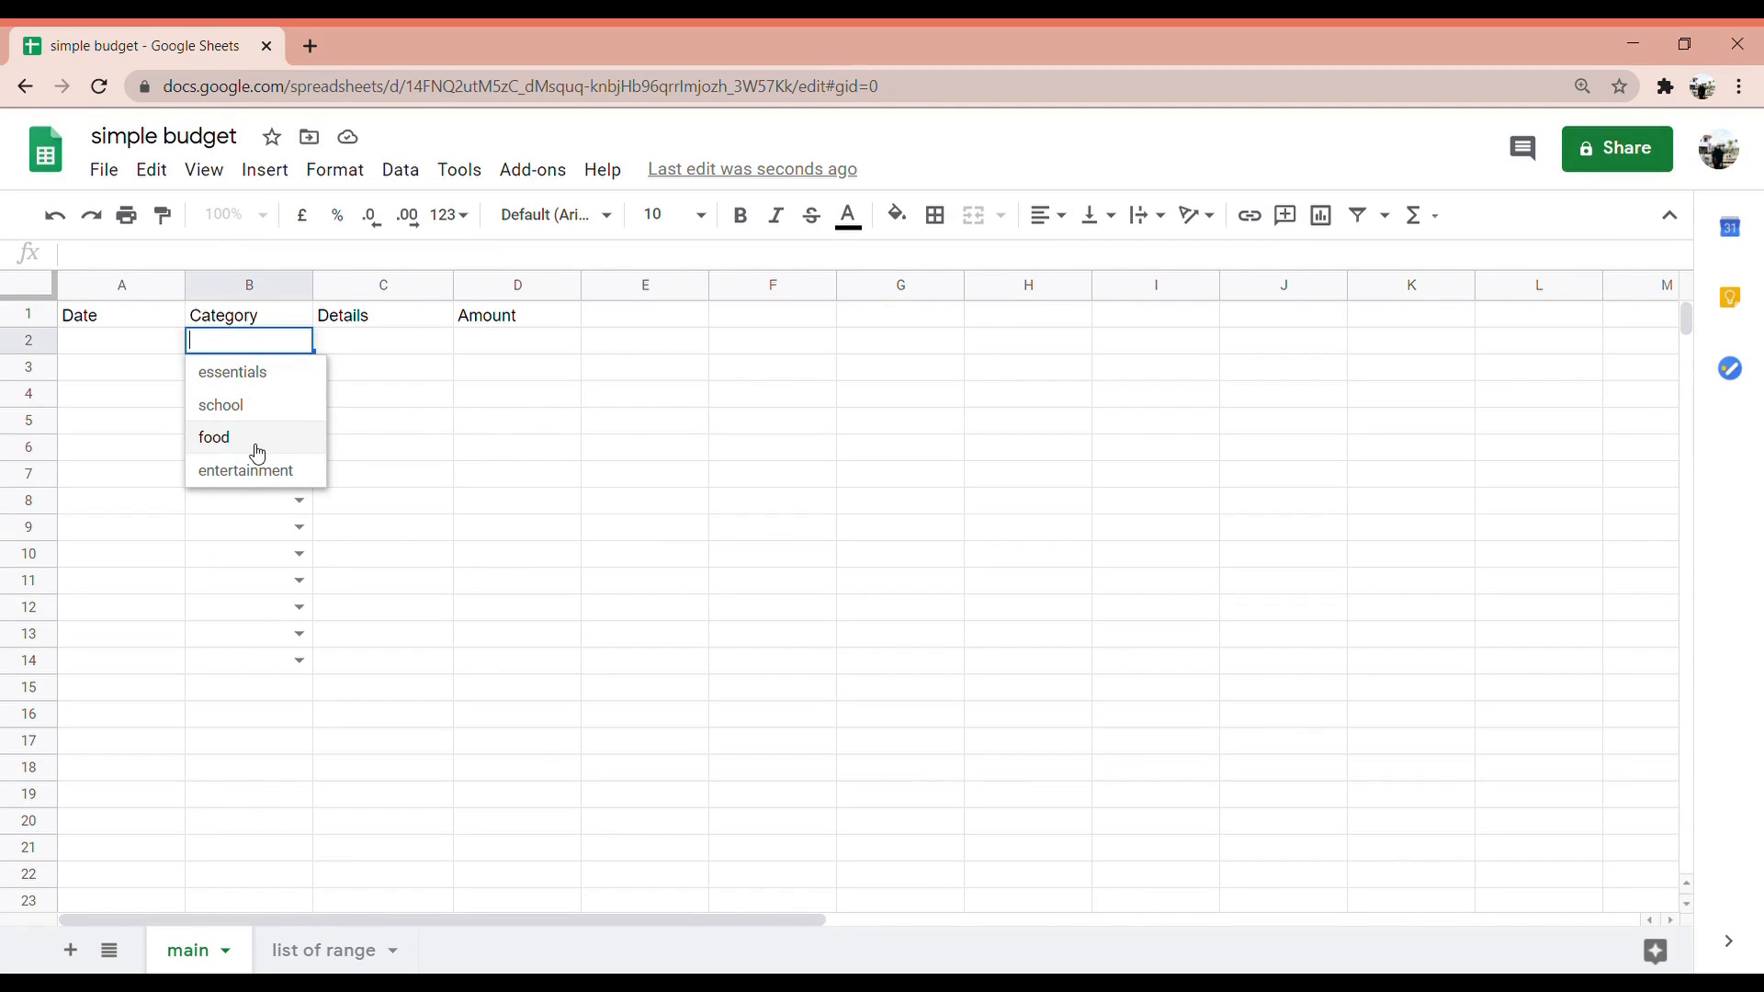
{"action": "left_click", "coordinate": [366, 341]}
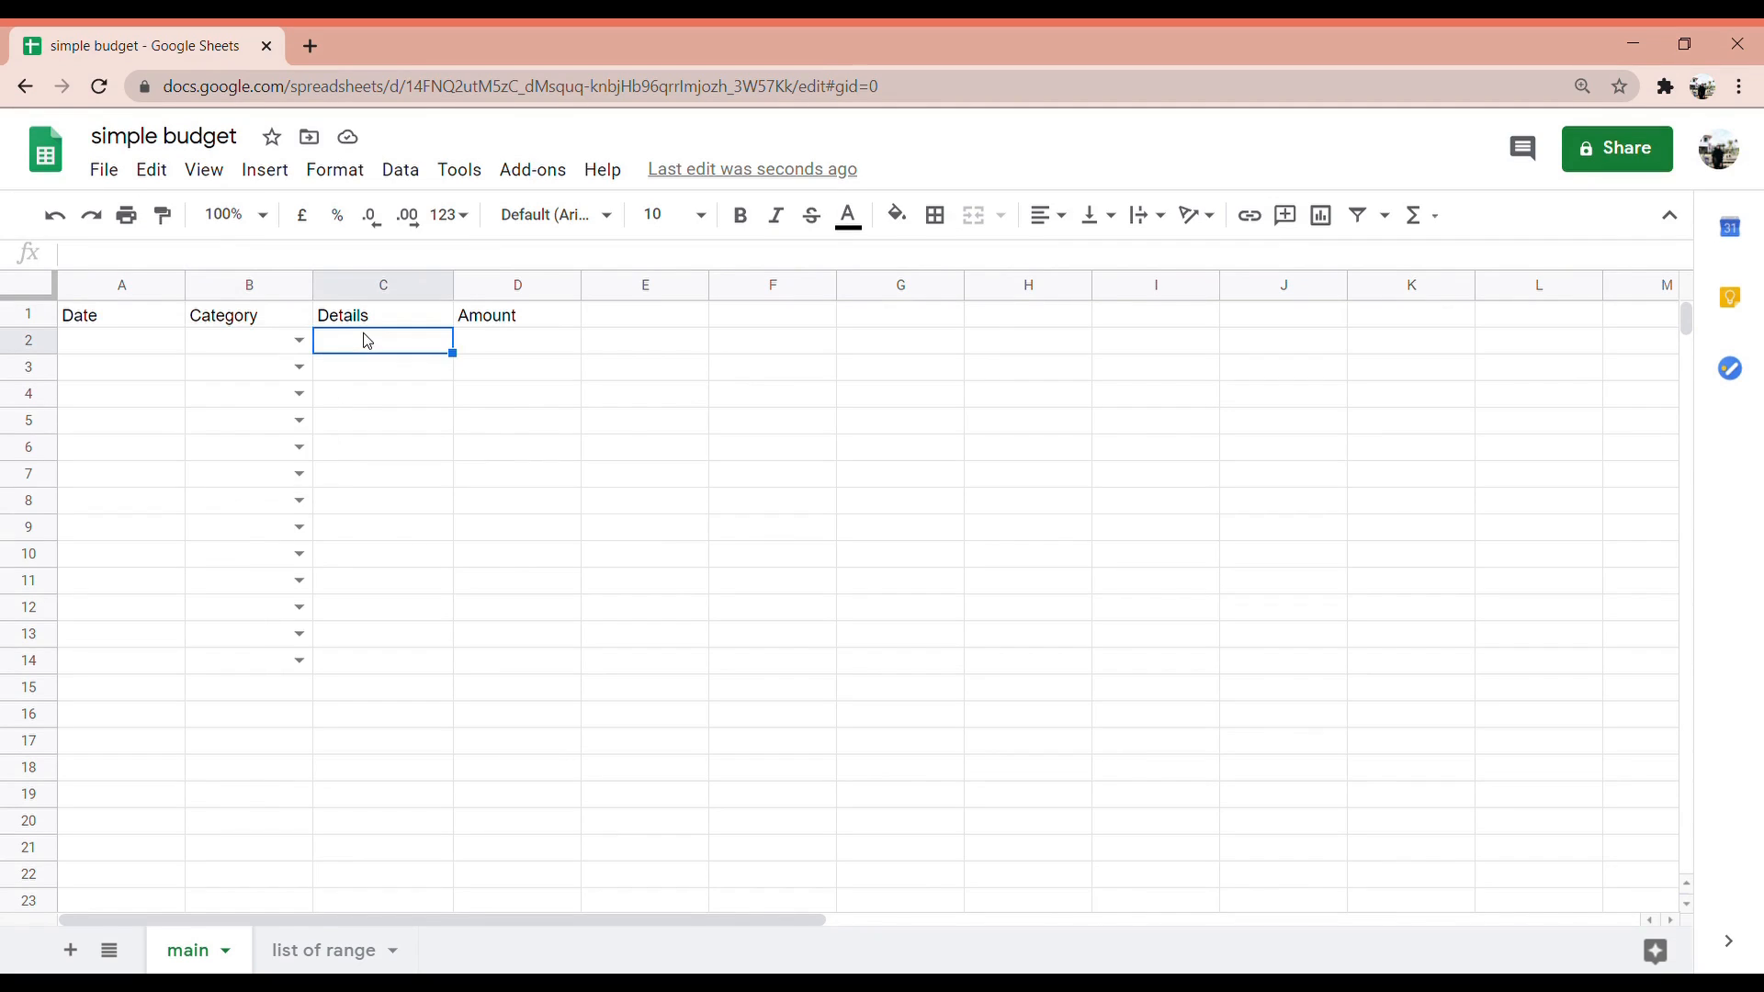
{"action": "double_click", "coordinate": [265, 346]}
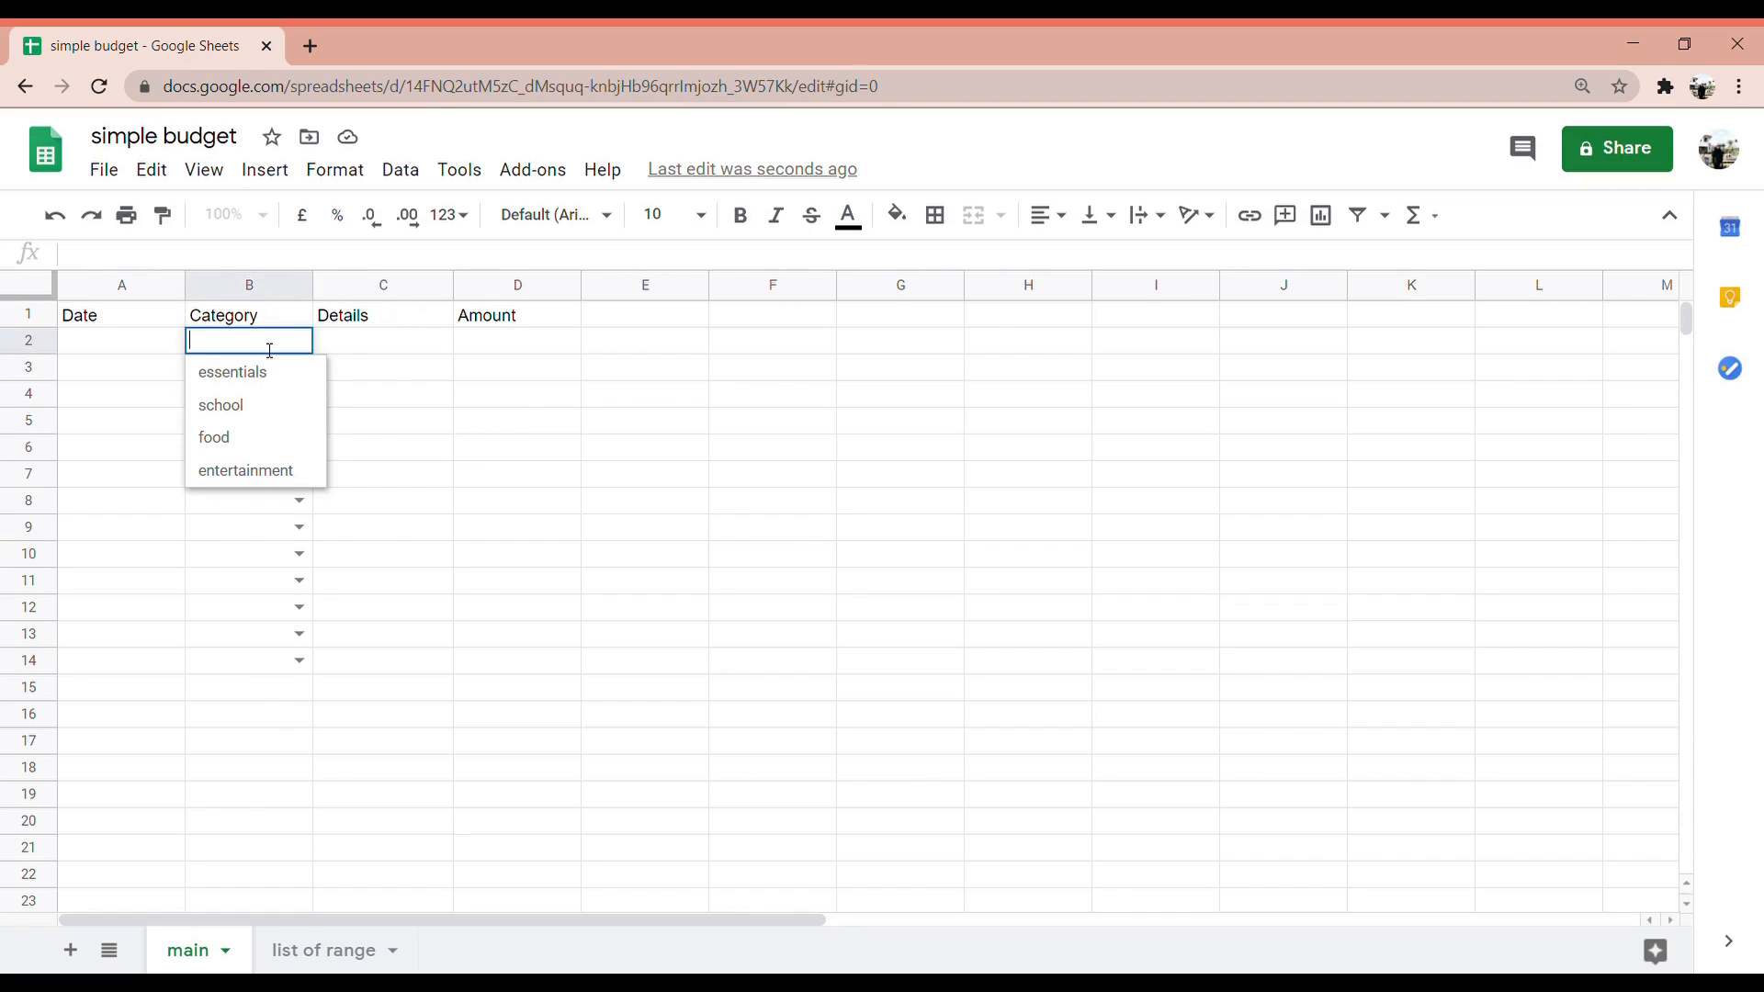
{"action": "type", "text": "transportatio"}
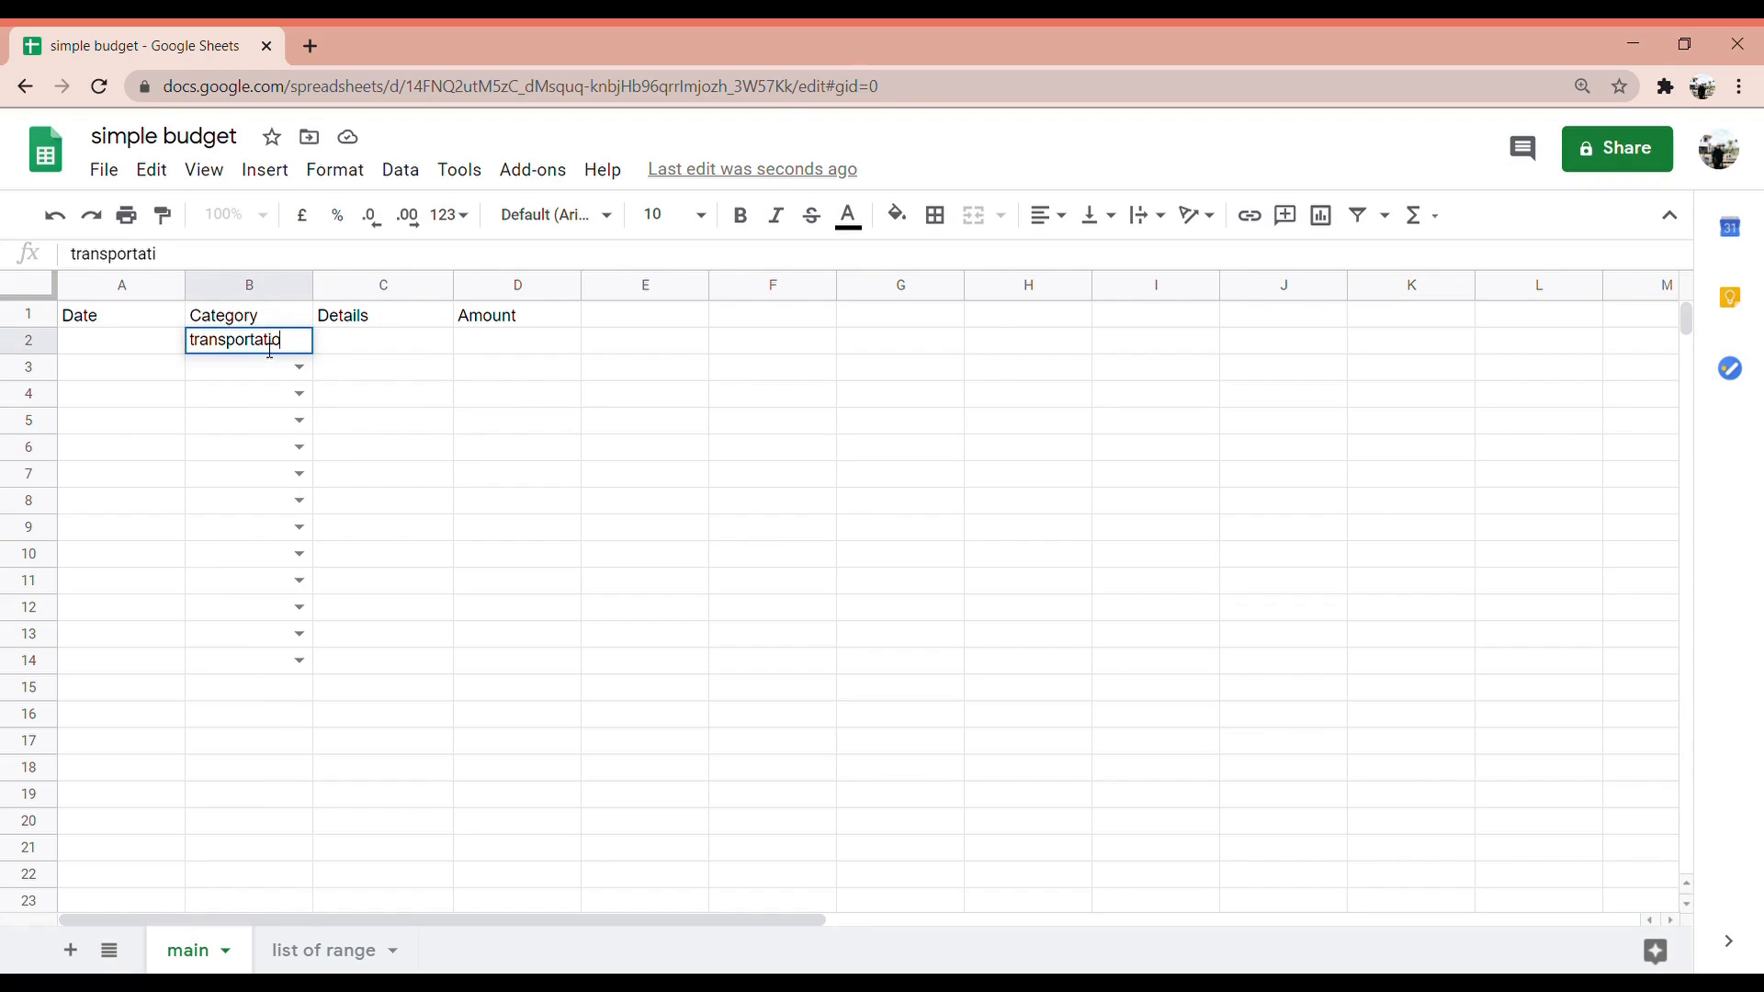
{"action": "type", "text": "n"}
{"action": "key", "text": "Return"}
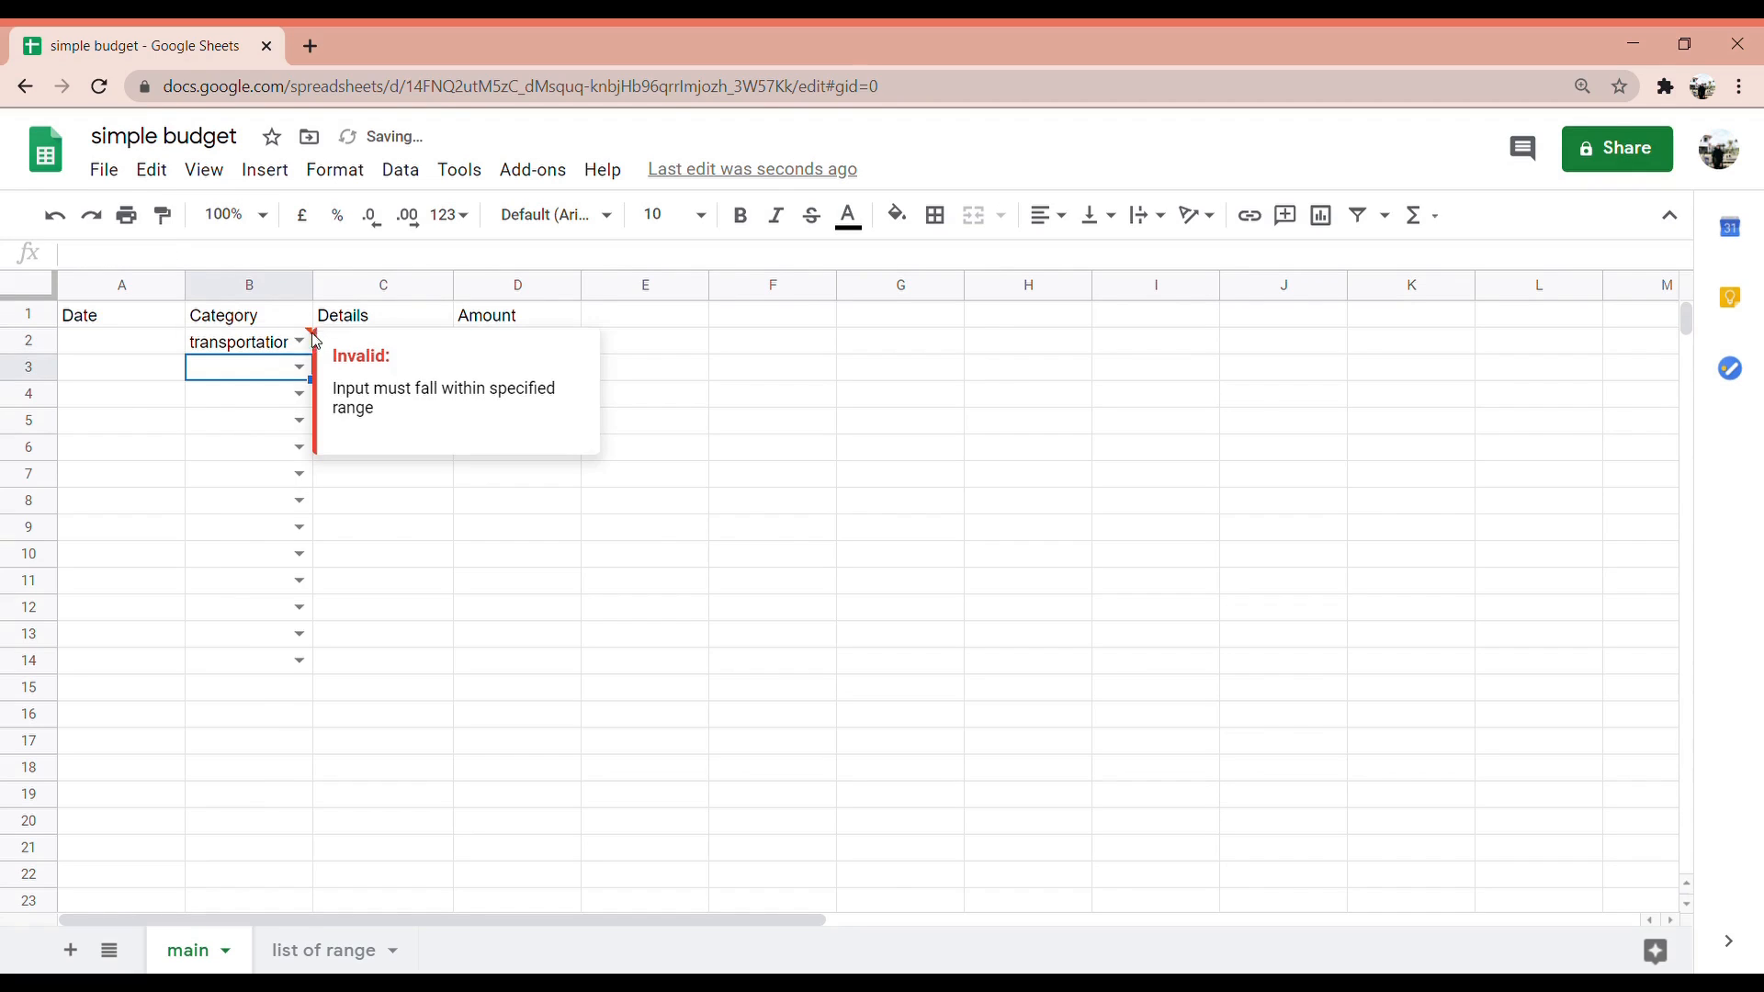
{"action": "left_click", "coordinate": [262, 342]}
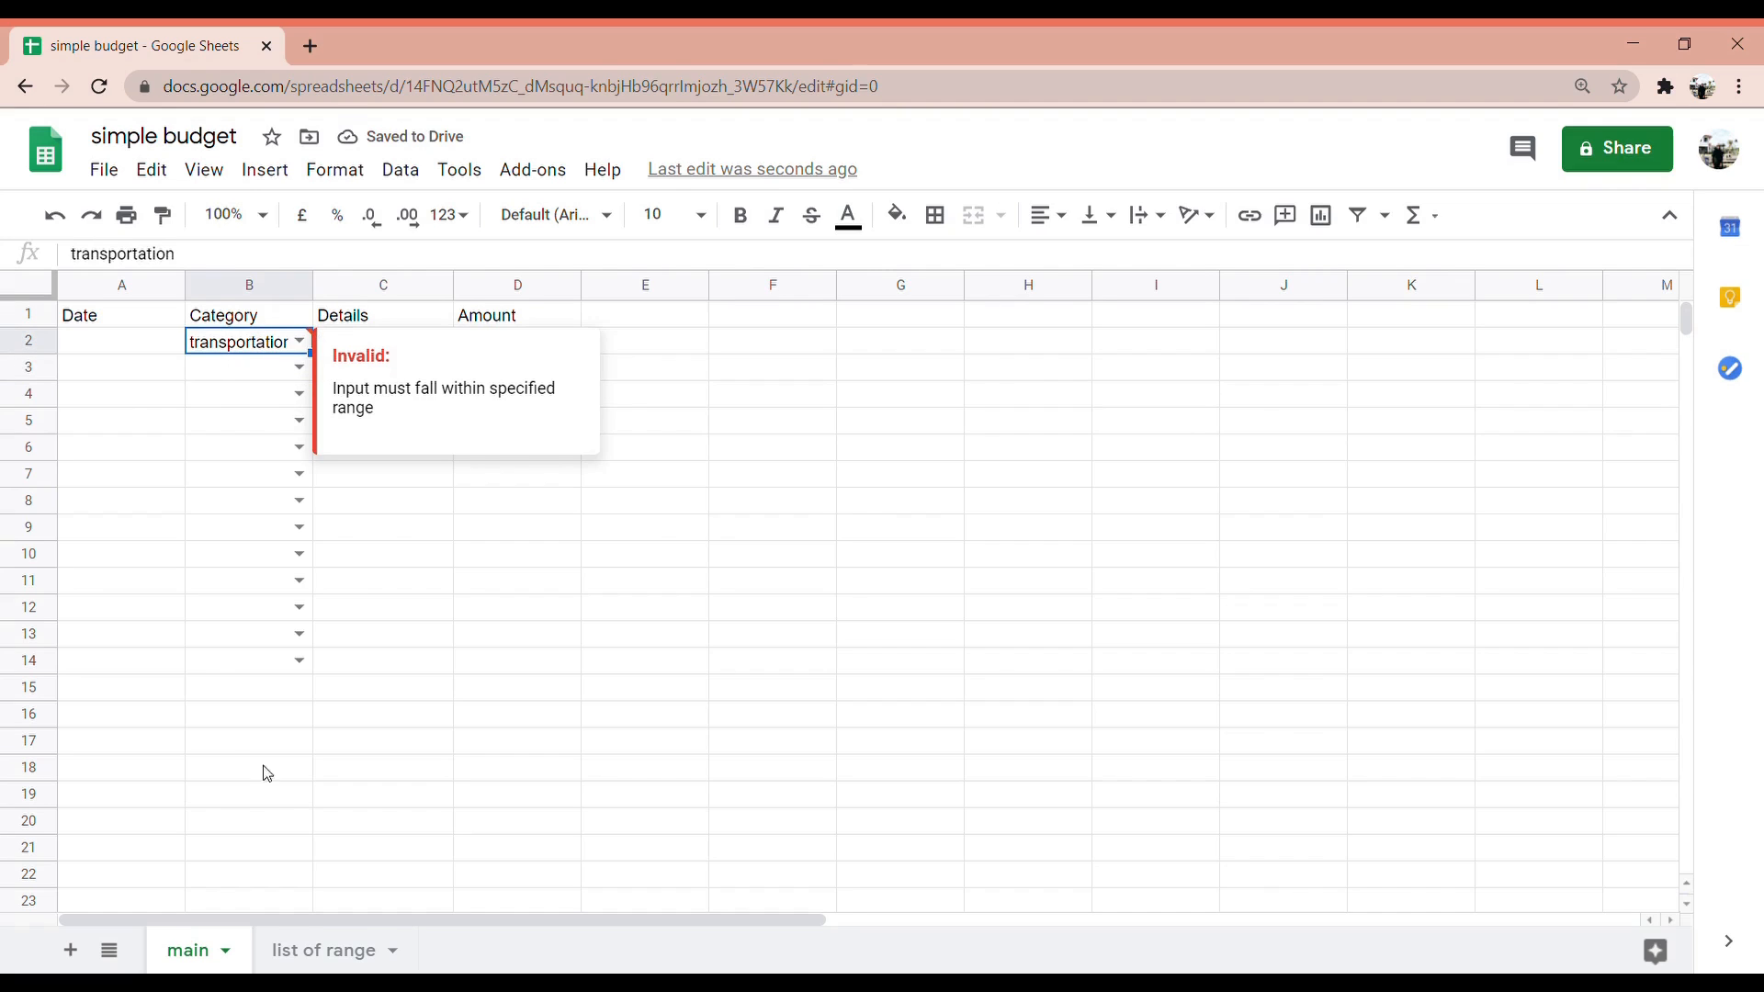
{"action": "left_click", "coordinate": [292, 346]}
{"action": "left_click", "coordinate": [292, 345]}
{"action": "key", "text": "BackSpace"}
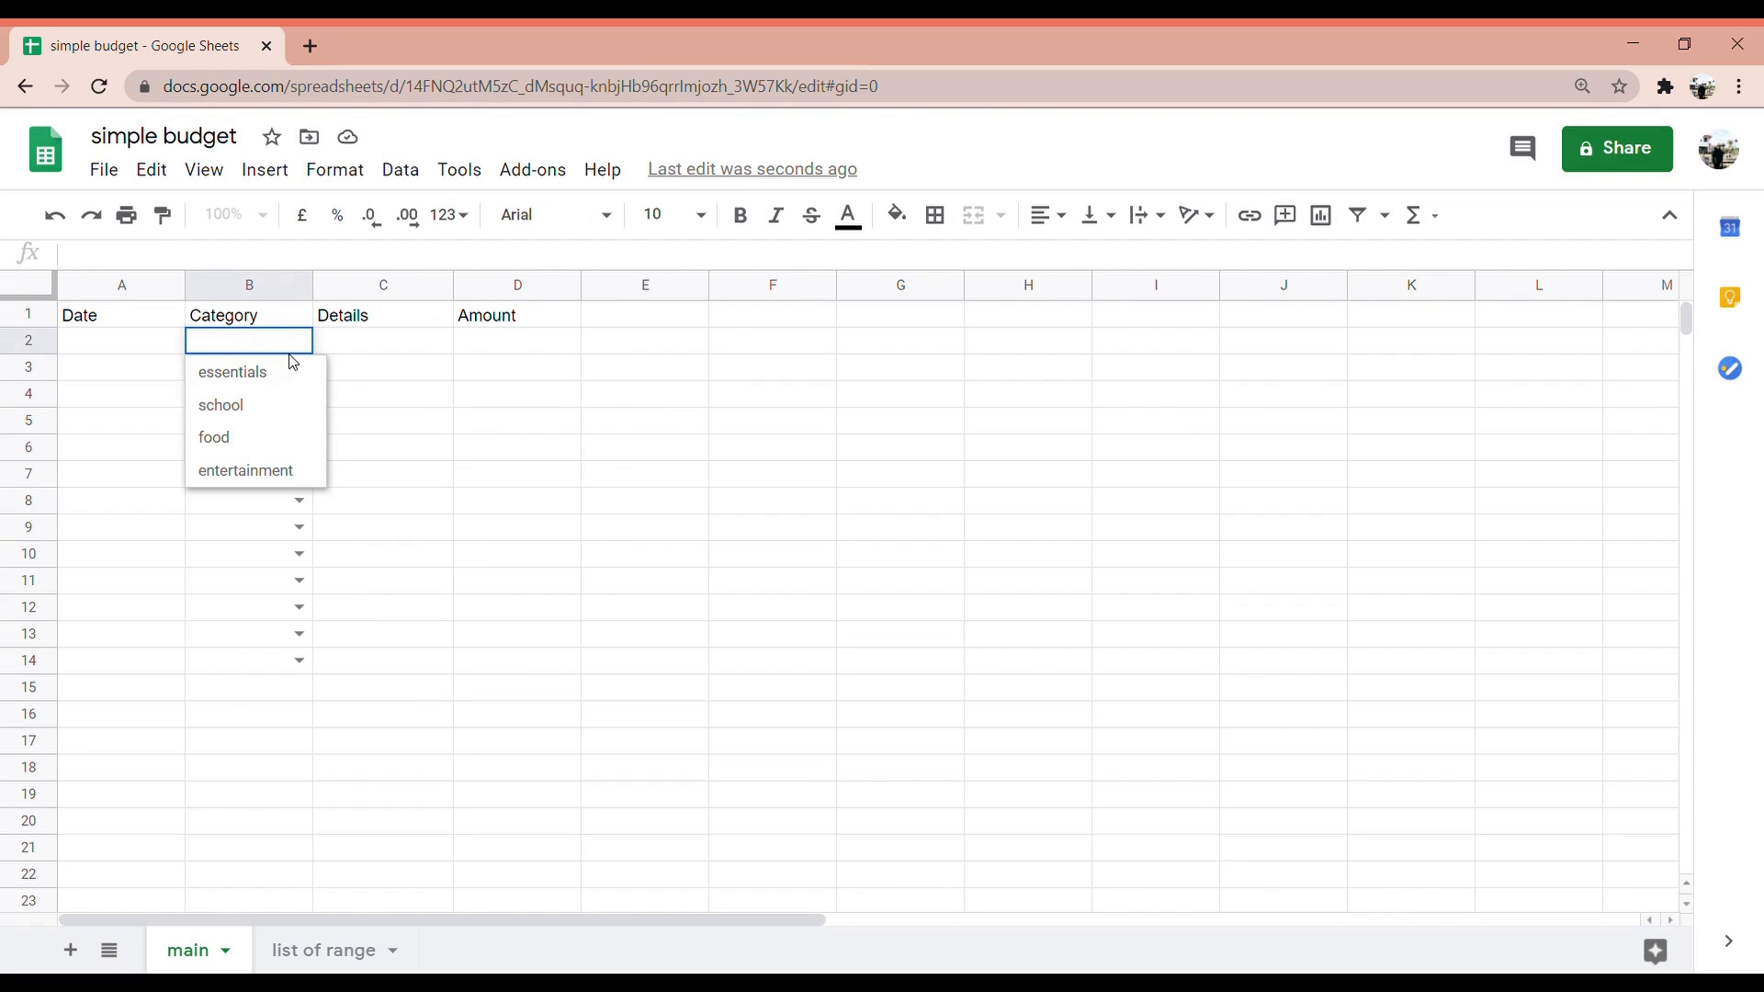
{"action": "left_click", "coordinate": [377, 475]}
Add transportation as a new category in cell A6 of the list of range sheet
{"action": "left_click", "coordinate": [300, 963]}
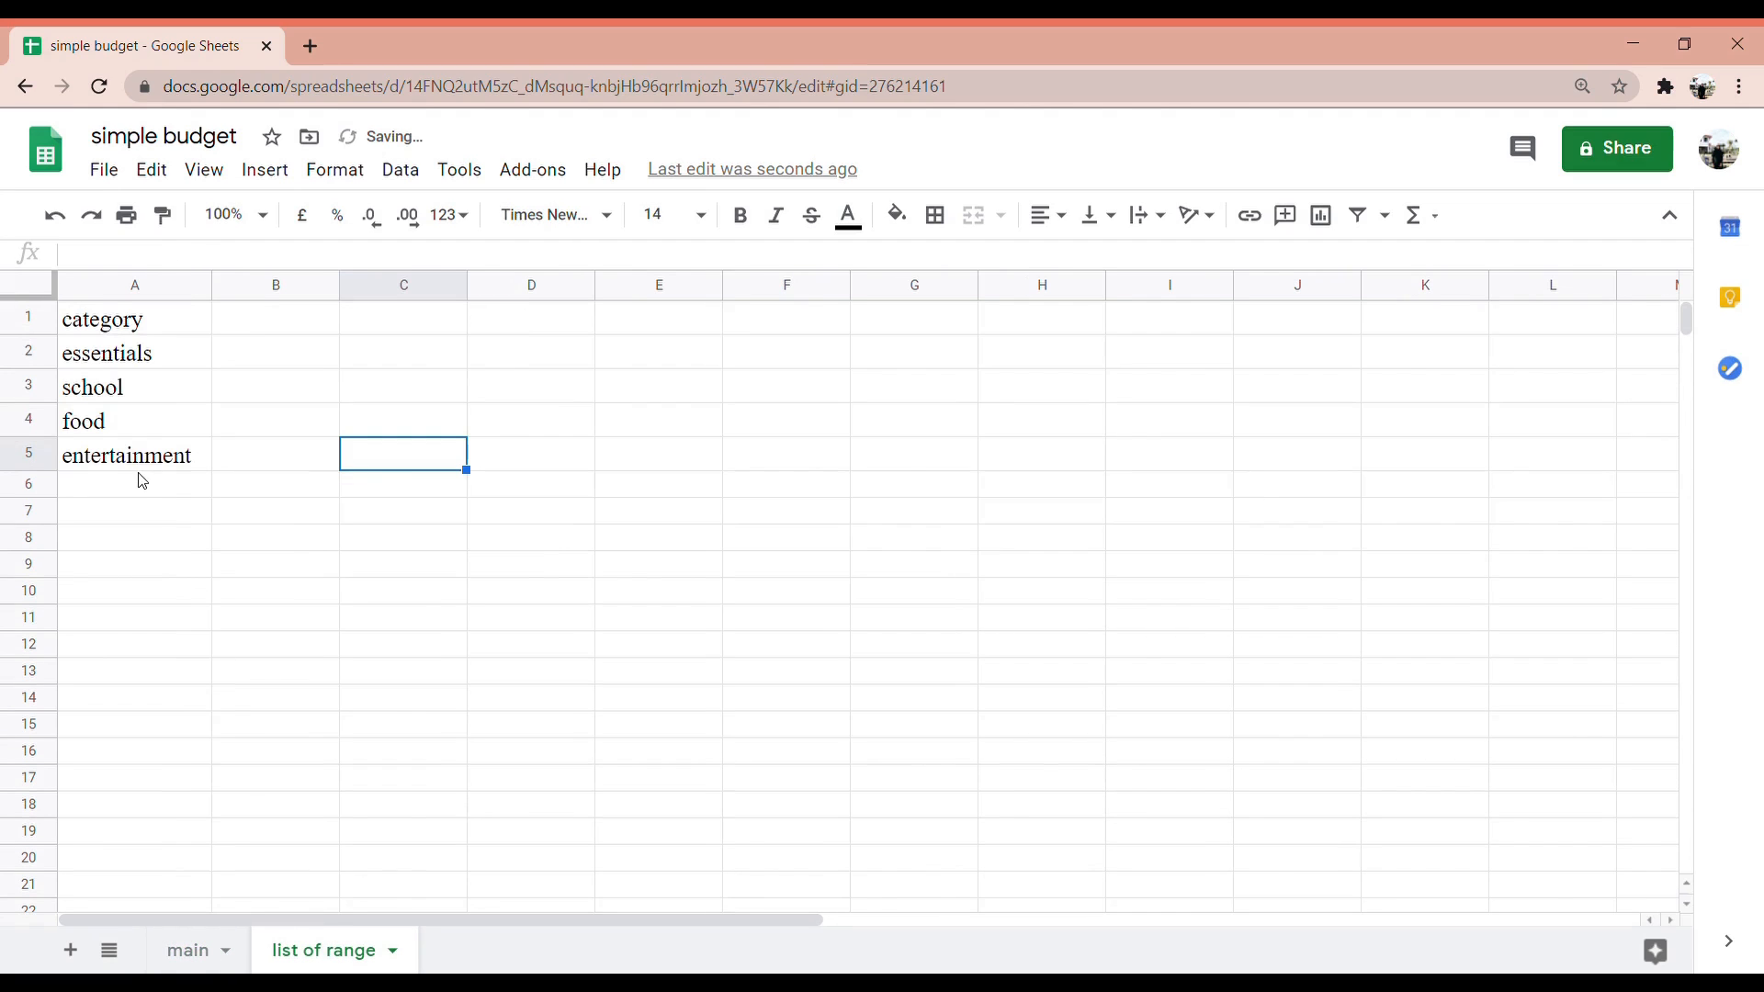
{"action": "double_click", "coordinate": [144, 488]}
{"action": "type", "text": "tra"}
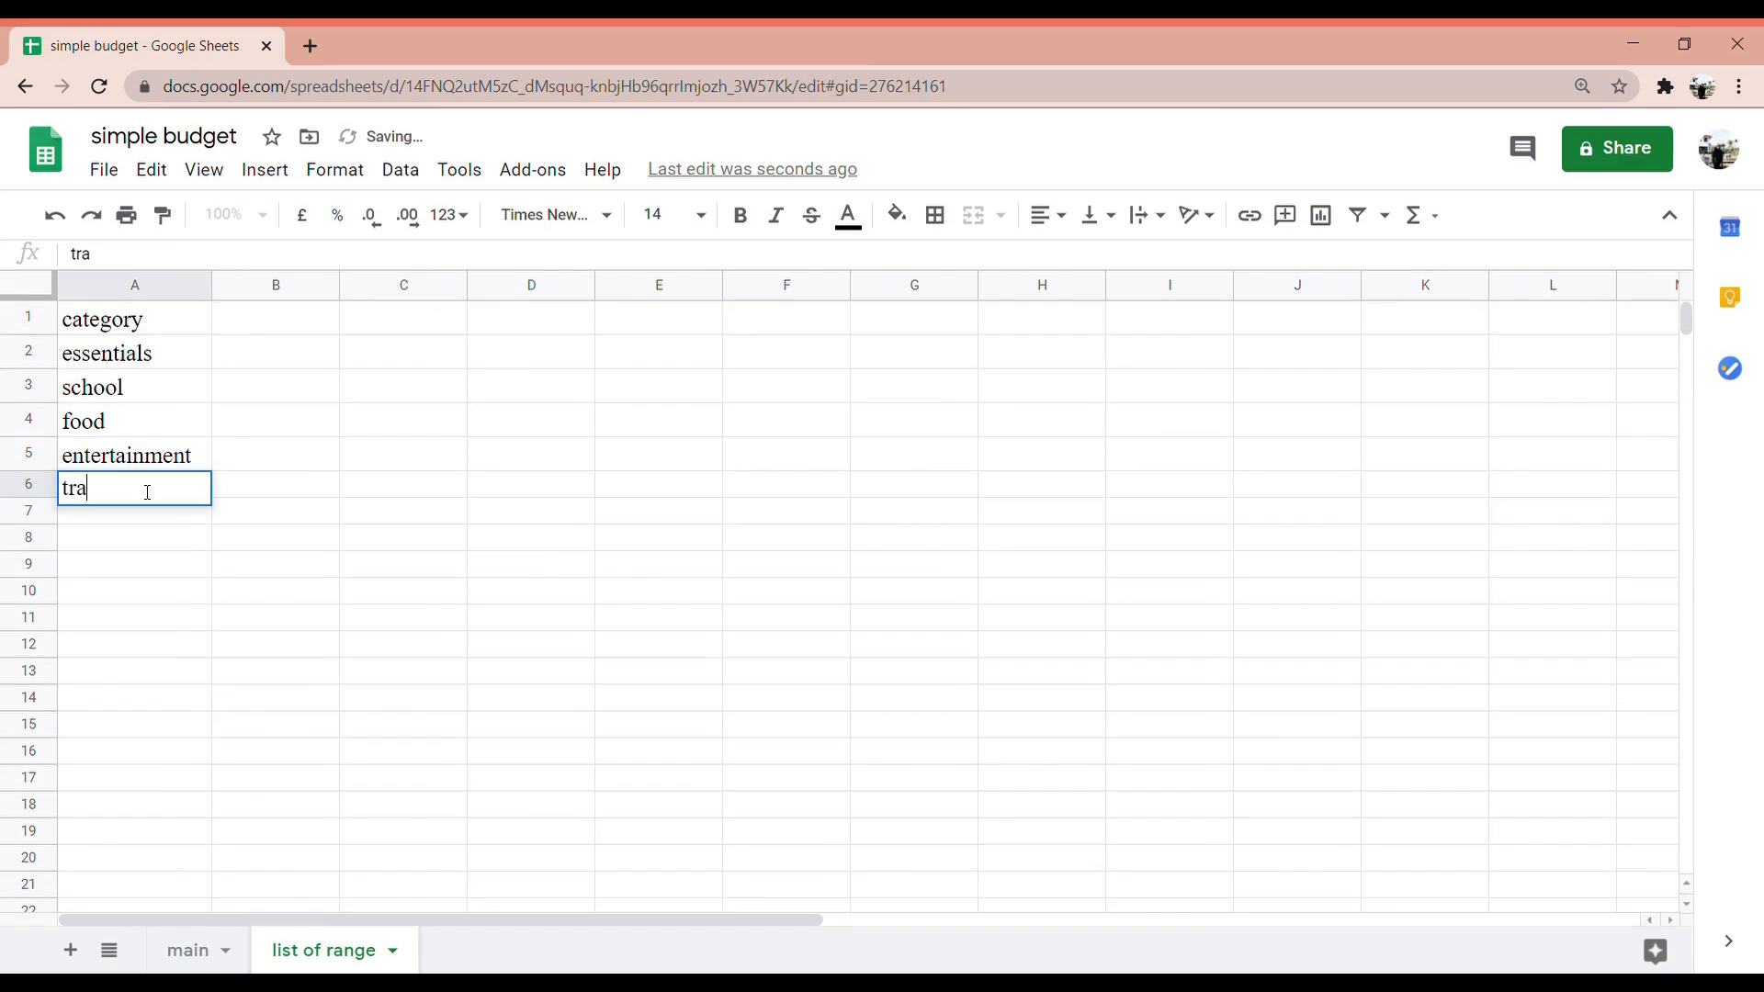
{"action": "type", "text": "nsportation"}
{"action": "key", "text": "Return"}
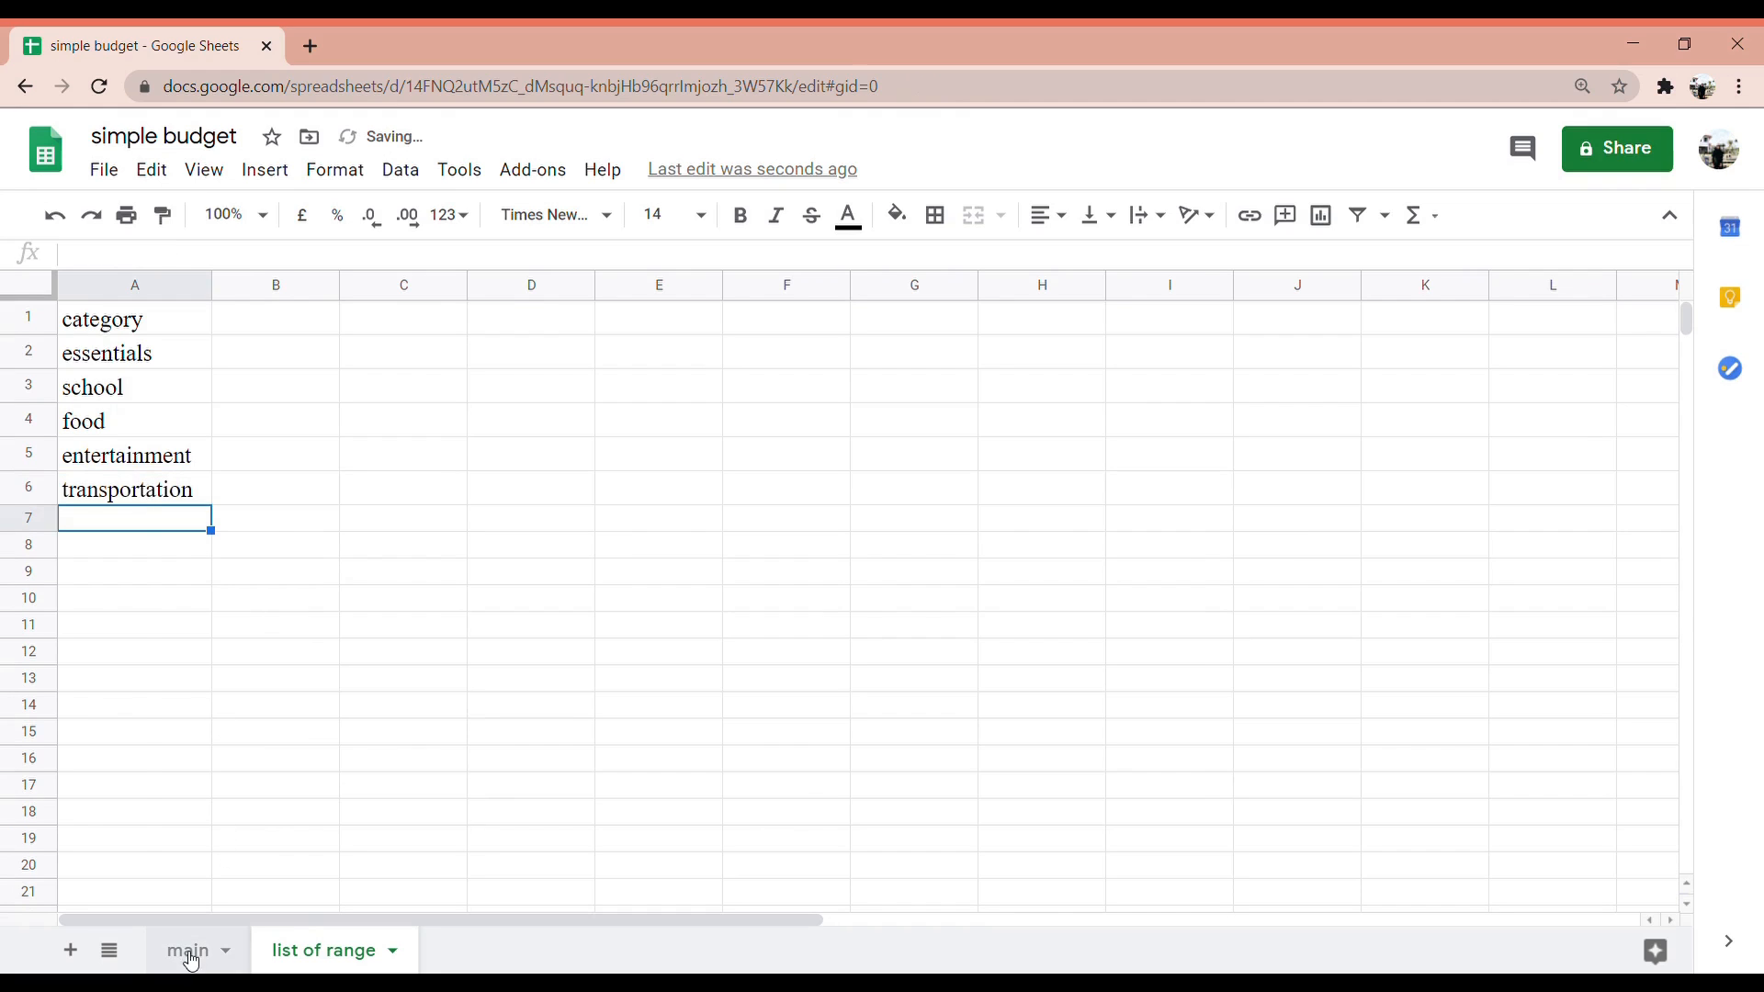
Check the category drop-down options in cell B2 of the main sheet
{"action": "left_click", "coordinate": [187, 954]}
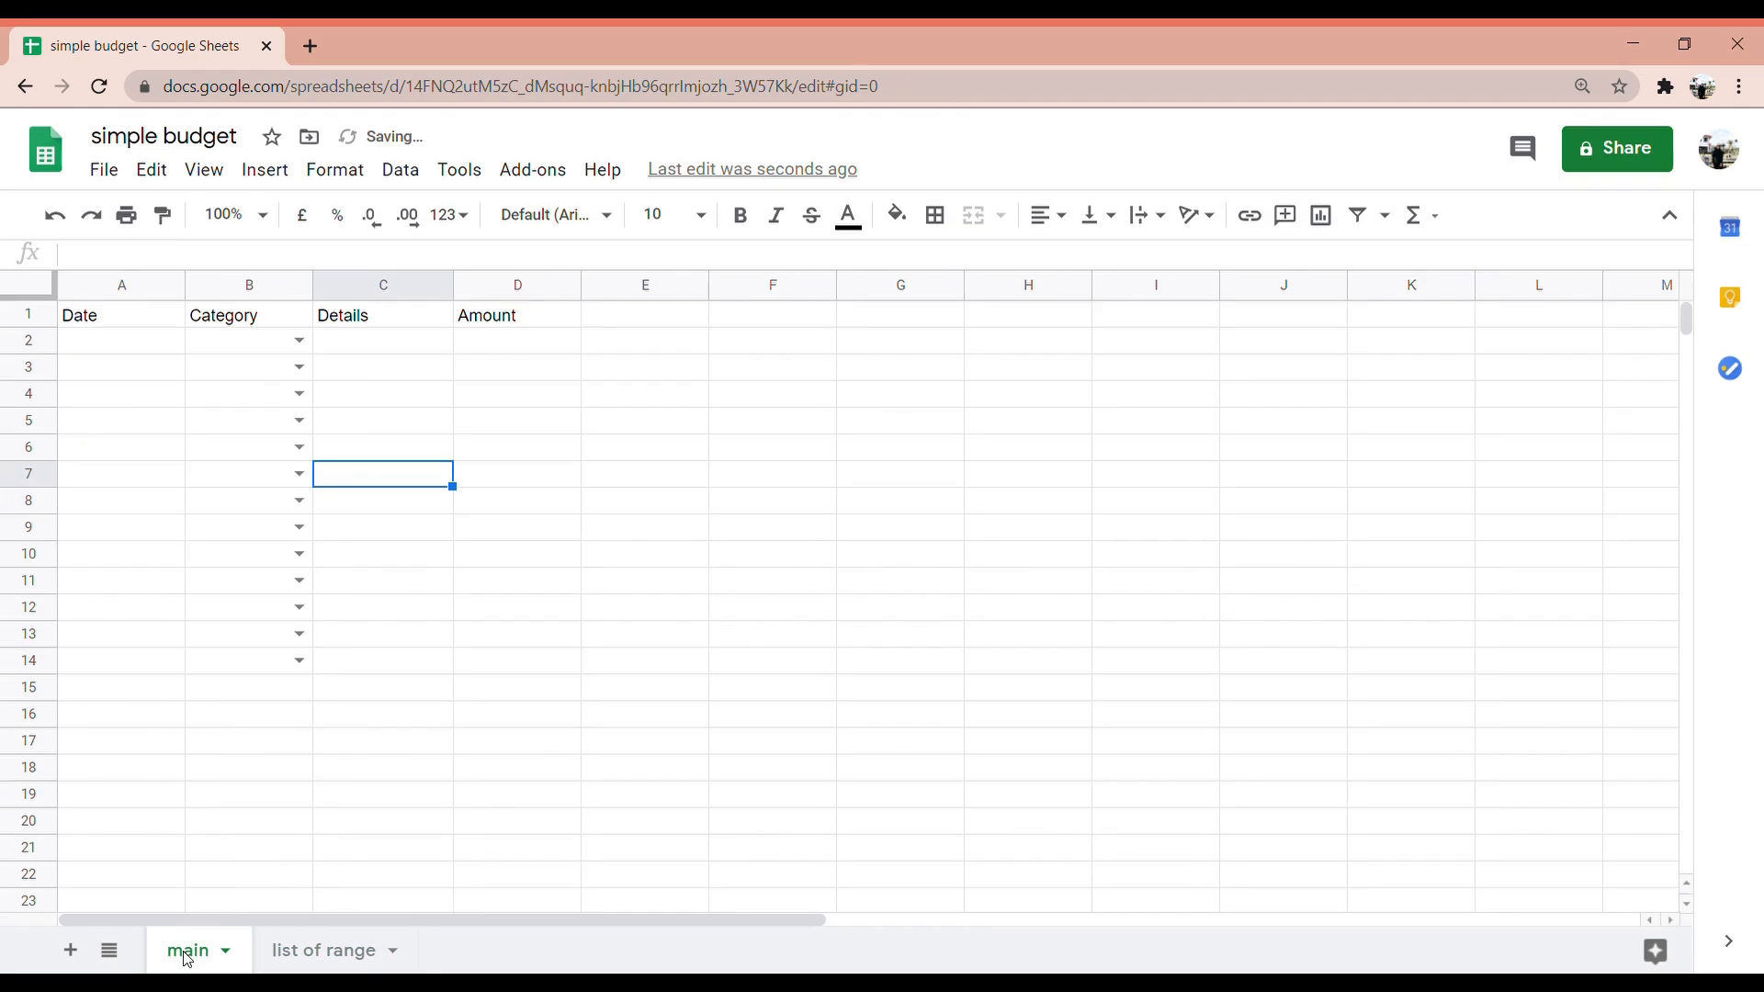
{"action": "left_click", "coordinate": [299, 342]}
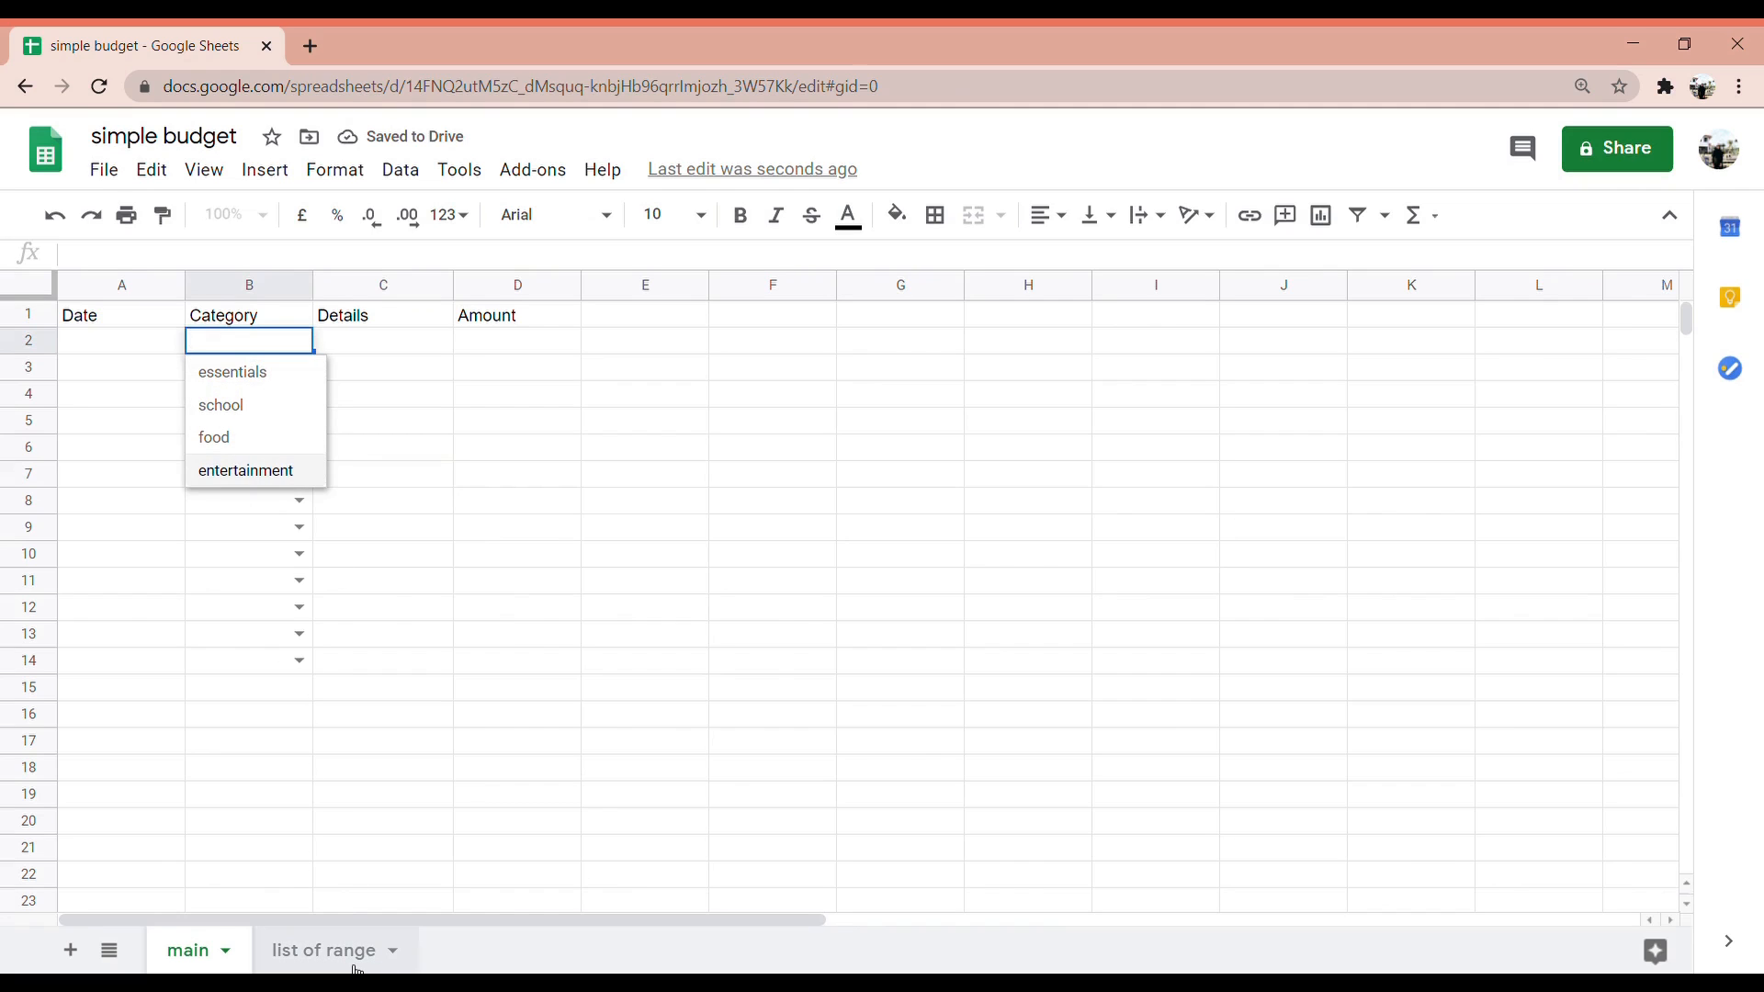
{"action": "left_click", "coordinate": [238, 608]}
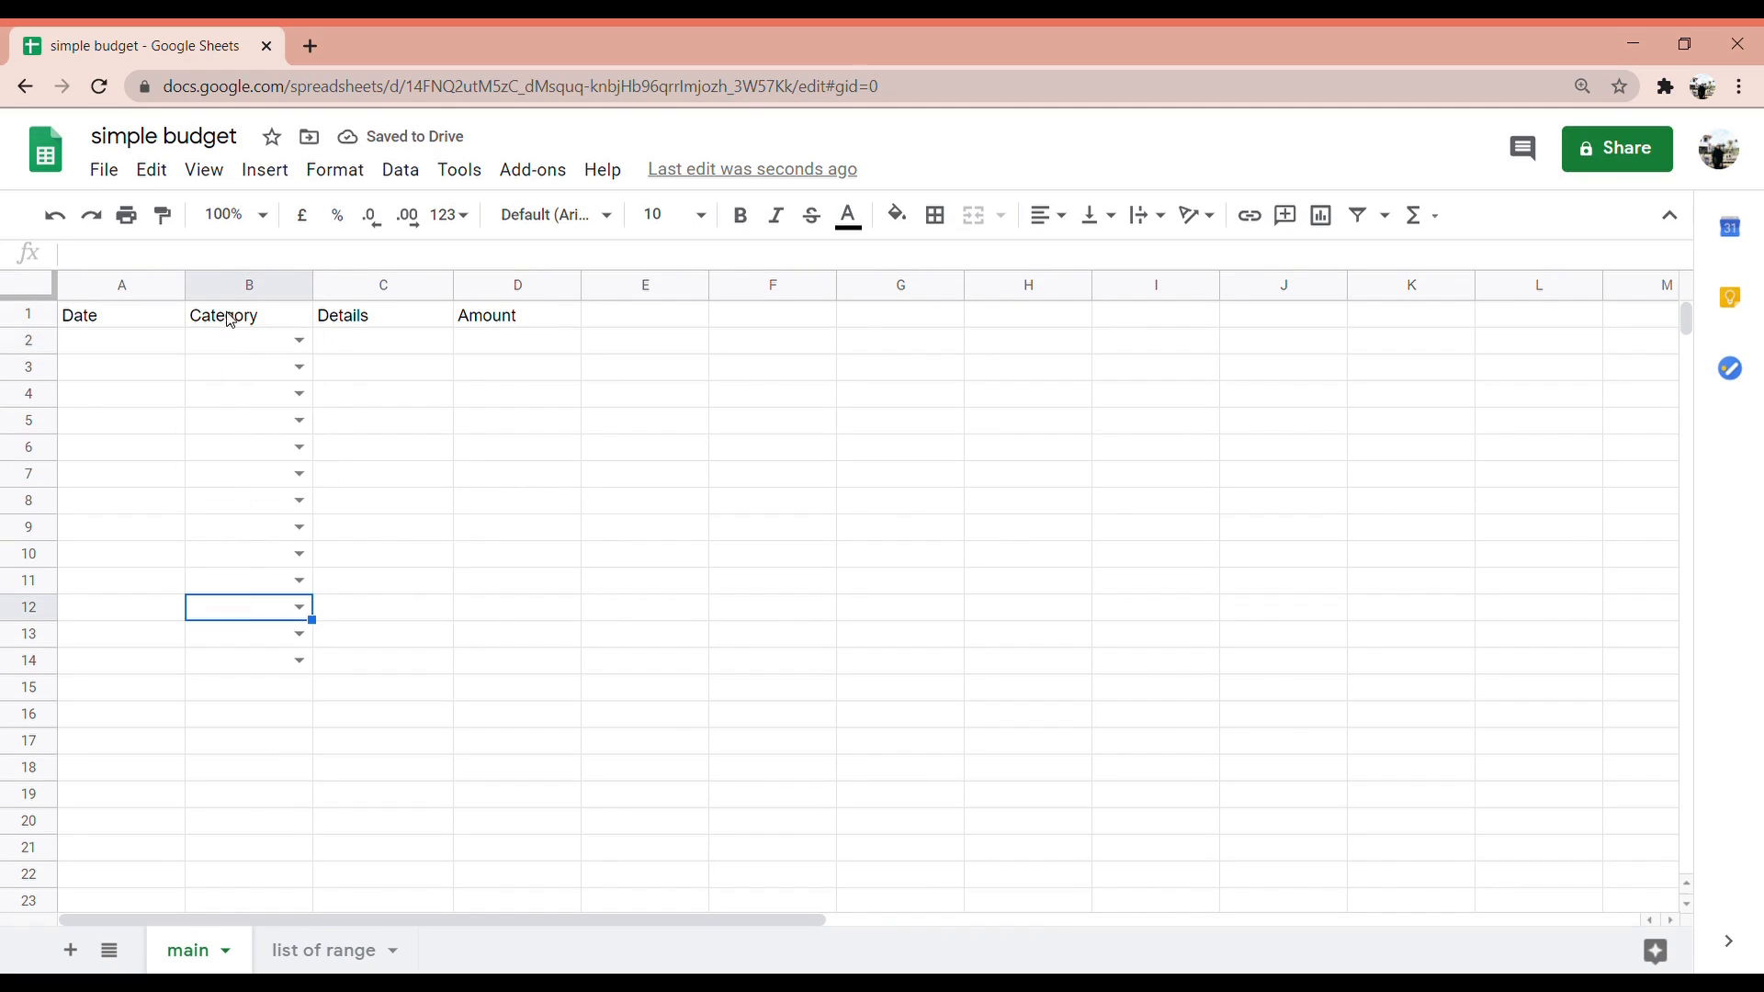
Extend the category validation source for cells B2:B14 of the main sheet to 'list of range'!A2:A20
{"action": "left_click_drag", "start_coordinate": [229, 342], "coordinate": [268, 662]}
{"action": "left_click", "coordinate": [384, 184]}
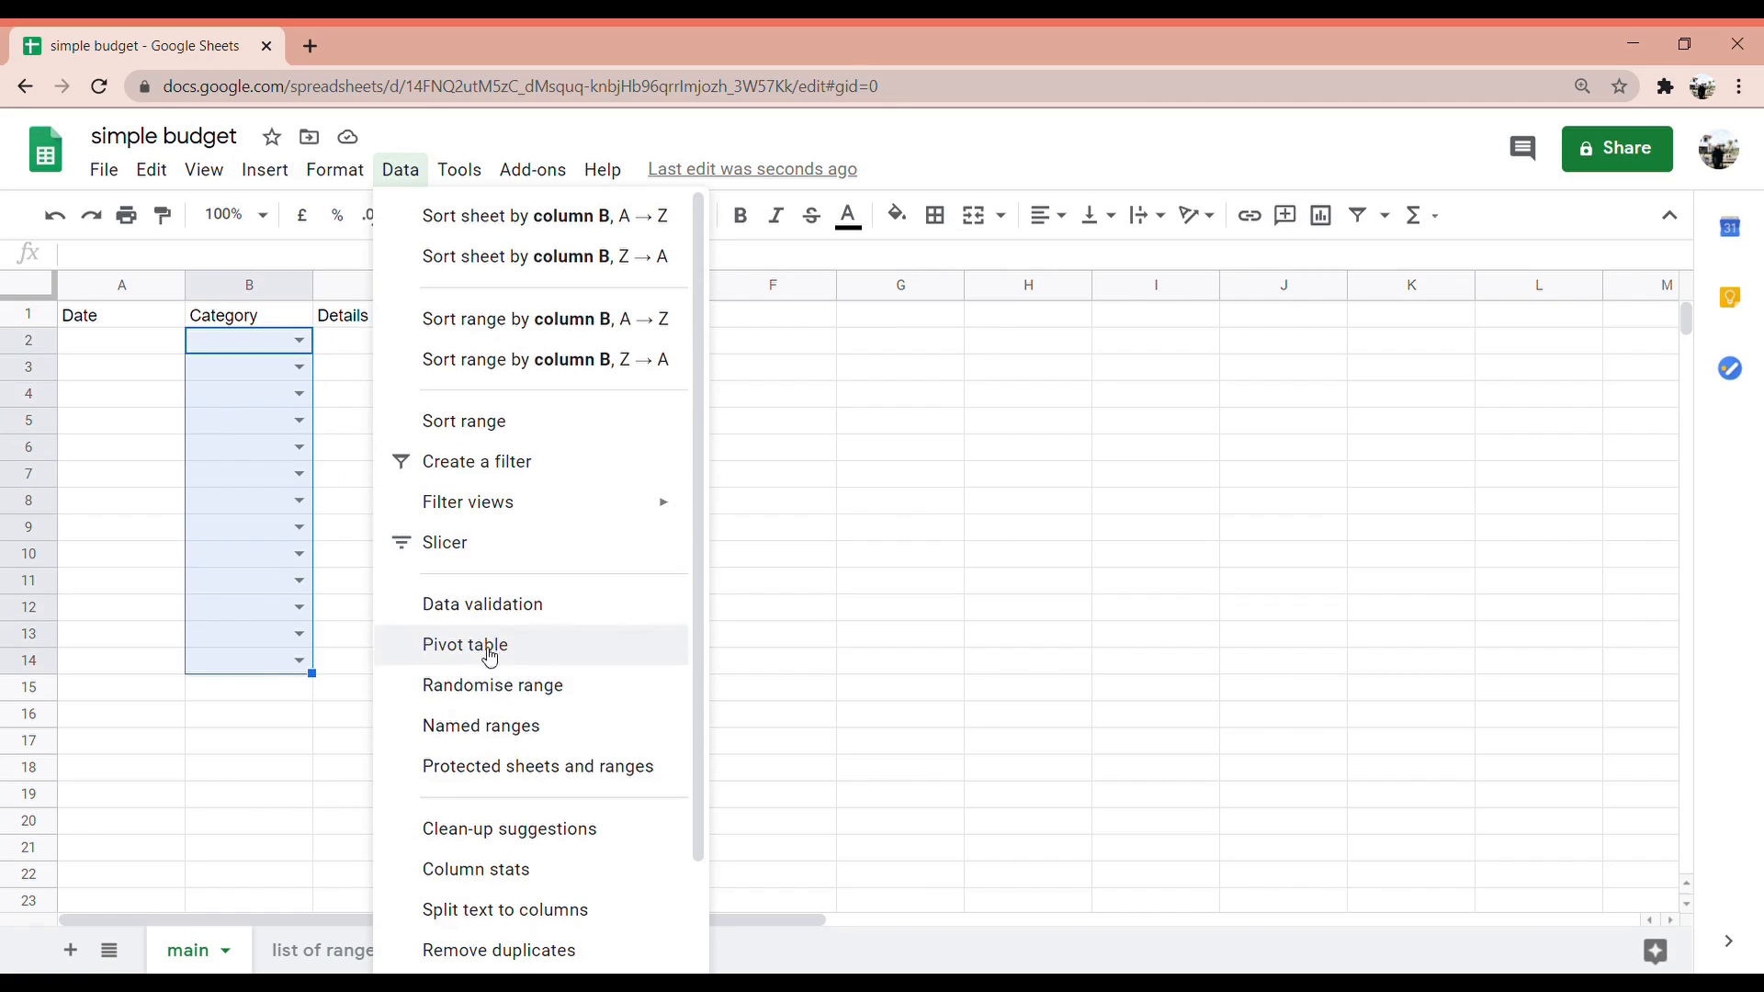
{"action": "left_click", "coordinate": [515, 603]}
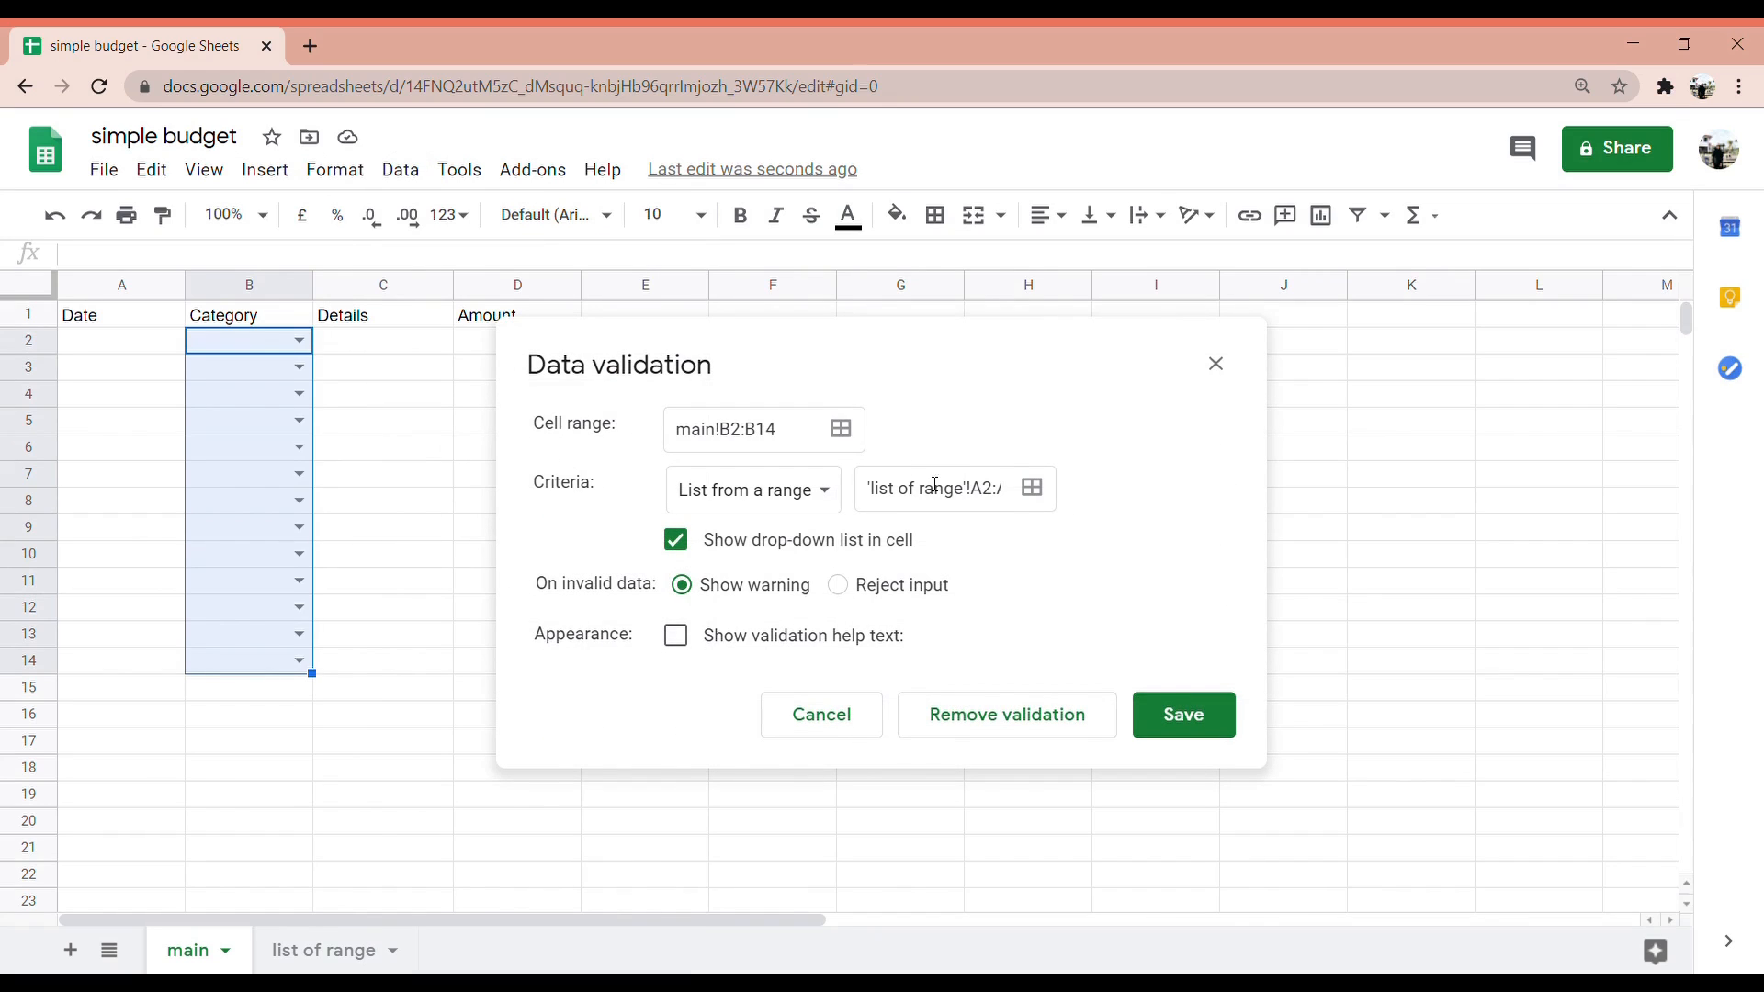
{"action": "left_click", "coordinate": [1027, 503]}
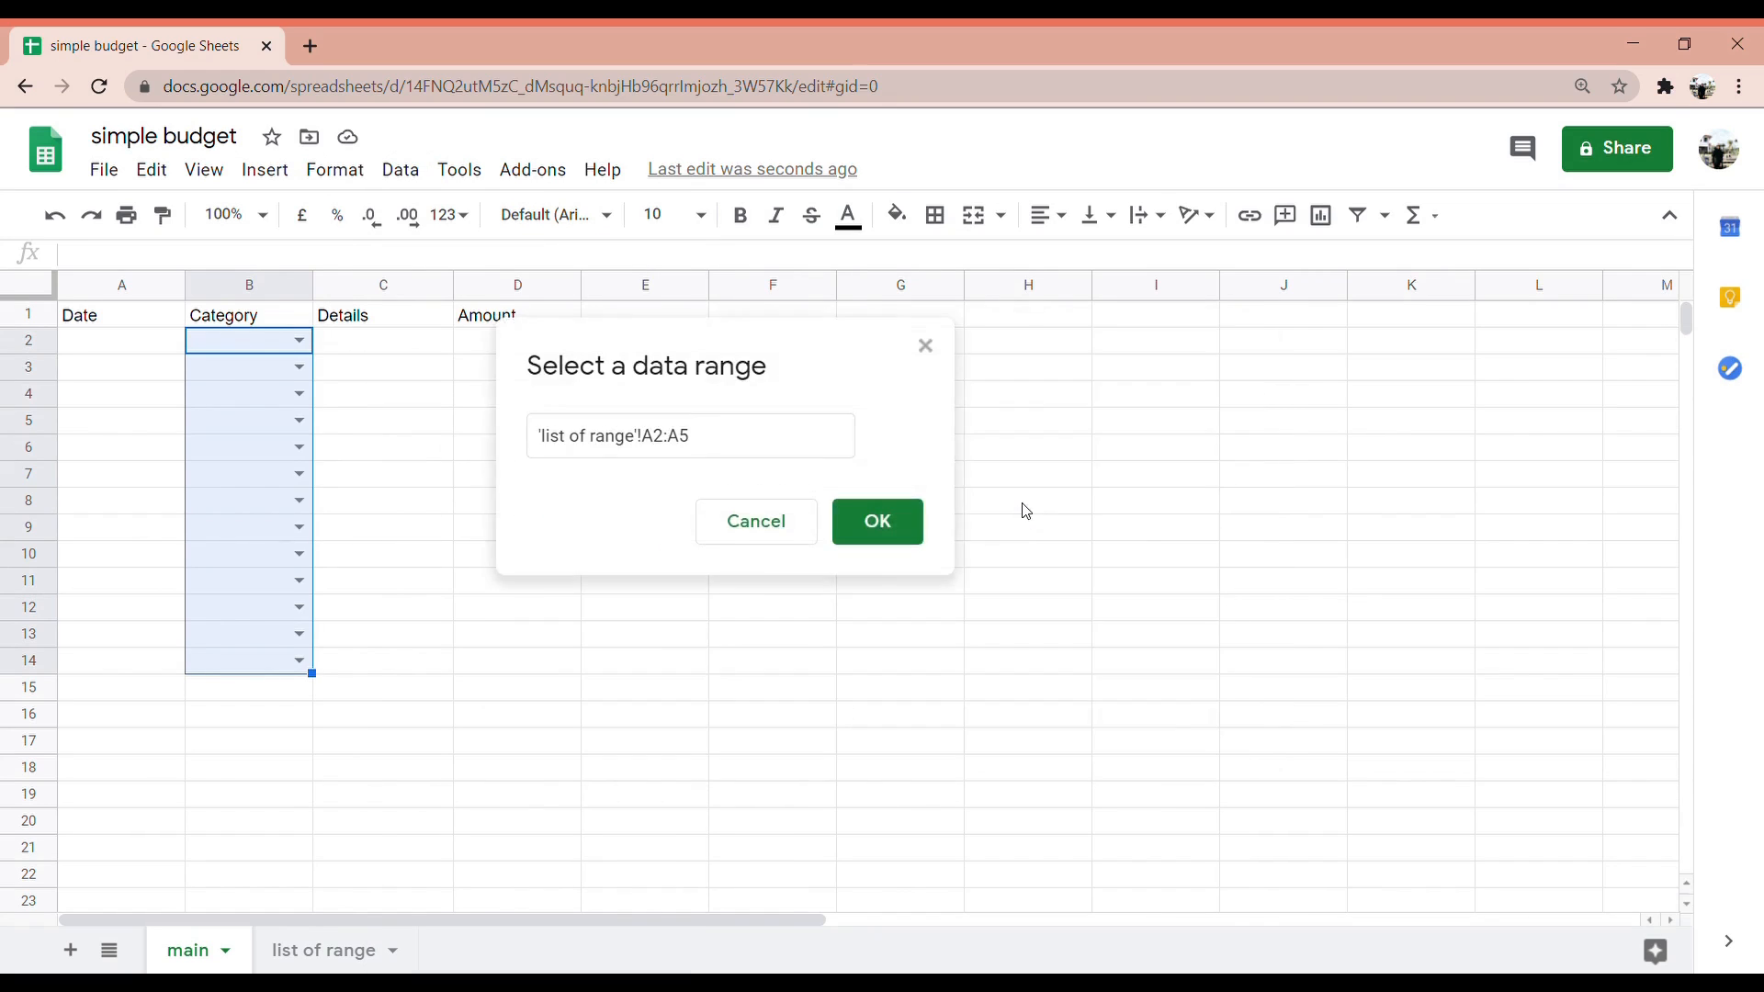
{"action": "left_click", "coordinate": [367, 950]}
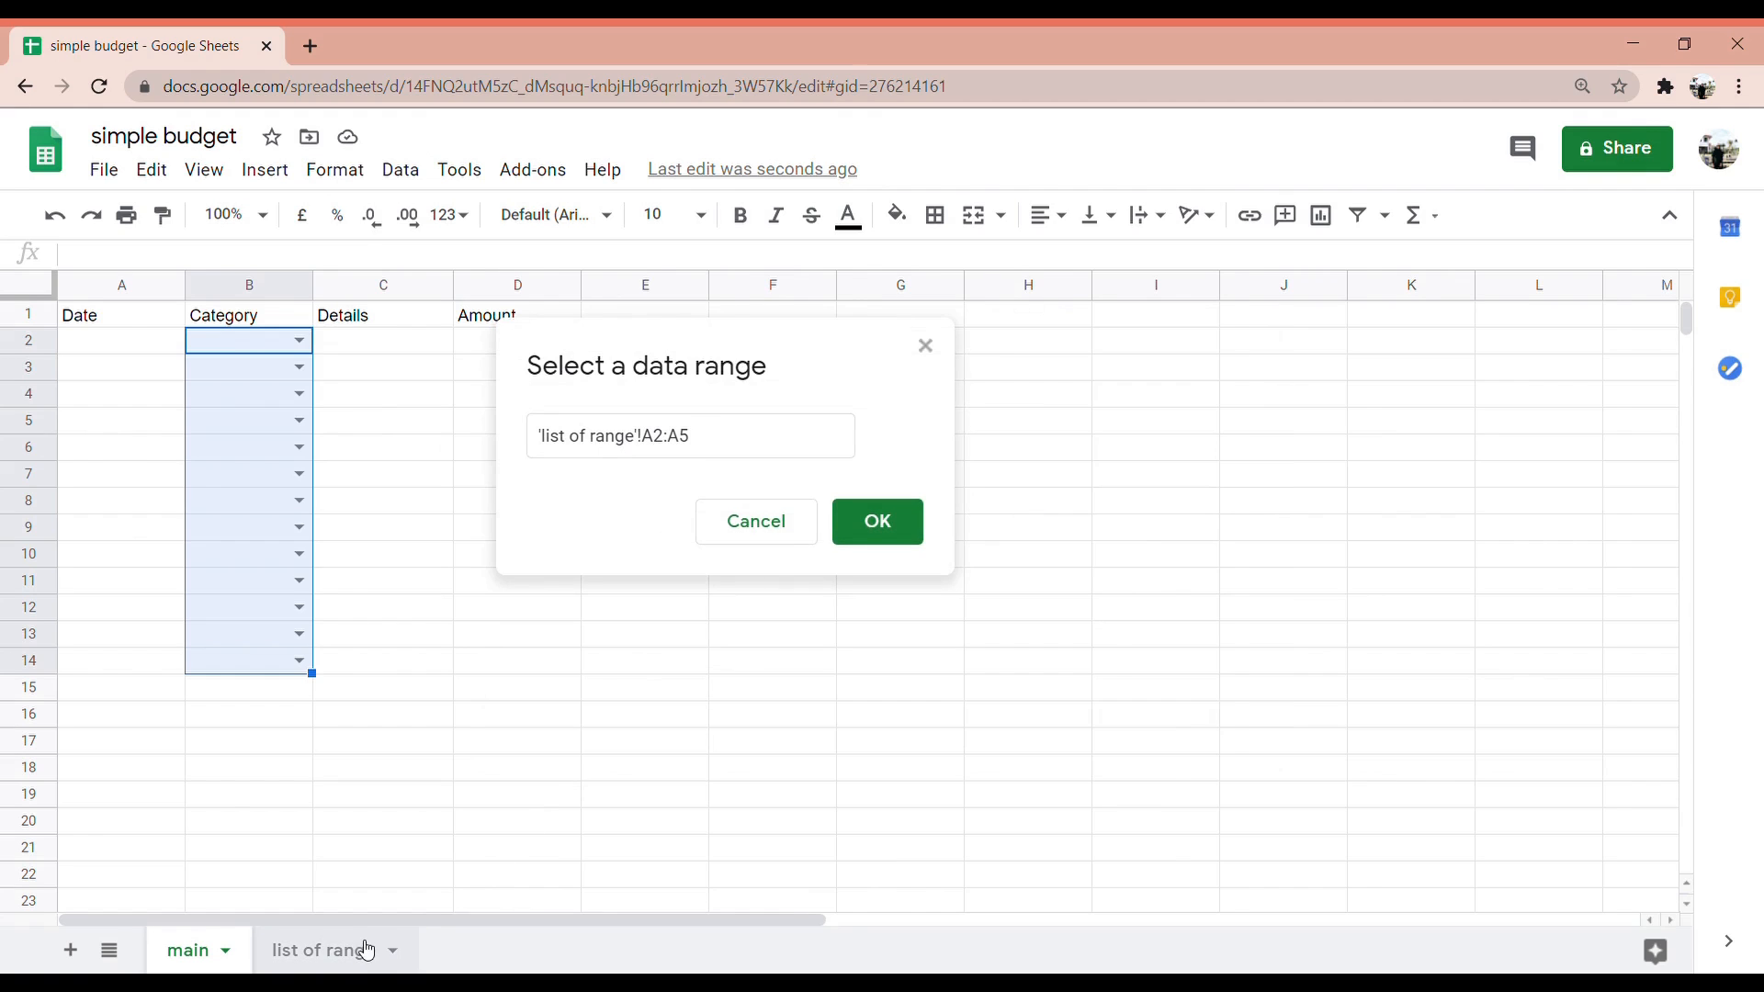
{"action": "left_click", "coordinate": [148, 359]}
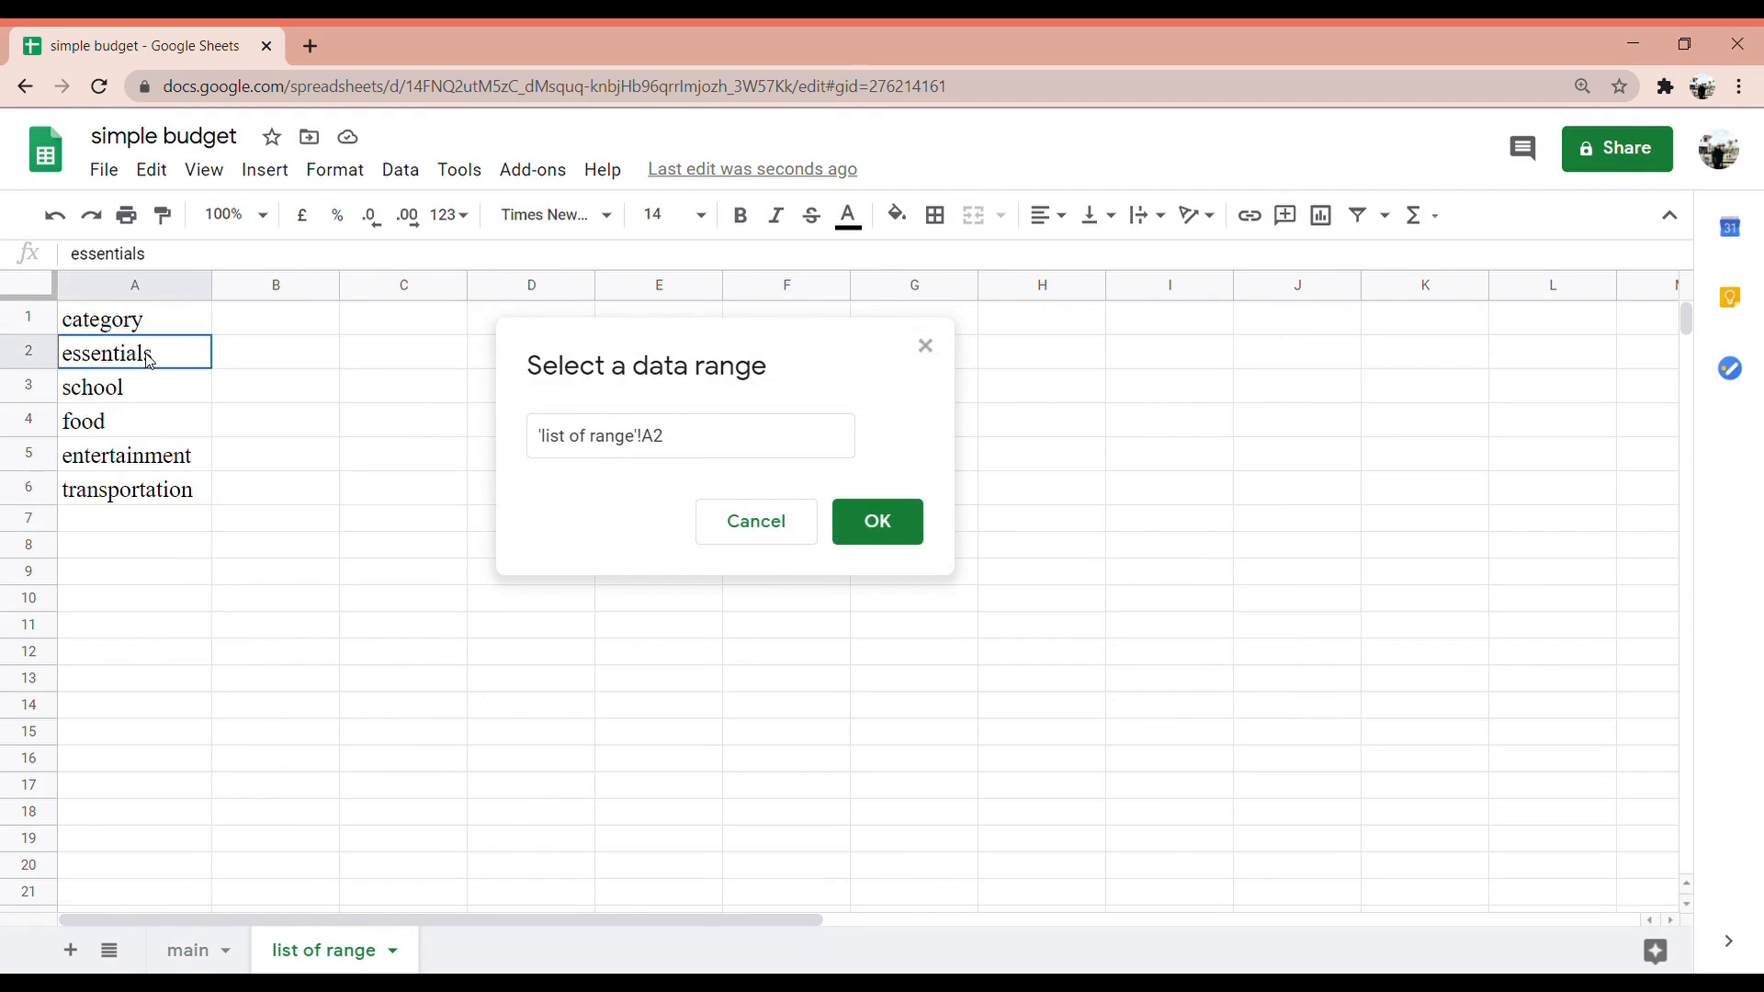
{"action": "left_click_drag", "start_coordinate": [149, 362], "coordinate": [185, 878]}
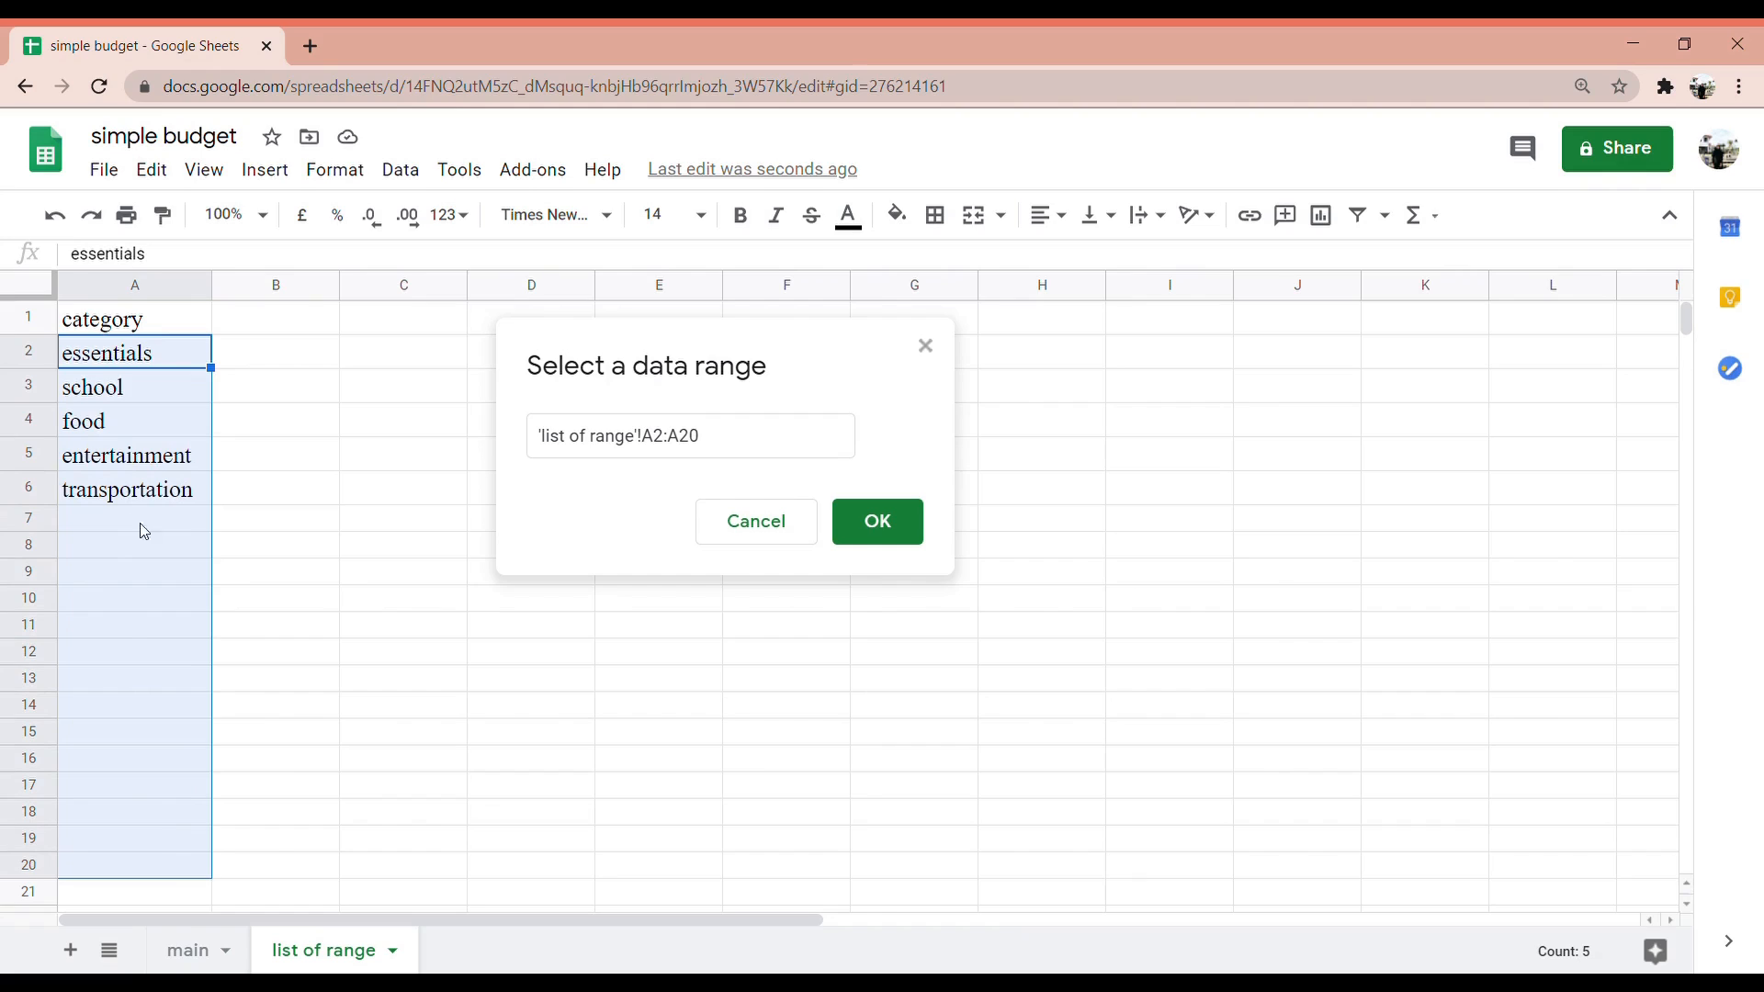
{"action": "left_click", "coordinate": [879, 542]}
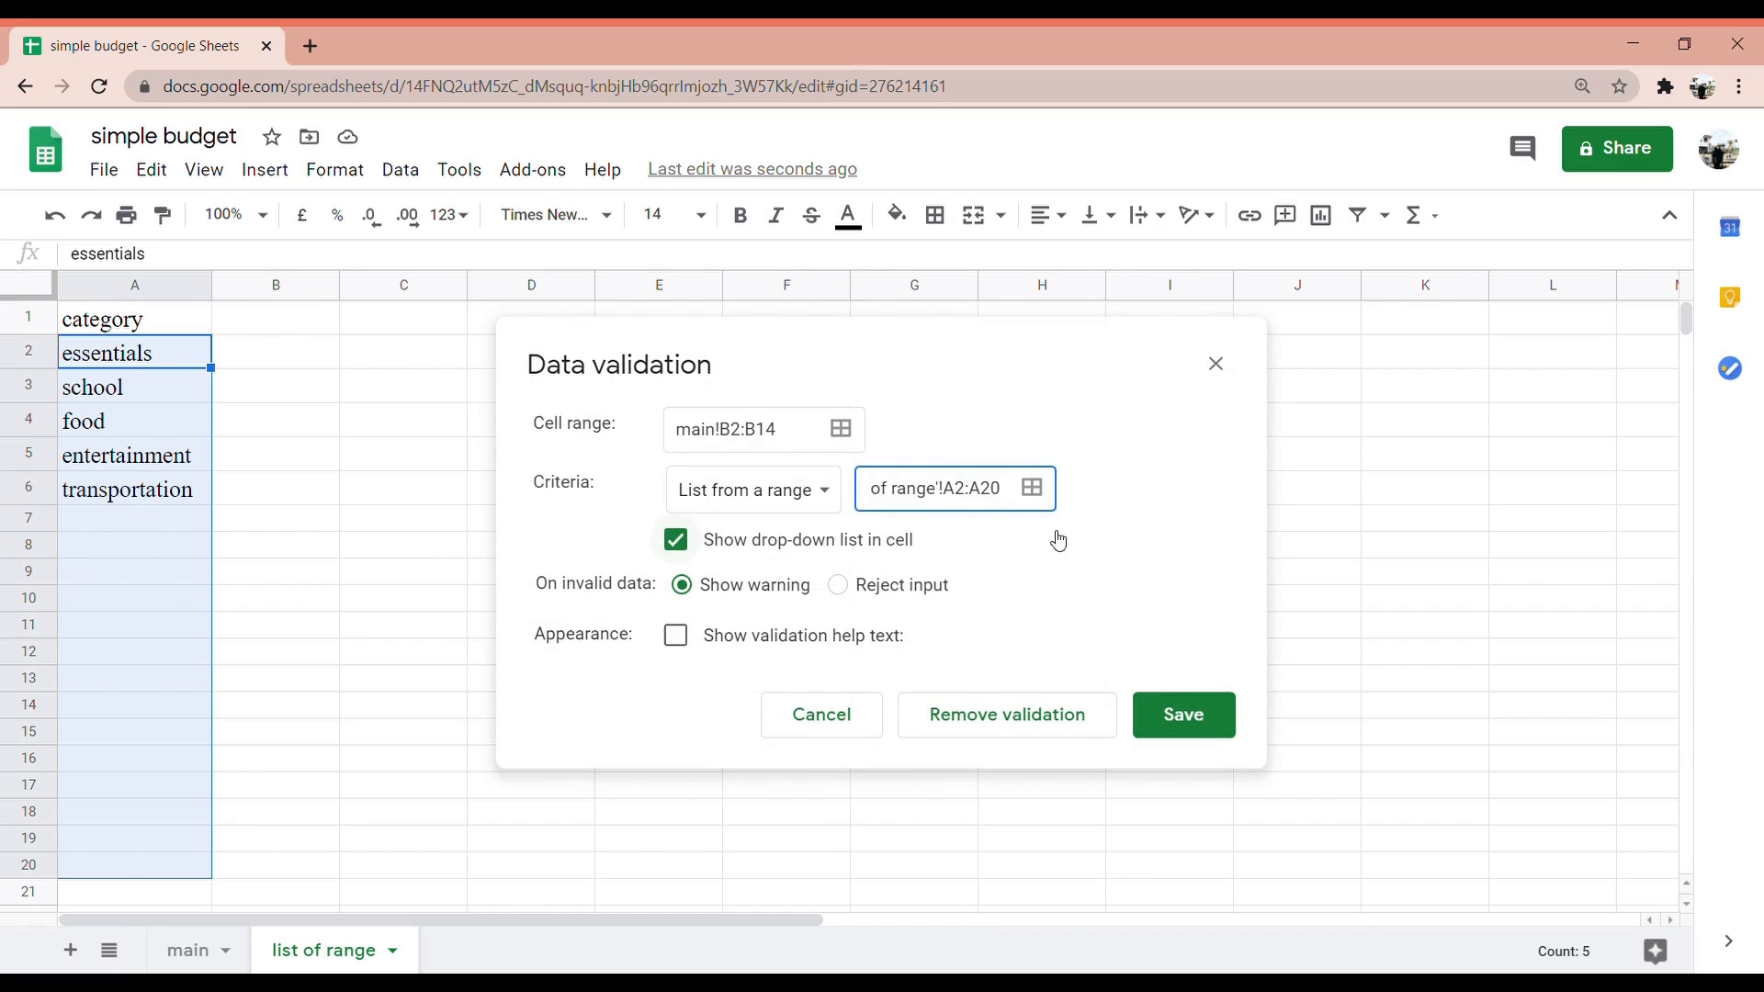
{"action": "left_click", "coordinate": [1181, 726]}
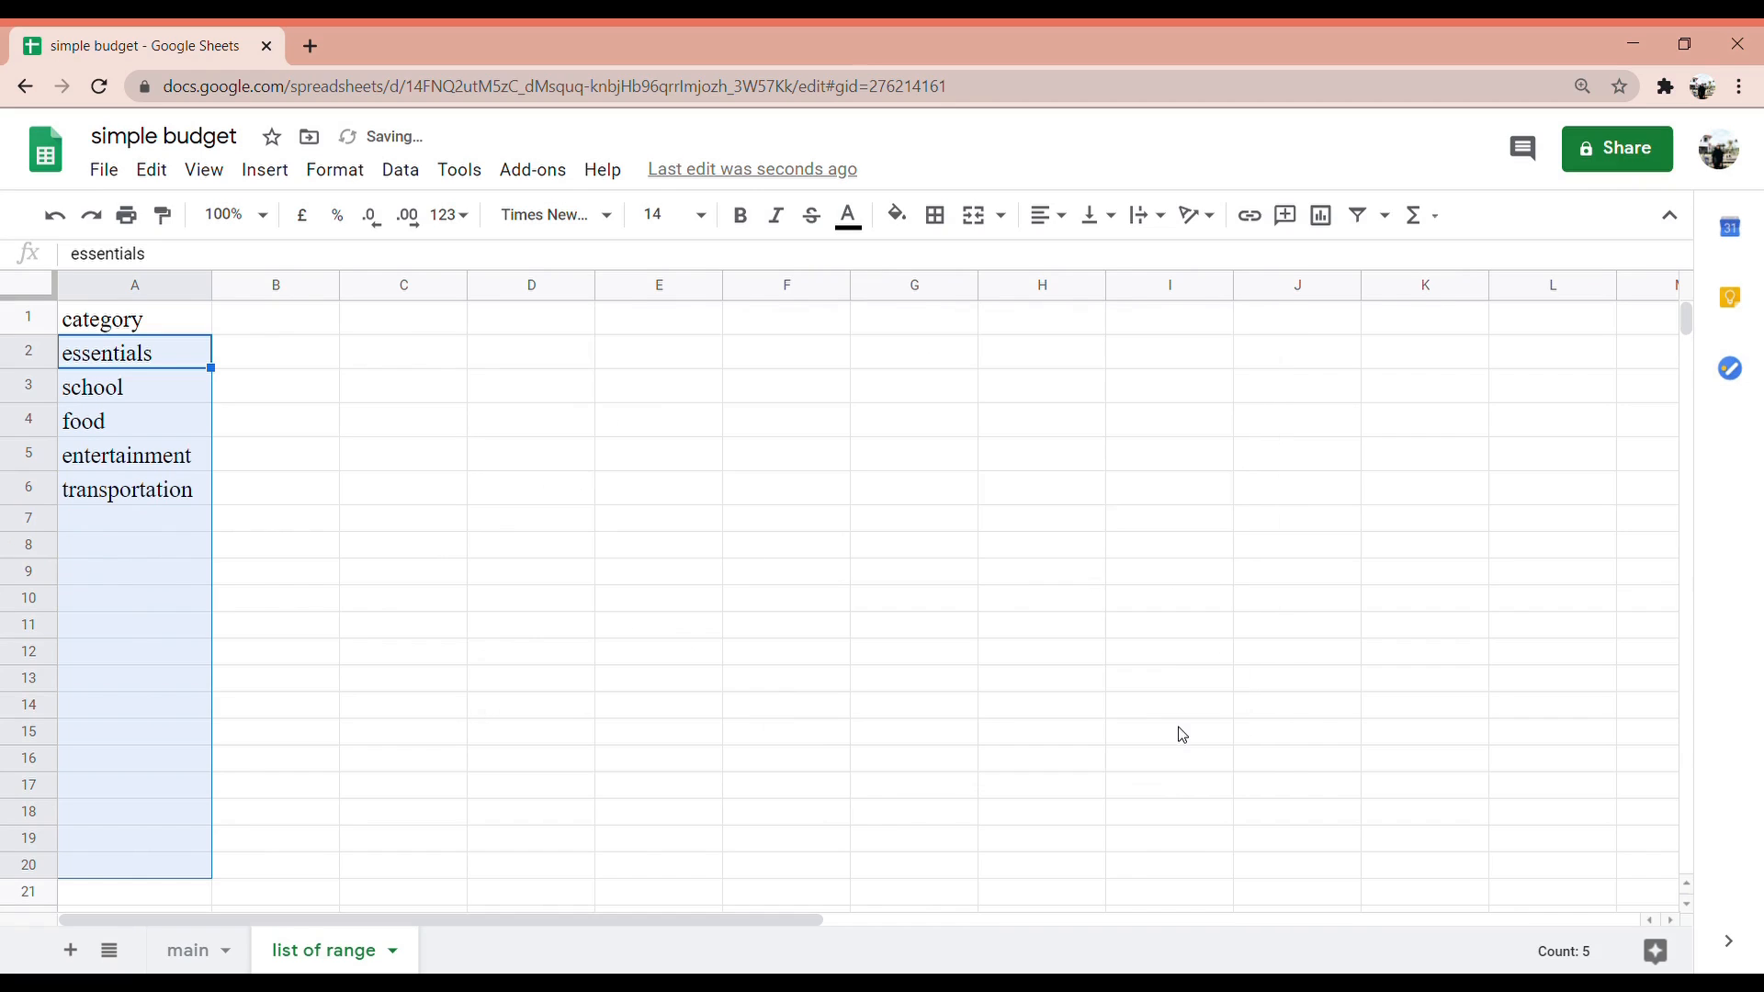
Check on the main sheet whether the category drop-down in cell B2 offers transportation
{"action": "left_click", "coordinate": [218, 954]}
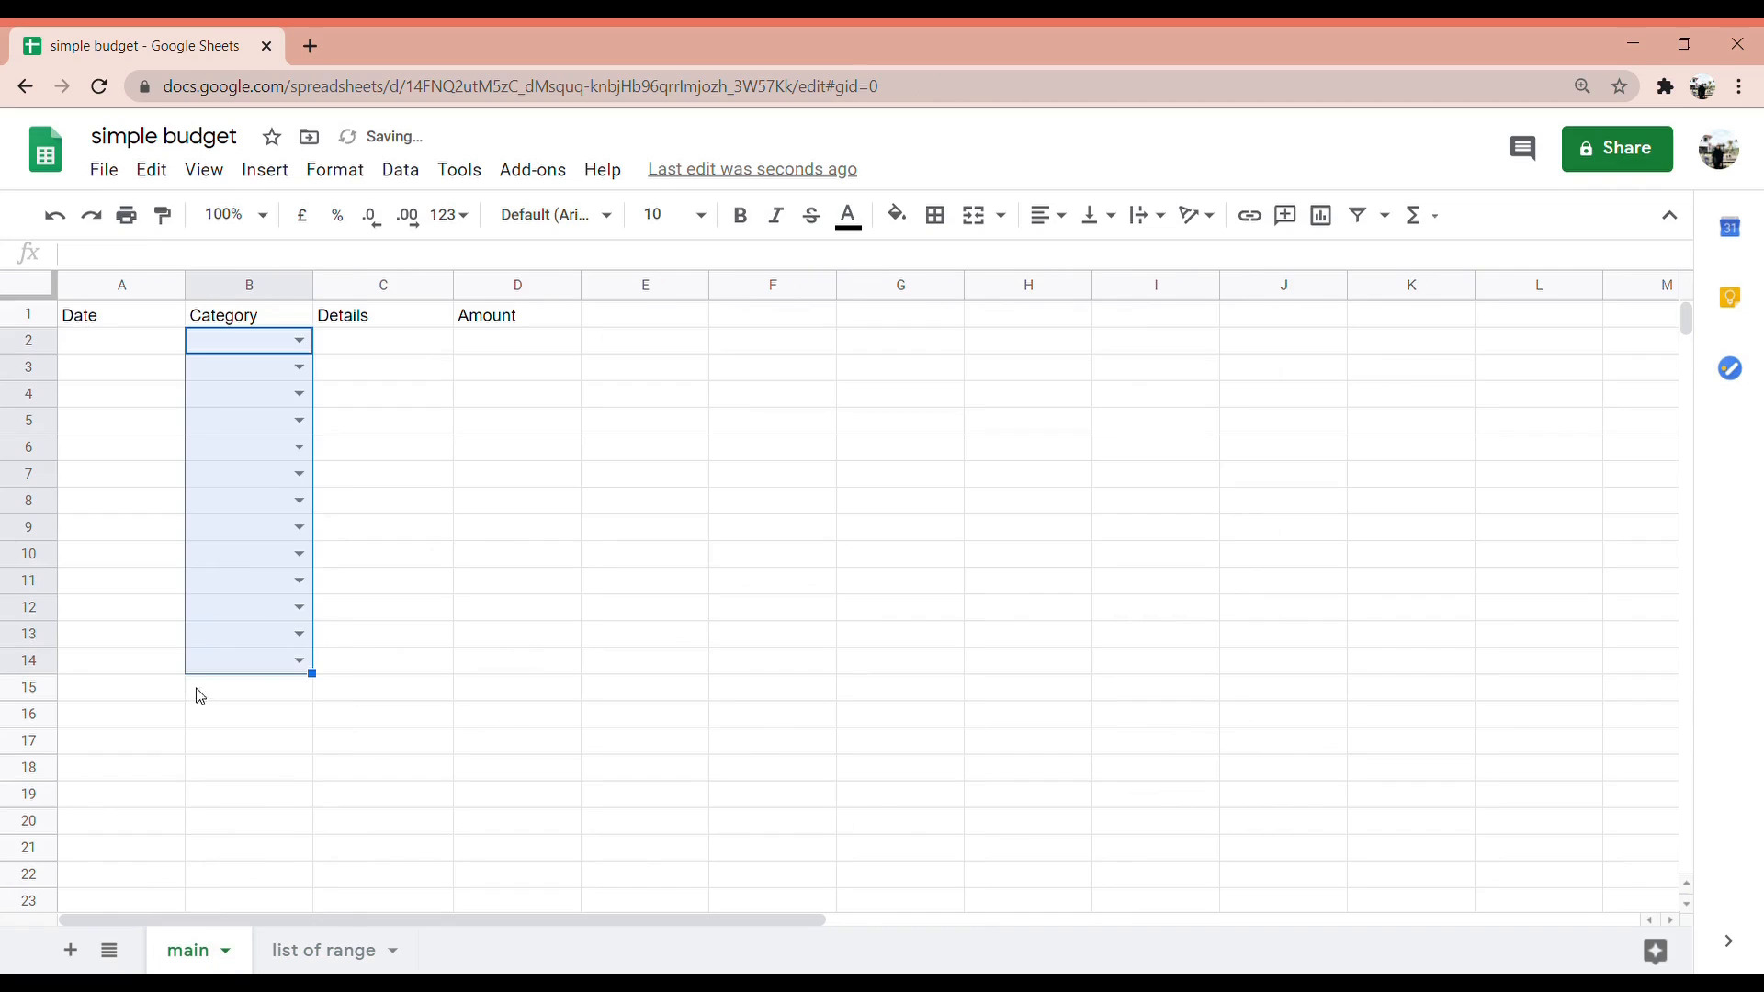
{"action": "left_click", "coordinate": [440, 421]}
{"action": "left_click", "coordinate": [300, 341]}
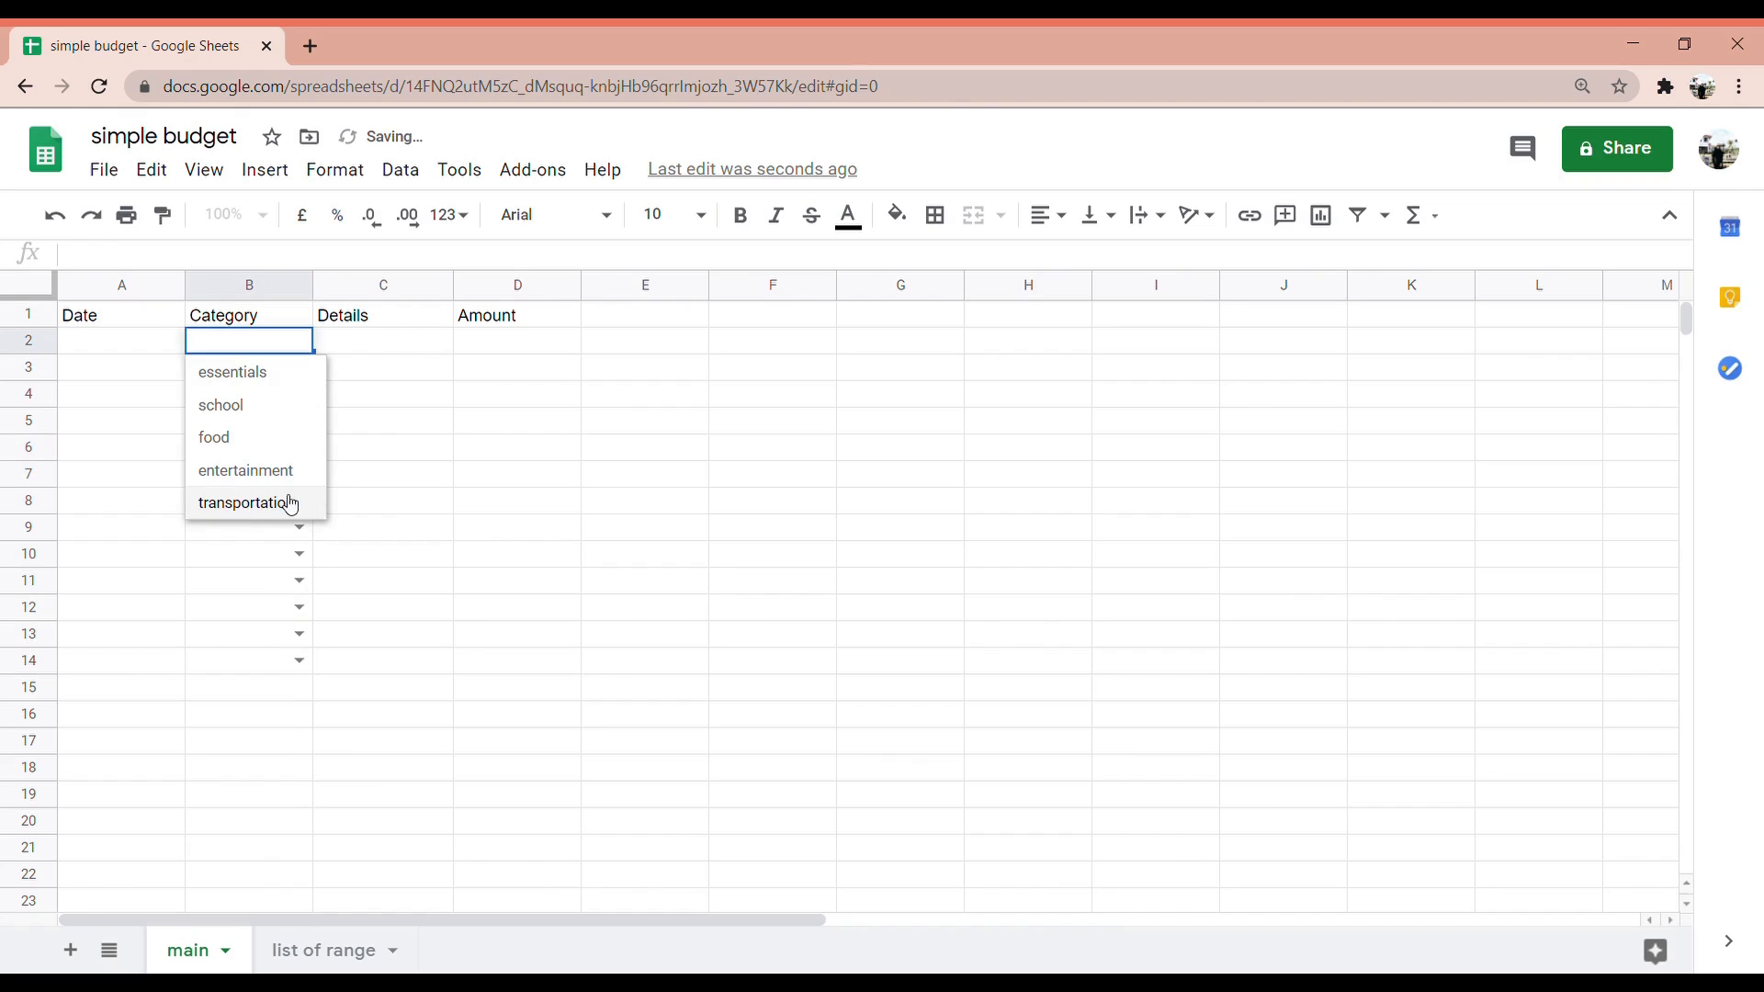
{"action": "left_click", "coordinate": [402, 374]}
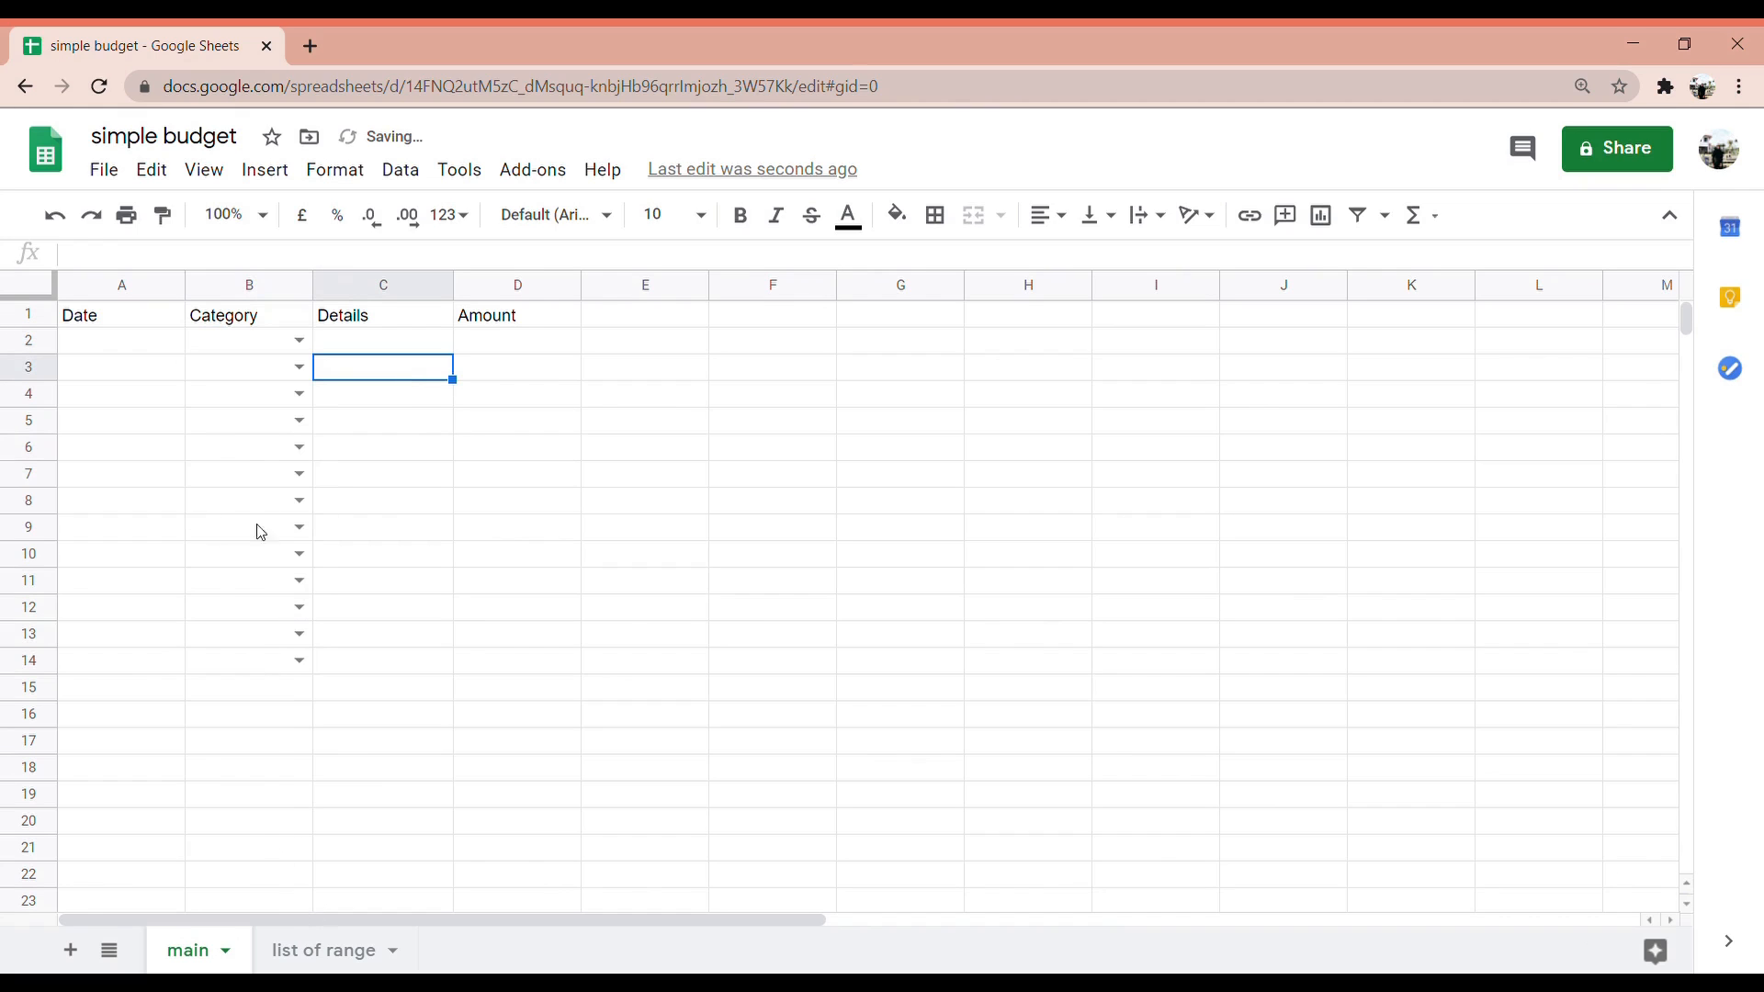
{"action": "left_click", "coordinate": [269, 349]}
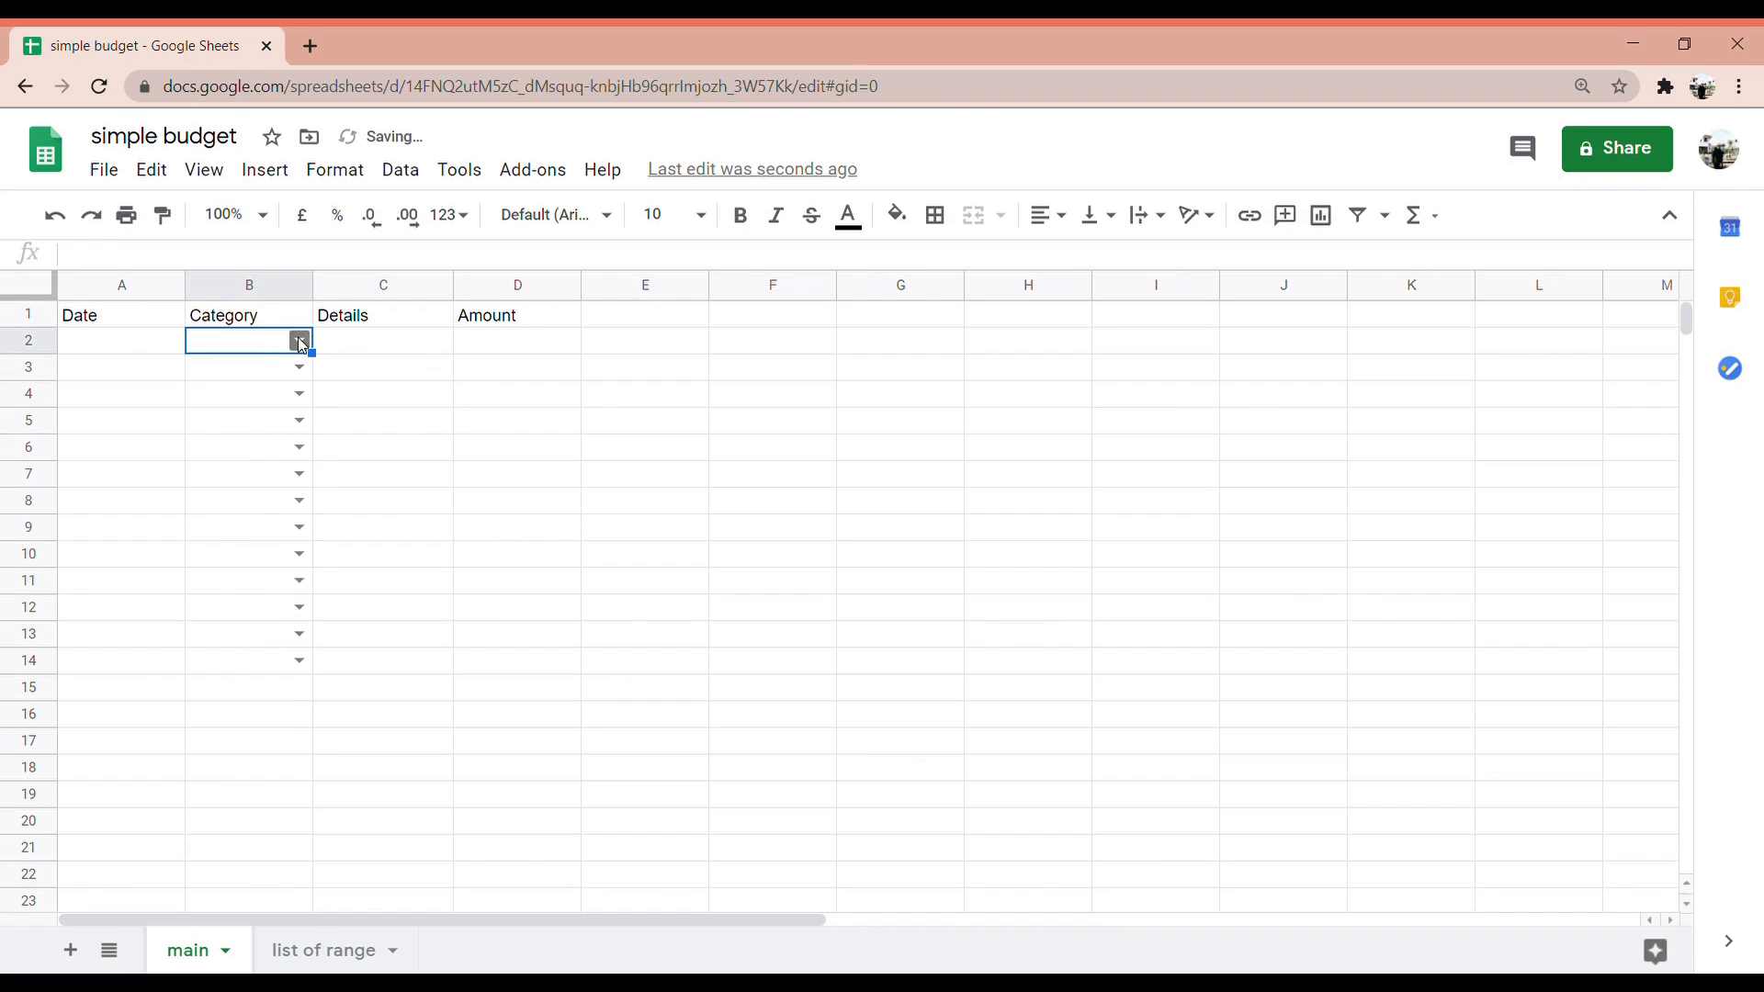
Add home as a new category in cell A7 of the list of range sheet
{"action": "left_click", "coordinate": [320, 959]}
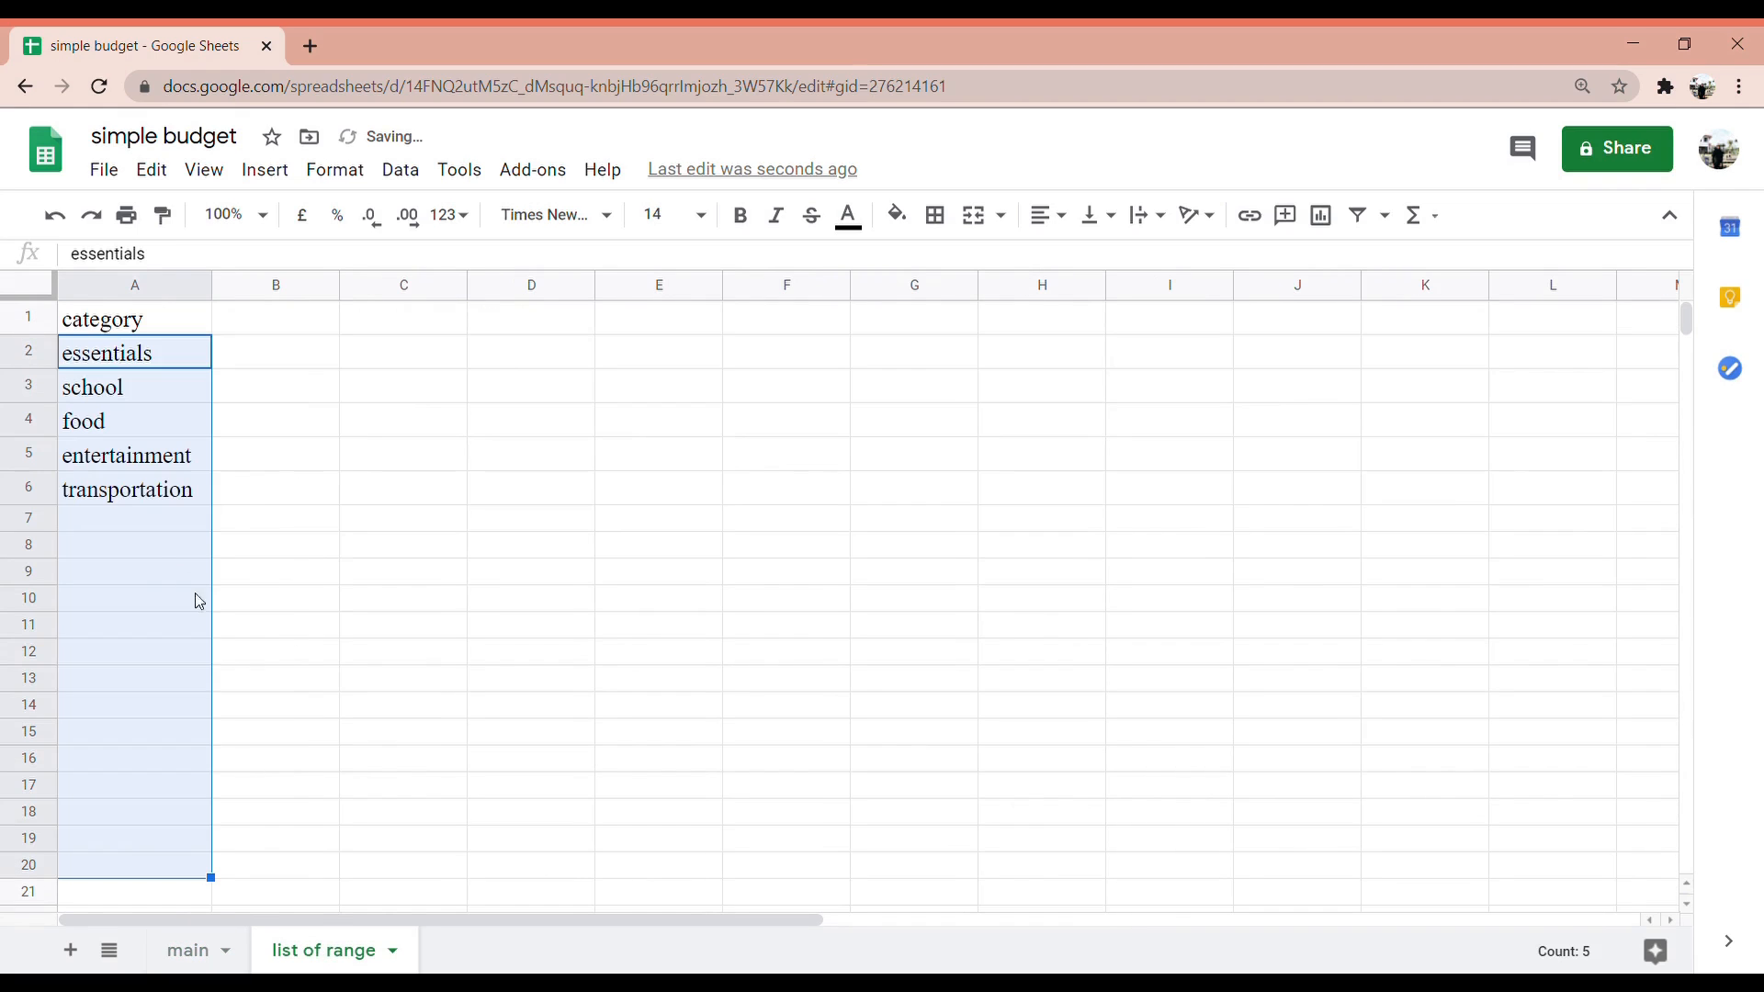
{"action": "left_click", "coordinate": [150, 556]}
{"action": "left_click", "coordinate": [156, 527]}
{"action": "double_click", "coordinate": [160, 524]}
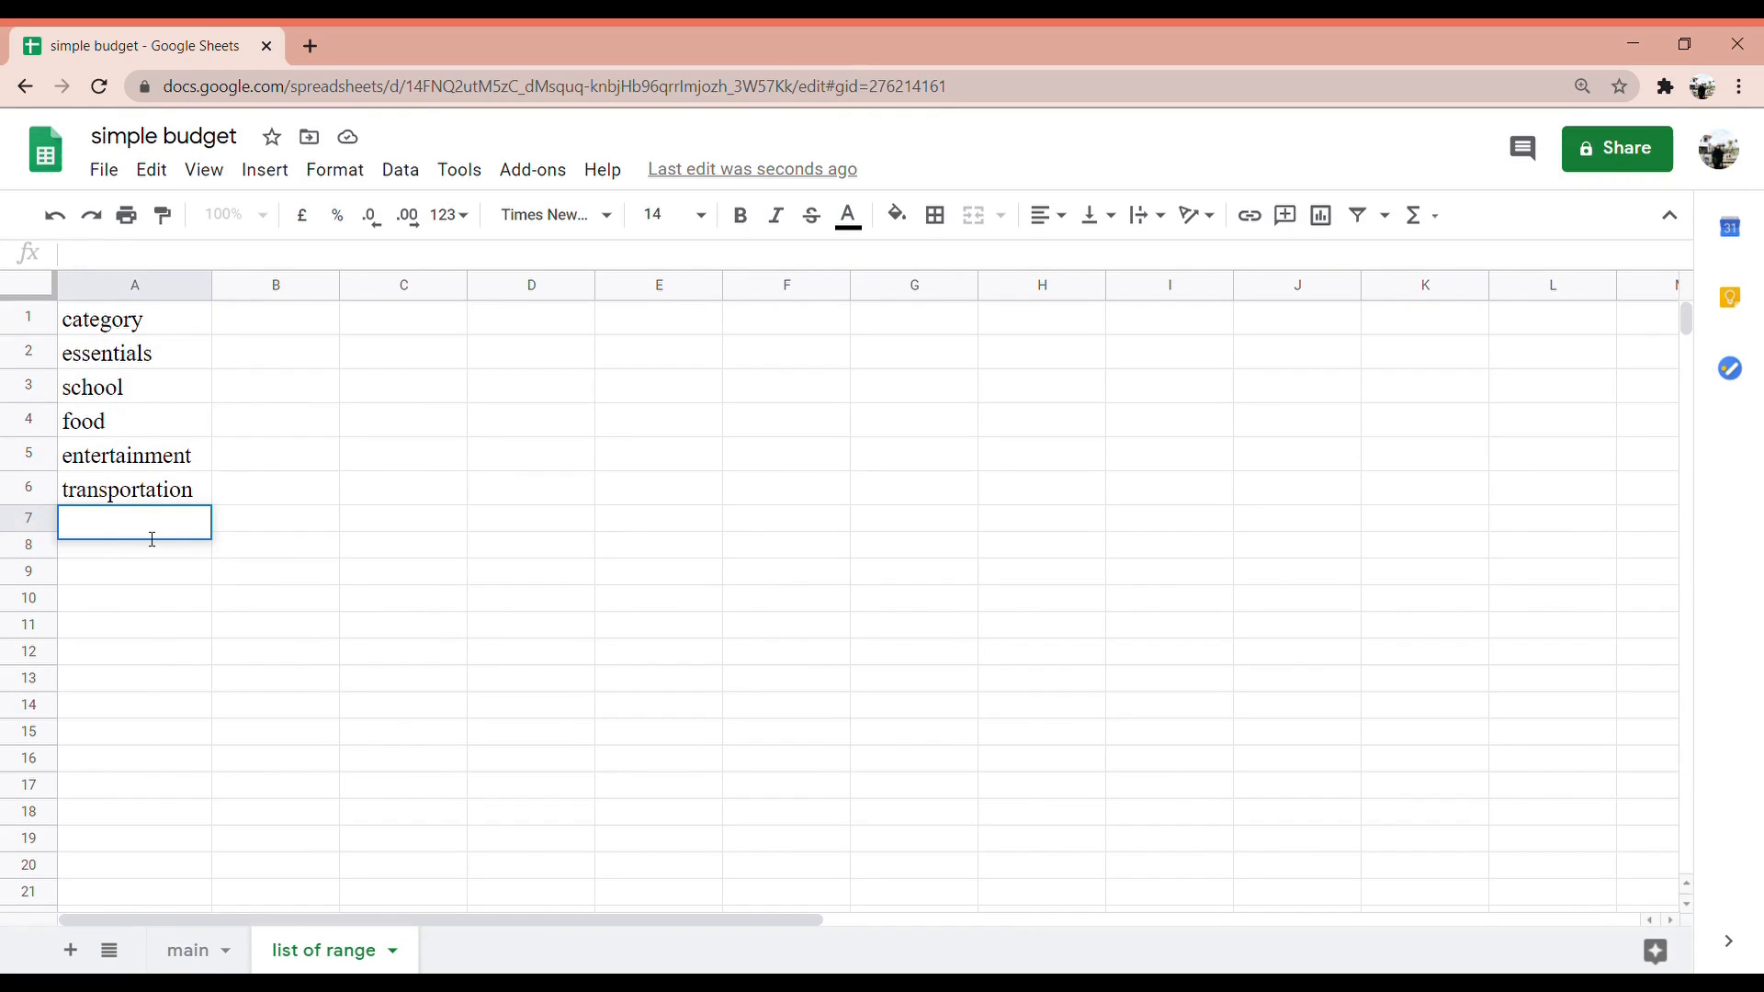
{"action": "type", "text": "home"}
{"action": "key", "text": "Return"}
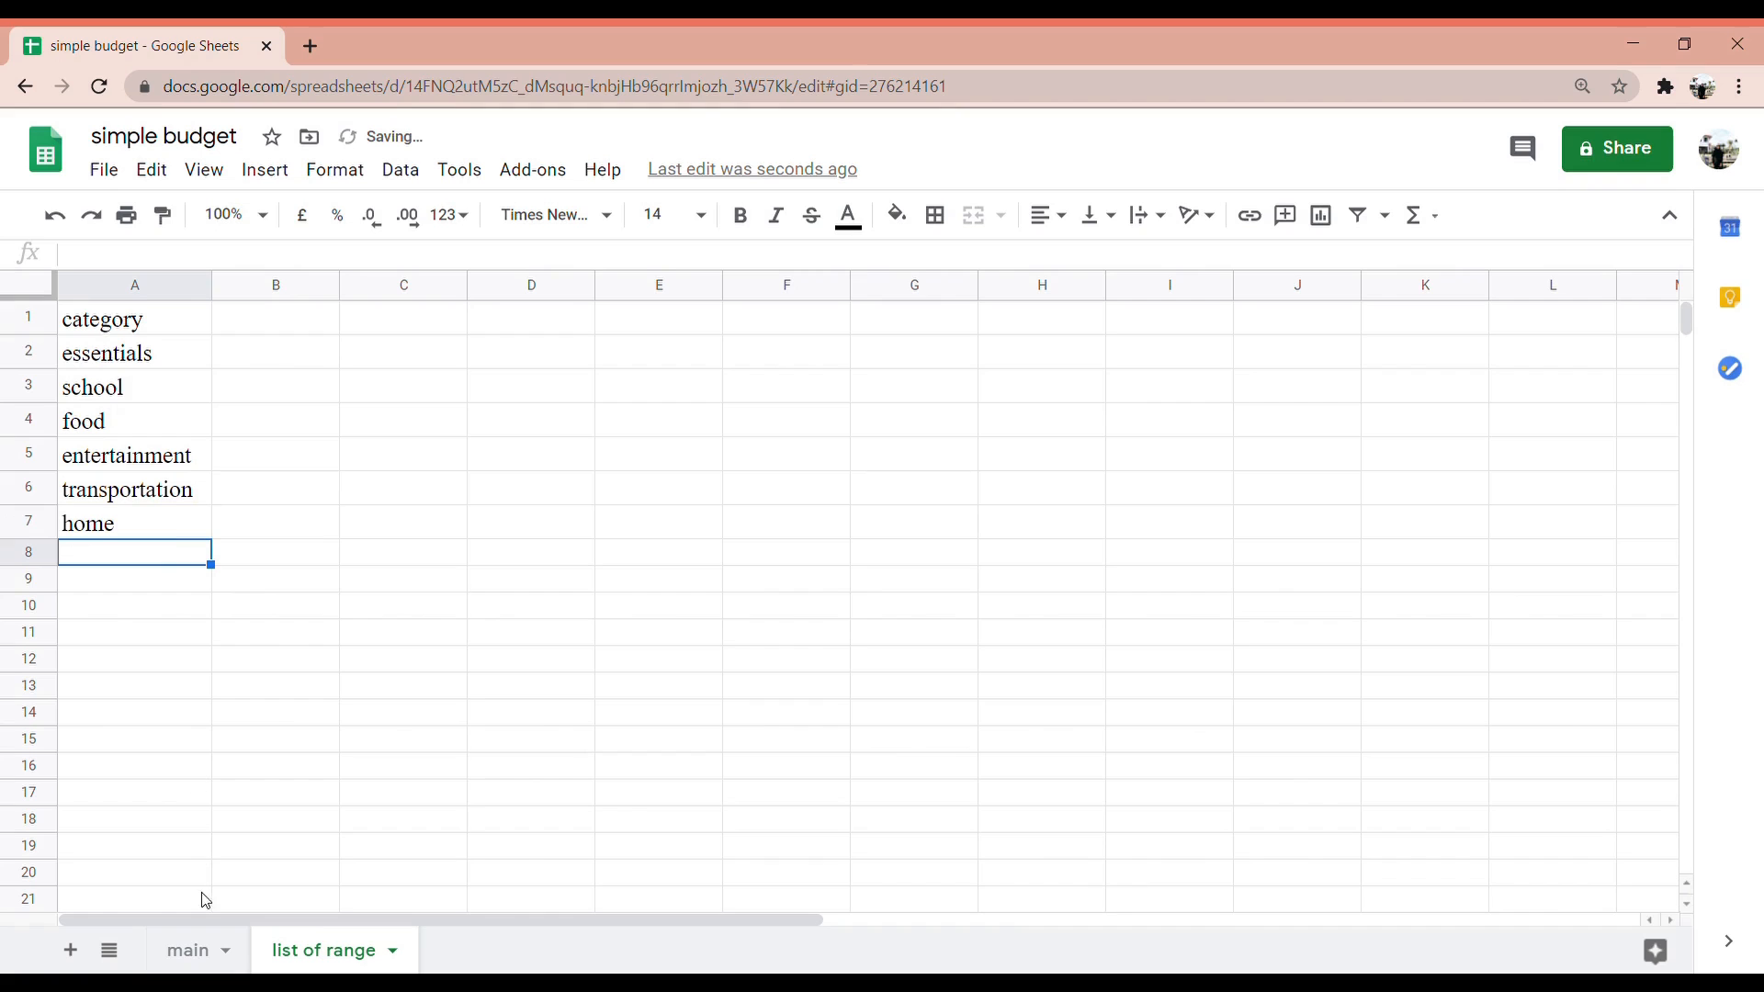
Check on the main sheet whether the category drop-down in cell B2 offers home
{"action": "left_click", "coordinate": [223, 941]}
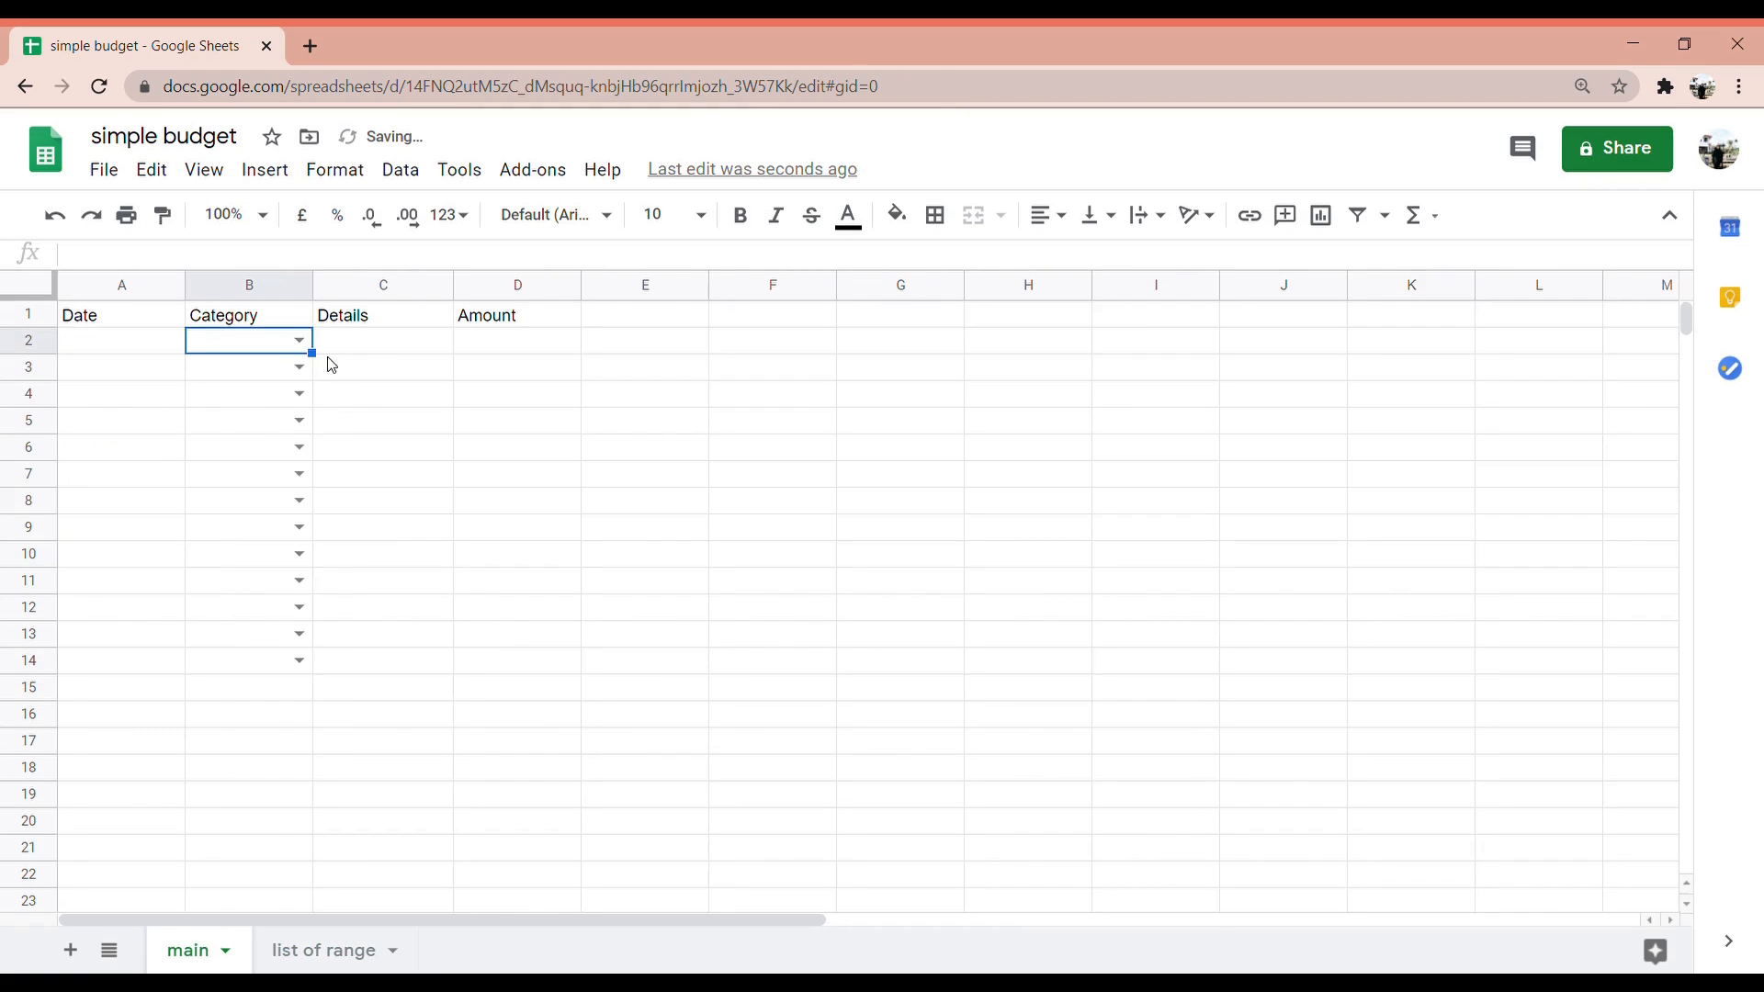
{"action": "left_click", "coordinate": [299, 341]}
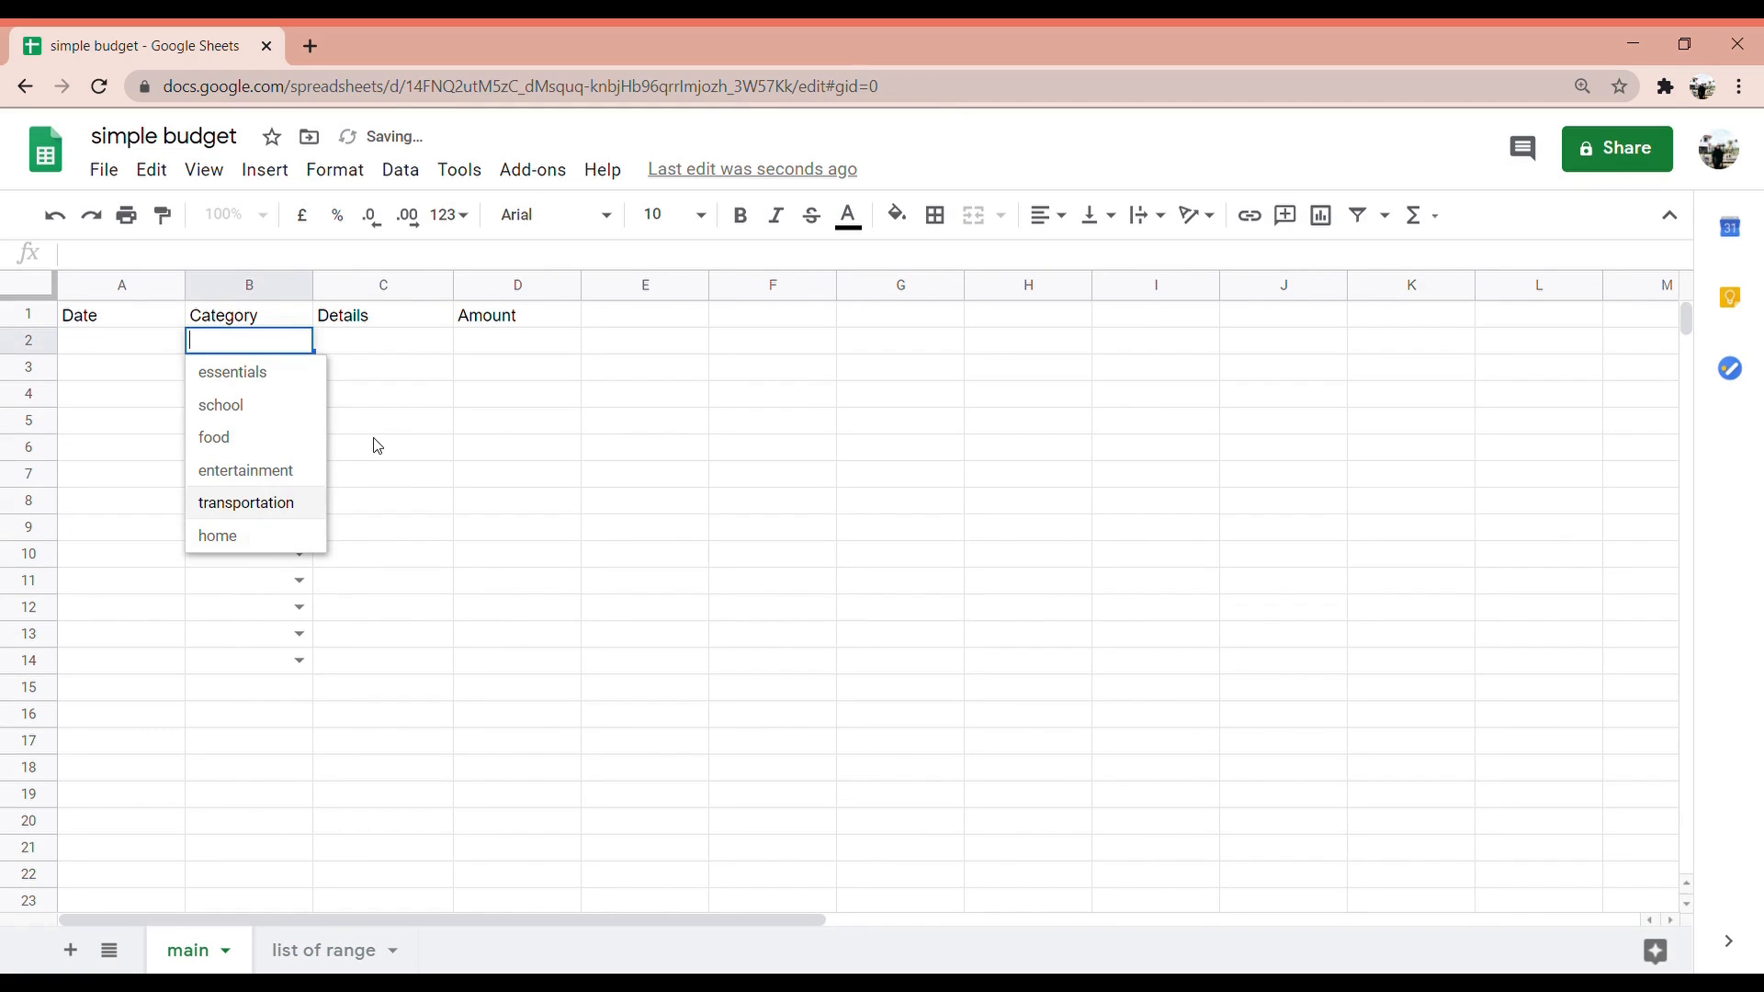
{"action": "left_click", "coordinate": [803, 425]}
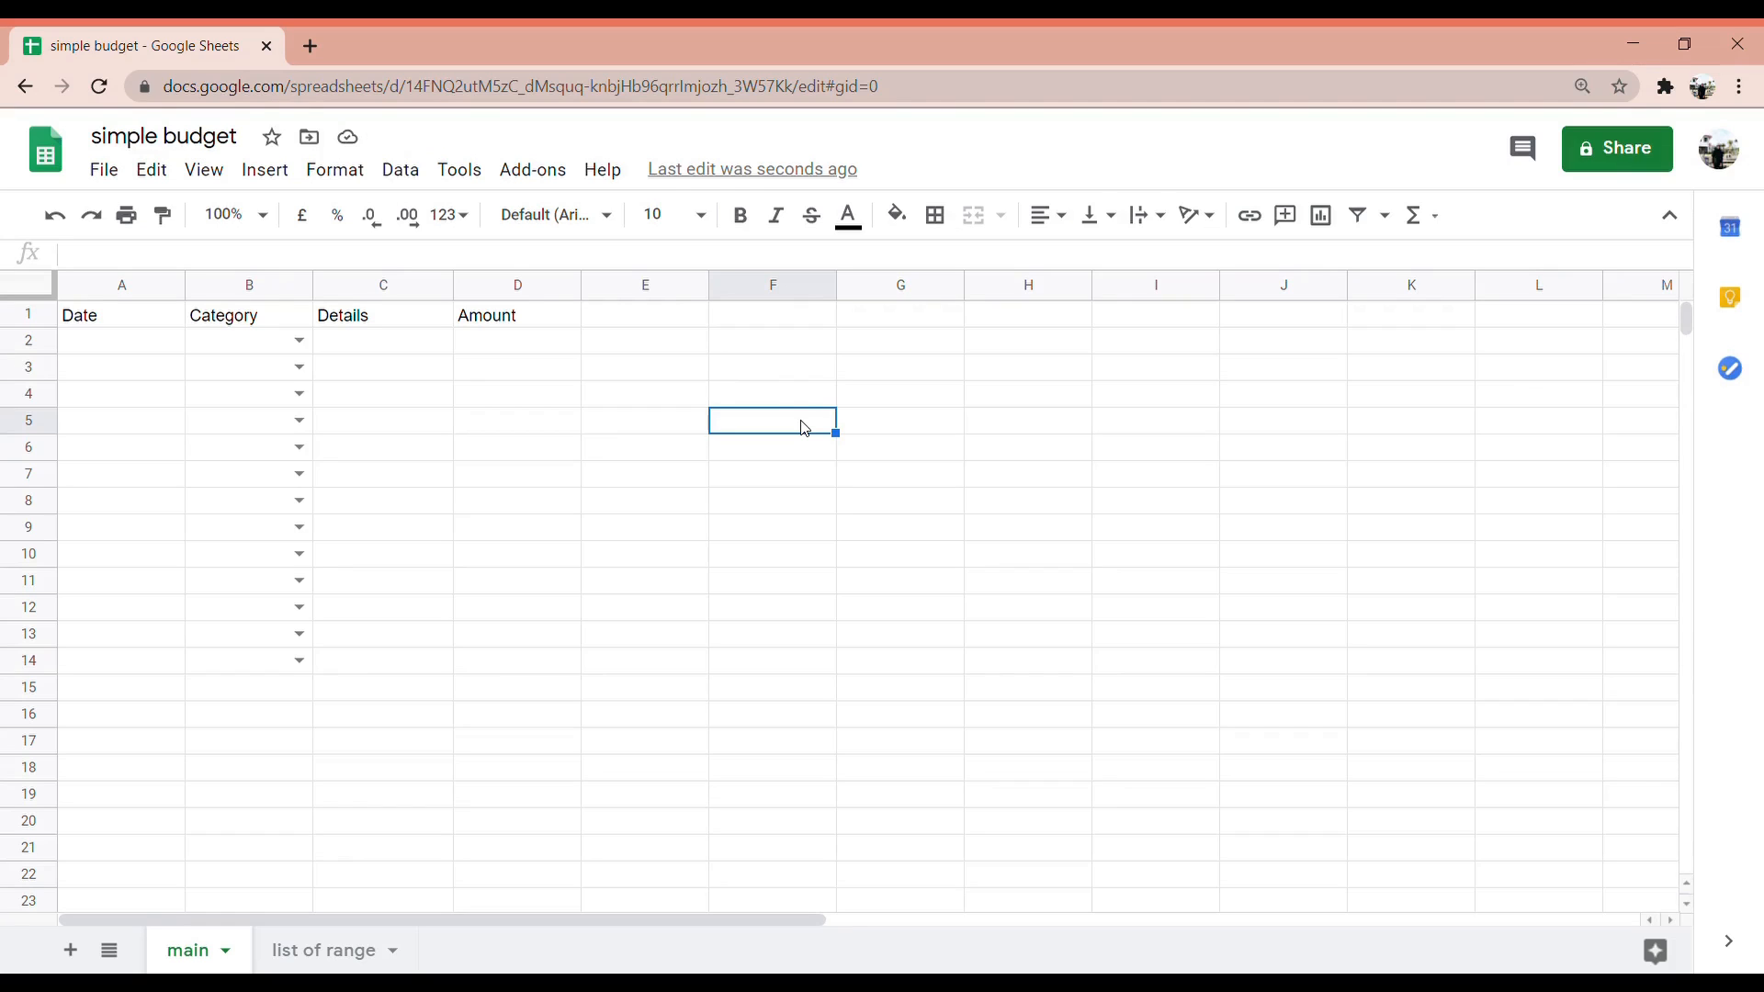
Enter the labels weekly cap in cell E1 and balance in cell E2
{"action": "left_click", "coordinate": [659, 328]}
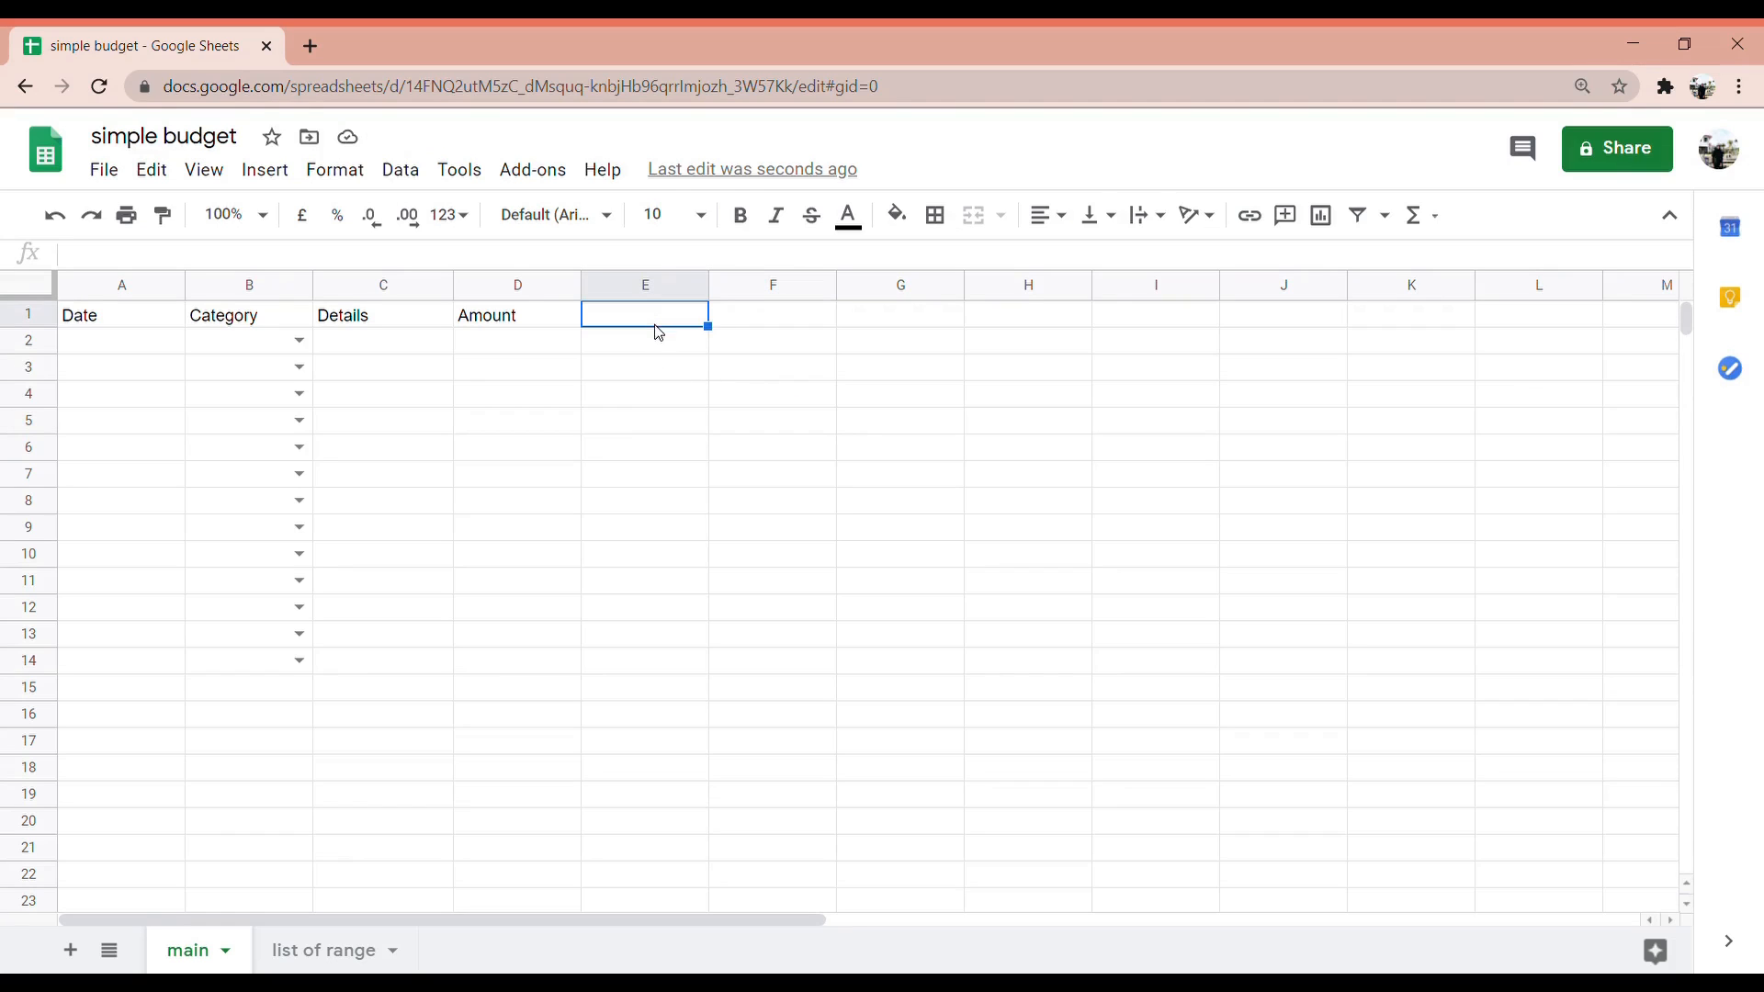
{"action": "double_click", "coordinate": [677, 323]}
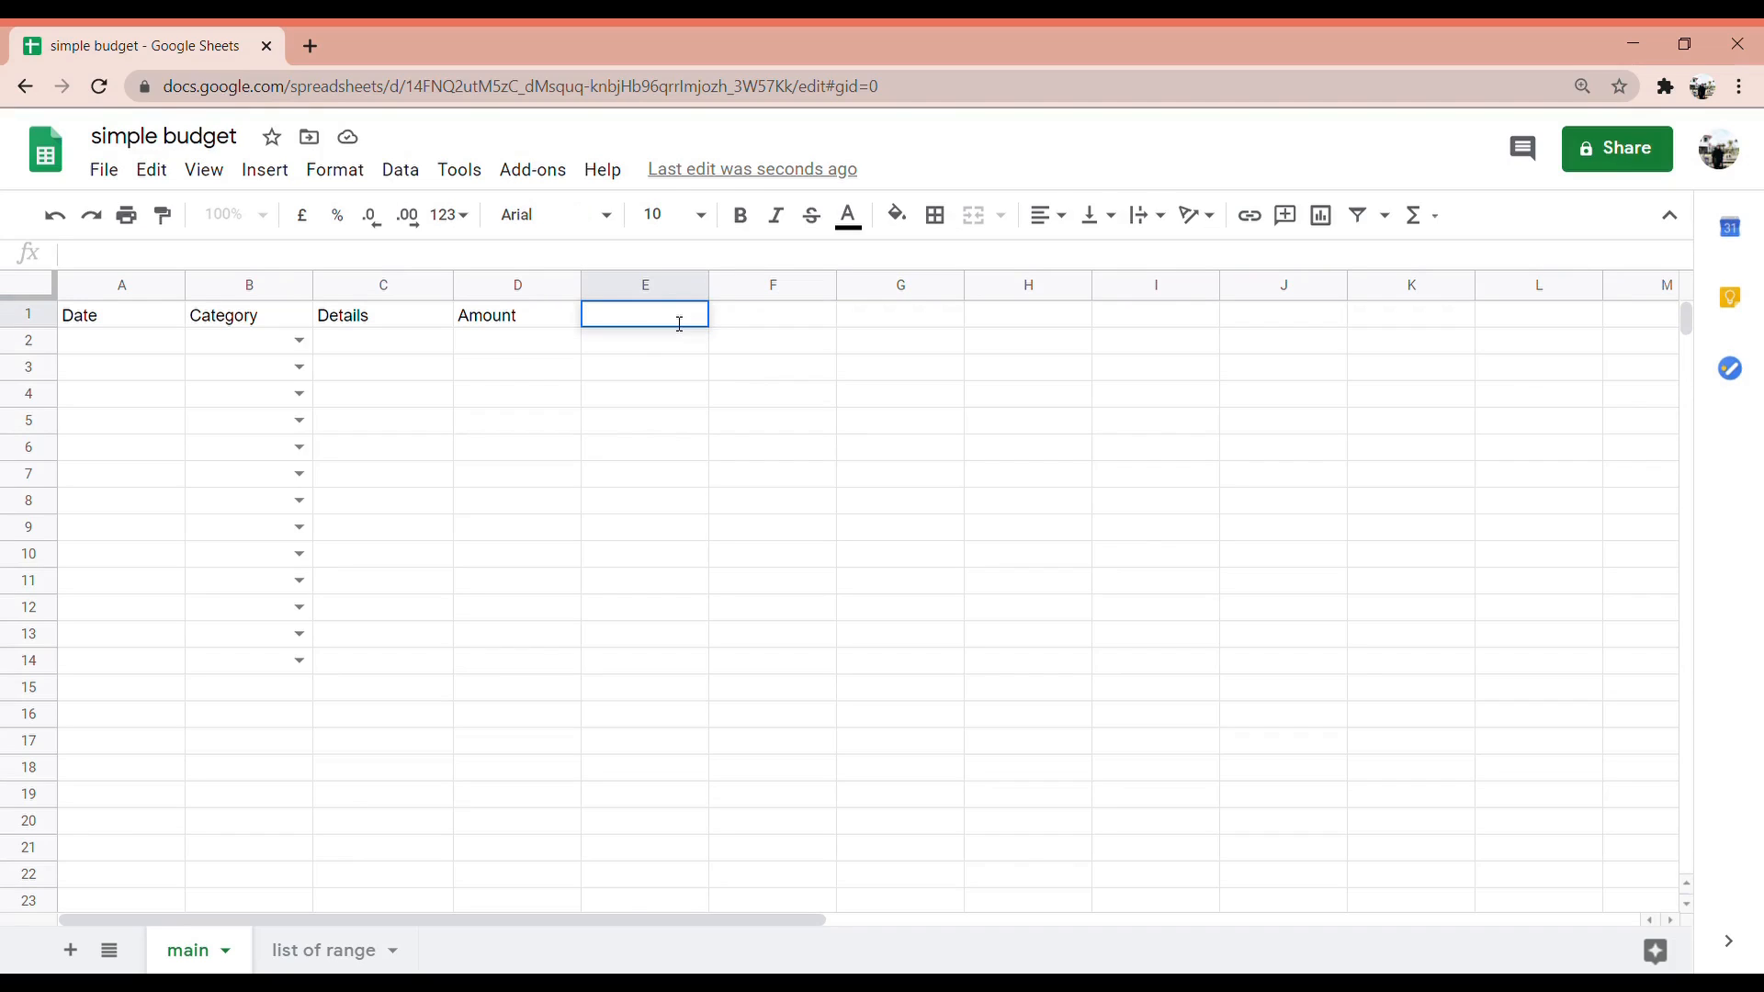
{"action": "type", "text": "weekly cap"}
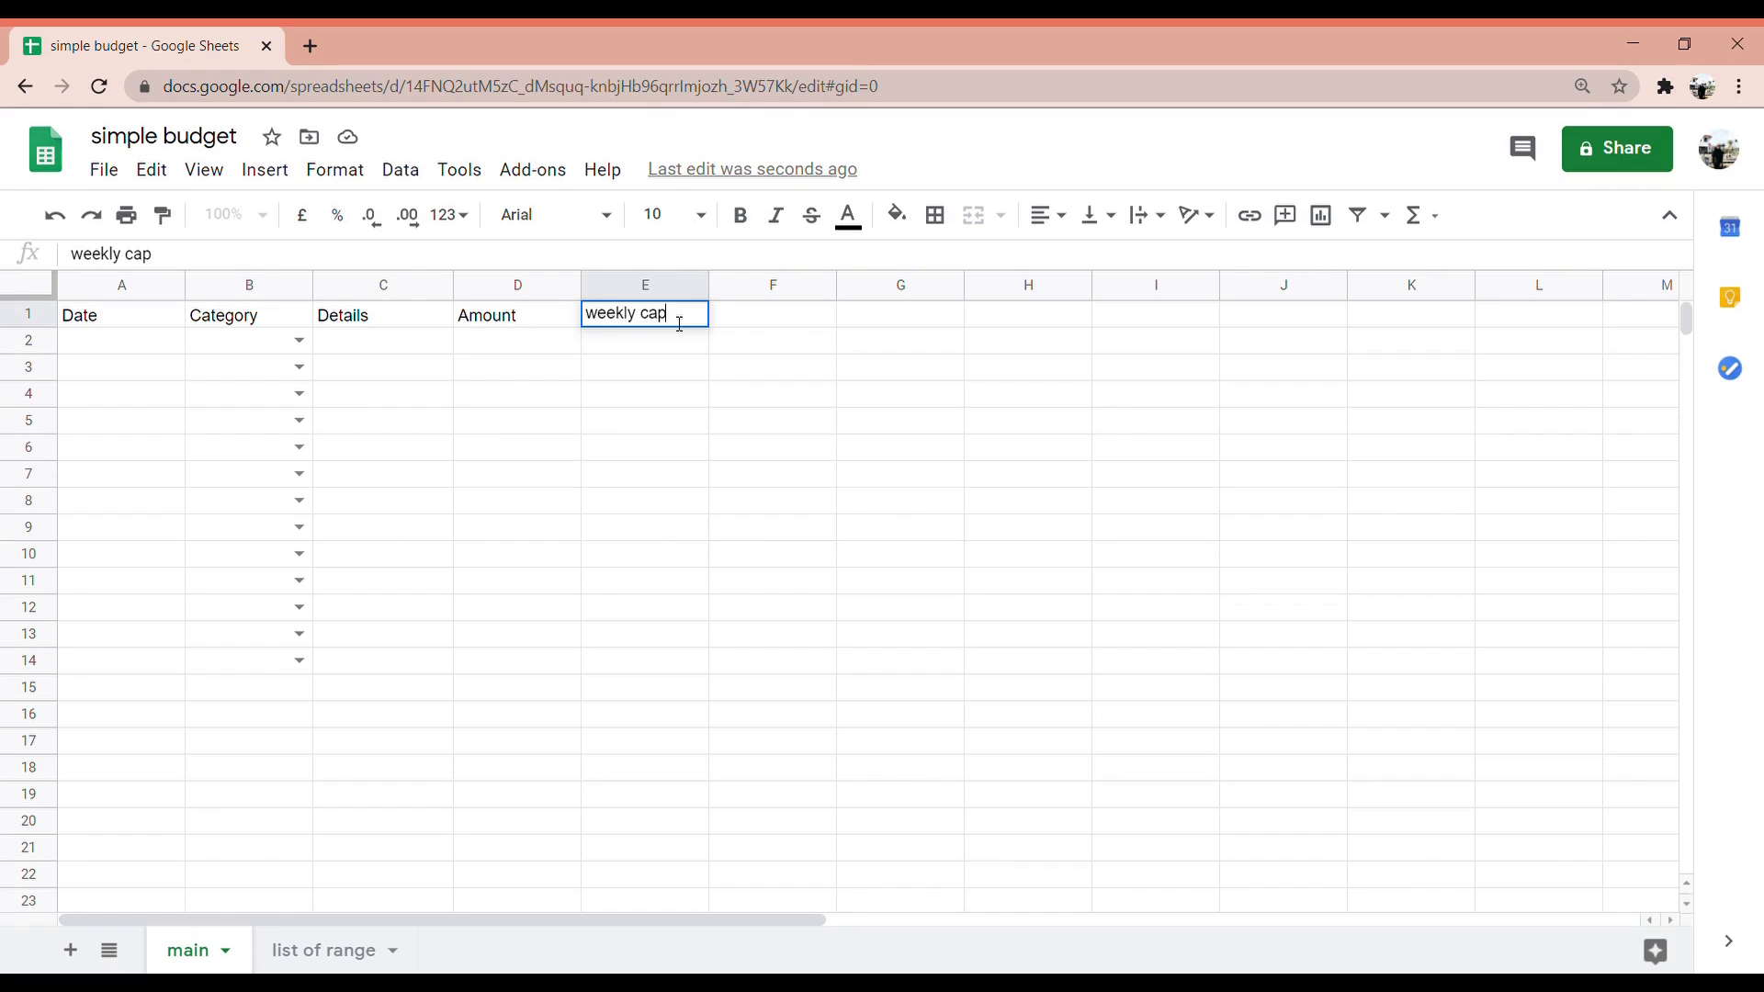
{"action": "double_click", "coordinate": [680, 348]}
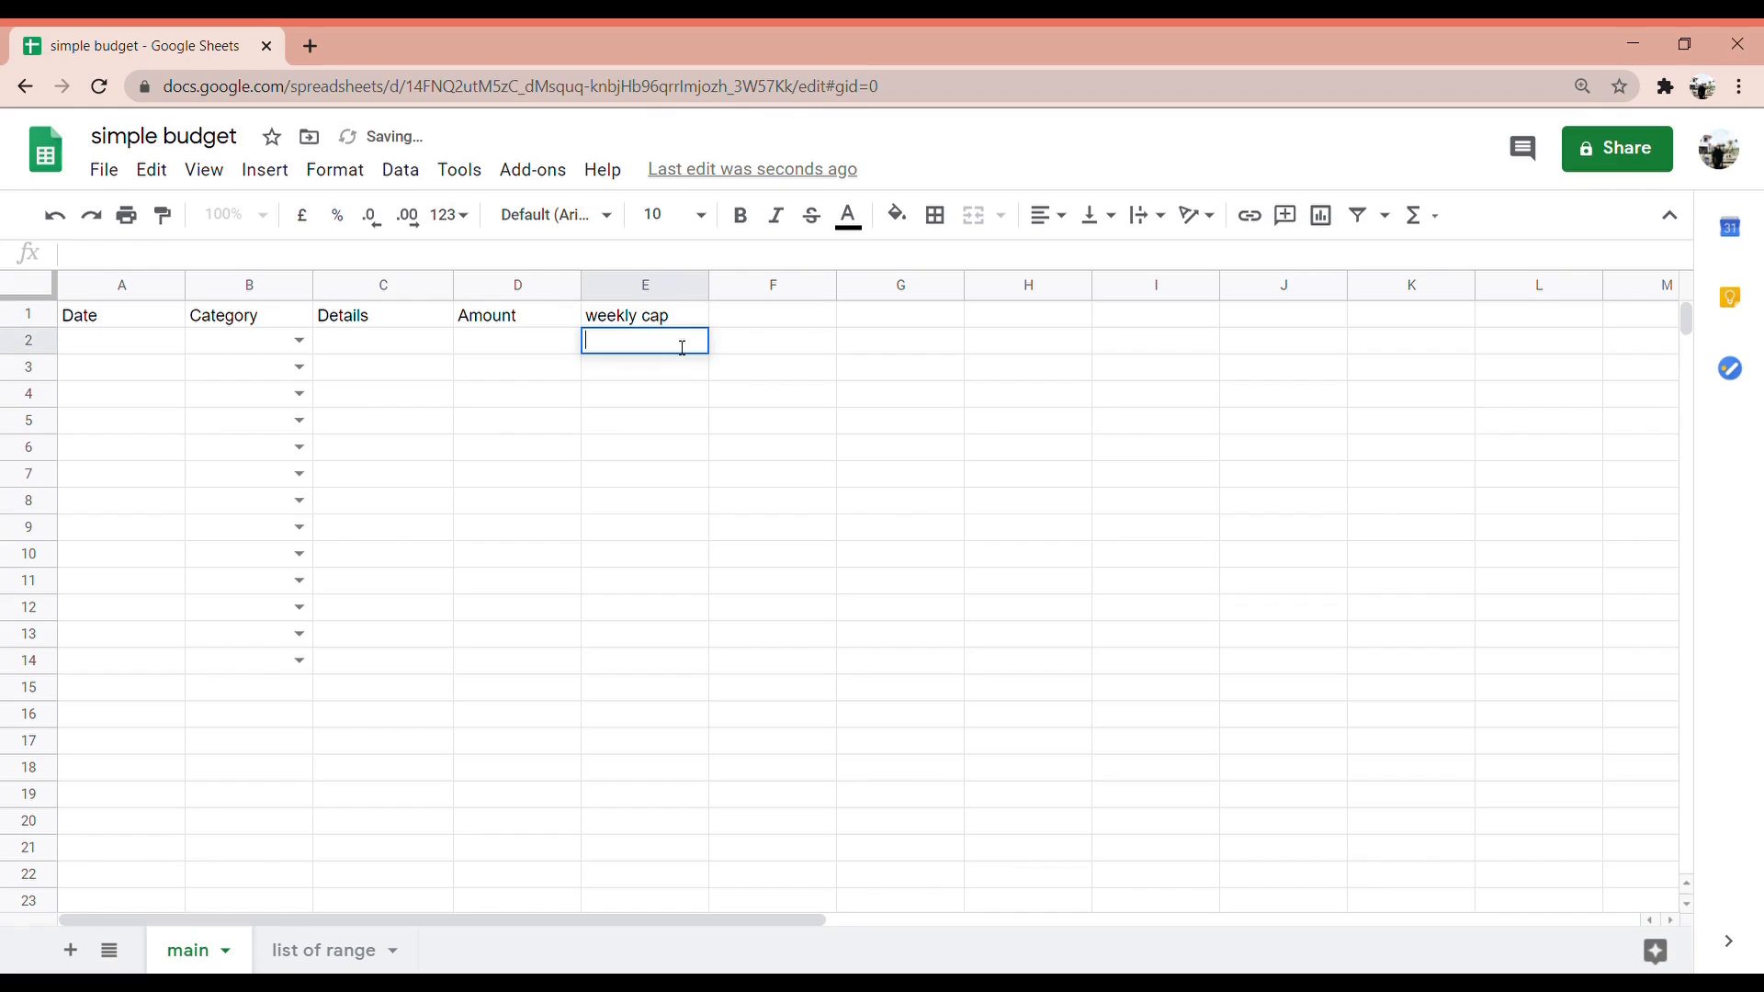
{"action": "type", "text": "balance"}
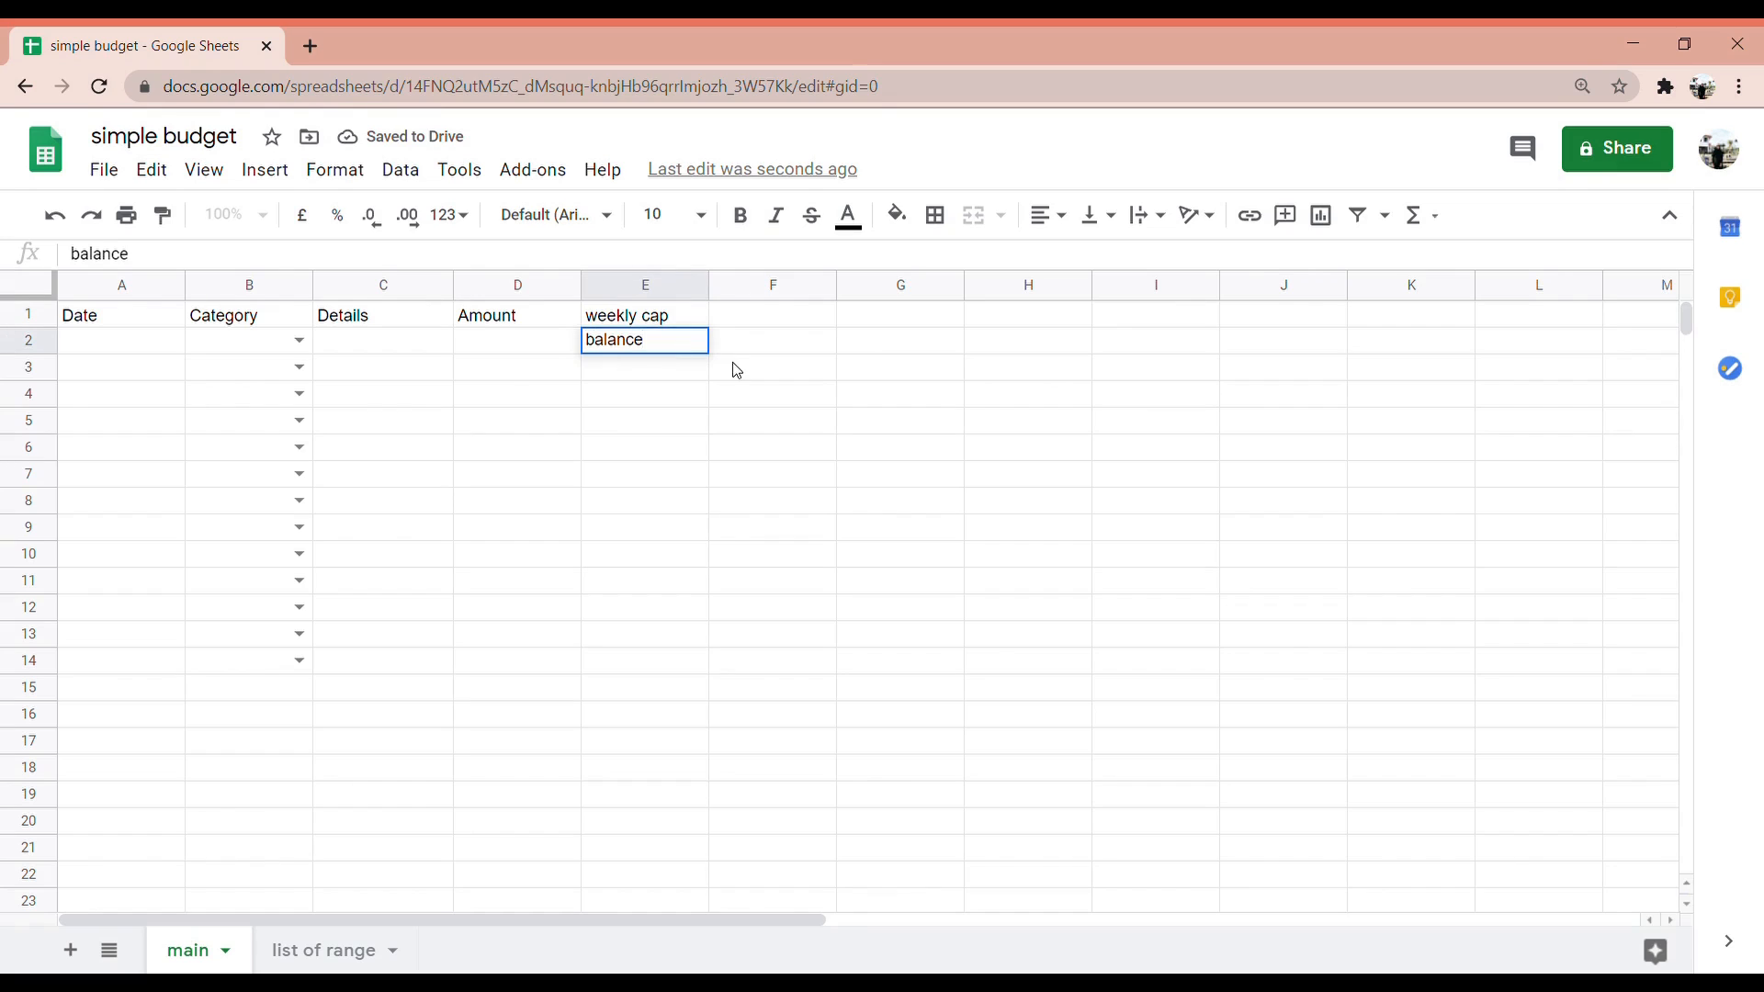
Format cells F1:F2 as Malaysian Ringgit currency
{"action": "mouse_move", "coordinate": [733, 363]}
{"action": "left_mouse_down"}
{"action": "mouse_move", "coordinate": [732, 320]}
{"action": "mouse_move", "coordinate": [740, 342]}
{"action": "left_mouse_up"}
{"action": "left_click", "coordinate": [732, 320]}
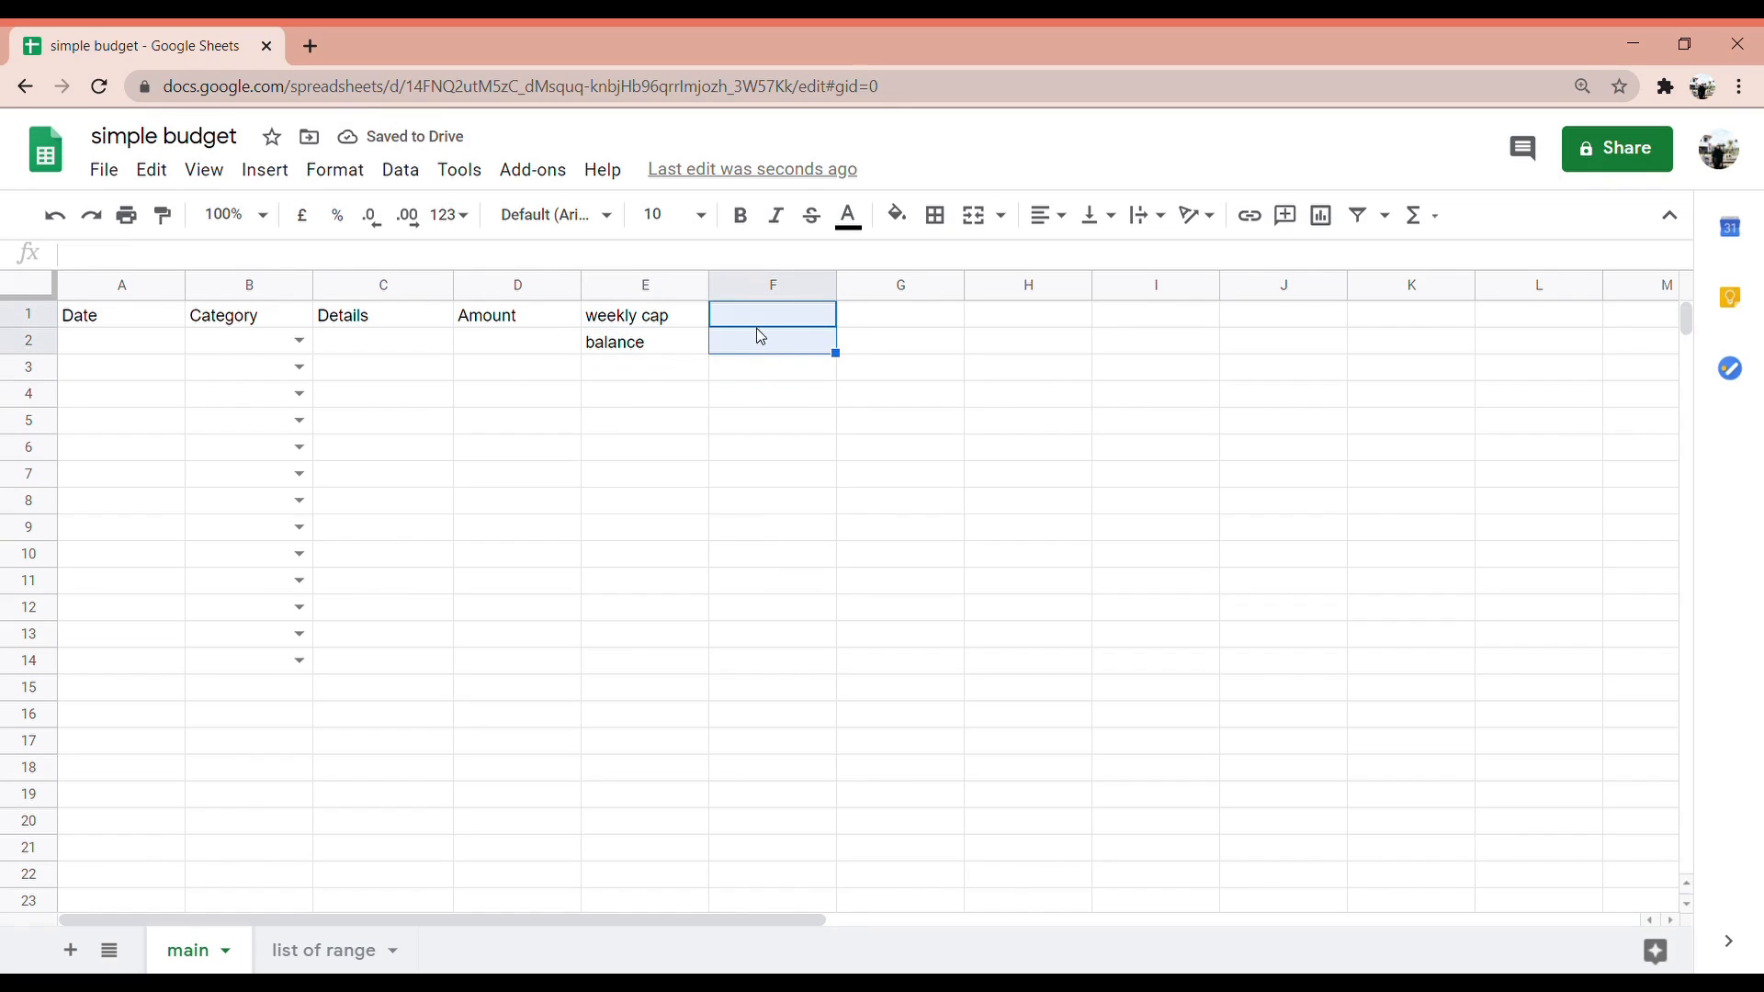
{"action": "left_click", "coordinate": [363, 171]}
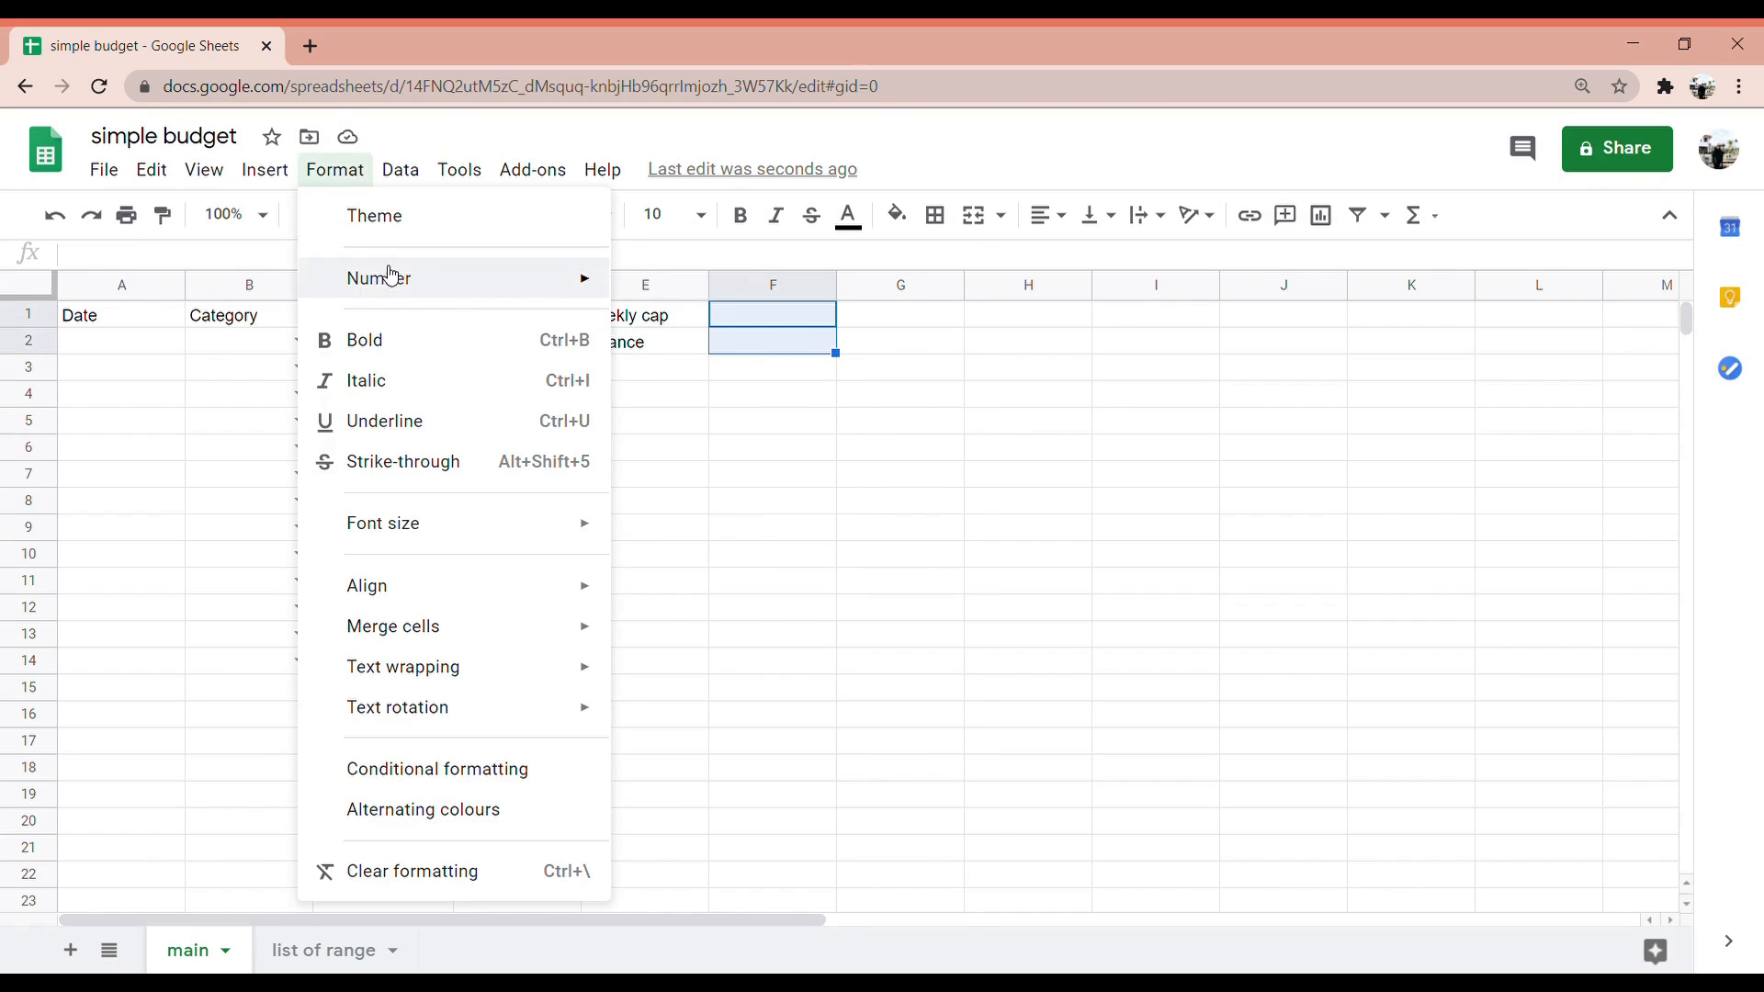
{"action": "mouse_move", "coordinate": [515, 280]}
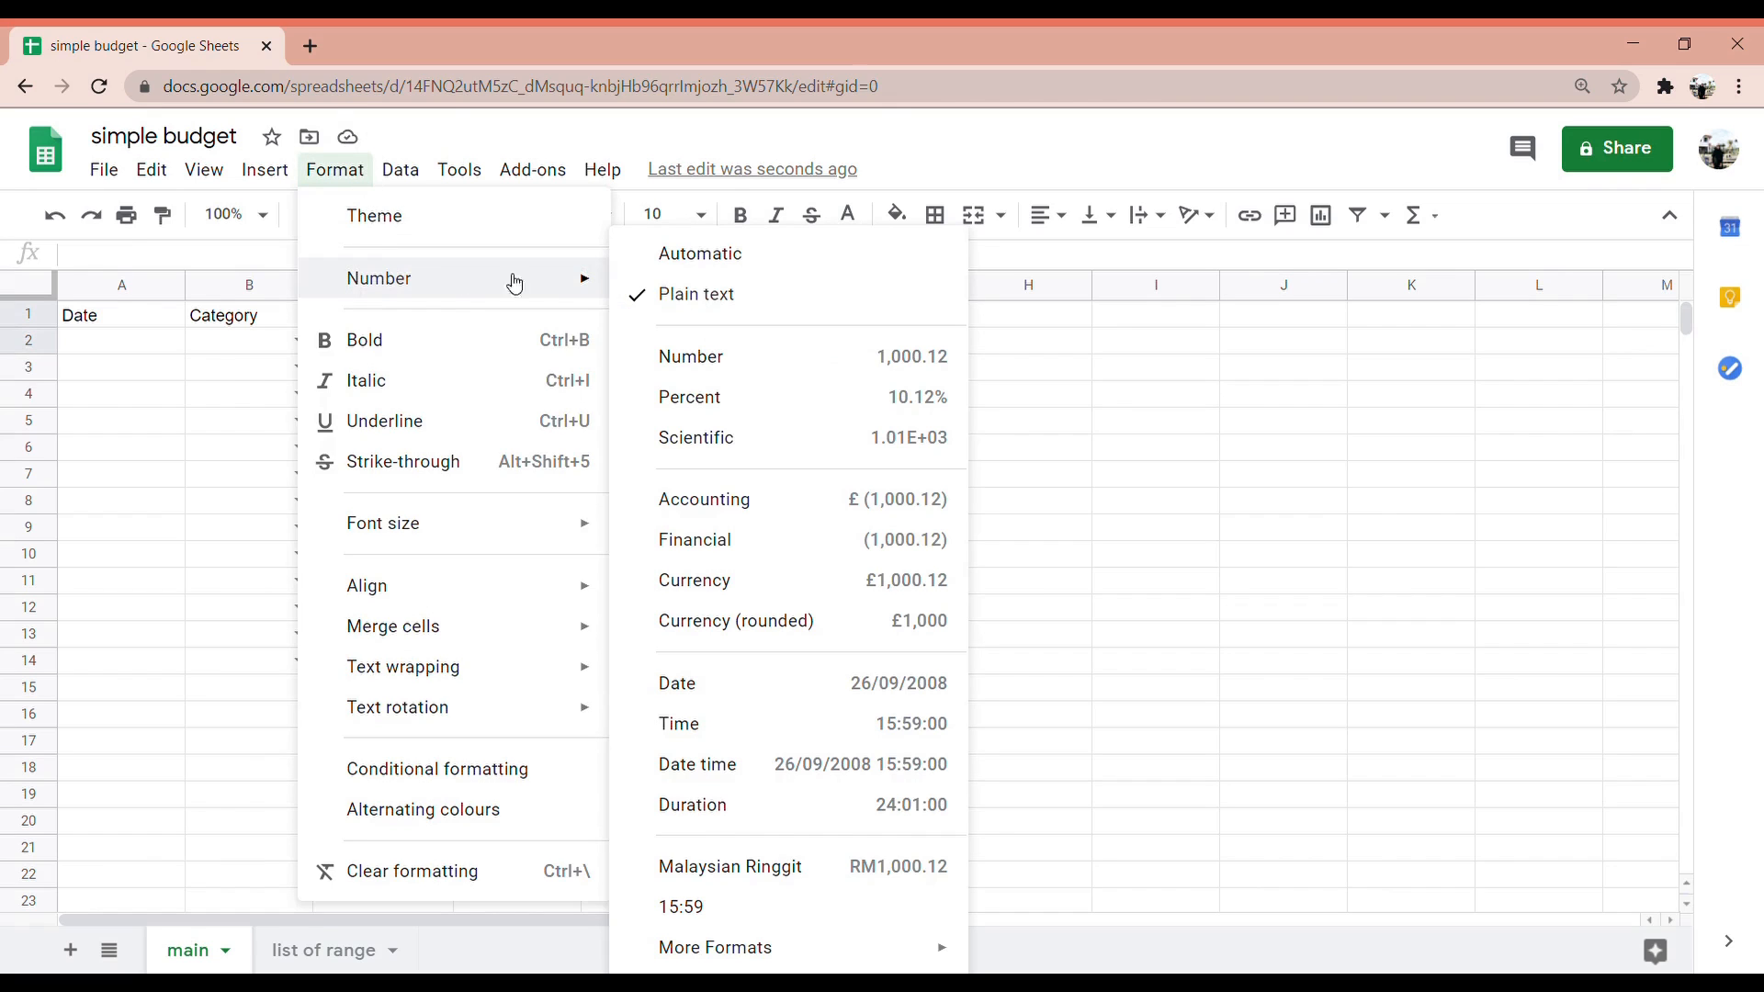
{"action": "left_click", "coordinate": [753, 877]}
{"action": "left_click", "coordinate": [950, 612]}
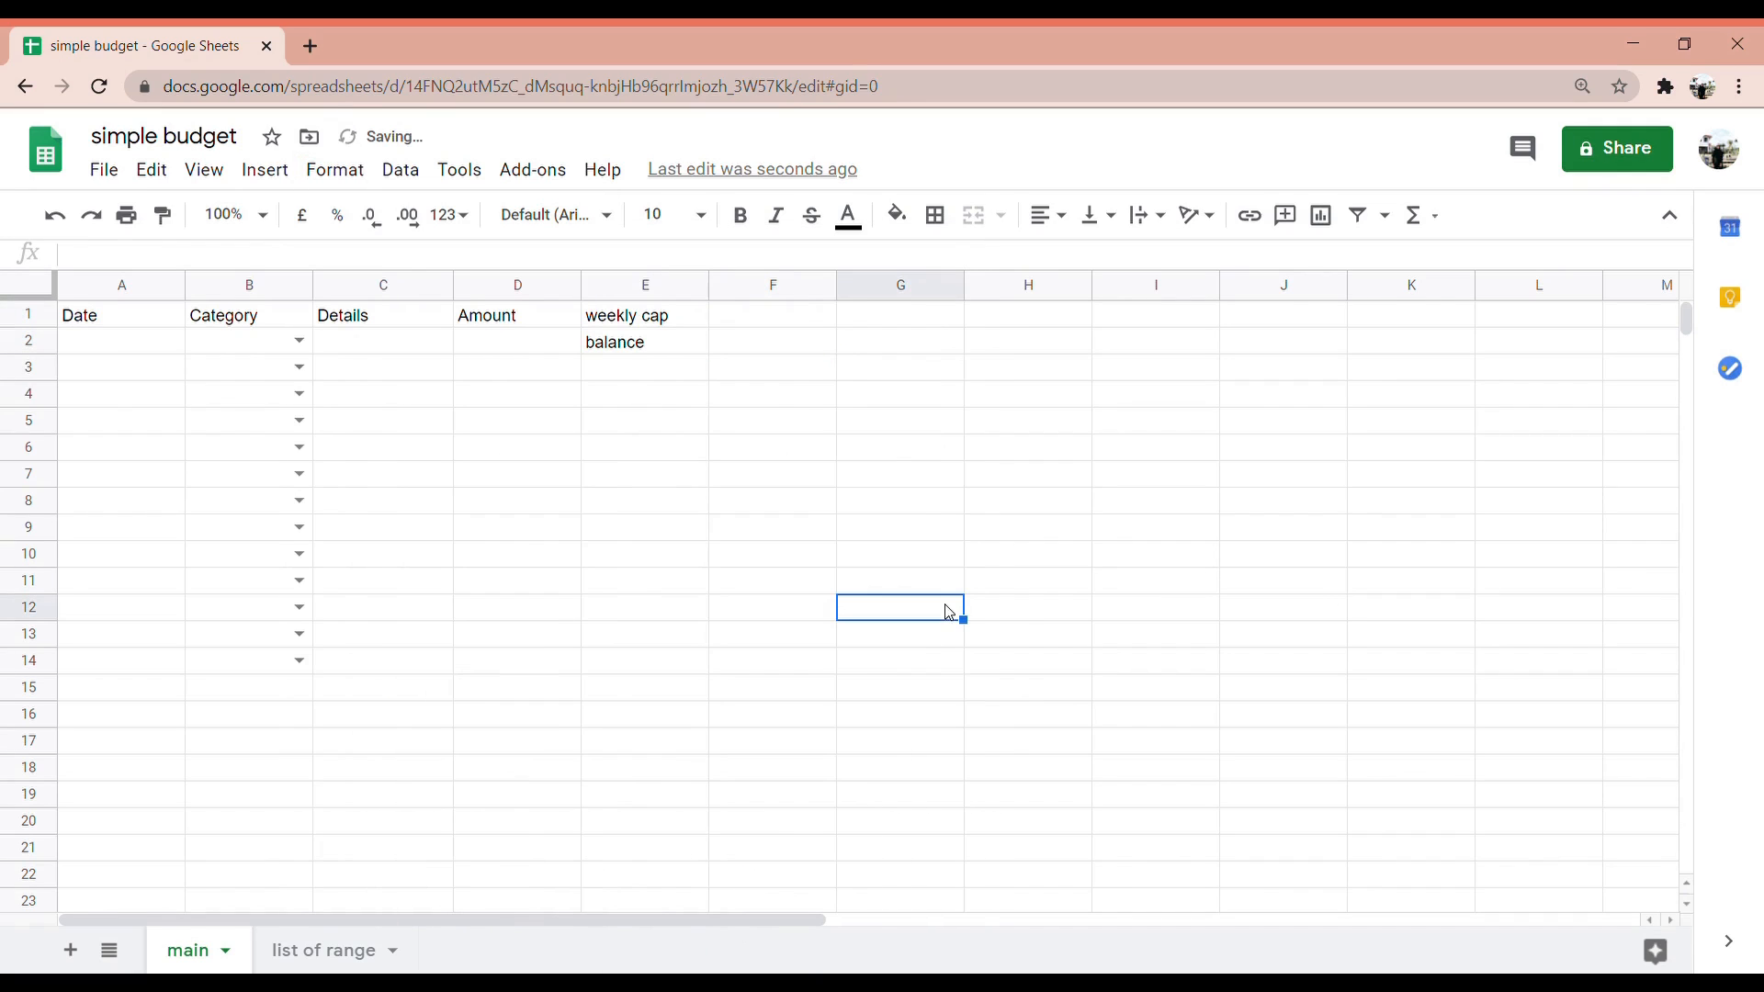
Enter 100 as the weekly cap amount in cell F1
{"action": "left_click", "coordinate": [679, 321]}
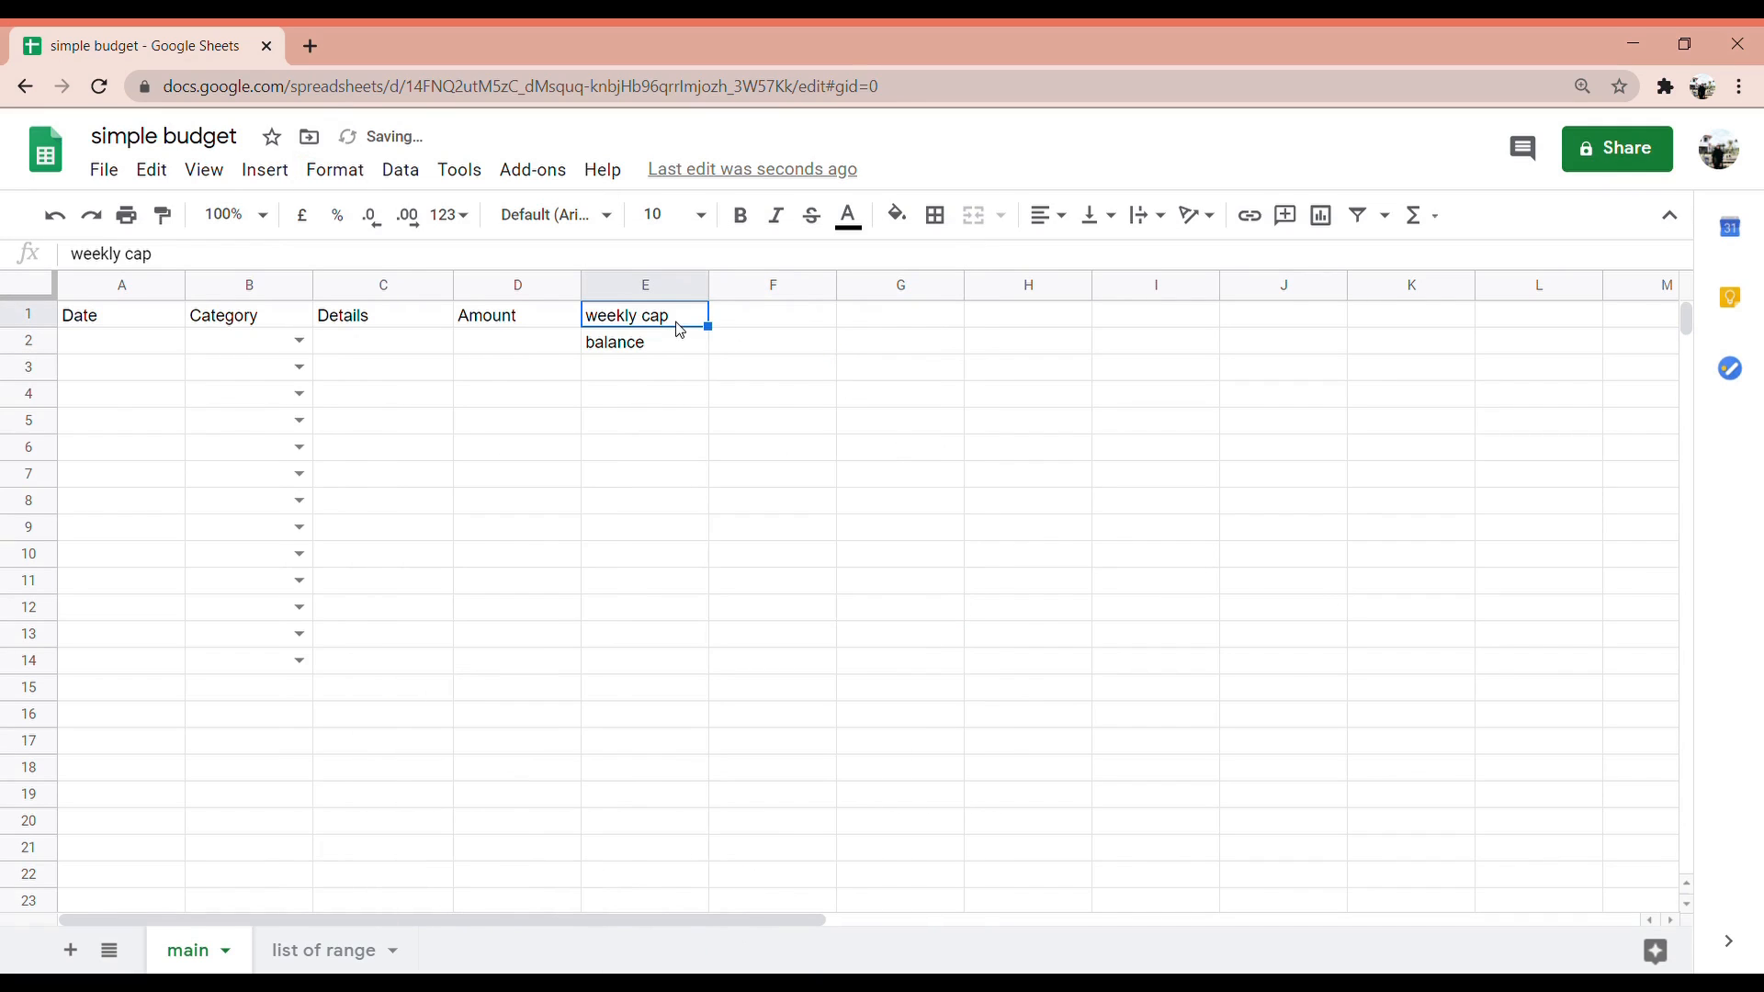
{"action": "double_click", "coordinate": [752, 326]}
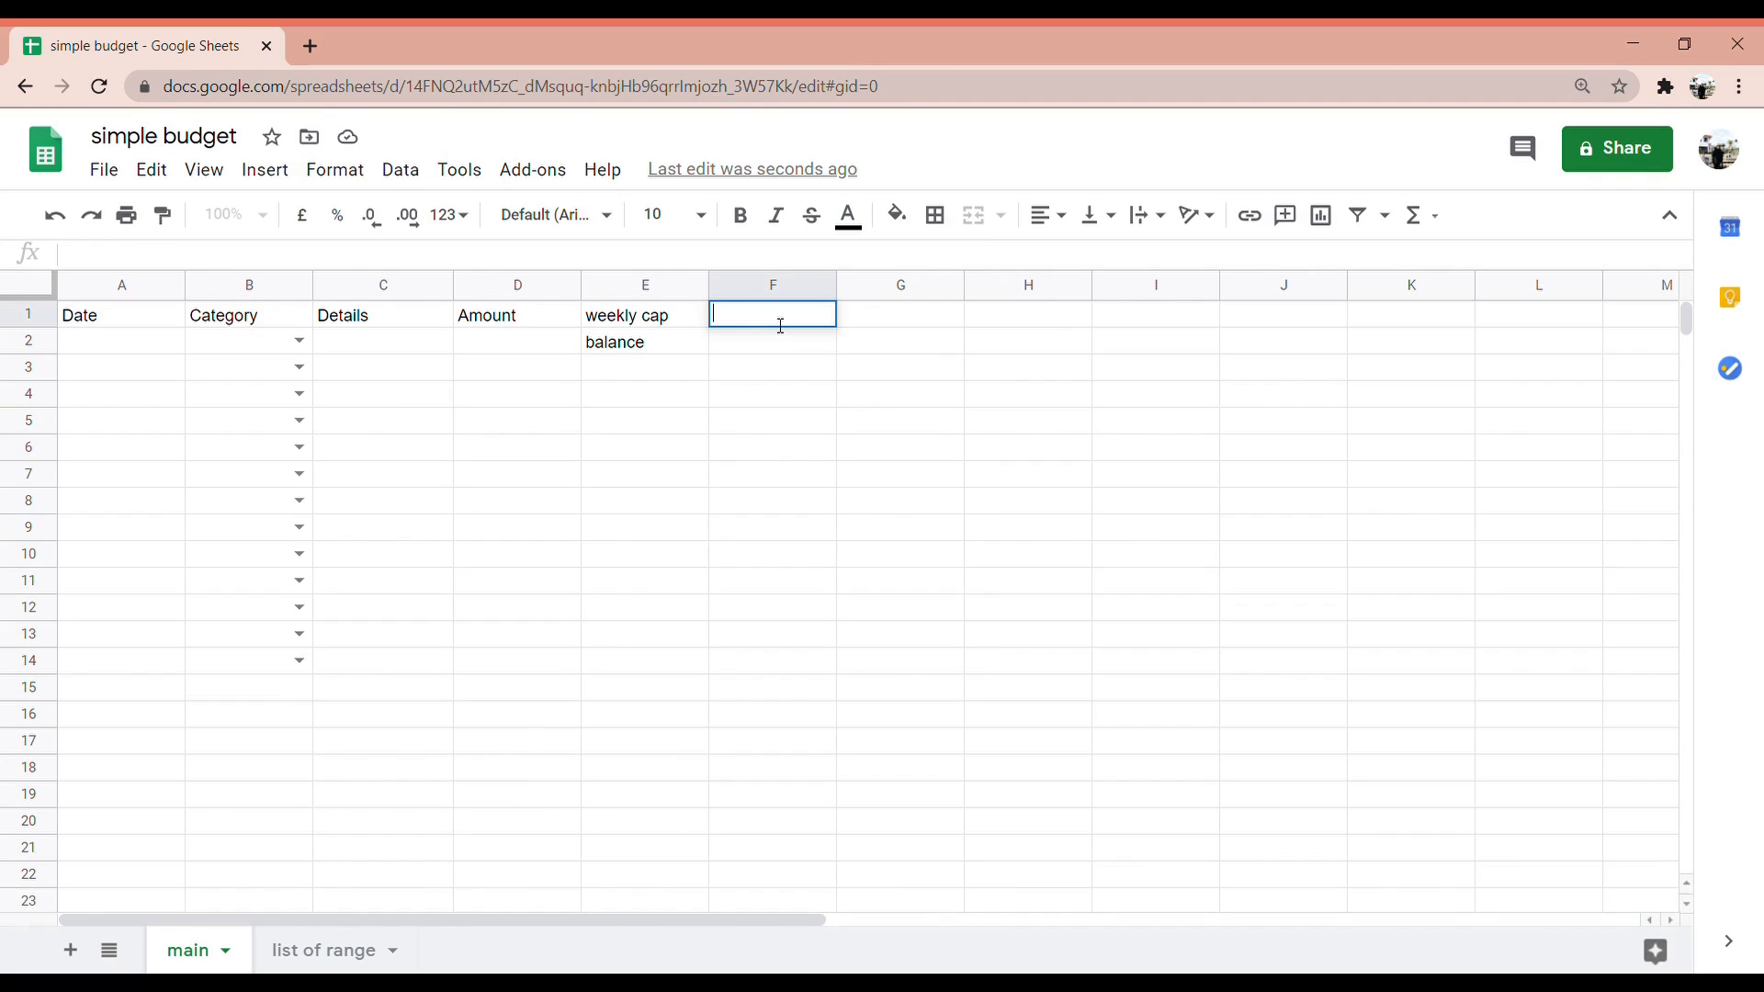
{"action": "type", "text": "100"}
{"action": "key", "text": "Return"}
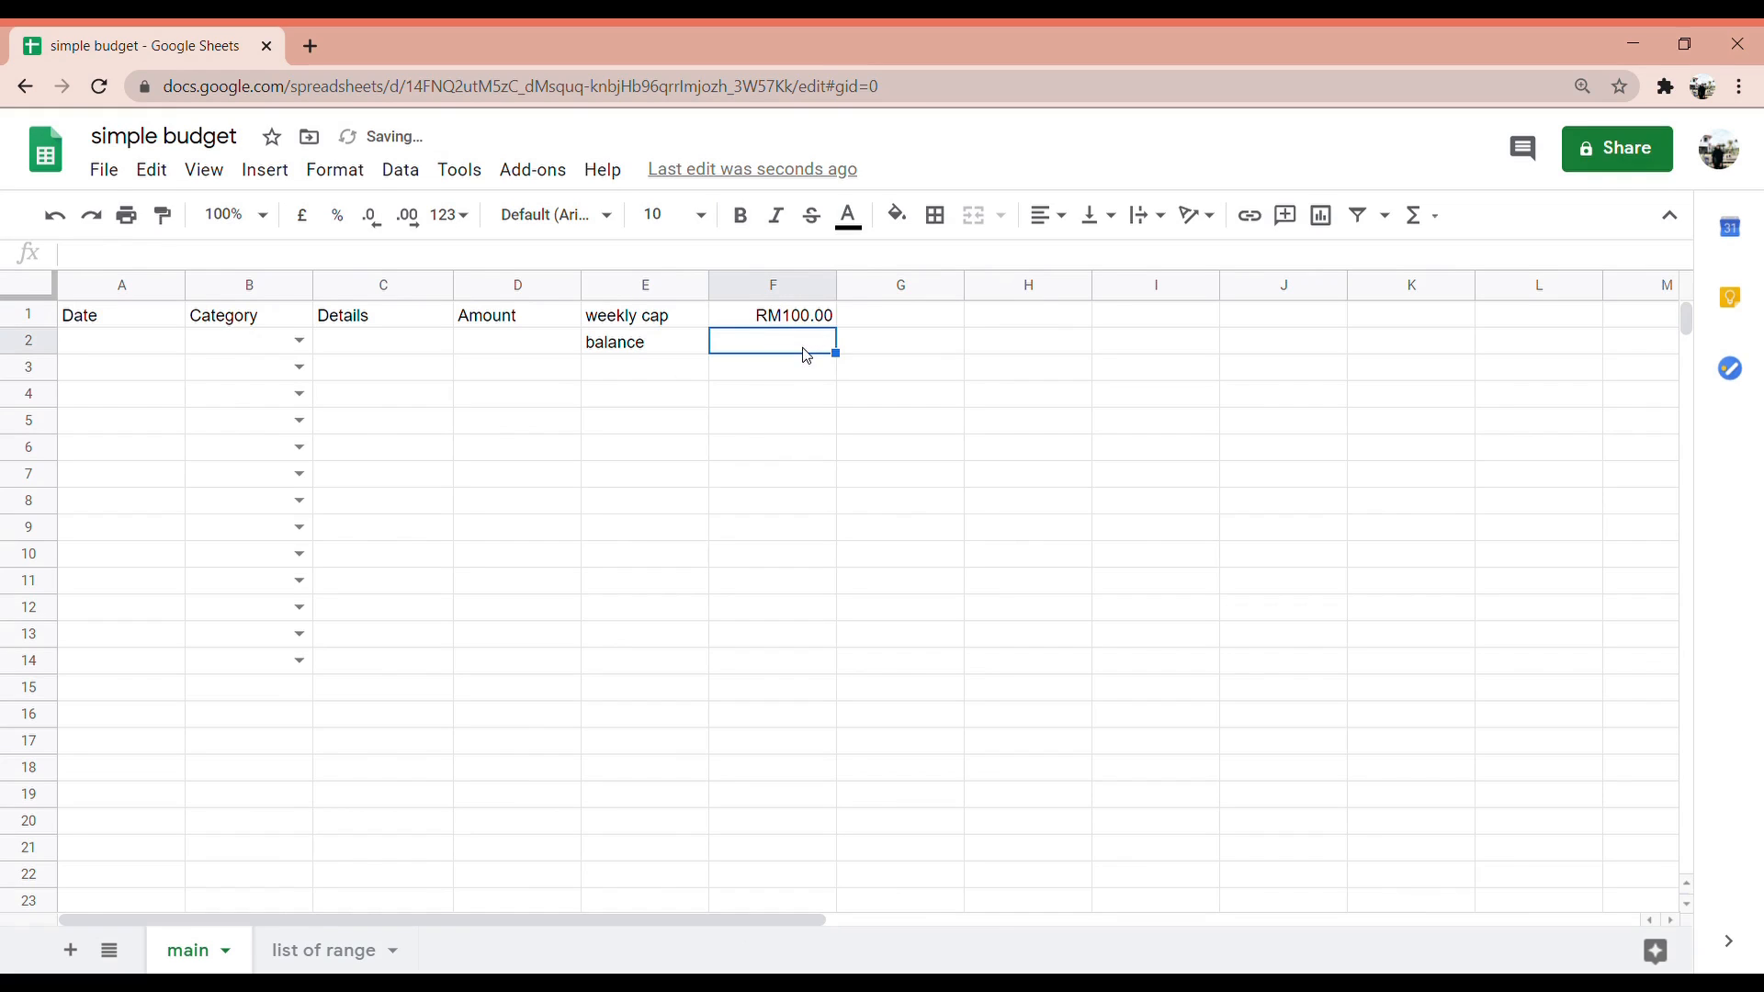
Begin a MINUS formula in balance cell F2 with weekly cap cell F1 as its first value
{"action": "double_click", "coordinate": [805, 355]}
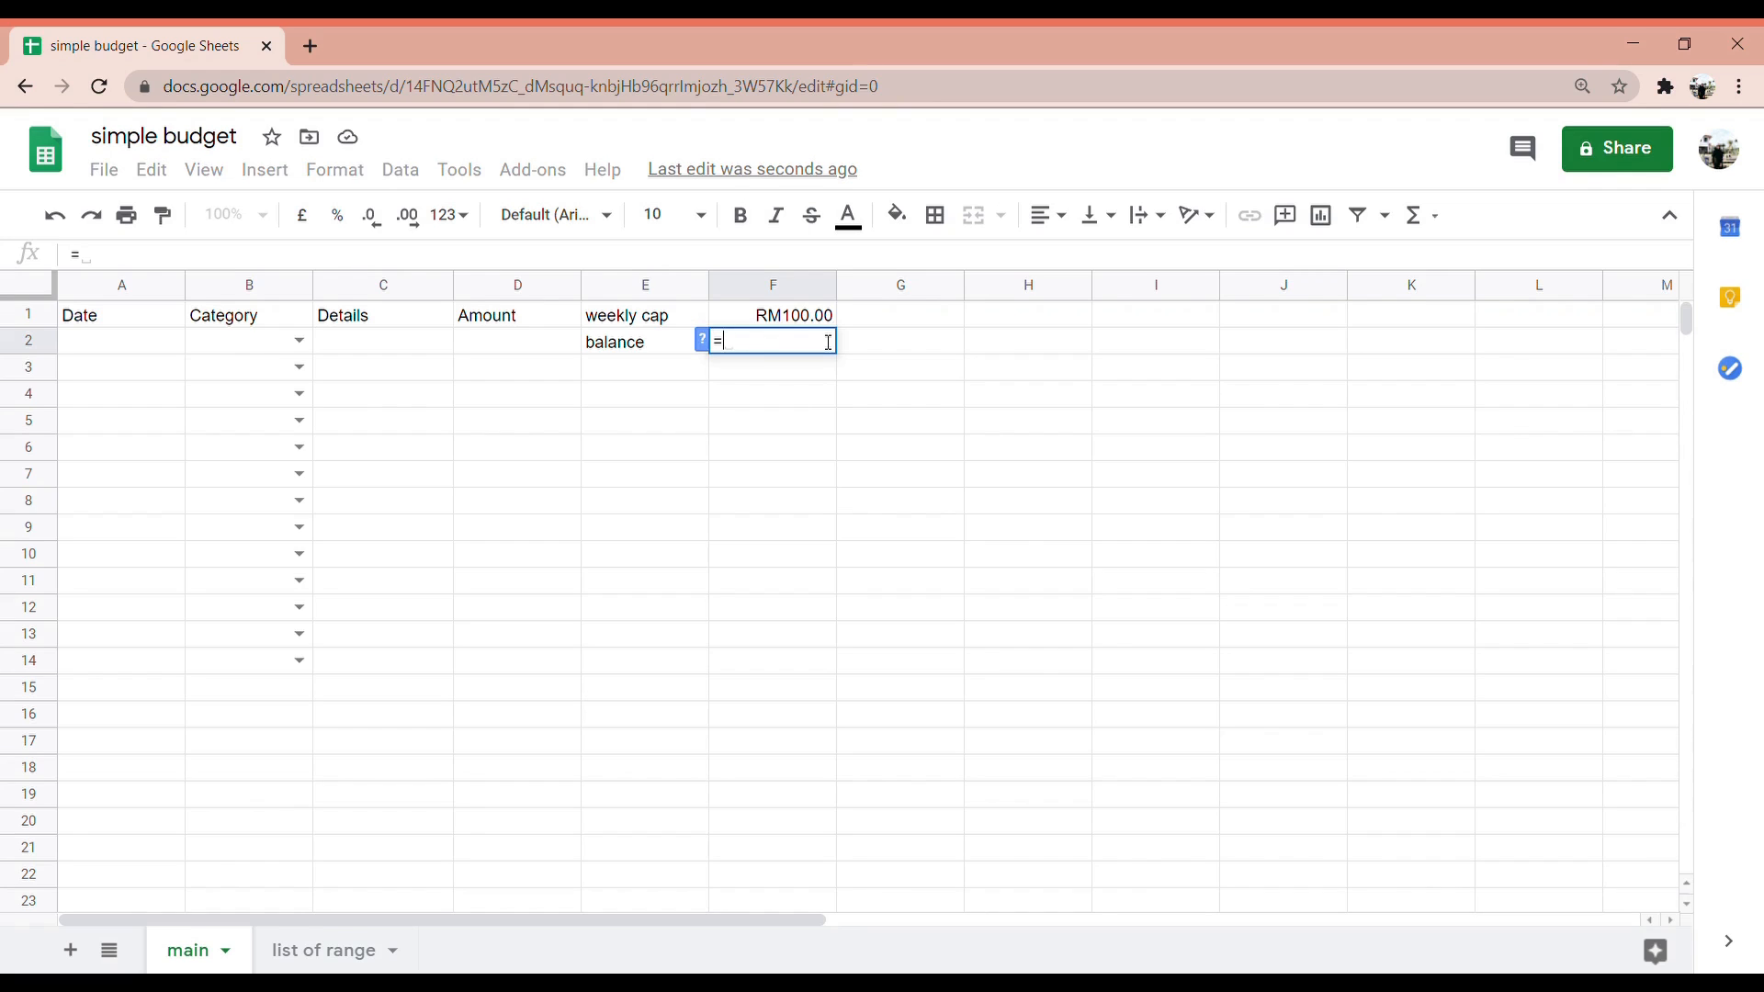
{"action": "key", "text": "BackSpace"}
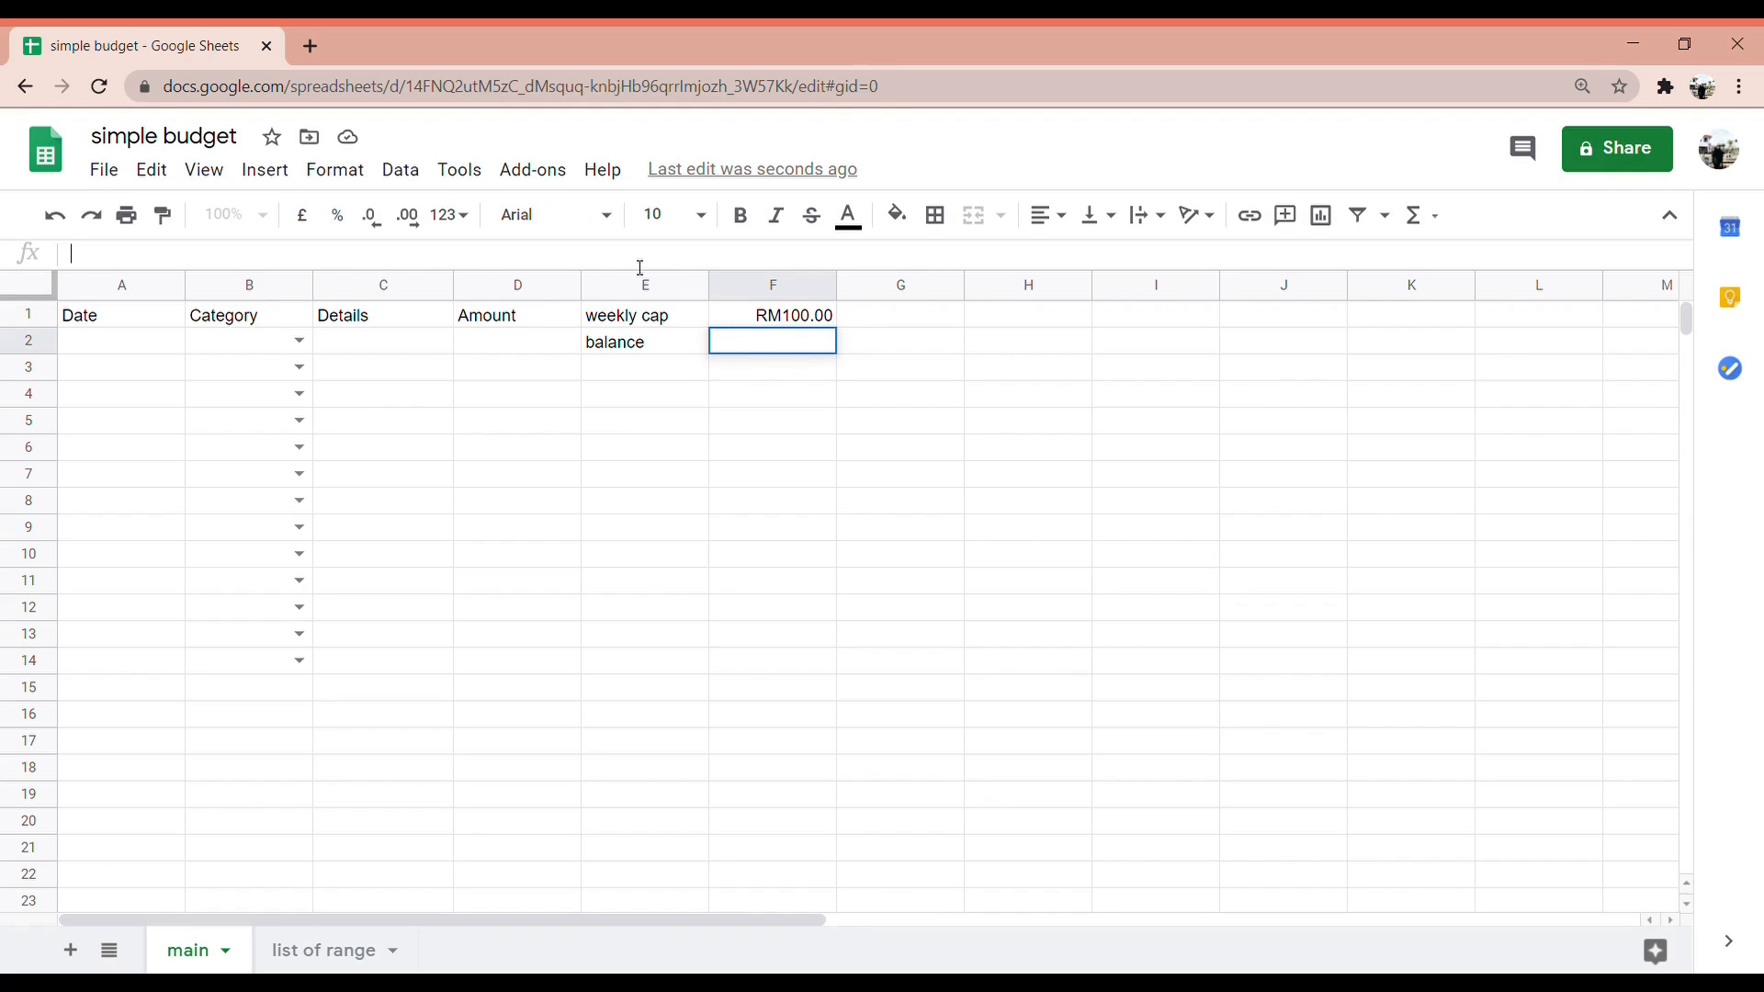
{"action": "type", "text": "=minu"}
{"action": "key", "text": "BackSpace"}
{"action": "key", "text": "BackSpace"}
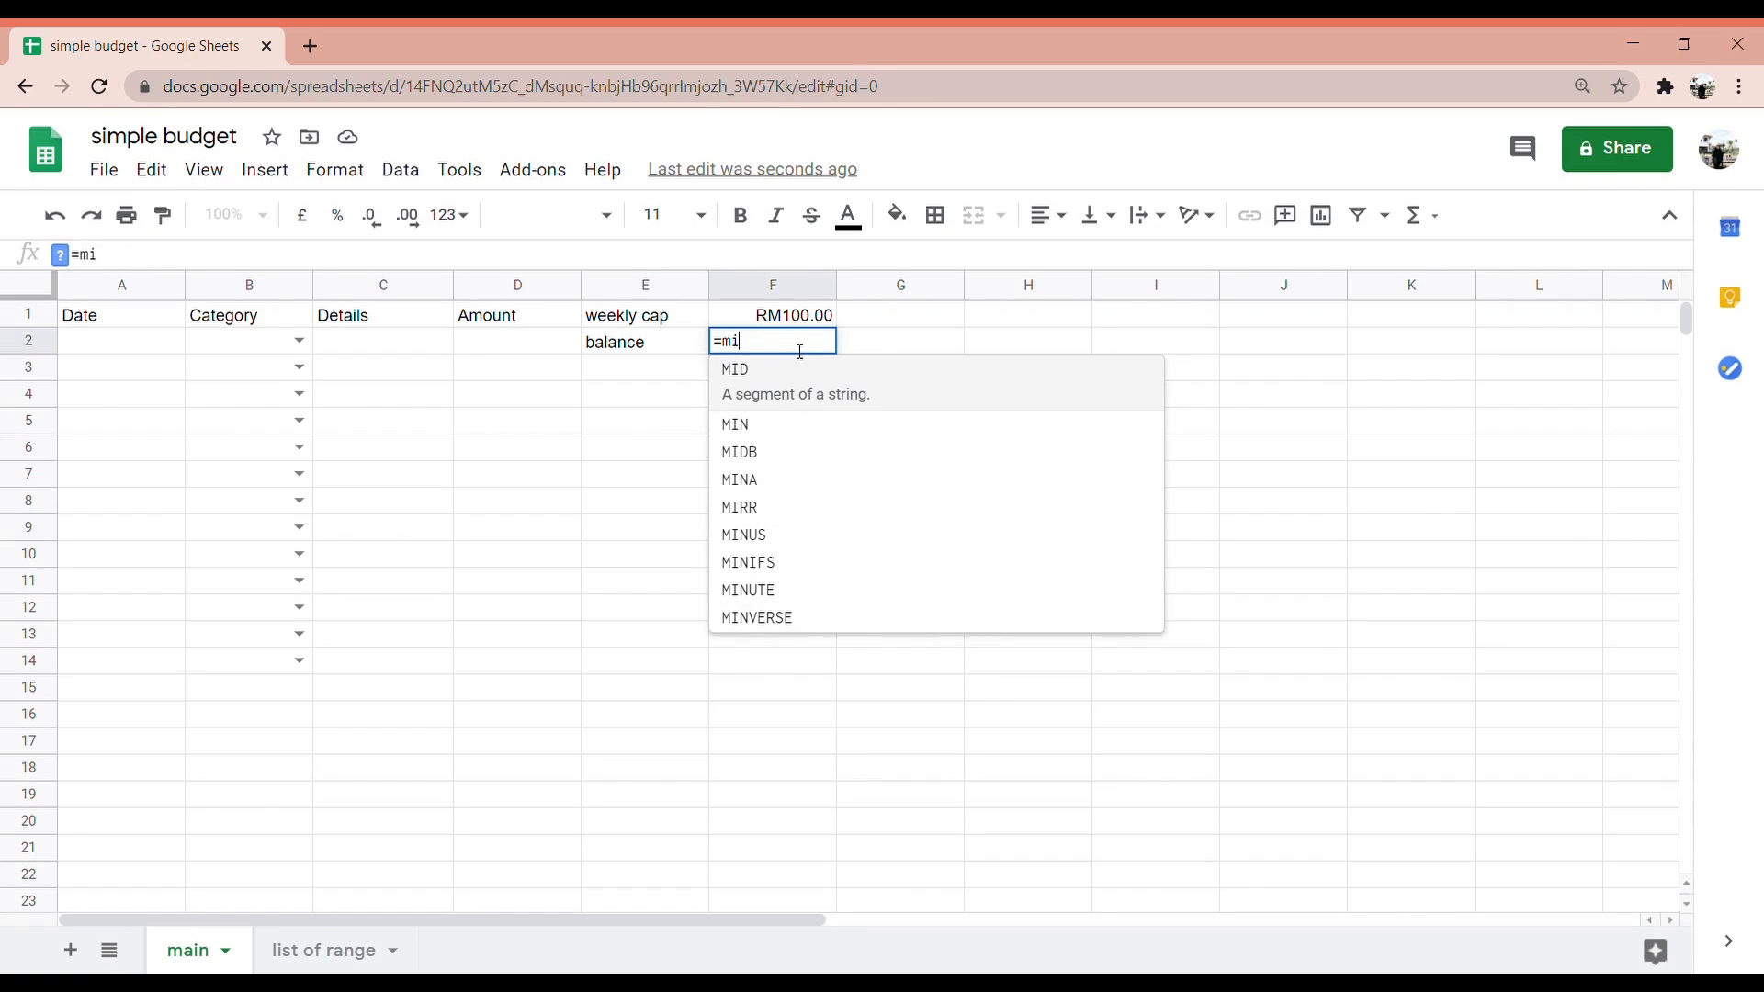
{"action": "type", "text": "nus"}
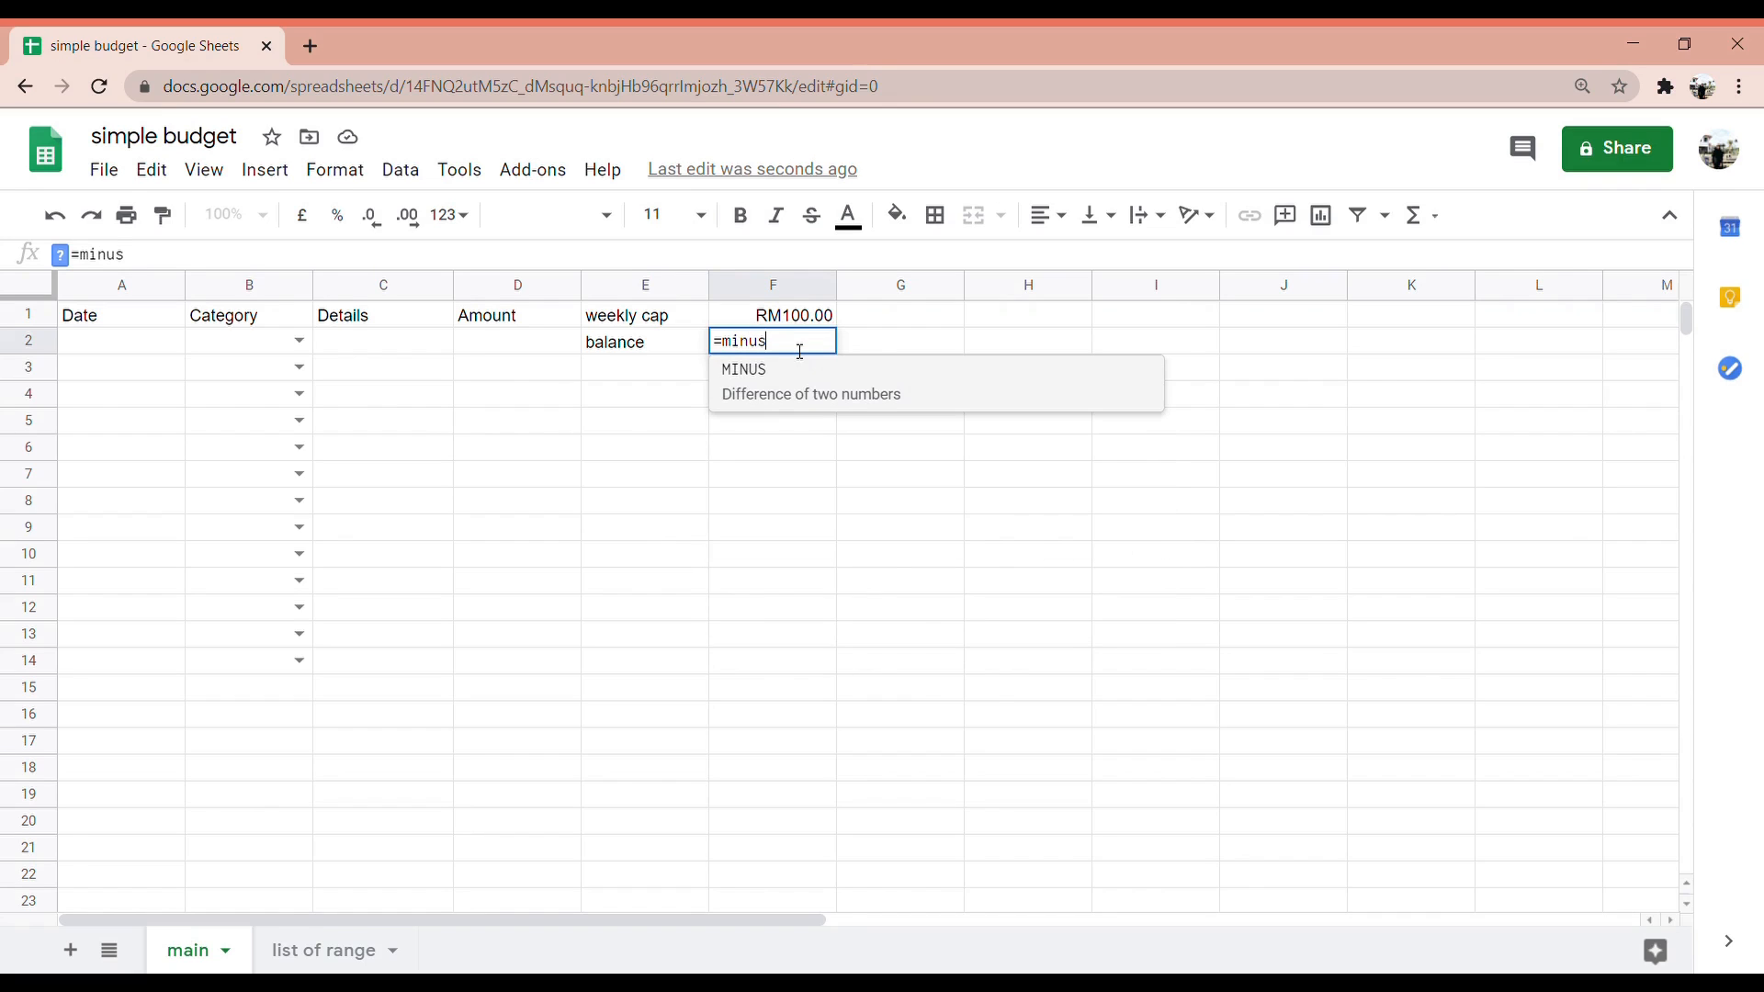
{"action": "left_click", "coordinate": [801, 389]}
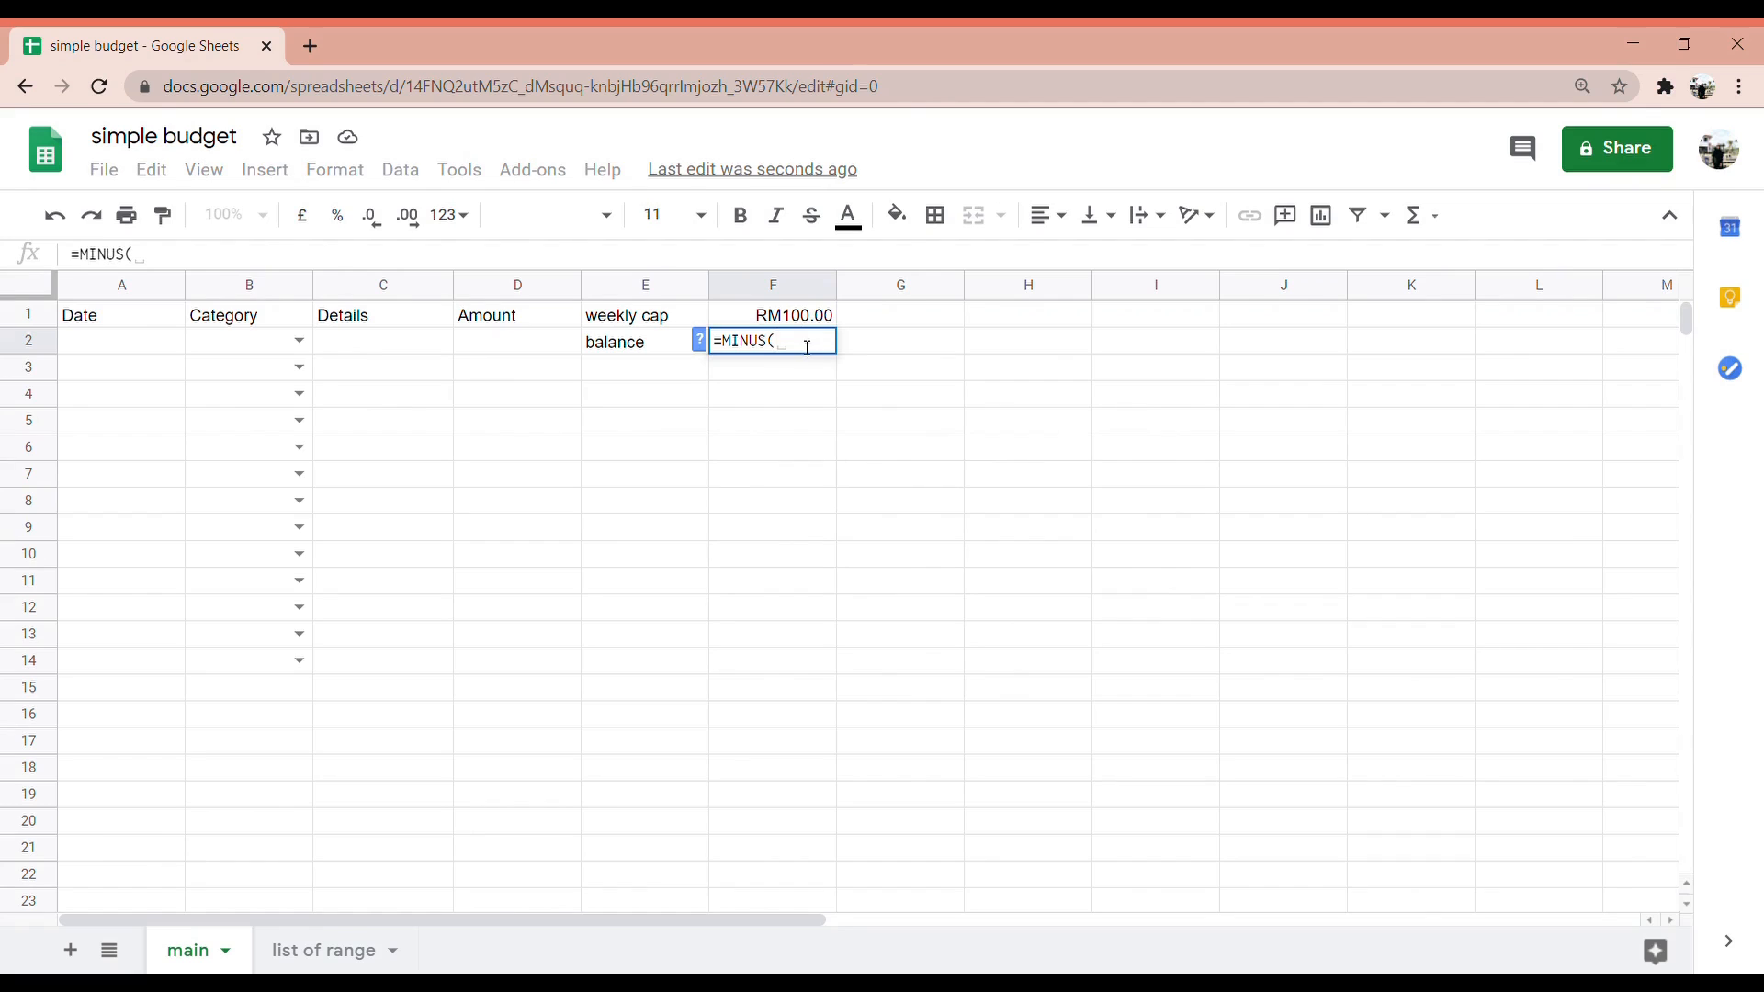
{"action": "left_click", "coordinate": [756, 321]}
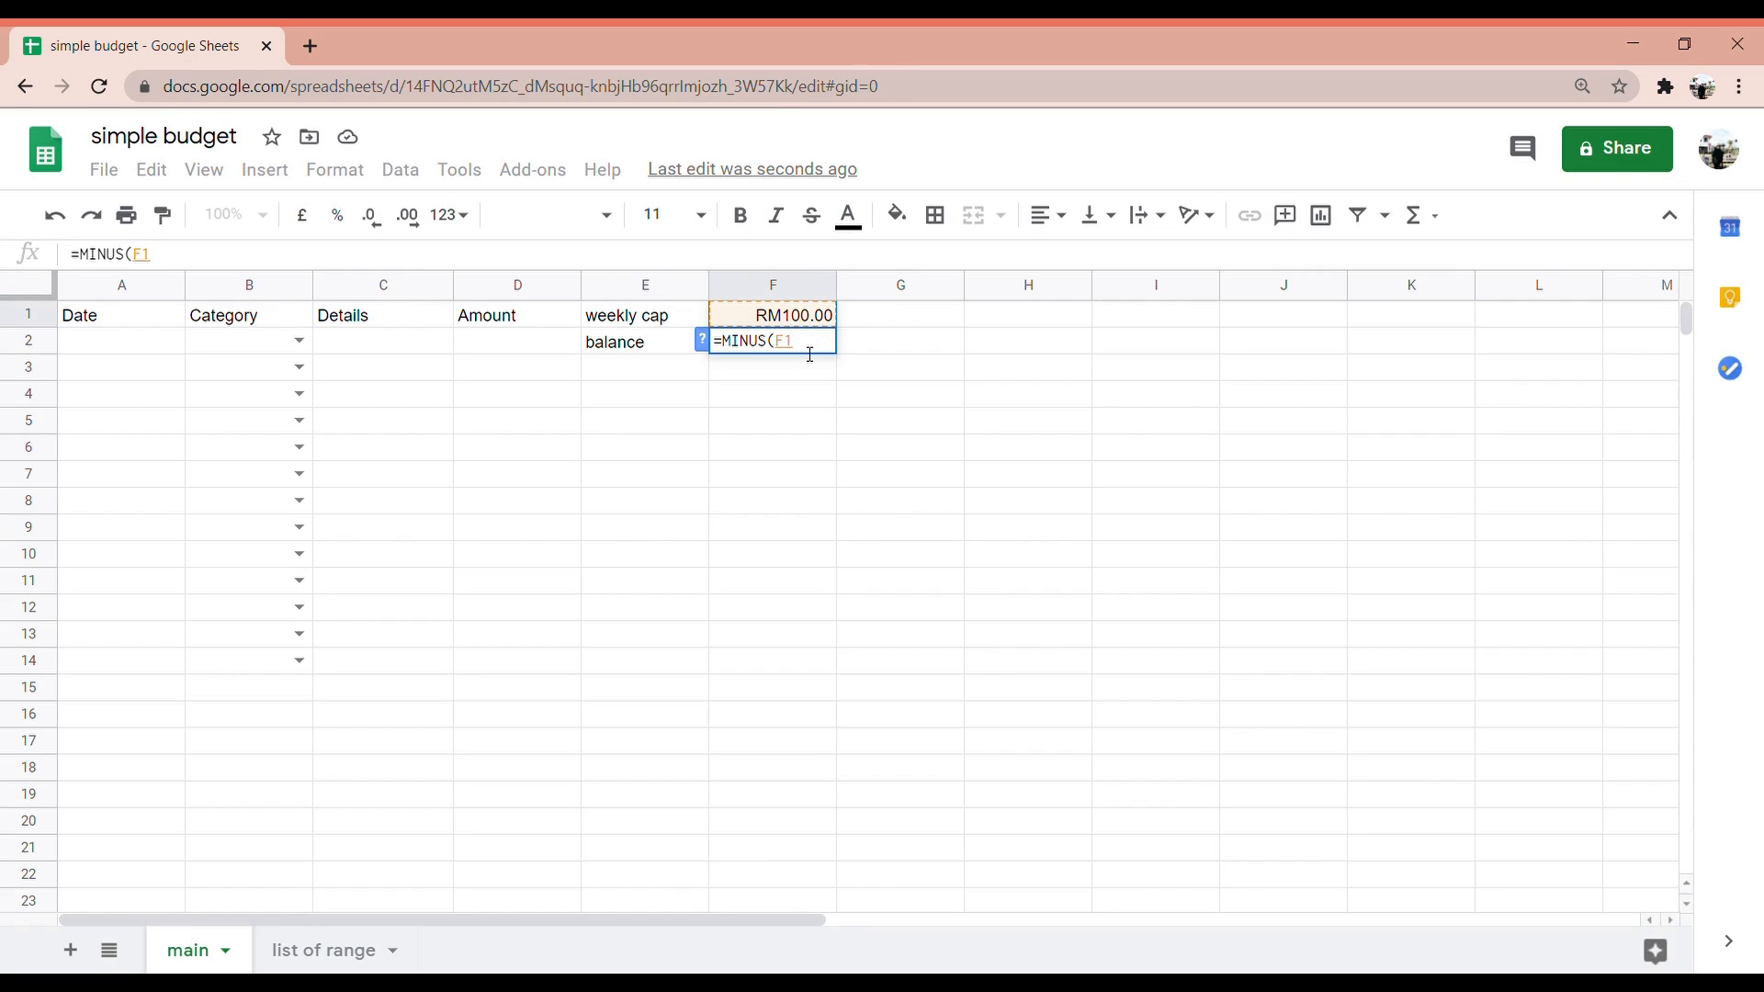
Complete the balance formula as =MINUS(F1, (SUM(D2:D14))) so the summed amounts are subtracted from the weekly cap
{"action": "type", "text": ":"}
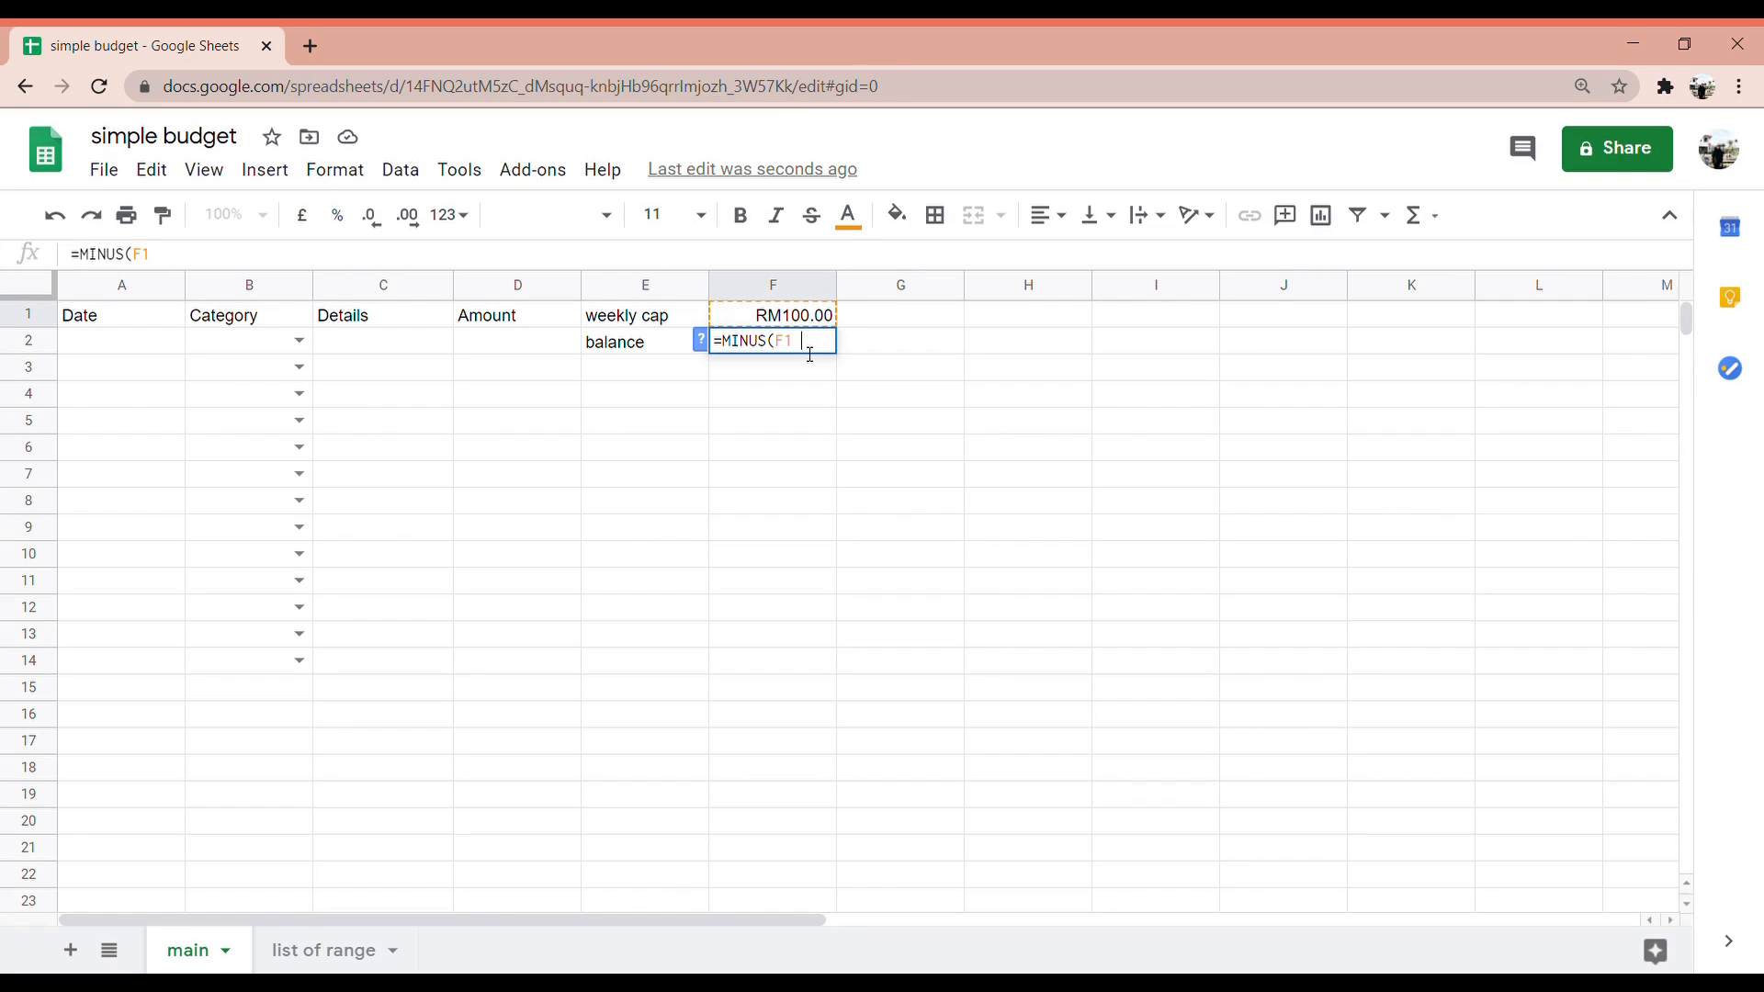
{"action": "key", "text": "BackSpace"}
{"action": "key", "text": "BackSpace"}
{"action": "type", "text": ", /"}
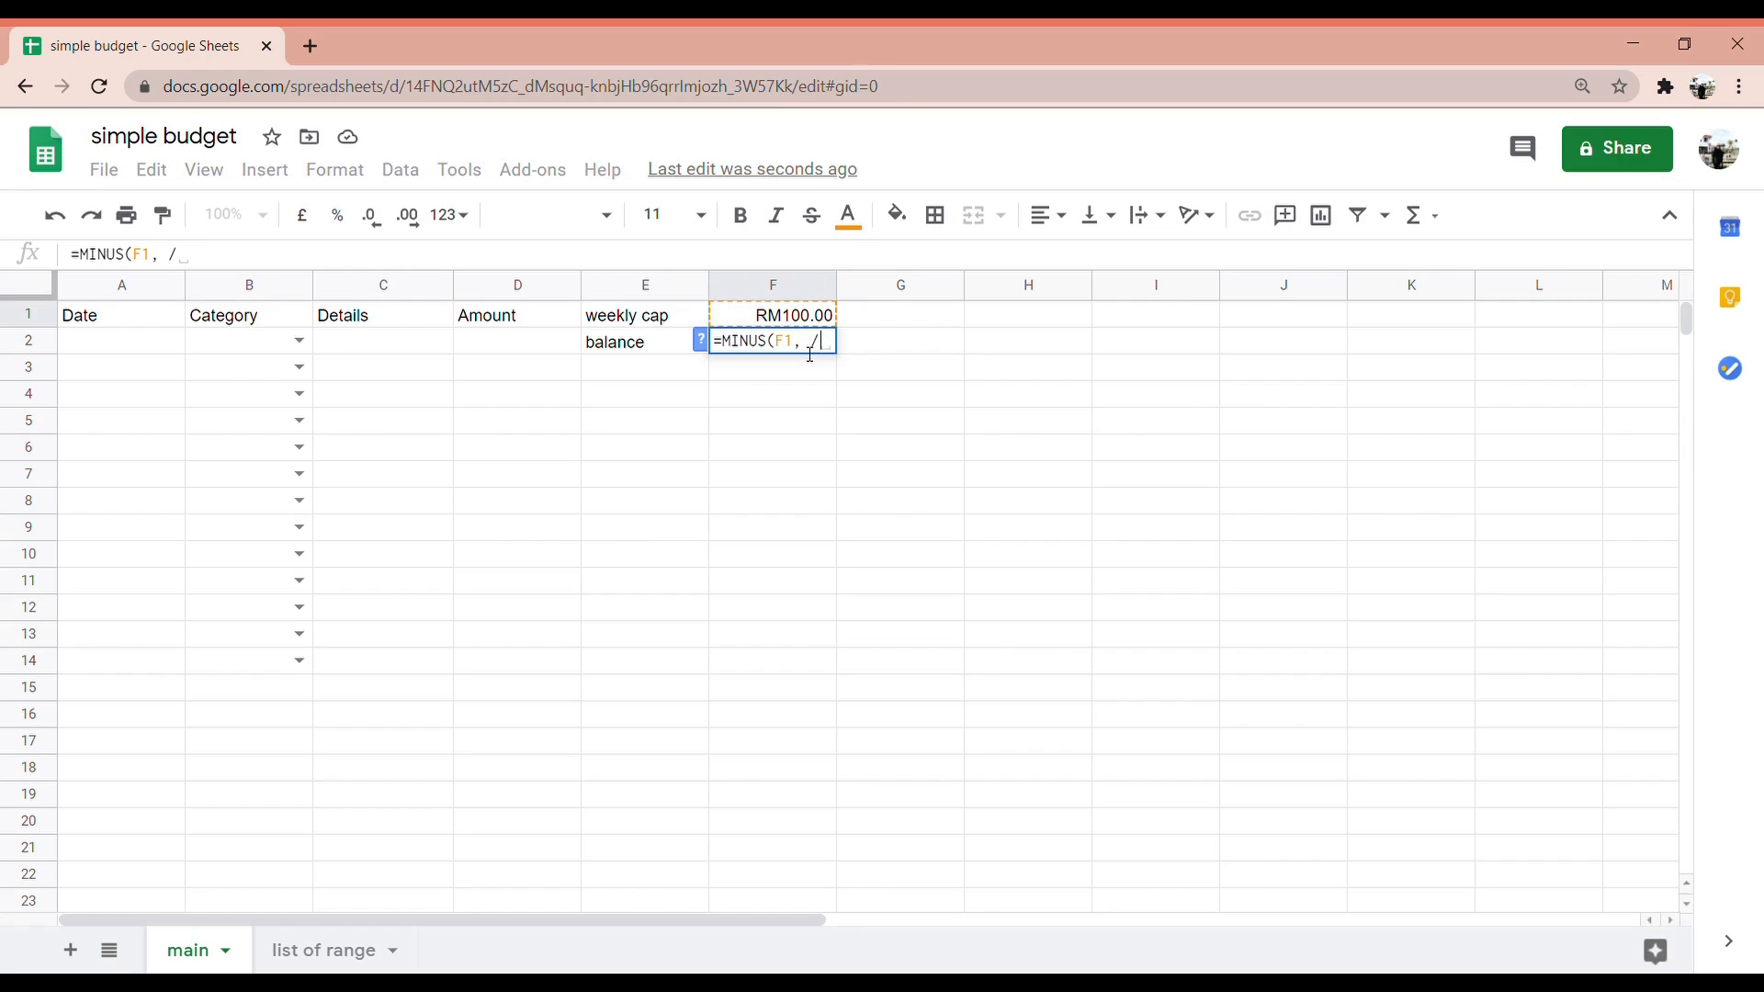
{"action": "key", "text": "BackSpace"}
{"action": "key", "text": "BackSpace"}
{"action": "key", "text": "BackSpace"}
{"action": "type", "text": ", (sum"}
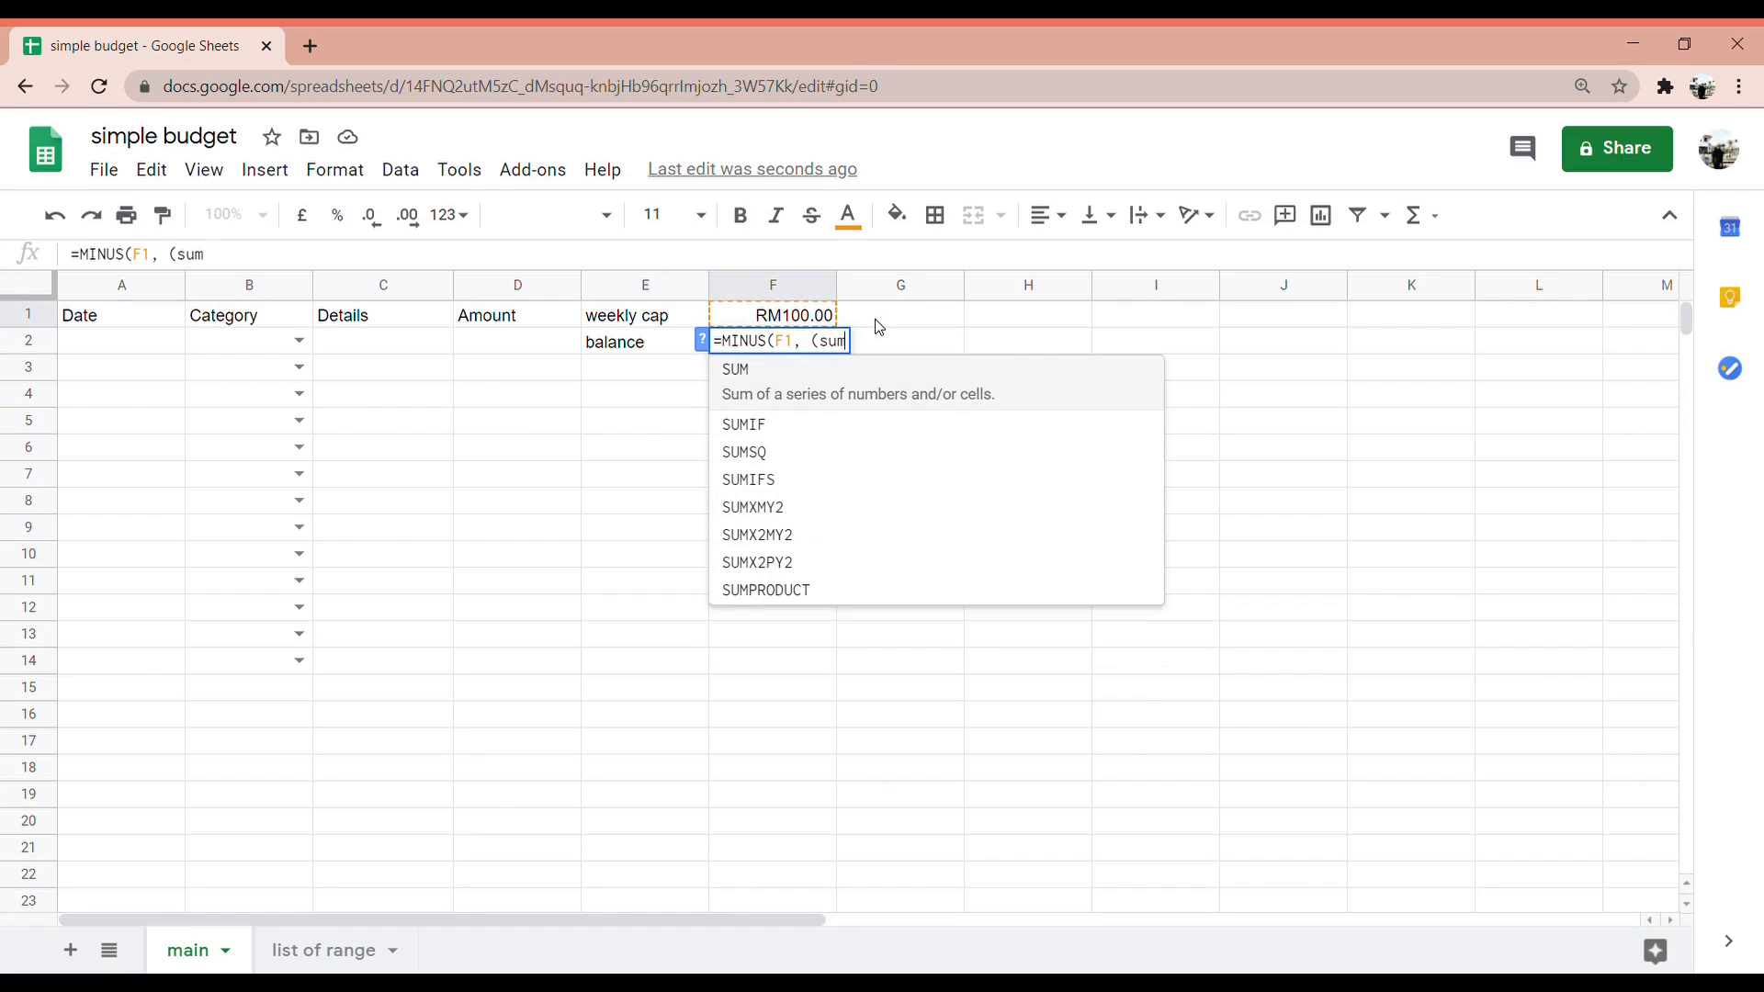
{"action": "left_click", "coordinate": [791, 395]}
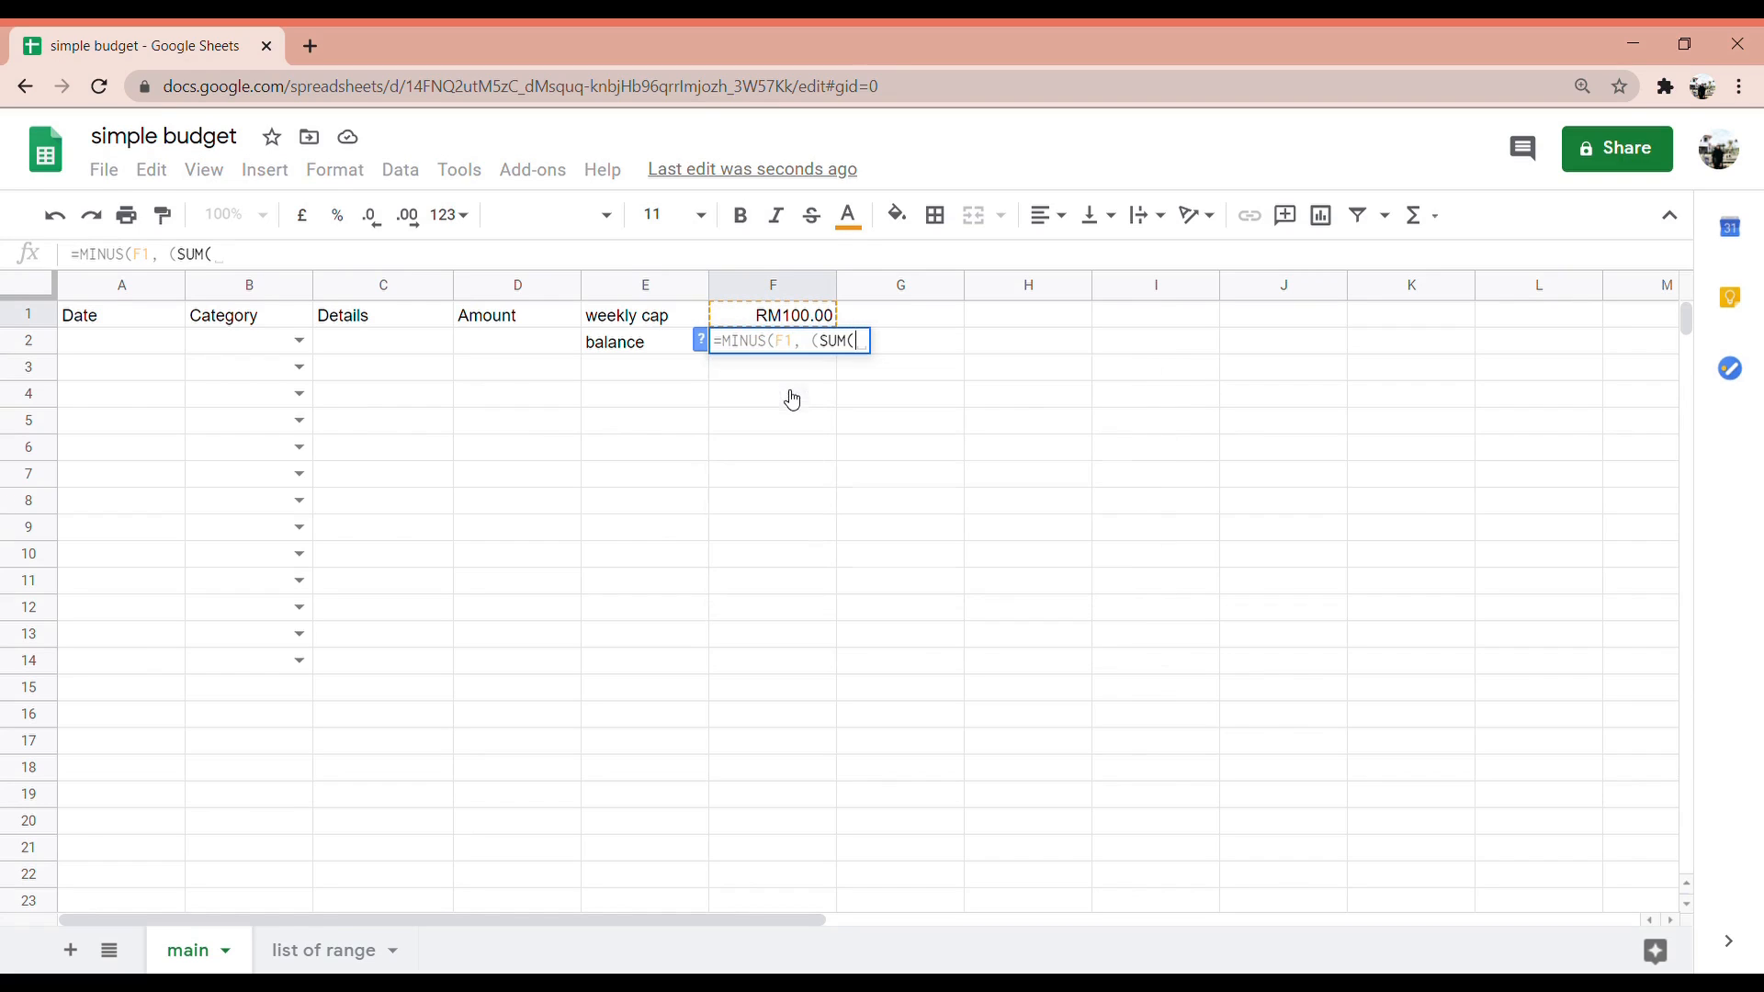
{"action": "left_click_drag", "start_coordinate": [500, 343], "coordinate": [536, 669]}
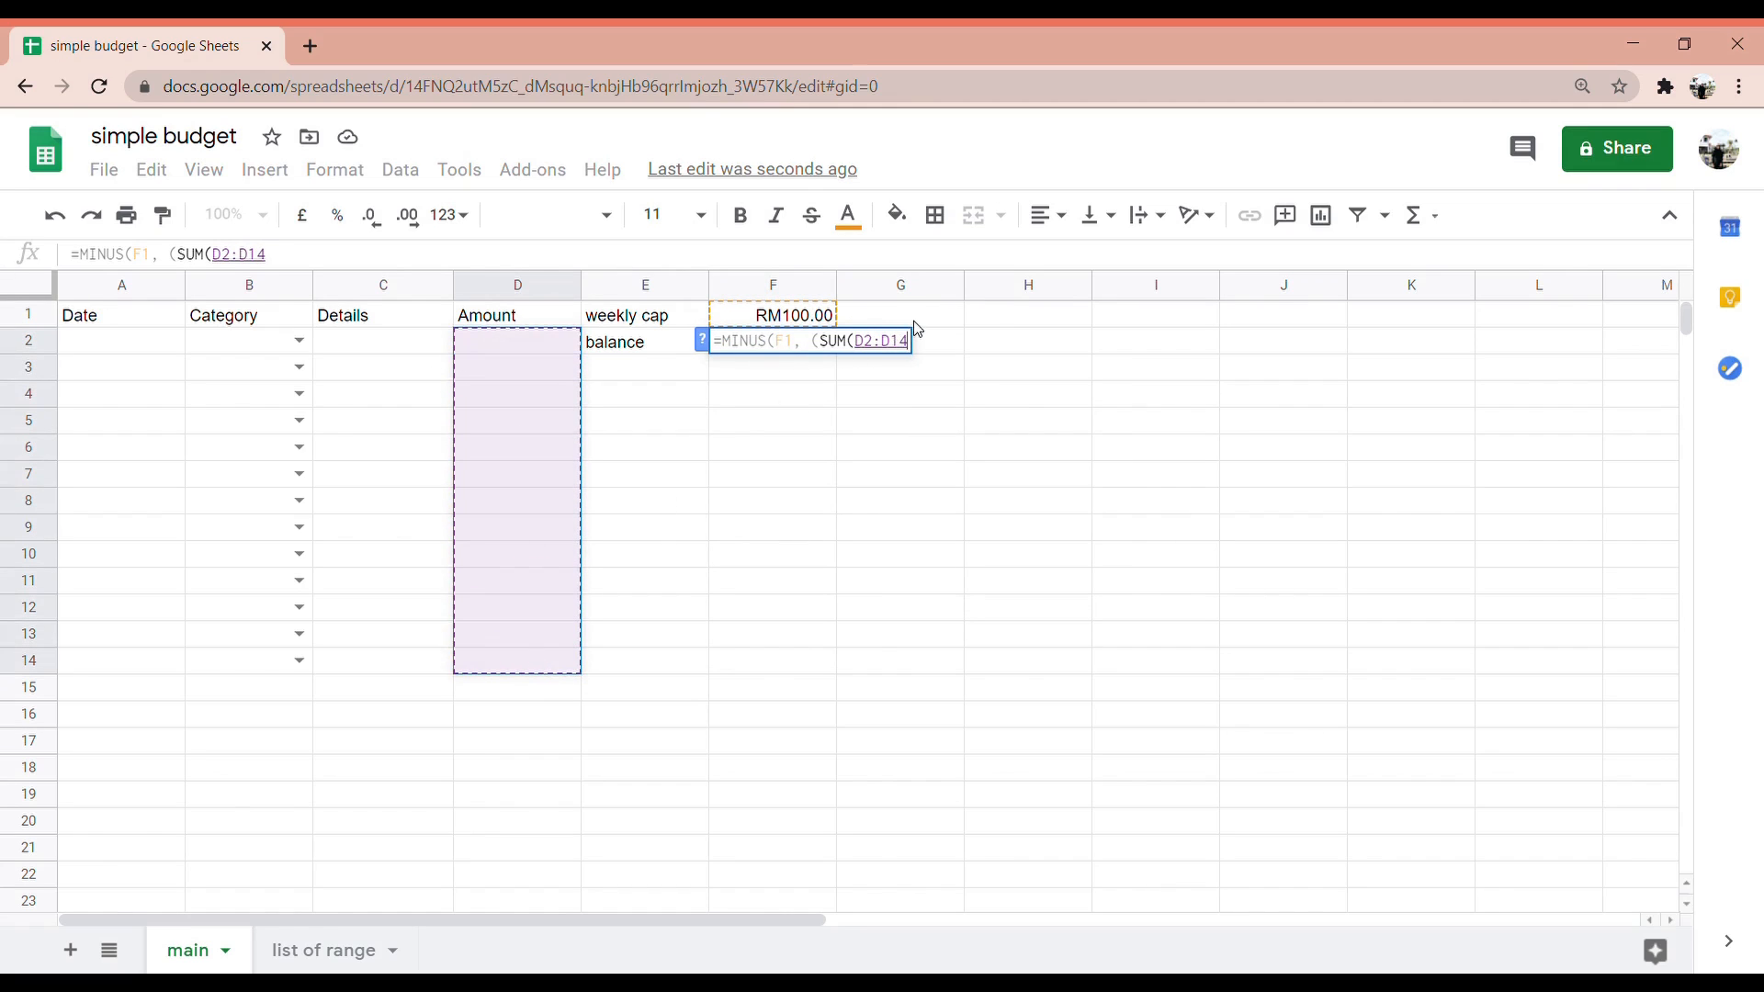
{"action": "type", "text": ")"}
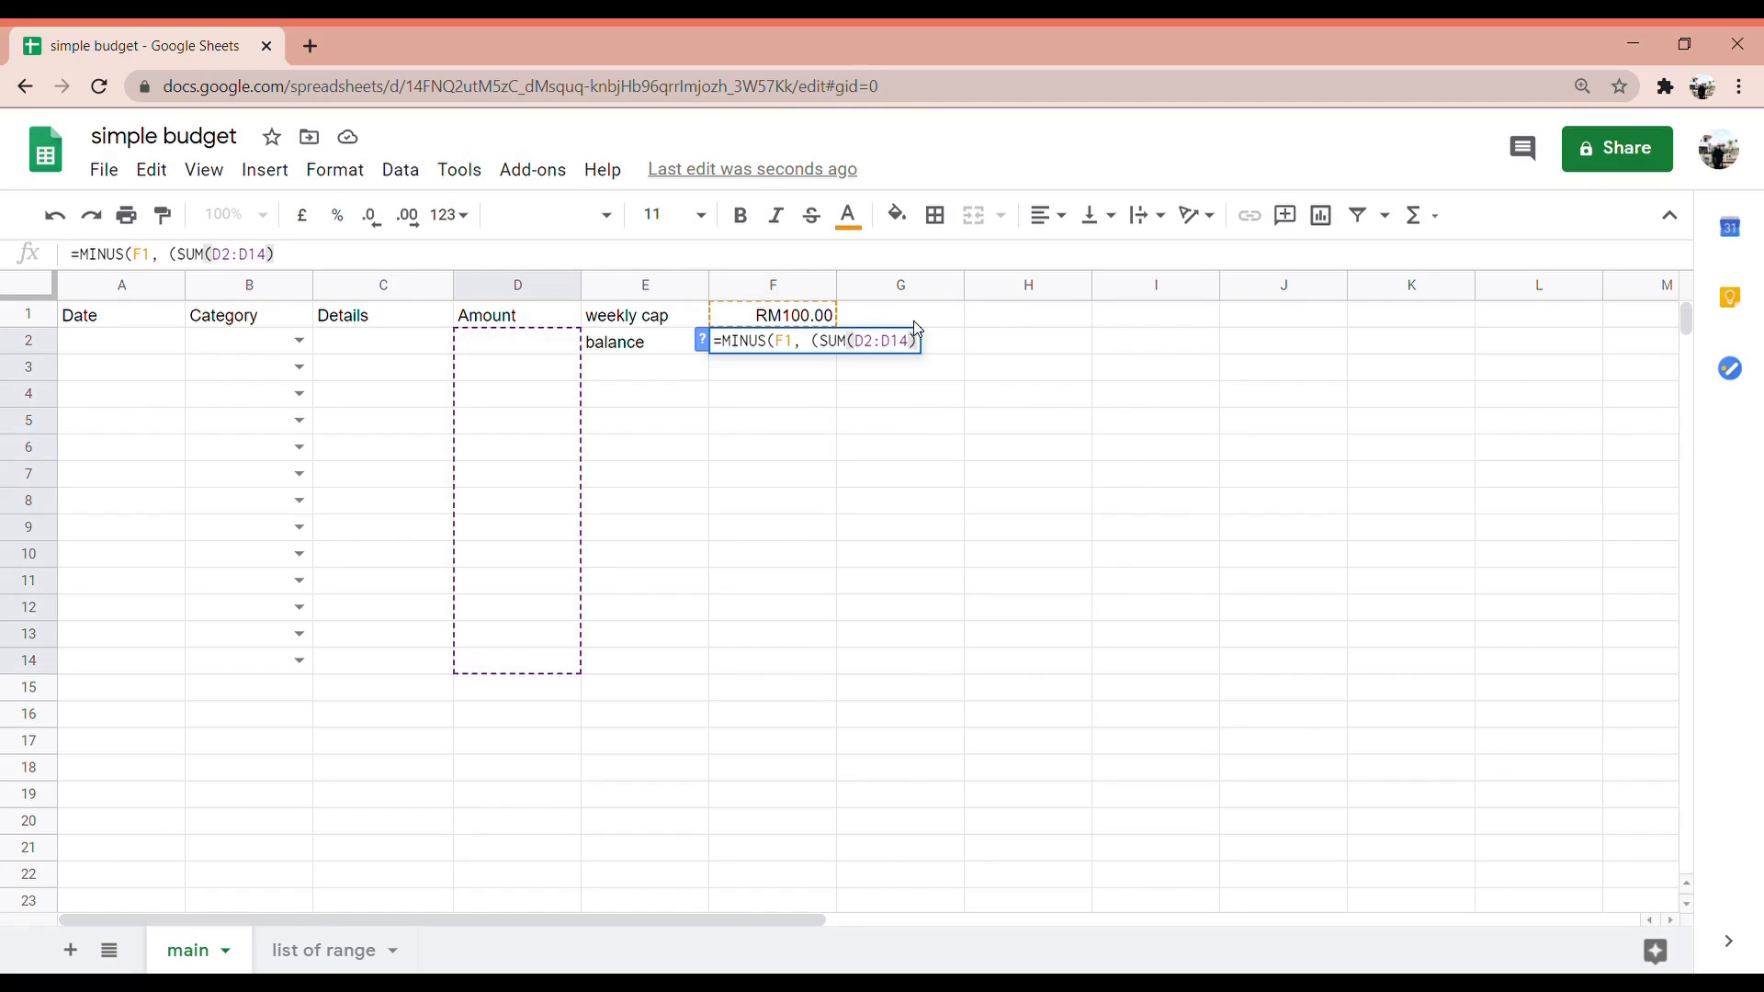
{"action": "key", "text": "Return"}
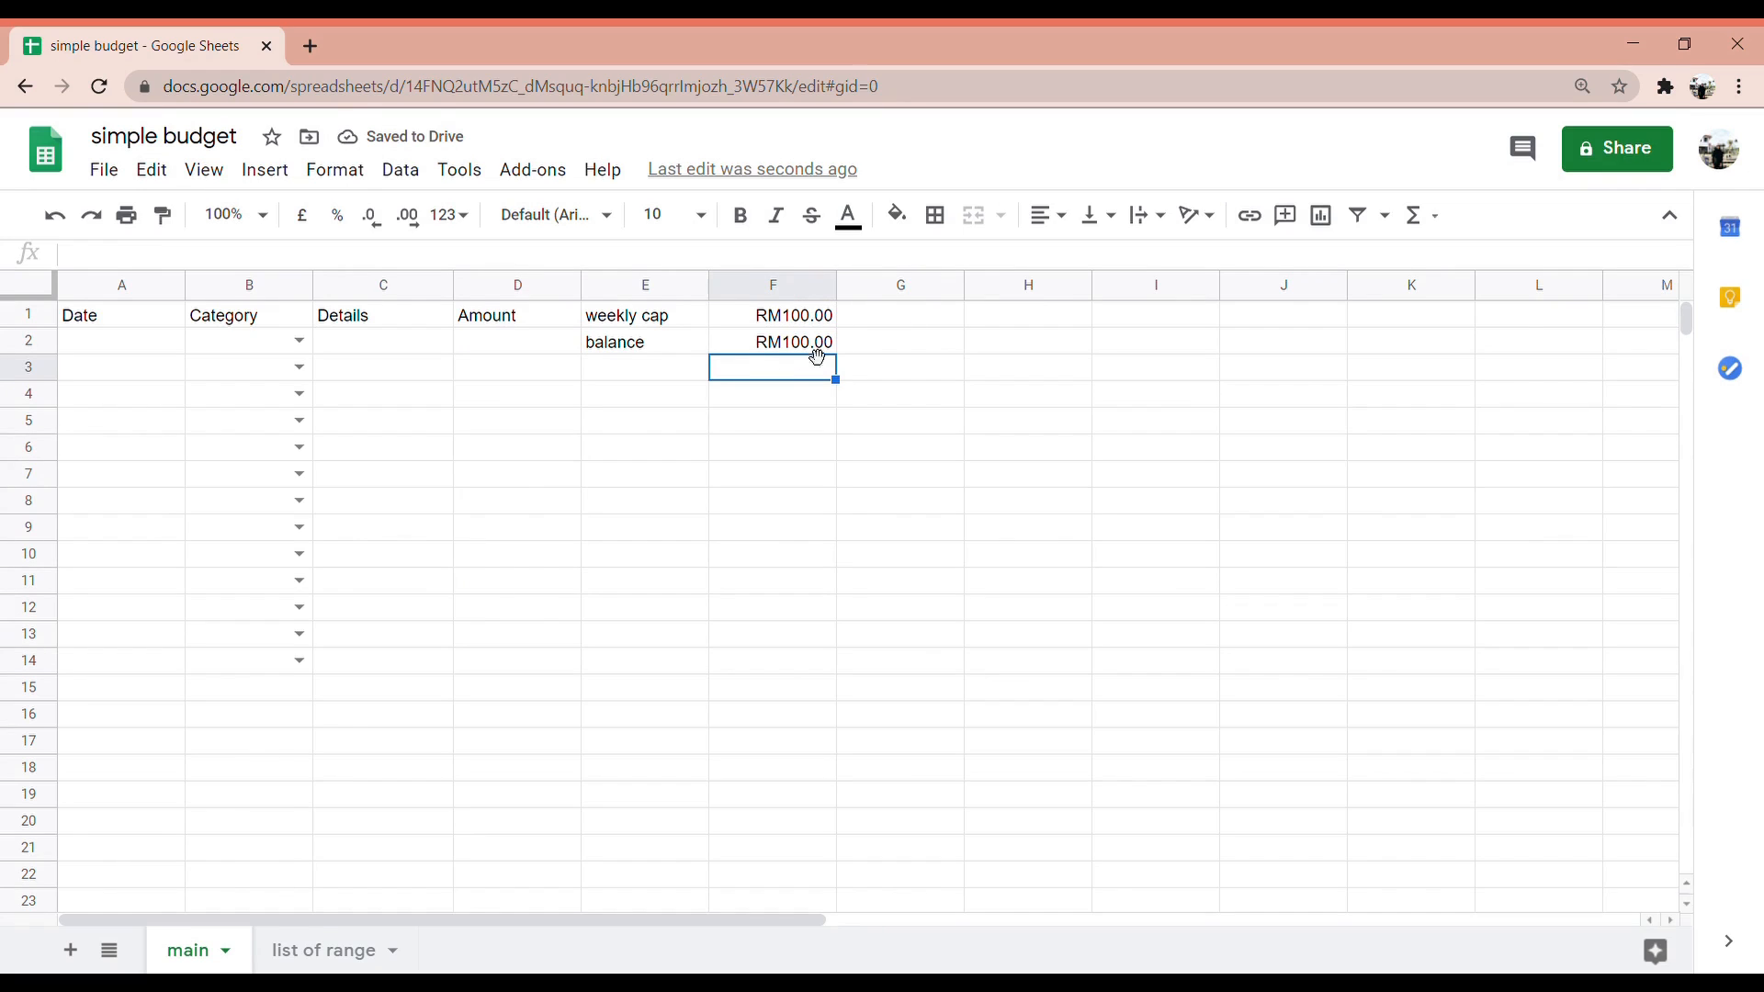
Enter a test expense of 50 in Amount cell D2
{"action": "left_click", "coordinate": [488, 365]}
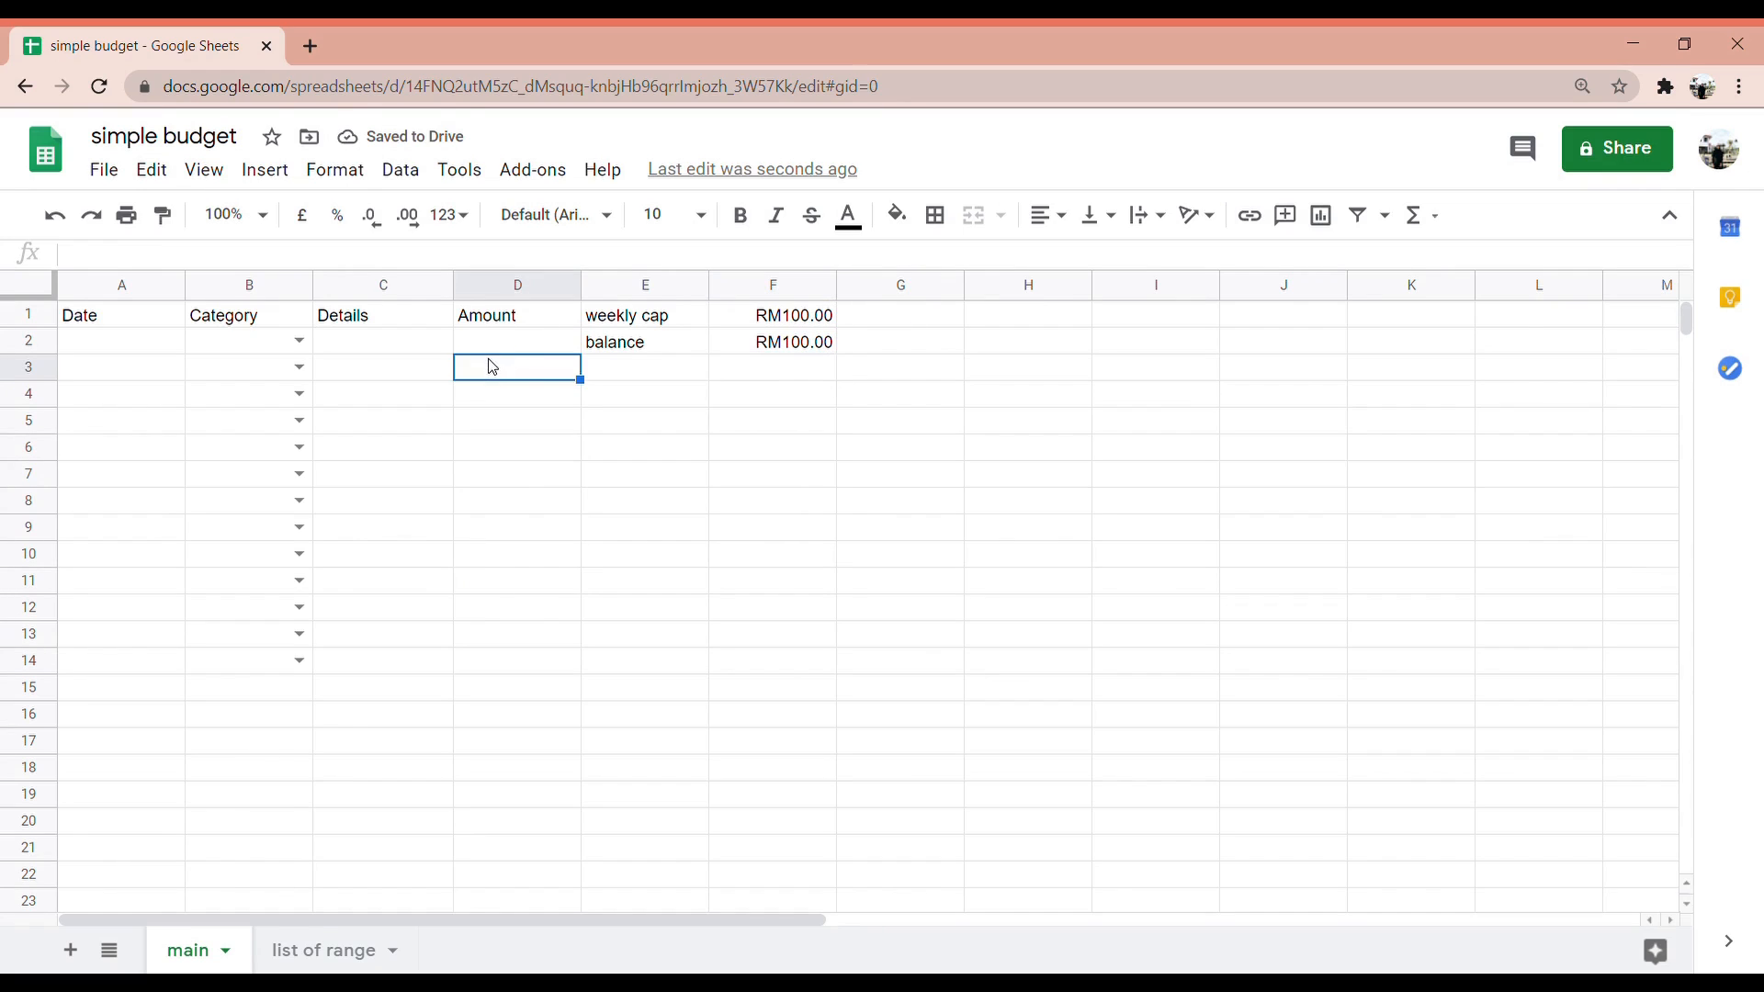
{"action": "left_click", "coordinate": [516, 347]}
{"action": "left_click_drag", "start_coordinate": [516, 347], "coordinate": [508, 610]}
{"action": "left_click", "coordinate": [528, 369]}
{"action": "left_click_drag", "start_coordinate": [540, 365], "coordinate": [538, 343]}
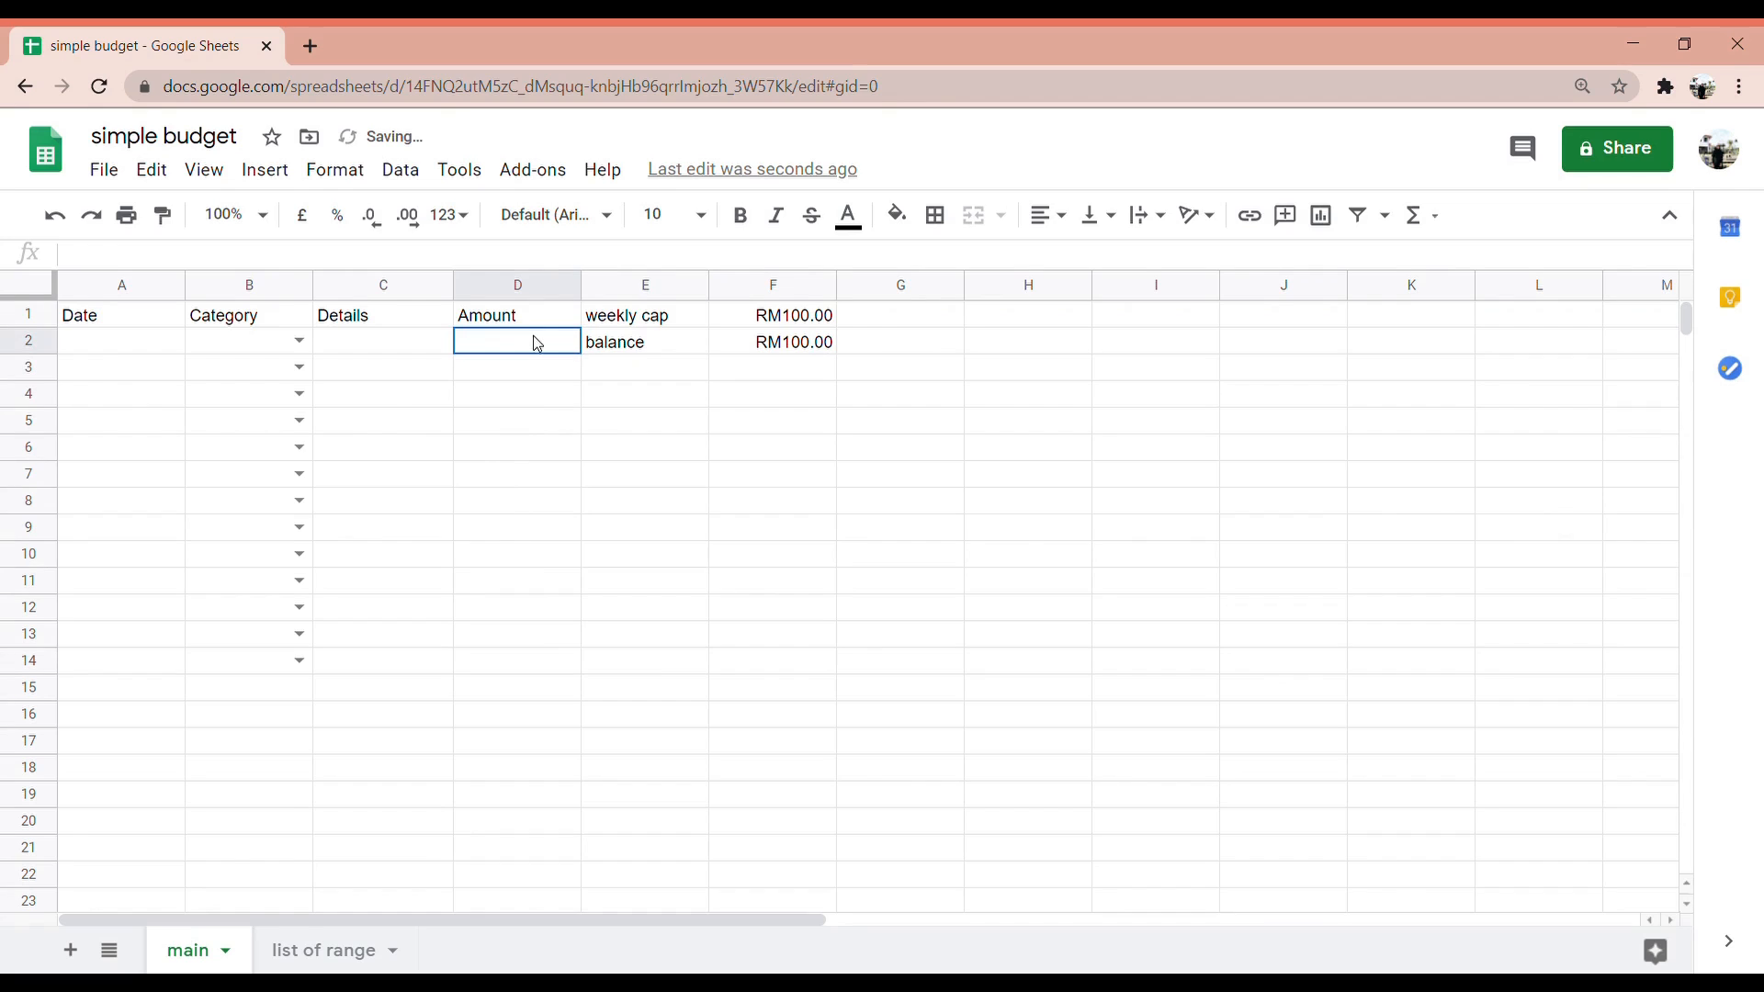
{"action": "double_click", "coordinate": [542, 349]}
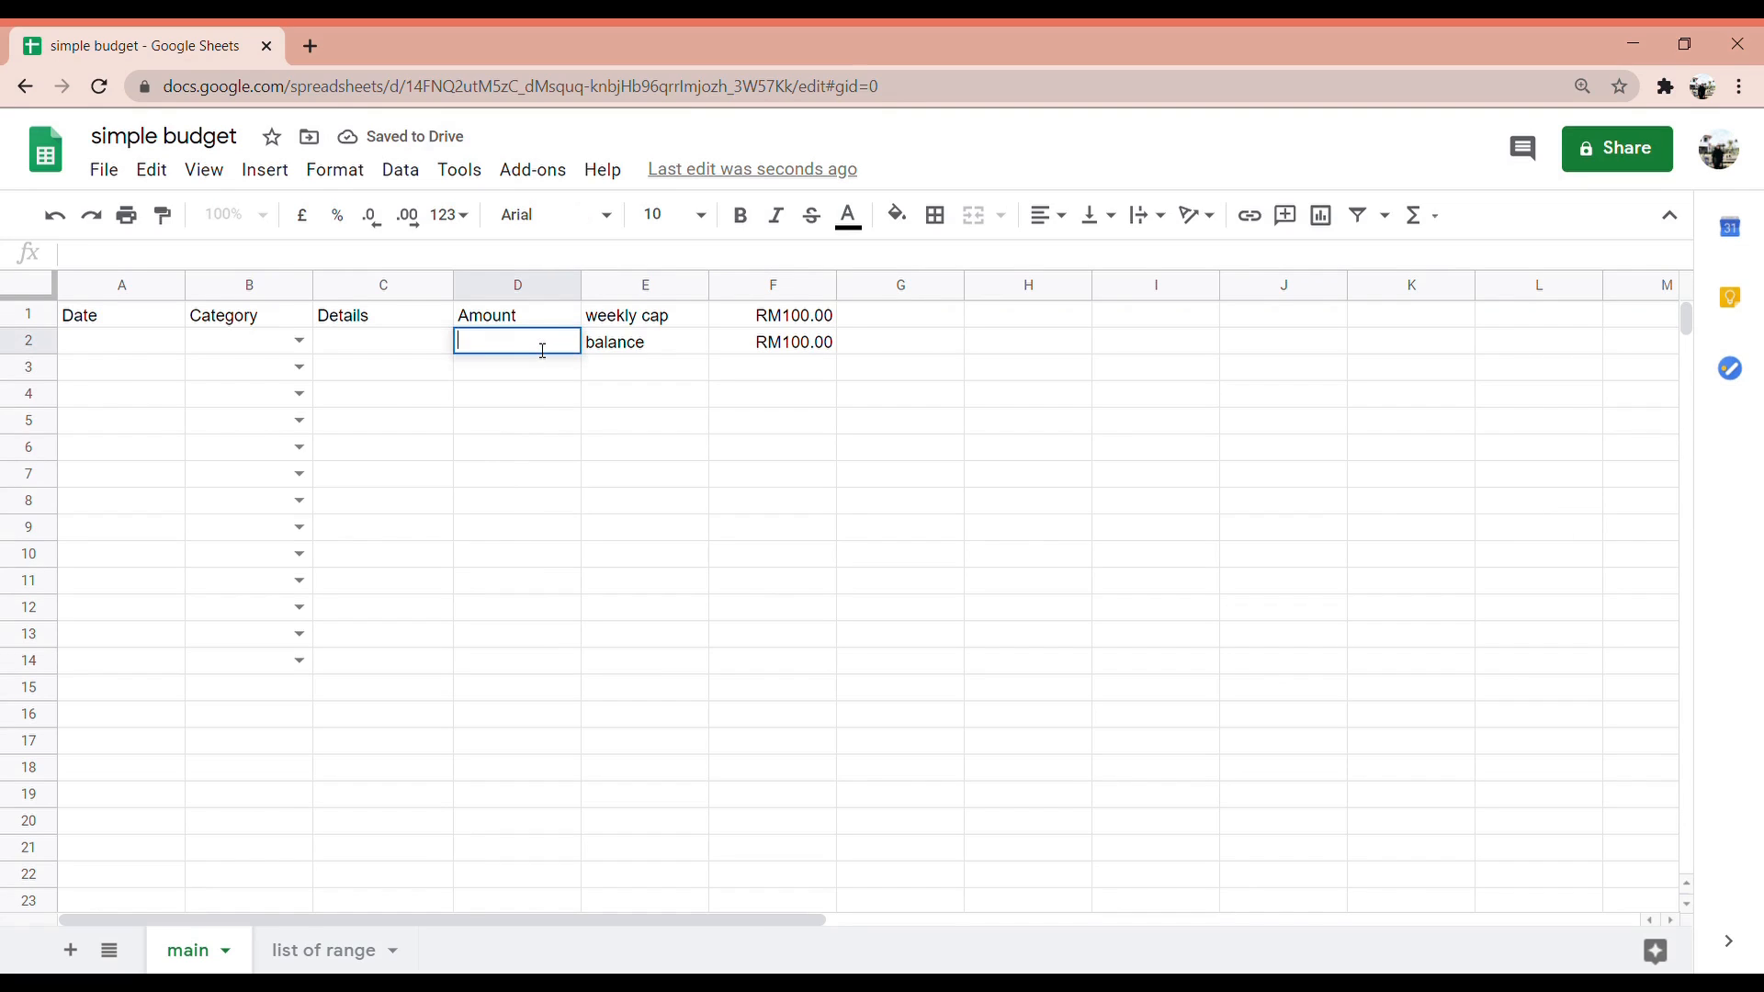
{"action": "key", "text": "Return"}
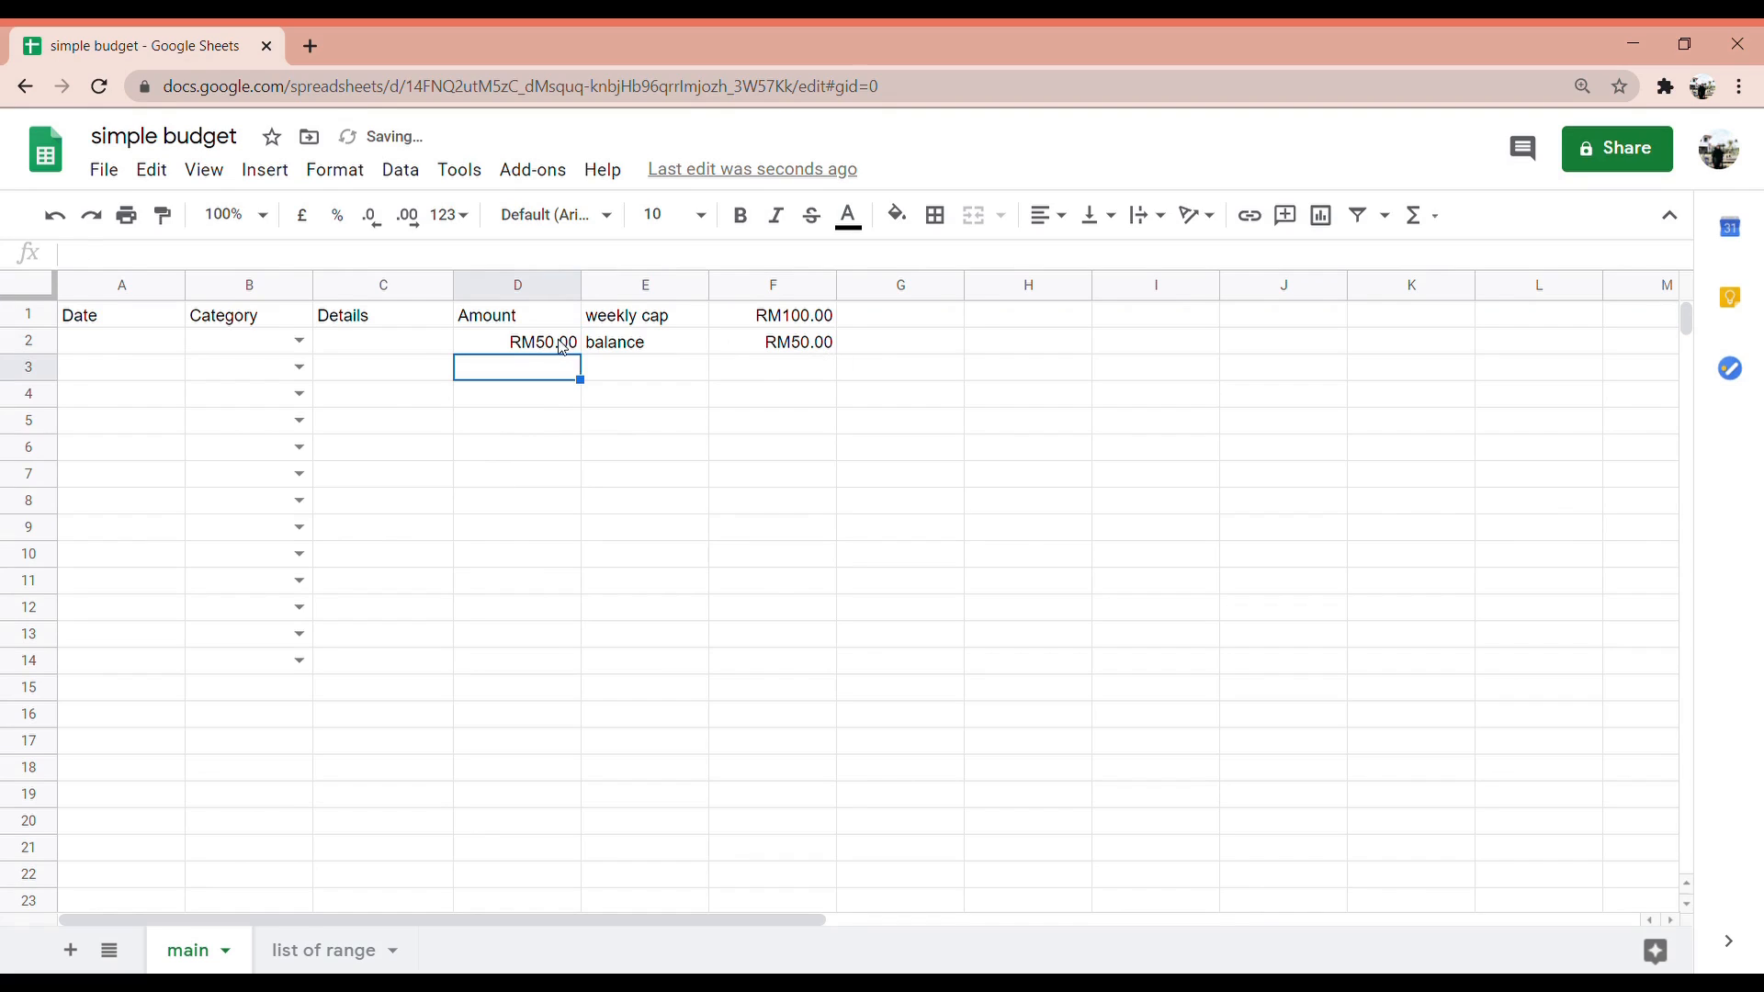
Change the weekly cap in cell F1 to 200
{"action": "left_click", "coordinate": [830, 317]}
{"action": "double_click", "coordinate": [829, 317]}
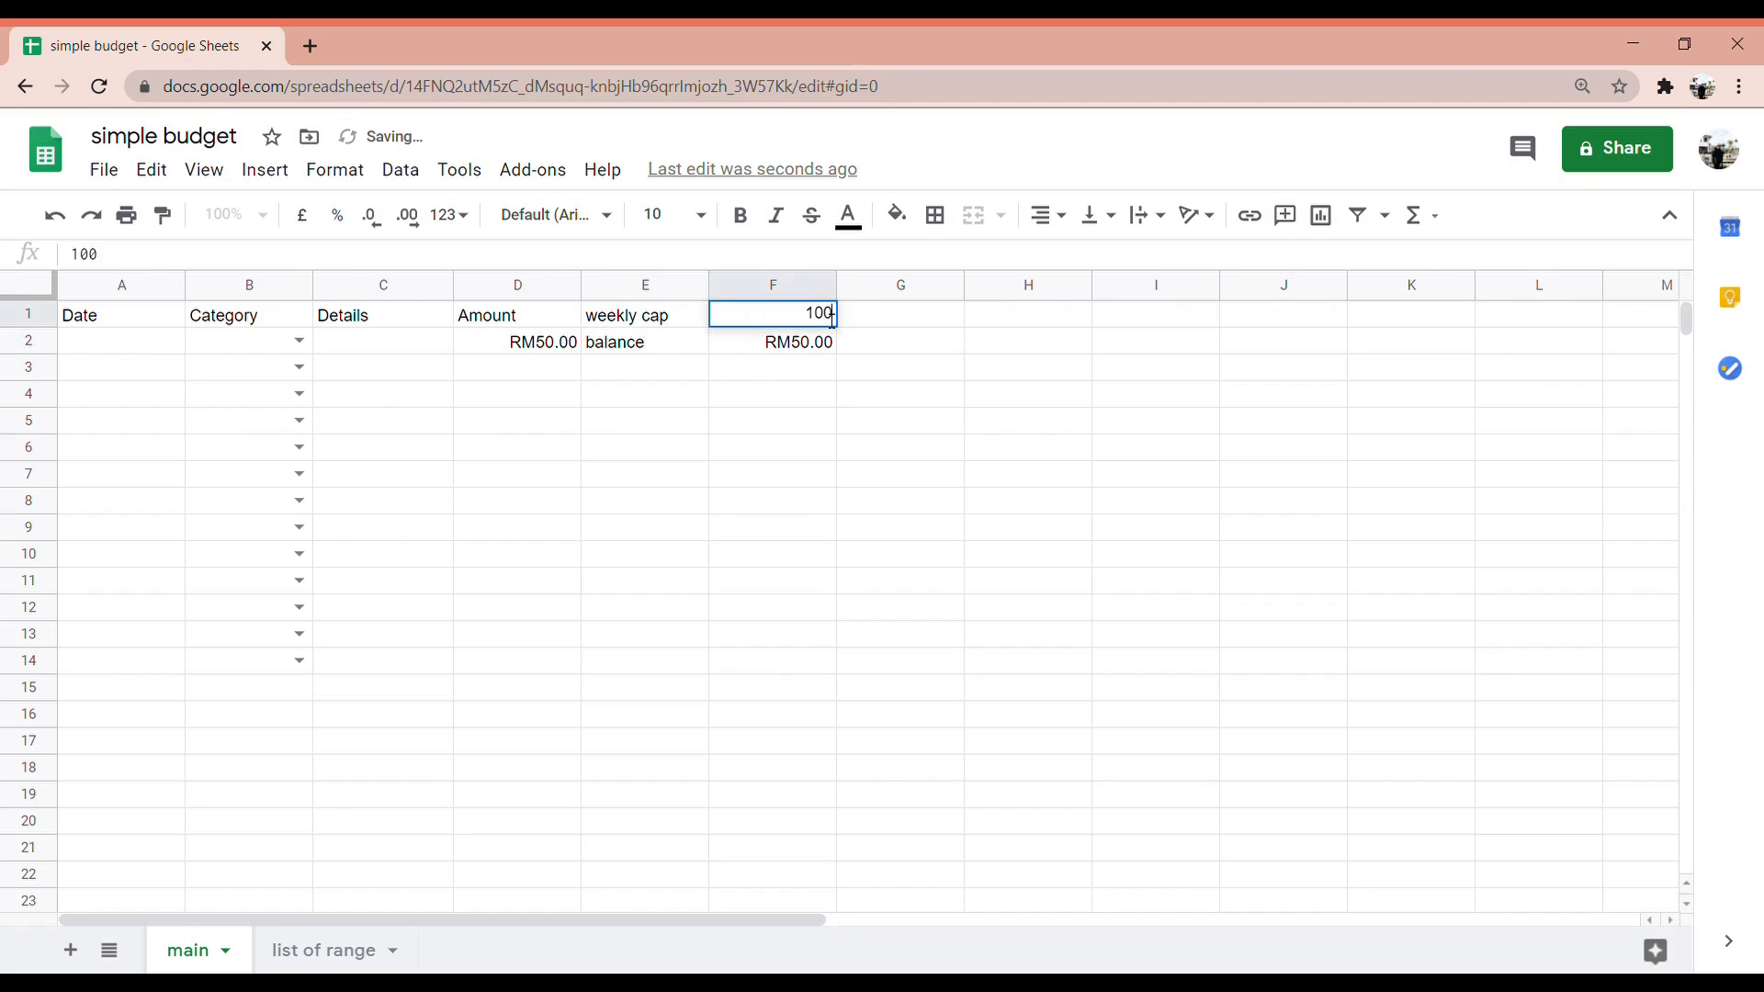
{"action": "key", "text": "BackSpace"}
{"action": "key", "text": "BackSpace"}
{"action": "key", "text": "BackSpace"}
{"action": "type", "text": "200"}
{"action": "key", "text": "Return"}
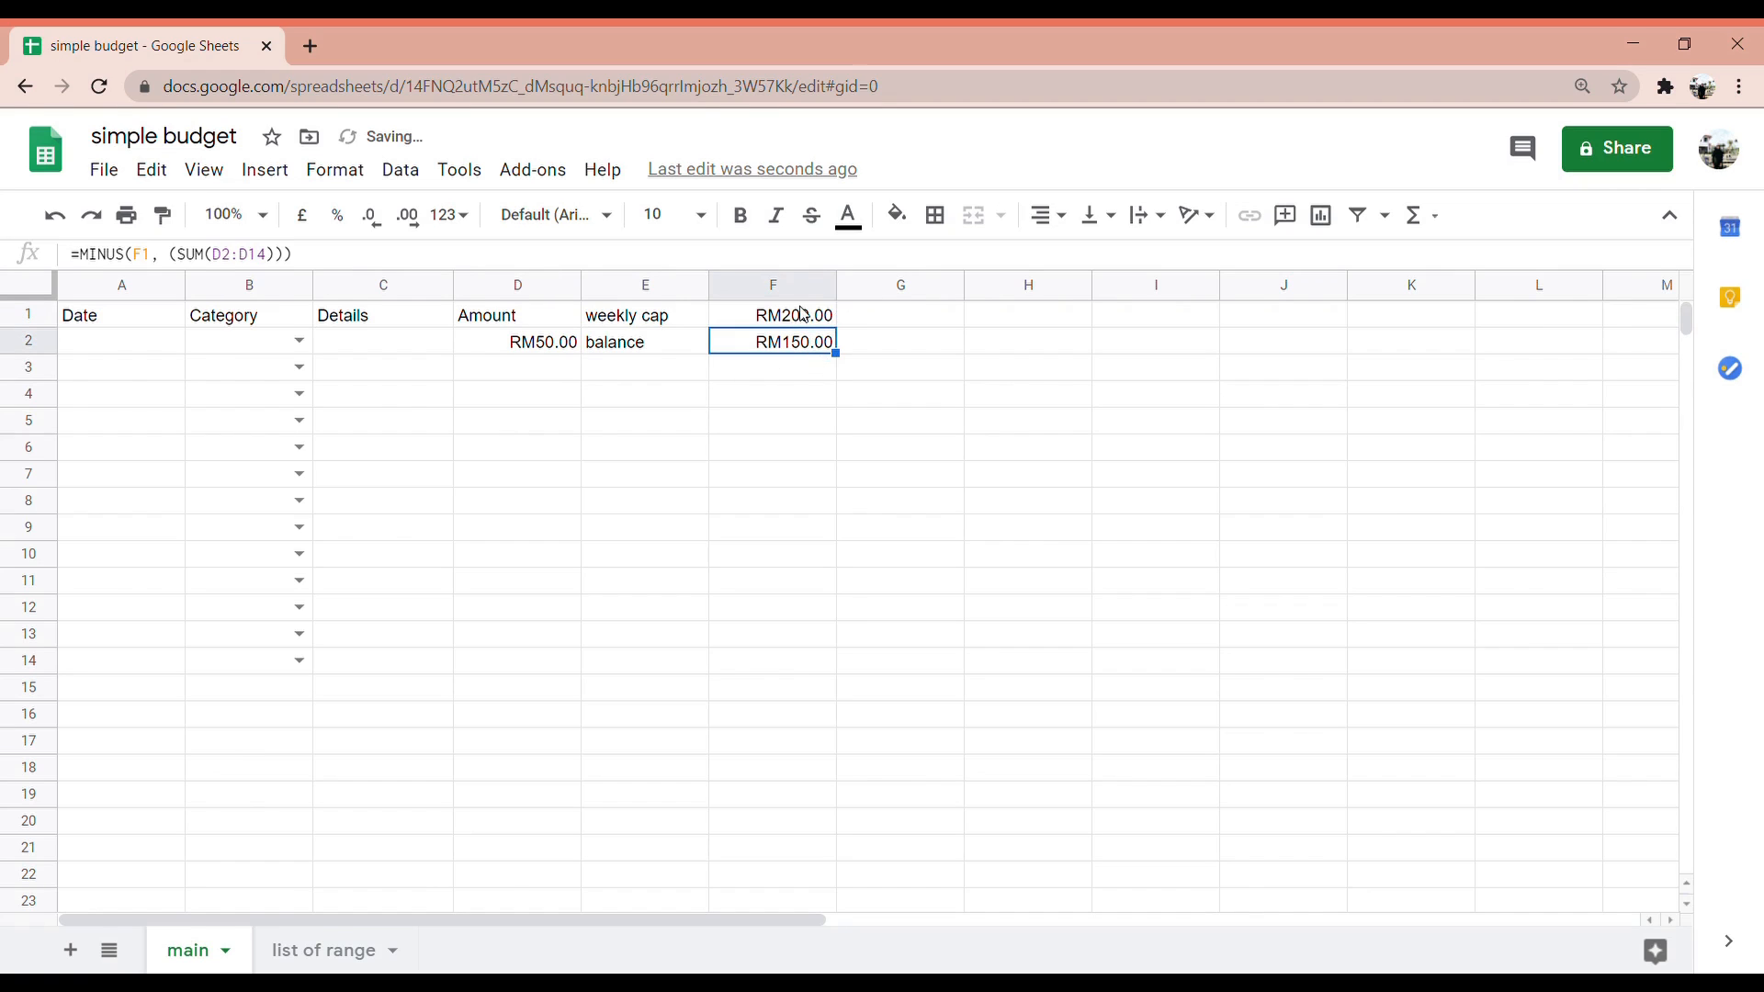
{"action": "left_click", "coordinate": [383, 394]}
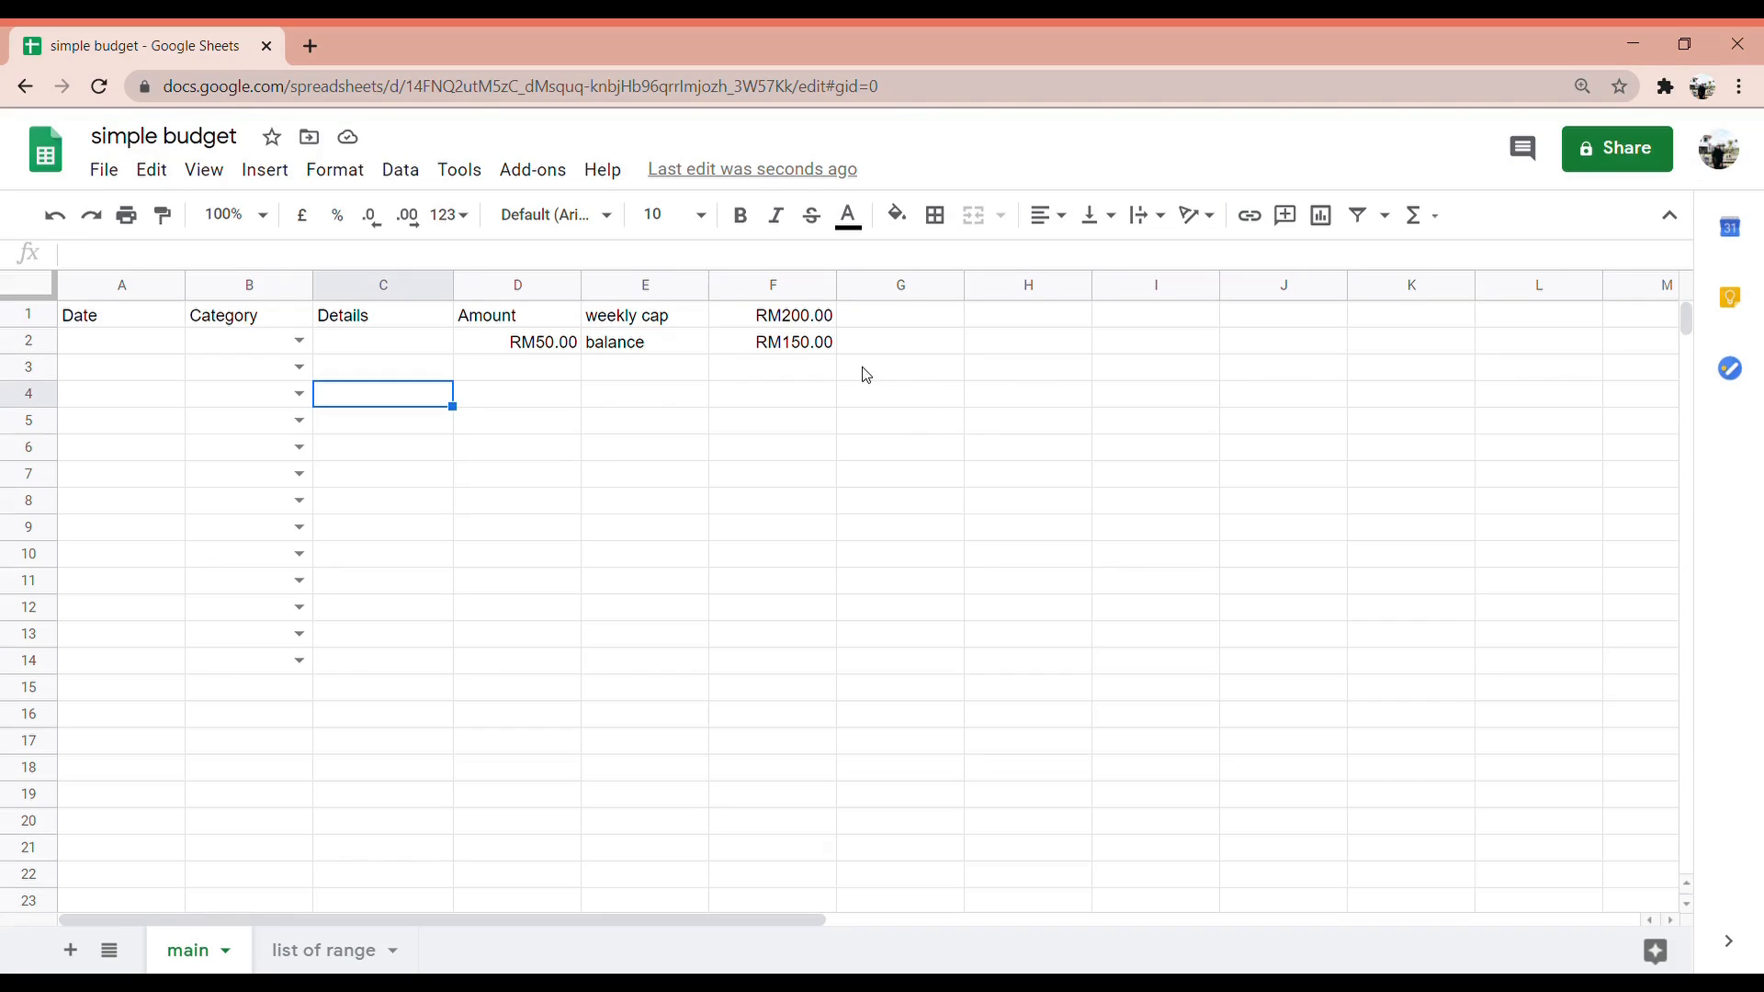
{"action": "left_click", "coordinate": [558, 345]}
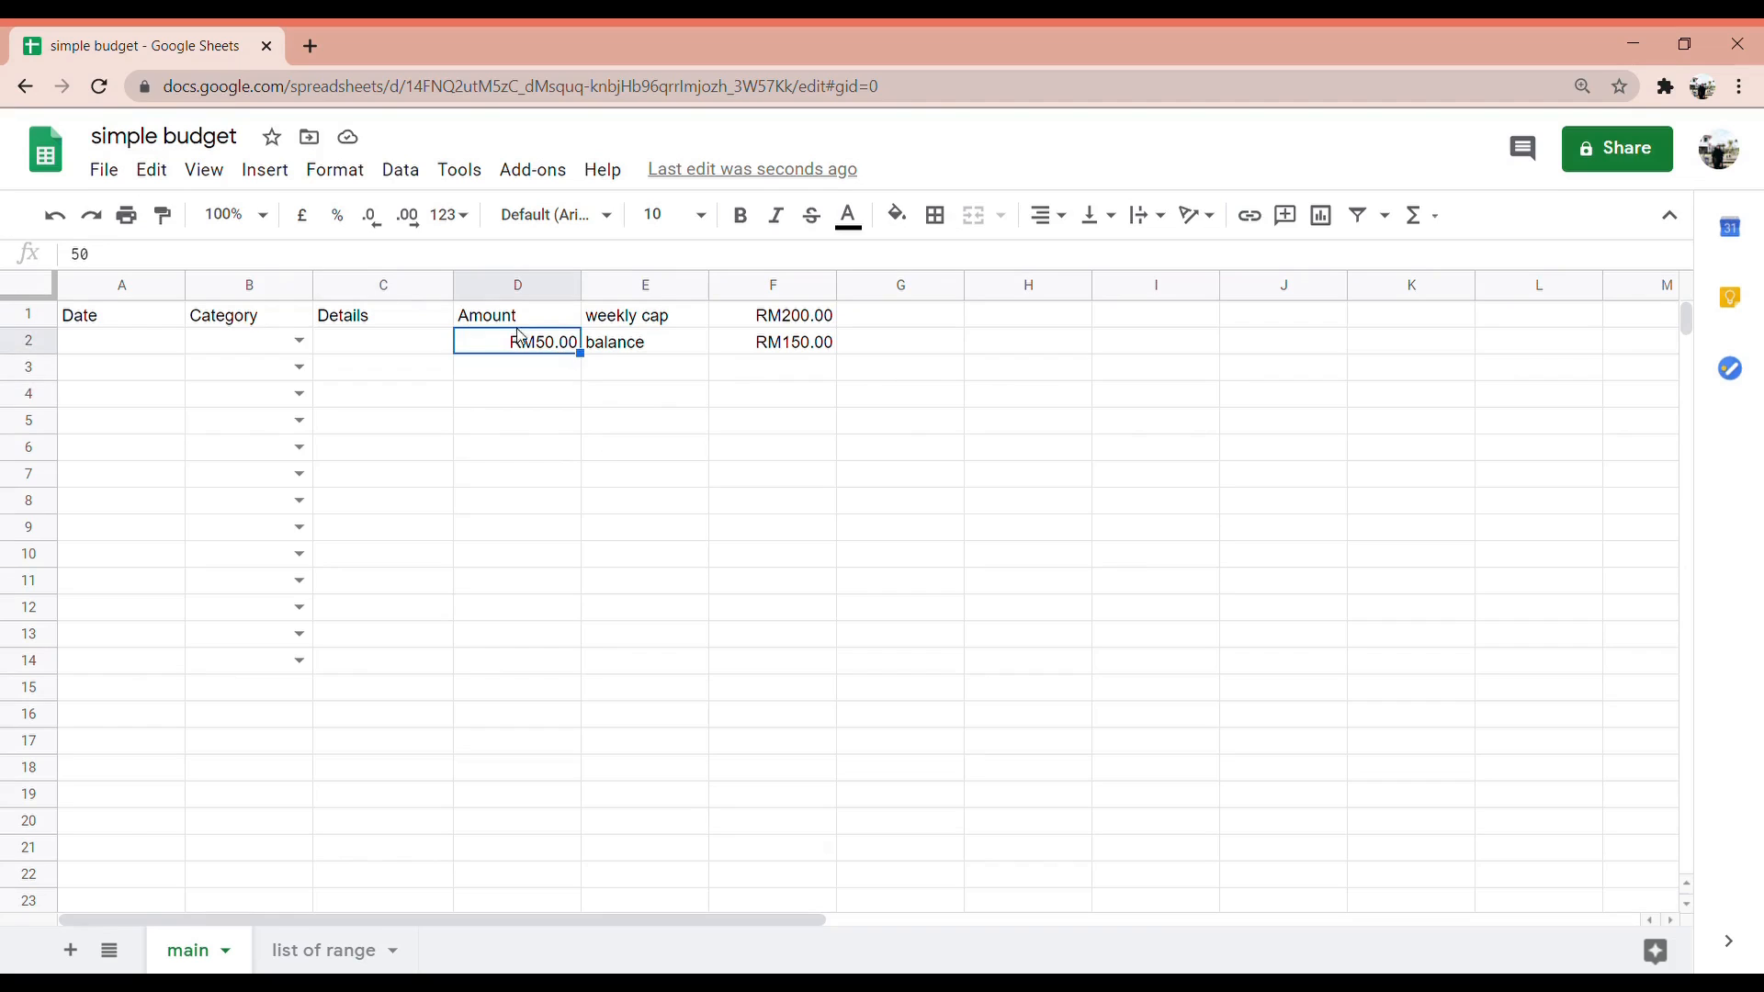
Apply all borders to the expense table in cells A1:D14
{"action": "left_click", "coordinate": [123, 317]}
{"action": "left_click_drag", "start_coordinate": [196, 343], "coordinate": [502, 672]}
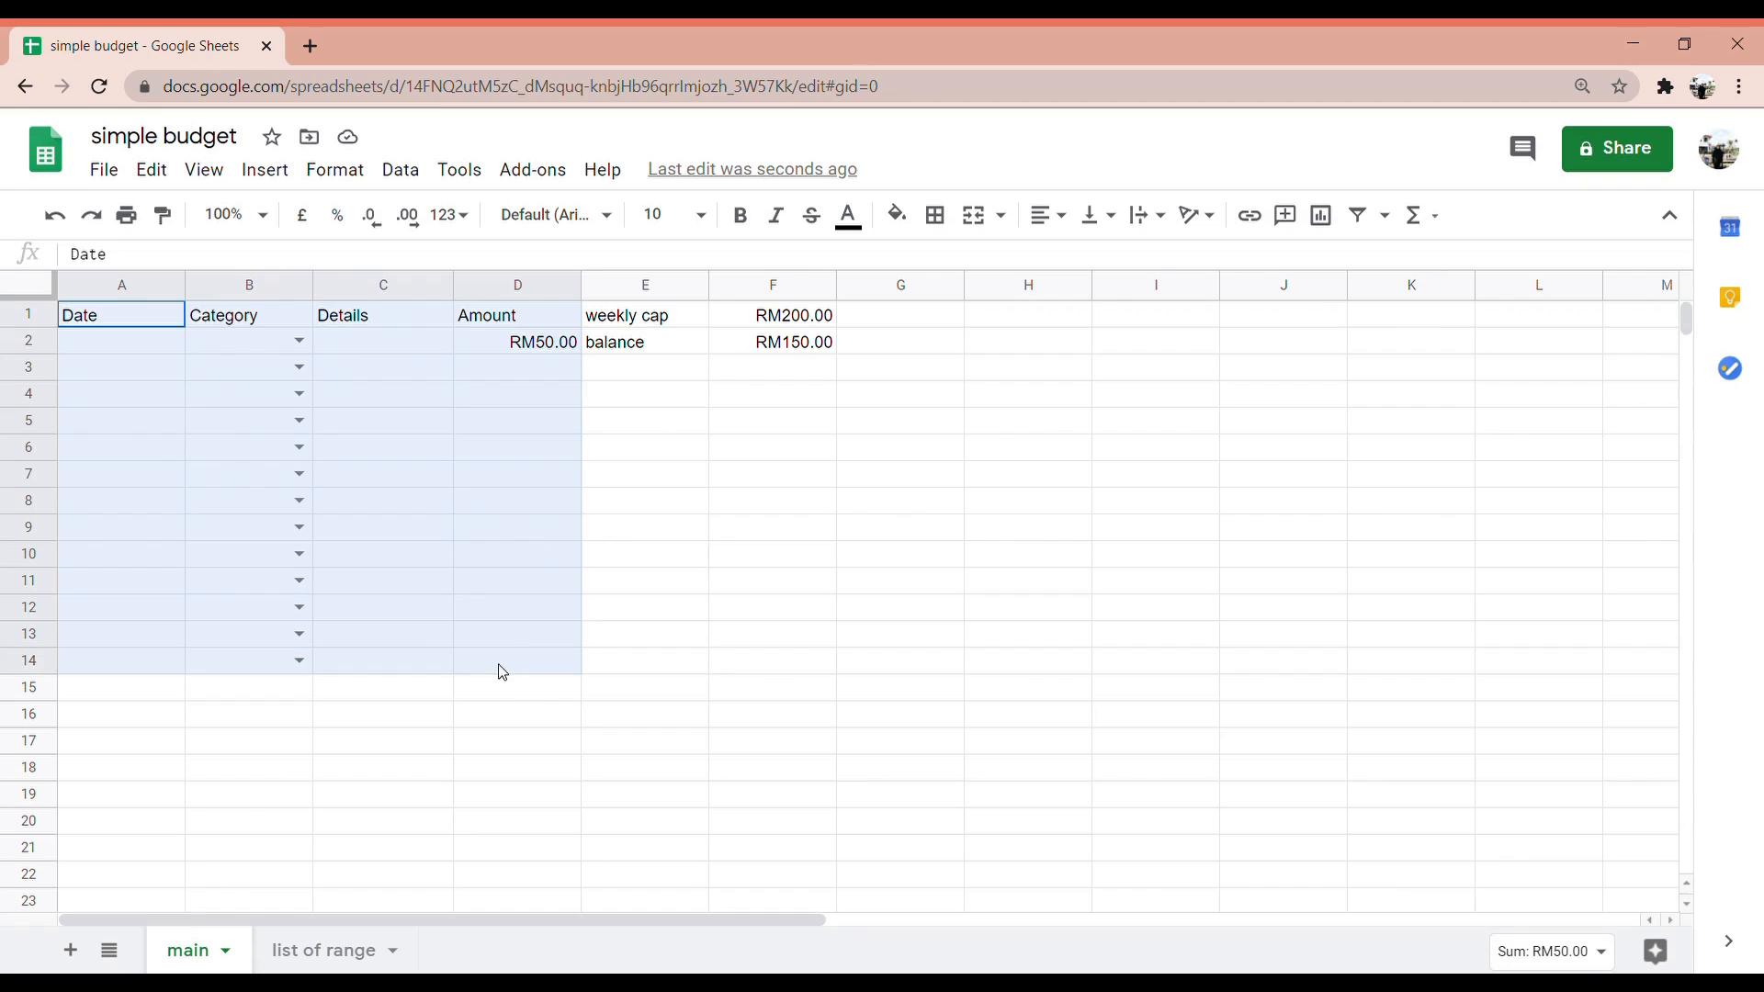
{"action": "left_click", "coordinate": [934, 217]}
{"action": "left_click", "coordinate": [943, 262]}
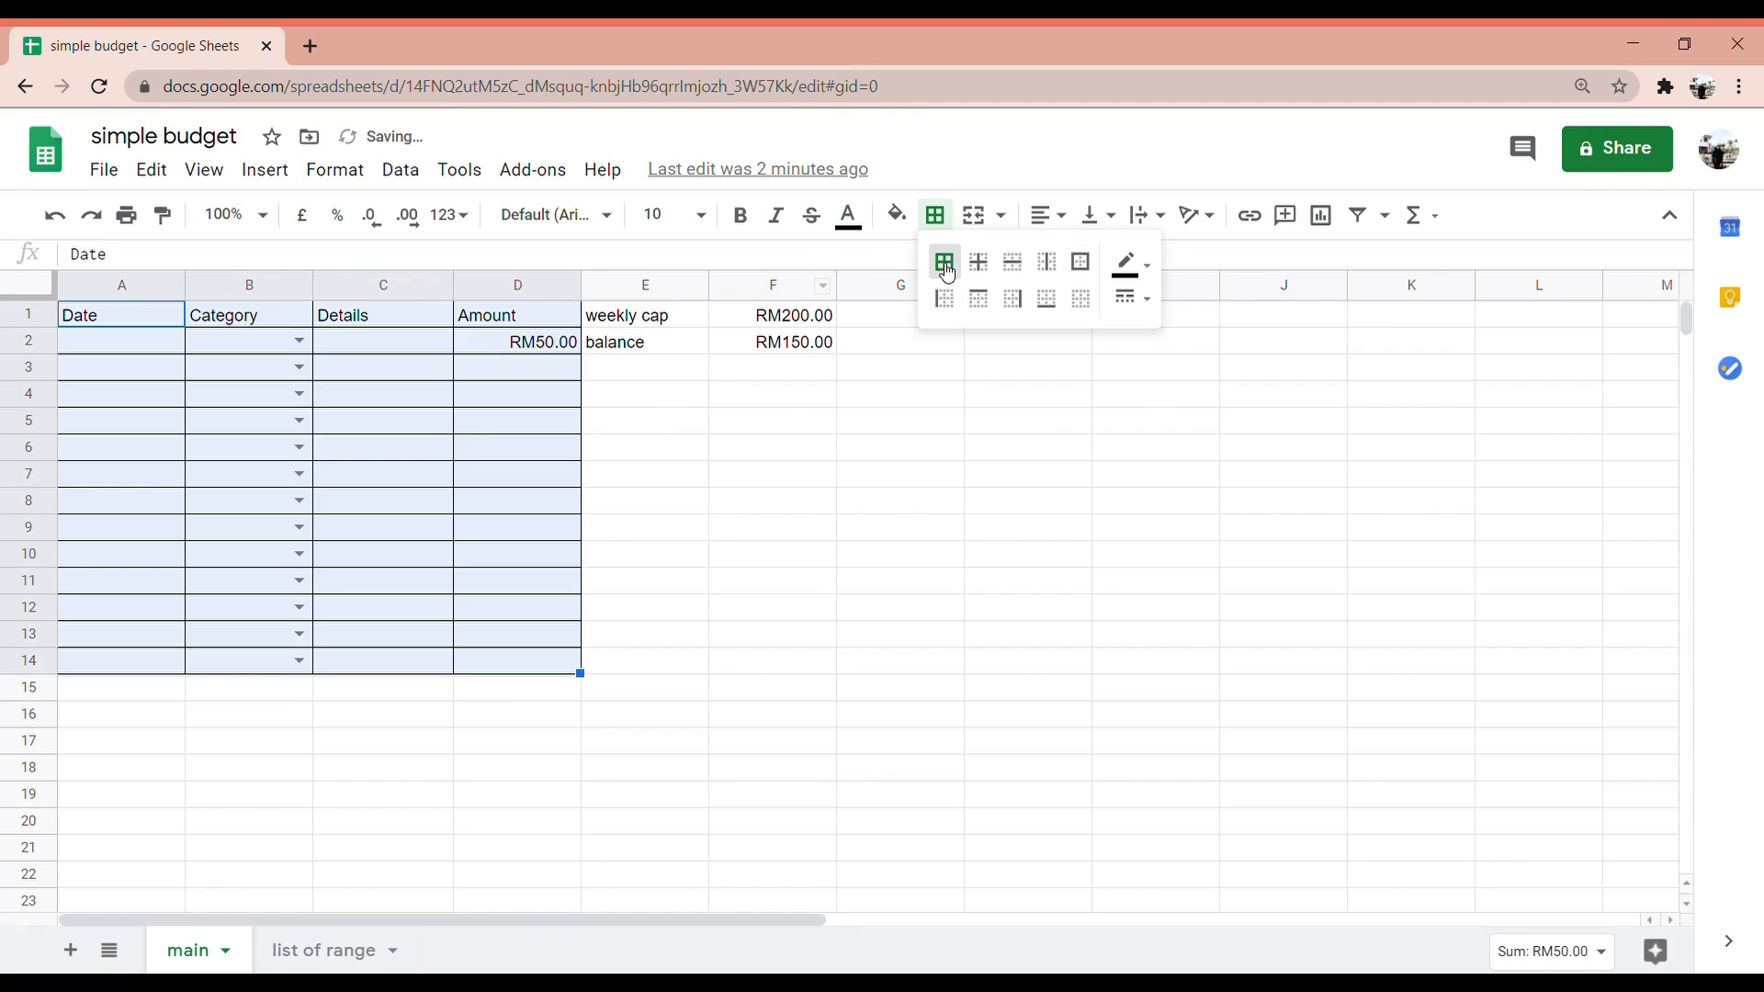
{"action": "left_click", "coordinate": [778, 476]}
Apply all borders to the weekly cap and balance block in cells E1:F2
{"action": "left_click_drag", "start_coordinate": [634, 317], "coordinate": [831, 351]}
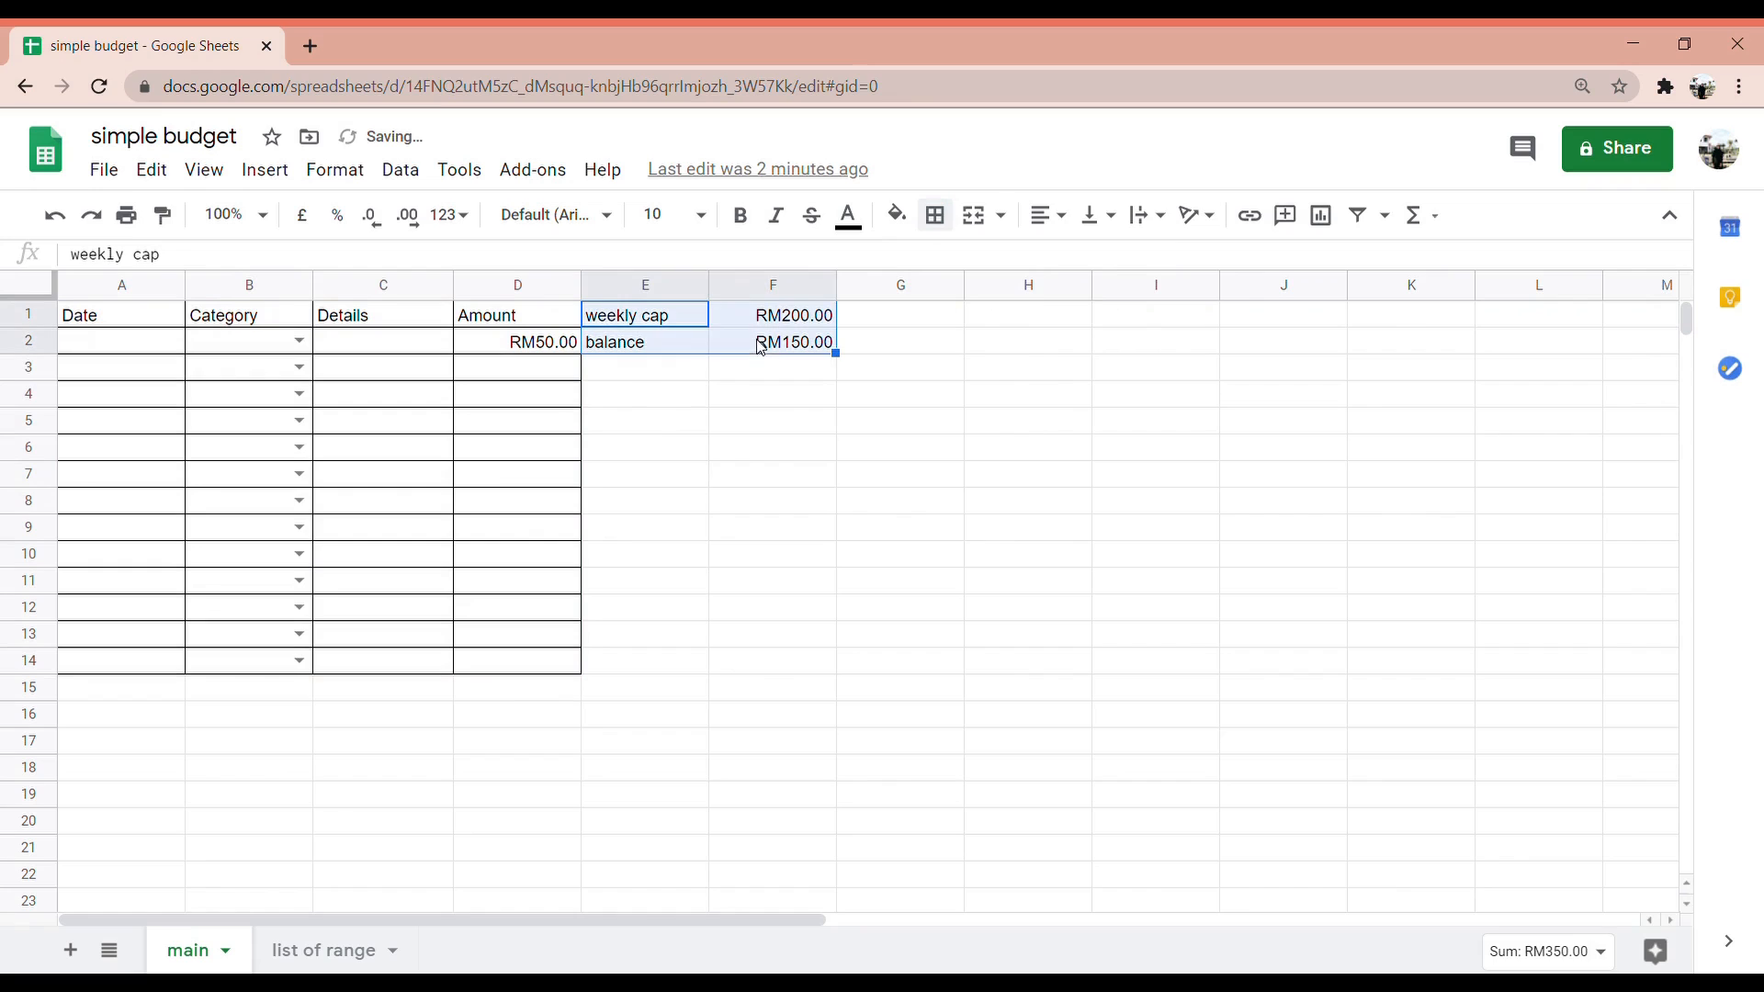
{"action": "left_click", "coordinate": [935, 217]}
{"action": "left_click", "coordinate": [946, 266]}
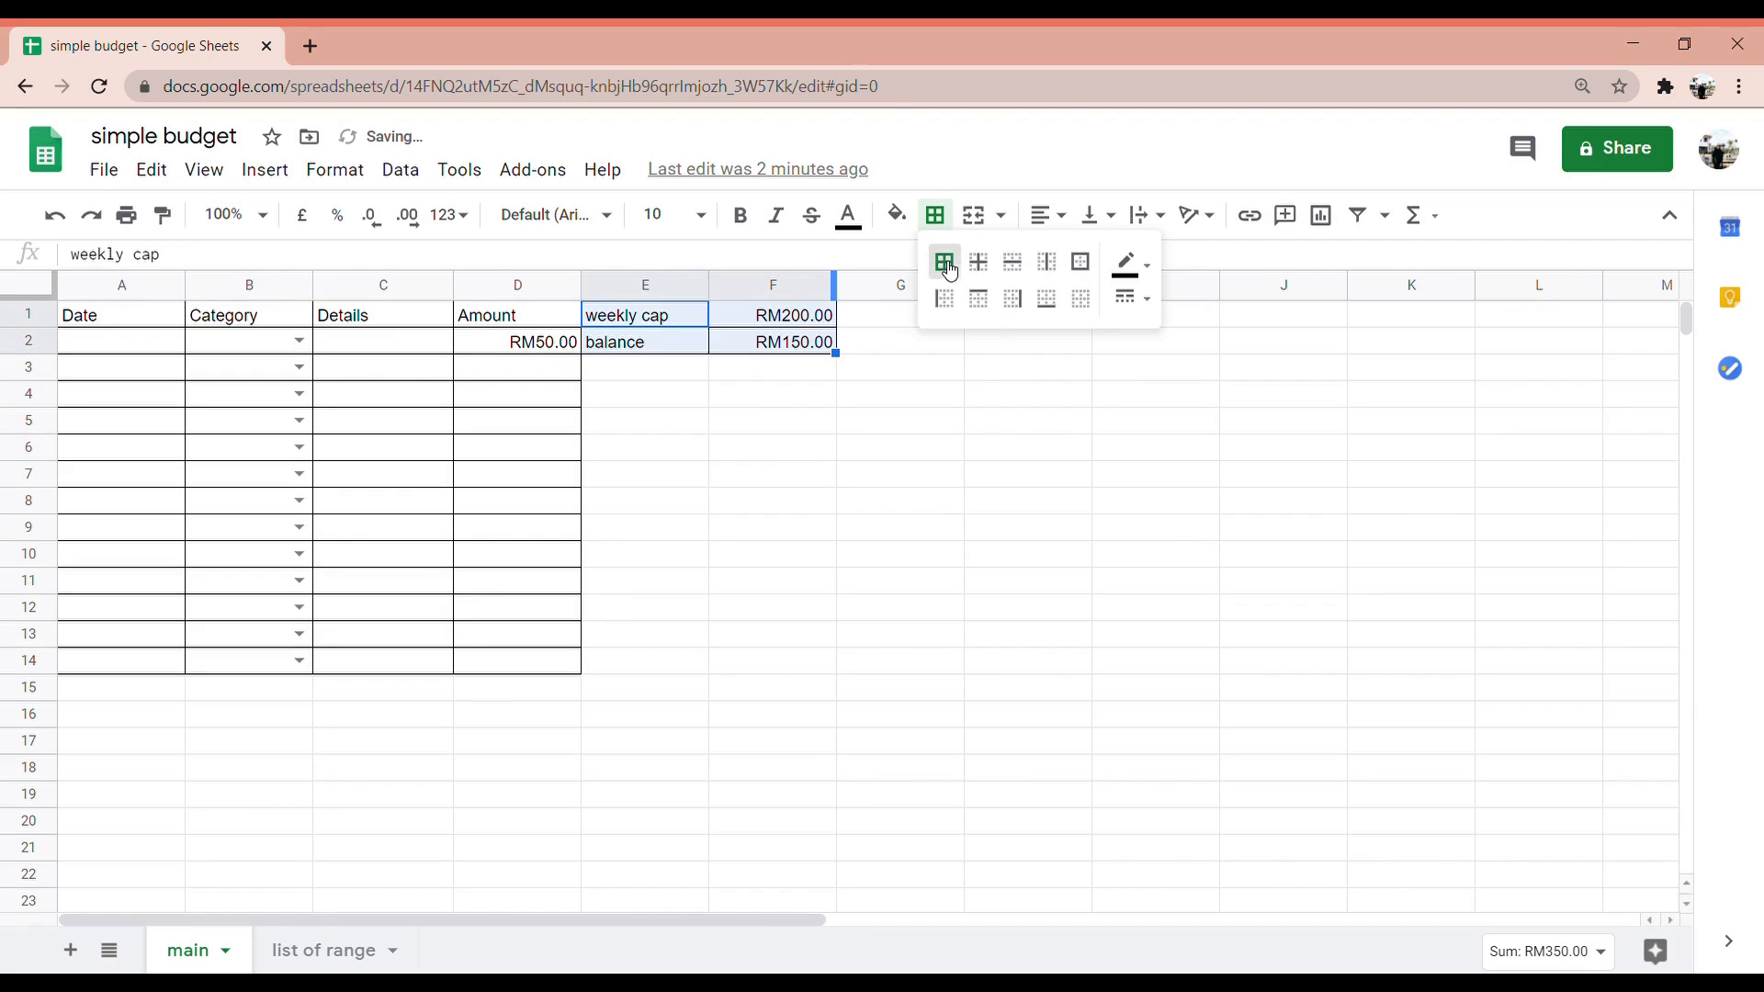
{"action": "left_click", "coordinate": [831, 420]}
Widen the Details column C to about twice its width
{"action": "left_click", "coordinate": [378, 341]}
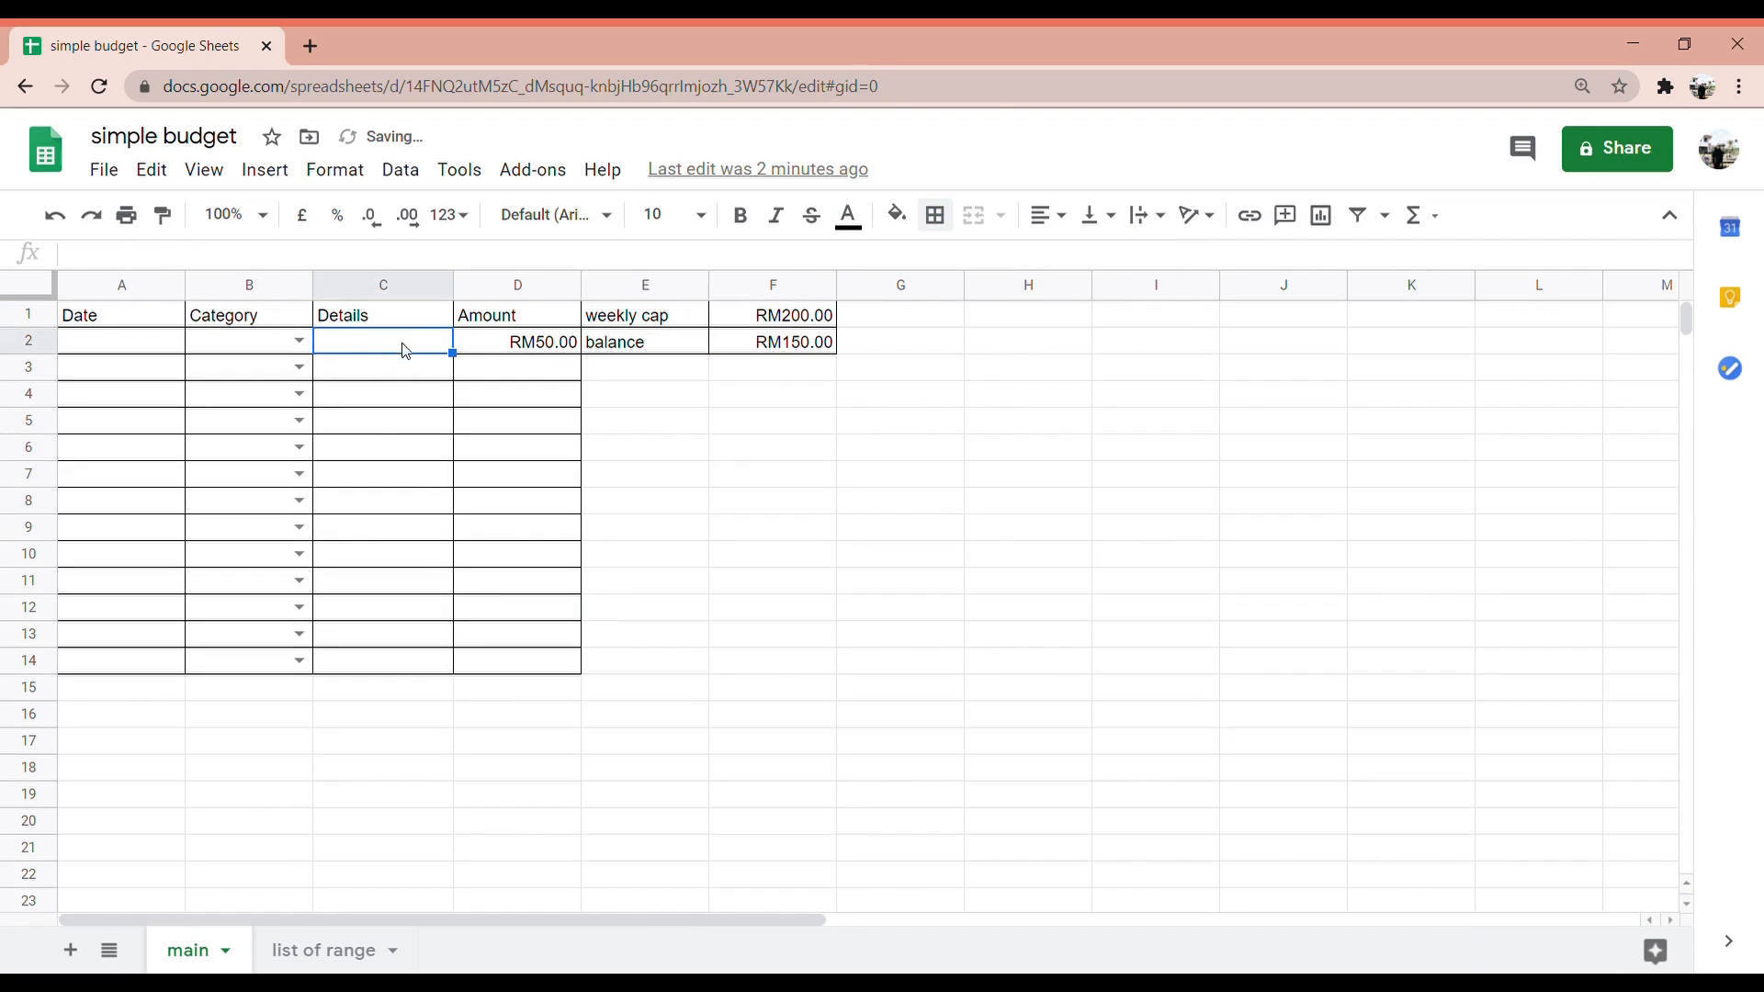
{"action": "left_click", "coordinate": [382, 612]}
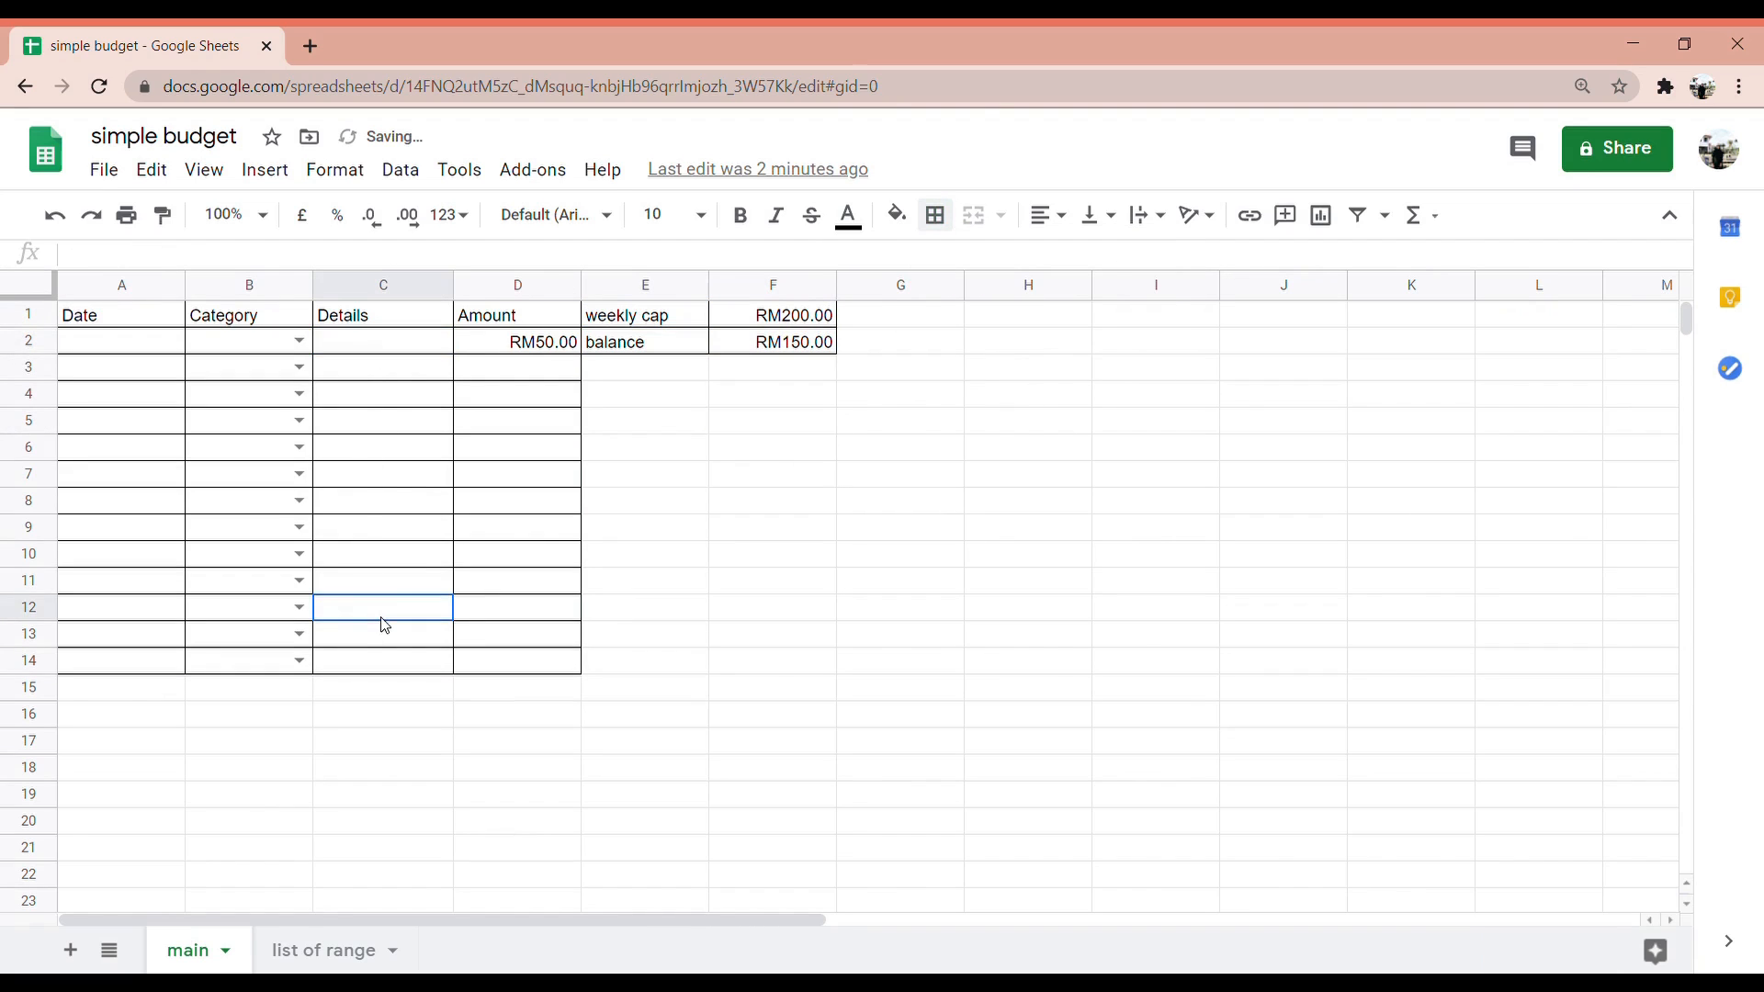
{"action": "key", "text": "ctrl+Up"}
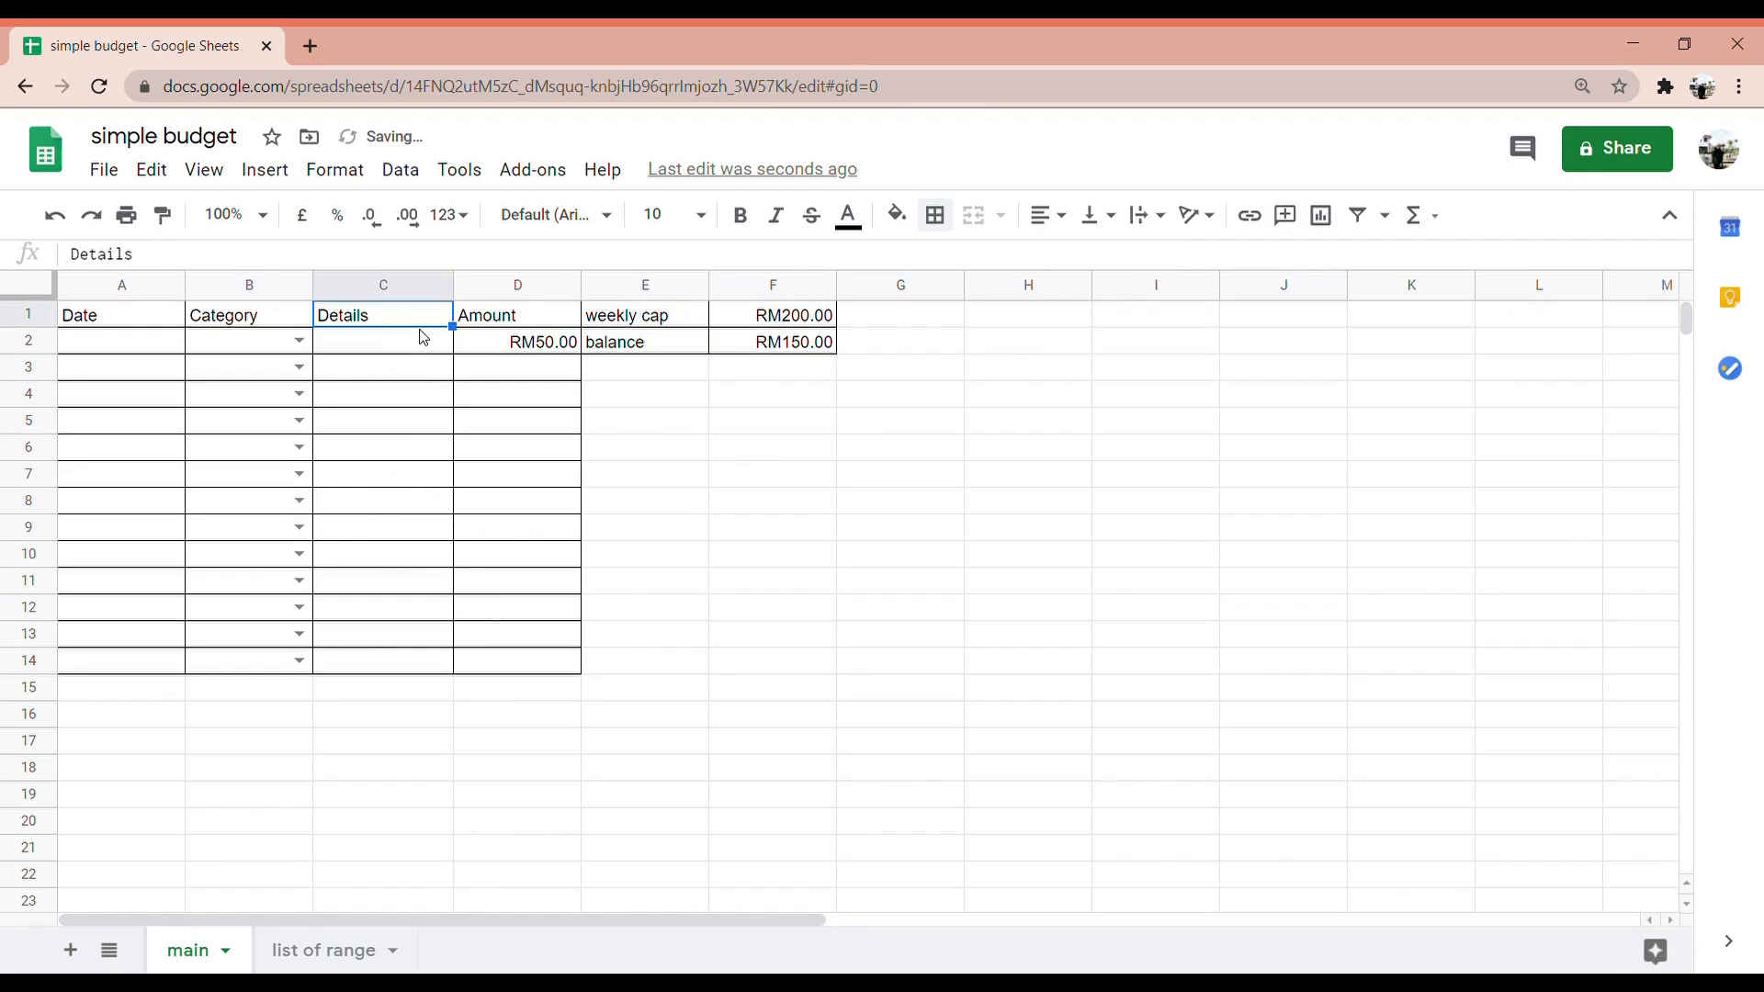
{"action": "key", "text": "Down"}
{"action": "key", "text": "Down"}
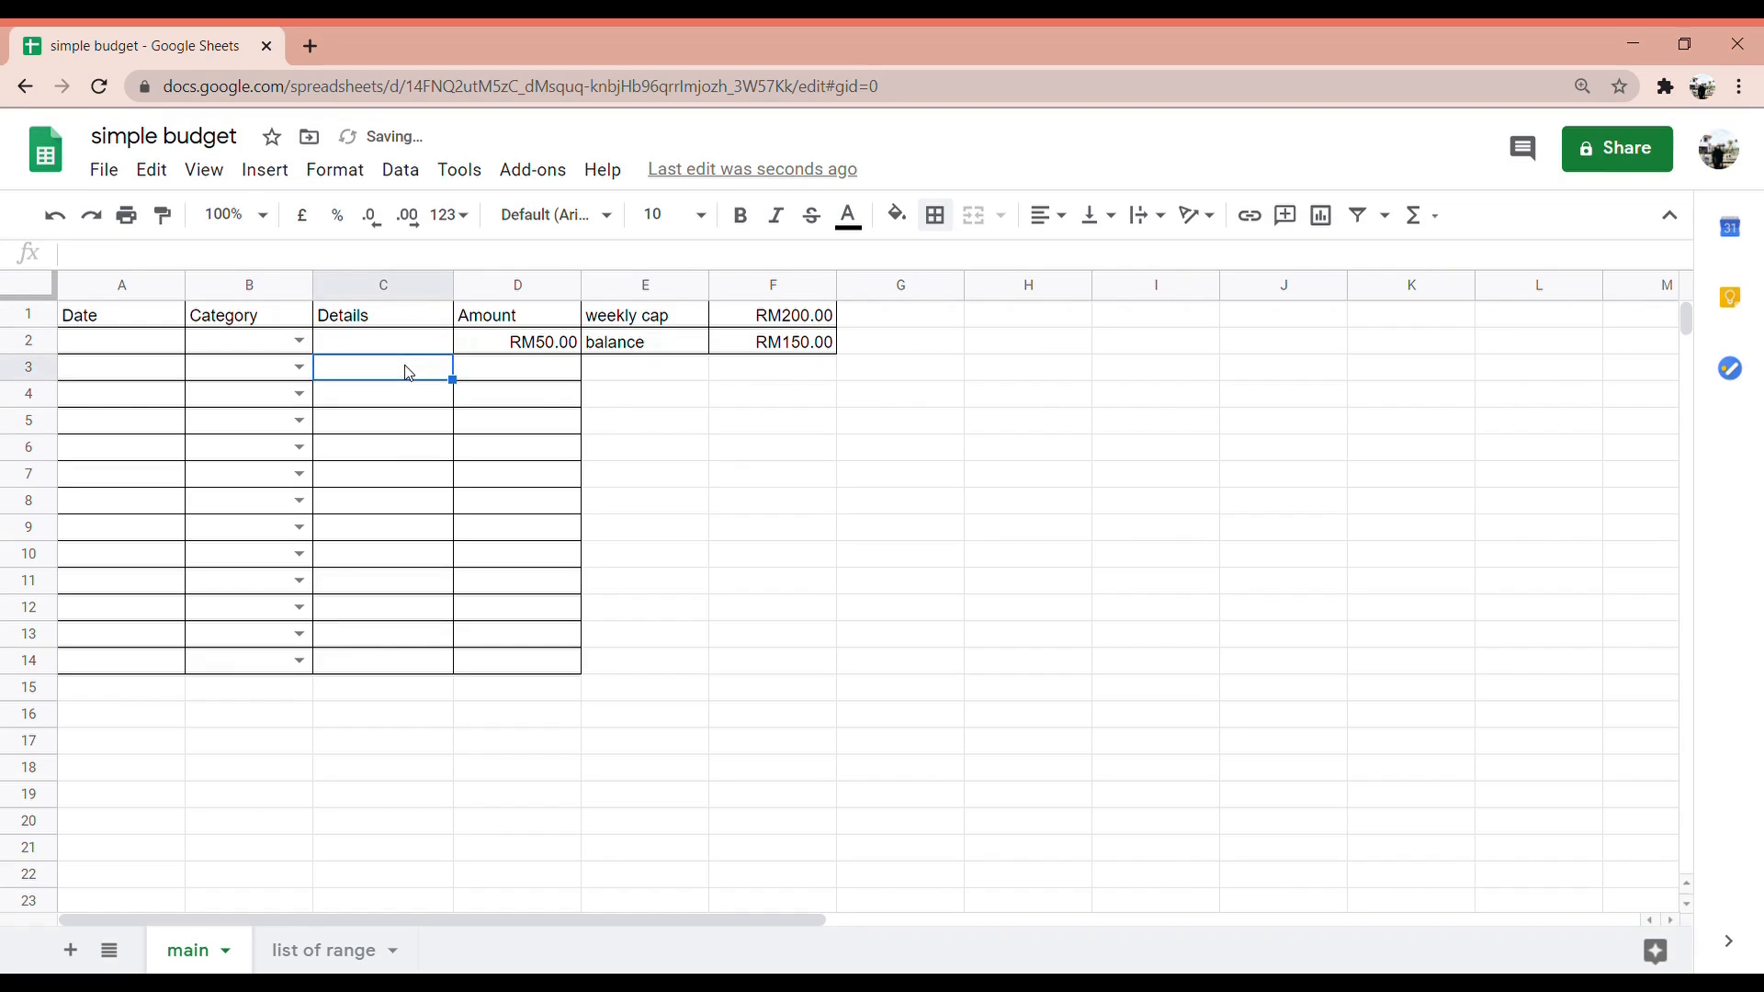
{"action": "left_click", "coordinate": [439, 320]}
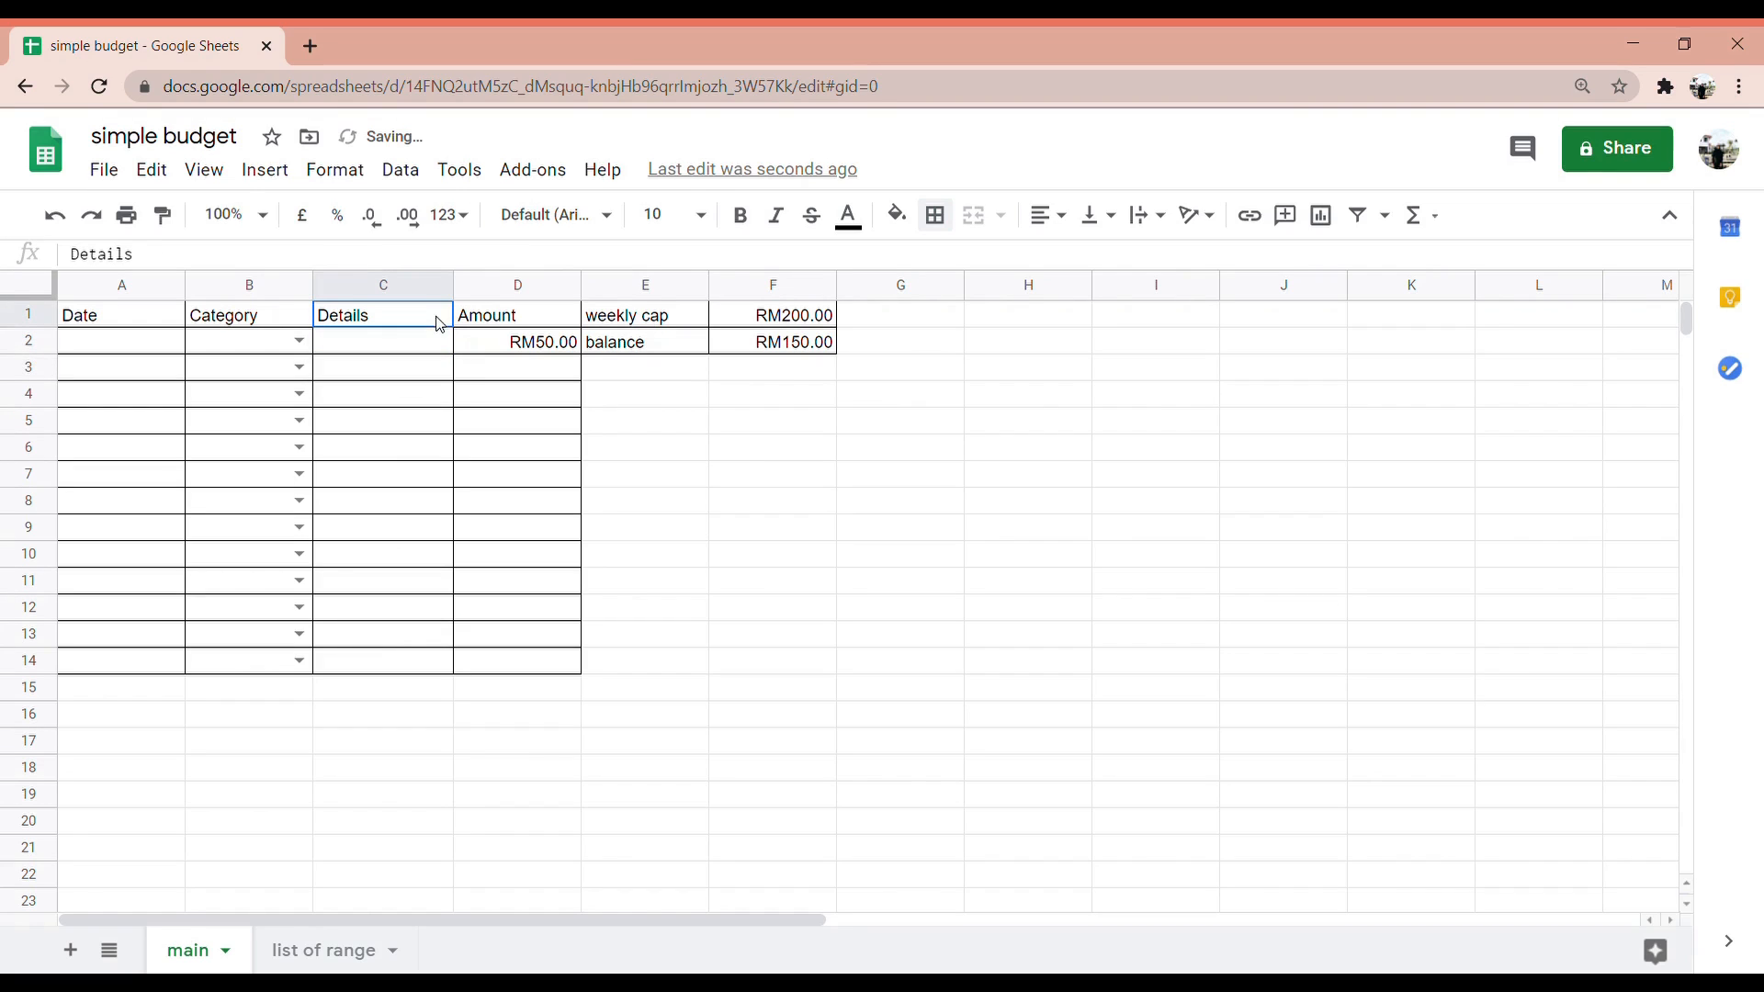
{"action": "left_click_drag", "start_coordinate": [456, 287], "coordinate": [588, 285]}
{"action": "left_click", "coordinate": [429, 401]}
{"action": "left_click", "coordinate": [483, 364]}
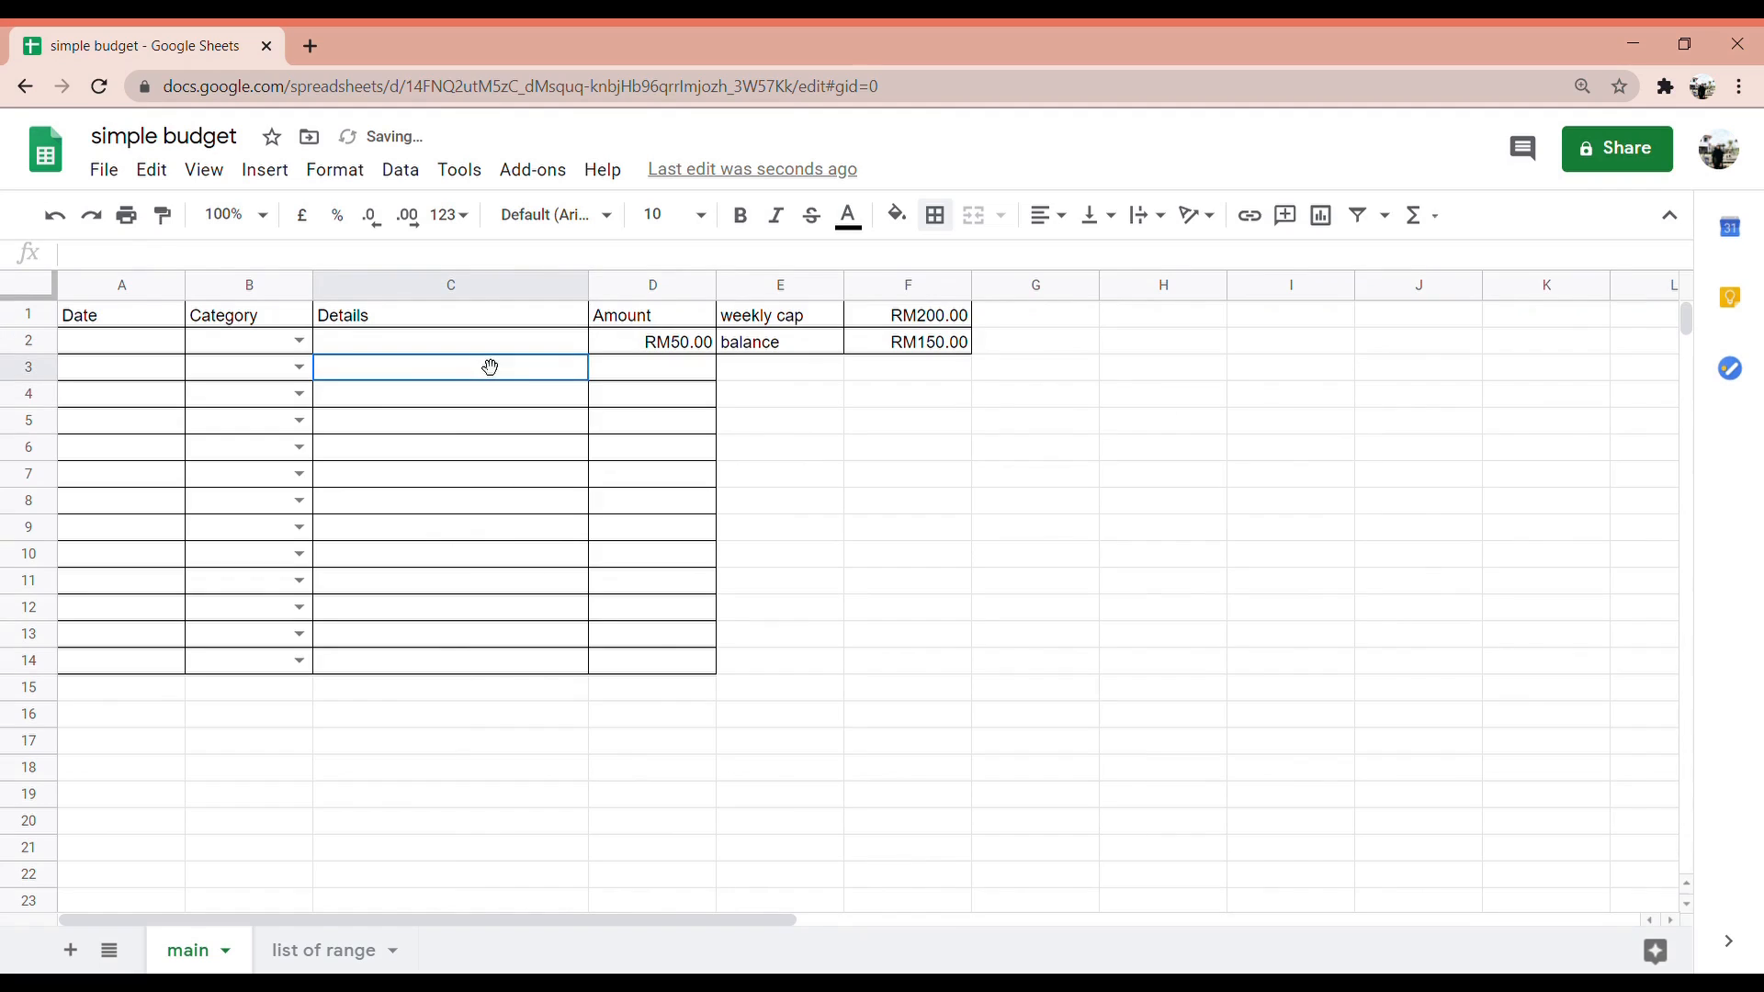
{"action": "left_click_drag", "start_coordinate": [336, 373], "coordinate": [310, 357]}
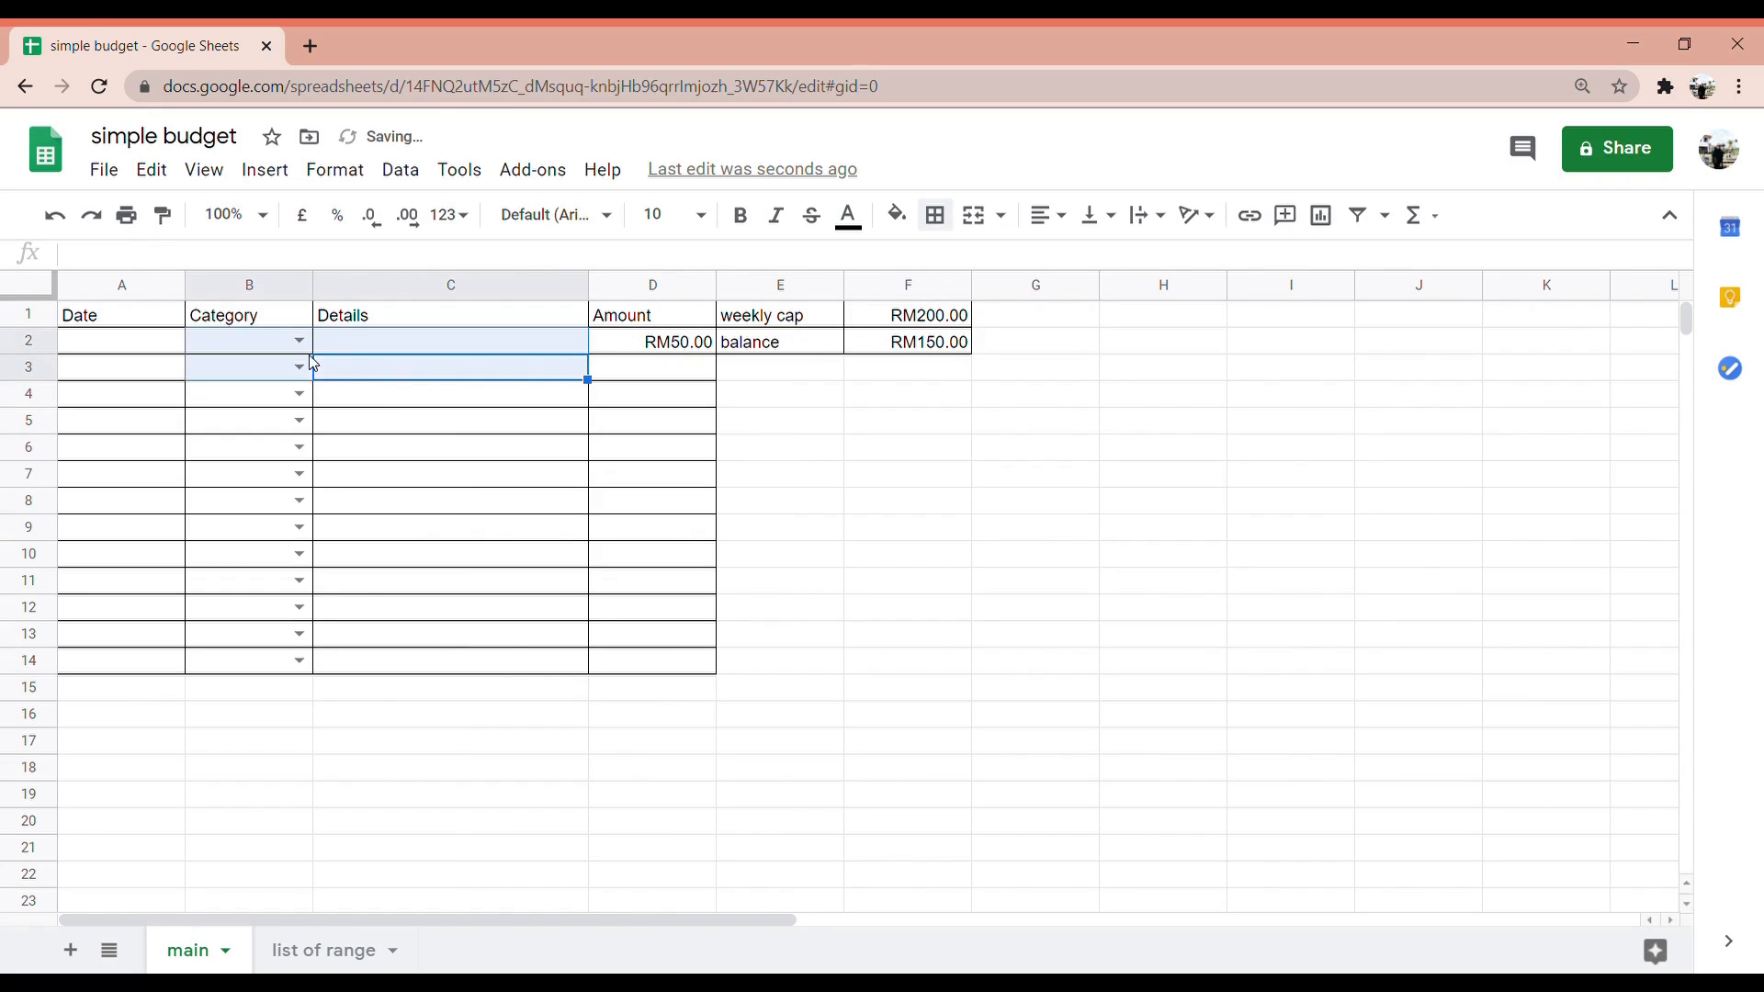
{"action": "left_click", "coordinate": [510, 371]}
{"action": "left_click", "coordinate": [748, 582]}
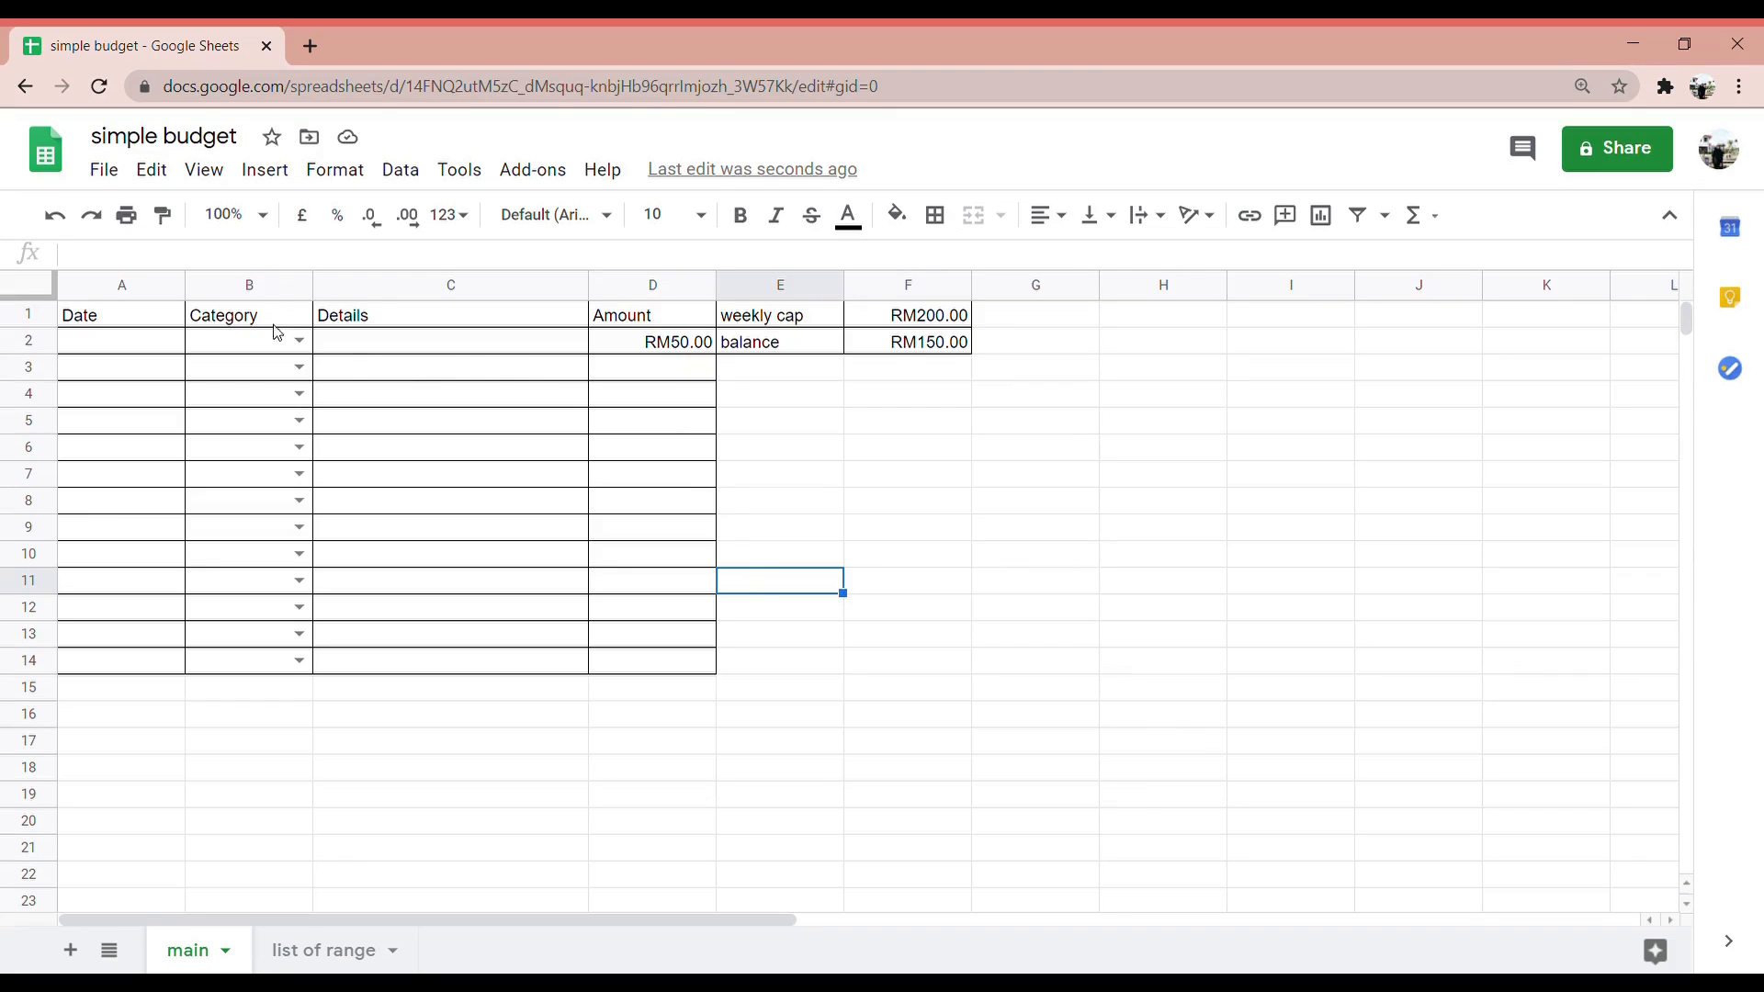
Fill the header cells A1:D1 of the expense table with pale yellow
{"action": "left_click_drag", "start_coordinate": [127, 315], "coordinate": [606, 323]}
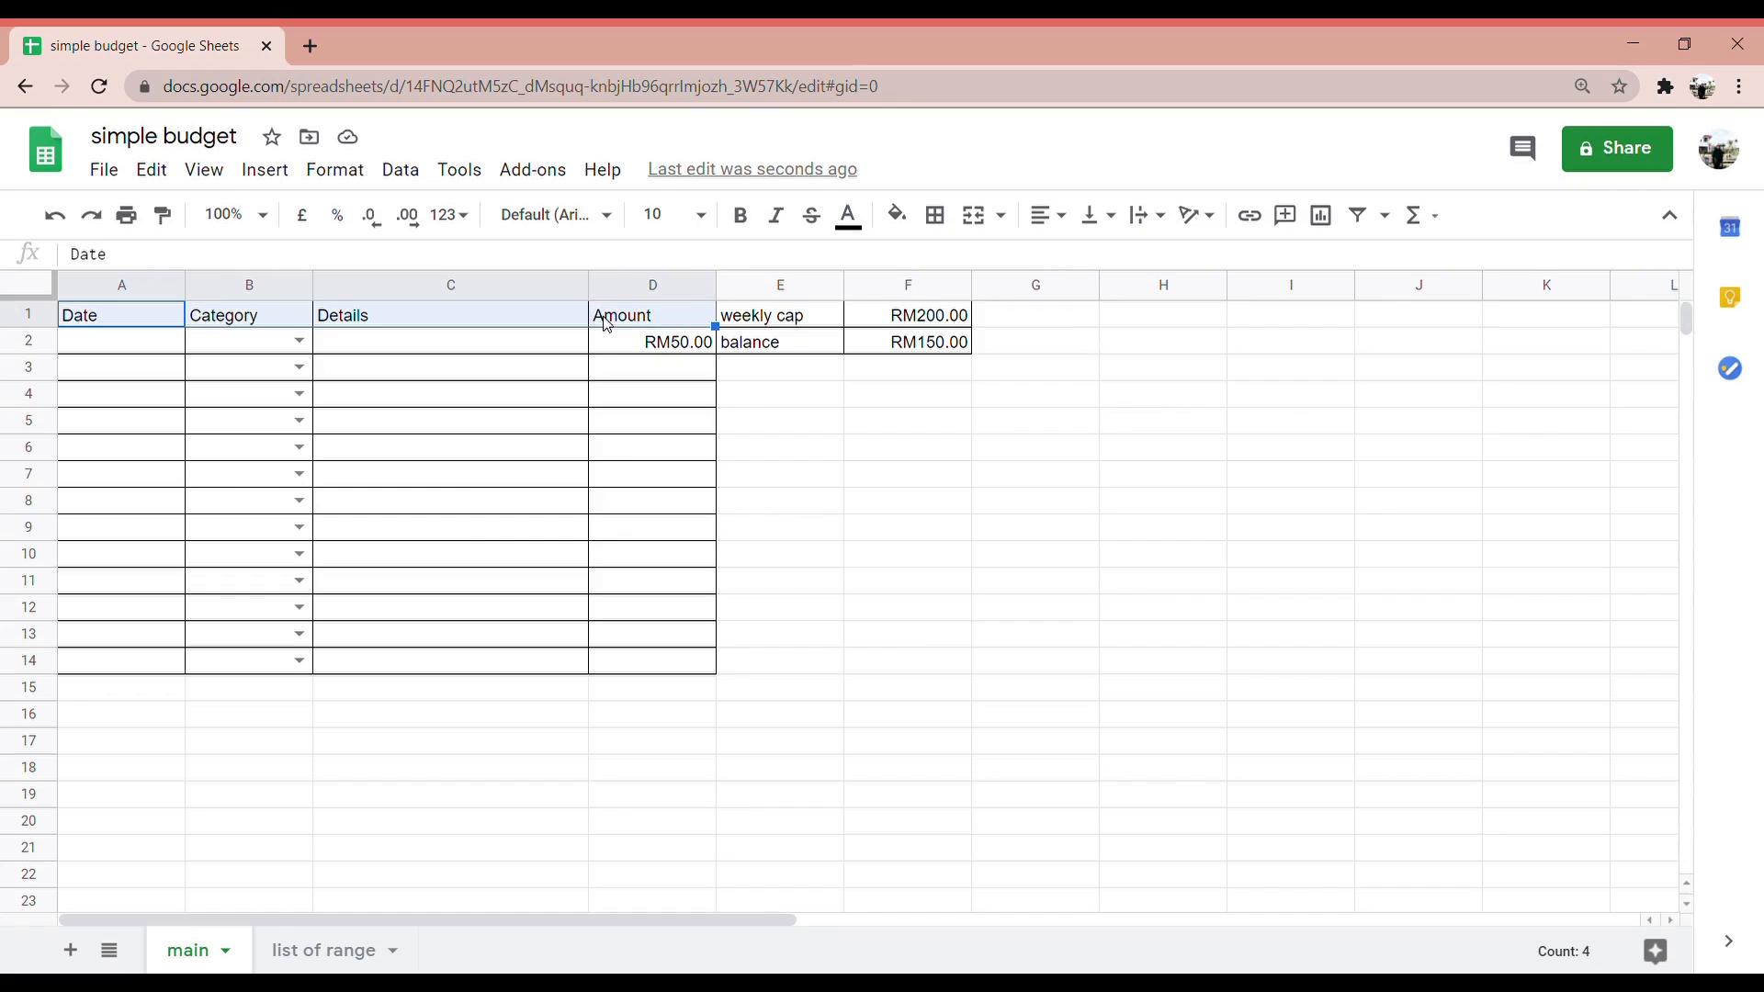
{"action": "left_click", "coordinate": [905, 233]}
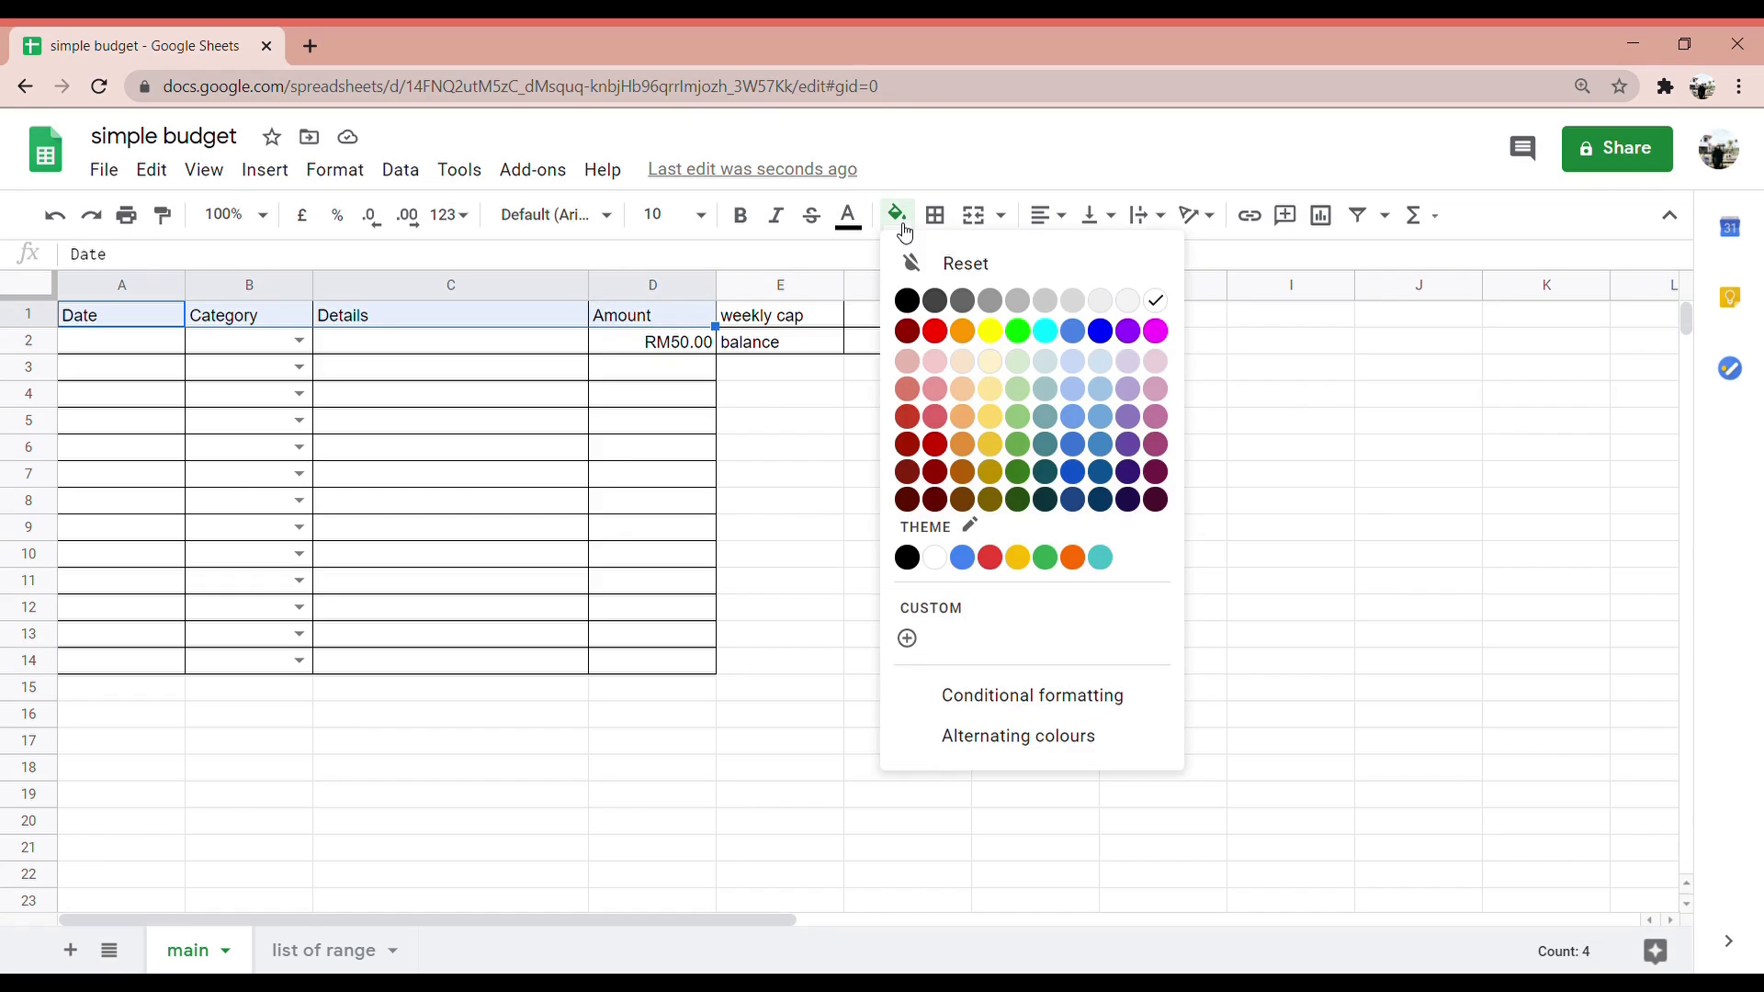
{"action": "left_click", "coordinate": [997, 373]}
{"action": "left_click", "coordinate": [791, 446]}
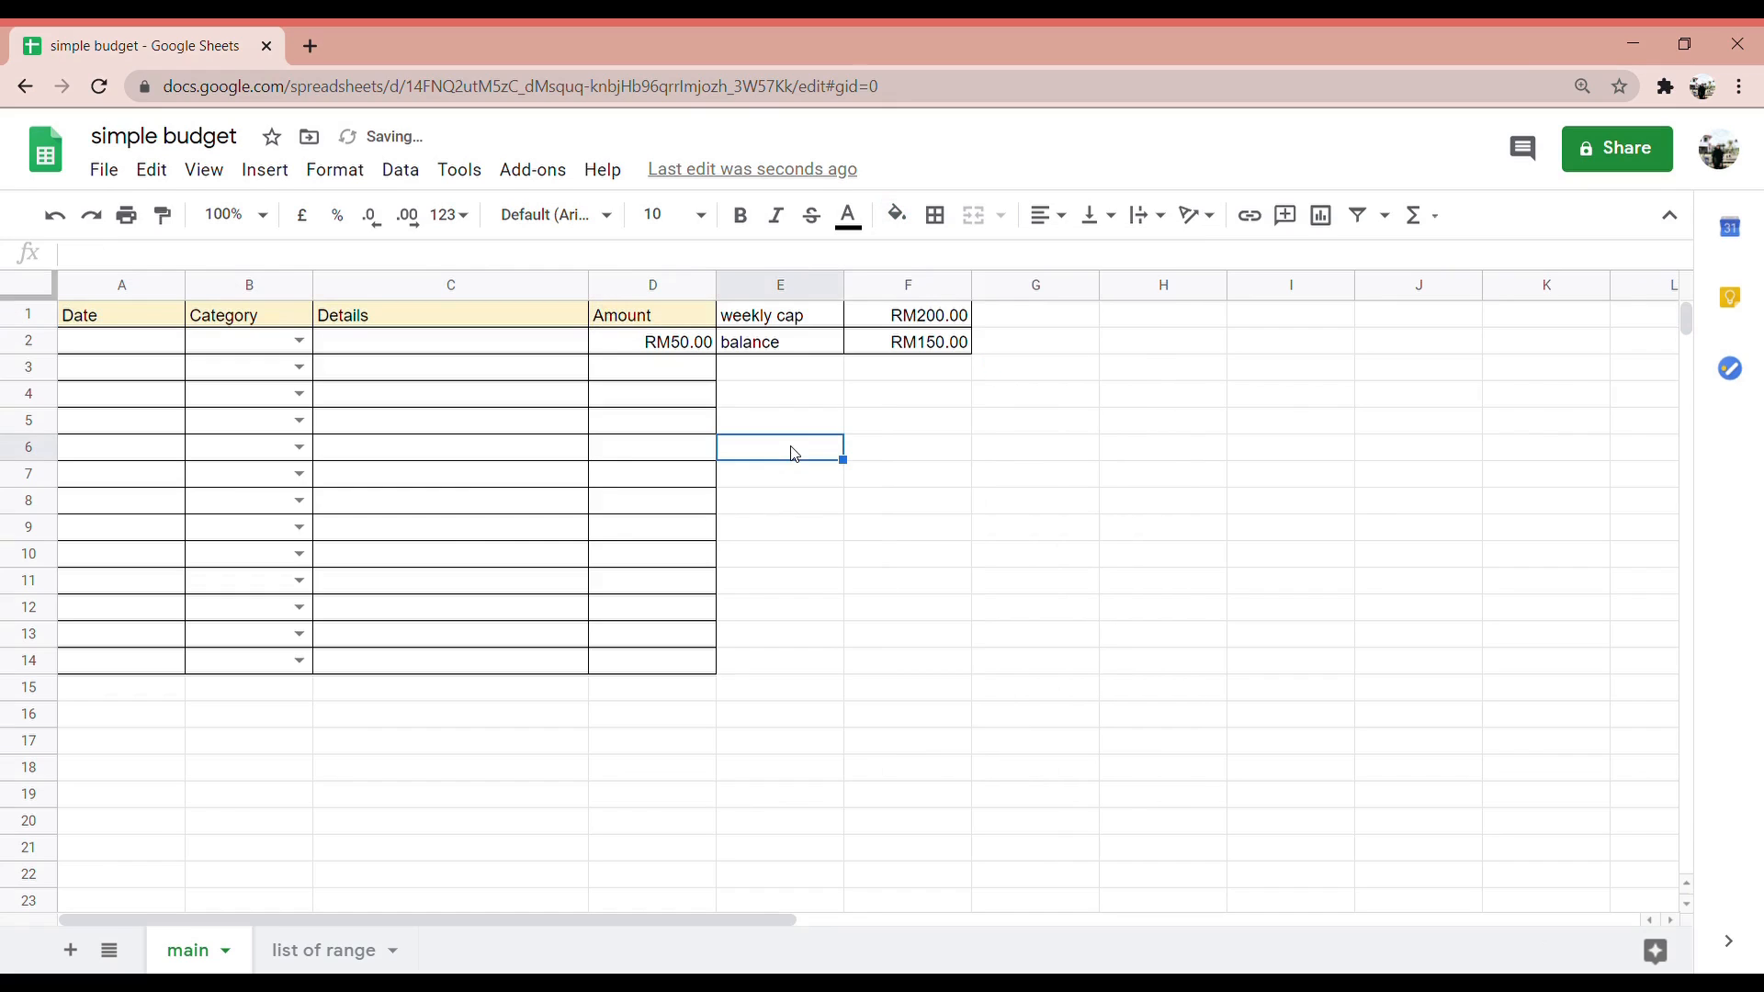
Fill the weekly cap and balance label cells E1:E2 with orange
{"action": "left_click_drag", "start_coordinate": [767, 326], "coordinate": [745, 343]}
{"action": "left_click", "coordinate": [749, 321]}
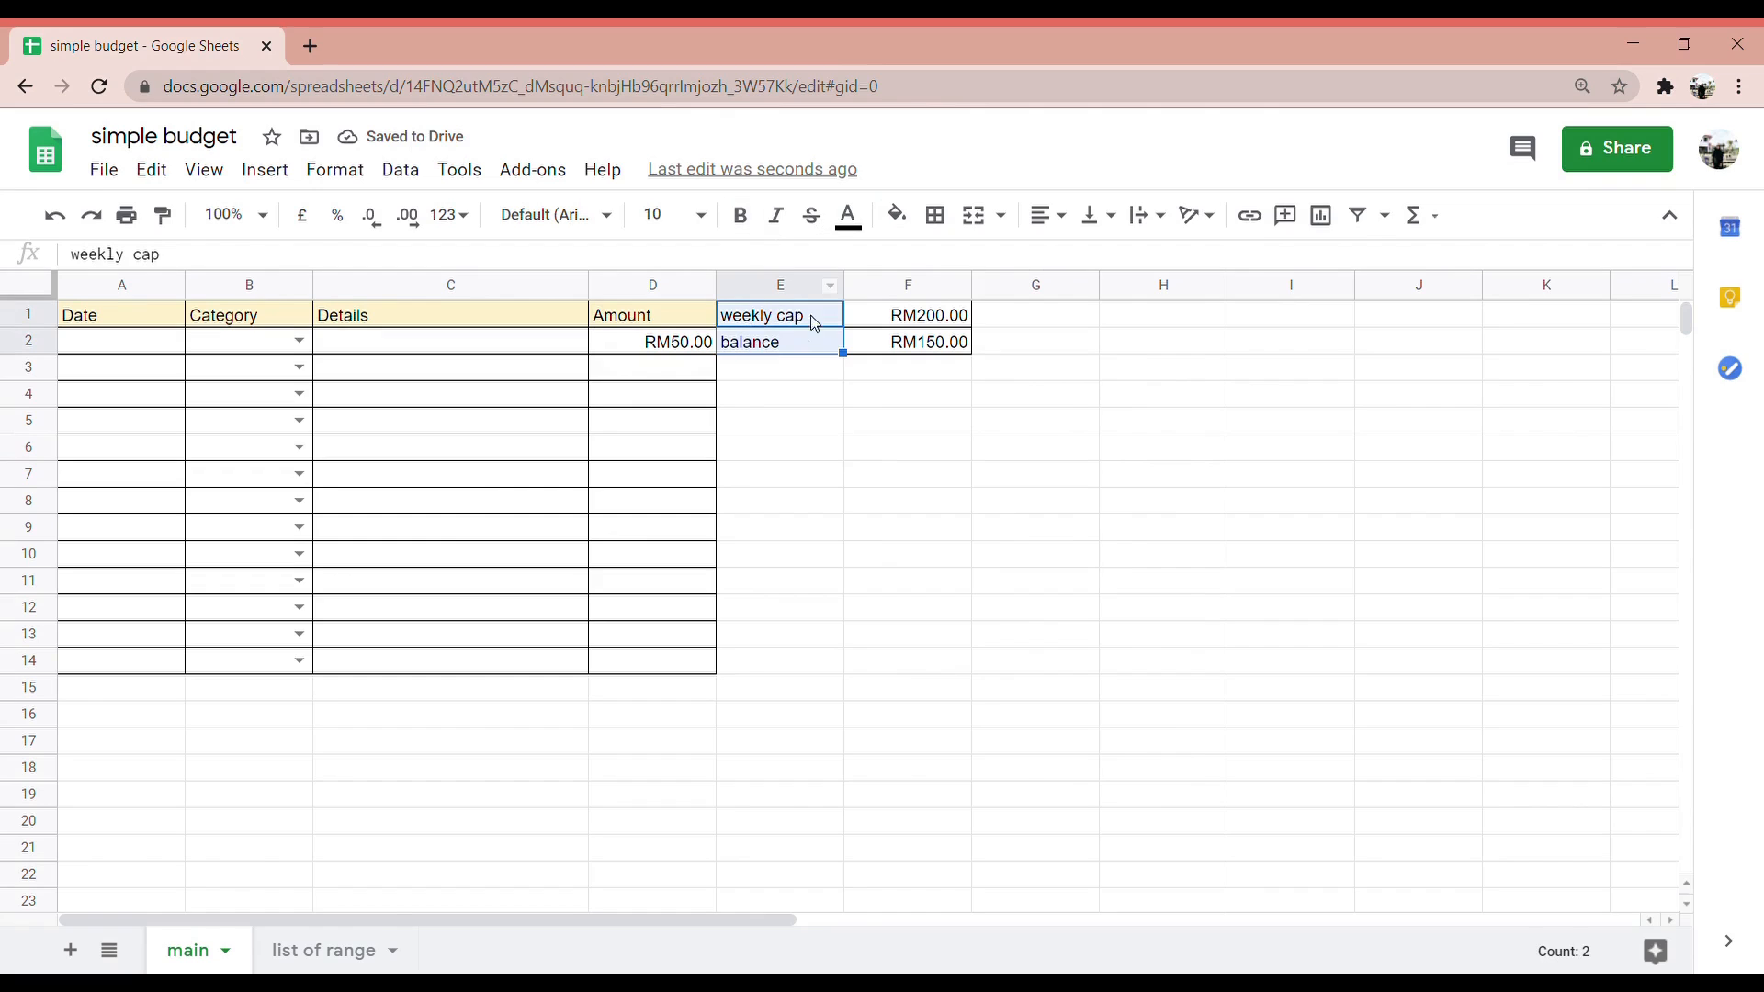
{"action": "left_click", "coordinate": [897, 215]}
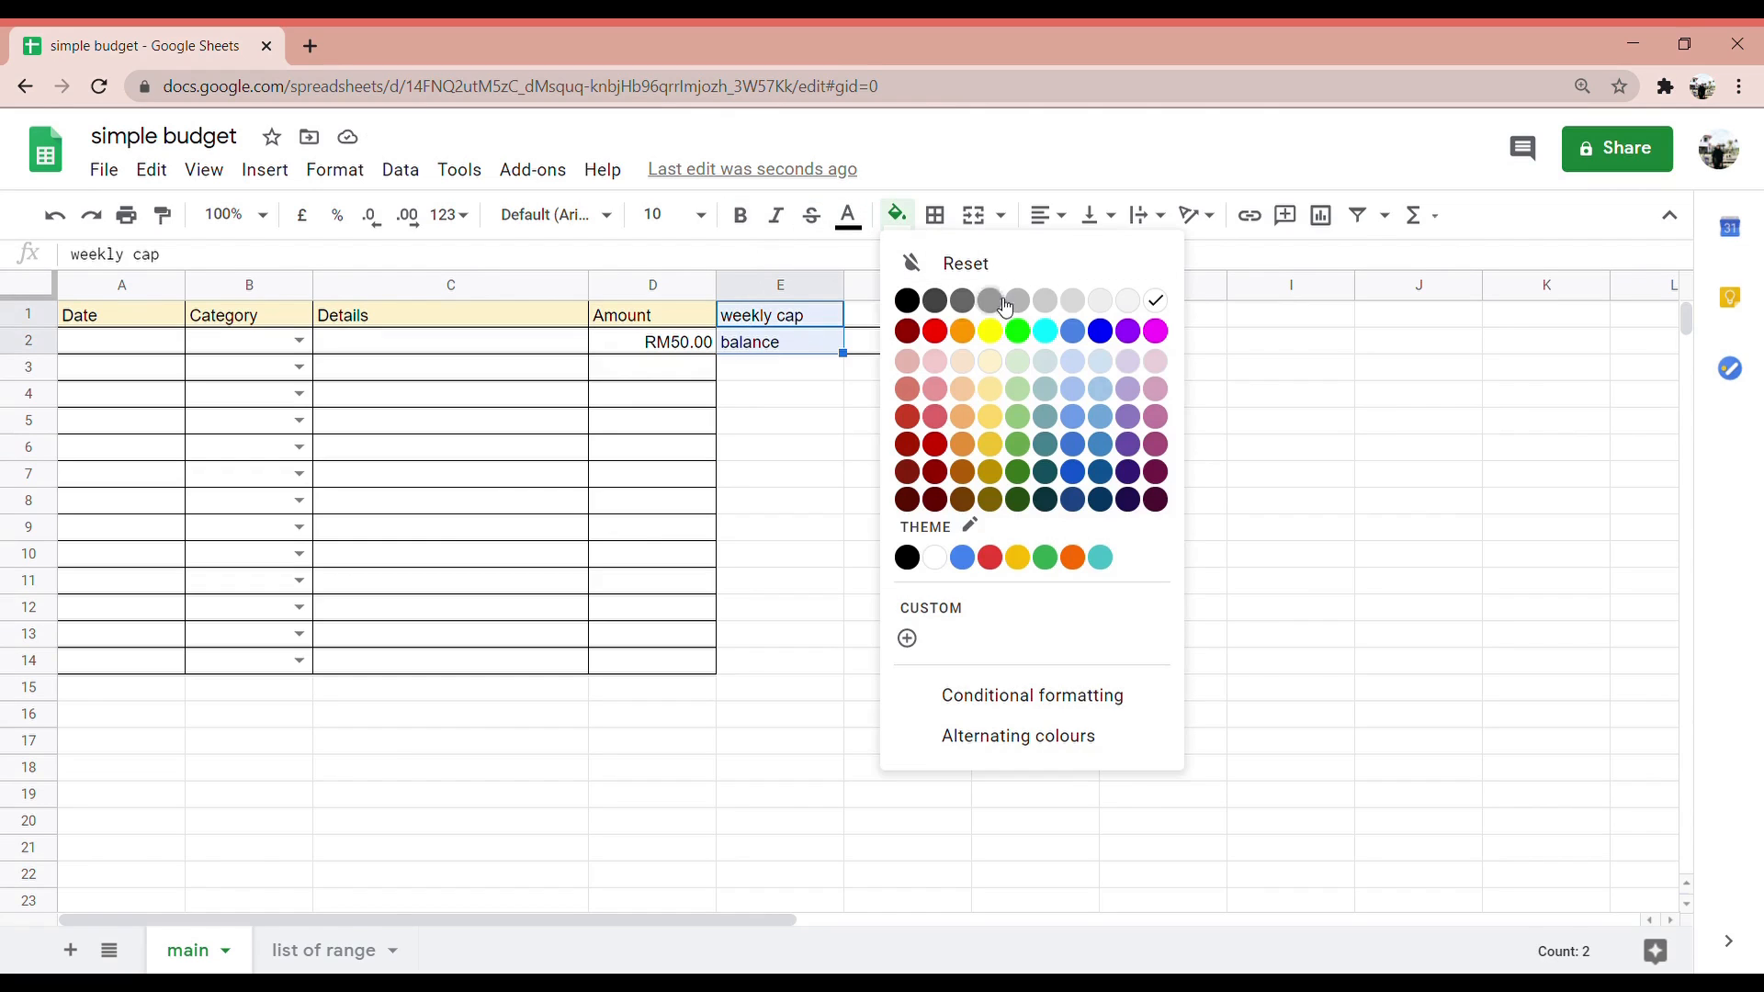
{"action": "left_click", "coordinate": [961, 340]}
{"action": "left_click", "coordinate": [818, 418]}
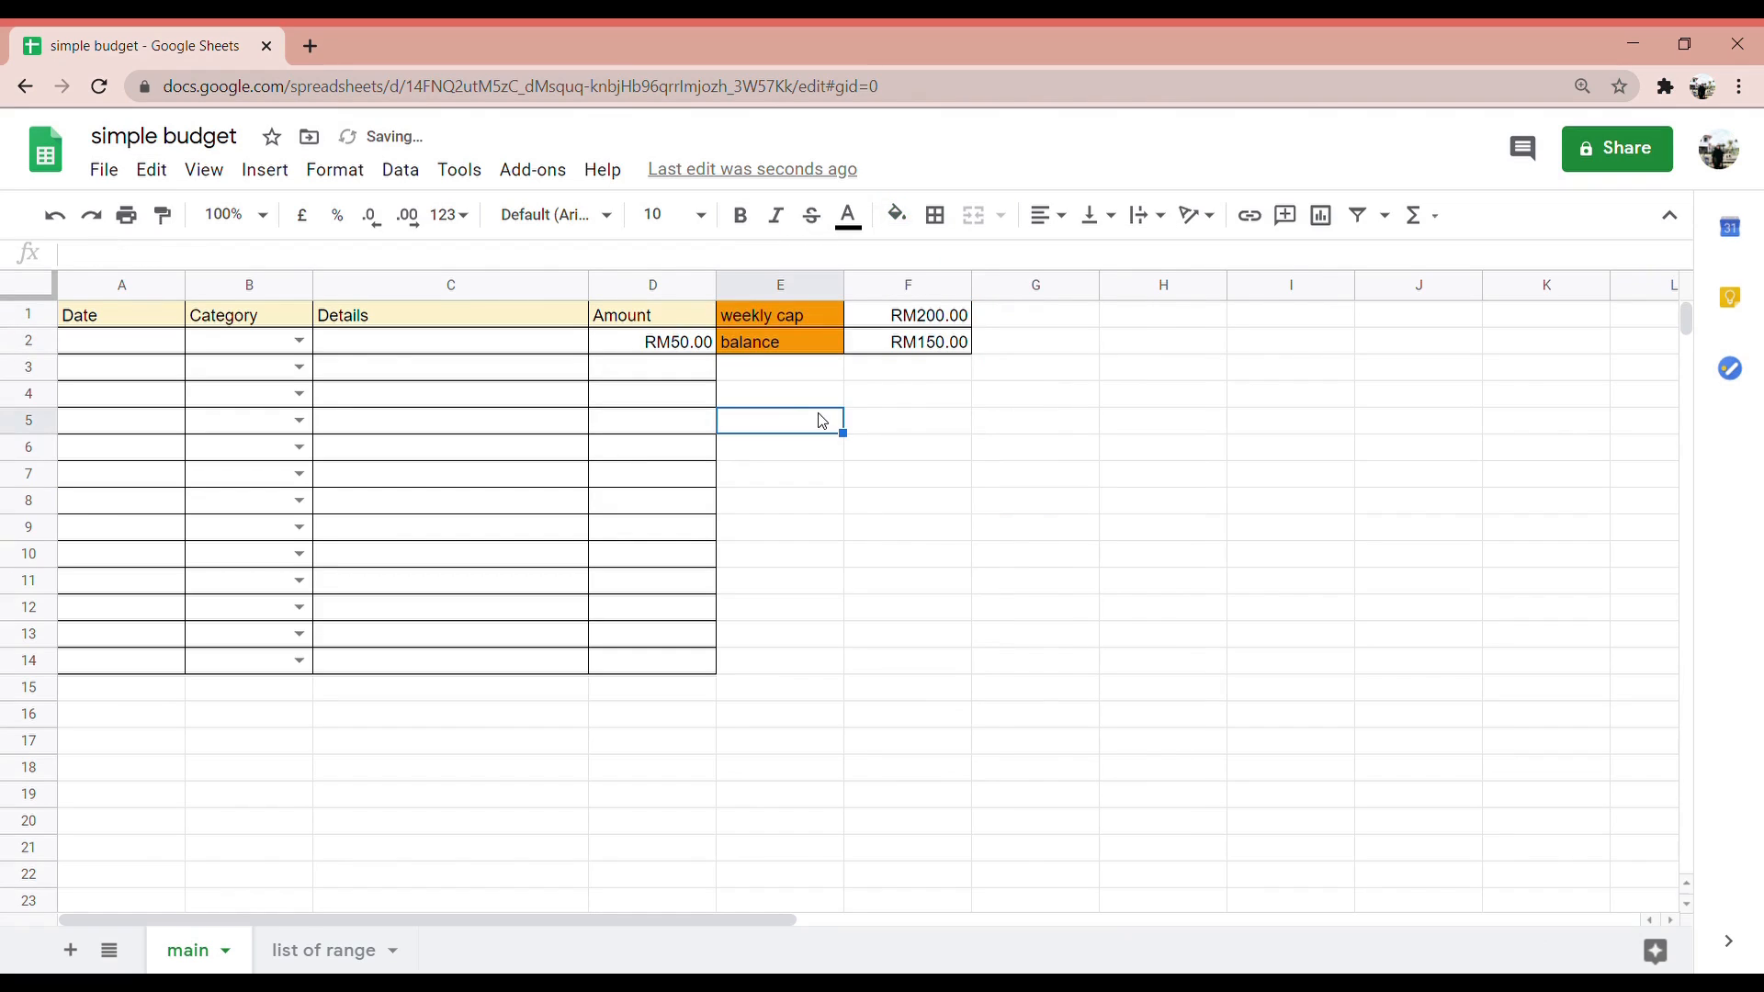
{"action": "left_click_drag", "start_coordinate": [144, 319], "coordinate": [617, 328]}
{"action": "left_click", "coordinate": [773, 553]}
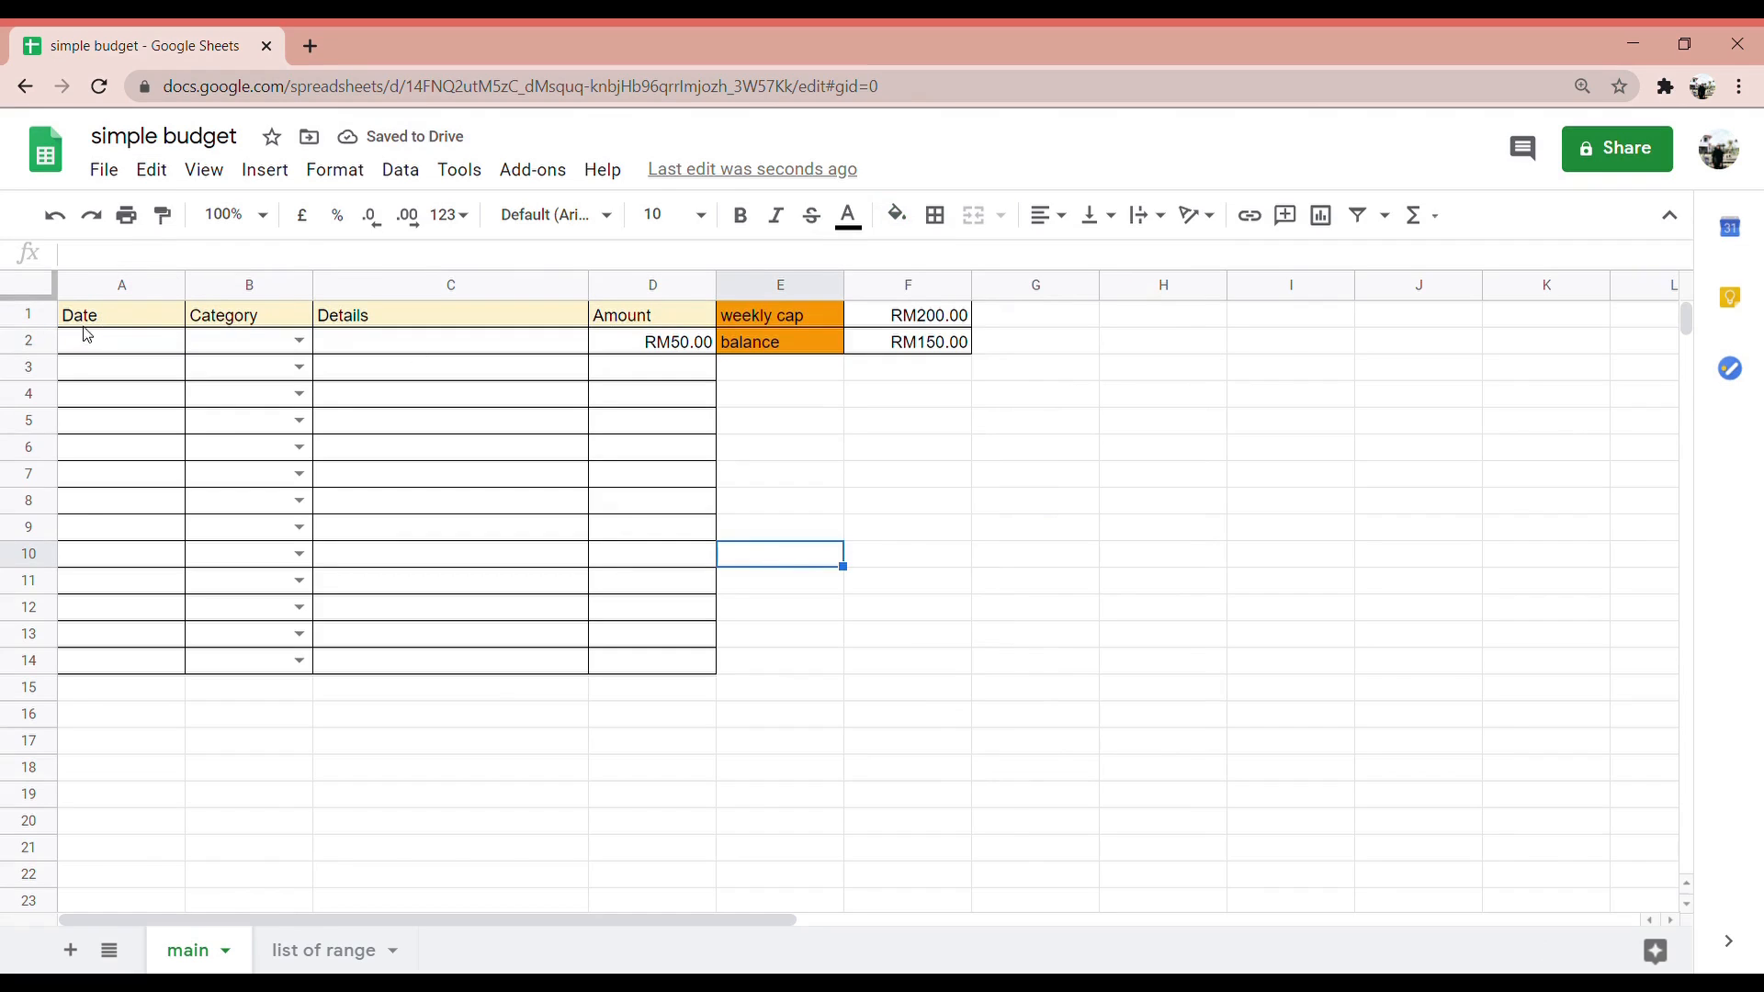
{"action": "left_click_drag", "start_coordinate": [133, 312], "coordinate": [611, 333]}
{"action": "left_click", "coordinate": [271, 404]}
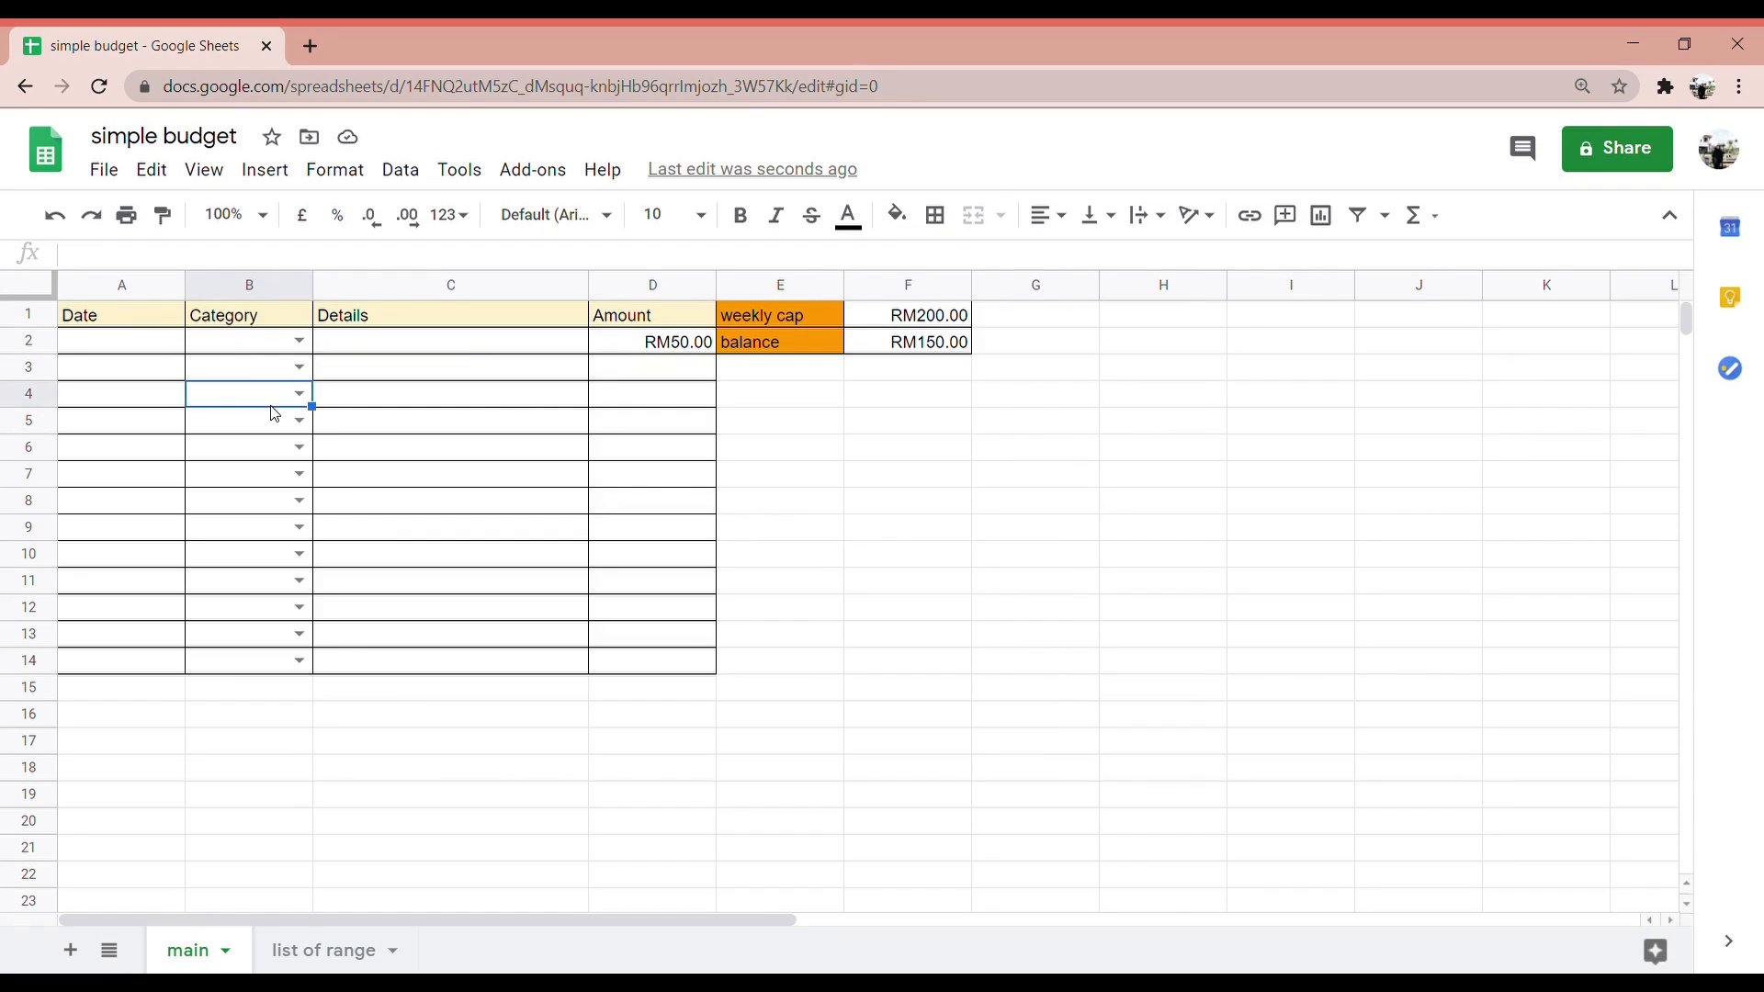
{"action": "left_click", "coordinate": [130, 323]}
{"action": "left_click", "coordinate": [128, 344]}
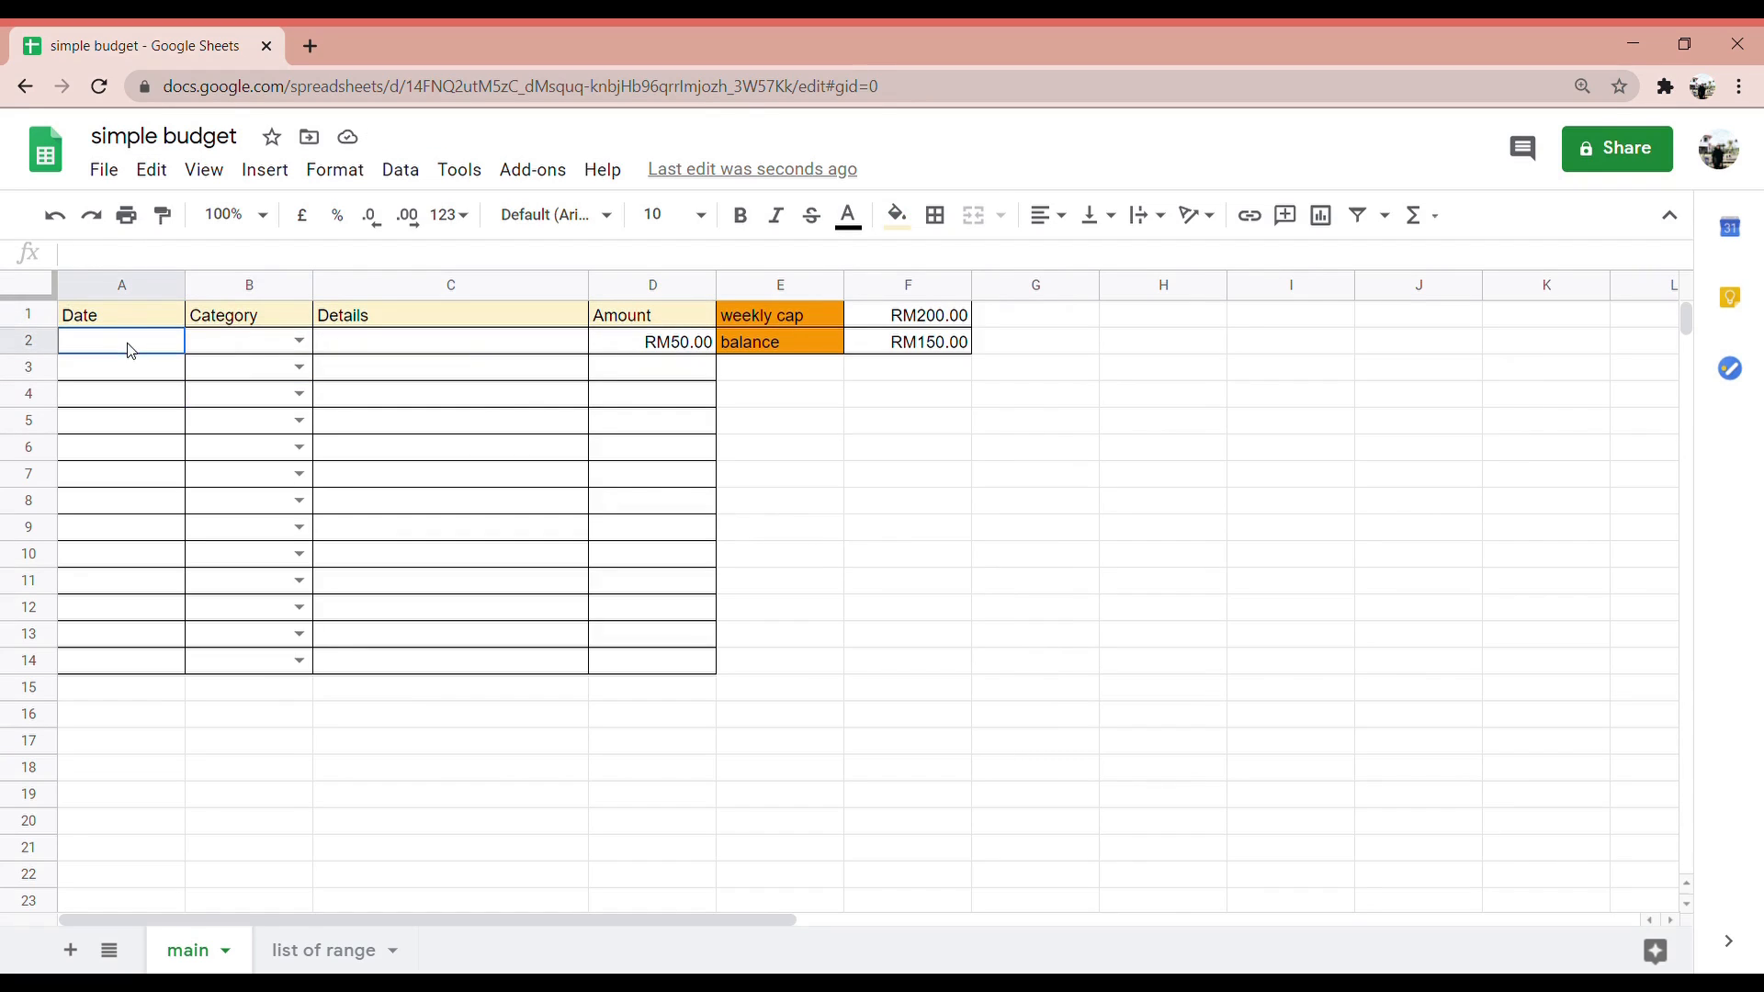
{"action": "left_click", "coordinate": [462, 397]}
{"action": "left_click_drag", "start_coordinate": [462, 345], "coordinate": [492, 656]}
{"action": "left_click", "coordinate": [472, 395]}
{"action": "double_click", "coordinate": [469, 348]}
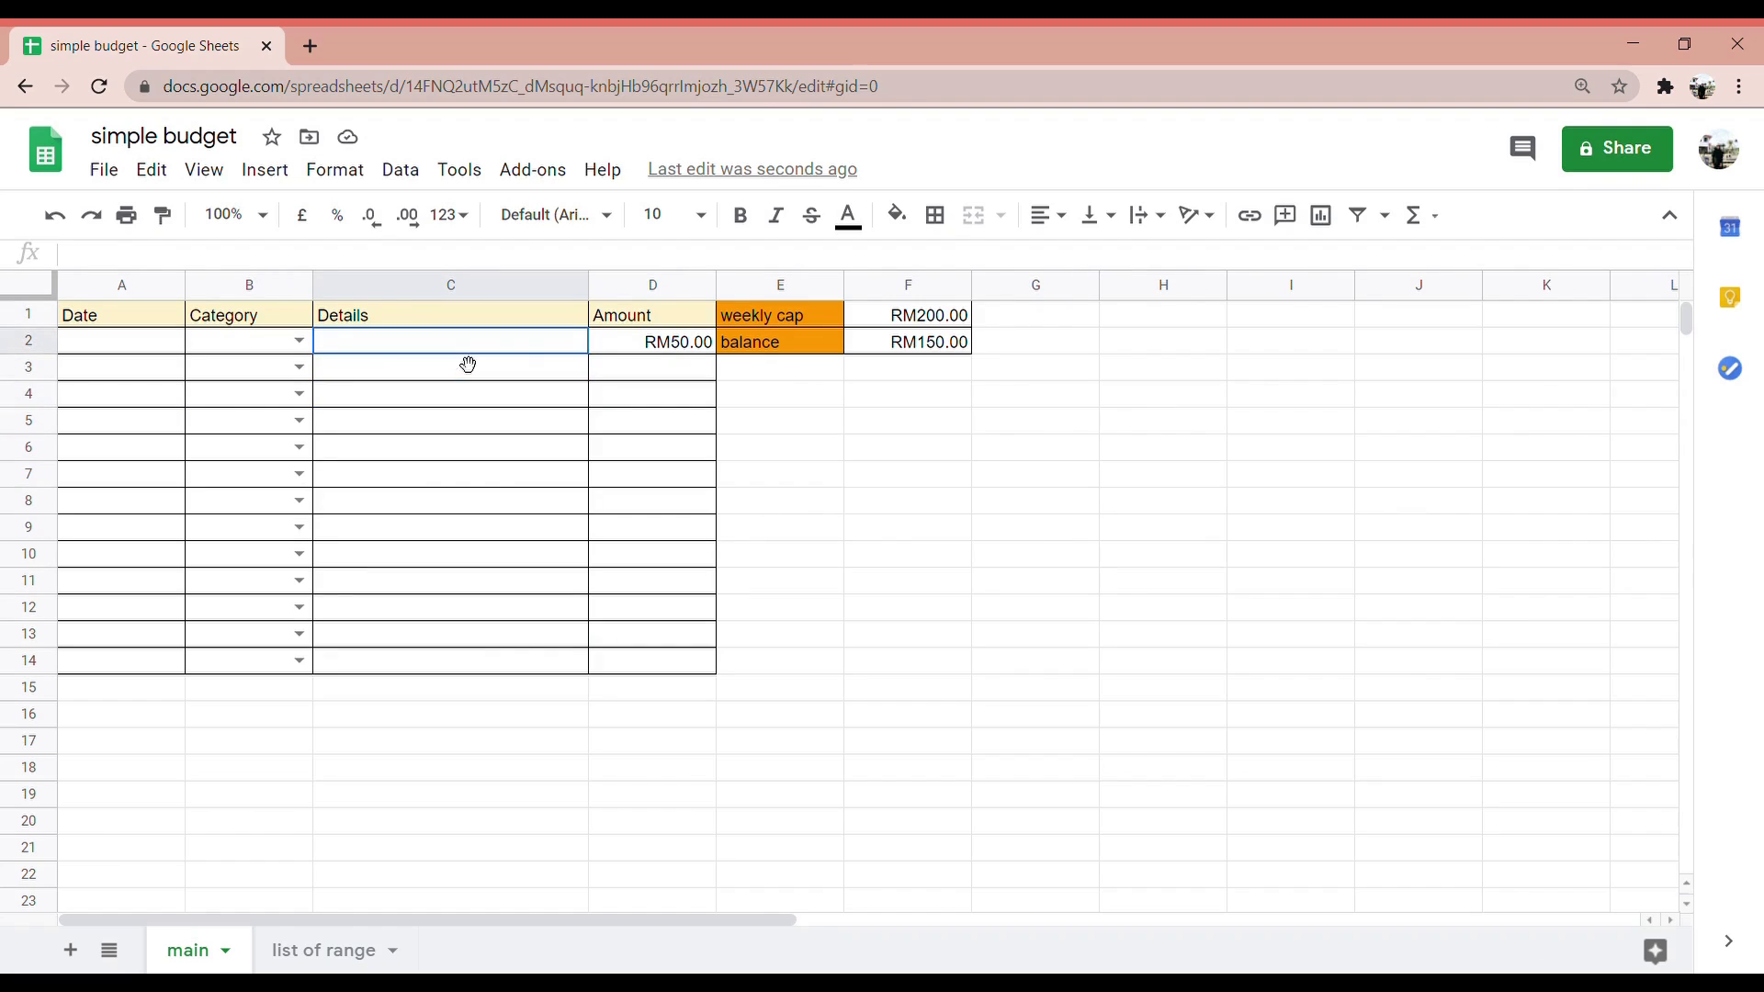
Set the font of the header cells A1:D1 to Times New Roman
{"action": "left_click_drag", "start_coordinate": [122, 319], "coordinate": [612, 316]}
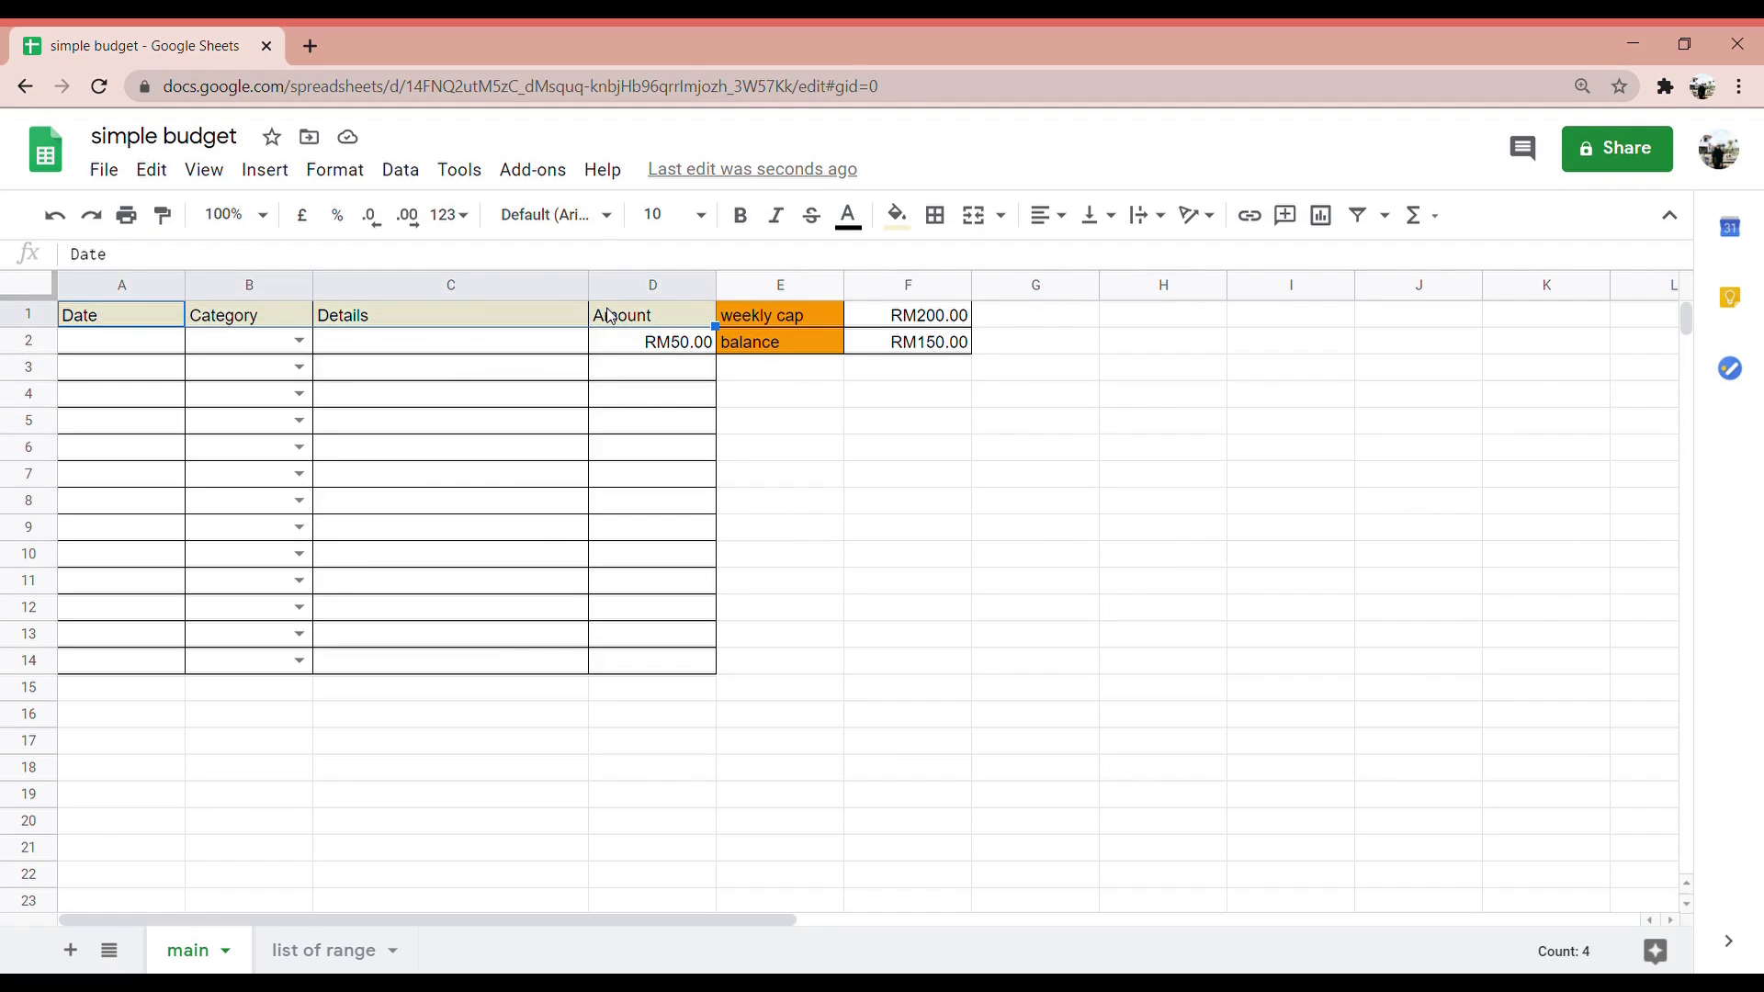
{"action": "left_click", "coordinate": [590, 226]}
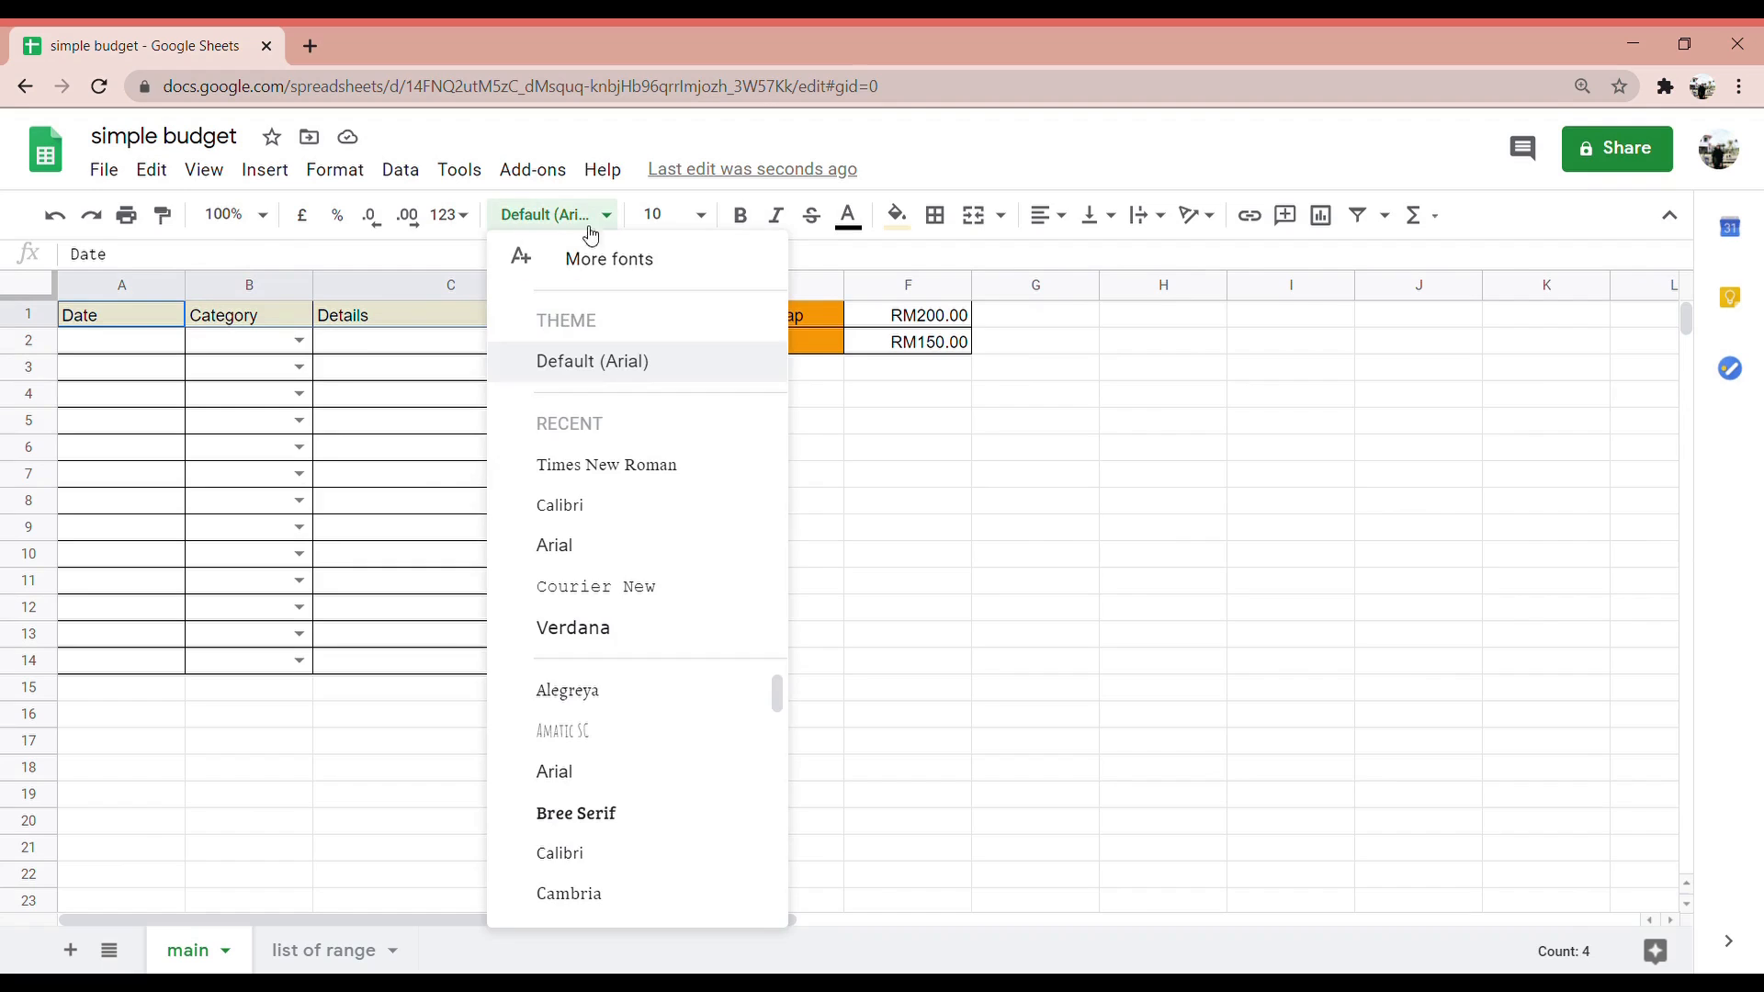
{"action": "left_click", "coordinate": [634, 485]}
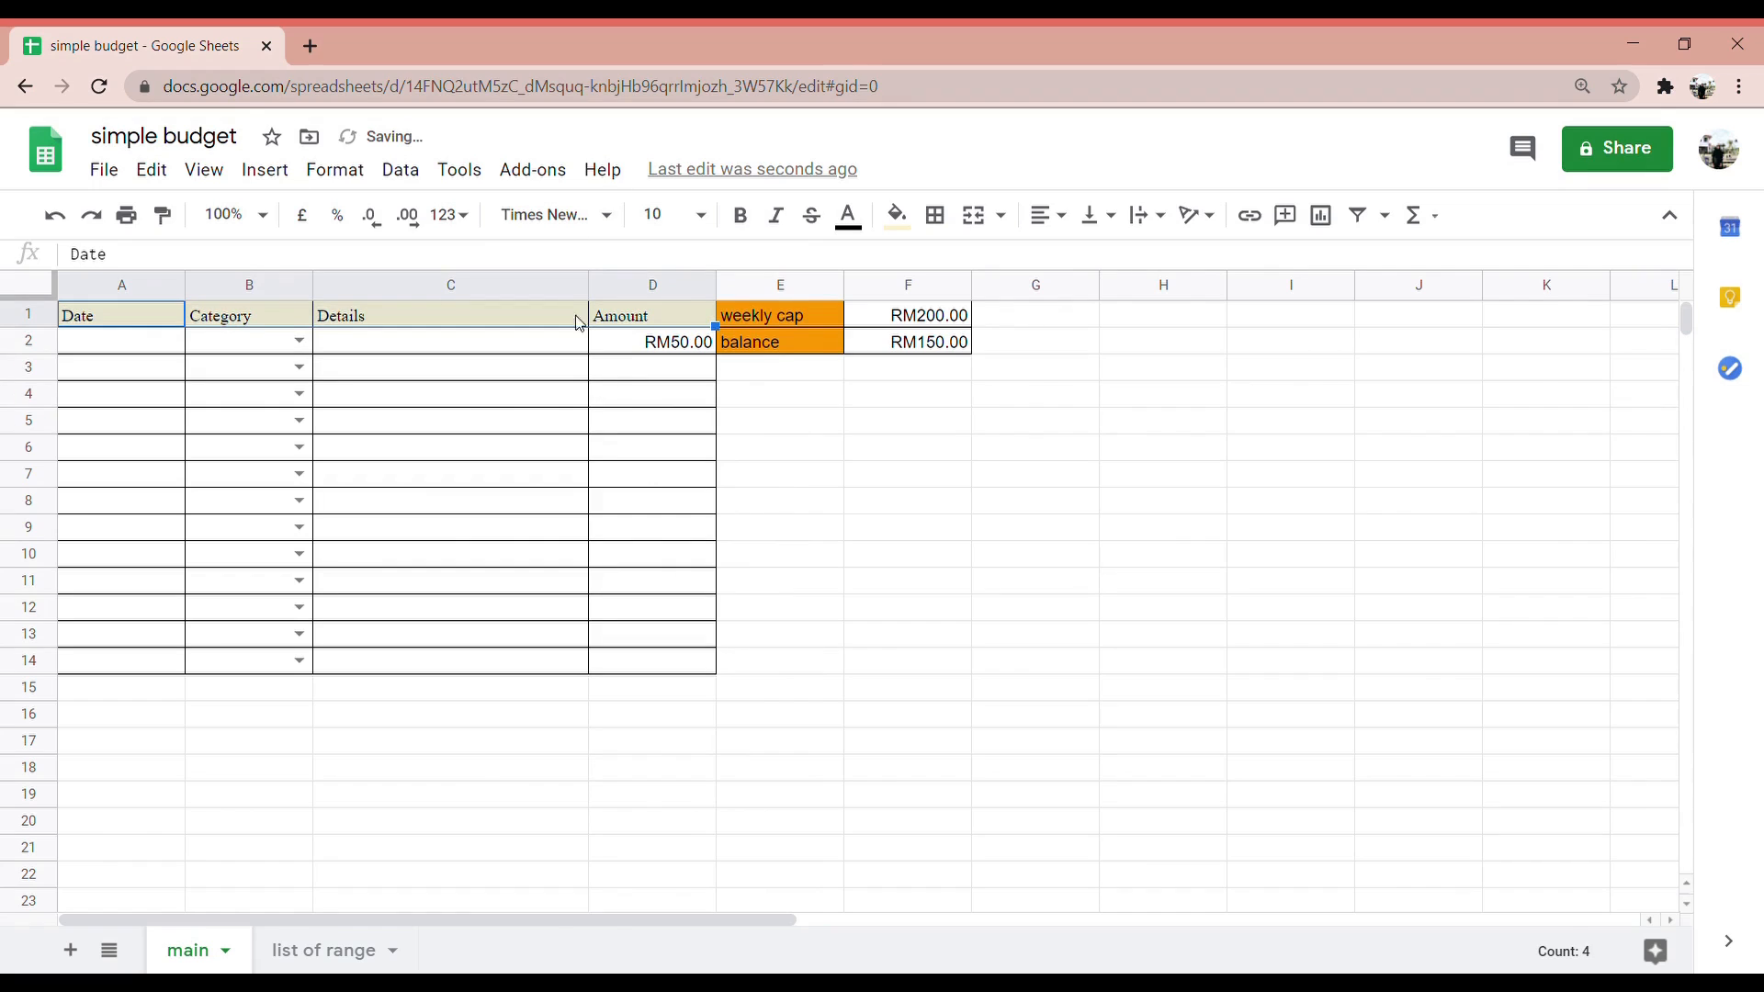
{"action": "left_click", "coordinate": [839, 431]}
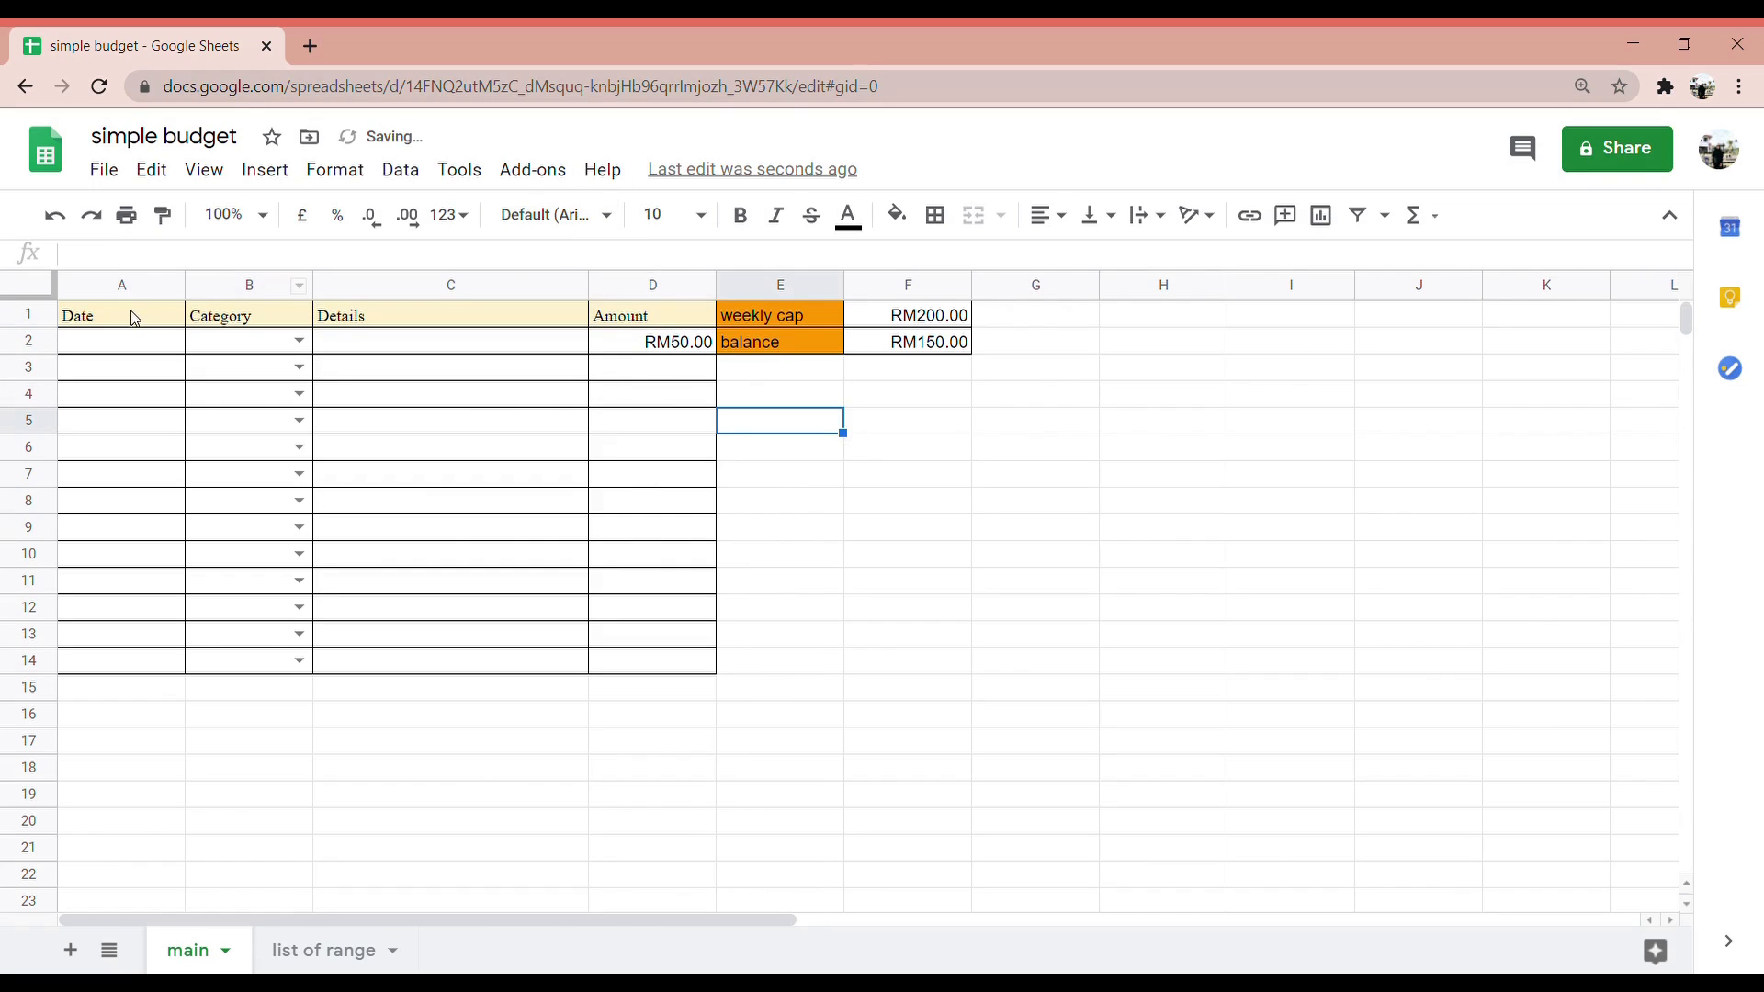
Centre the header text in cells A1:D1 horizontally and make it bold
{"action": "left_click_drag", "start_coordinate": [135, 319], "coordinate": [648, 317]}
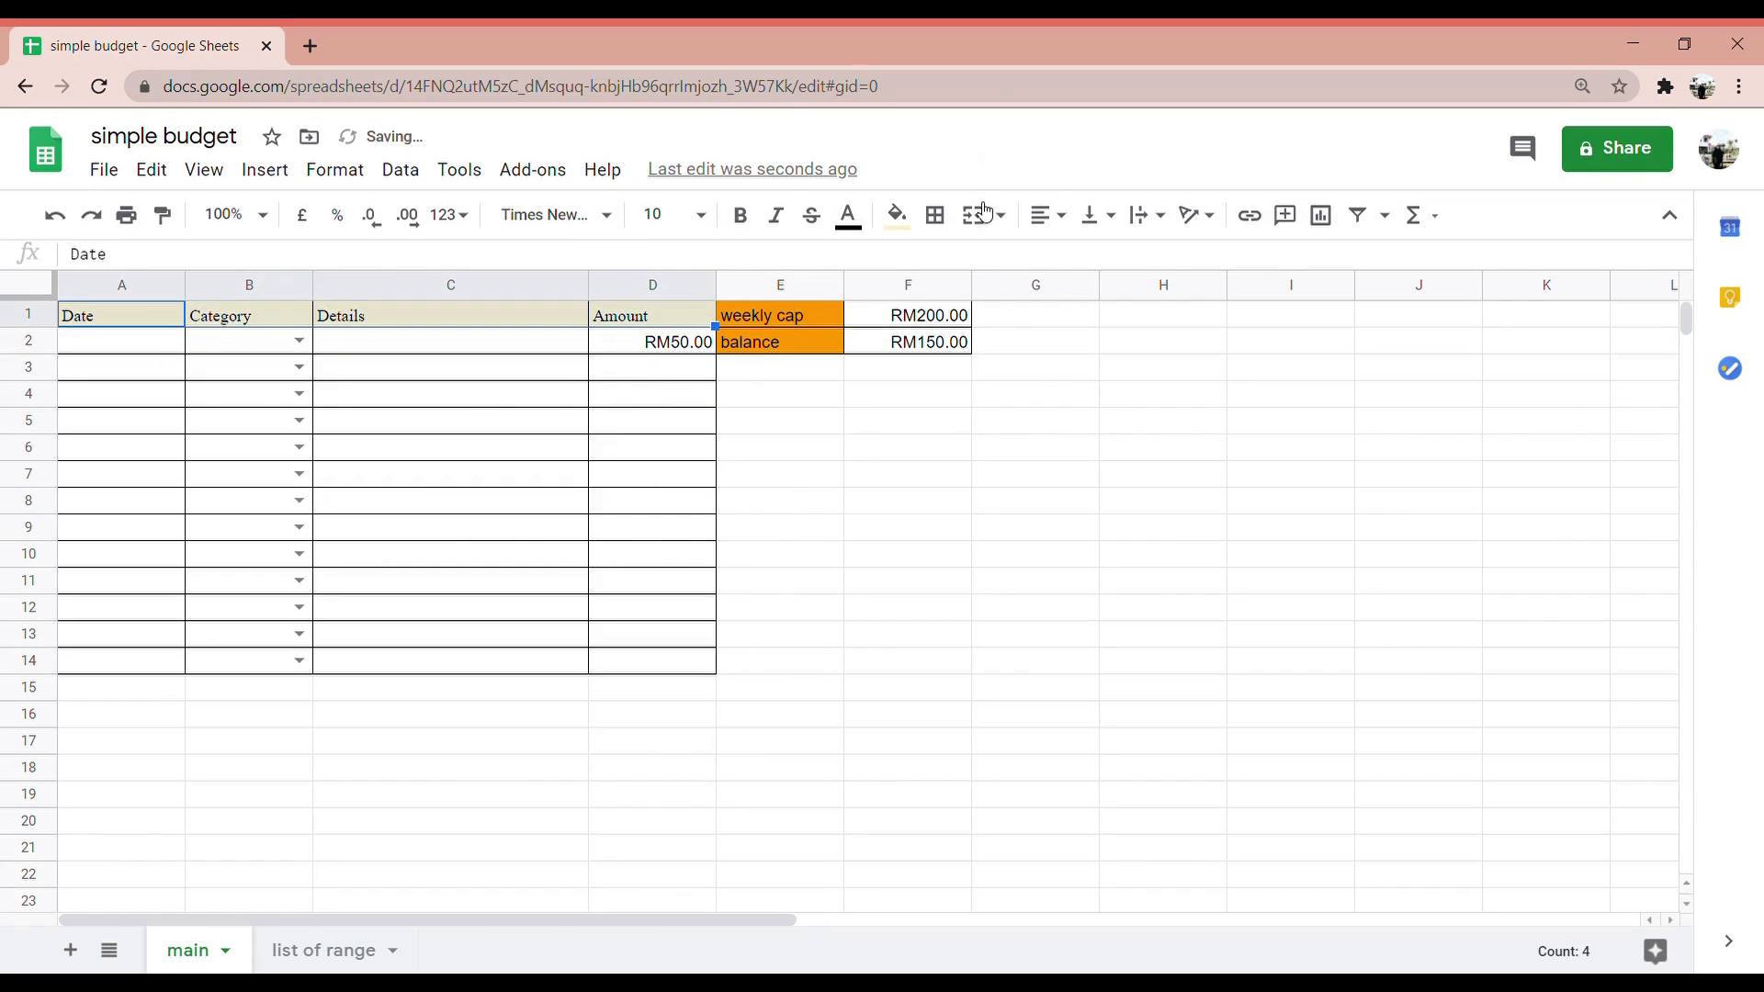
{"action": "left_click", "coordinate": [1050, 215]}
{"action": "left_click", "coordinate": [1071, 252]}
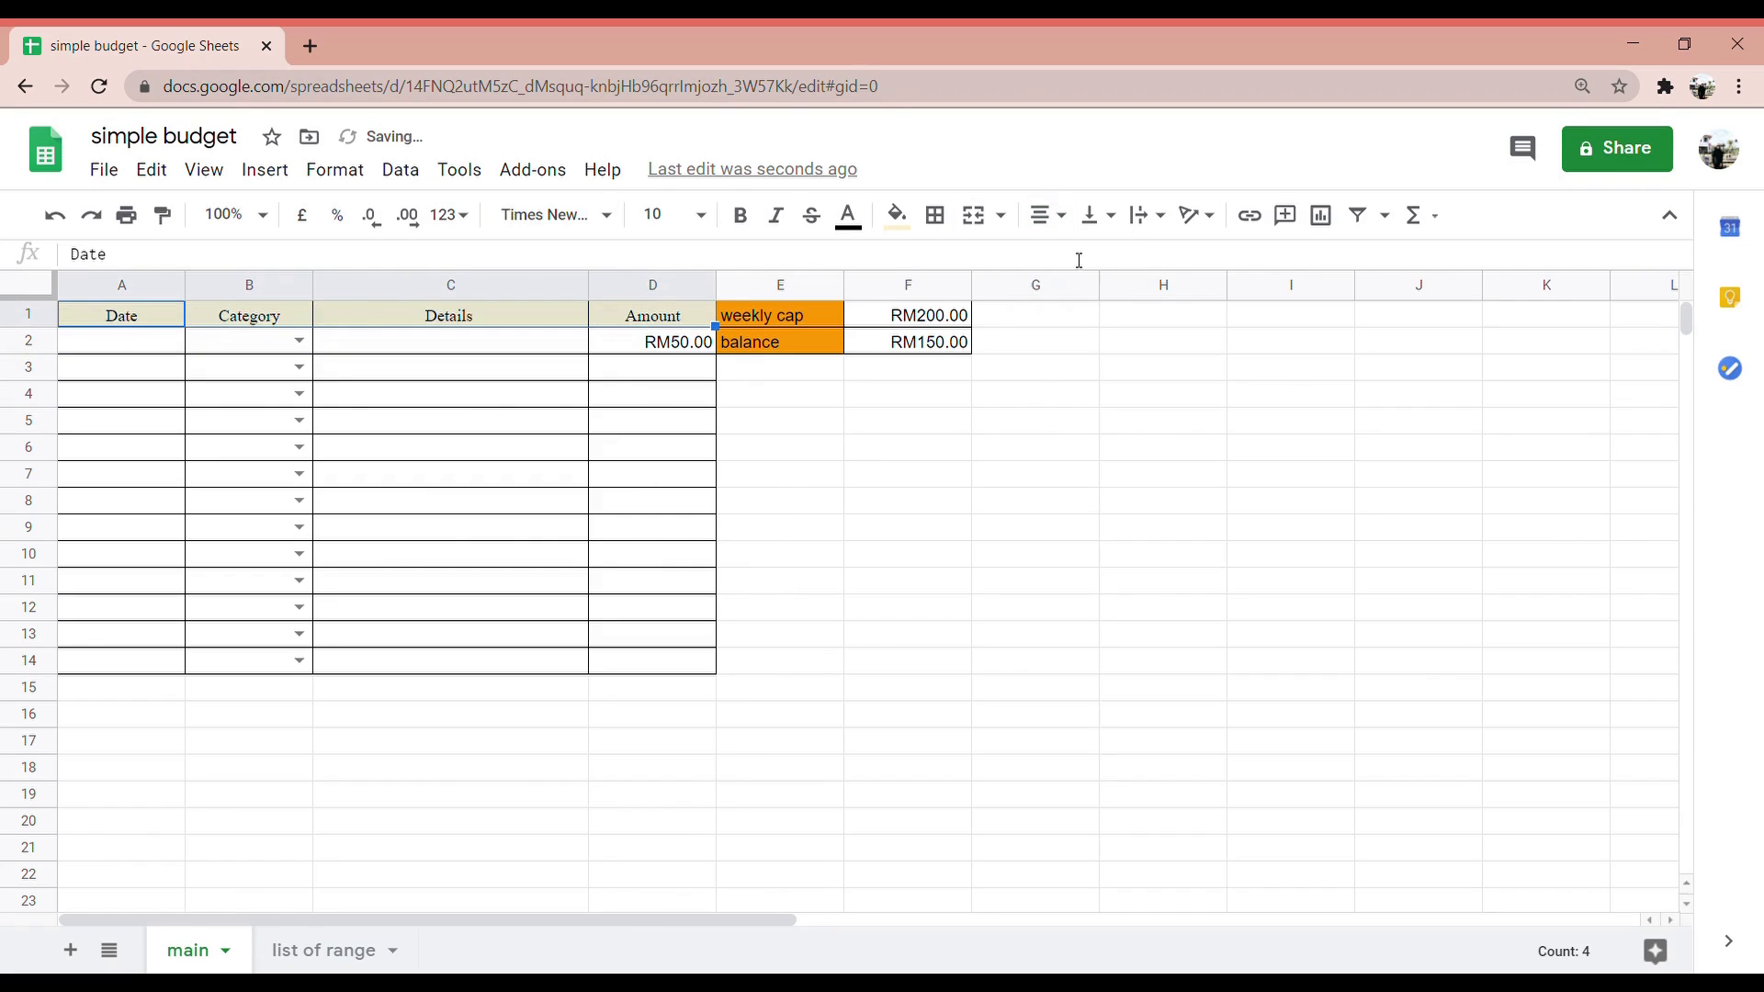
{"action": "left_click", "coordinate": [740, 215]}
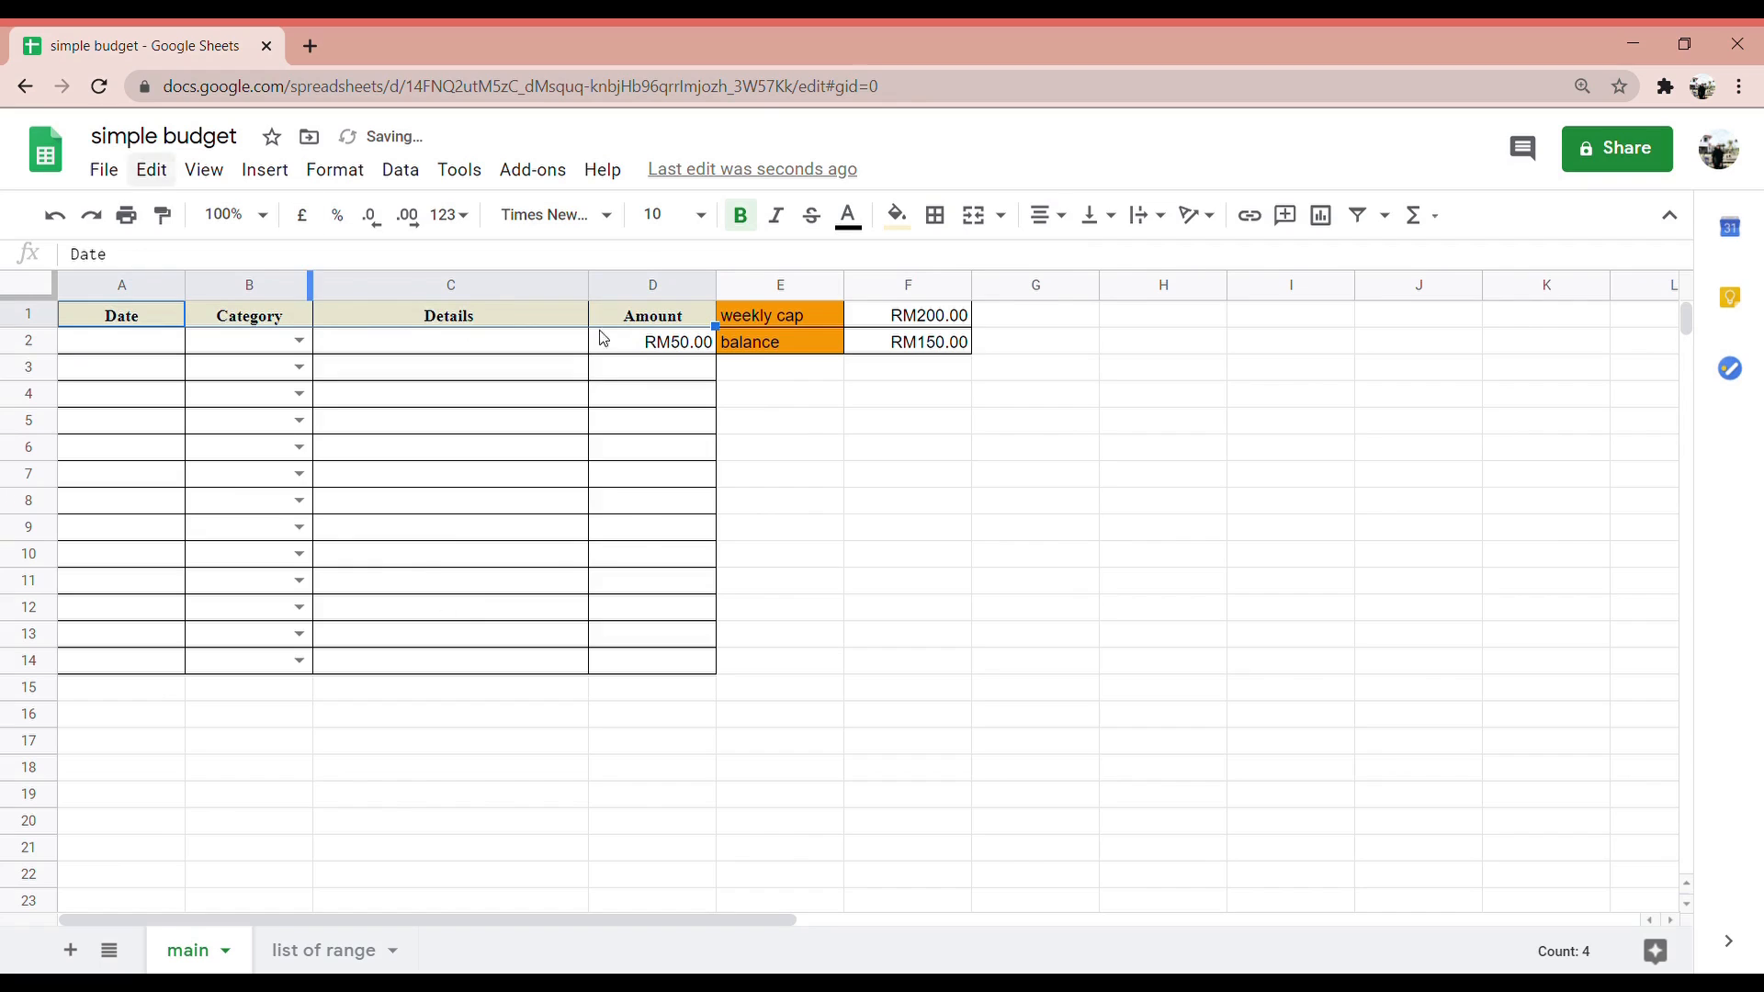
{"action": "left_click", "coordinate": [799, 485]}
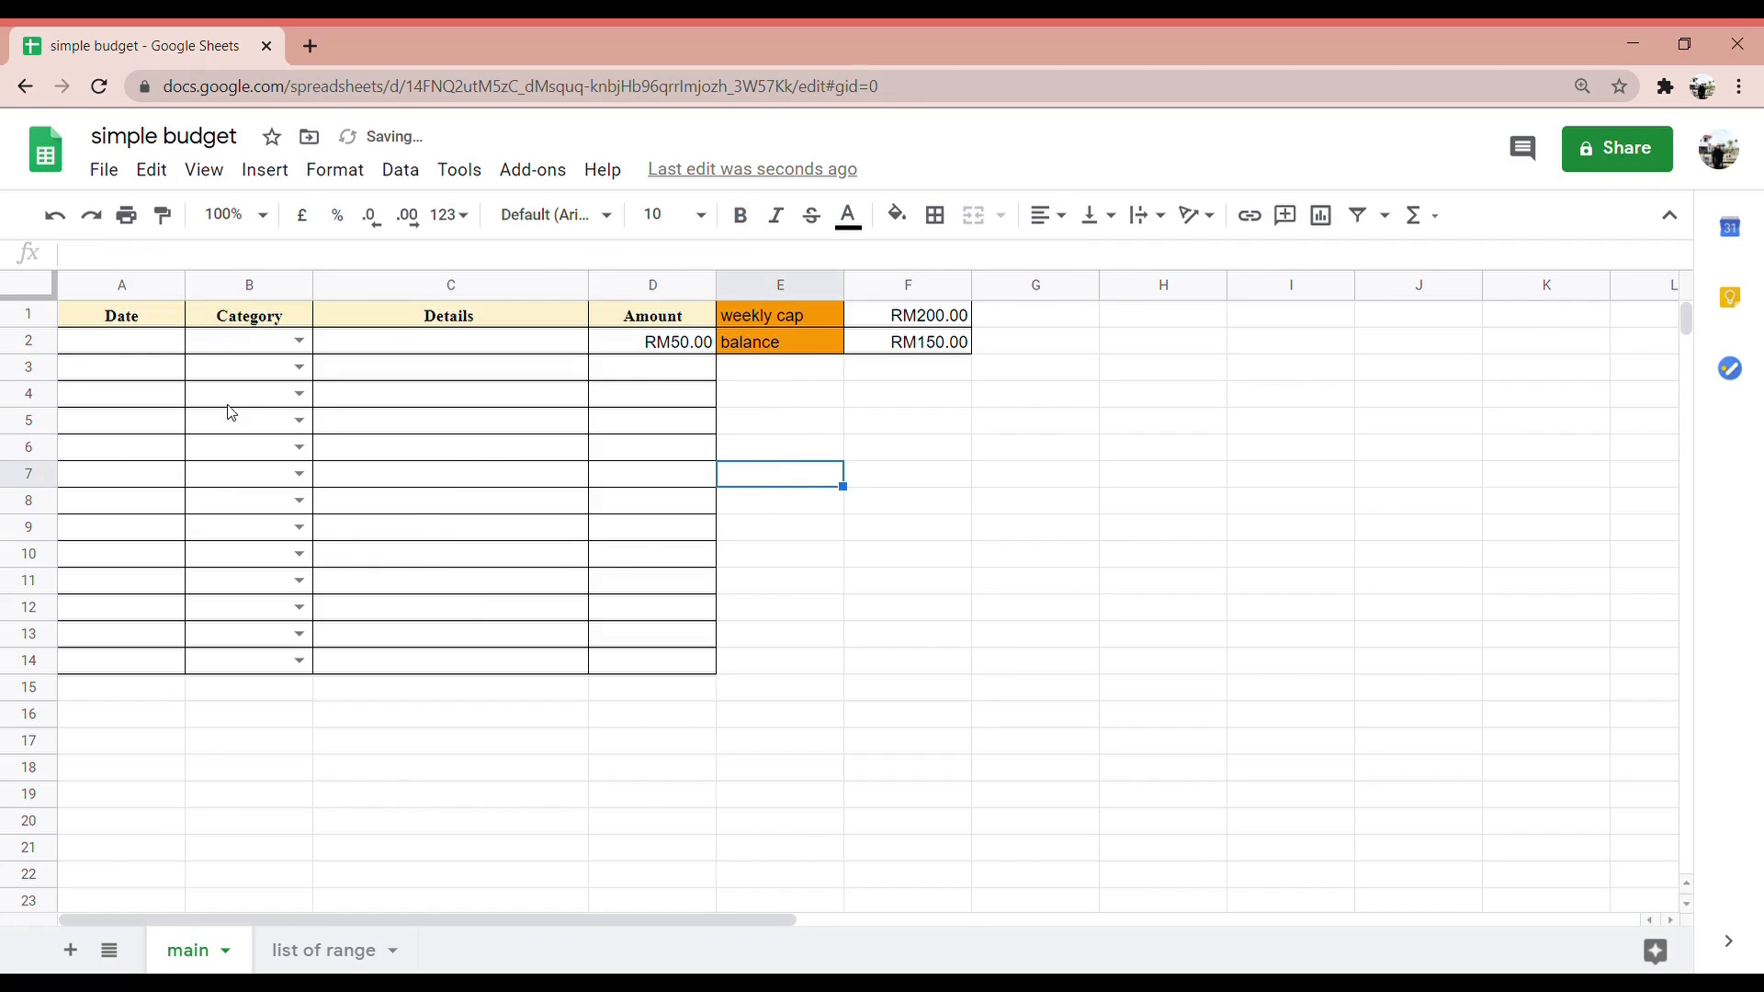
Set the font of the expense entry cells A2:D14 to Calibri
{"action": "left_click_drag", "start_coordinate": [126, 349], "coordinate": [633, 666]}
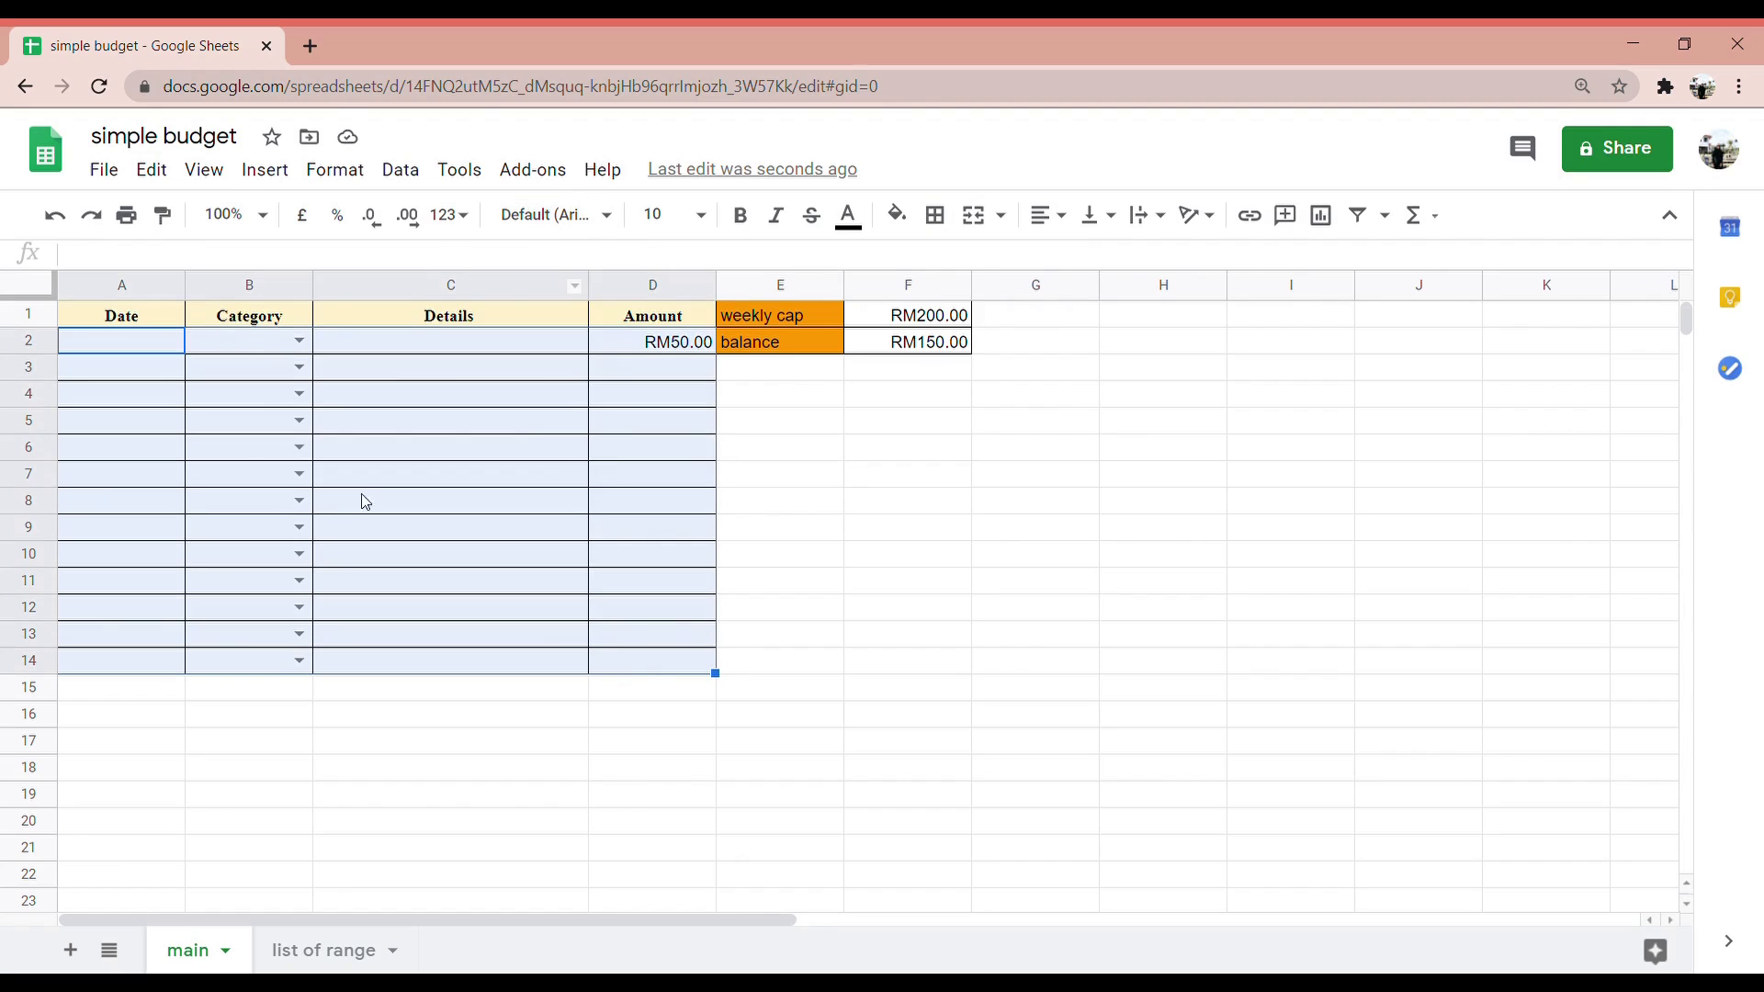
{"action": "left_click", "coordinate": [388, 501]}
{"action": "left_click_drag", "start_coordinate": [153, 349], "coordinate": [649, 665]}
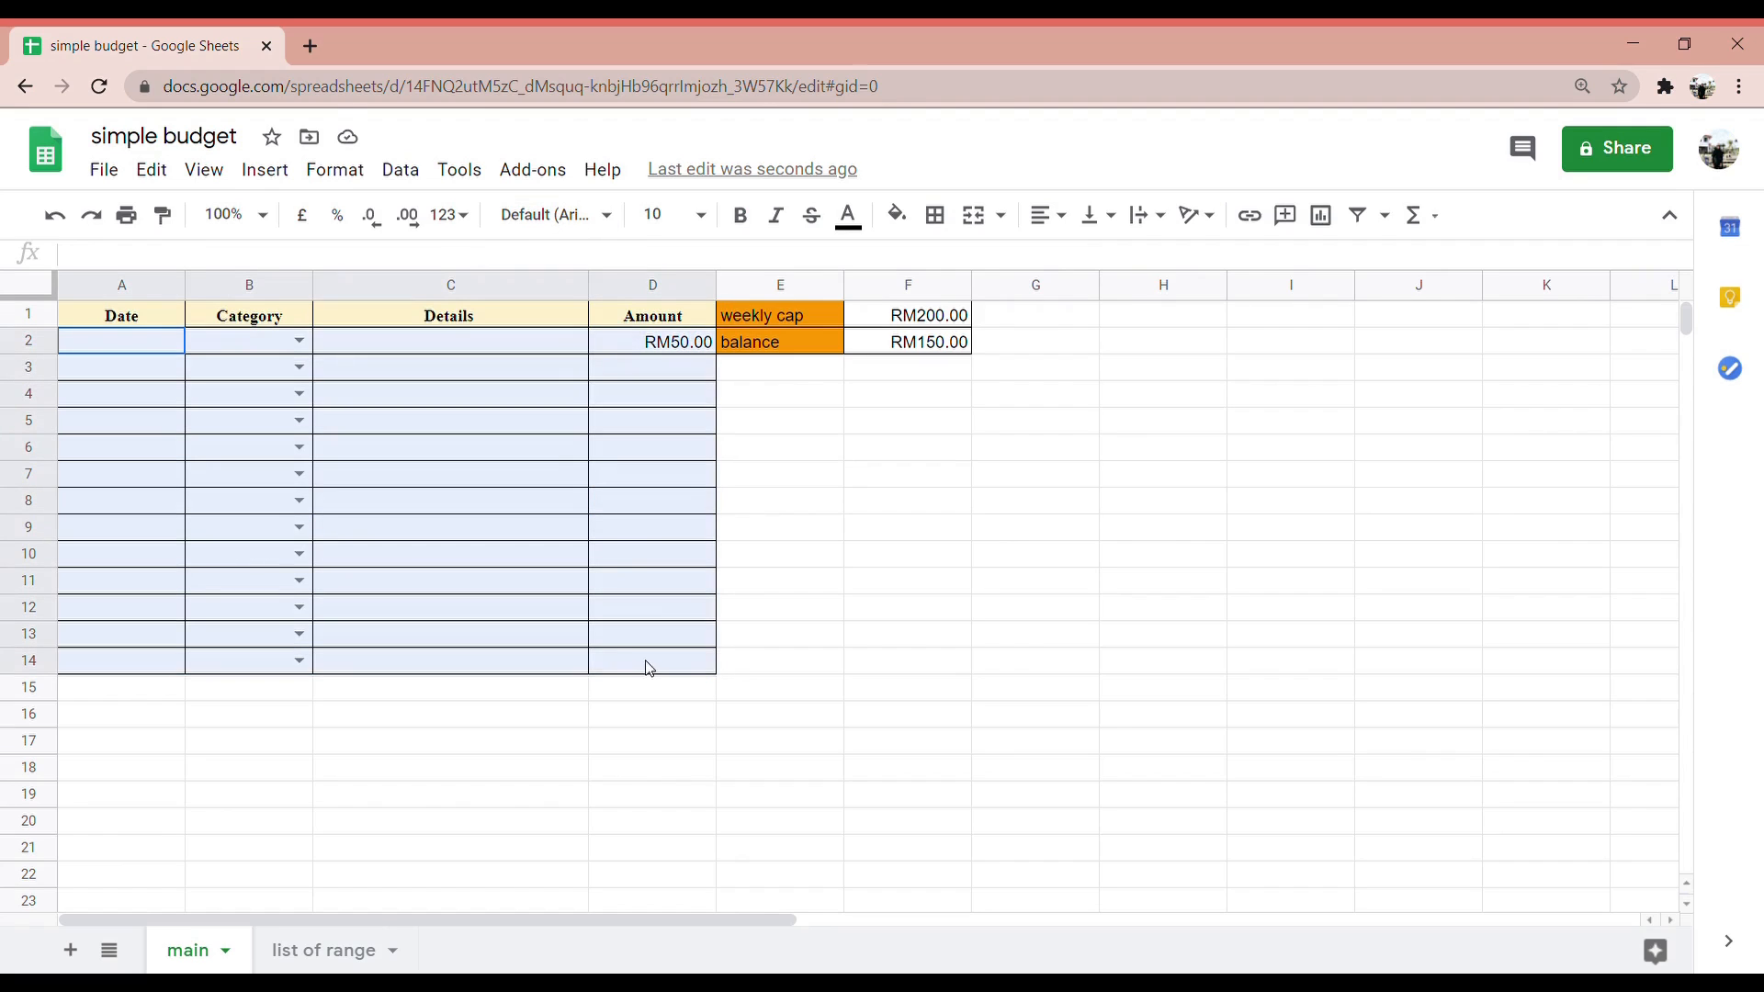
{"action": "left_click", "coordinate": [607, 233]}
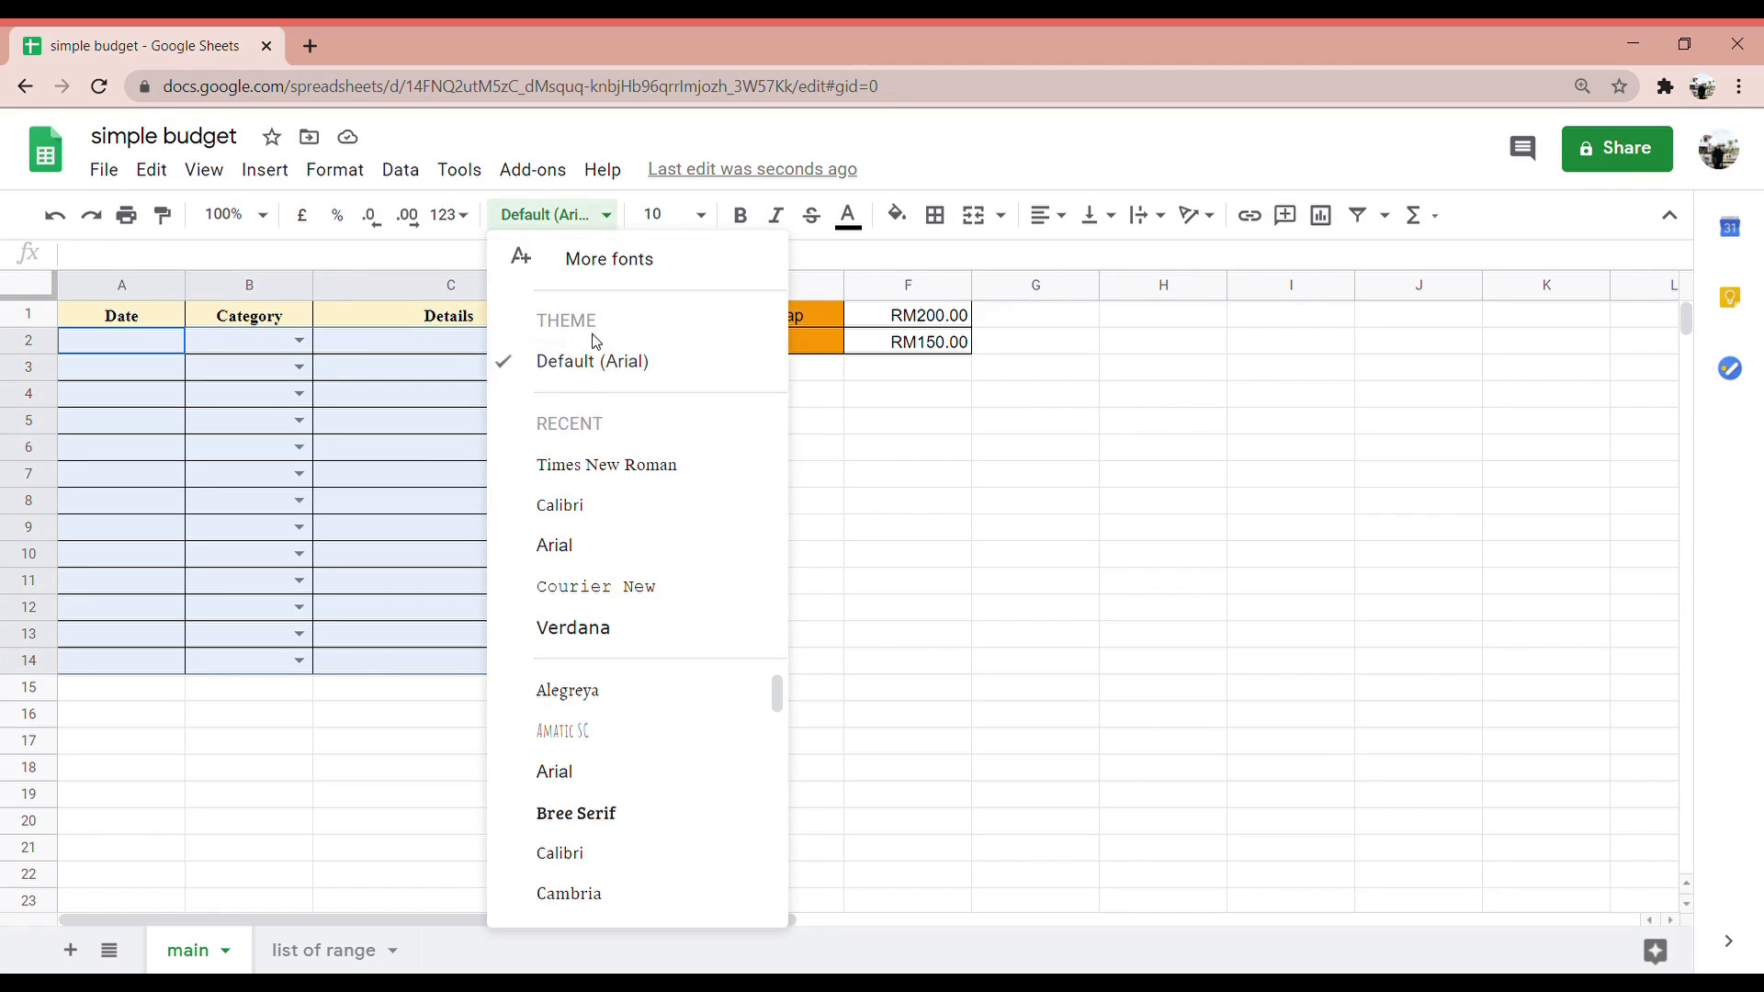
{"action": "left_click", "coordinate": [599, 514]}
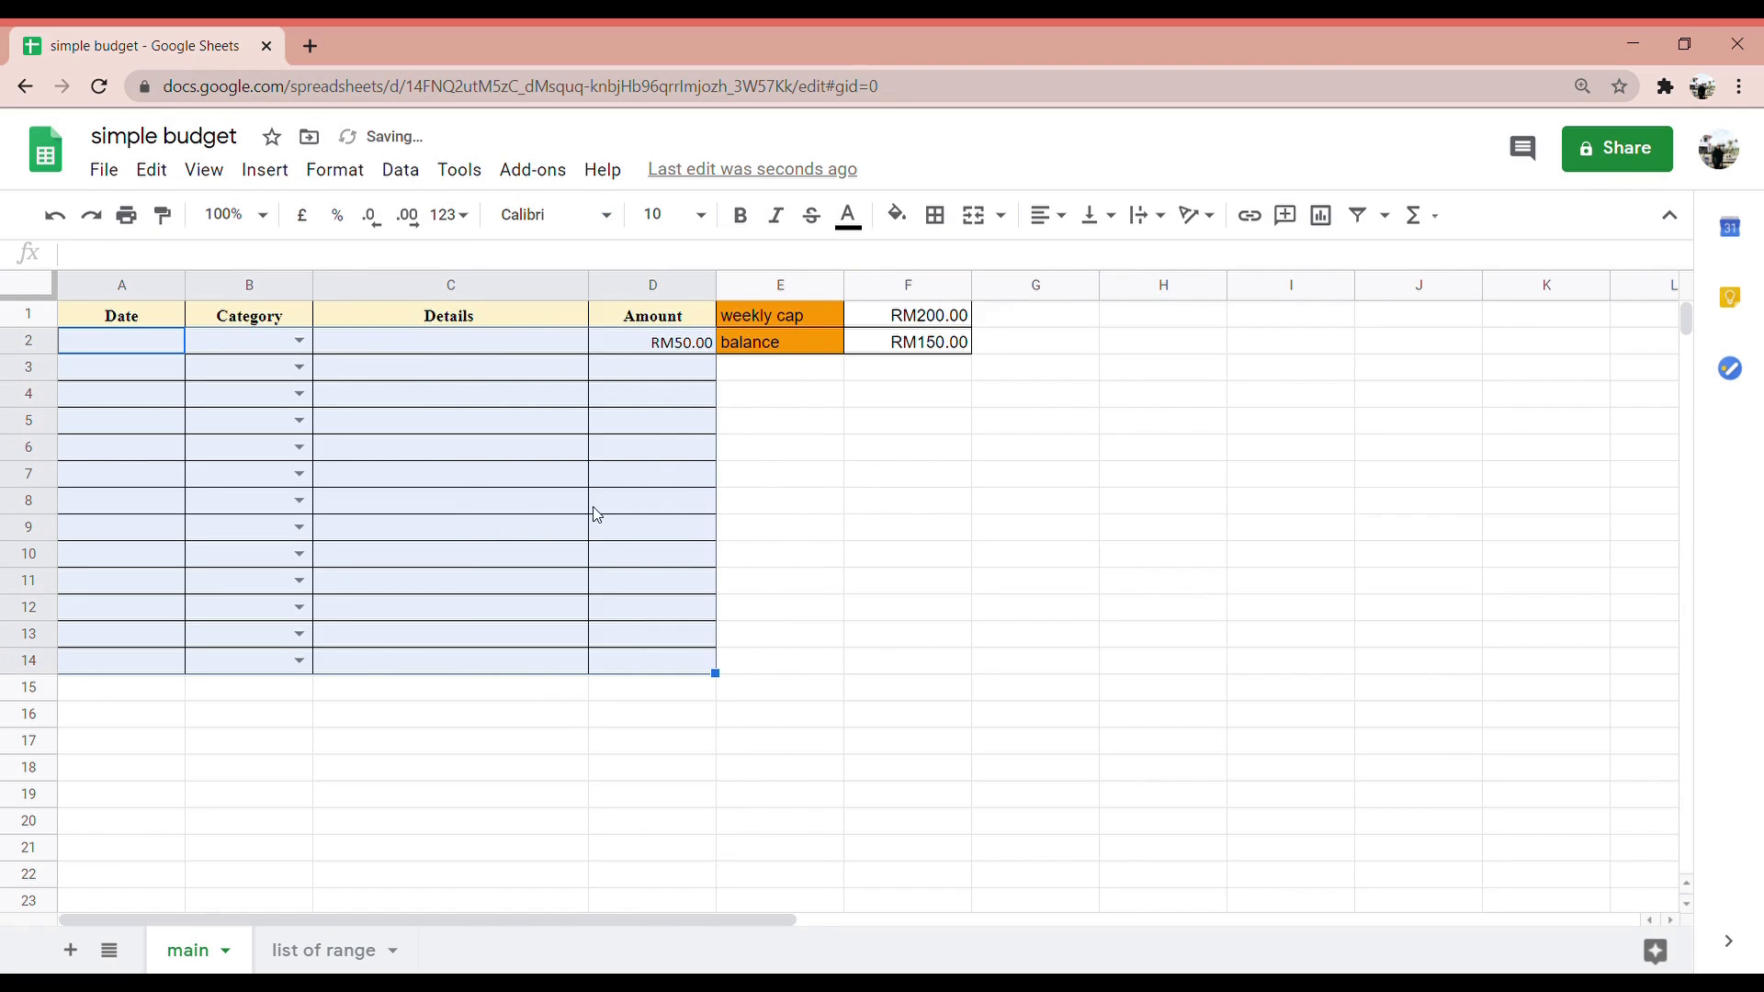
{"action": "left_click", "coordinate": [744, 485]}
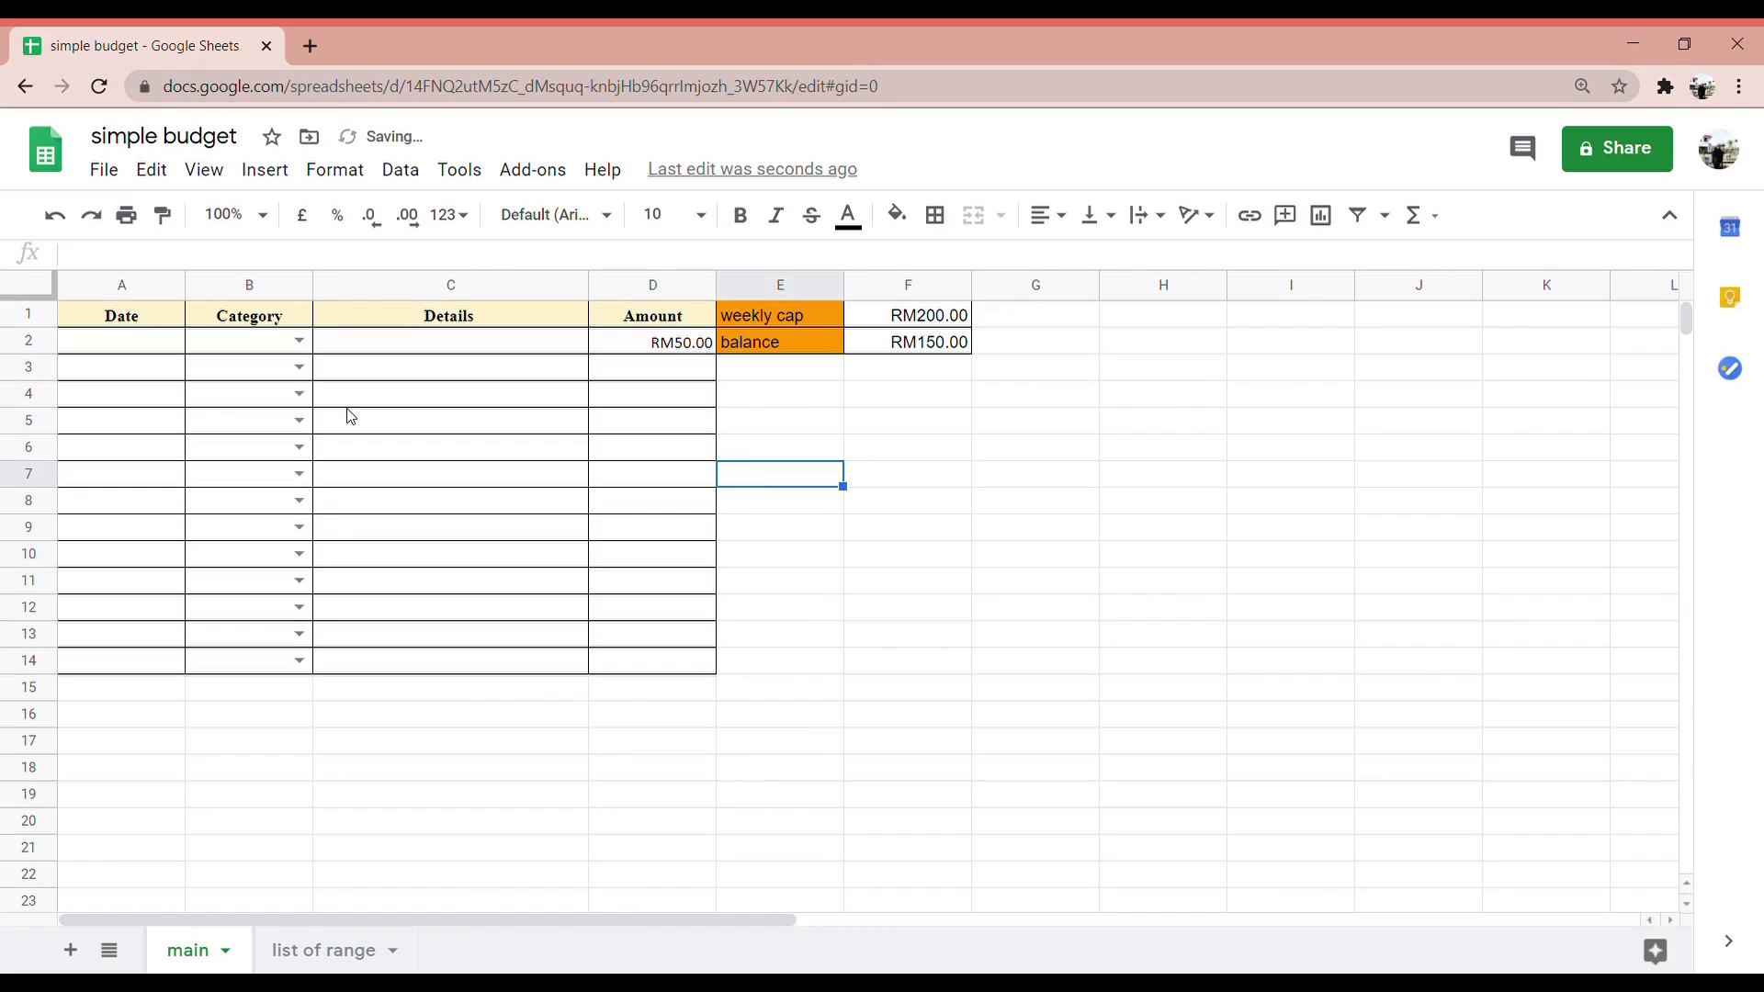
Format the weekly cap and balance labels in cells E1:E2 as bold Times New Roman
{"action": "left_click_drag", "start_coordinate": [799, 312], "coordinate": [798, 338]}
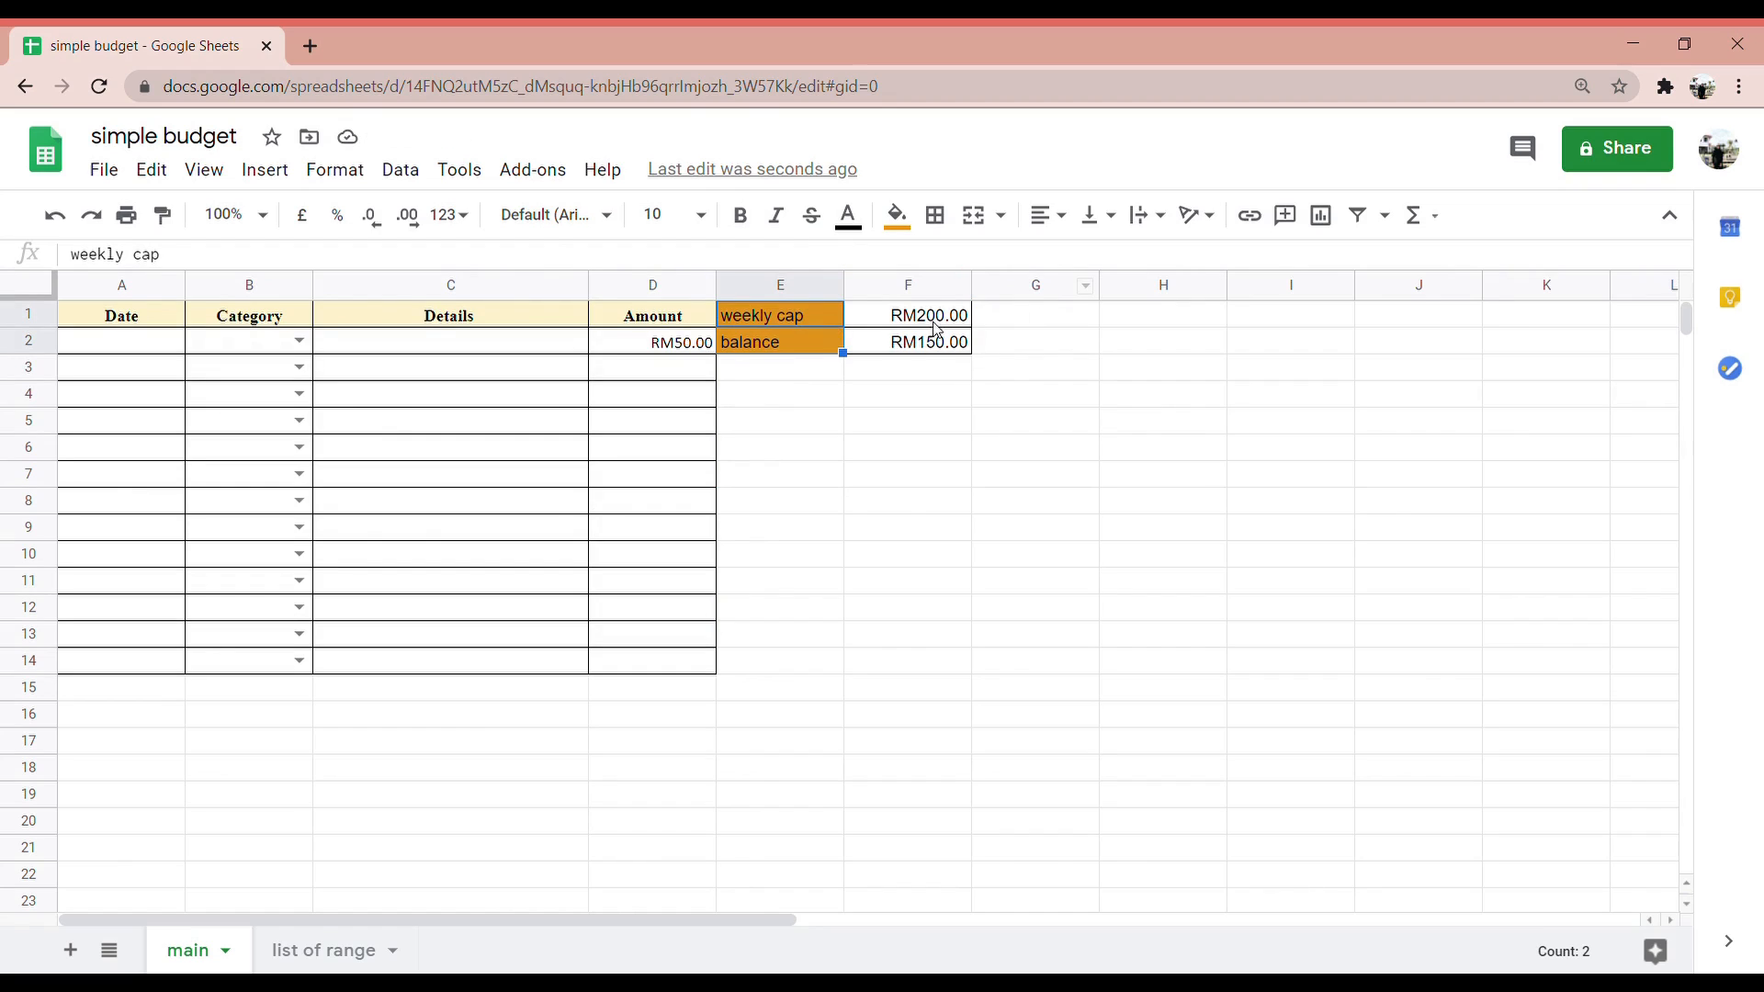
{"action": "left_click", "coordinate": [607, 217]}
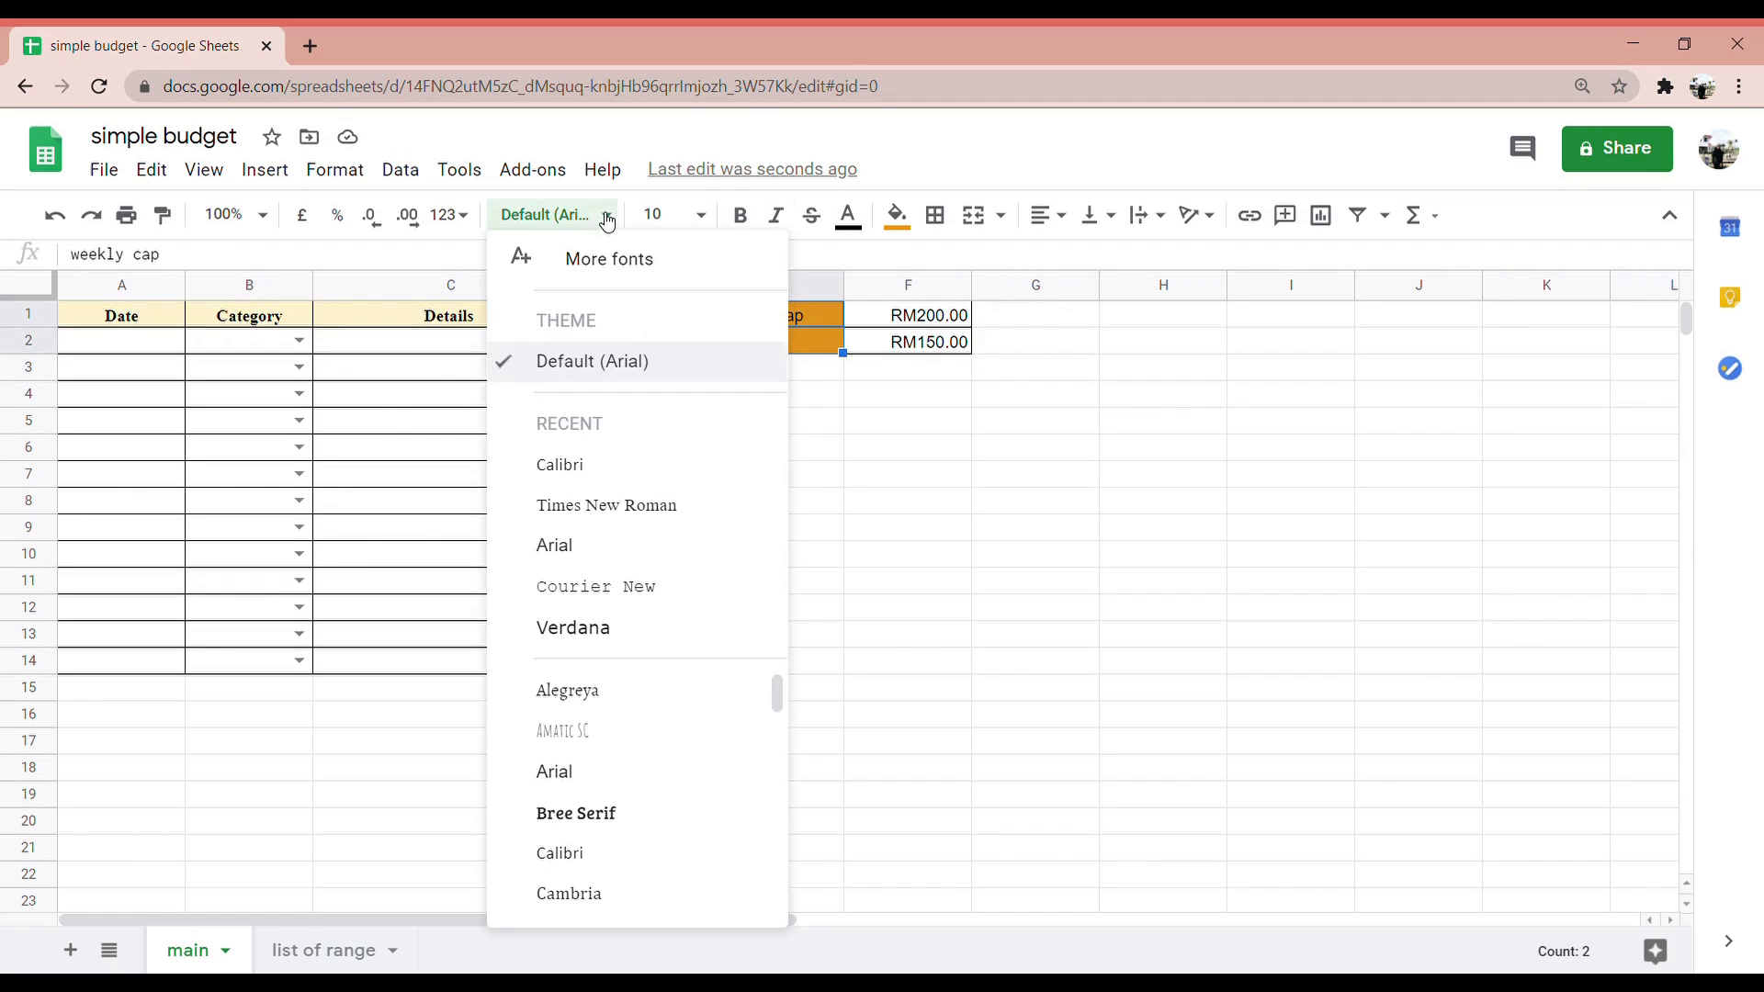
{"action": "left_click", "coordinate": [602, 505]}
{"action": "left_click", "coordinate": [908, 374]}
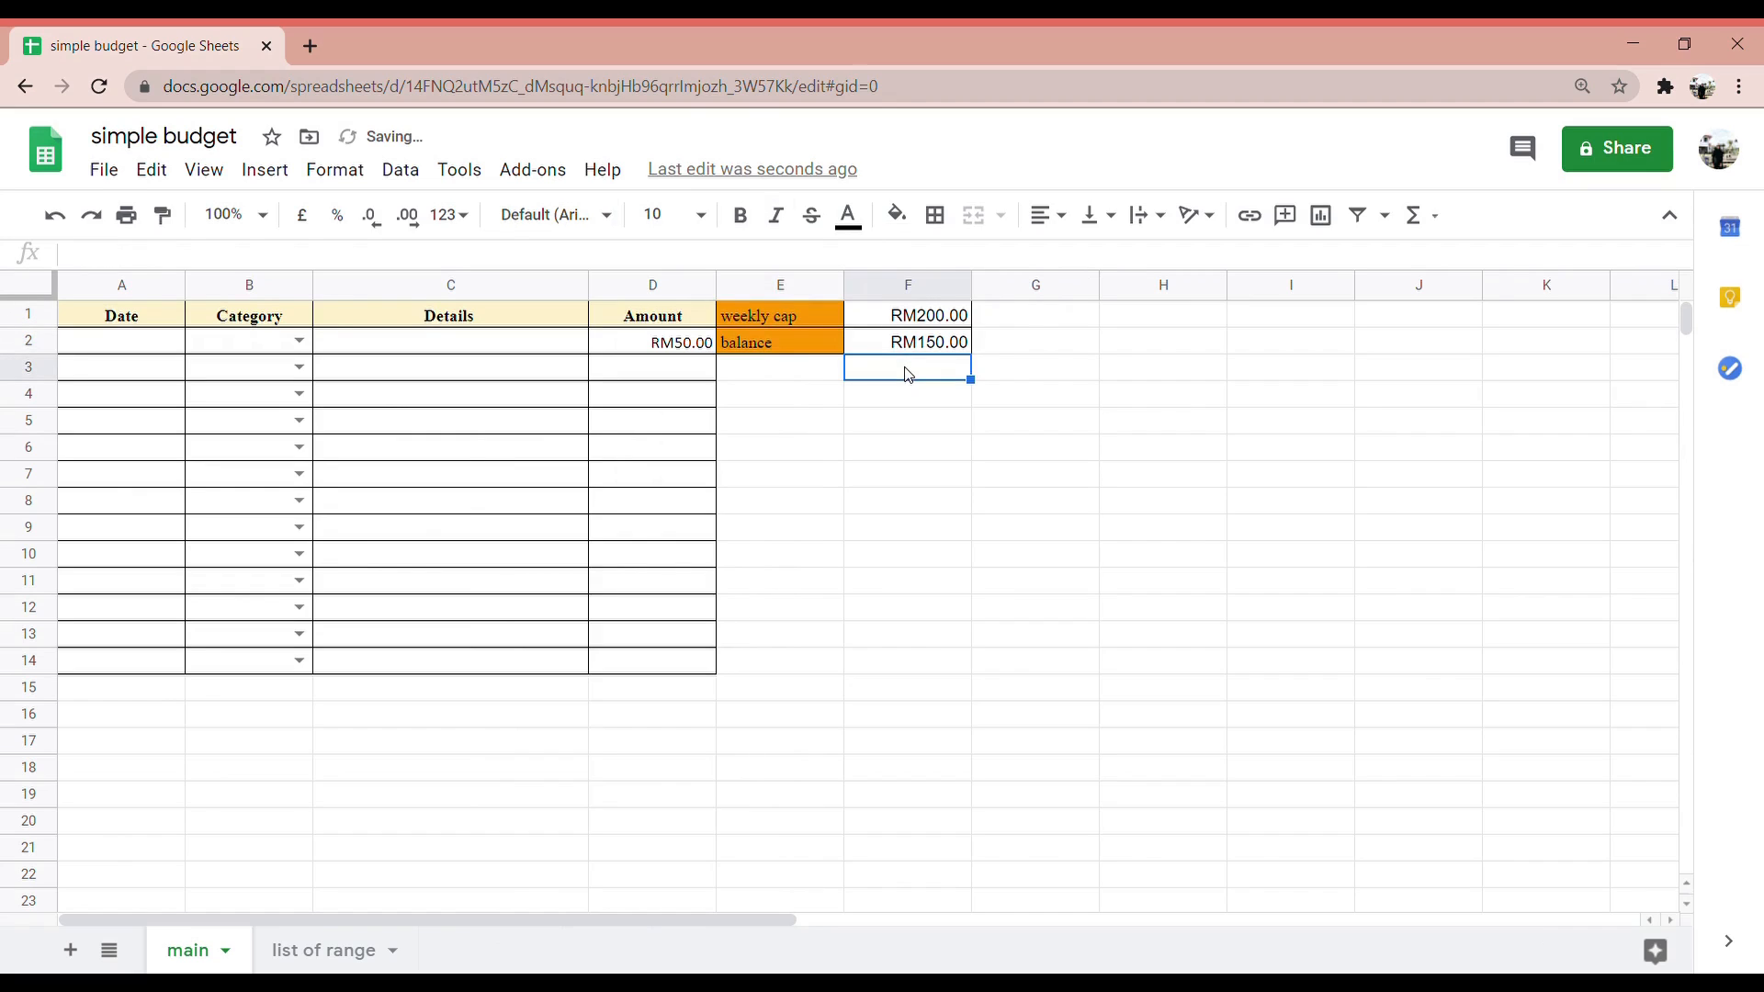
{"action": "left_click", "coordinate": [750, 323]}
{"action": "left_click_drag", "start_coordinate": [761, 342], "coordinate": [762, 345]}
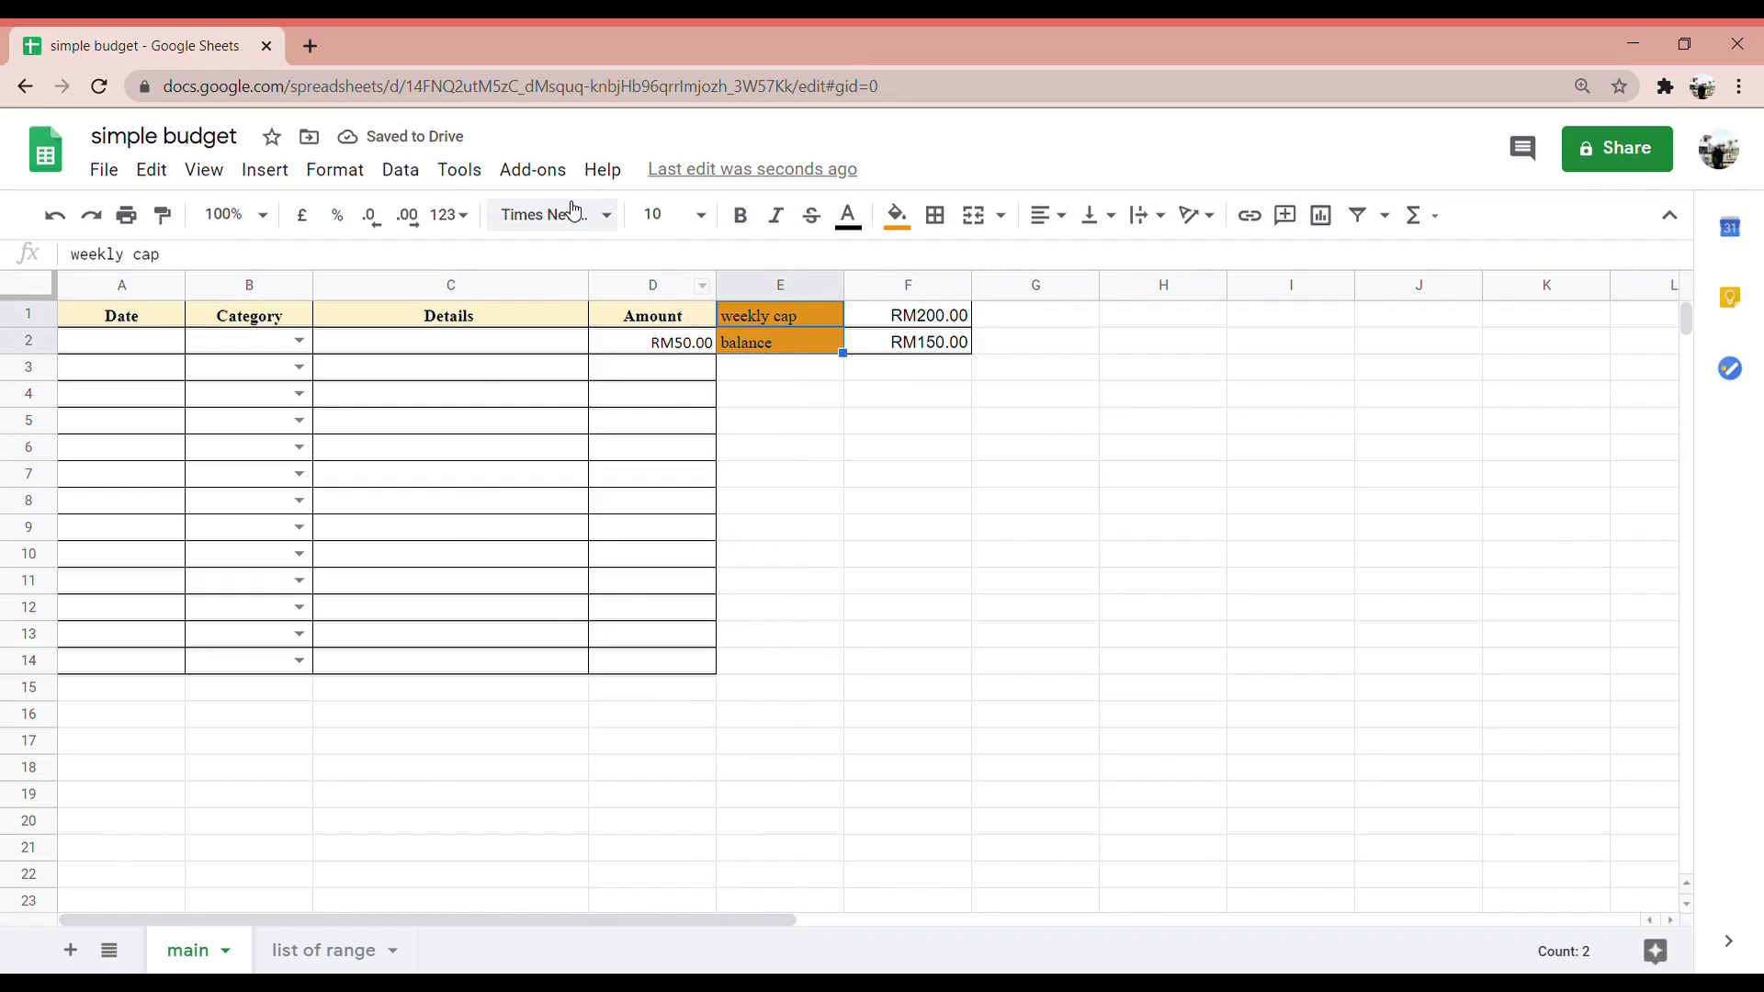
{"action": "left_click", "coordinate": [599, 217]}
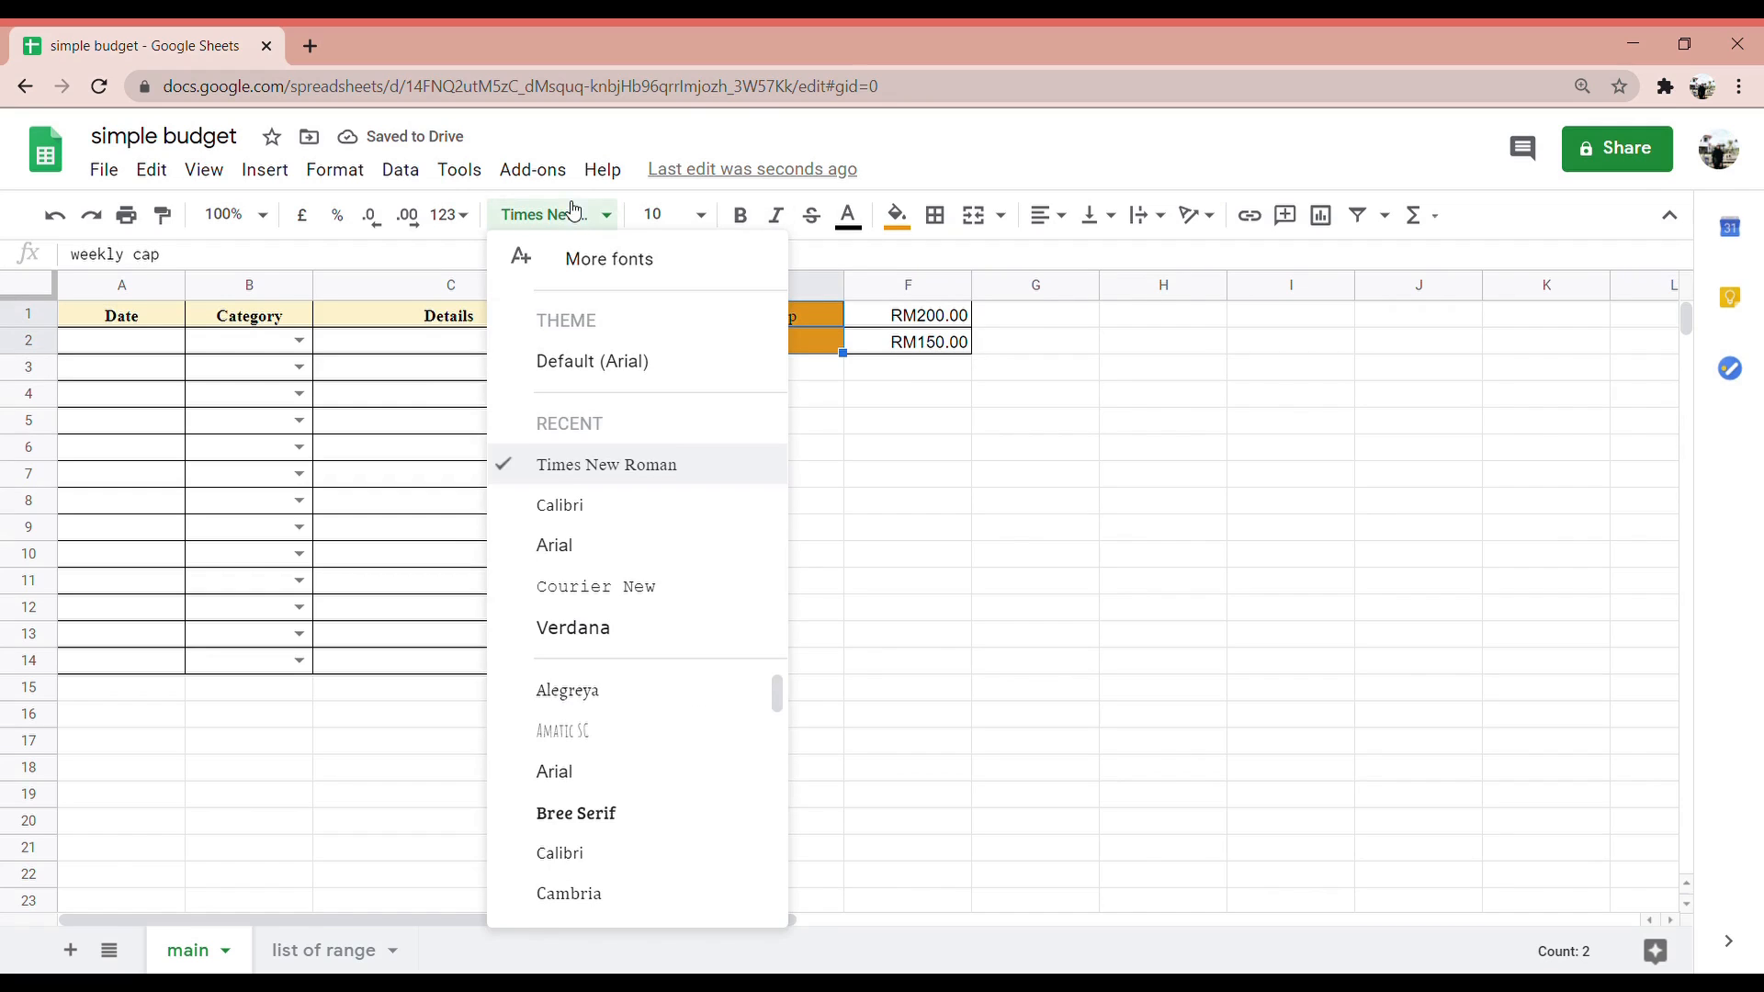
{"action": "left_click", "coordinate": [741, 215]}
{"action": "left_click", "coordinate": [1176, 394]}
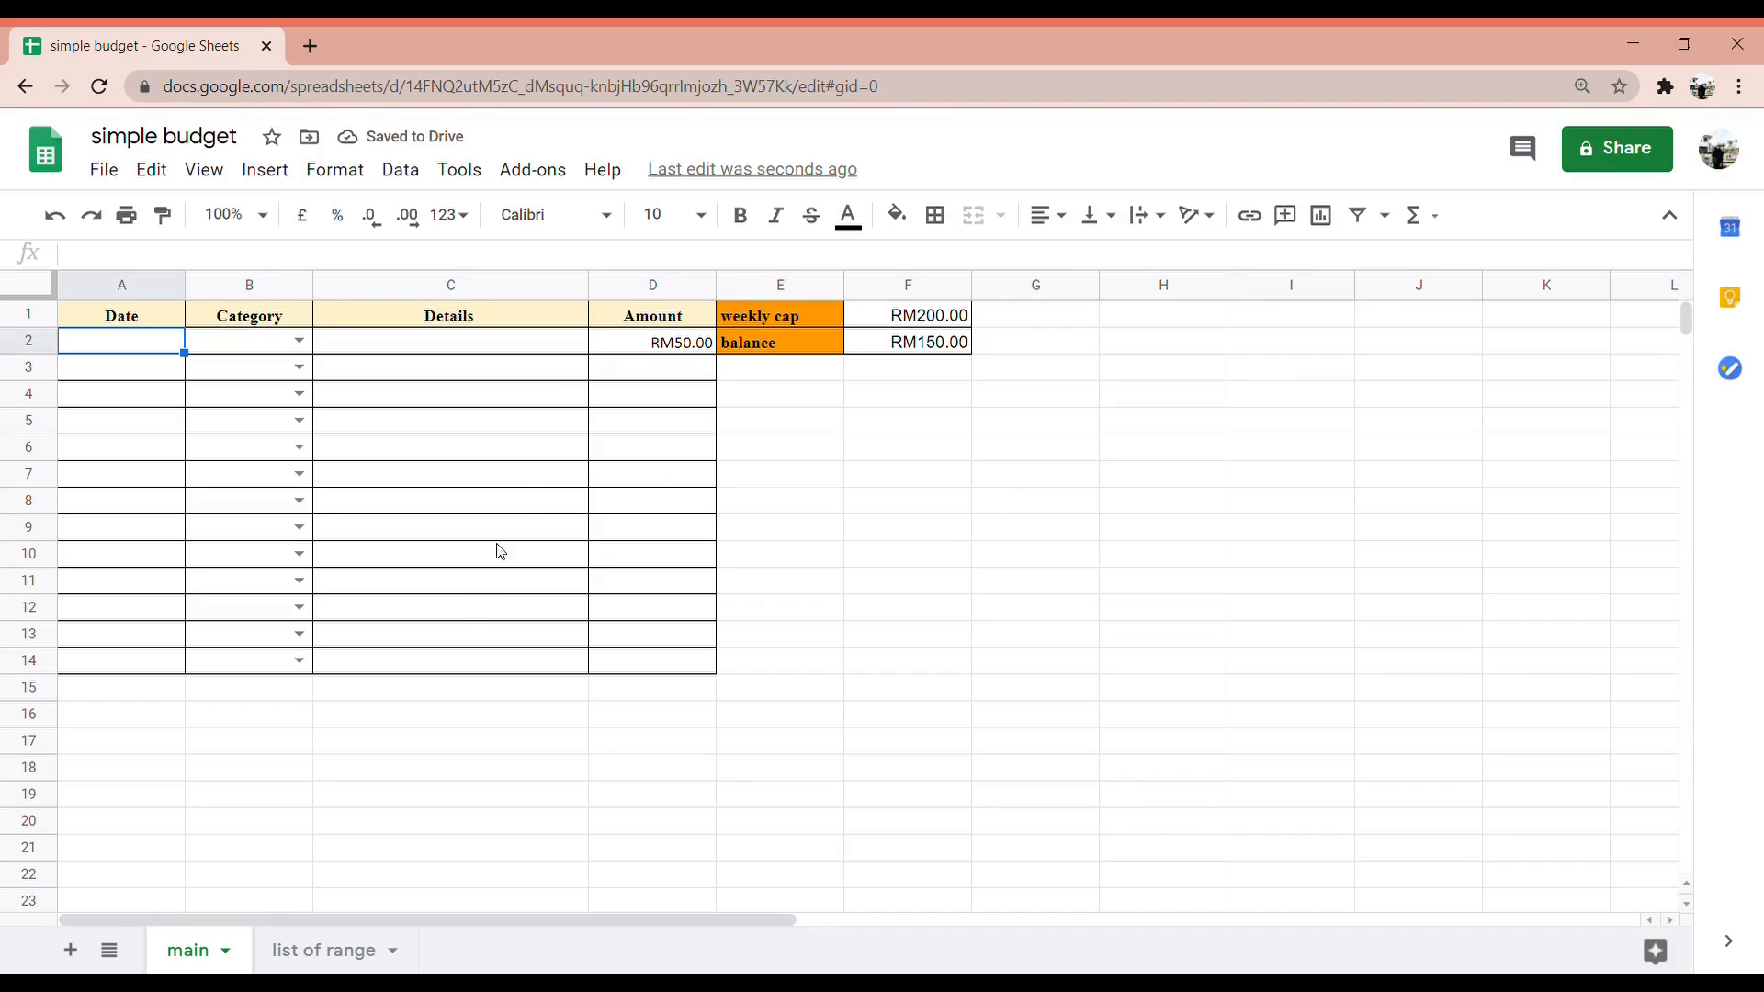
{"action": "left_click_drag", "start_coordinate": [146, 691], "coordinate": [643, 839]}
{"action": "left_click", "coordinate": [705, 736]}
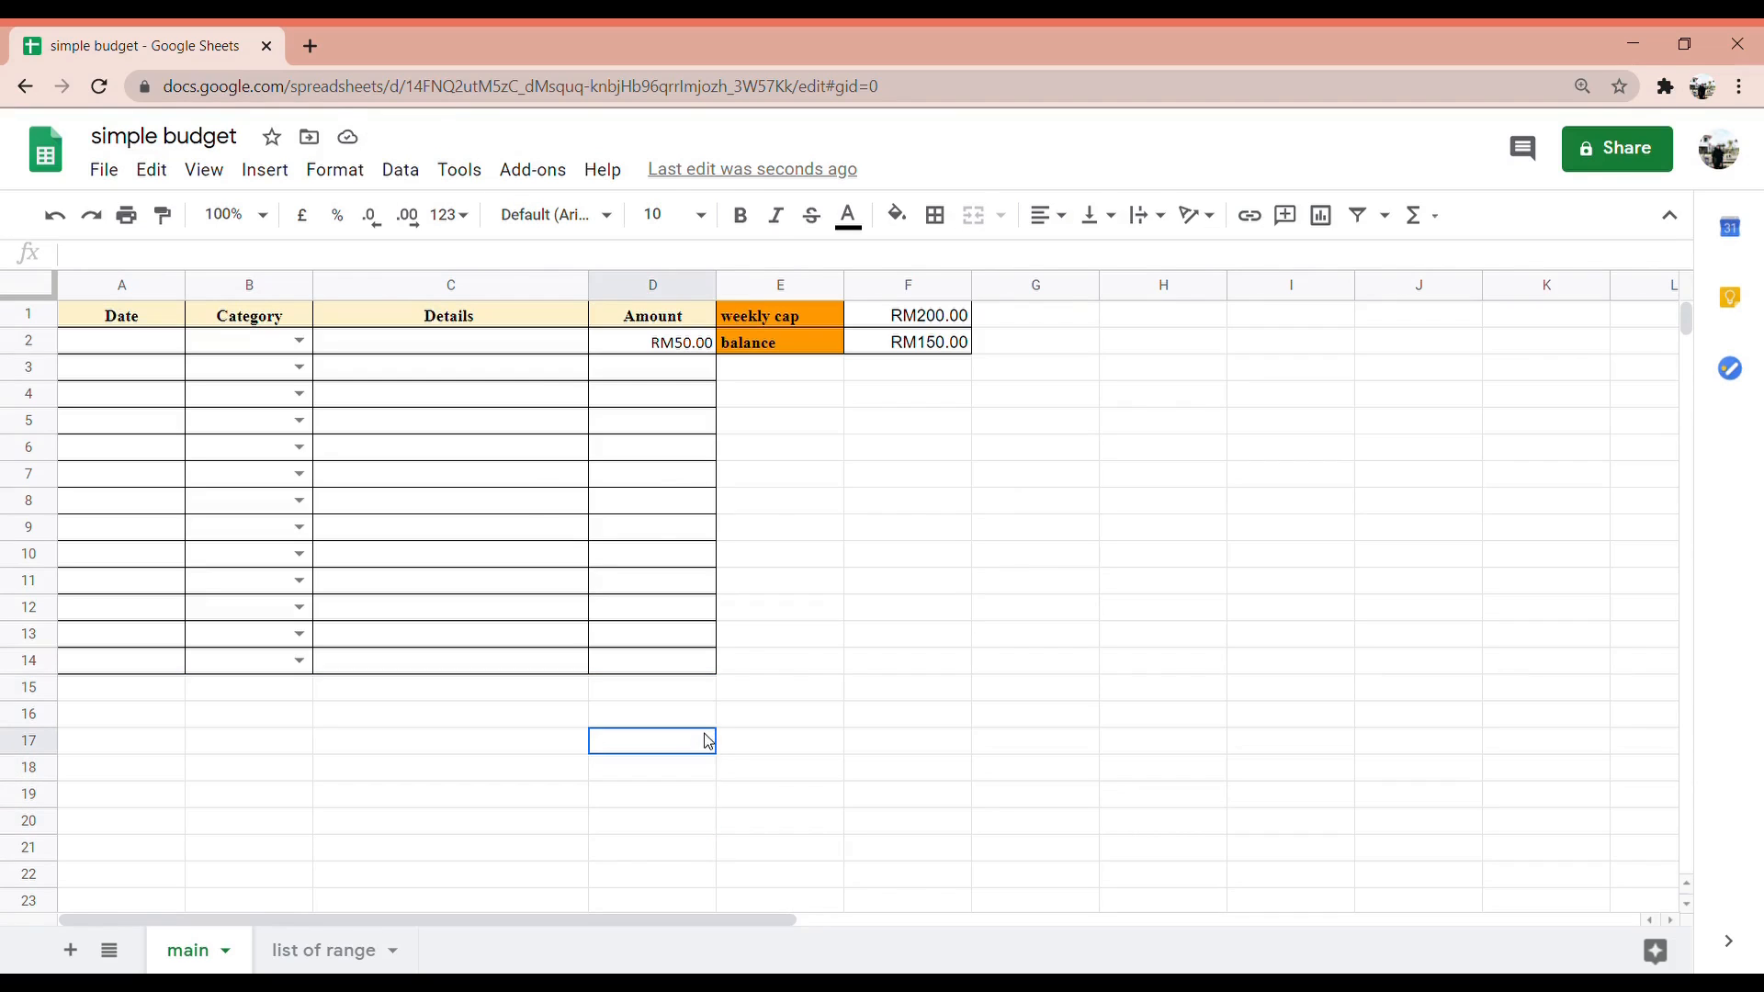
{"action": "left_click", "coordinate": [778, 688]}
Extend the expense table down to row 19 by autofilling from cells A13:D14
{"action": "left_click_drag", "start_coordinate": [101, 643], "coordinate": [690, 660]}
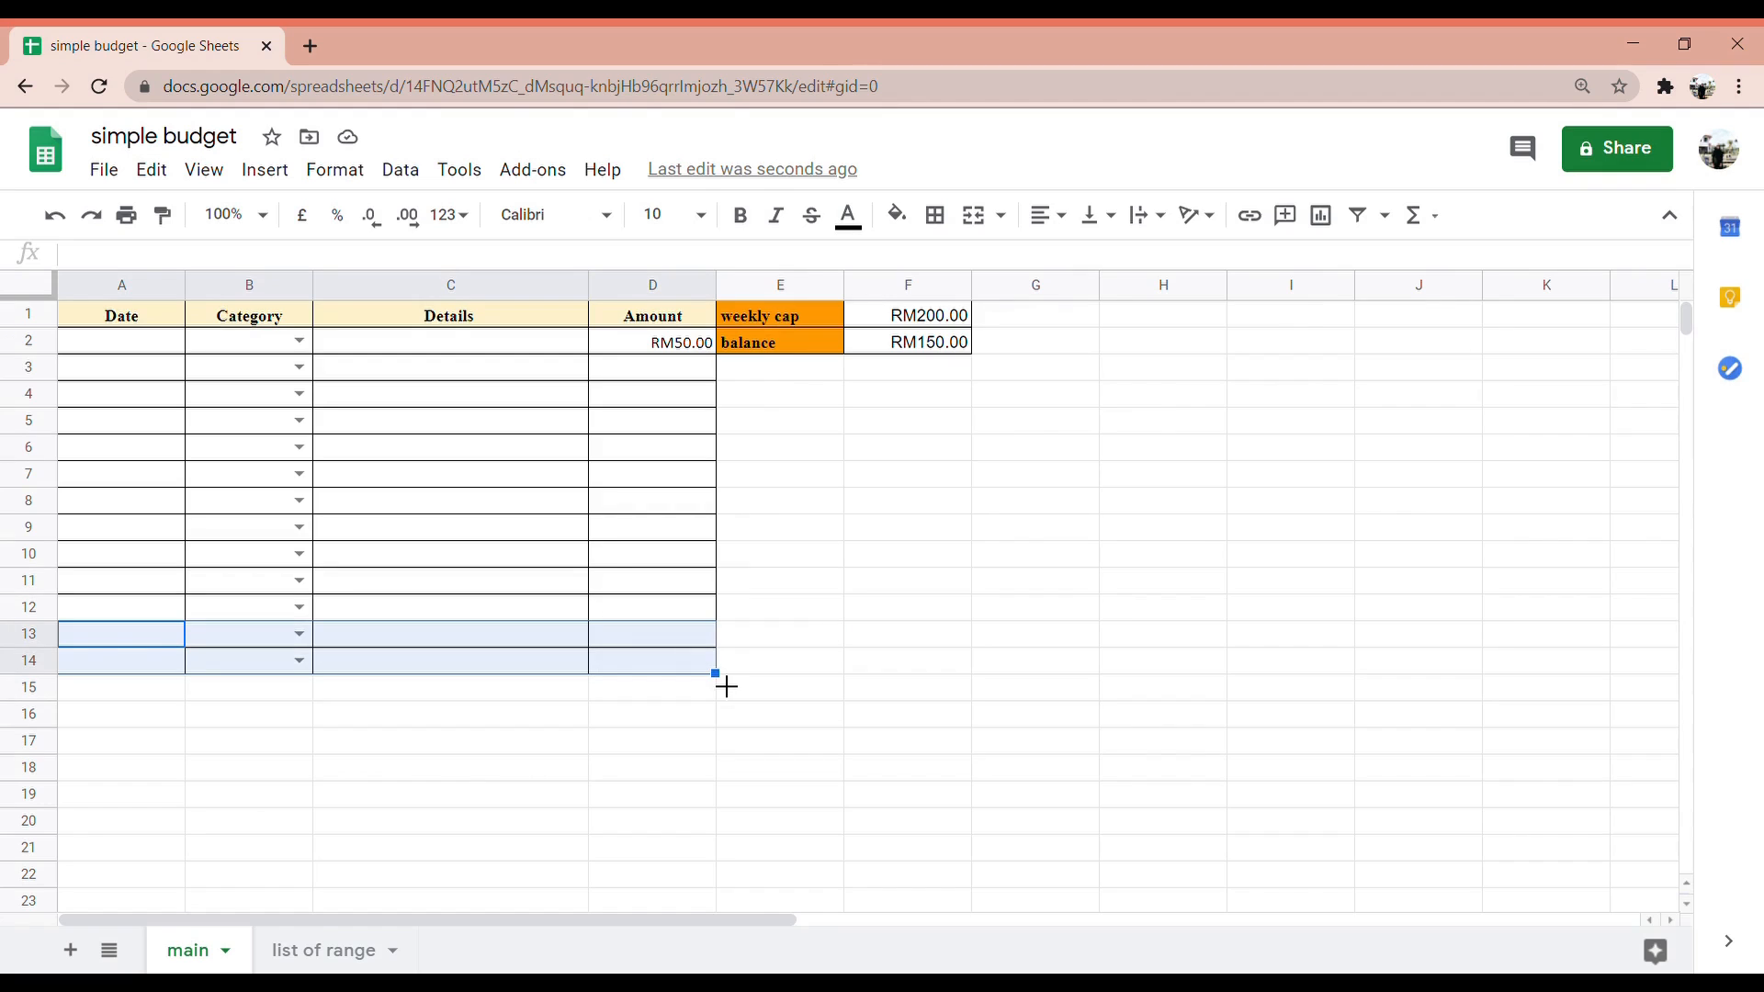
{"action": "left_click_drag", "start_coordinate": [726, 686], "coordinate": [708, 788]}
{"action": "left_click", "coordinate": [889, 662]}
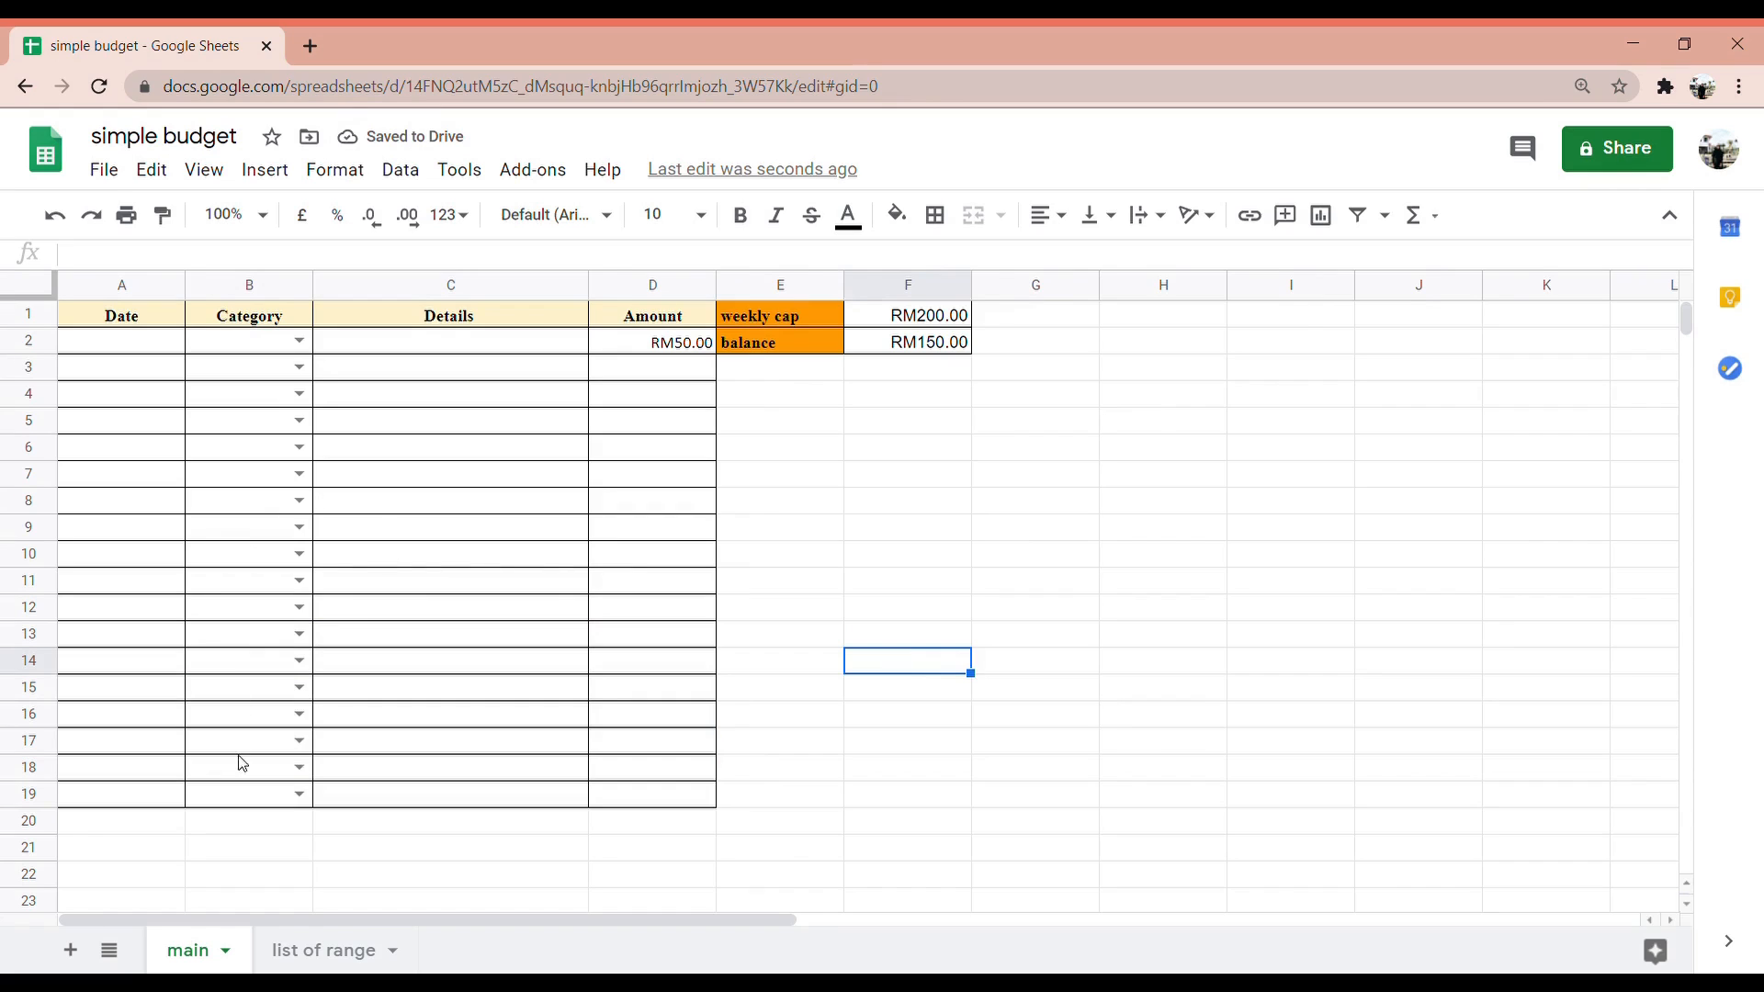
Check the Category drop-down options in cell B16 and the Details cells in the added rows
{"action": "left_click", "coordinate": [301, 714]}
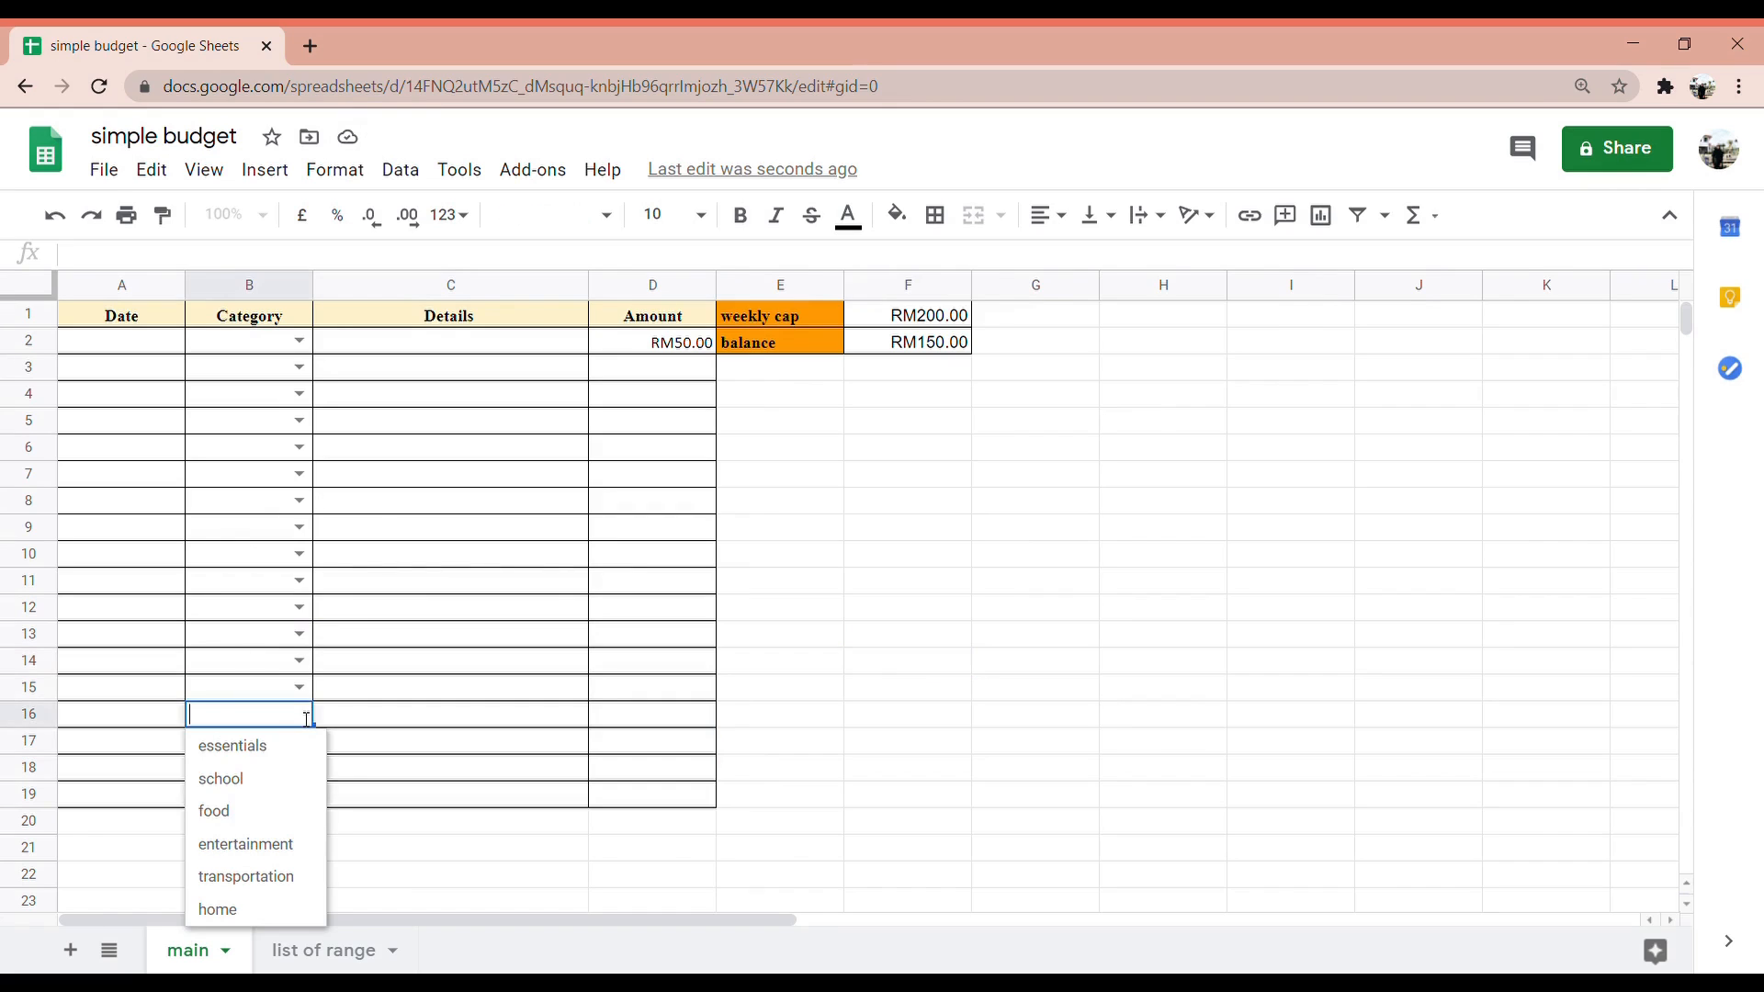
{"action": "left_click", "coordinate": [406, 691]}
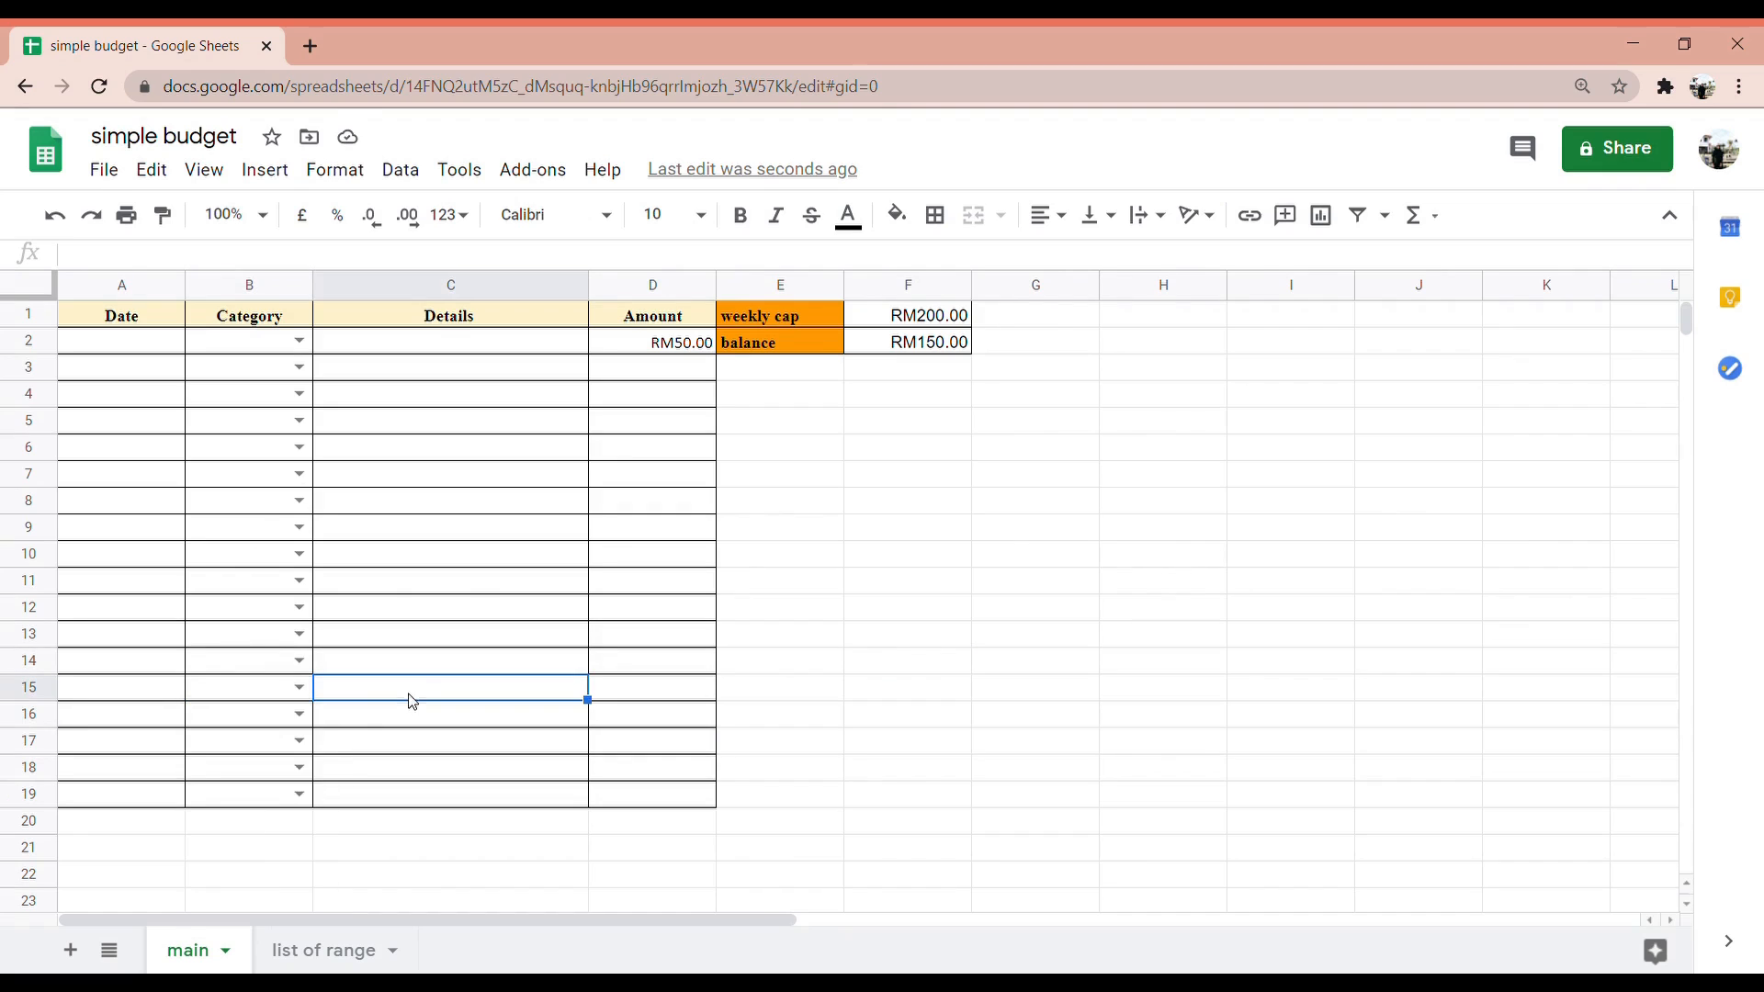
{"action": "double_click", "coordinate": [420, 745]}
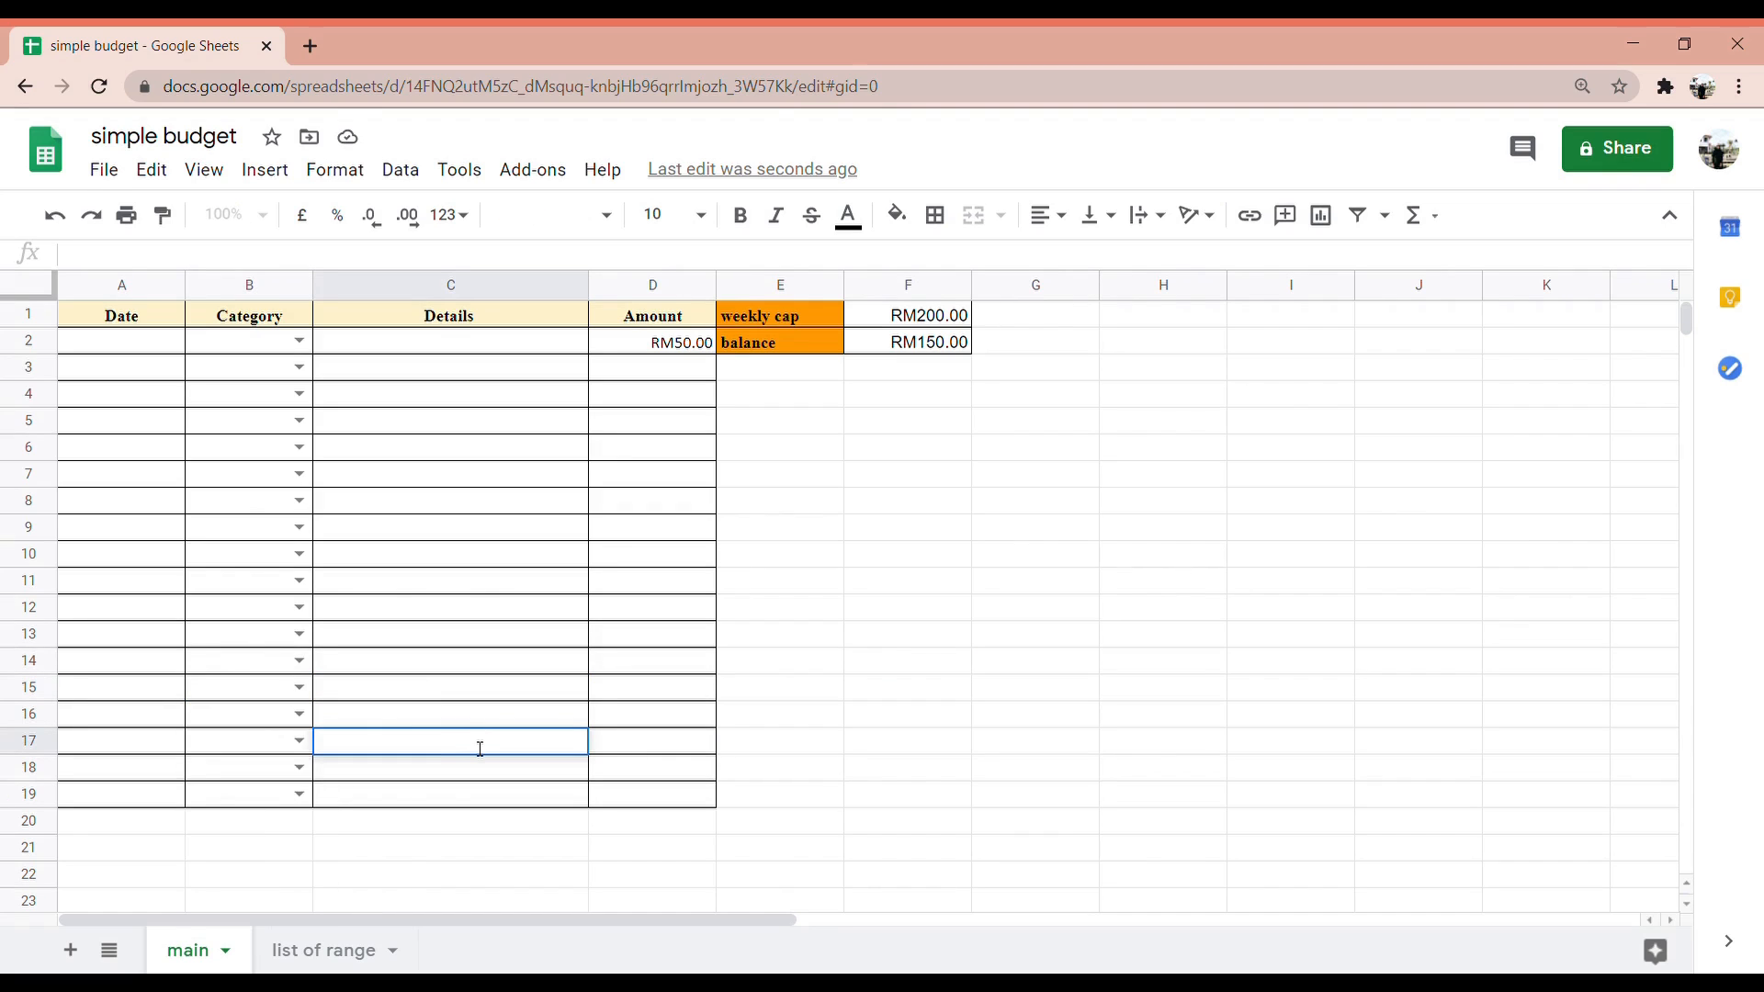
{"action": "left_click", "coordinate": [102, 827]}
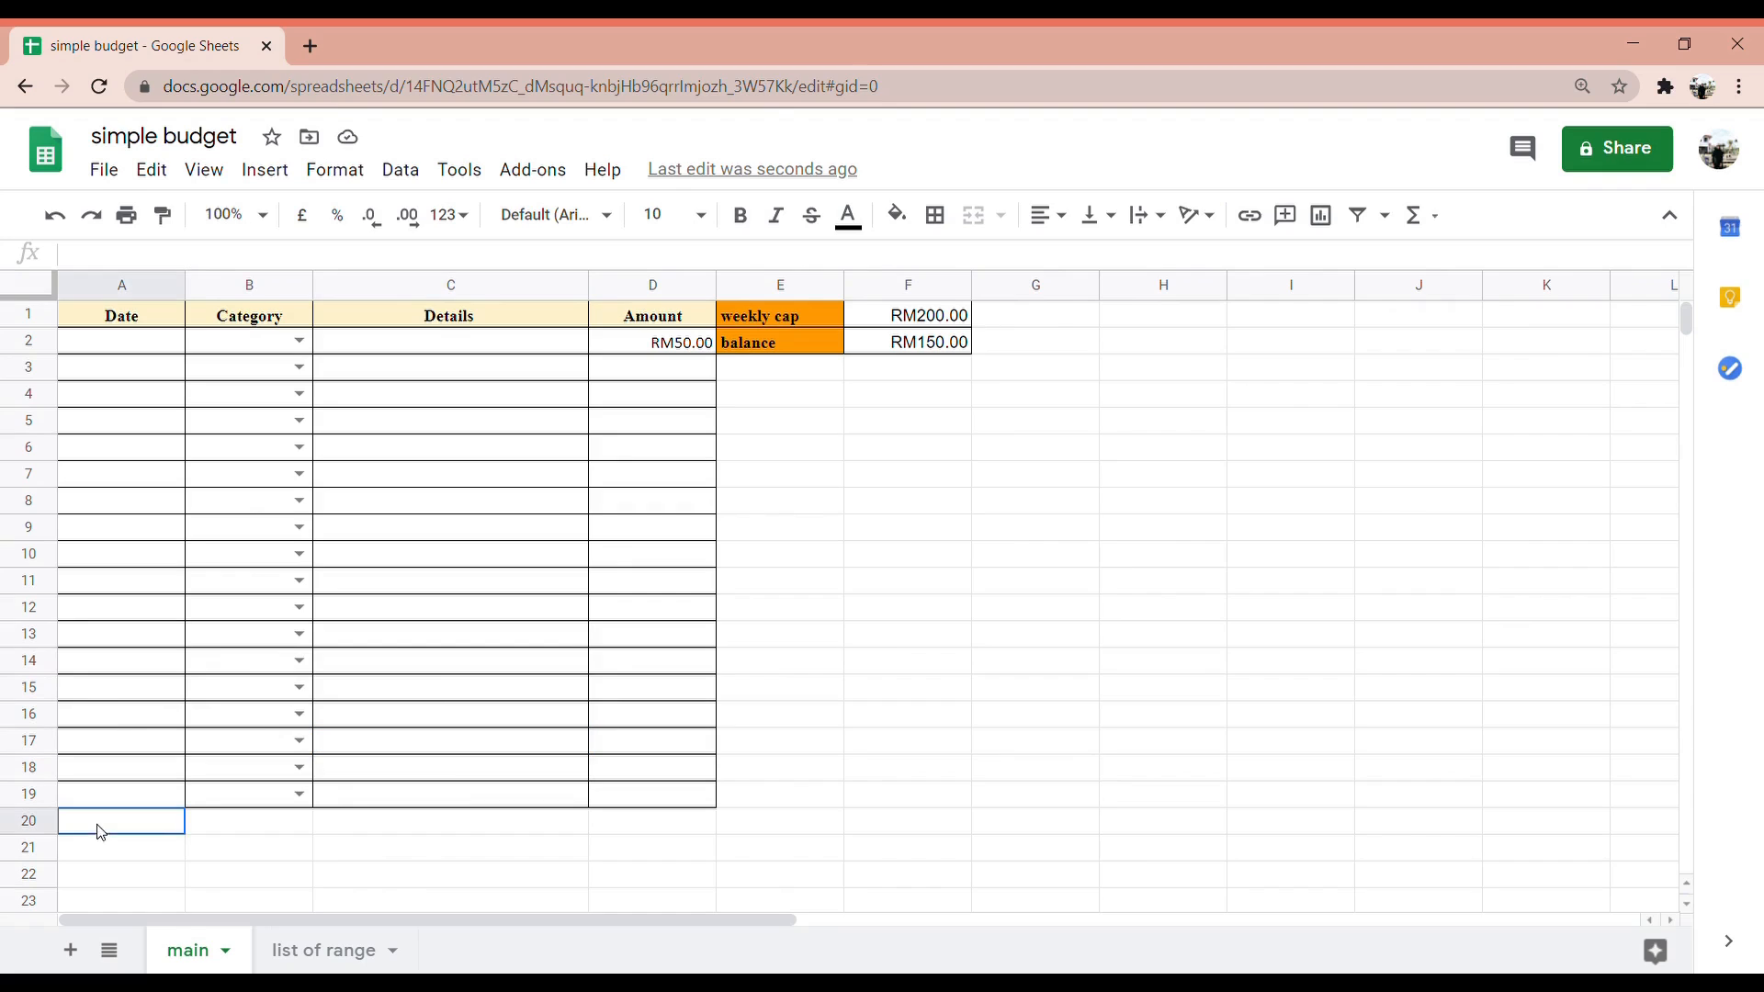
{"action": "left_click", "coordinate": [760, 876]}
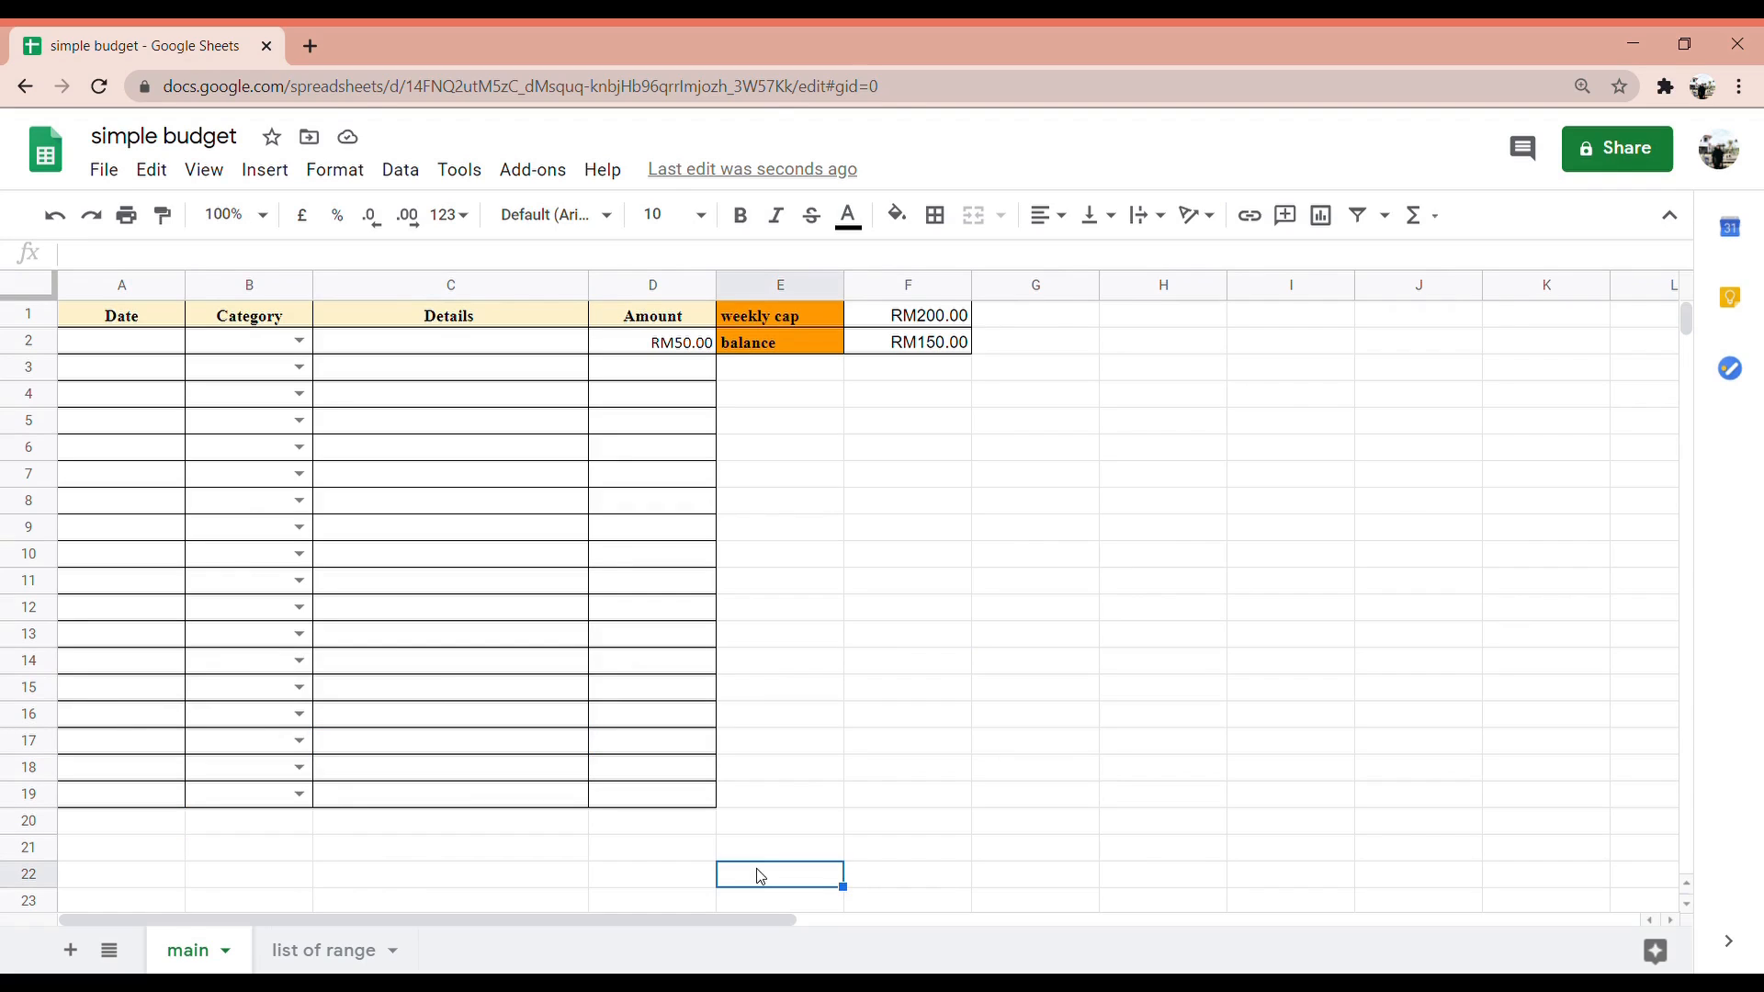
{"action": "left_click", "coordinate": [839, 766]}
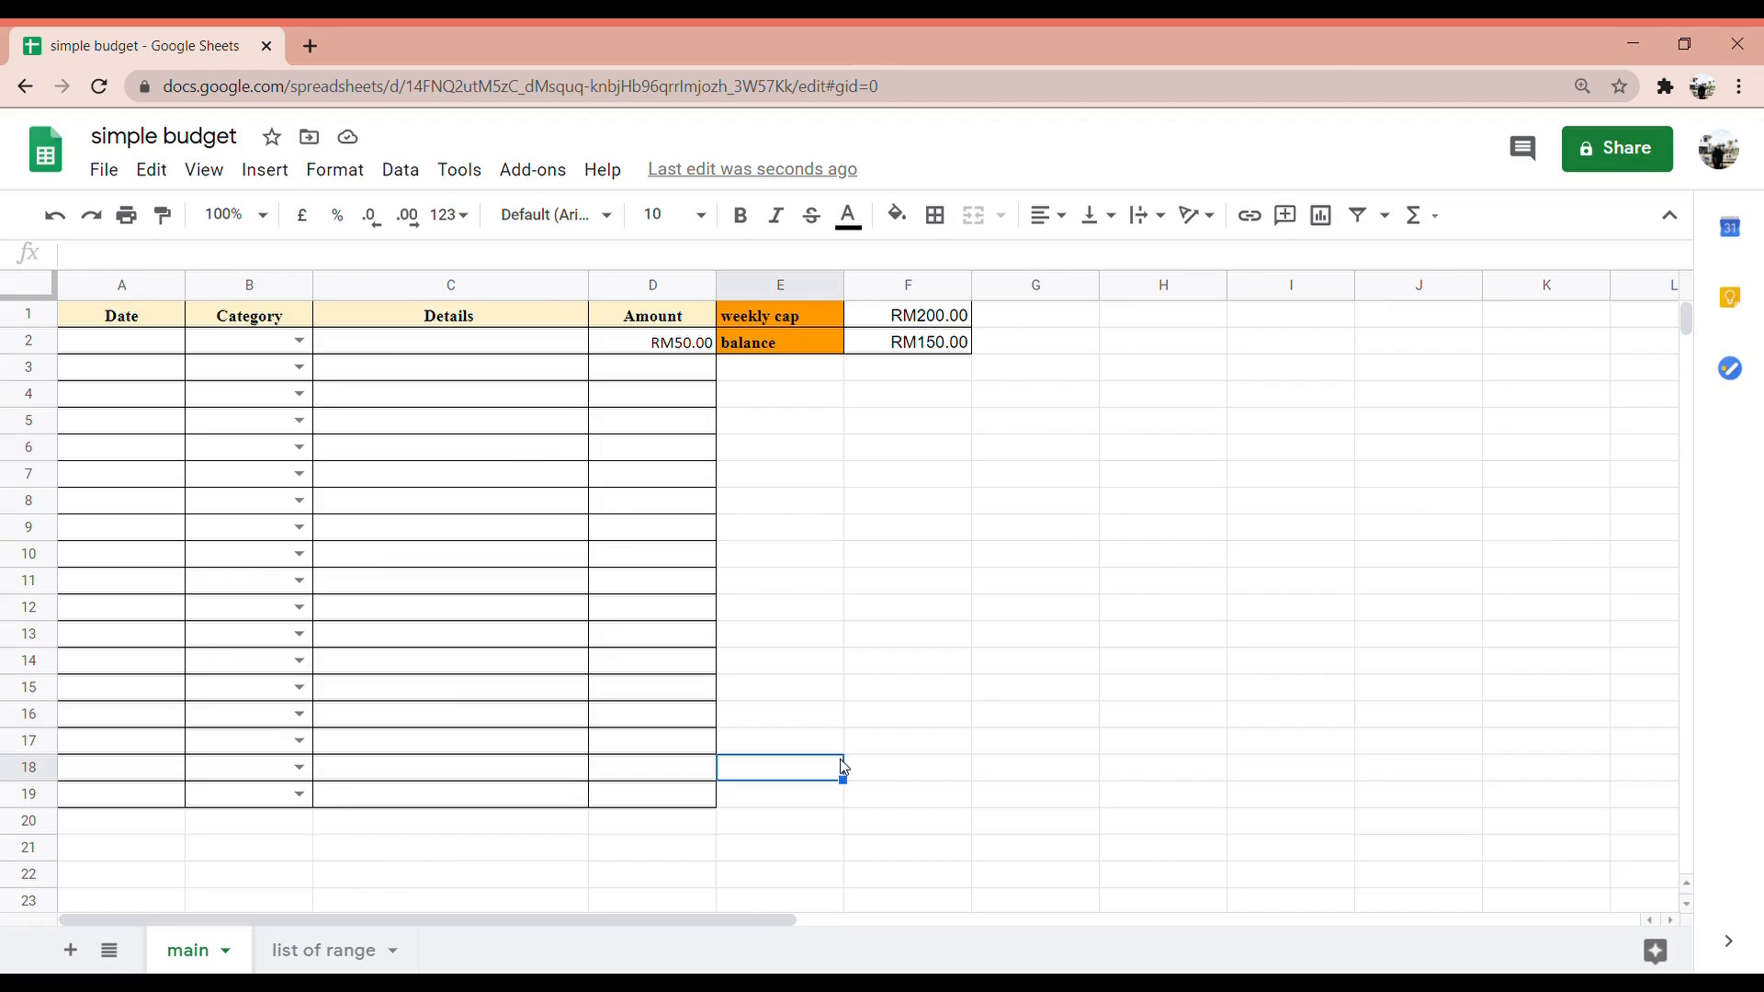
Label cell C20 as total and sum the amounts D2:D19 in cell D20 with the SUM function
{"action": "double_click", "coordinate": [433, 823]}
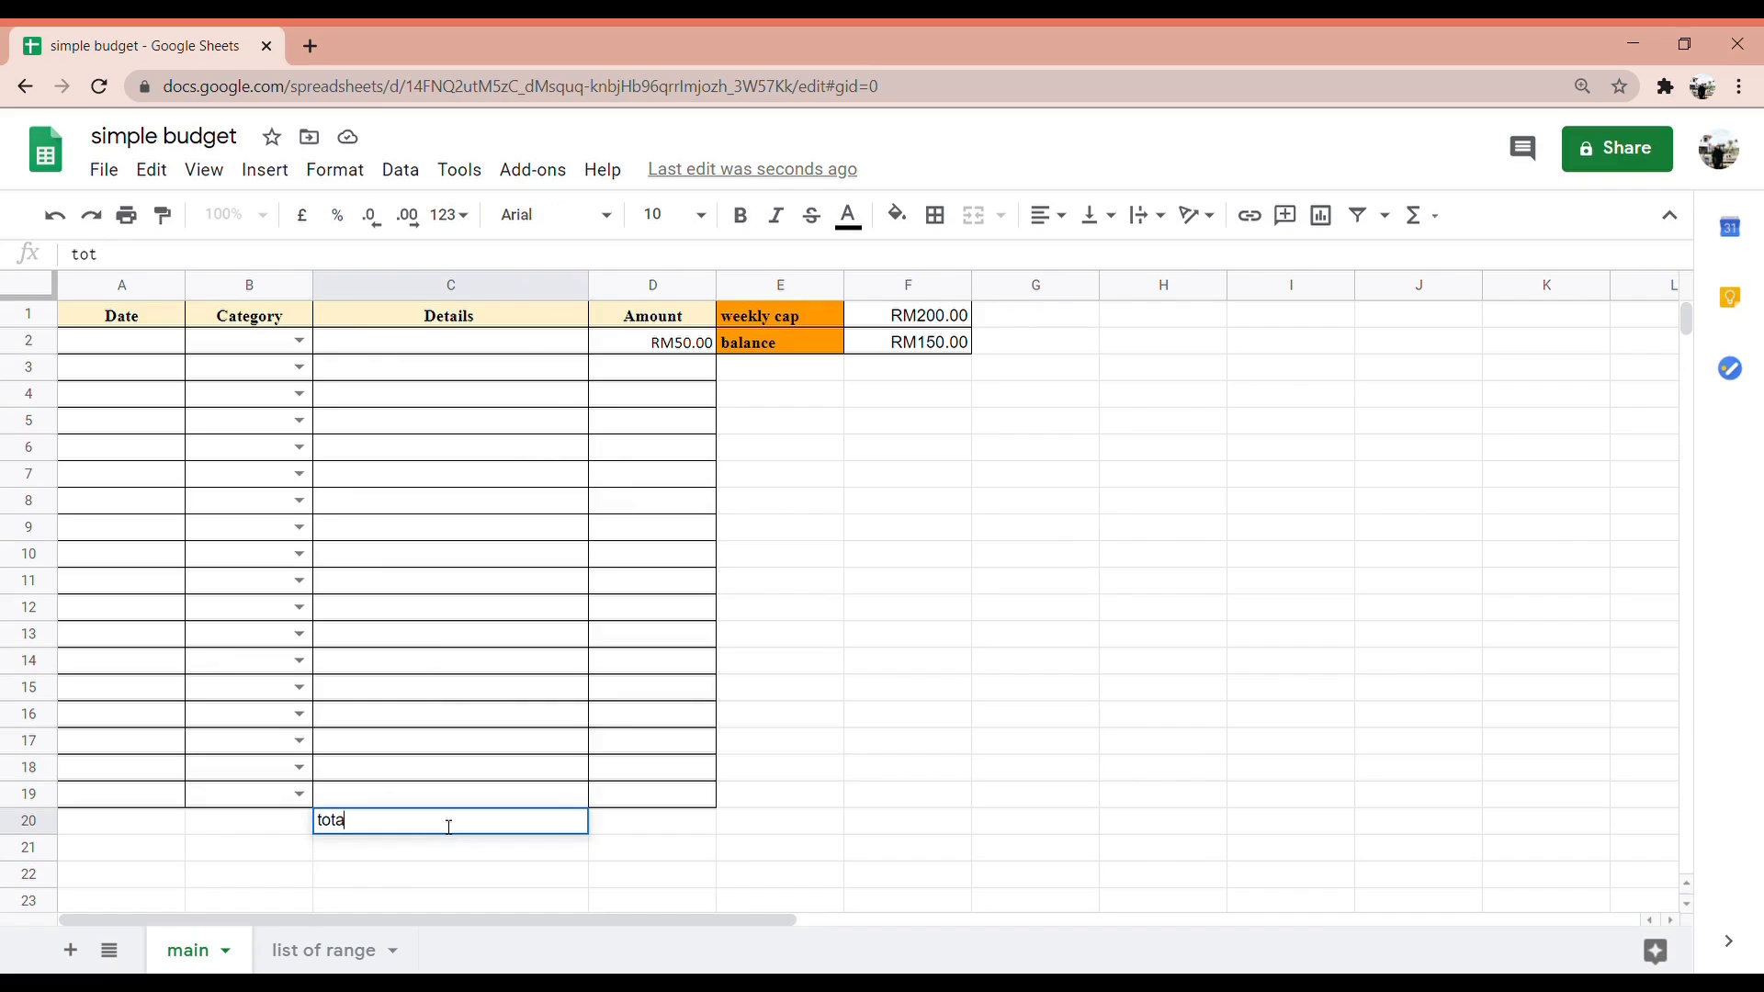
{"action": "key", "text": "Return"}
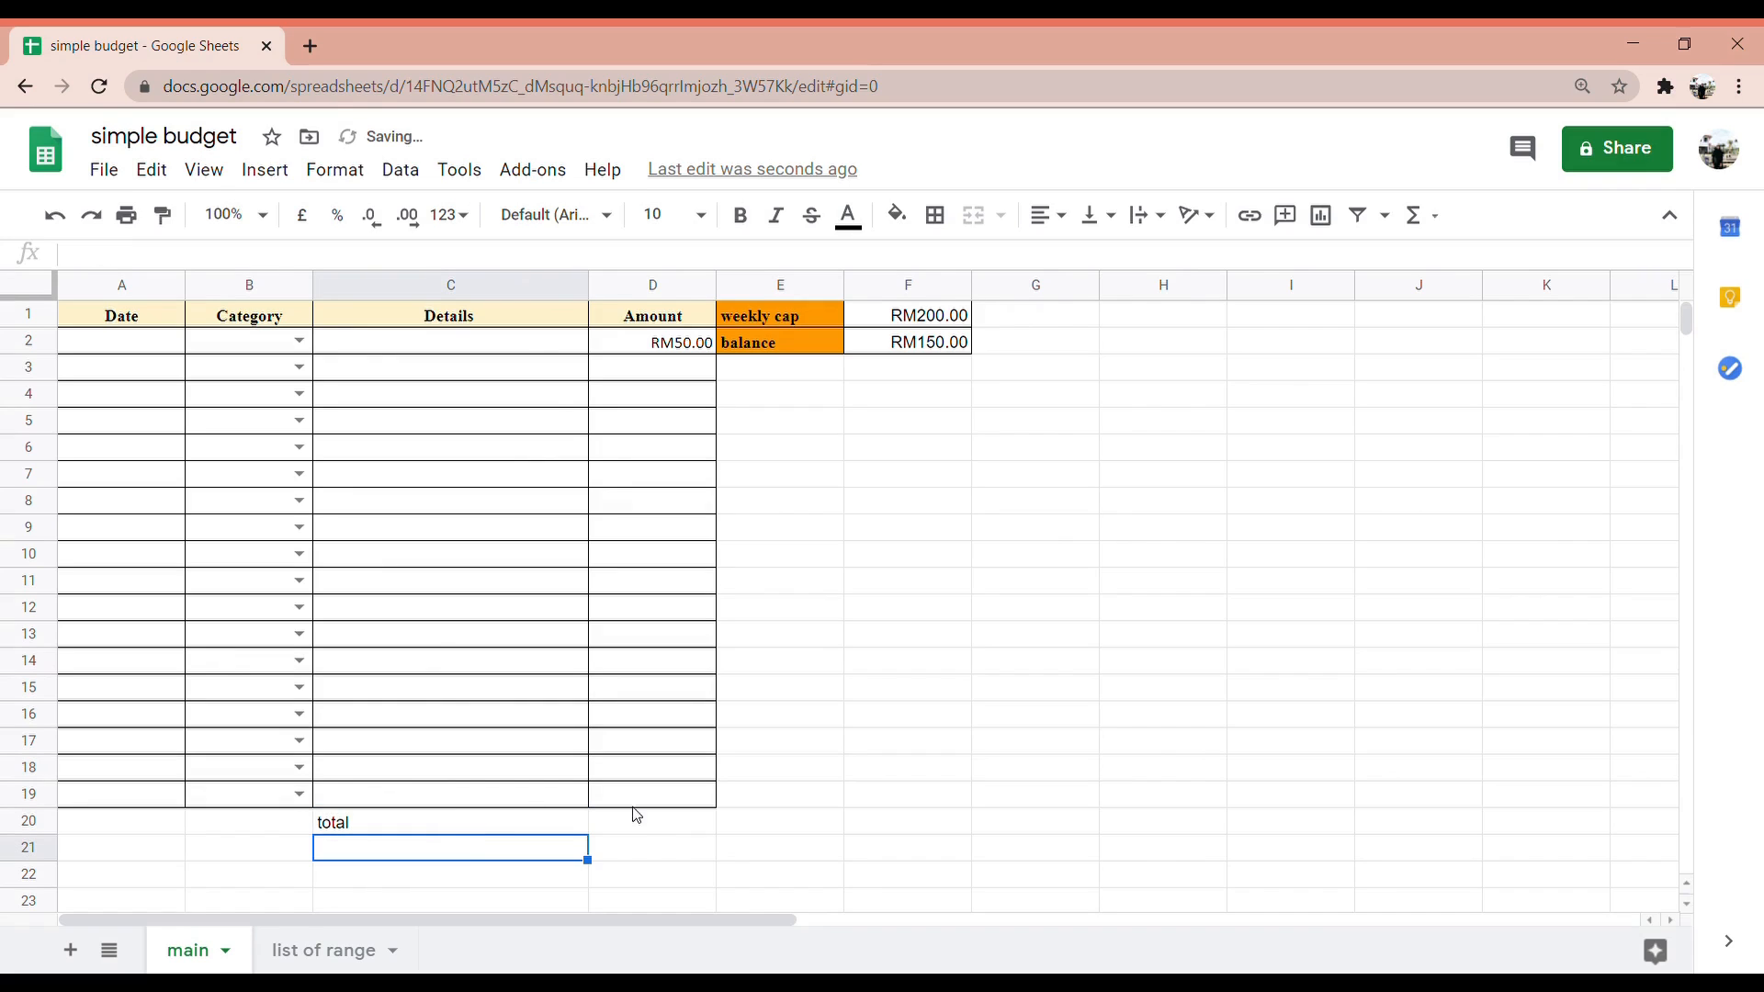
{"action": "left_click", "coordinate": [631, 830]}
{"action": "double_click", "coordinate": [643, 830]}
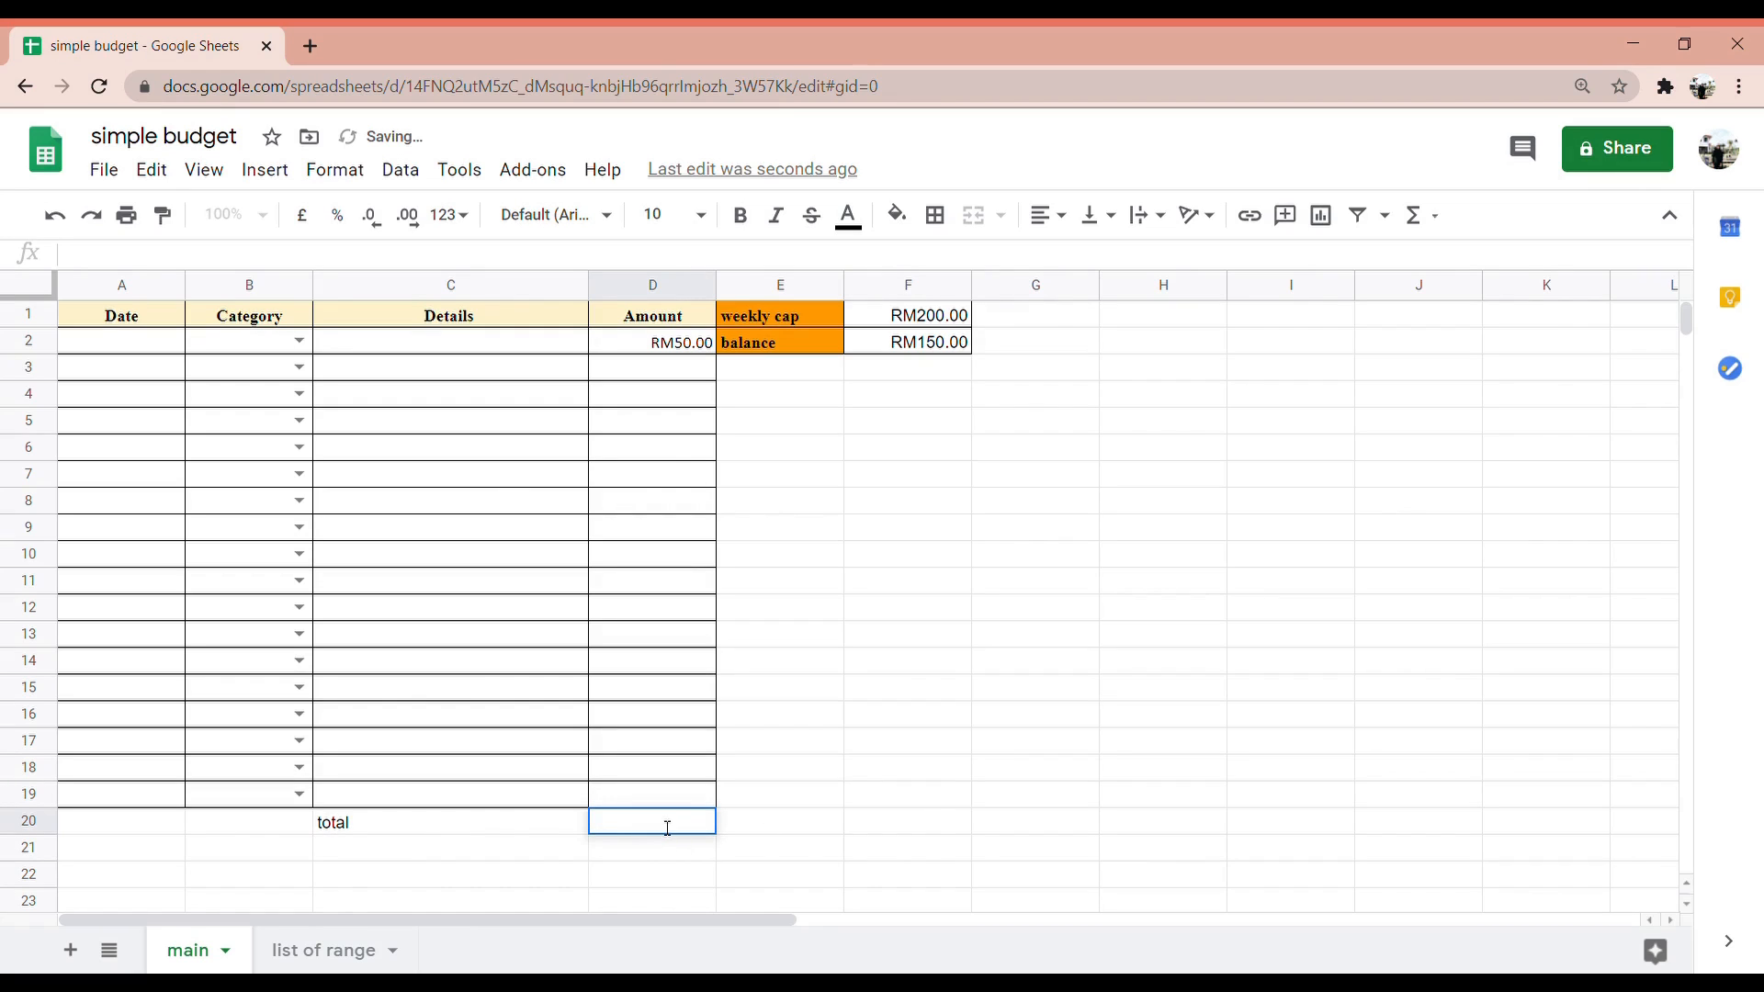
{"action": "type", "text": "="}
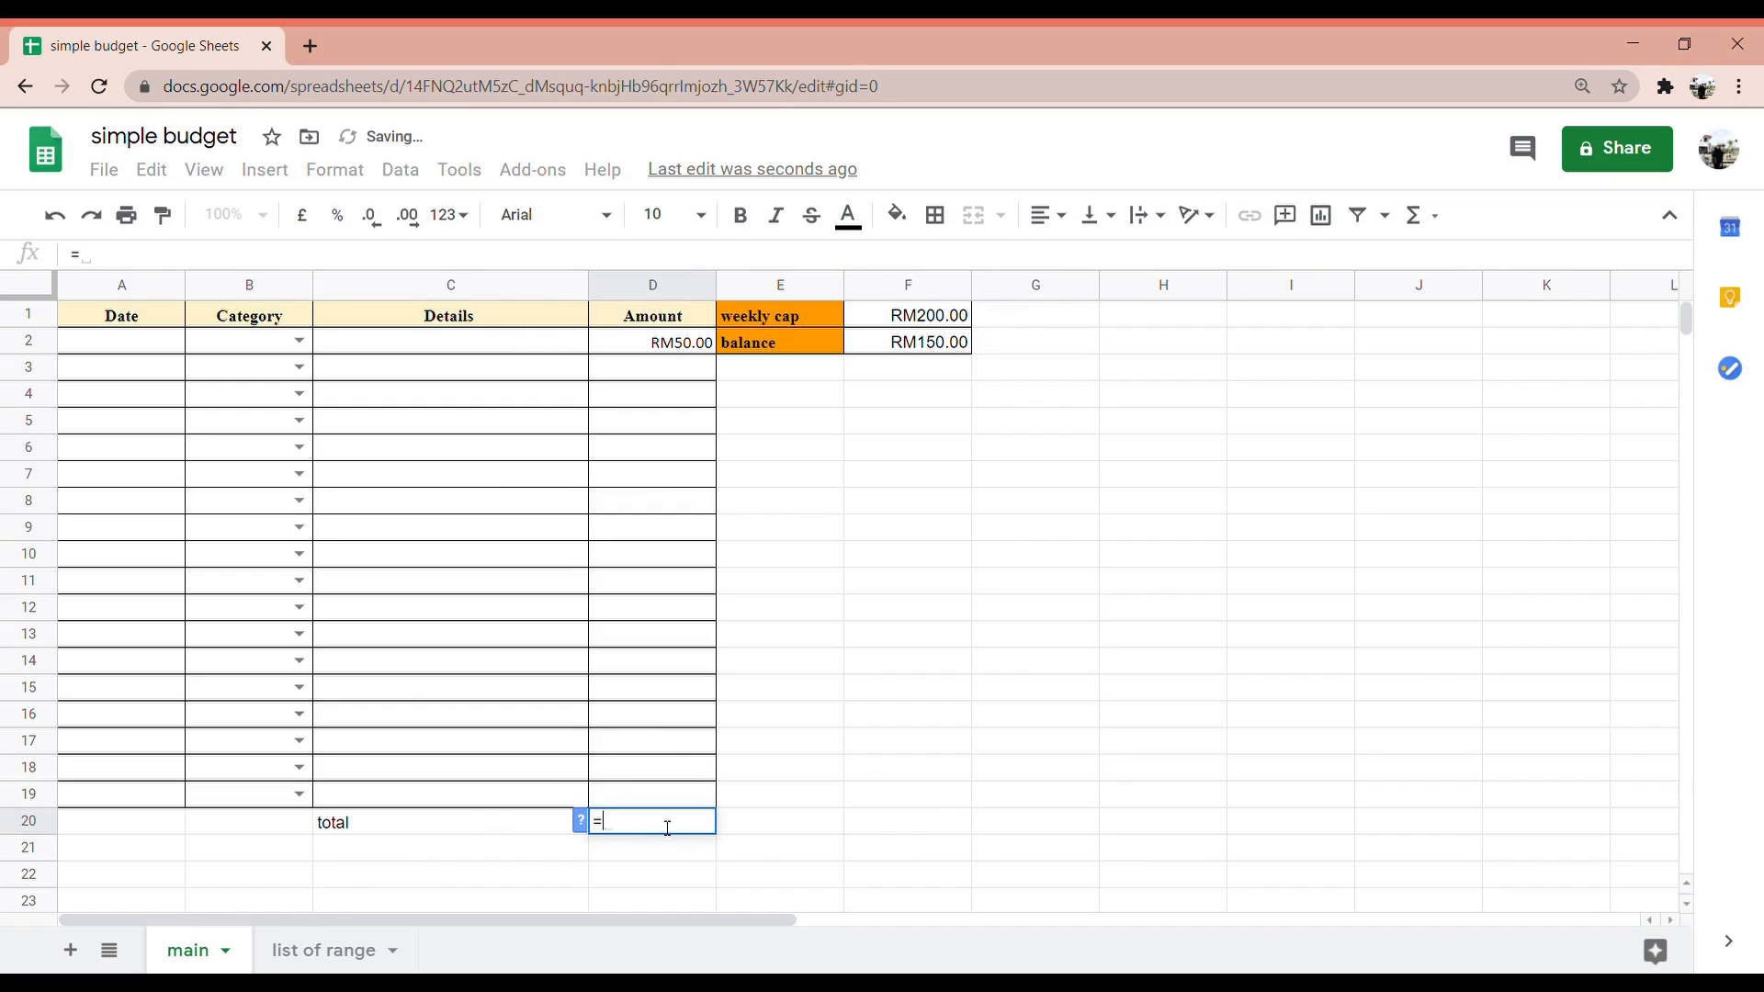
{"action": "type", "text": "sum"}
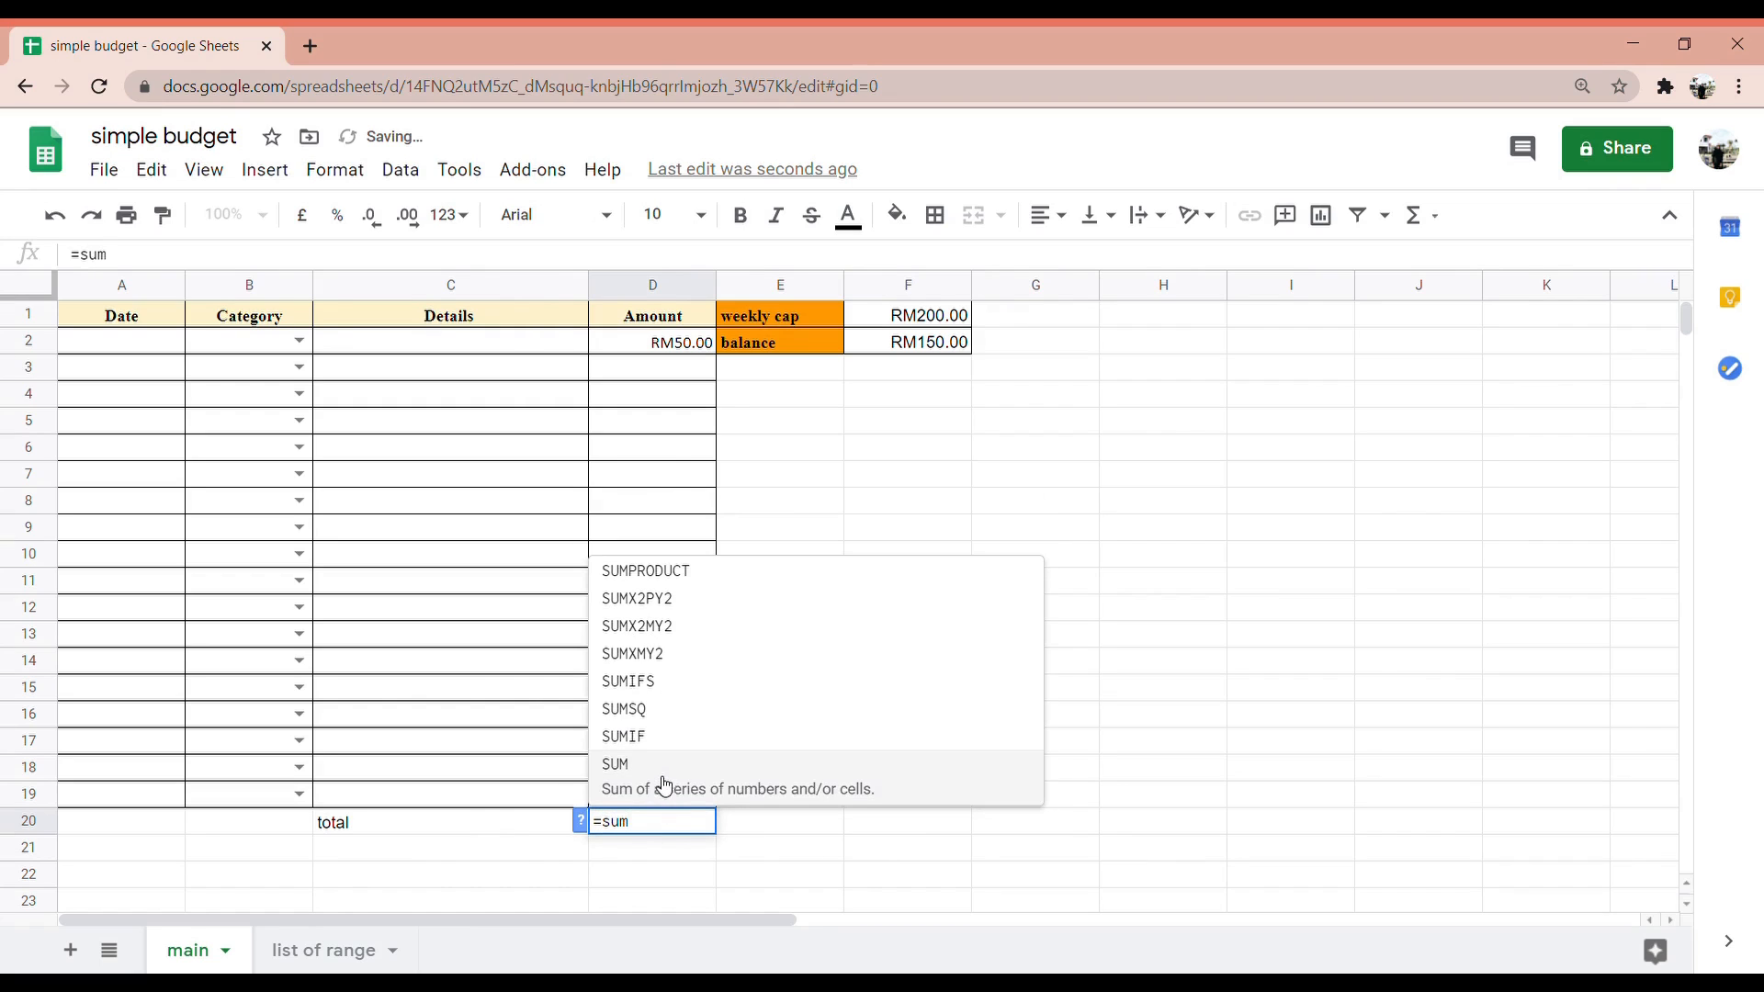
{"action": "left_click", "coordinate": [665, 777]}
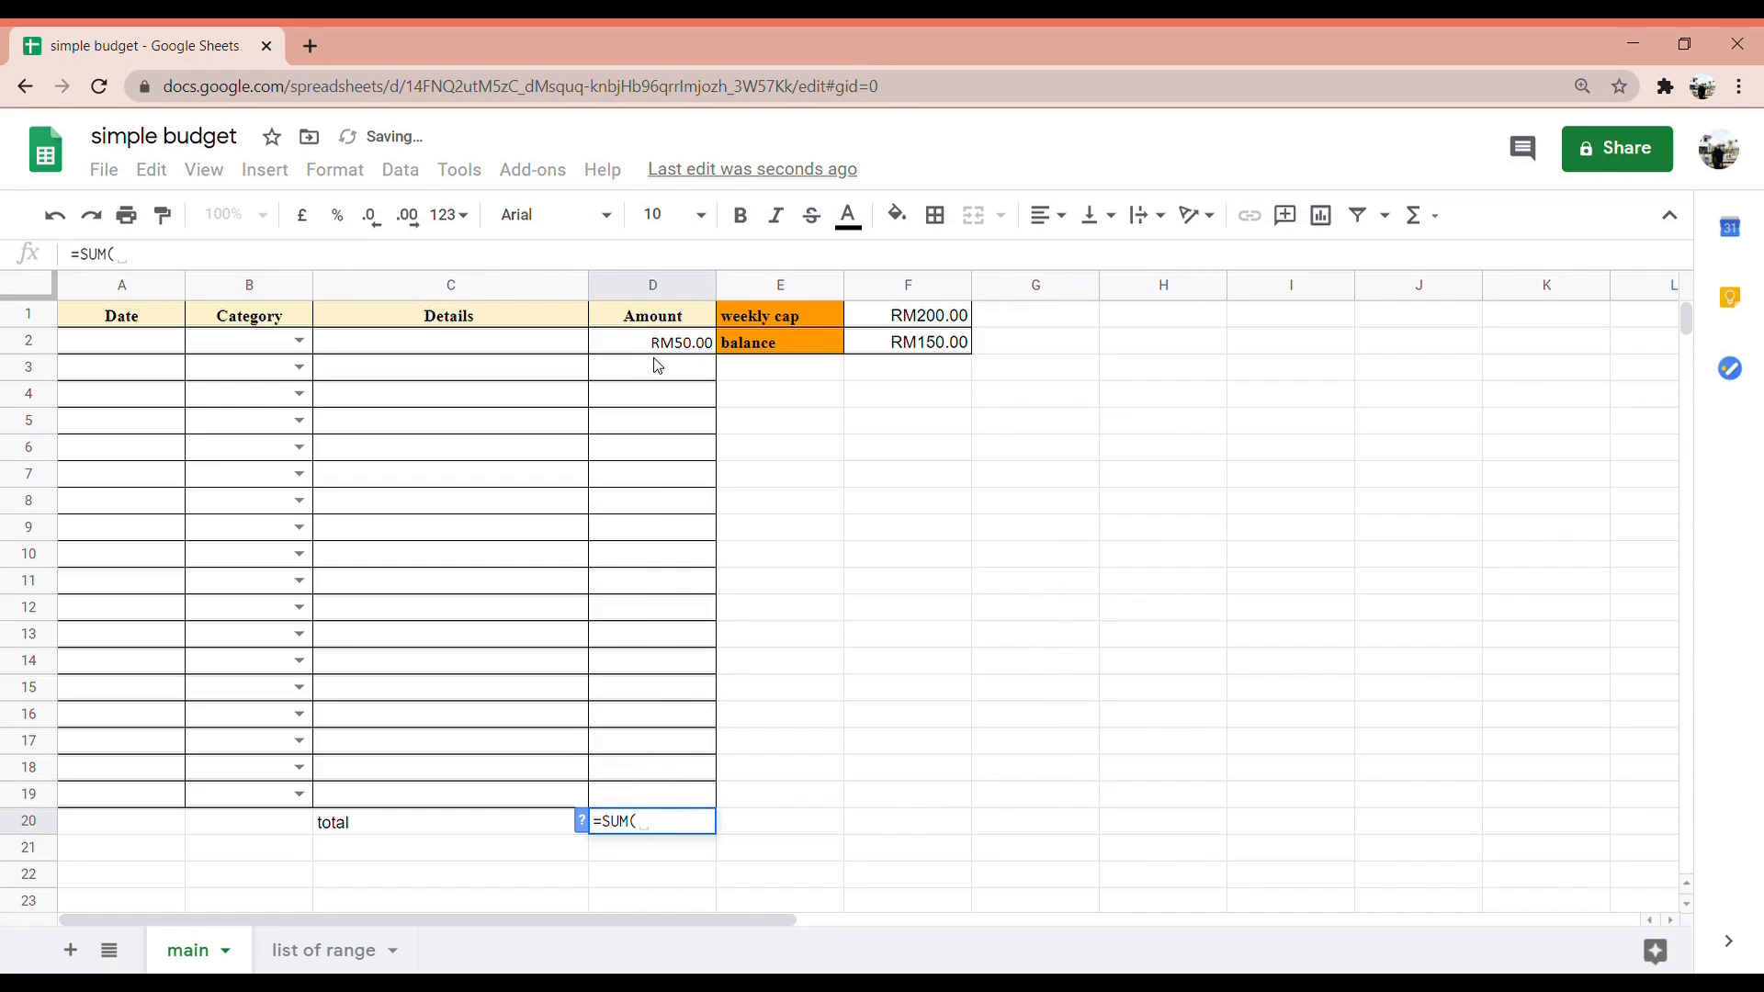
{"action": "left_click_drag", "start_coordinate": [665, 345], "coordinate": [693, 796]}
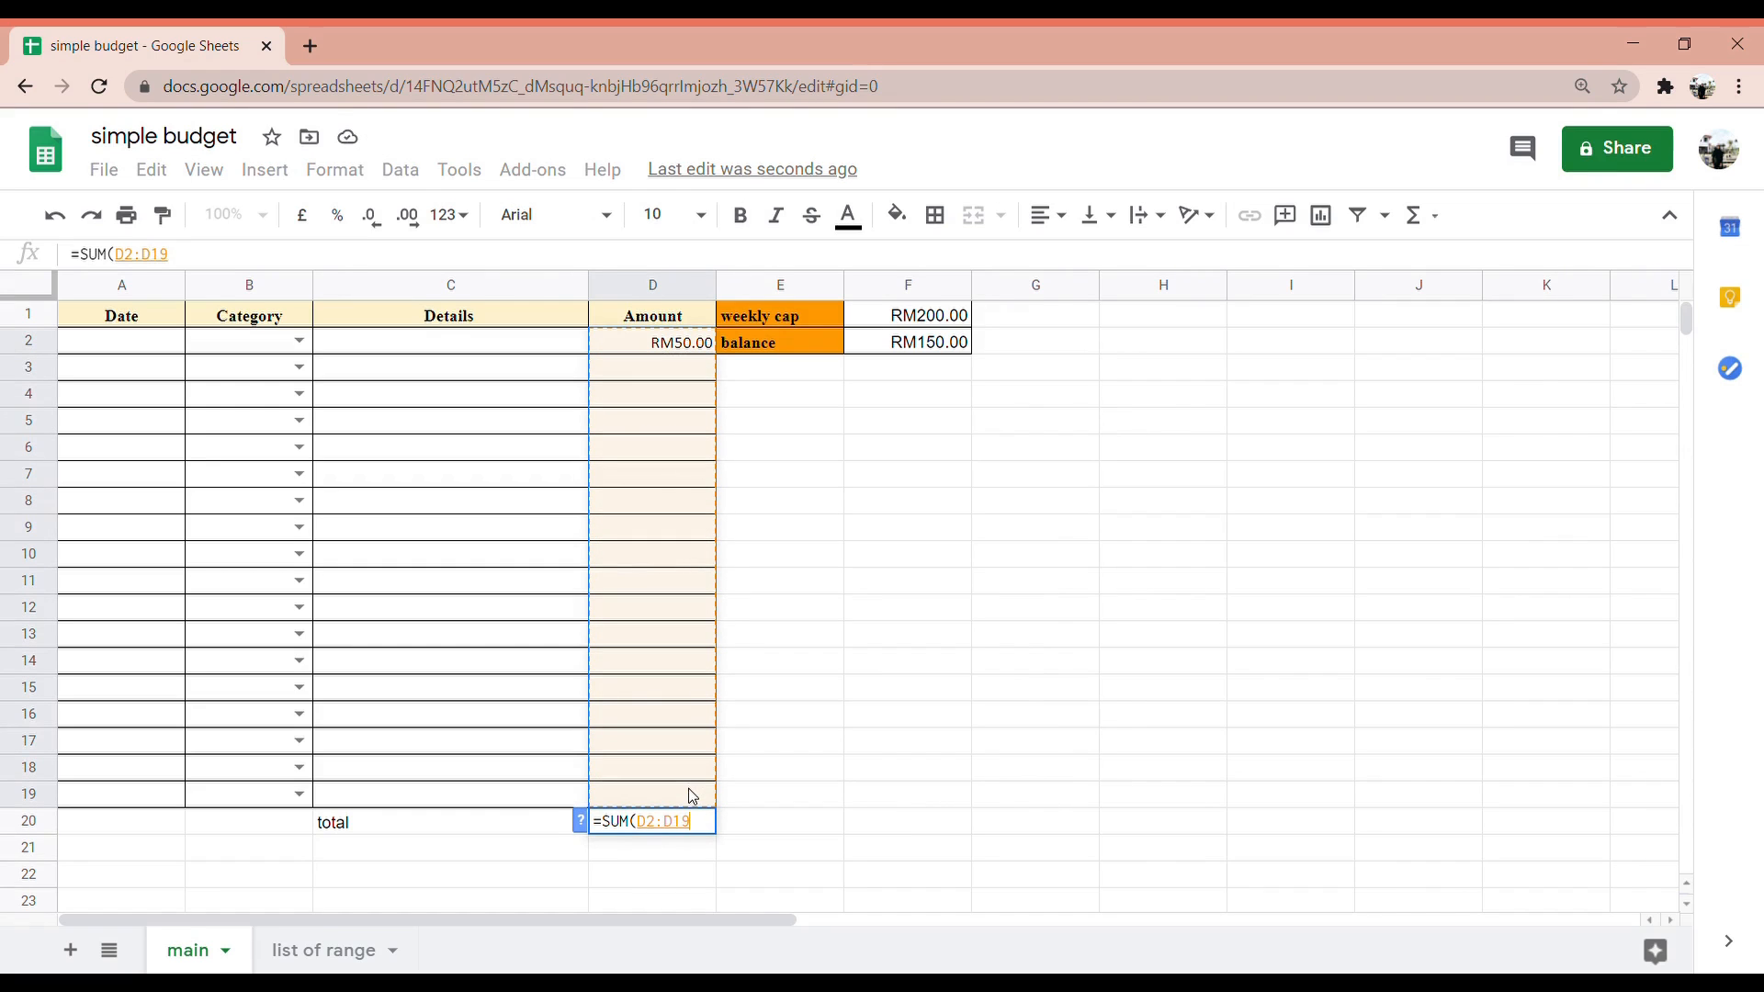
{"action": "type", "text": ")"}
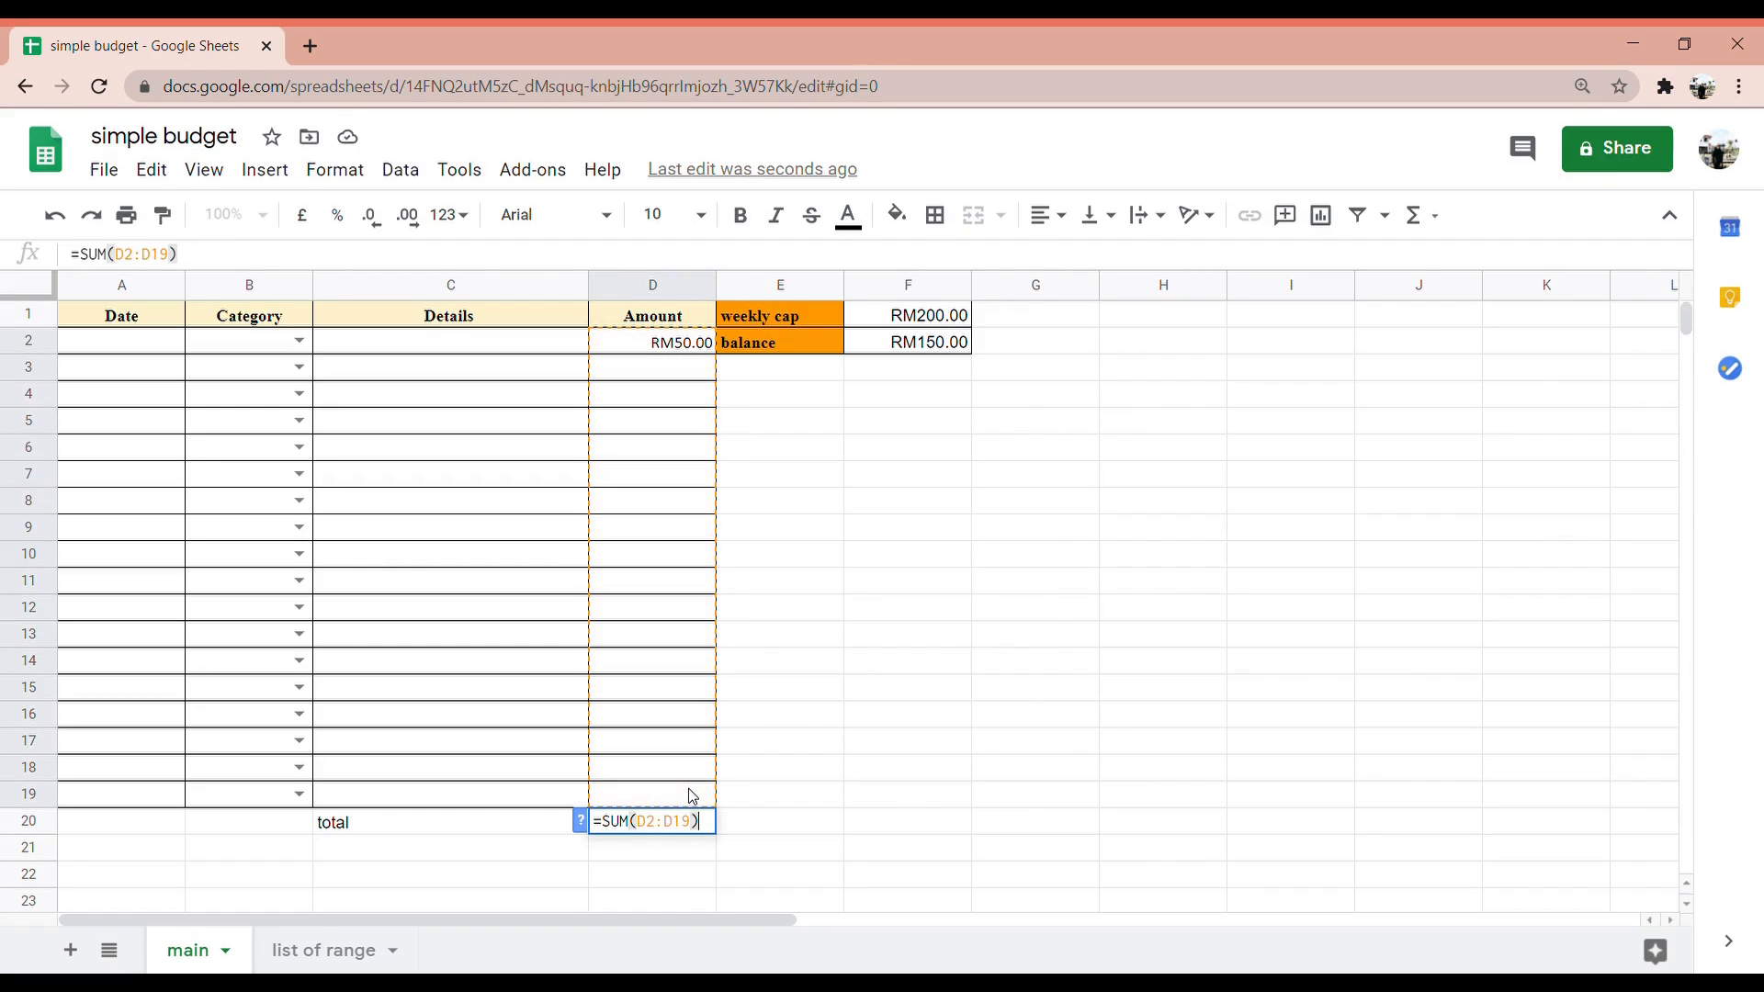
{"action": "key", "text": "Return"}
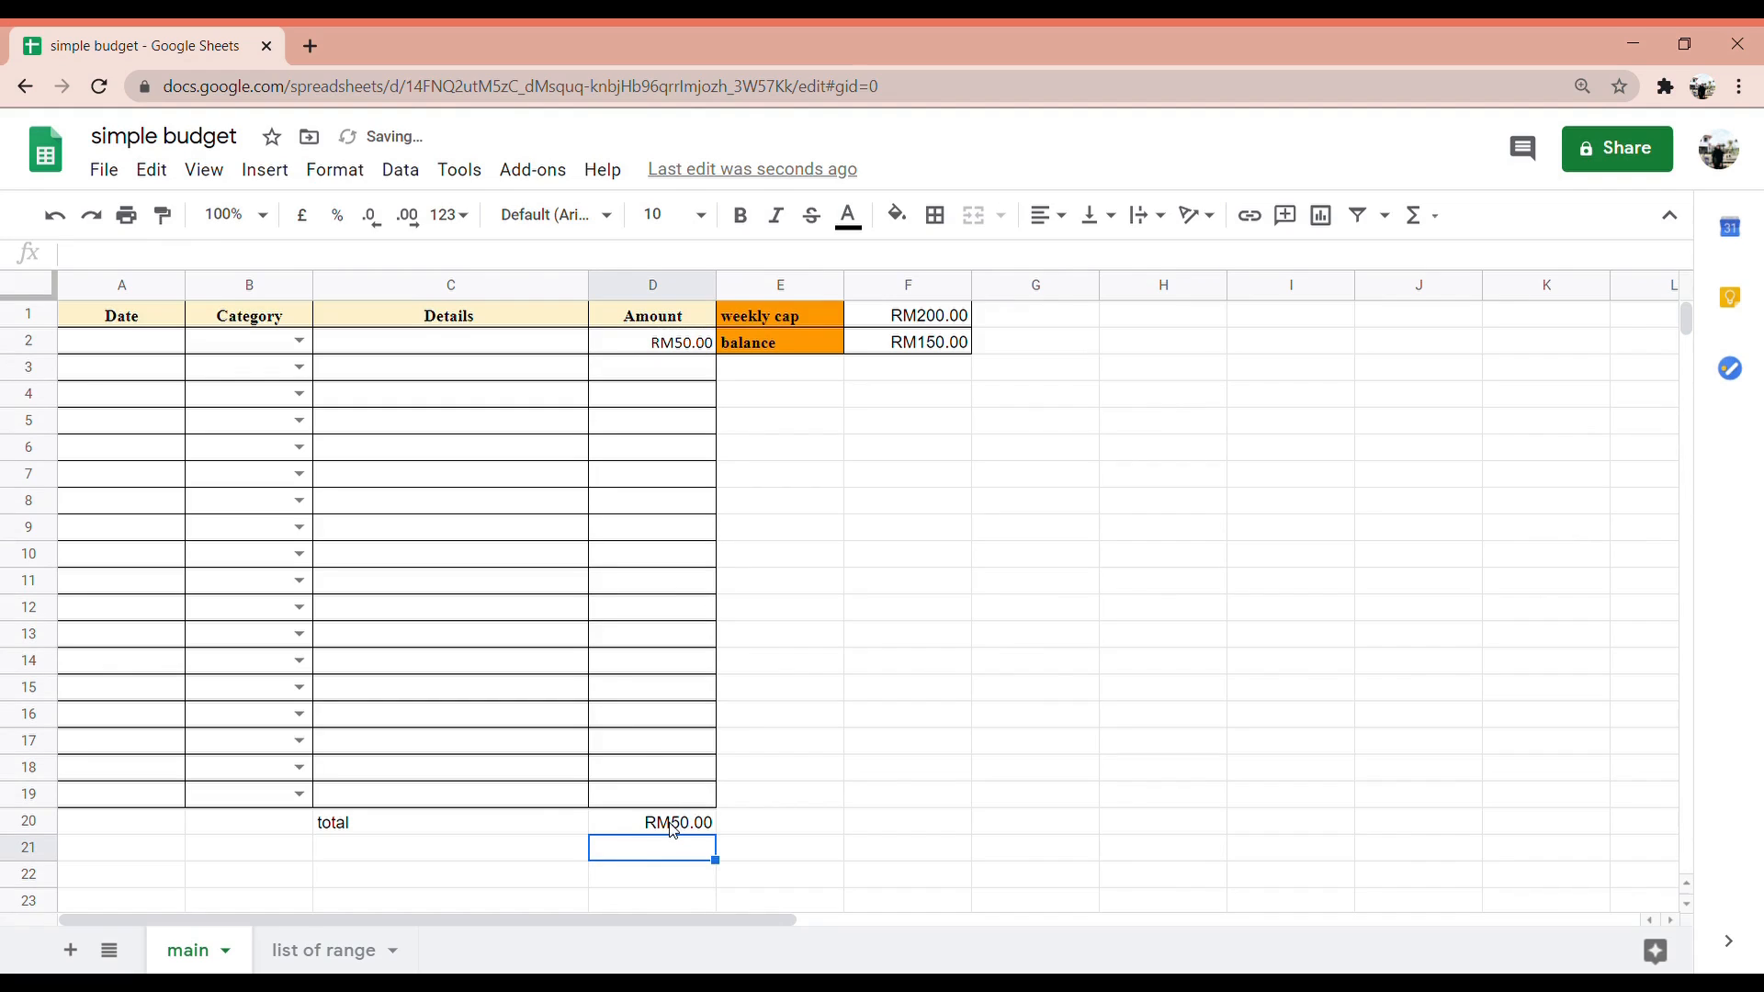
{"action": "left_click", "coordinate": [673, 829]}
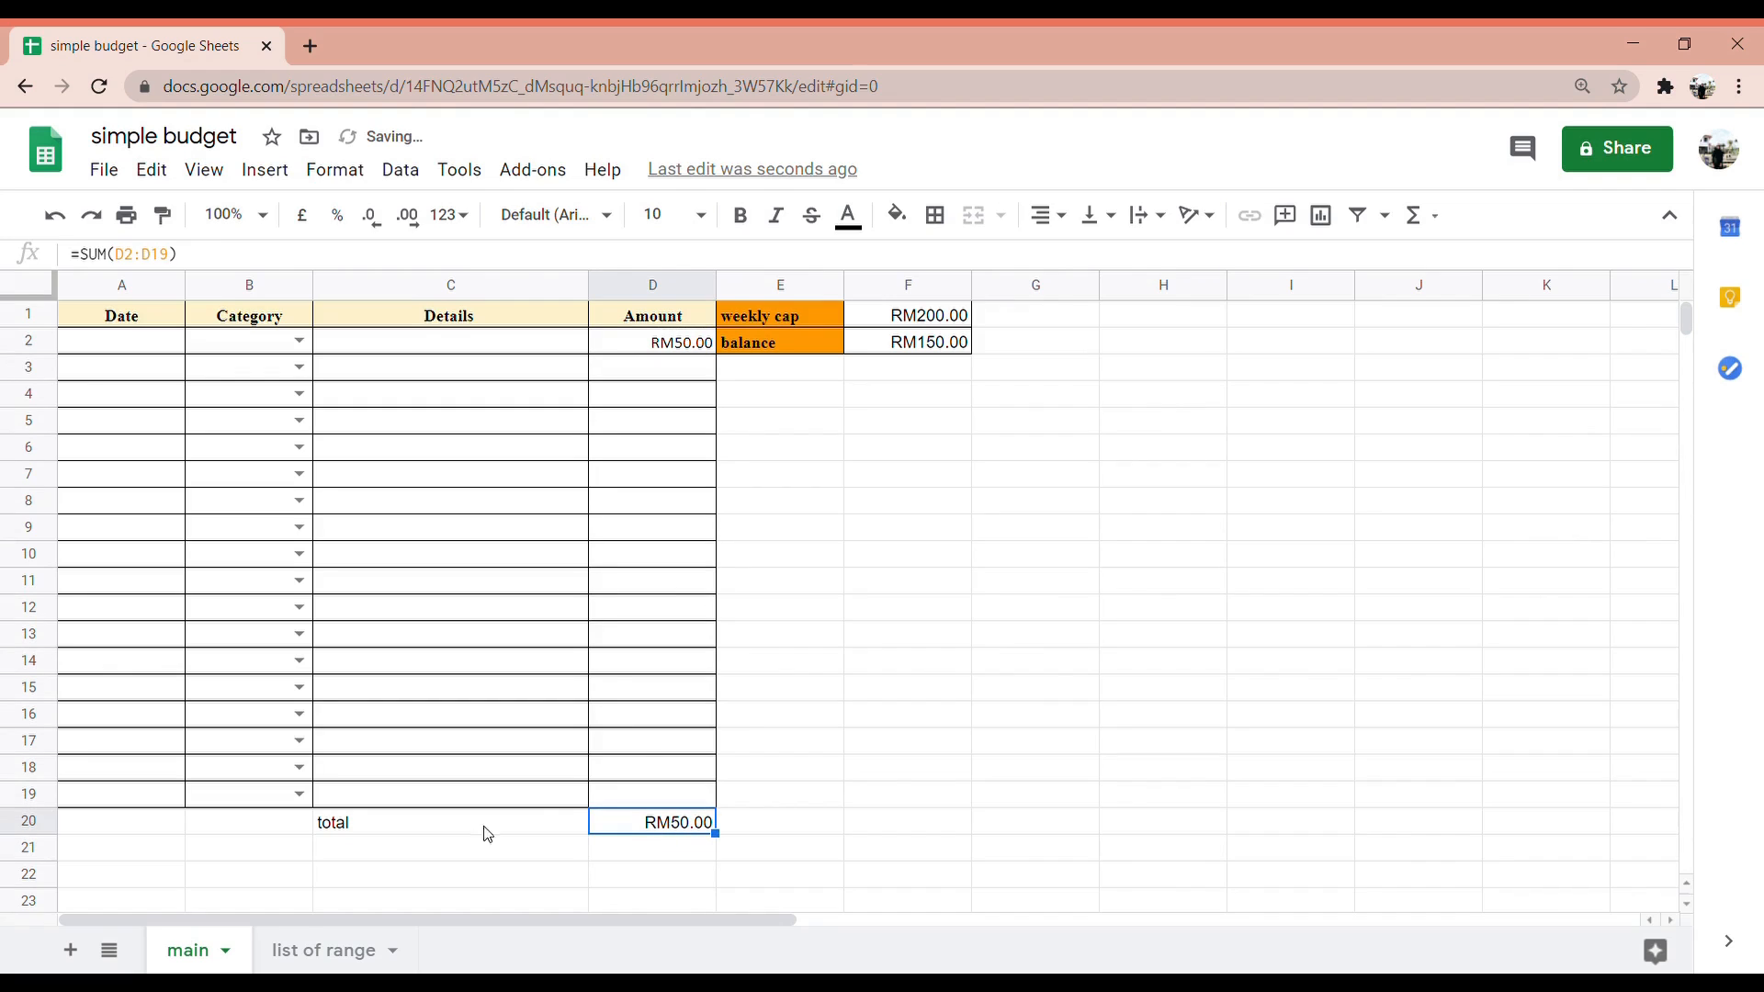
Apply all borders to the total row cells C20:D20
{"action": "left_click", "coordinate": [329, 803]}
{"action": "left_click_drag", "start_coordinate": [331, 820], "coordinate": [677, 831]}
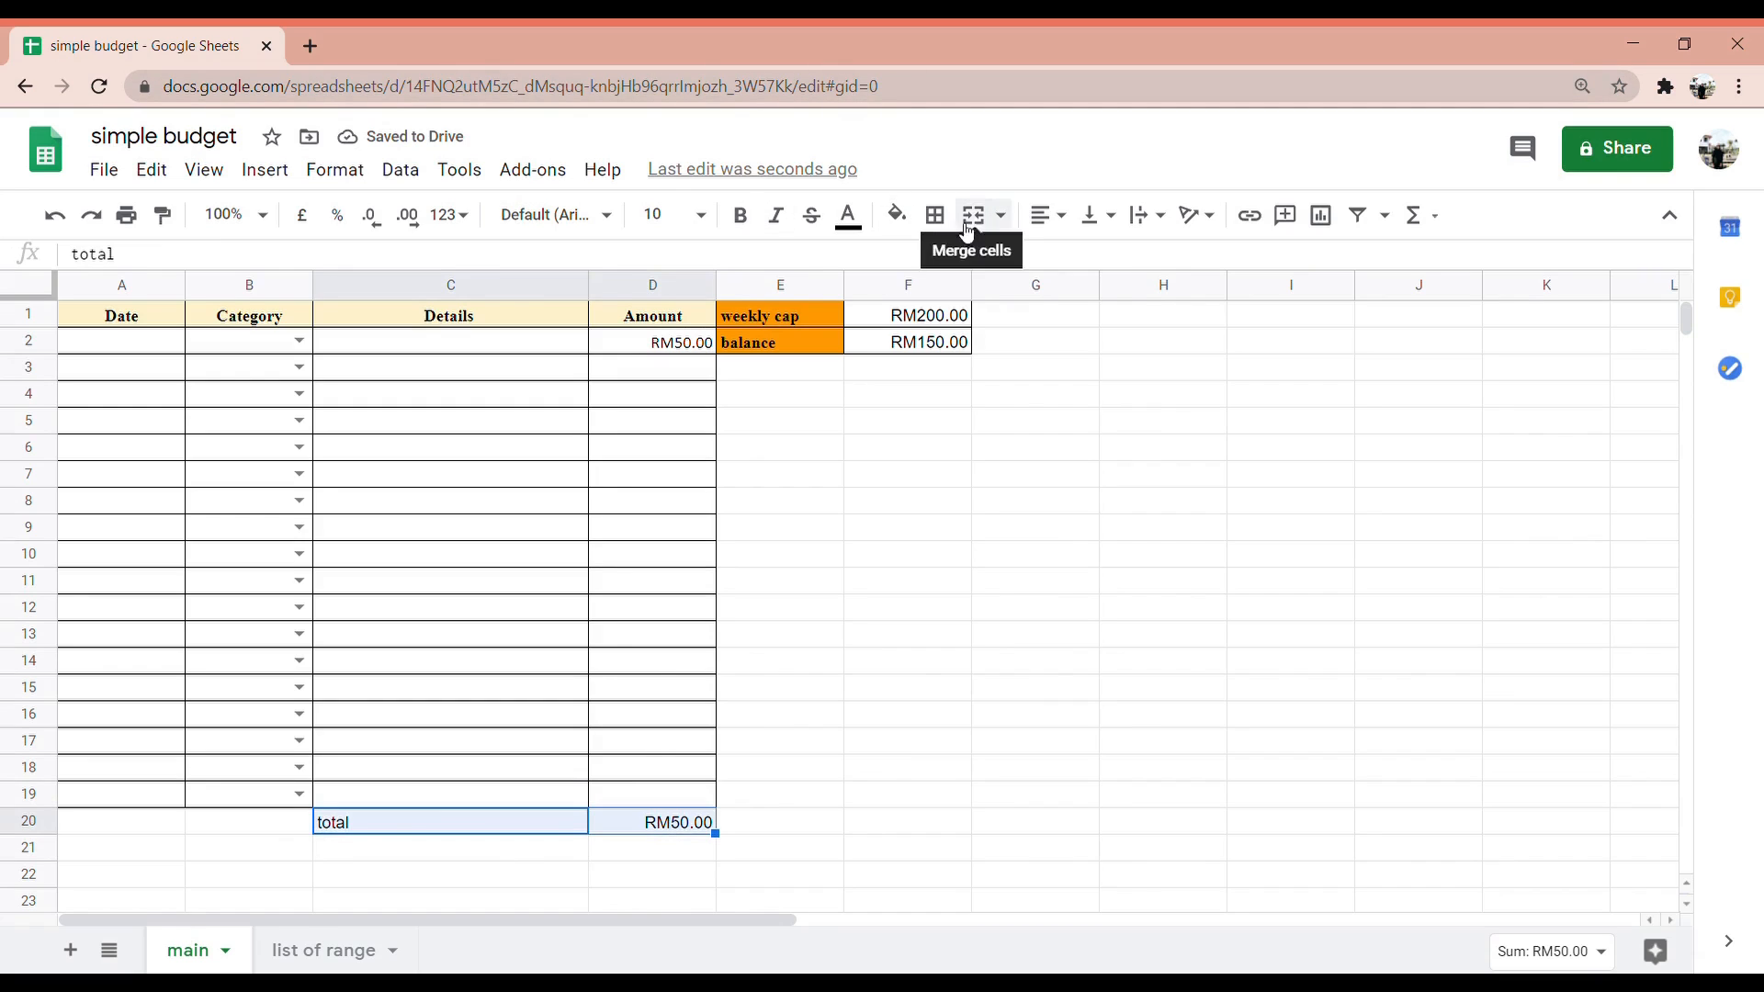
{"action": "left_click", "coordinate": [940, 231]}
{"action": "left_click", "coordinate": [944, 263]}
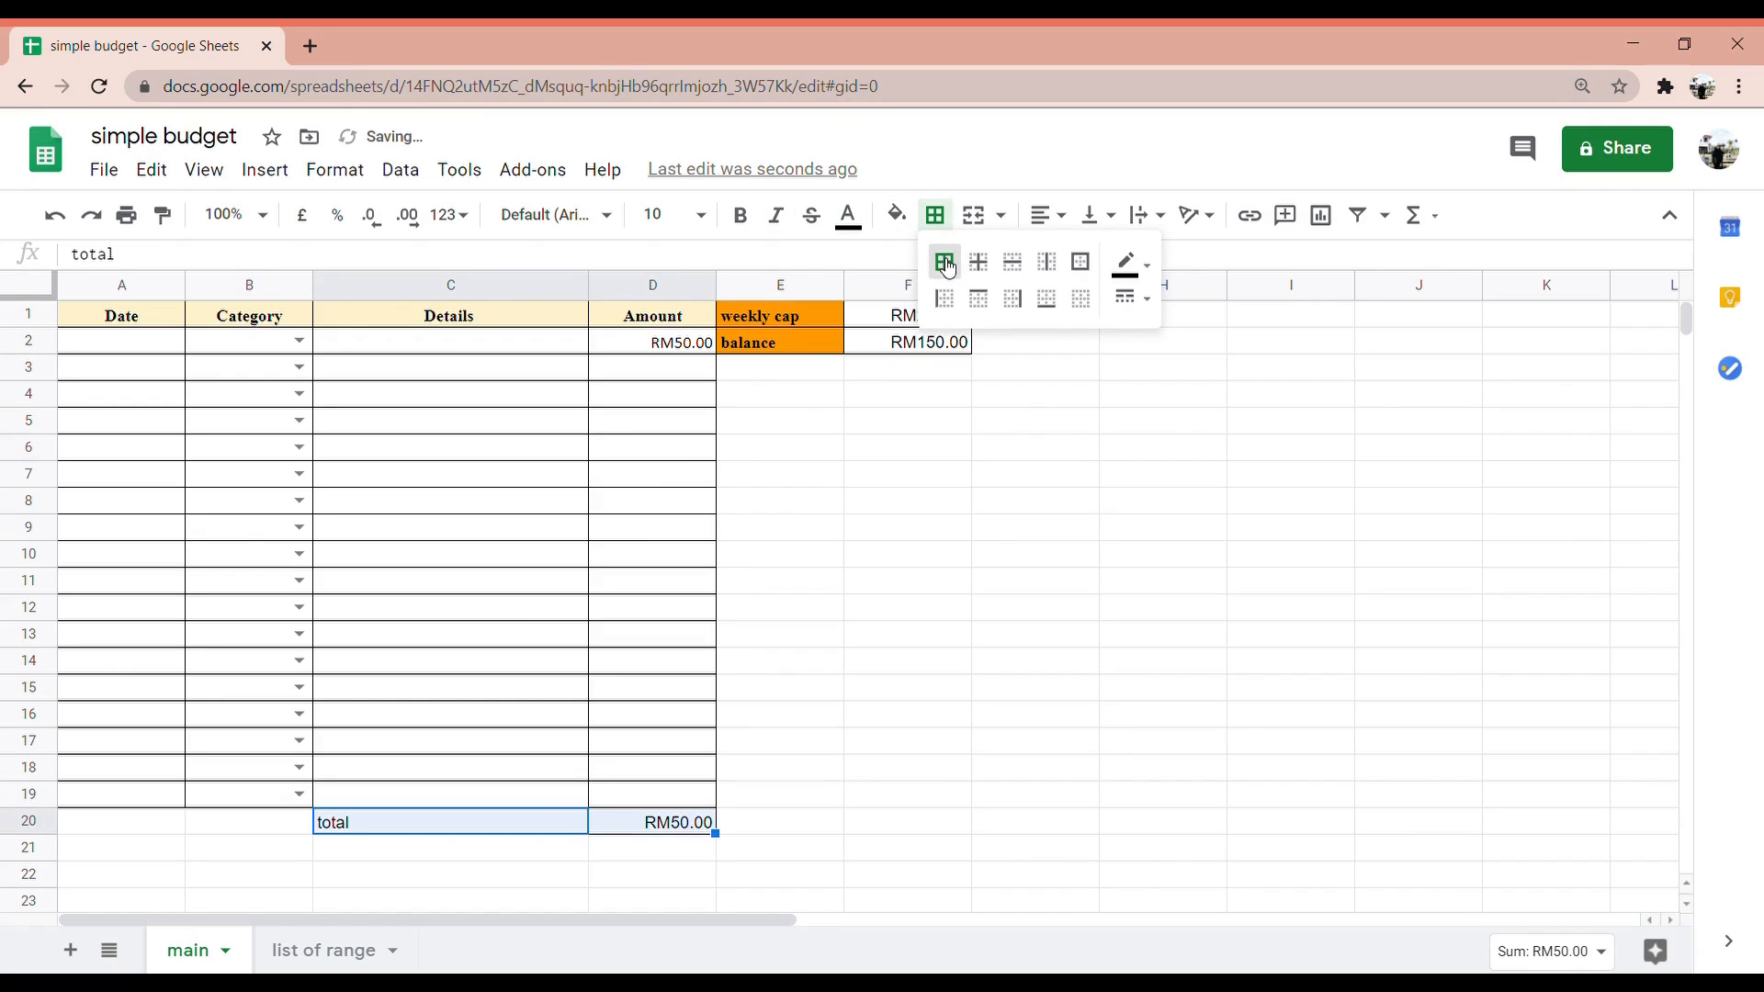
{"action": "left_click", "coordinate": [533, 695]}
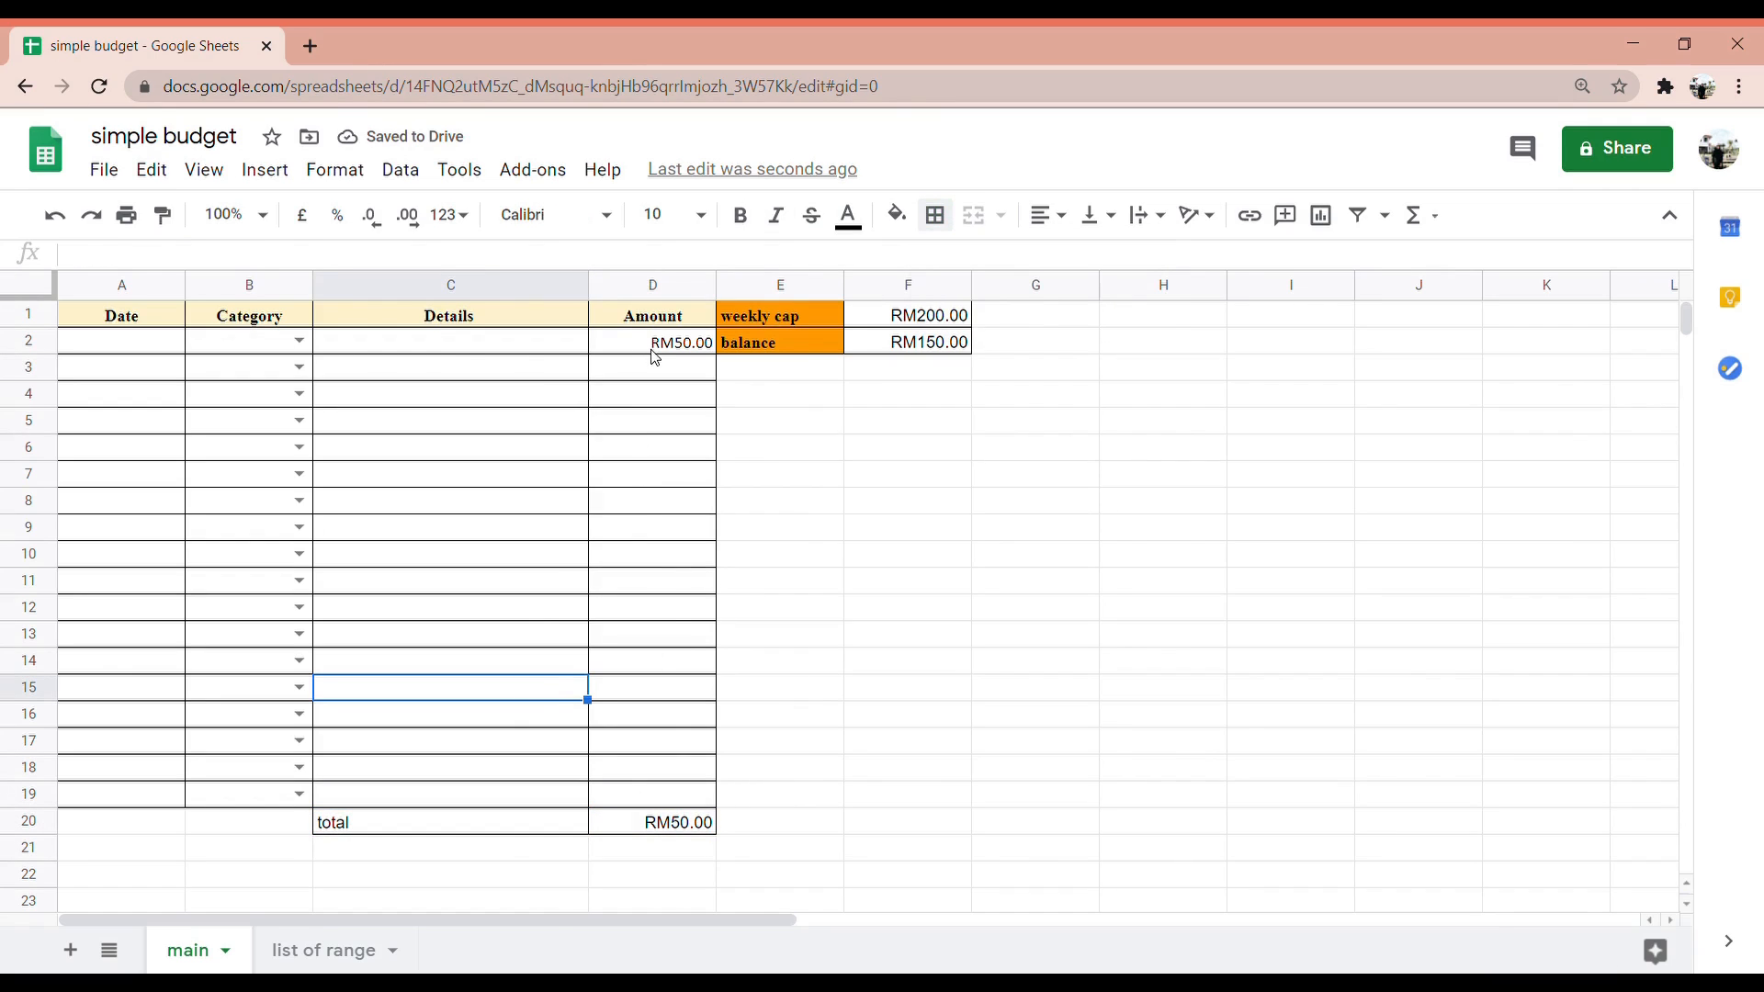
{"action": "left_click_drag", "start_coordinate": [655, 343], "coordinate": [909, 348]}
{"action": "left_click", "coordinate": [937, 393]}
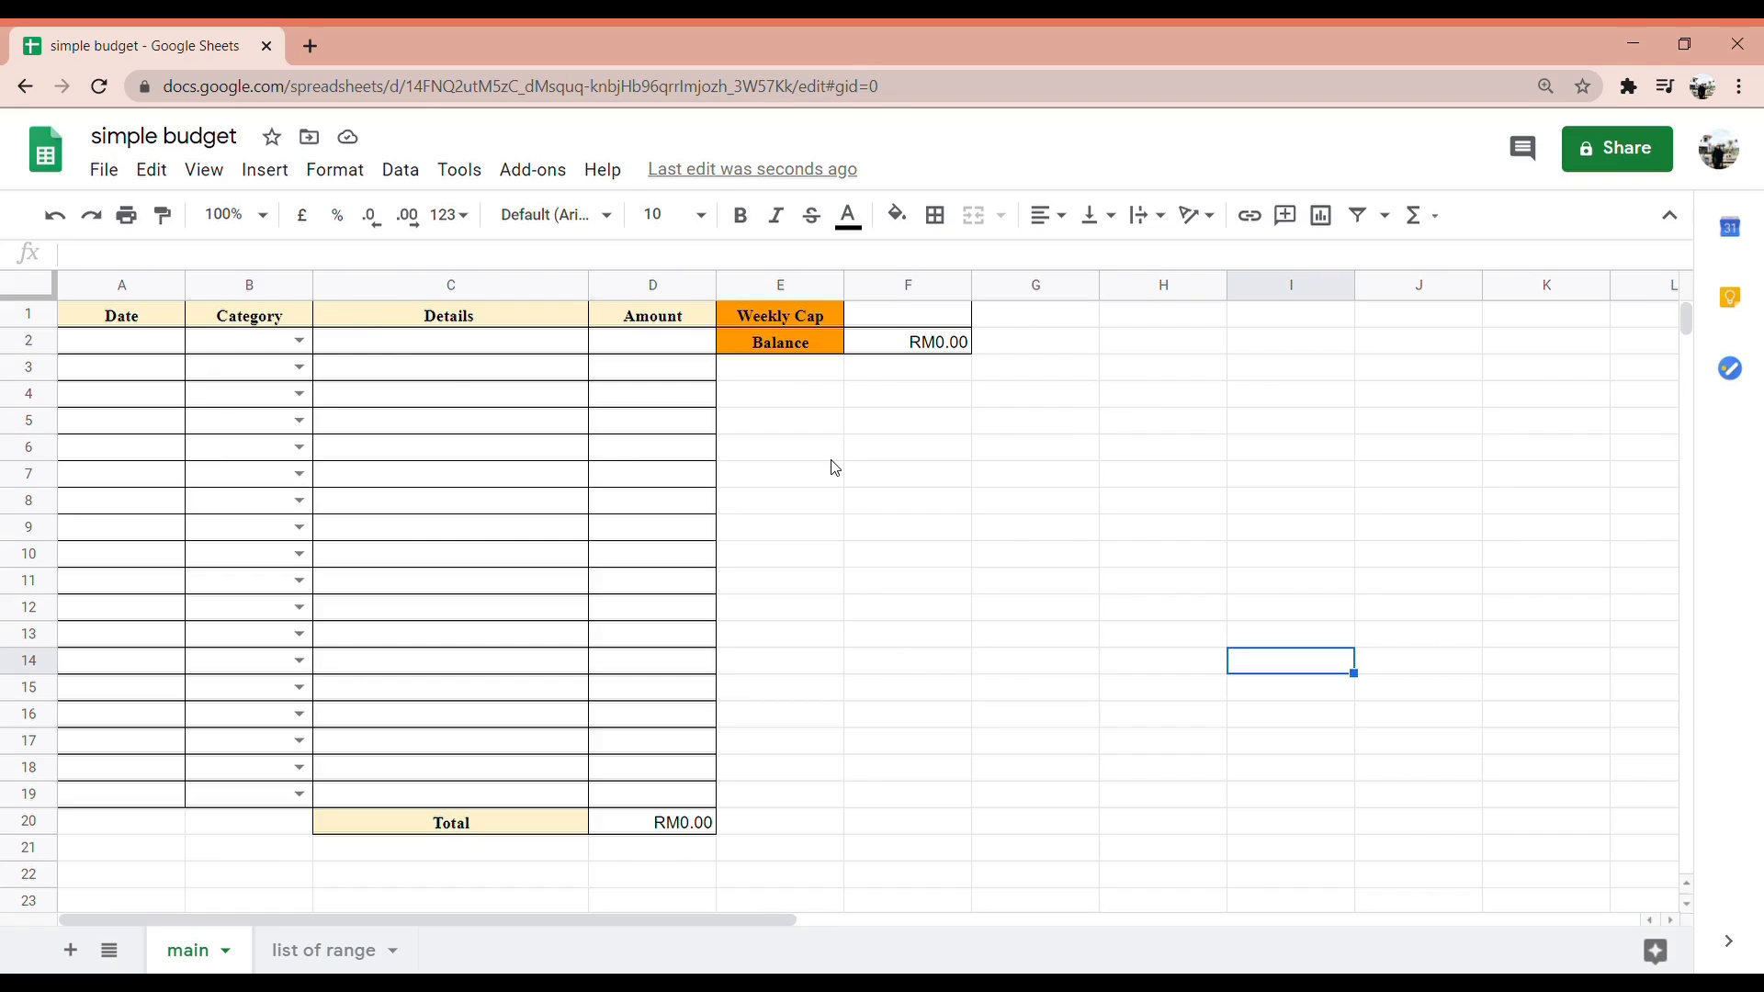
Start a sample expense in row 2 with the date 08/10/2020 and the category food
{"action": "double_click", "coordinate": [137, 348]}
{"action": "left_click", "coordinate": [120, 473]}
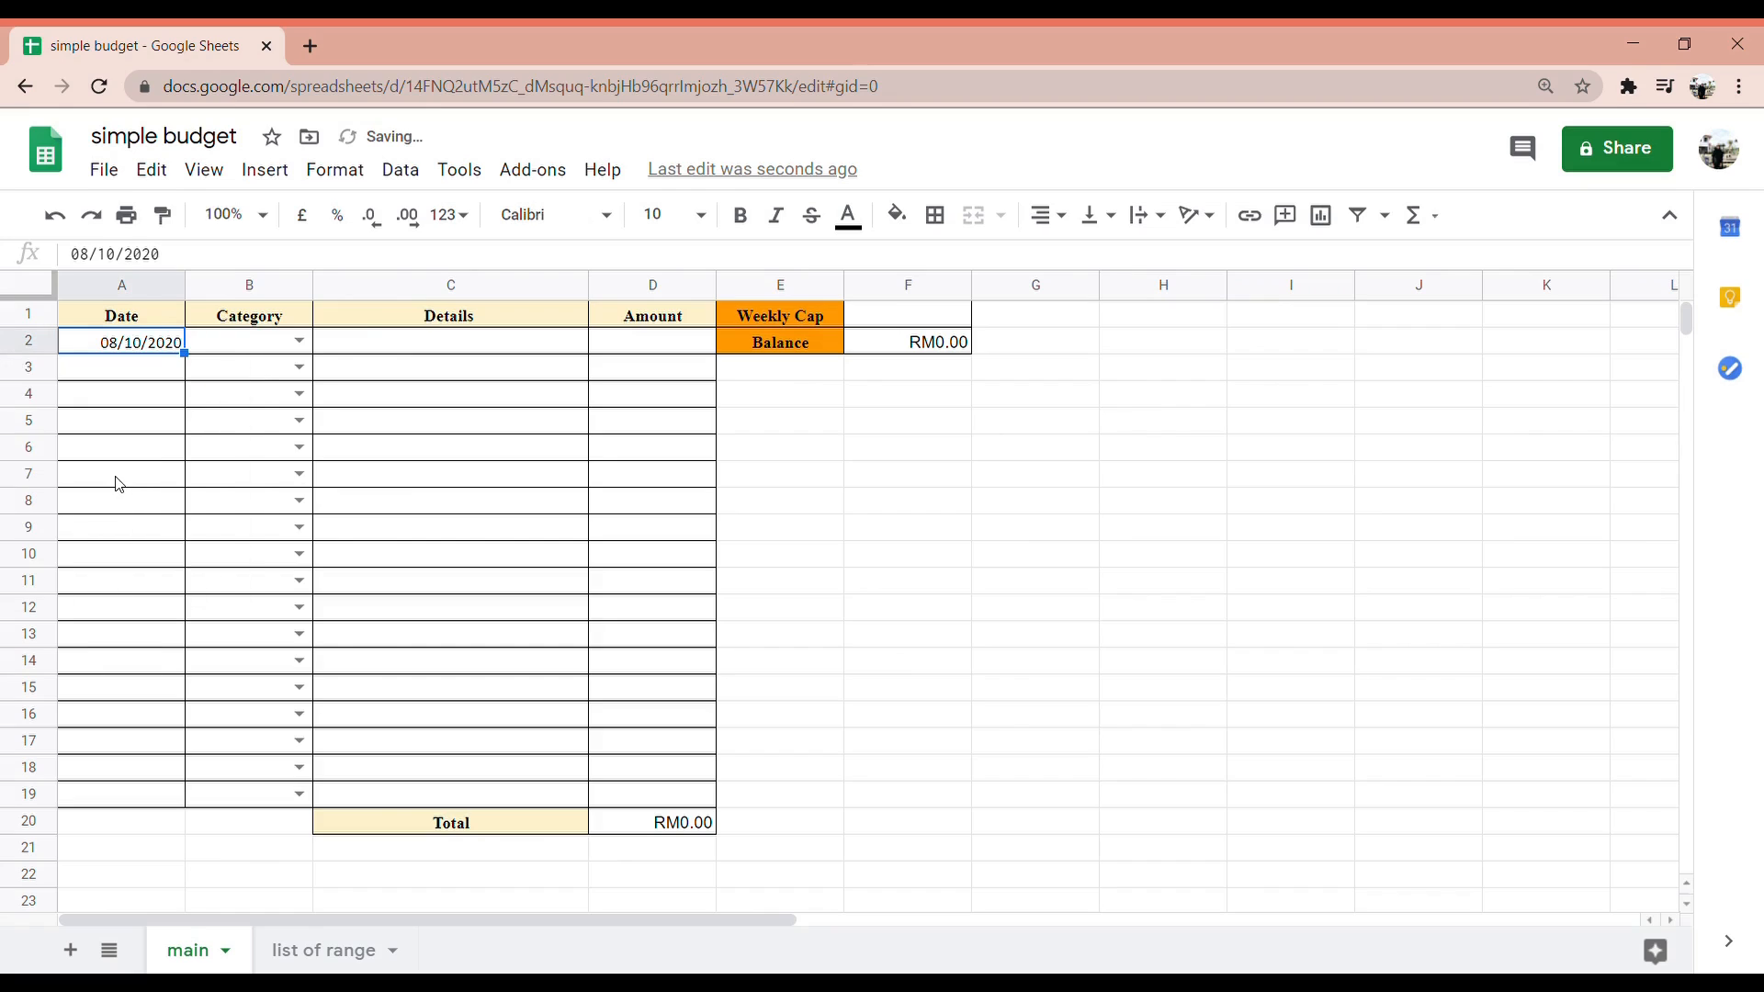
{"action": "left_click", "coordinate": [300, 343]}
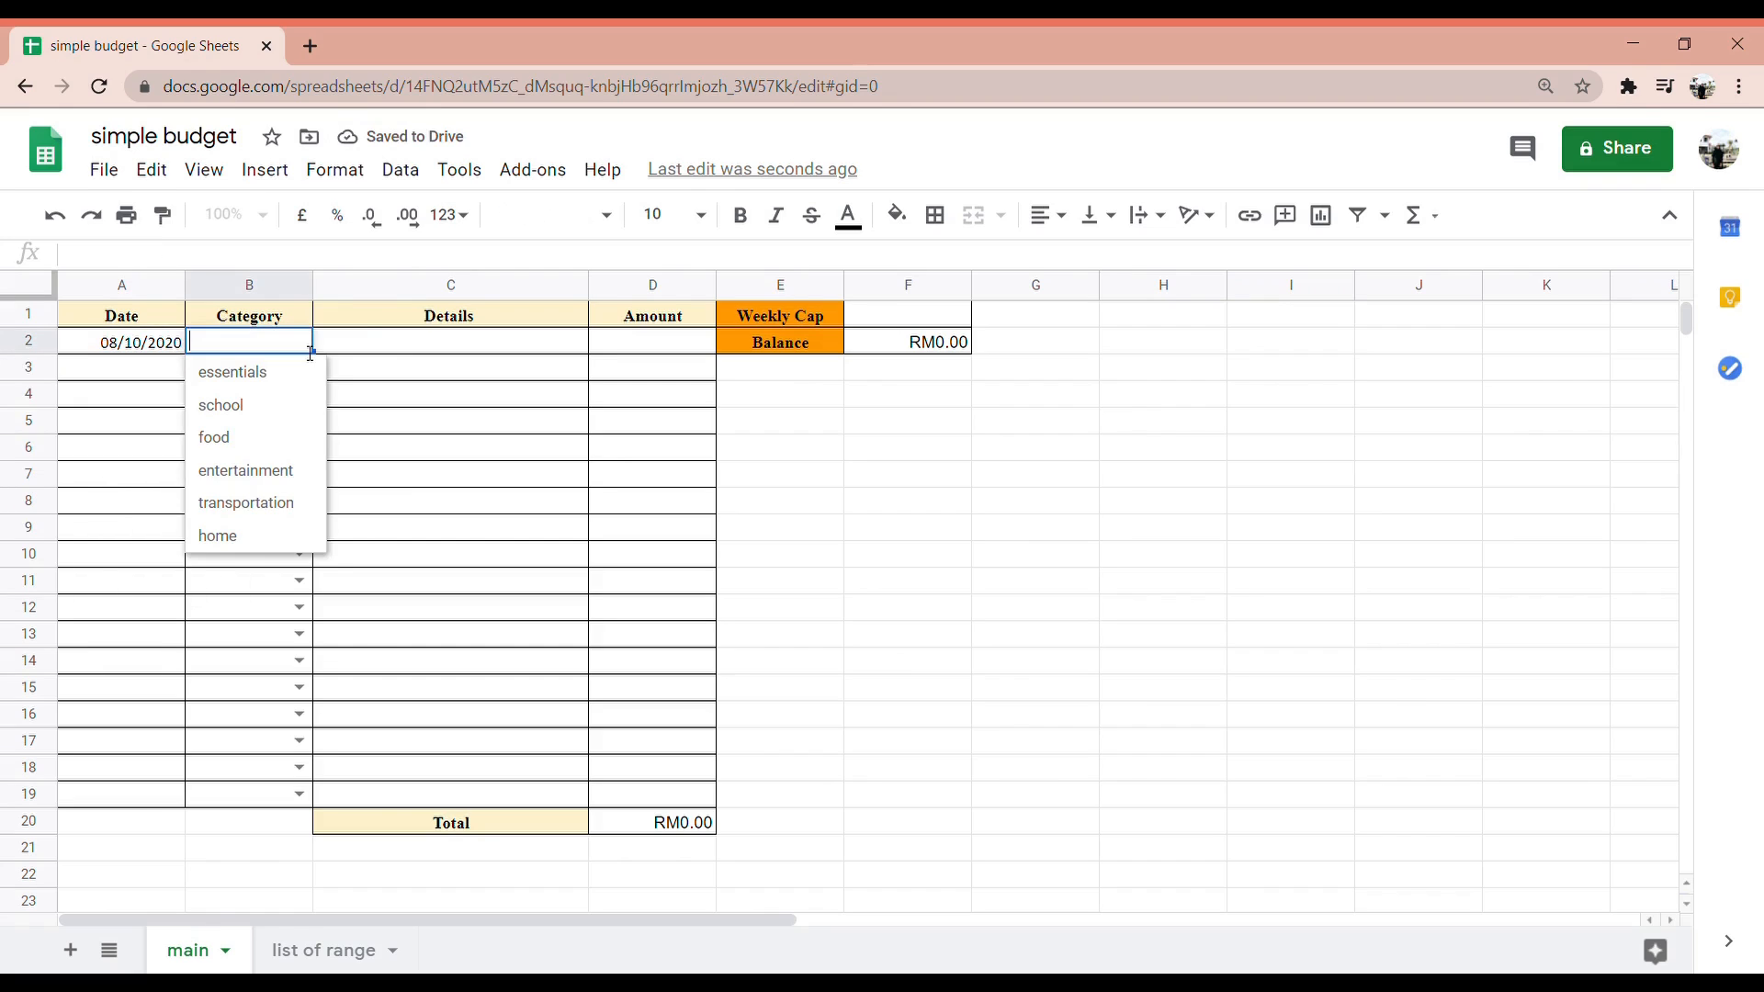
{"action": "left_click", "coordinate": [233, 440]}
Enter DELIVERY as the details in cell C2 and an amount of RM20.00 in cell D2
{"action": "left_click", "coordinate": [393, 345]}
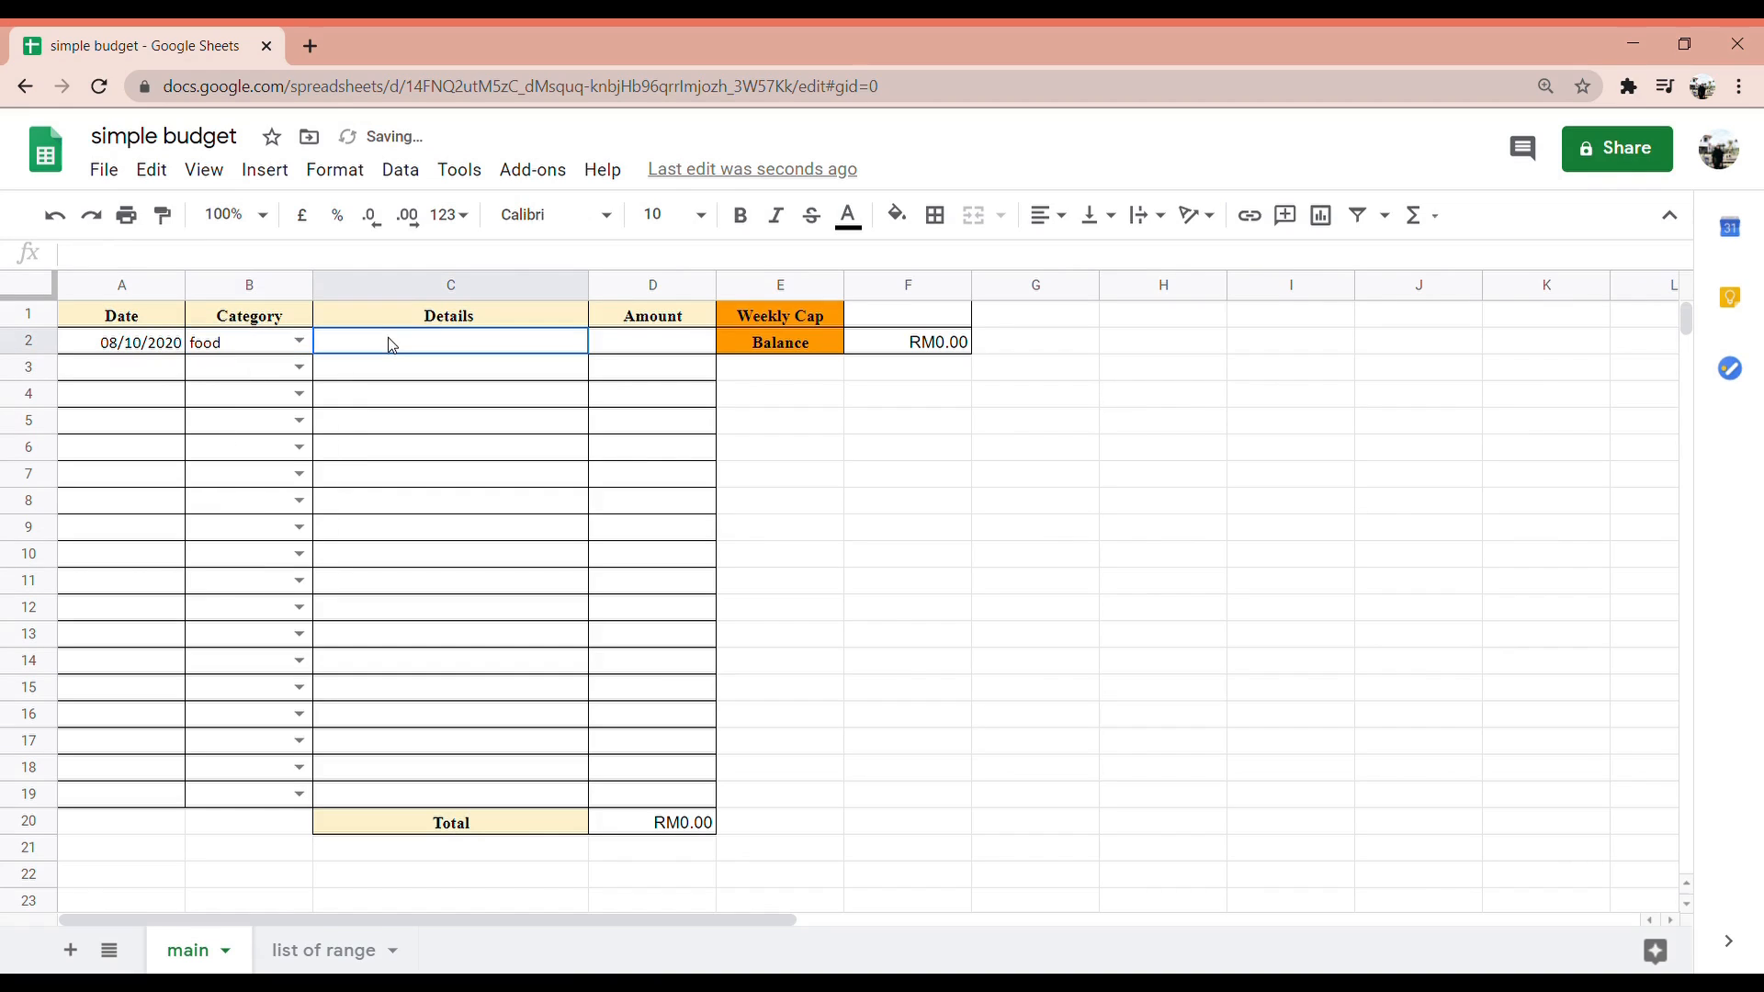
{"action": "double_click", "coordinate": [395, 346]}
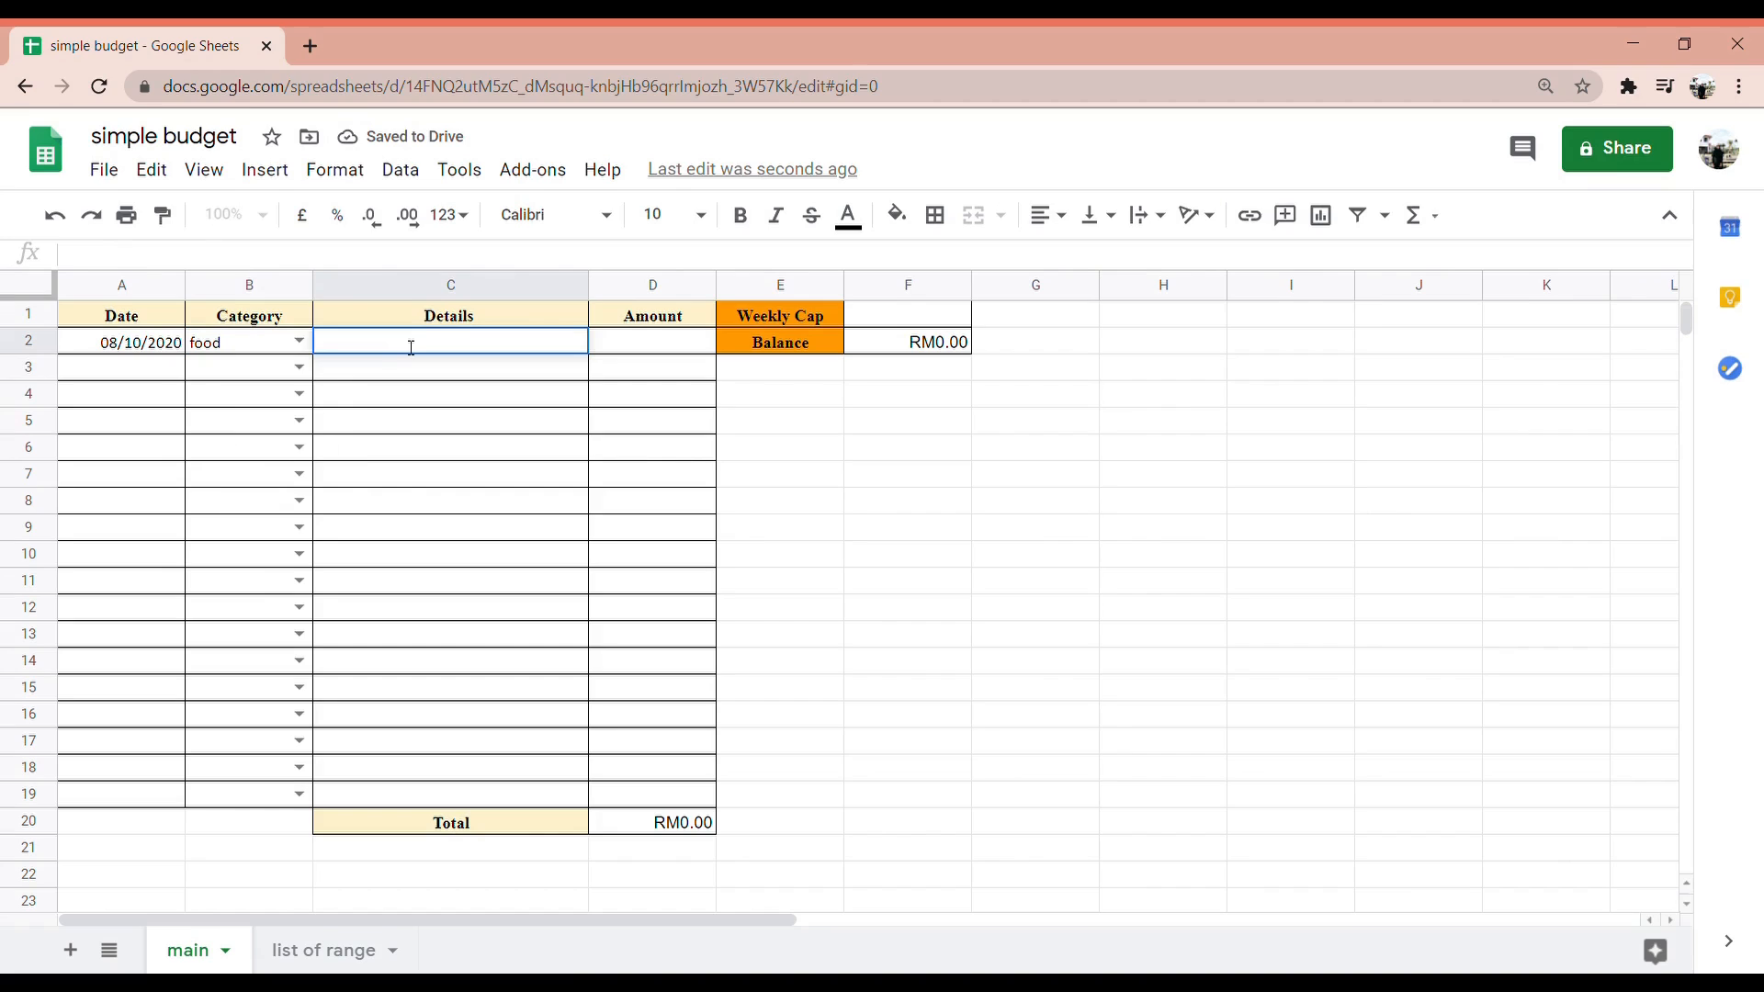
{"action": "type", "text": "DELIVERY"}
{"action": "double_click", "coordinate": [642, 348]}
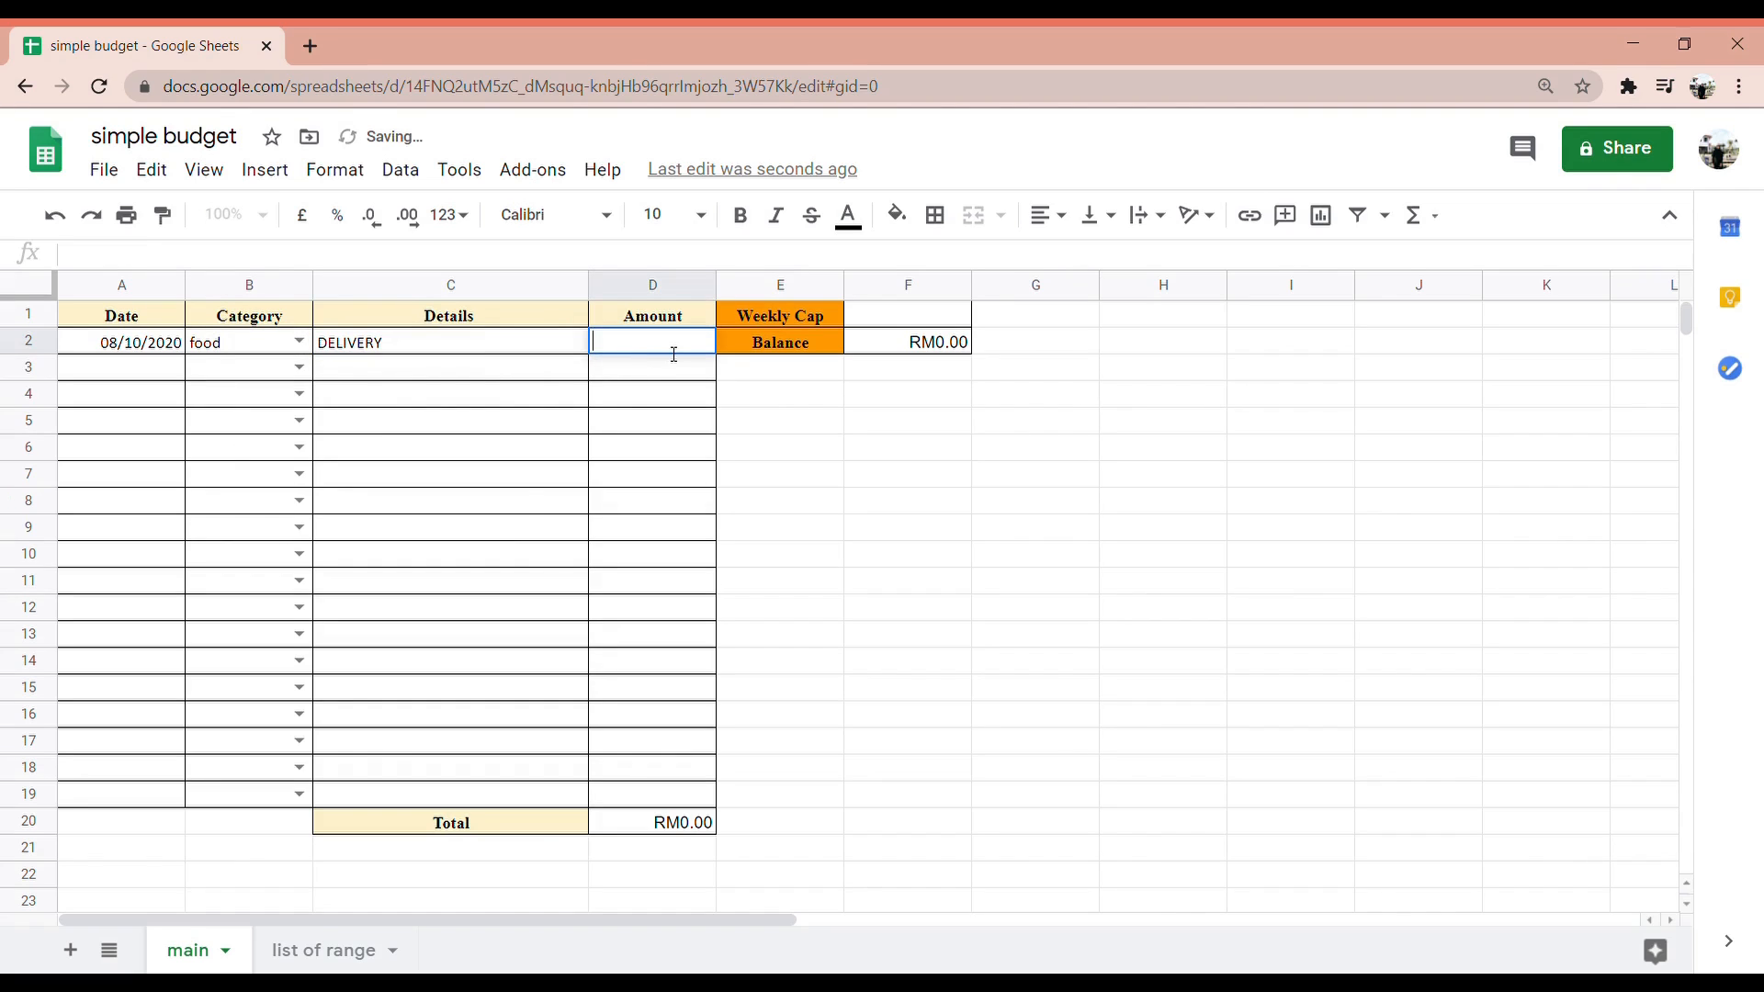
{"action": "key", "text": "Return"}
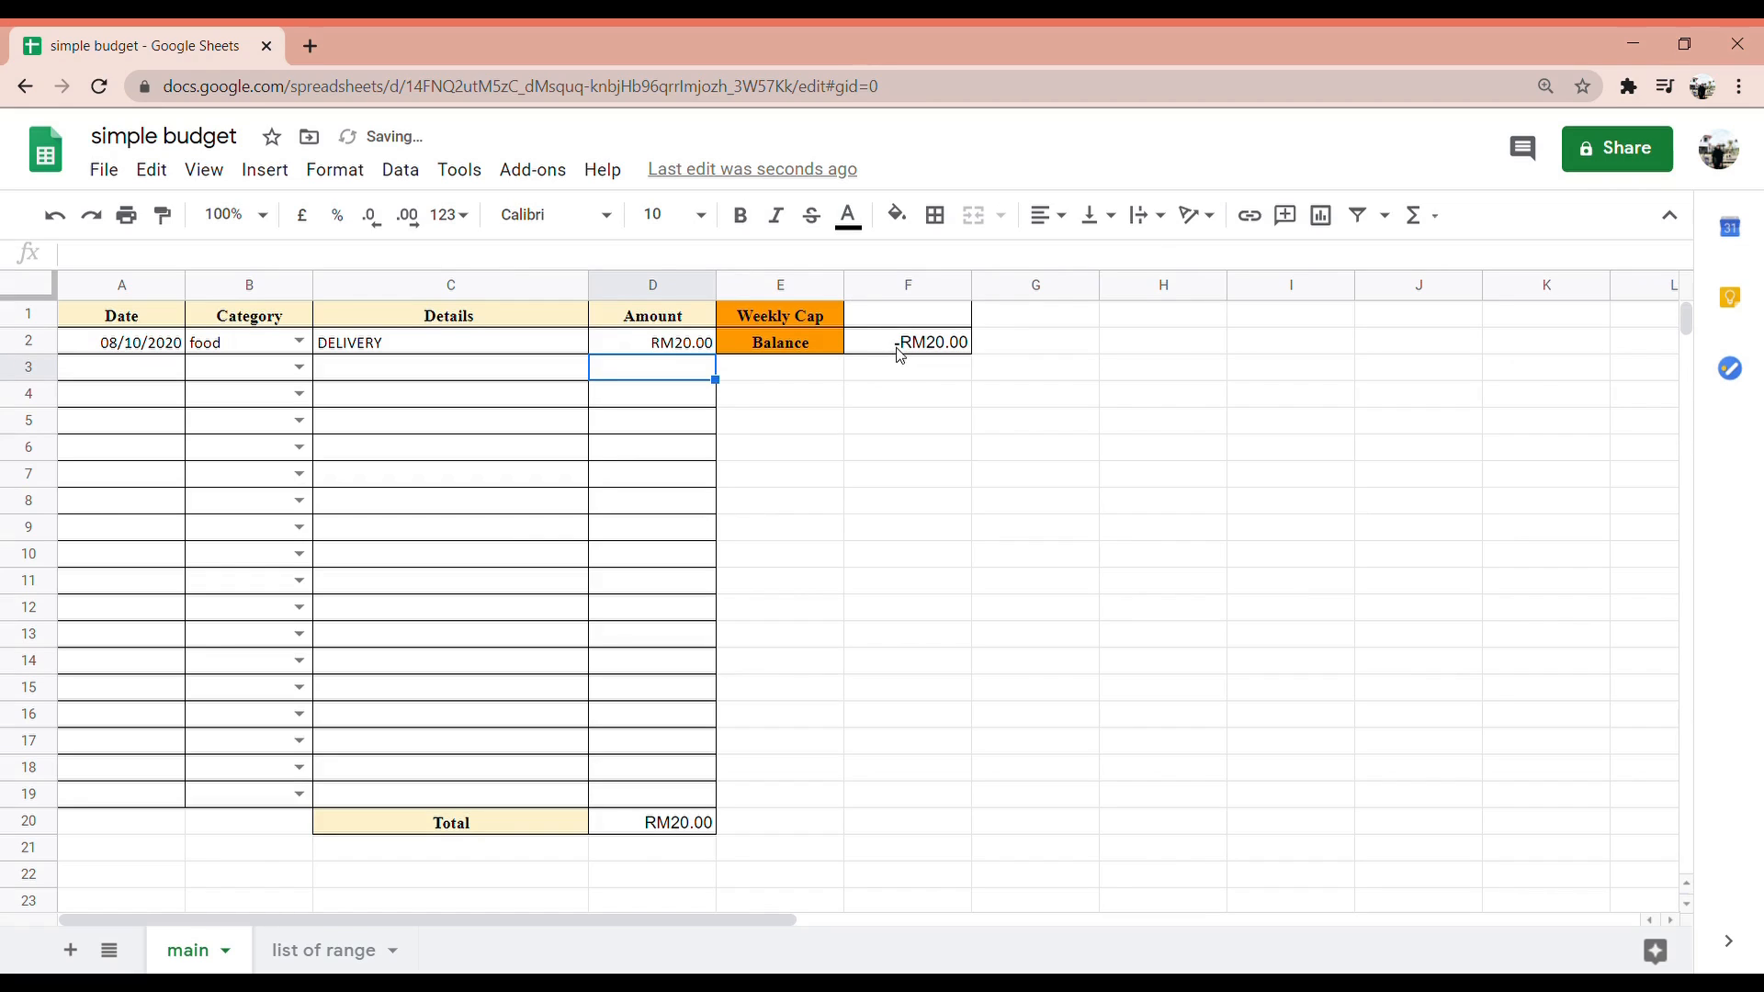
Set the weekly cap in cell F1 to RM100.00
{"action": "double_click", "coordinate": [922, 318]}
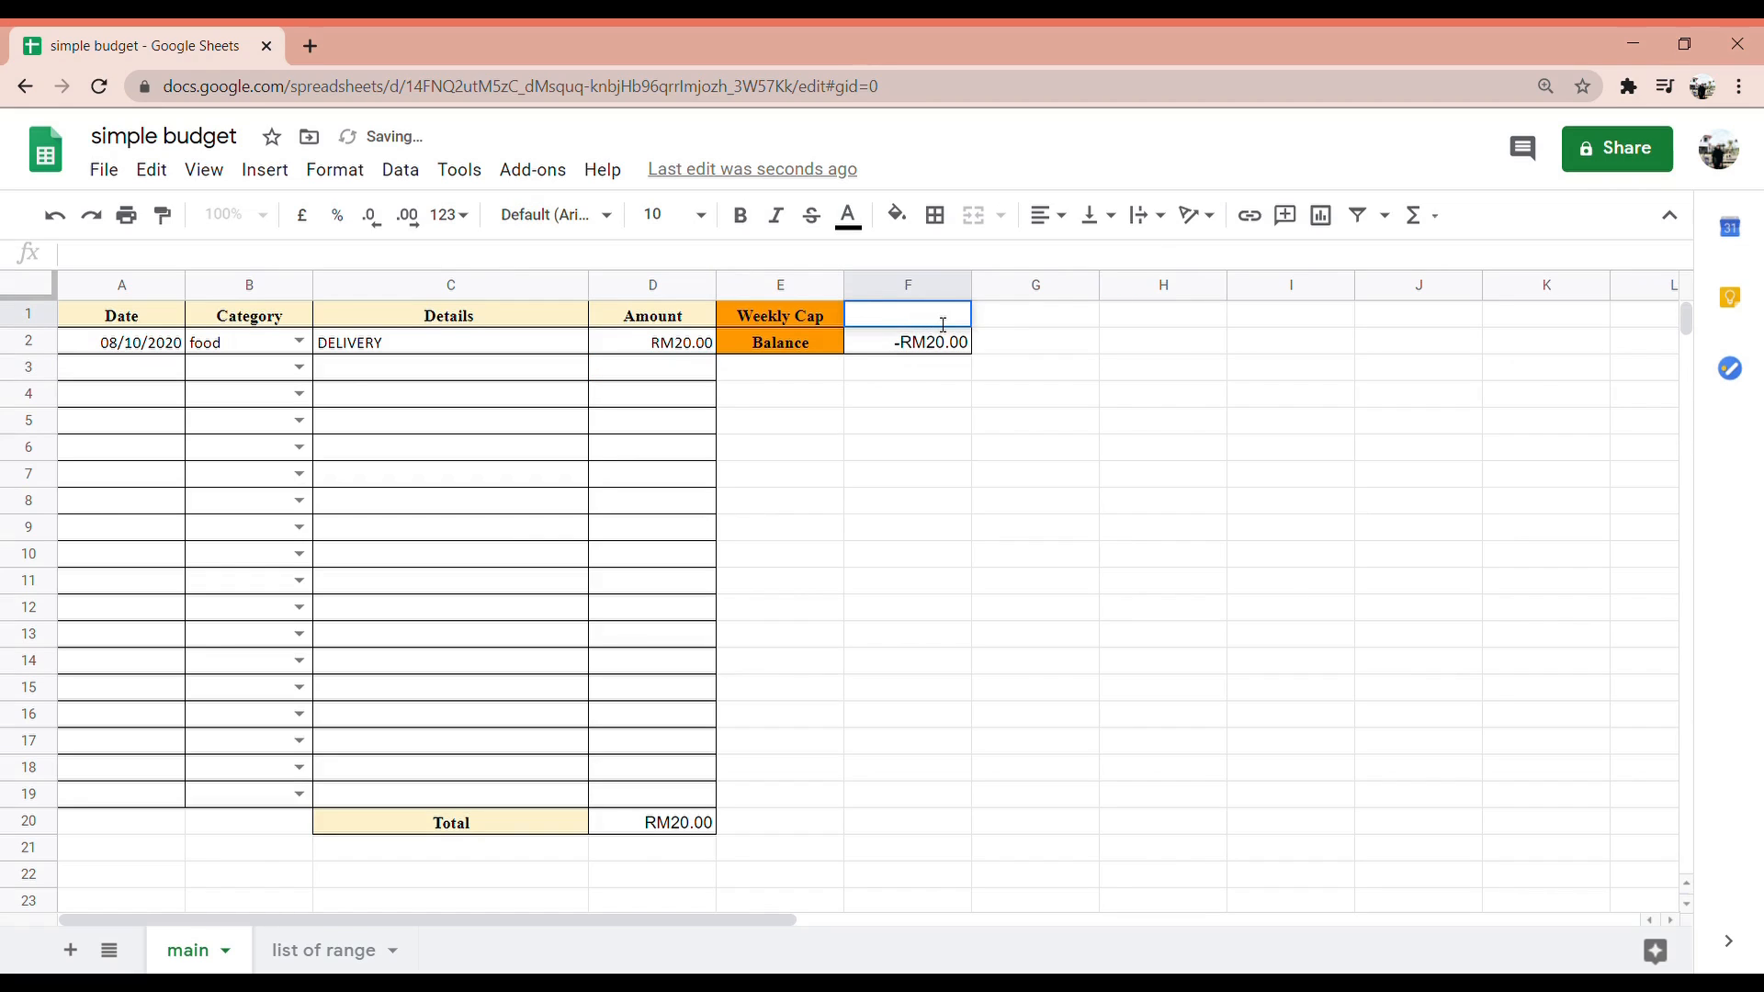
{"action": "key", "text": "Return"}
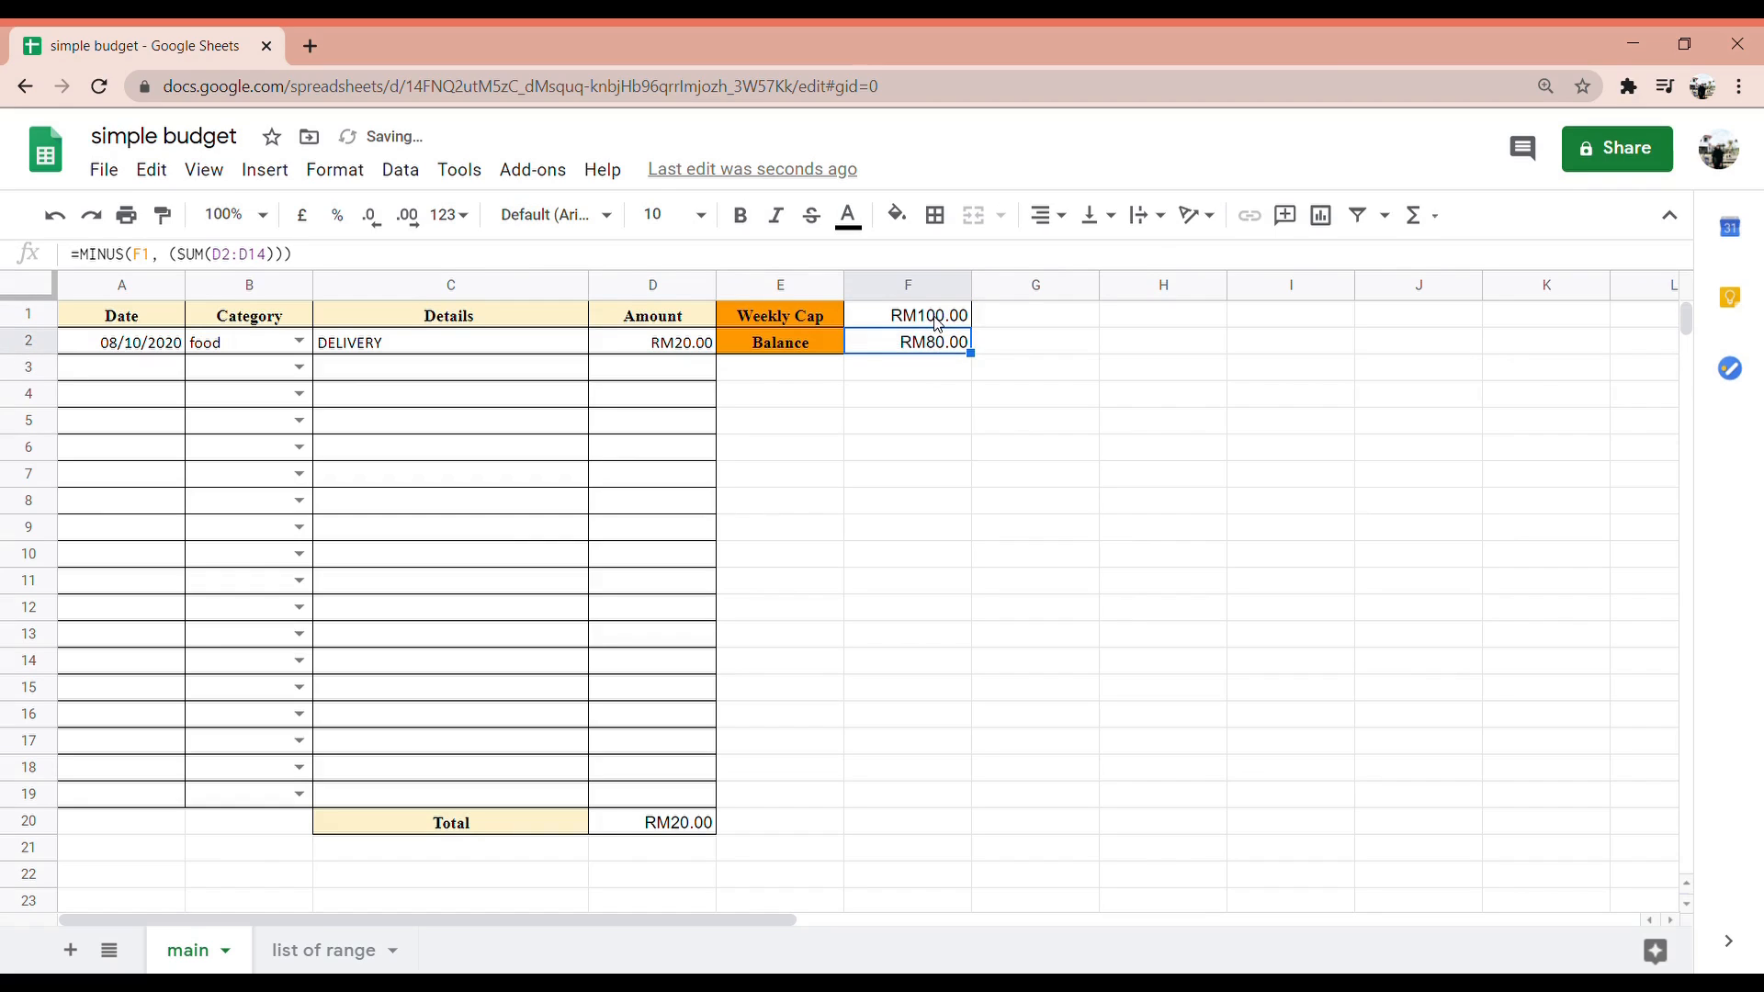